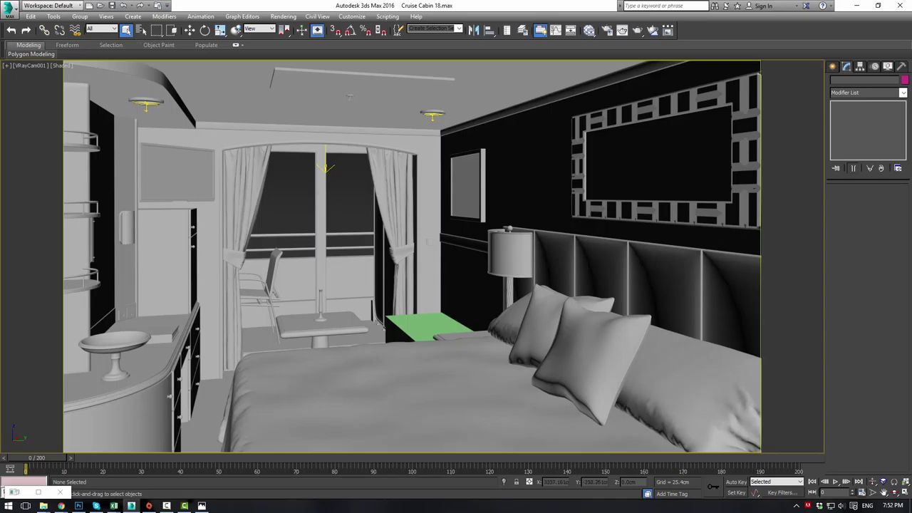
Examine the sofa by the balcony window in the reference photo symphony-balcony-stateroom.jpg, and return to the cabin scene
drag(0, 14, 354, 120)
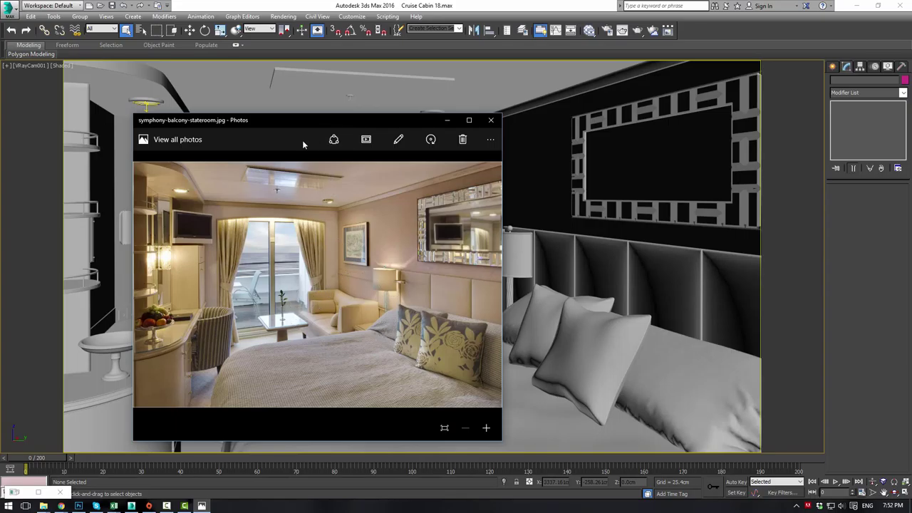
drag(316, 122, 0, 89)
click(361, 202)
Raise the top polygon of the green box beside the nightstand by about 190 cm and leave polygon editing
key(p)
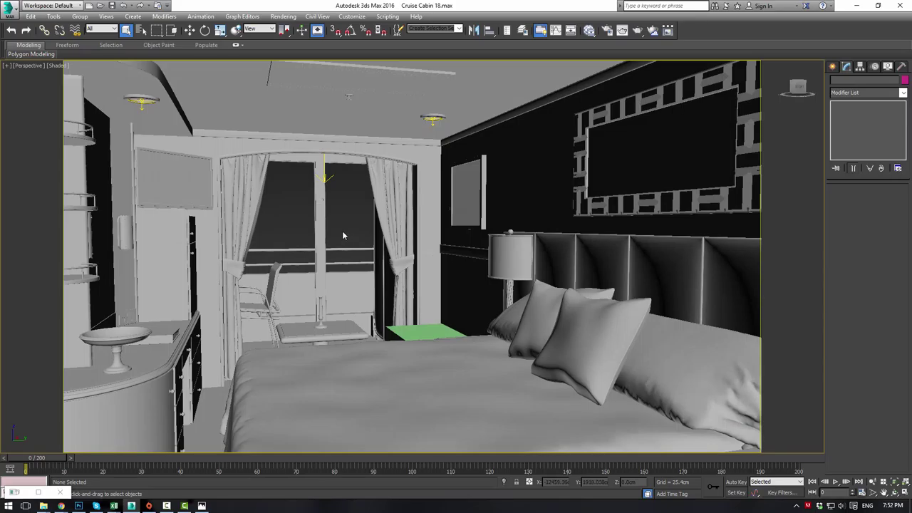
alt+middle_drag(343, 233, 292, 138)
scroll(359, 248, up, 5)
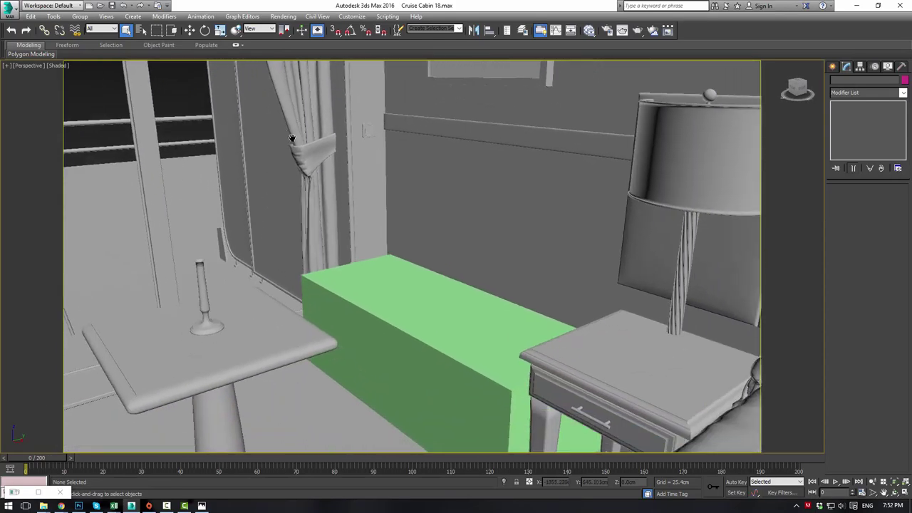
mouse_move(398, 241)
alt+middle_down()
mouse_move(436, 250)
mouse_move(411, 251)
alt+middle_up()
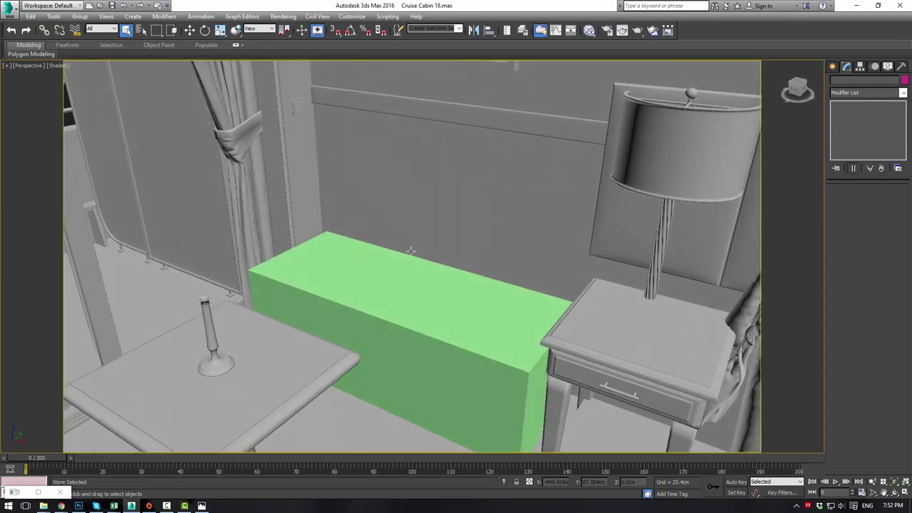
click(431, 343)
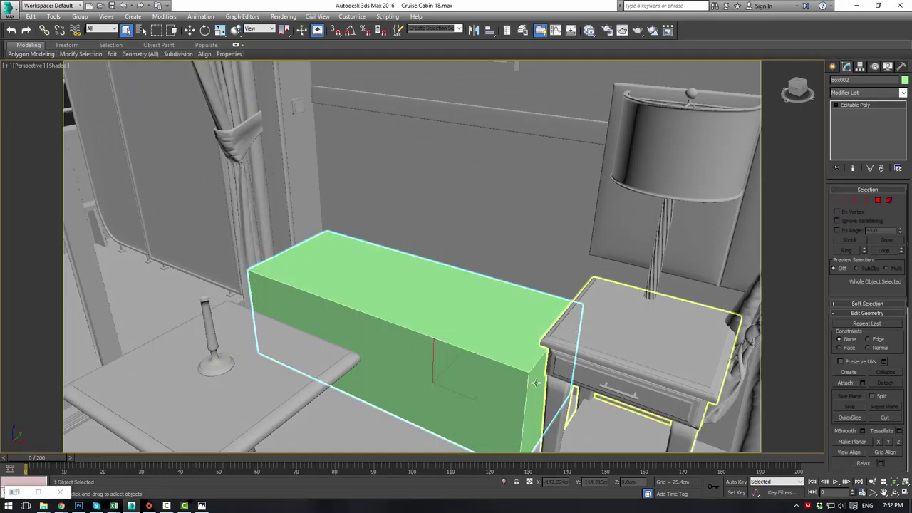
key(4)
click(462, 332)
key(w)
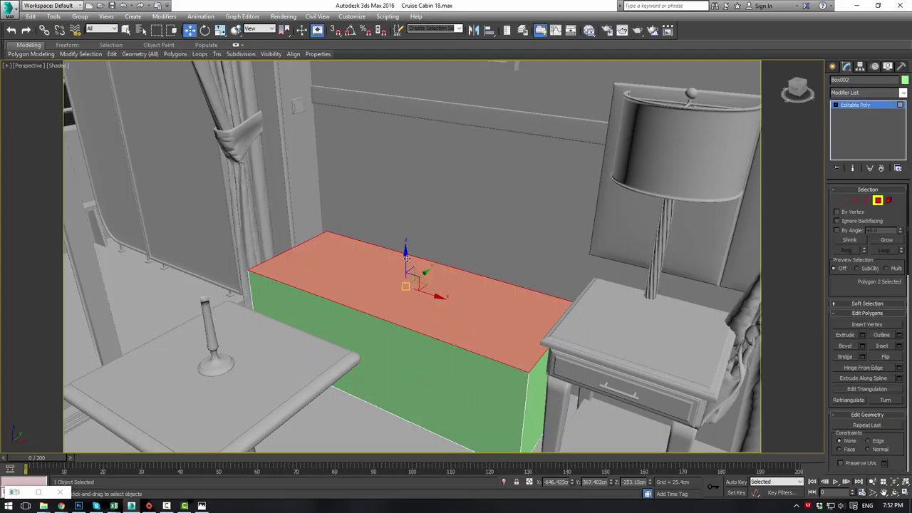
drag(406, 258, 515, 256)
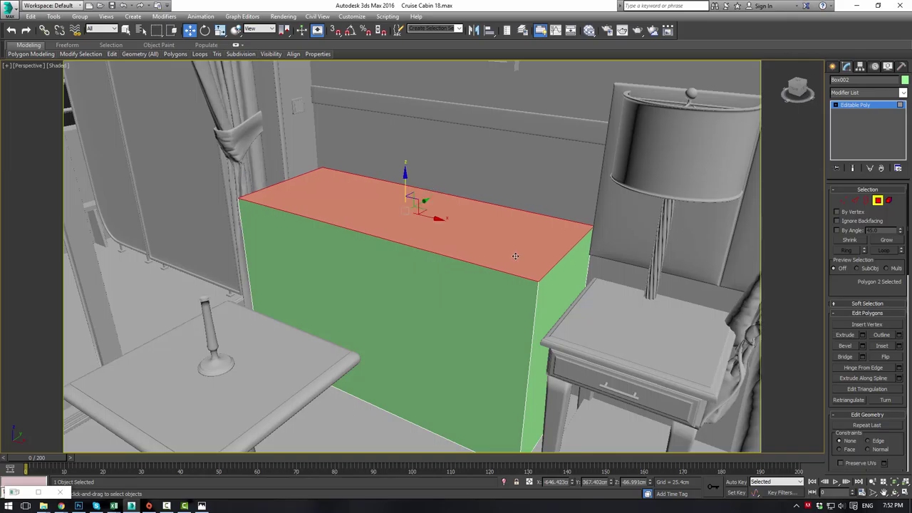
scroll(516, 256, down, 3)
alt+middle_drag(515, 256, 468, 217)
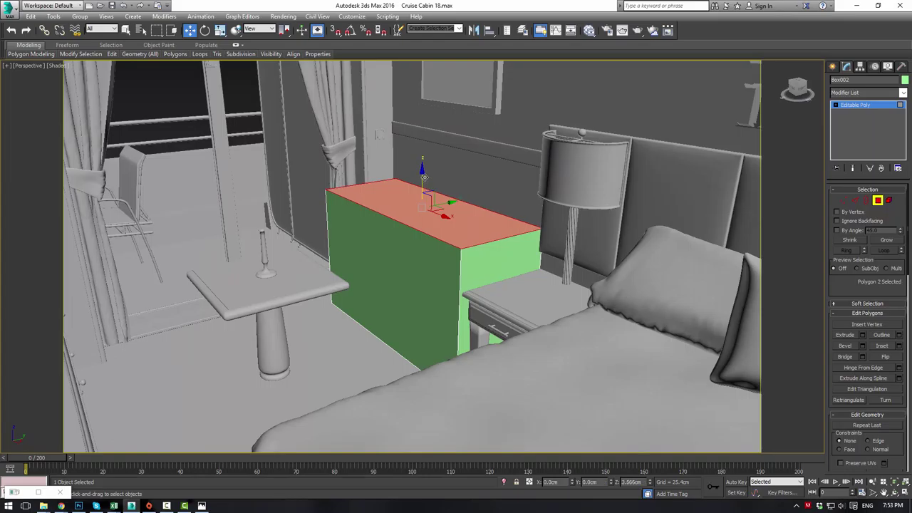
click(505, 297)
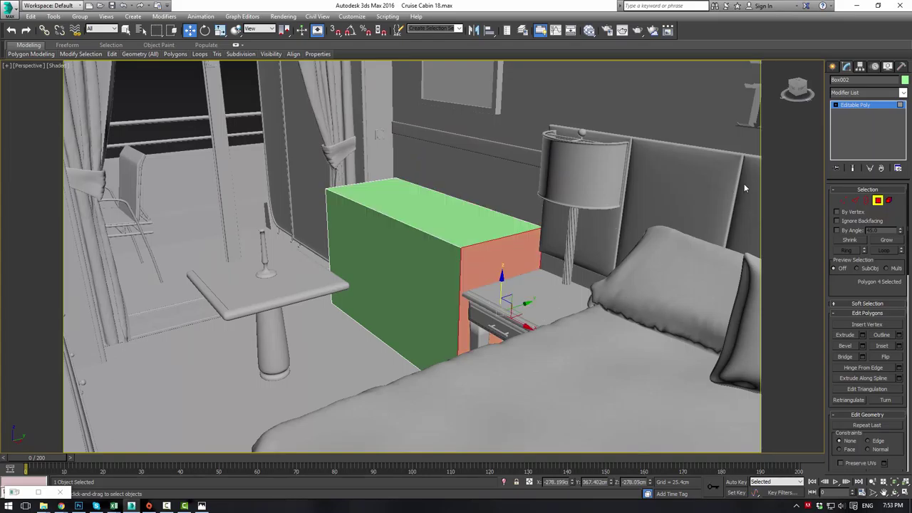
click(845, 107)
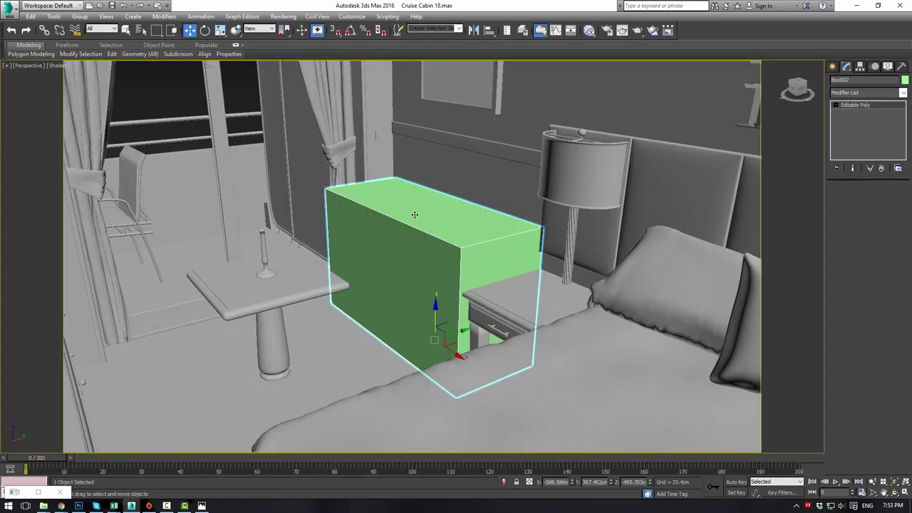
Check the green box through the camera and pull its long front polygon about 83 cm outward, away from the wall
key(alt+q)
key(alt+q)
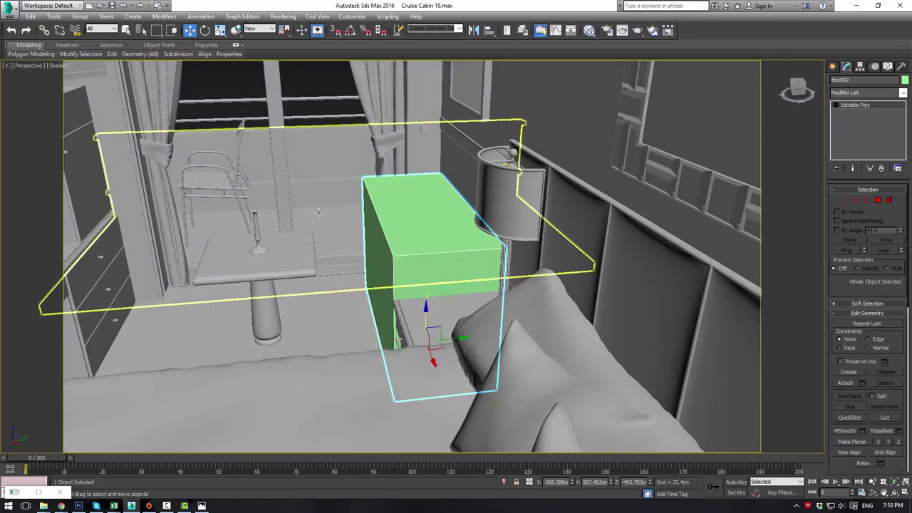
key(c)
click(878, 201)
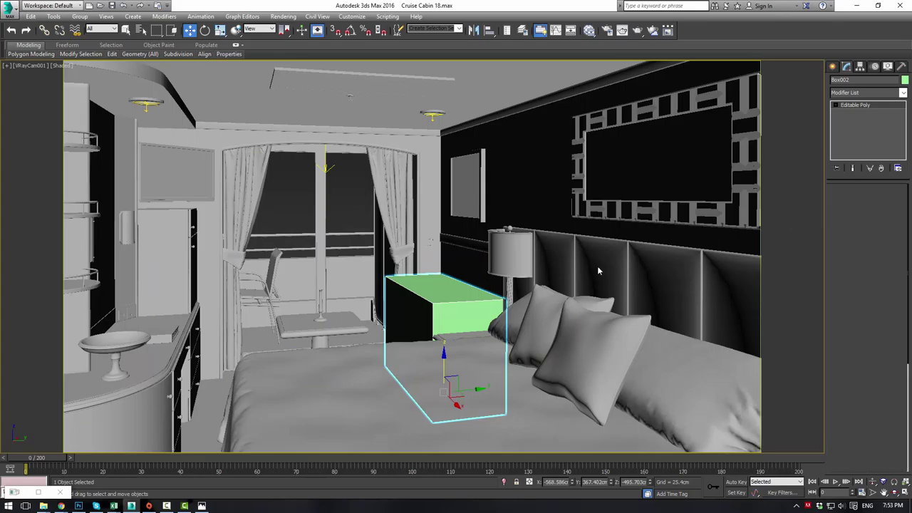
click(416, 321)
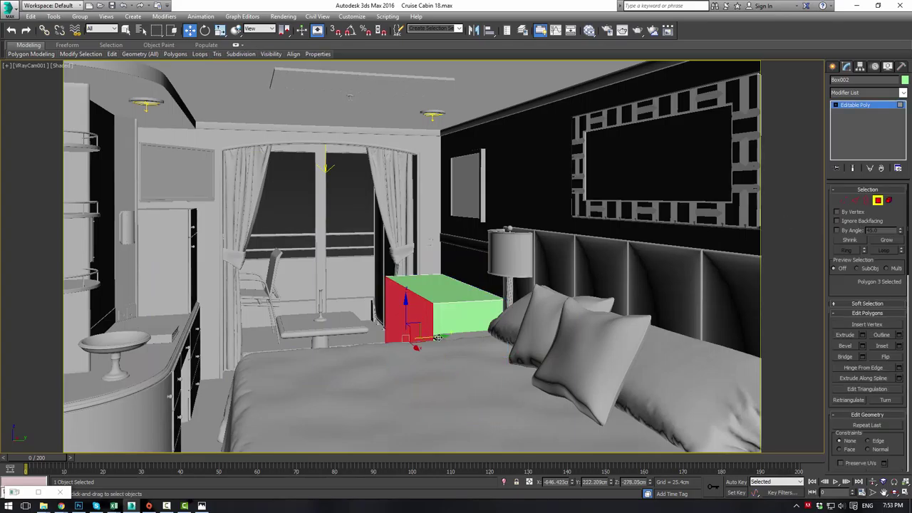
drag(437, 337, 420, 345)
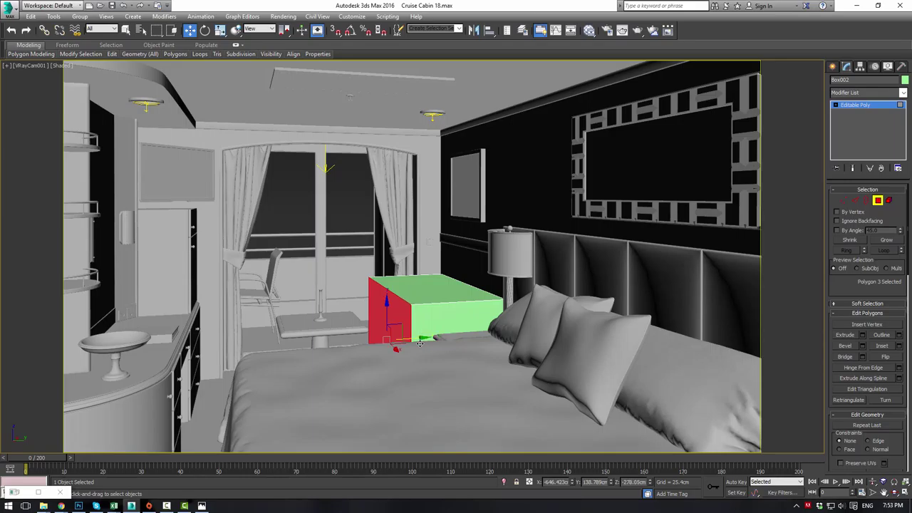
click(848, 106)
key(p)
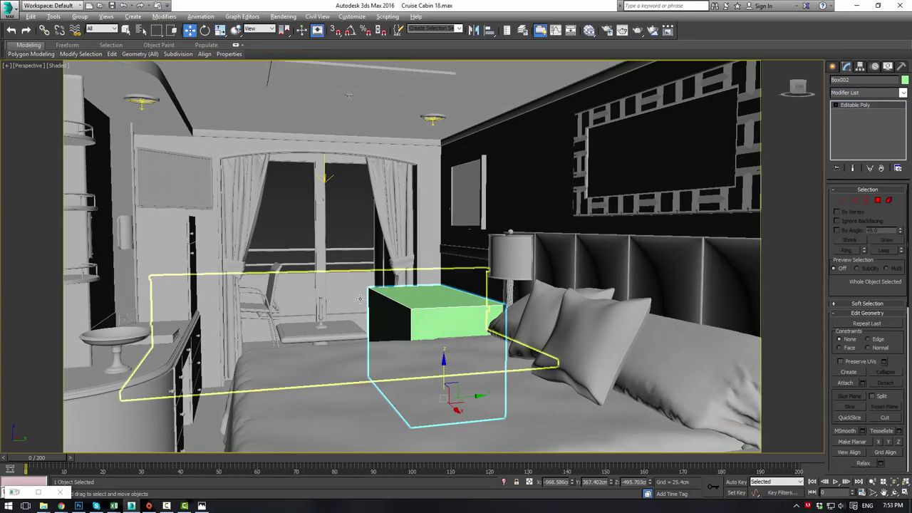
scroll(360, 298, up, 10)
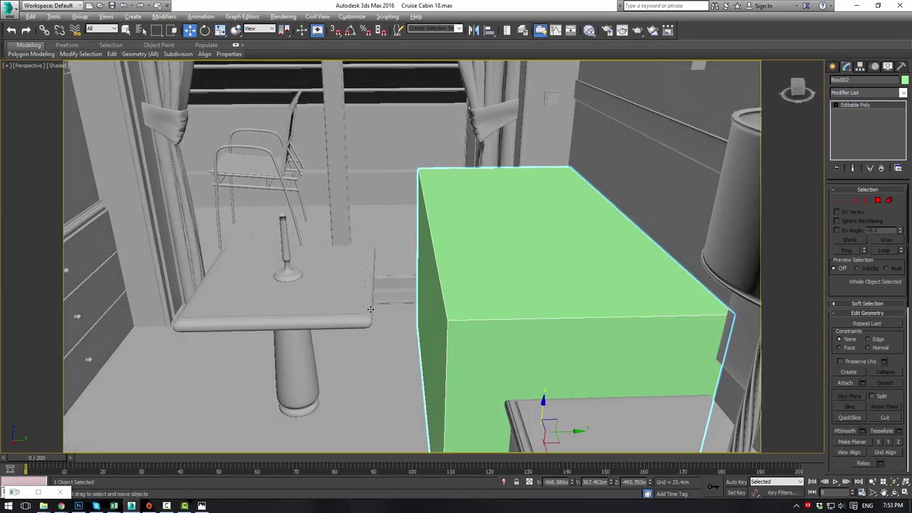
alt+middle_drag(370, 309, 484, 294)
right_click(484, 292)
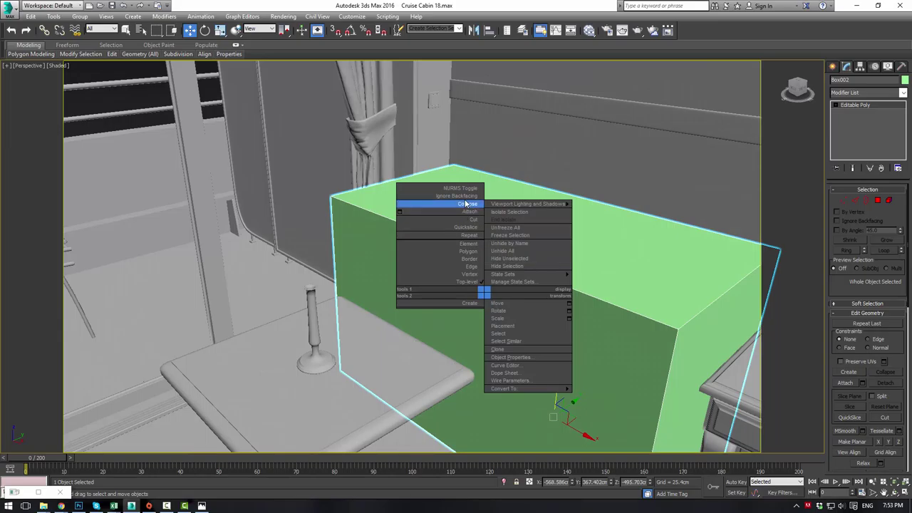
click(498, 212)
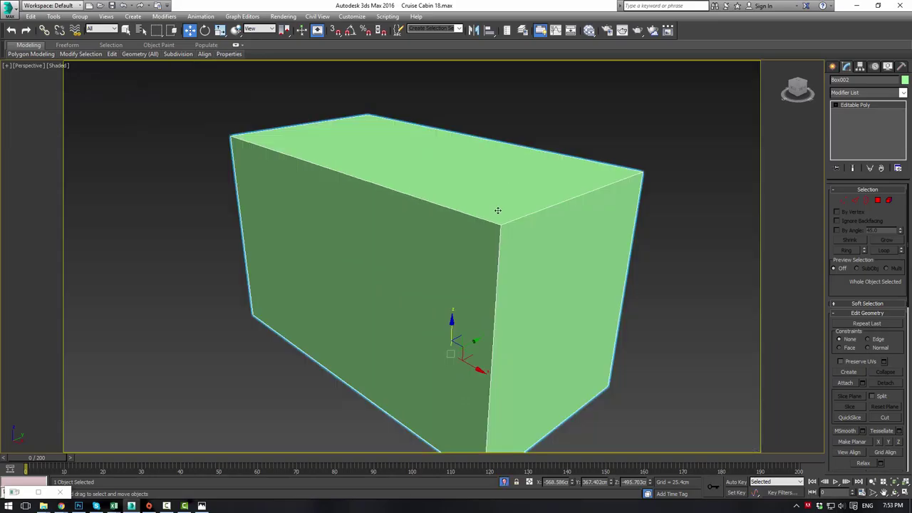
scroll(498, 210, up, 2)
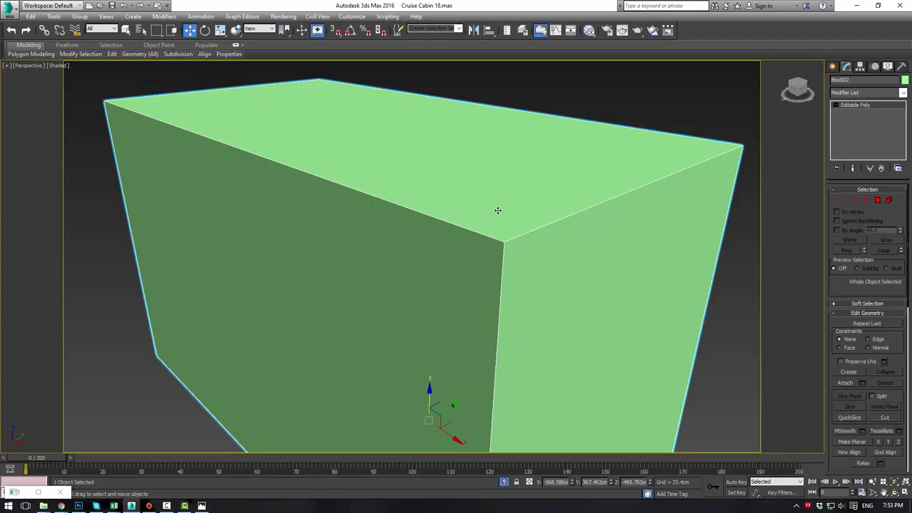
key(c)
right_click(490, 217)
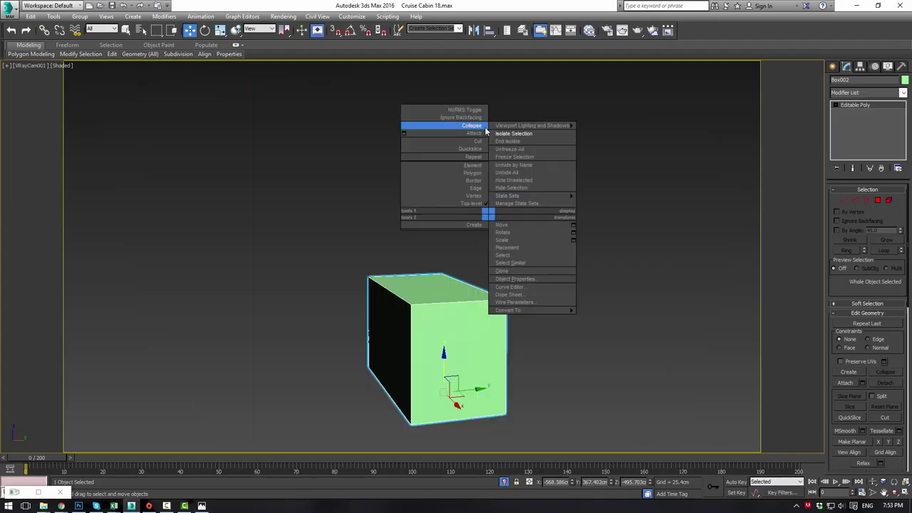
click(500, 139)
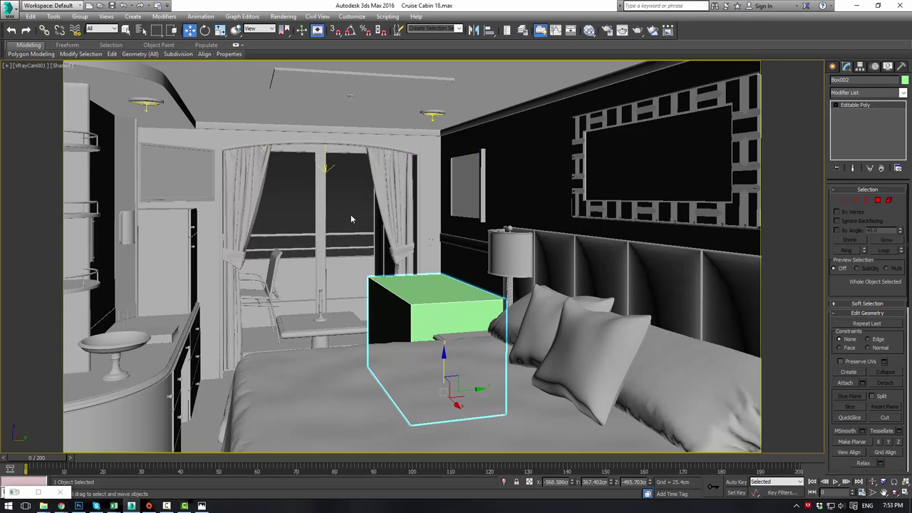
Isolate the green box and show it framed in all four viewports, with the perspective view angled from above
key(p)
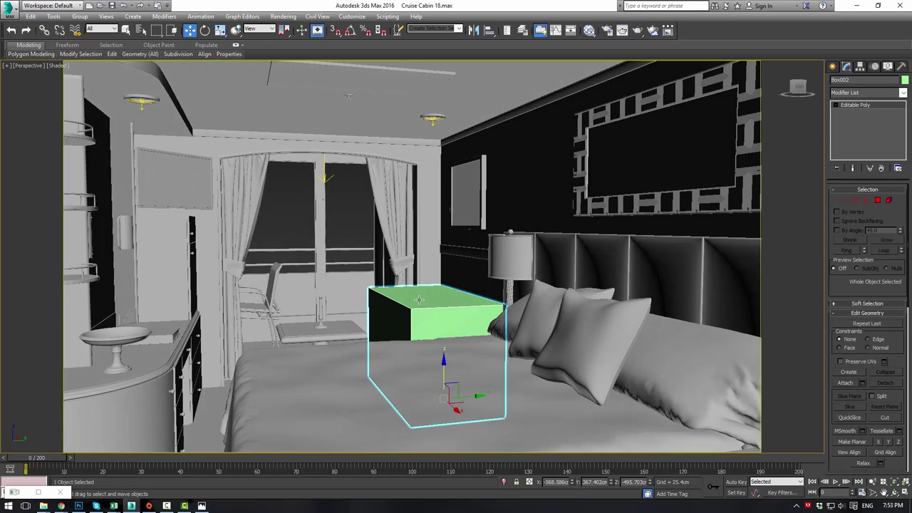
key(z)
right_click(419, 299)
click(432, 216)
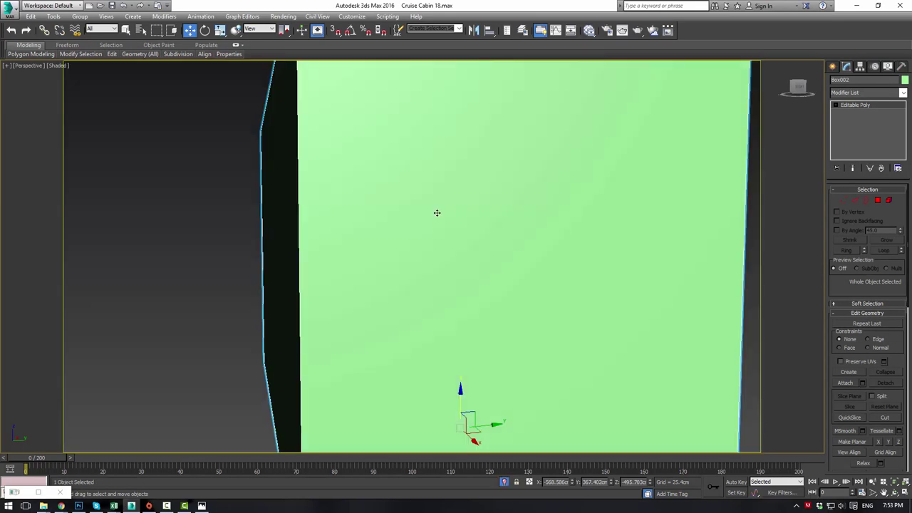
scroll(414, 226, up, 2)
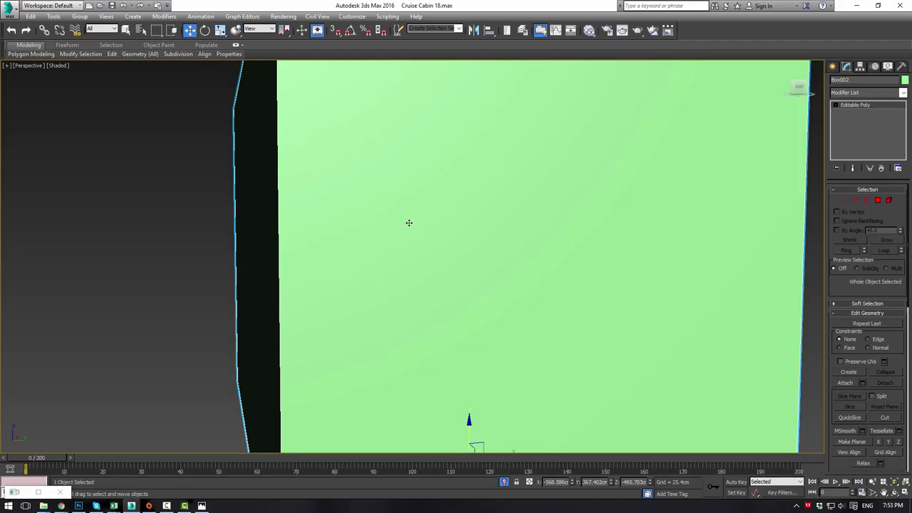
key(alt+w)
key(ctrl+shift+z)
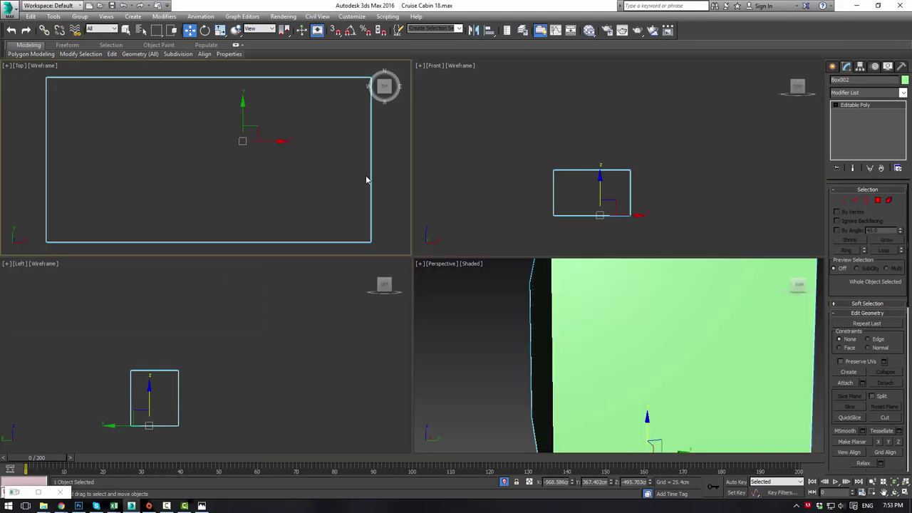
alt+middle_drag(600, 347, 570, 320)
scroll(552, 341, down, 5)
Create a box along the green box's back edge without AutoGrid, about 734 cm wide, 107 cm long and 494 cm deep downward
click(831, 66)
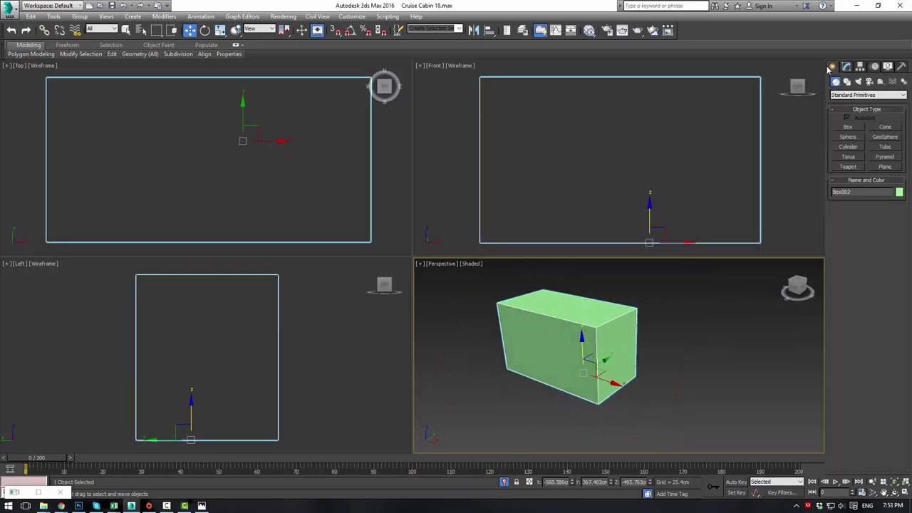
click(848, 129)
middle_drag(177, 128, 60, 145)
scroll(60, 144, down, 2)
middle_drag(210, 160, 338, 177)
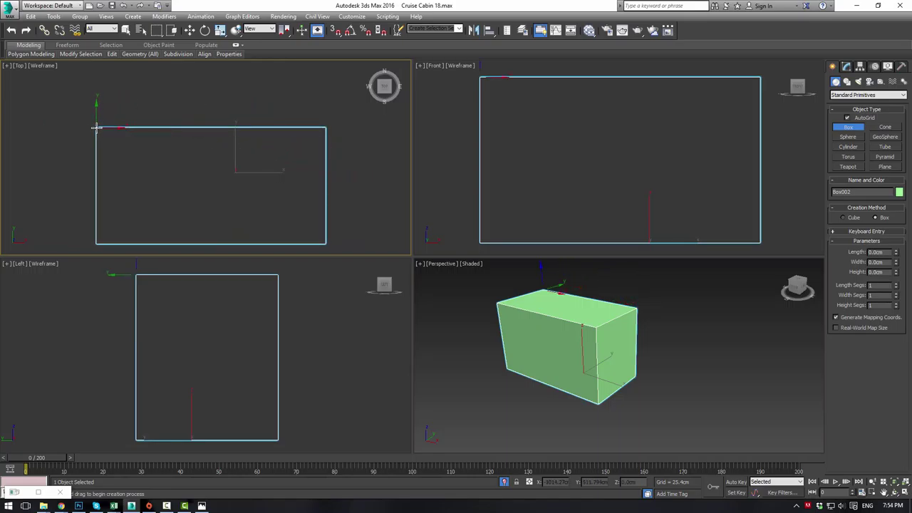
click(848, 118)
middle_drag(142, 121, 140, 122)
drag(95, 128, 324, 161)
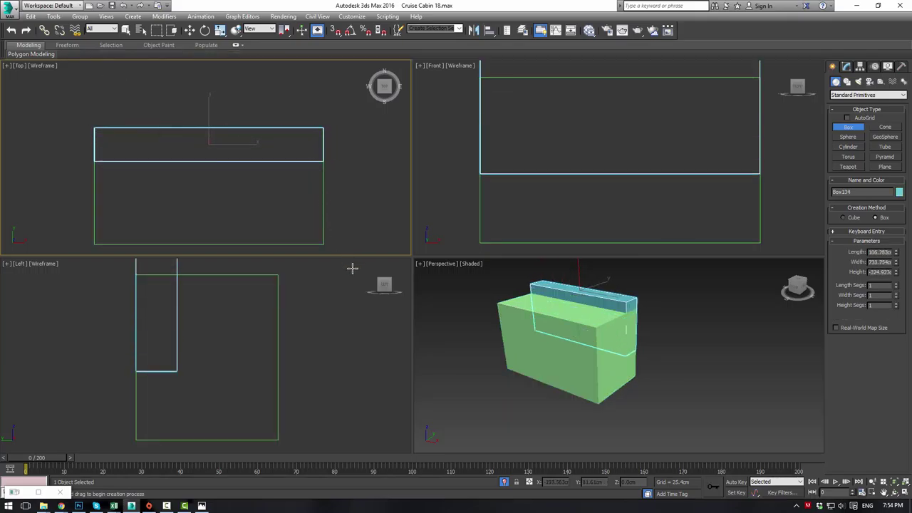
click(348, 315)
Convert the new back block to Editable Poly and lower its four top vertices level with the green box's top
middle_drag(568, 205, 535, 230)
scroll(535, 230, down, 3)
middle_drag(542, 194, 543, 193)
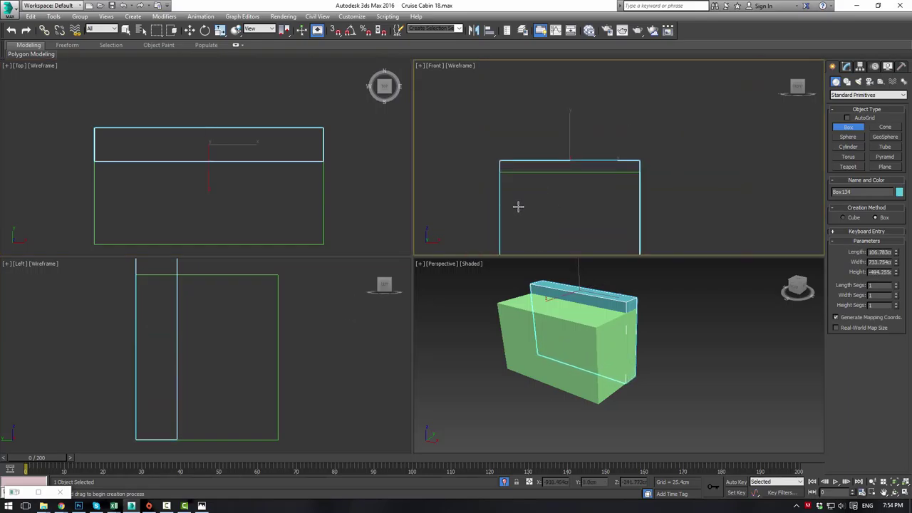
key(ctrl+e)
key(1)
drag(469, 115, 693, 212)
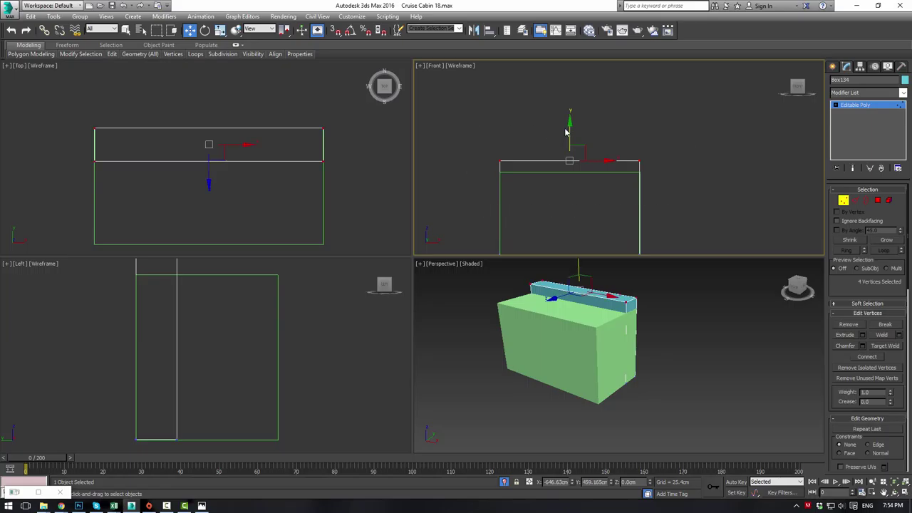
drag(568, 129, 568, 140)
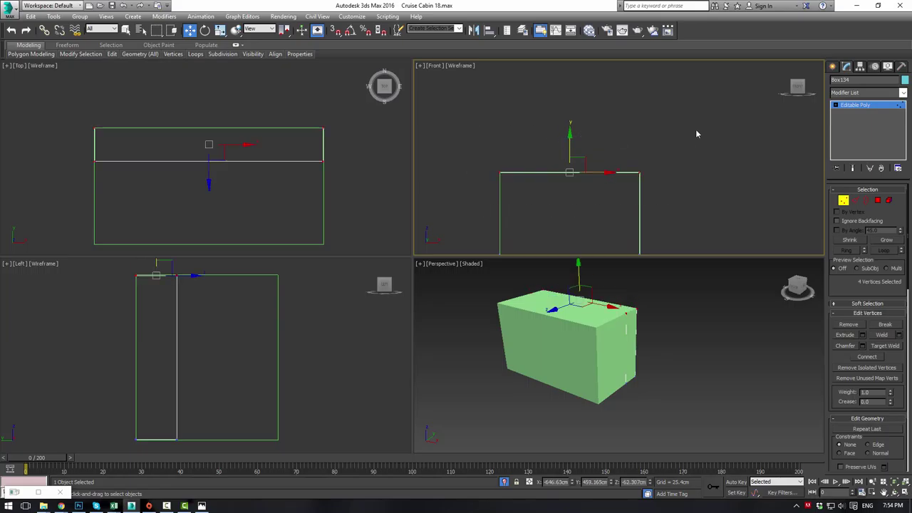
click(862, 107)
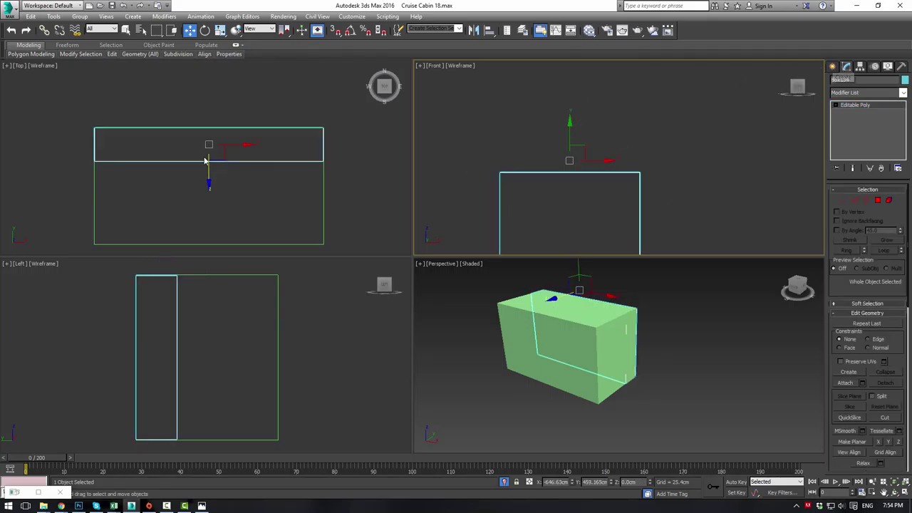
Clone the back block in place as one independent copy
middle_drag(239, 157, 234, 127)
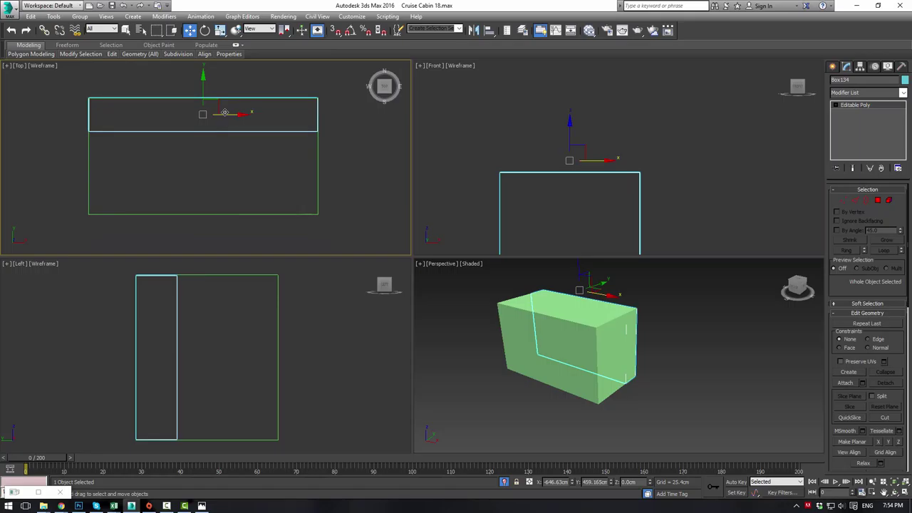
shift+drag(225, 113, 226, 113)
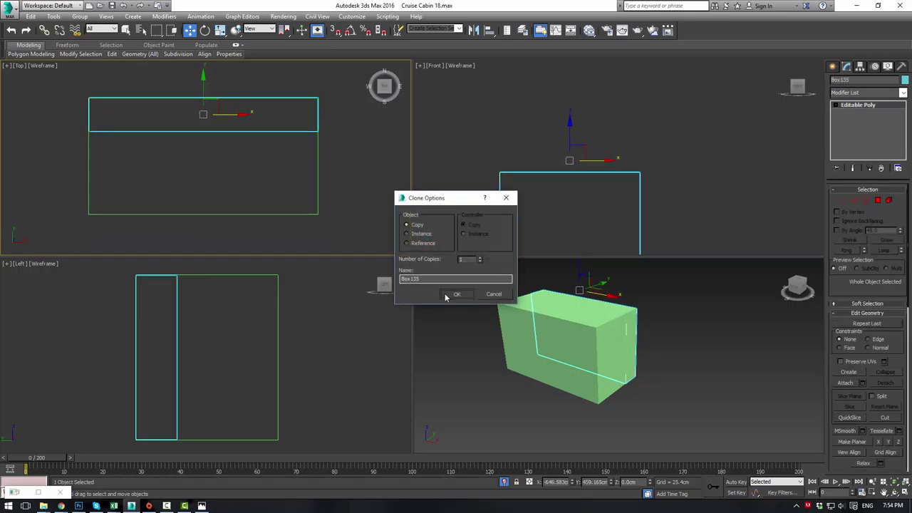
click(457, 295)
Reshape the copy's vertices into a narrow arm block at the nightstand end, reaching from the back to the green box's front
key(1)
mouse_move(64, 88)
mouse_down()
mouse_move(146, 133)
mouse_move(128, 114)
mouse_move(346, 143)
mouse_move(320, 149)
mouse_up()
drag(258, 121, 338, 148)
drag(298, 105, 299, 189)
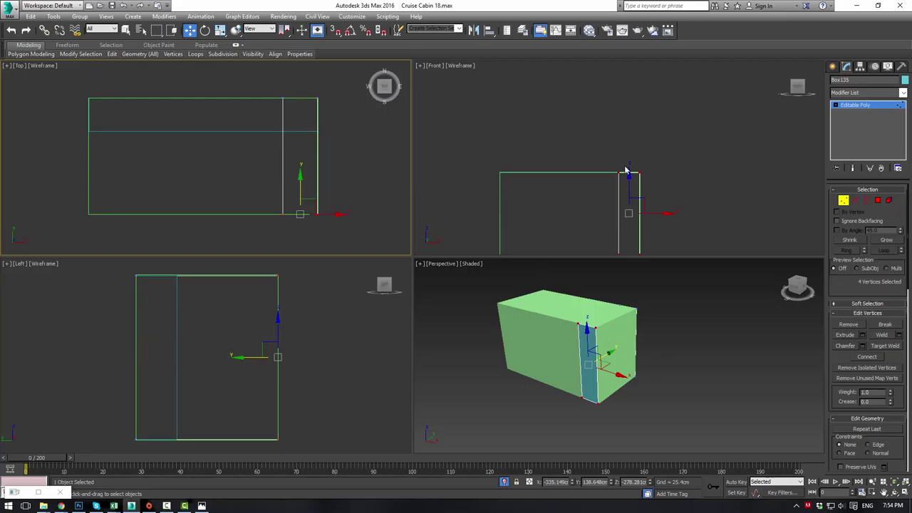
Clone the arm block as one copy at the opposite end of the green box
click(882, 111)
mouse_move(230, 114)
shift+mouse_down()
mouse_move(23, 114)
mouse_move(37, 114)
shift+mouse_up()
click(457, 295)
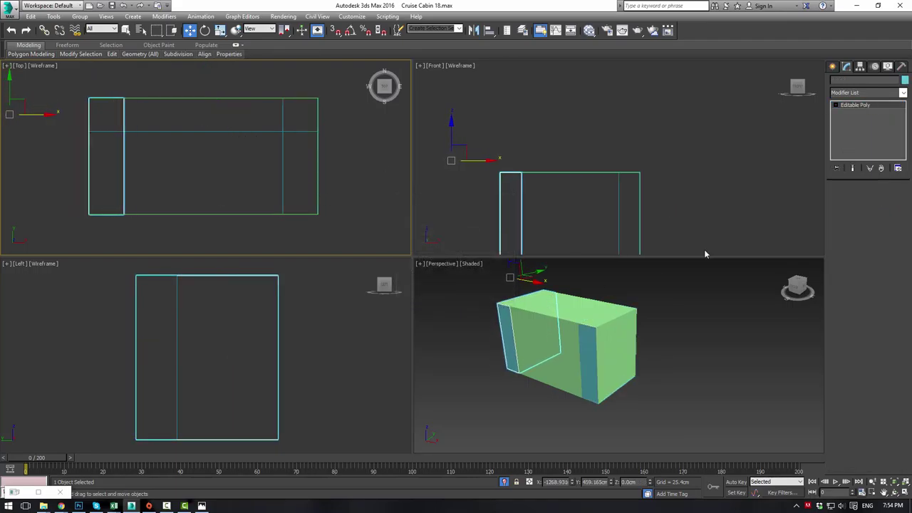
Clone the back block as one copy about 72 cm forward to start the seat
click(258, 132)
click(258, 135)
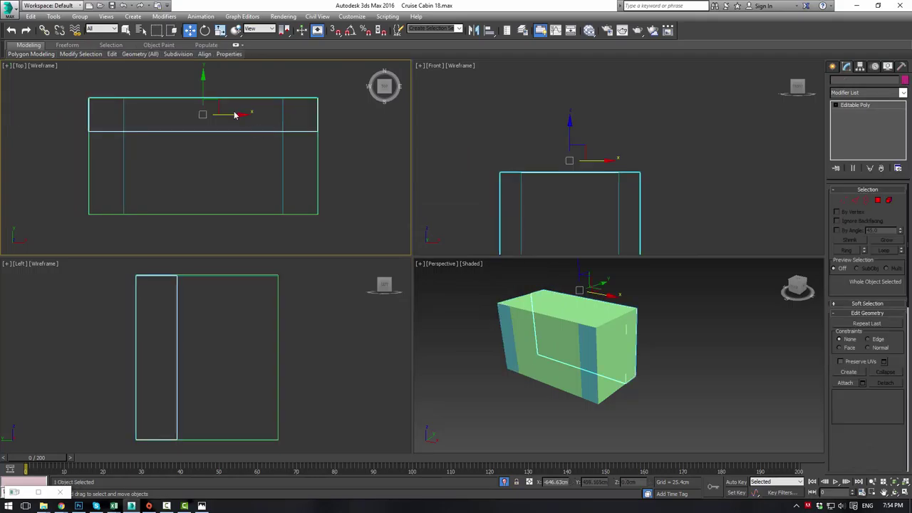
click(202, 90)
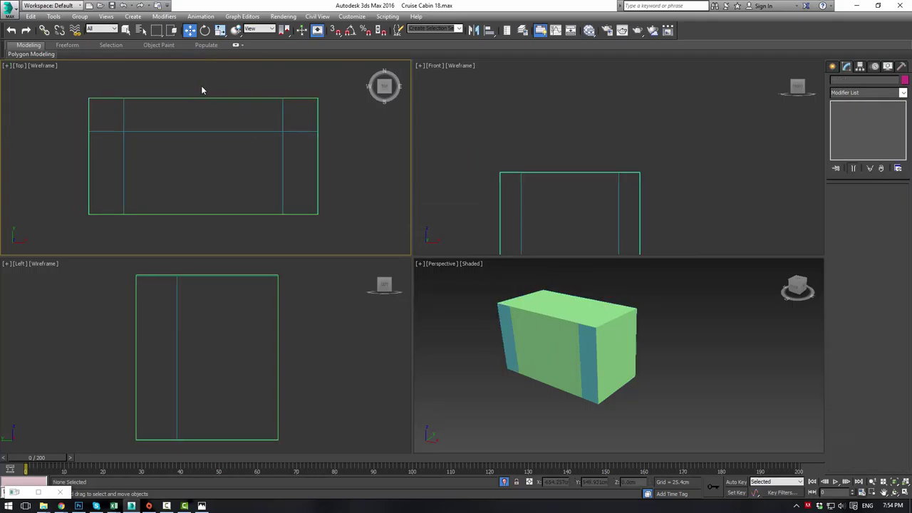
click(201, 130)
shift+drag(204, 97, 204, 120)
click(445, 295)
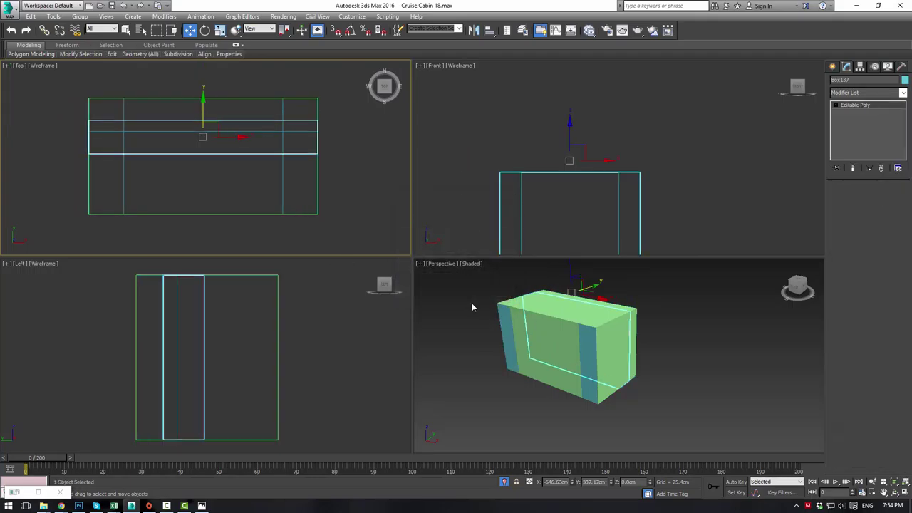
Lower the forward copy's four top vertices to seat height, at about Z -265 cm
mouse_move(485, 206)
middle_down()
mouse_move(485, 171)
mouse_move(490, 193)
middle_up()
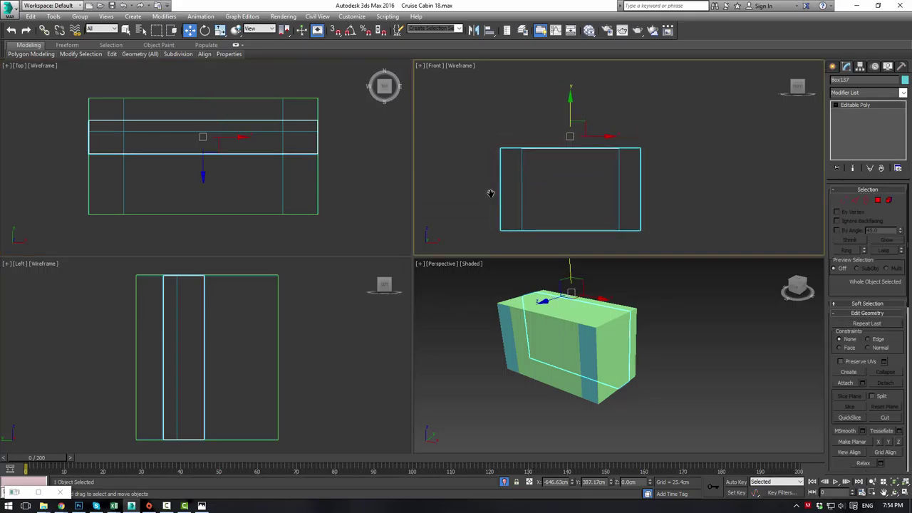
key(1)
drag(469, 116, 701, 202)
drag(575, 130, 562, 165)
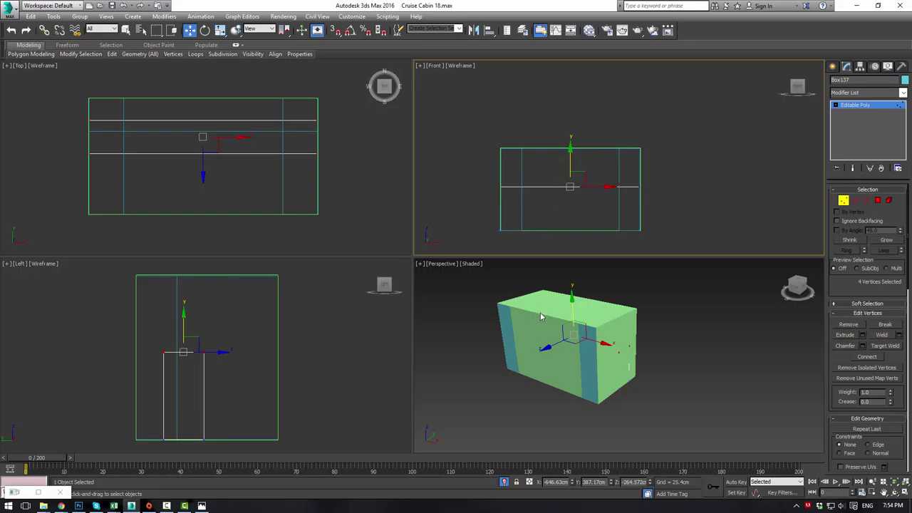
click(863, 106)
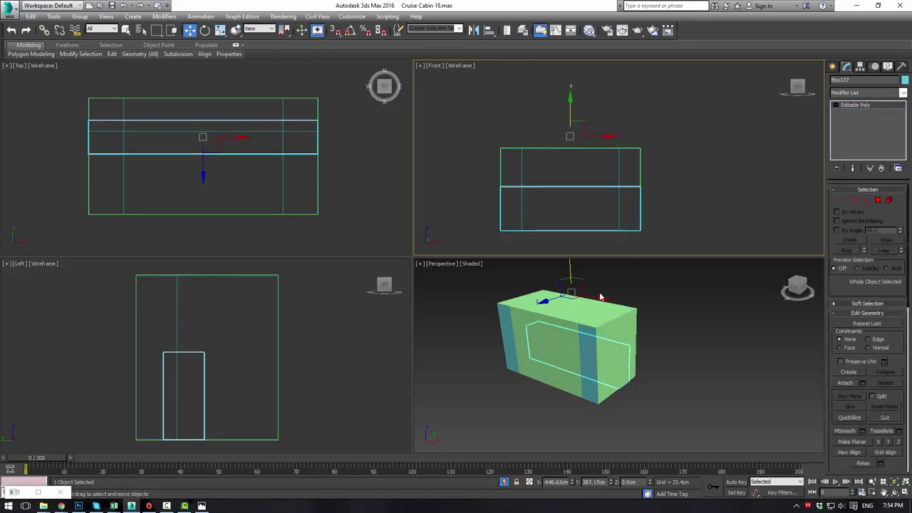
Remove the green guide box, bring back the cabin scene, and isolate the four sofa blocks
click(581, 329)
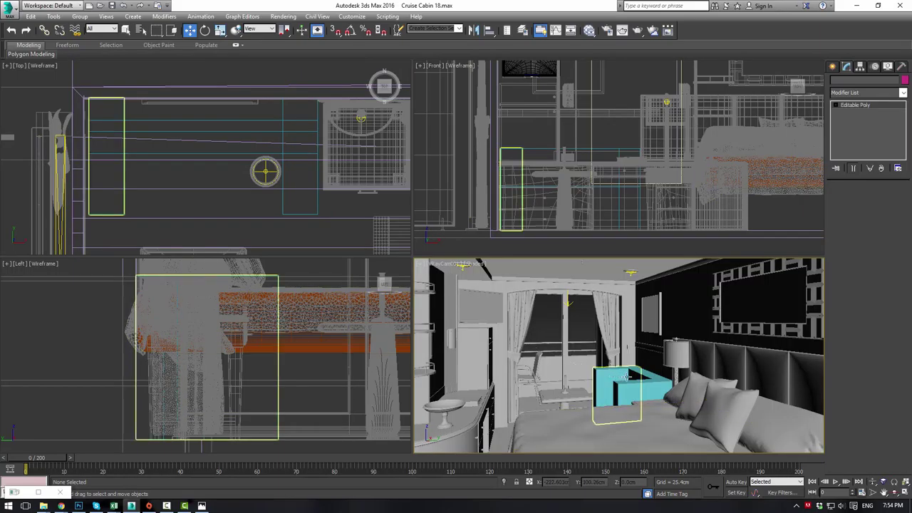
click(633, 385)
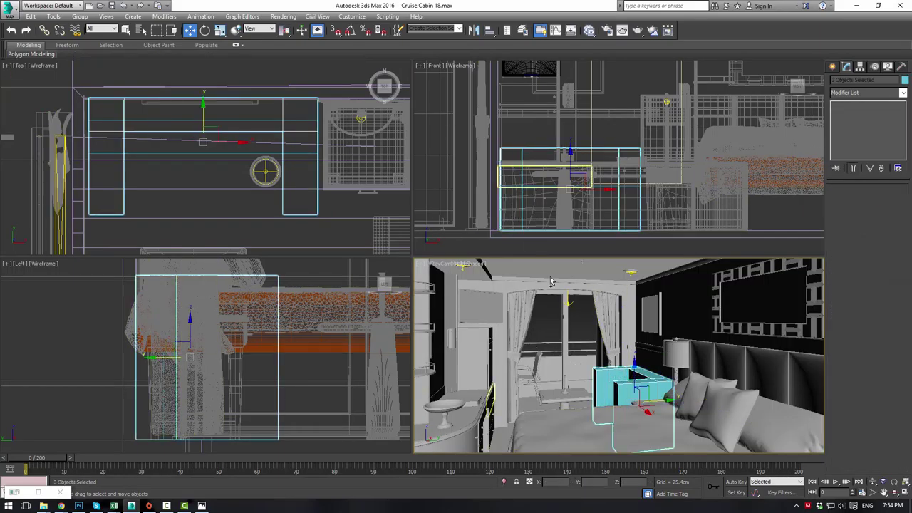
key(p)
alt+middle_drag(582, 389, 619, 402)
ctrl+click(620, 403)
right_click(620, 402)
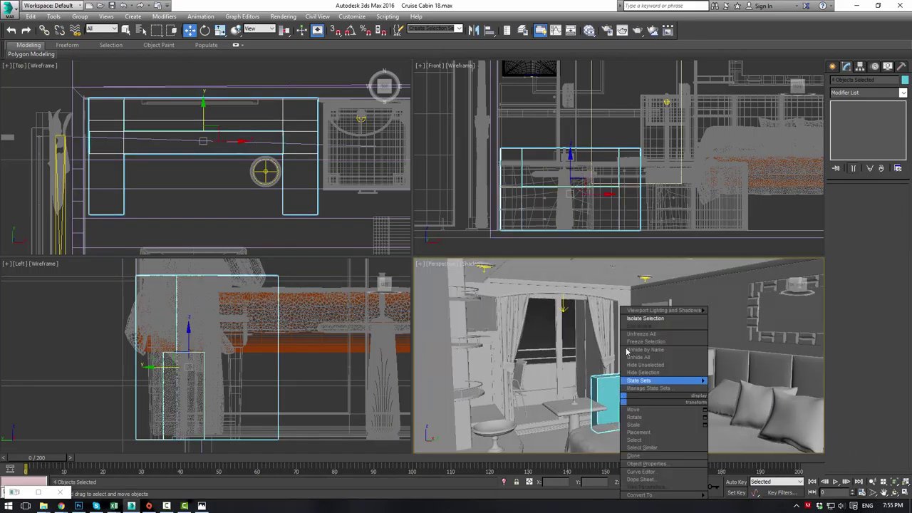
click(645, 315)
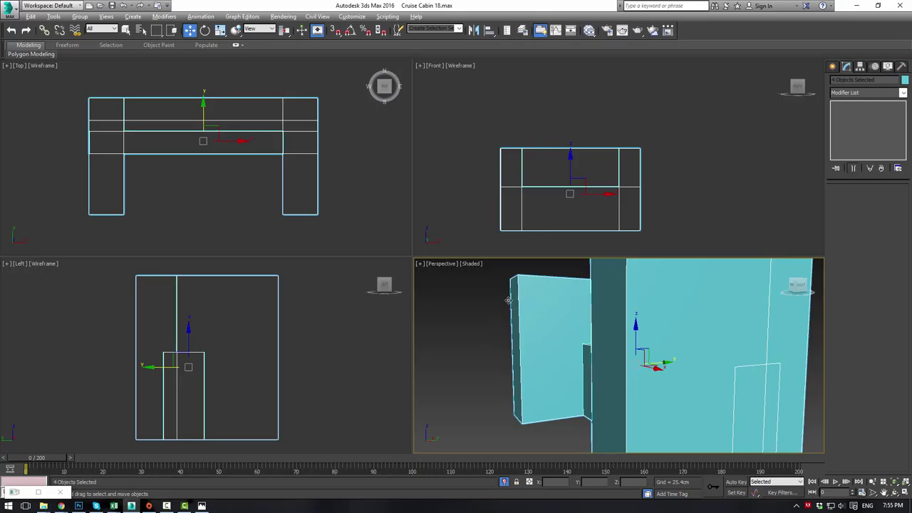
Extend the seat block forward by moving its four front vertices to the arms' front ends
key(alt+w)
key(z)
key(alt+w)
middle_click(497, 183)
key(z)
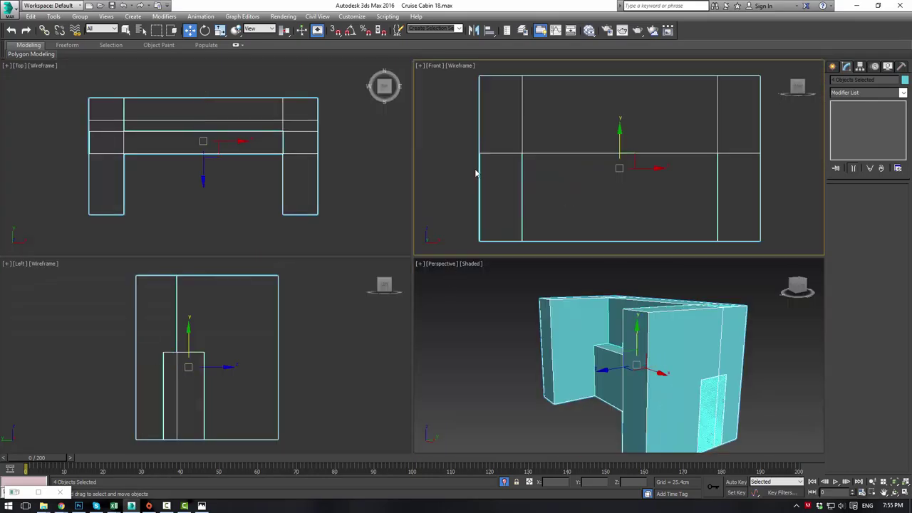
middle_click(389, 196)
key(z)
alt+middle_drag(538, 358, 575, 377)
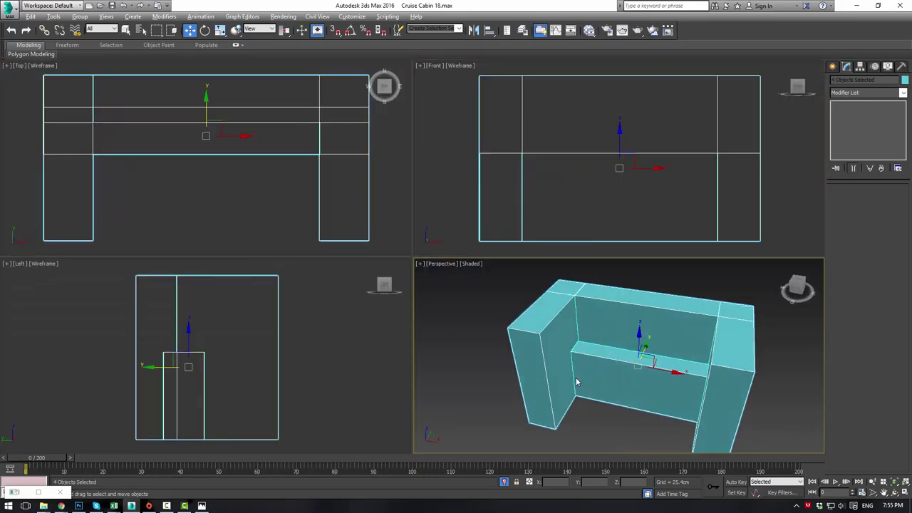
scroll(294, 179, down, 3)
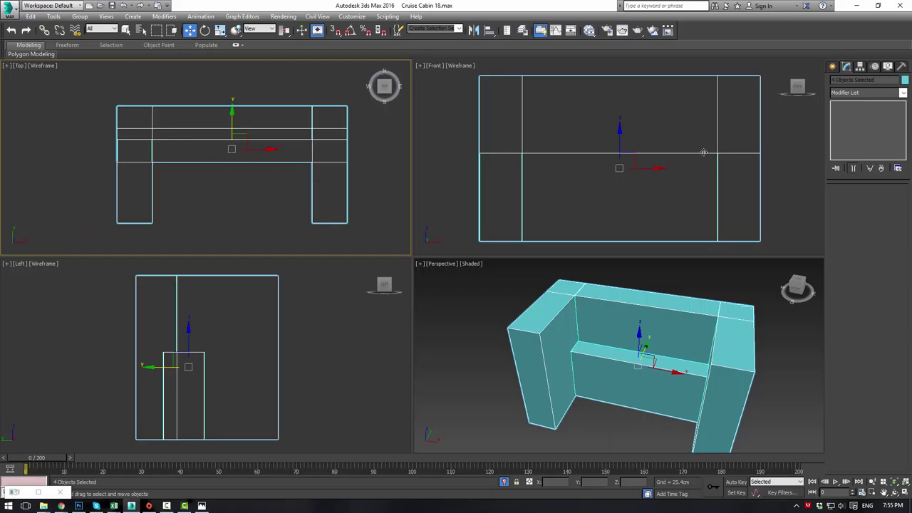
click(606, 379)
key(1)
drag(787, 179, 458, 134)
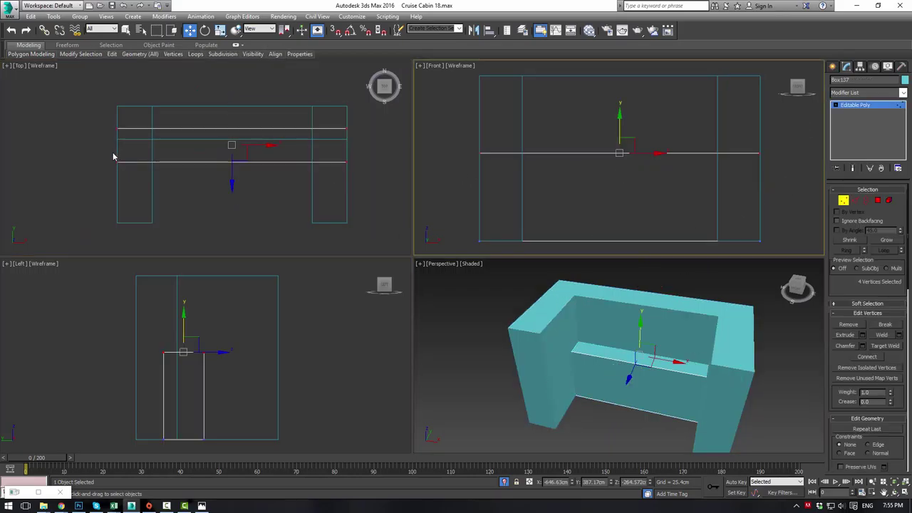
drag(89, 146, 353, 195)
drag(231, 129, 211, 190)
click(857, 108)
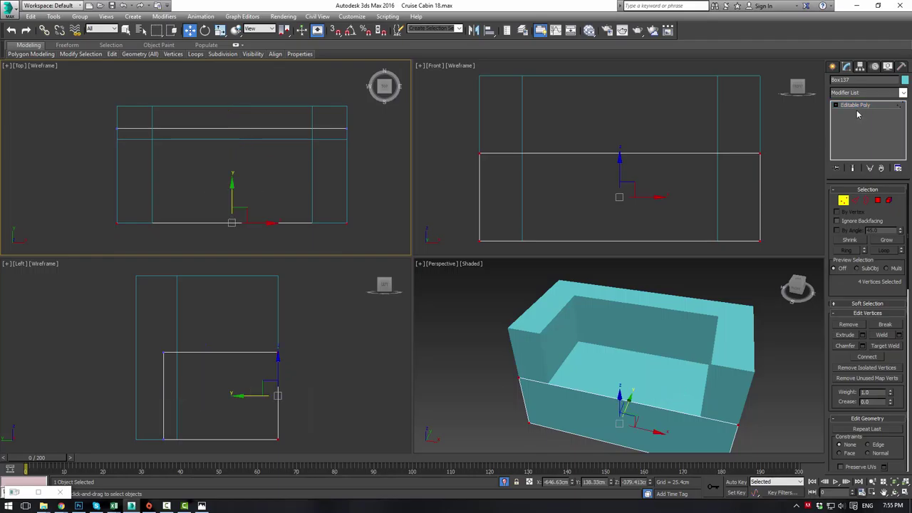
Shorten the nightstand-end arm by moving its front vertices back about 87 cm, and delete the full-length arm at the opposite end
click(718, 359)
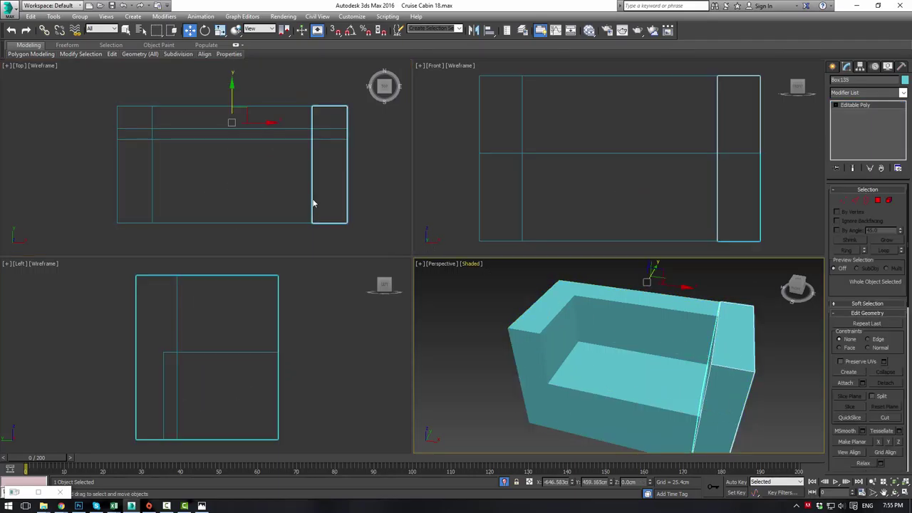
key(1)
drag(288, 208, 364, 249)
drag(326, 199, 332, 172)
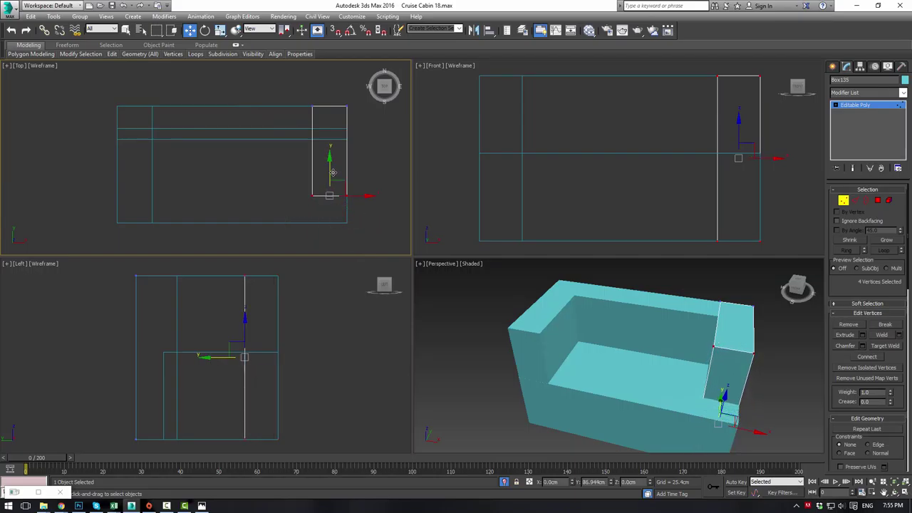
click(860, 109)
click(562, 329)
key(Delete)
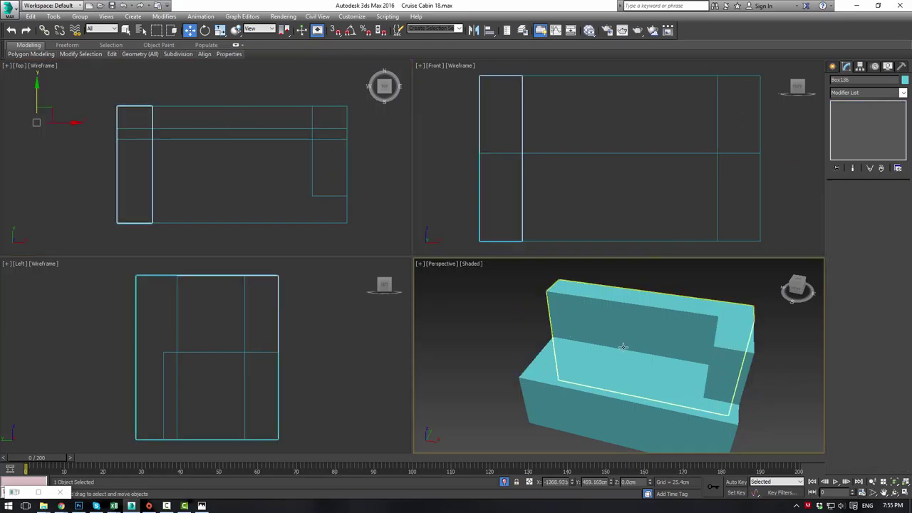
Center the shortened arm's pivot to its object
click(698, 377)
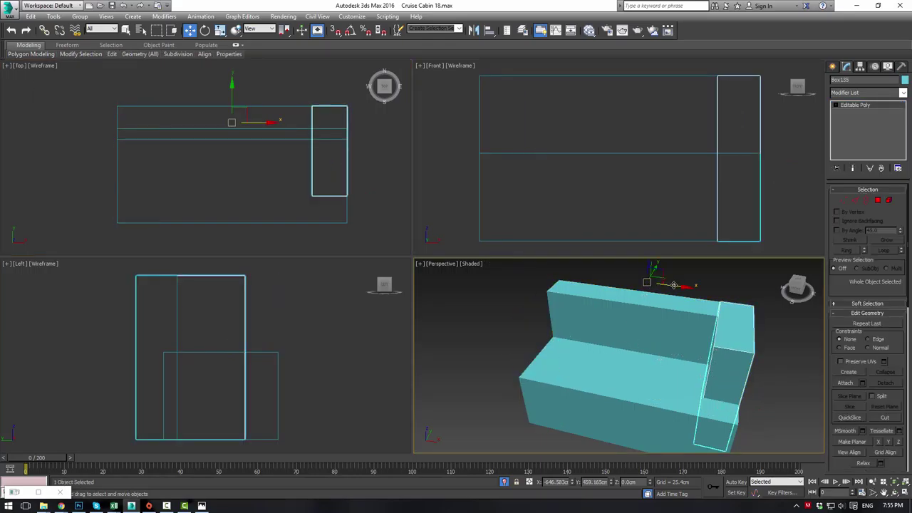
click(860, 68)
click(872, 122)
click(860, 171)
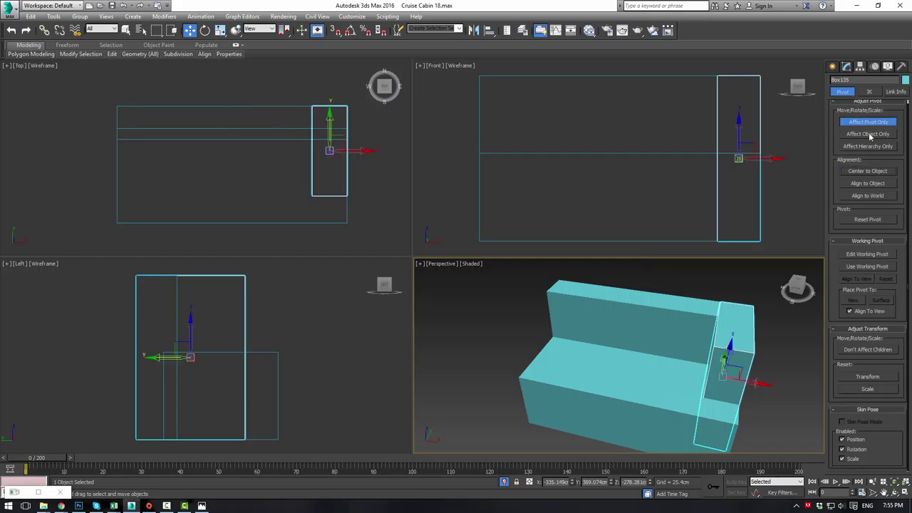
click(868, 121)
Clone the shortened arm as one copy at the opposite end of the back block
middle_drag(340, 151, 354, 150)
shift+drag(367, 151, 173, 150)
click(454, 295)
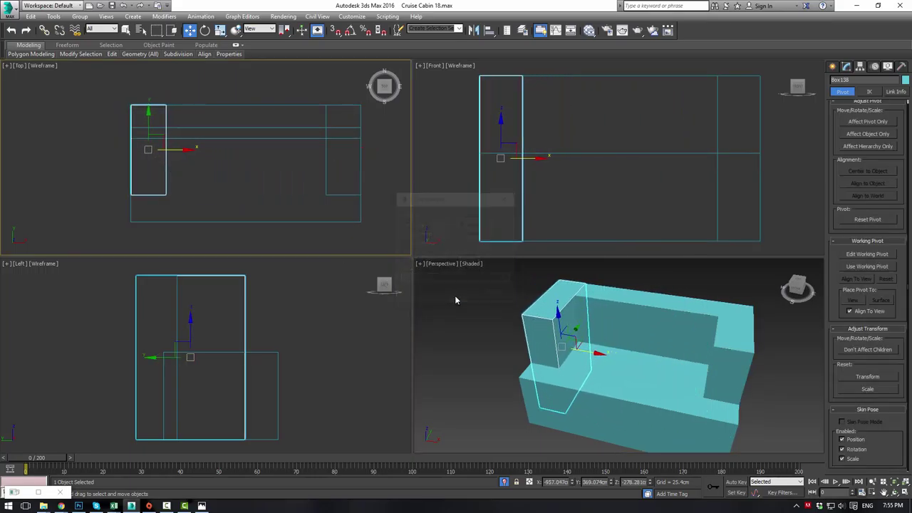
click(466, 310)
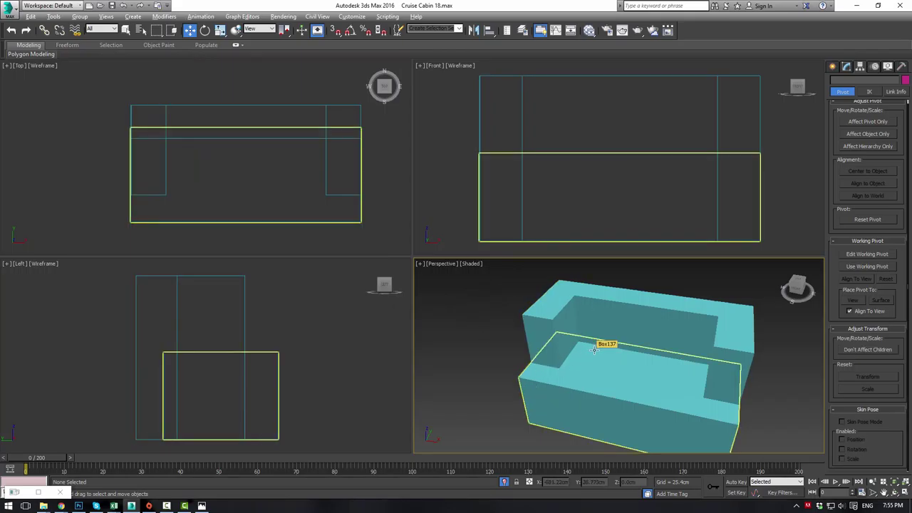
Raise the seat block's four bottom vertices to lift its underside above the base of the arms
mouse_move(595, 350)
alt+middle_down()
mouse_move(599, 340)
mouse_move(597, 356)
alt+middle_up()
click(598, 401)
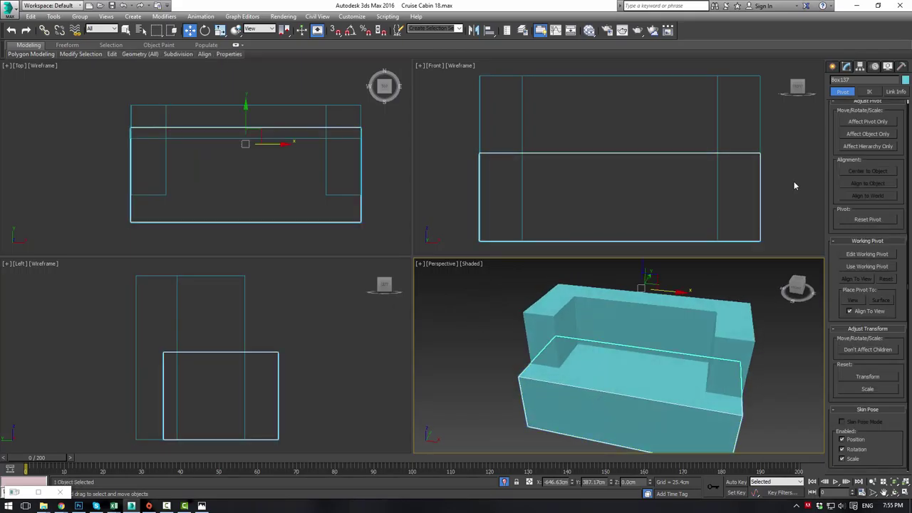
click(832, 66)
click(847, 67)
key(1)
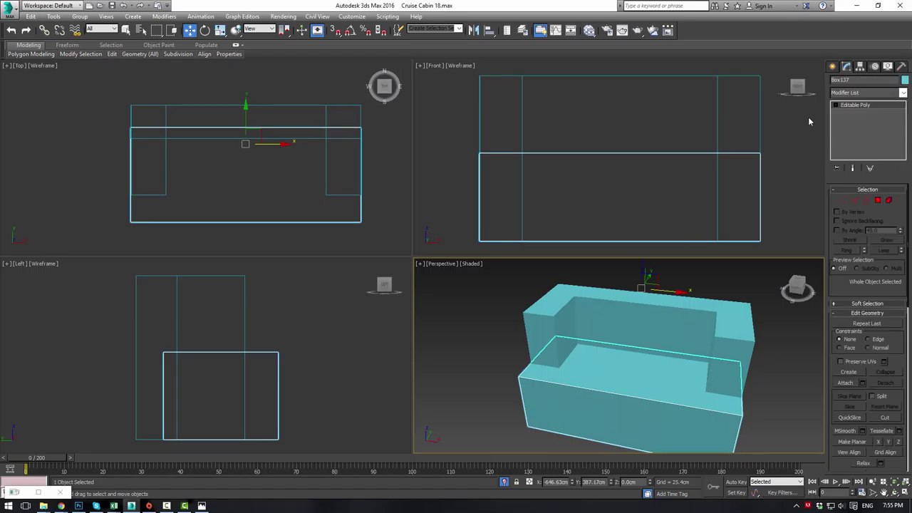
middle_drag(533, 196, 534, 171)
drag(762, 238, 761, 238)
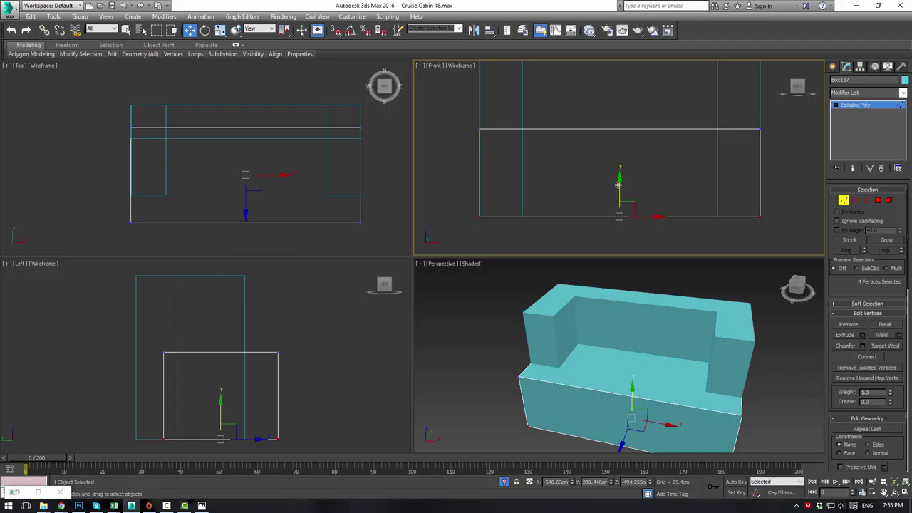
drag(619, 185, 632, 151)
click(853, 108)
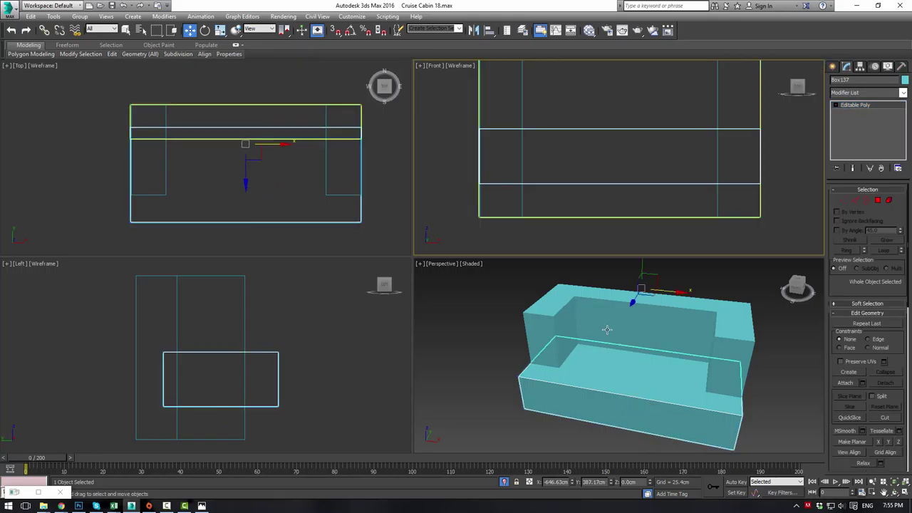
Raise the back block's four bottom vertices about 85 cm to match the seat's underside
alt+middle_drag(606, 330, 603, 270)
click(624, 423)
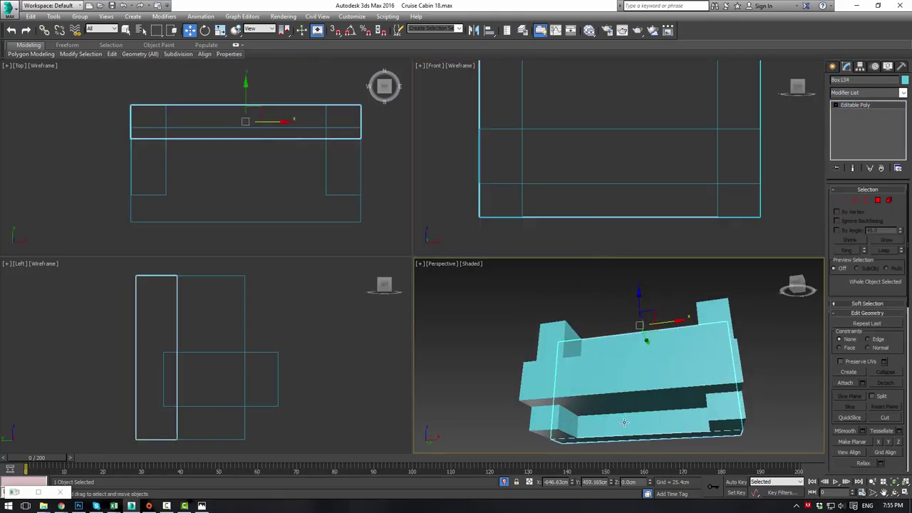
key(1)
middle_click(565, 170)
scroll(563, 171, down, 2)
drag(469, 171, 694, 234)
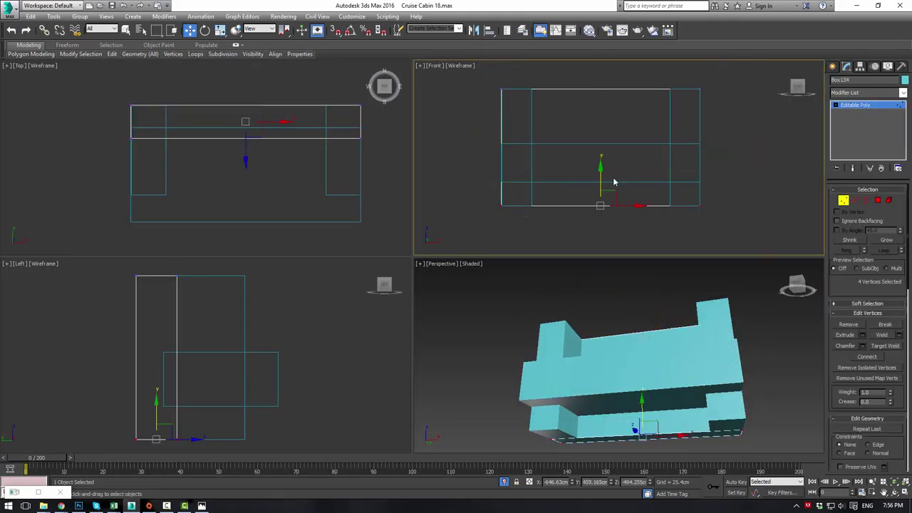
drag(603, 173, 603, 150)
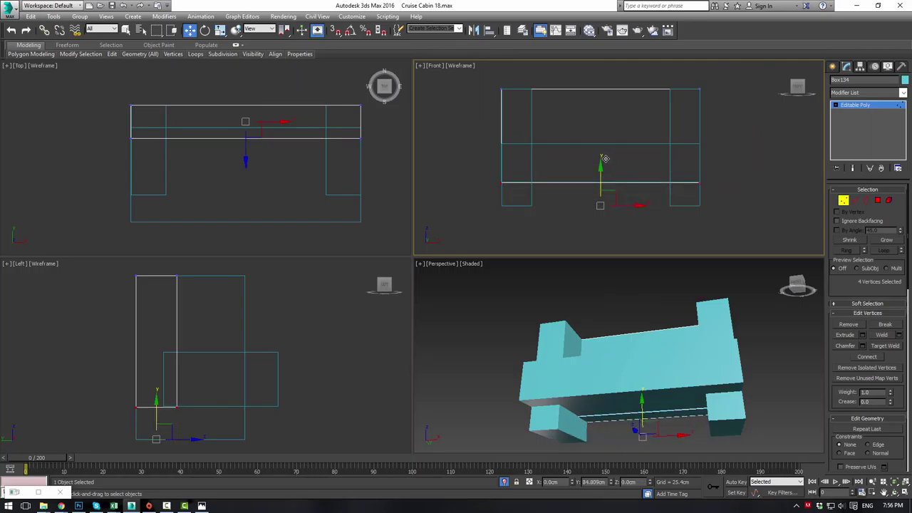
click(854, 106)
Raise the nightstand-end arm's four bottom vertices about 85 cm, level with the seat's underside
click(700, 196)
key(1)
drag(637, 195, 720, 222)
drag(684, 177, 685, 154)
key(1)
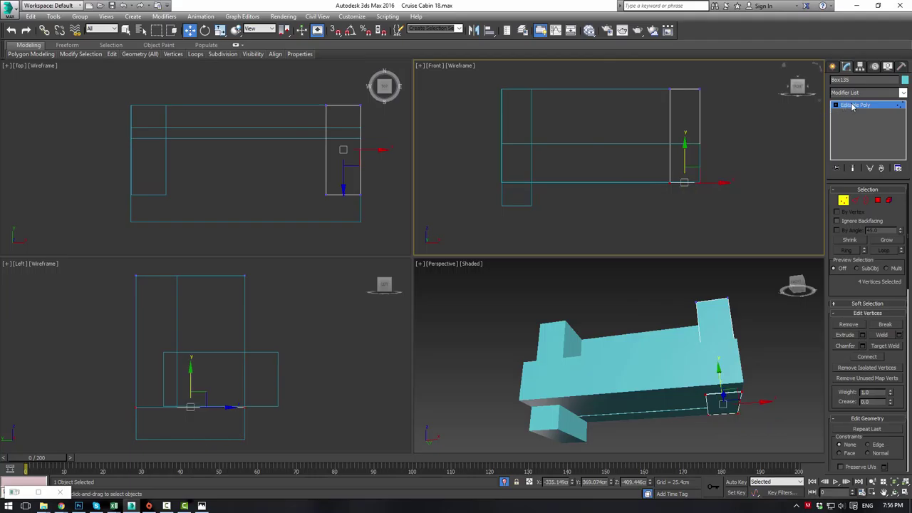
Raise the opposite arm's four bottom vertices level with the seat's underside, and deselect the block
drag(552, 213, 517, 161)
key(1)
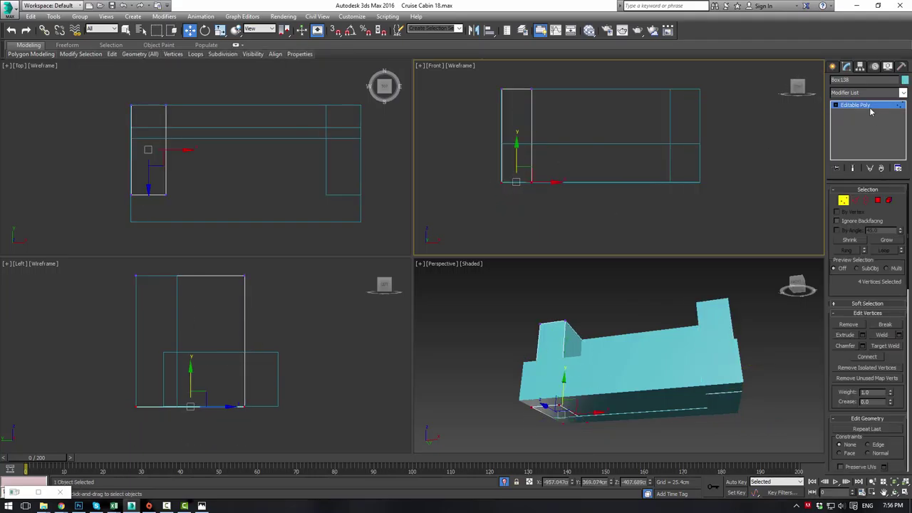
click(870, 109)
click(771, 177)
Combine all four sofa blocks into one group with the default name
alt+middle_drag(609, 301, 568, 339)
right_click(539, 285)
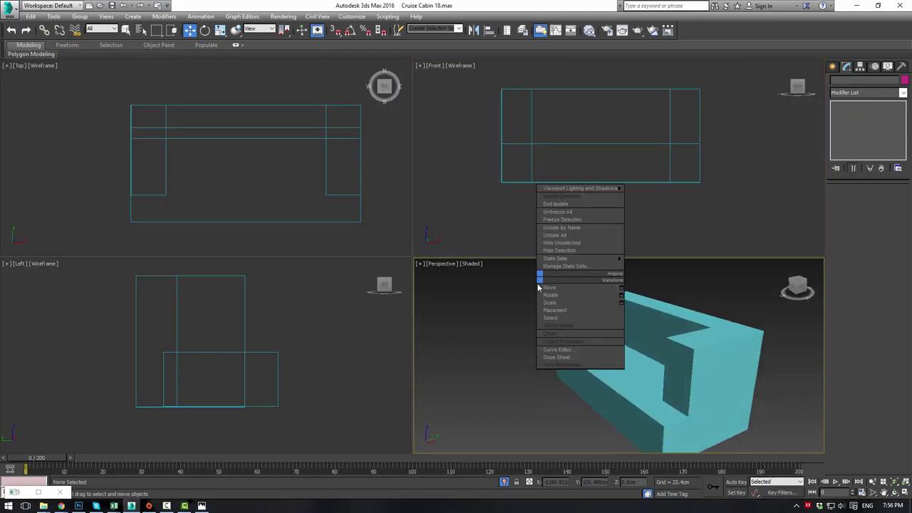
click(513, 276)
drag(513, 276, 738, 409)
click(89, 16)
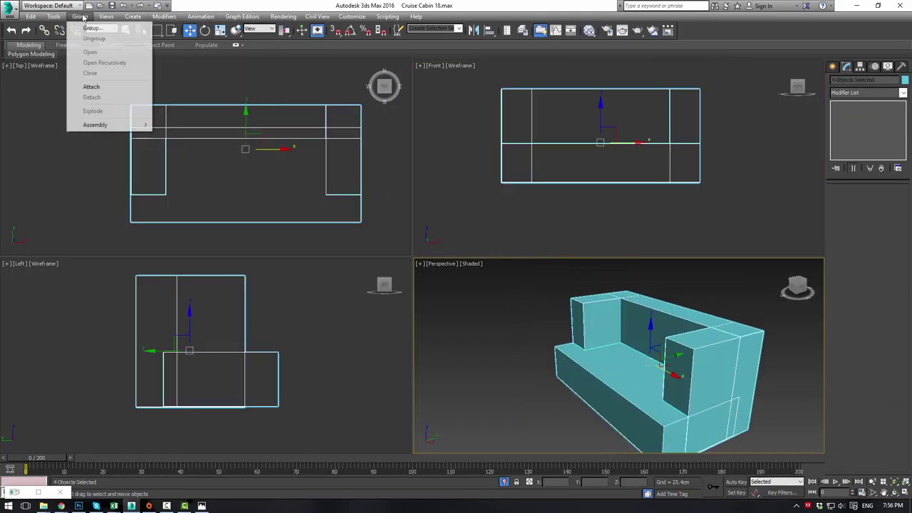
click(87, 28)
click(462, 273)
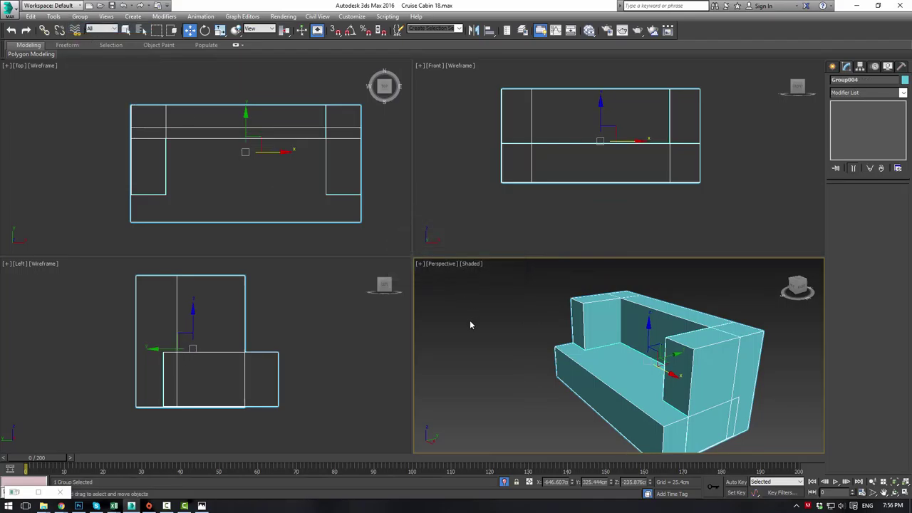
Deselect the sofa, unhide all scene objects, and show the cabin through the camera in a maximized view
click(469, 320)
right_click(469, 320)
click(486, 245)
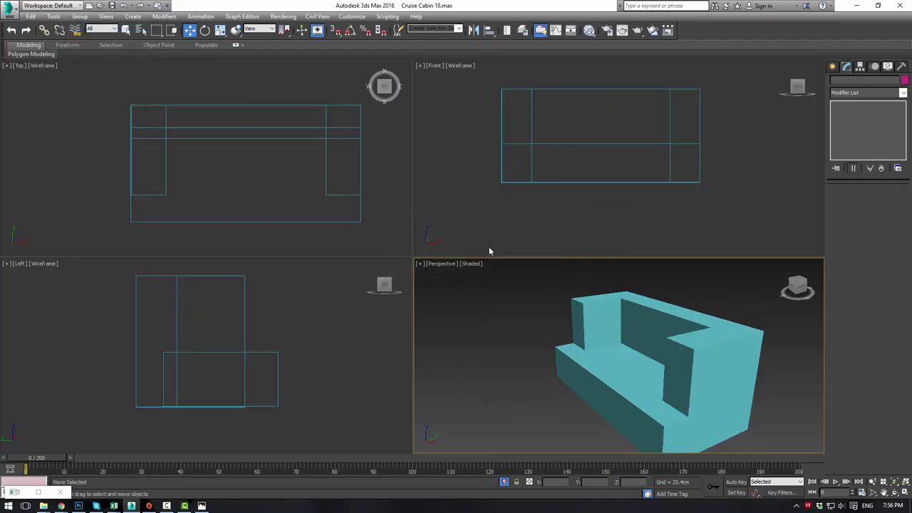
key(c)
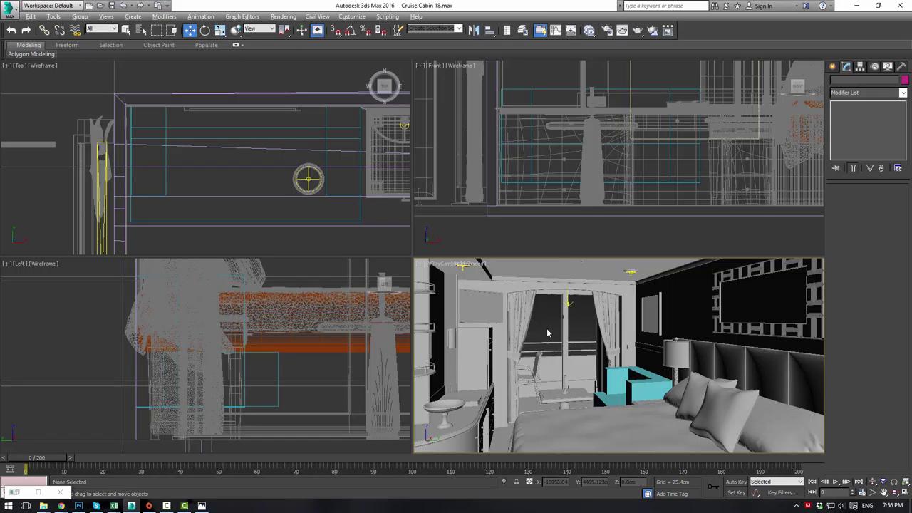
key(alt+w)
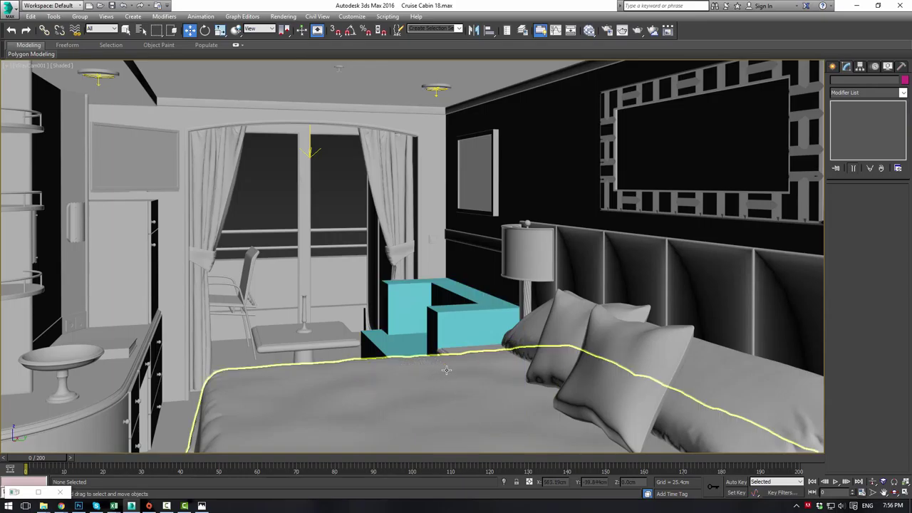
Select the sofa group and ungroup it into its separate blocks
click(401, 360)
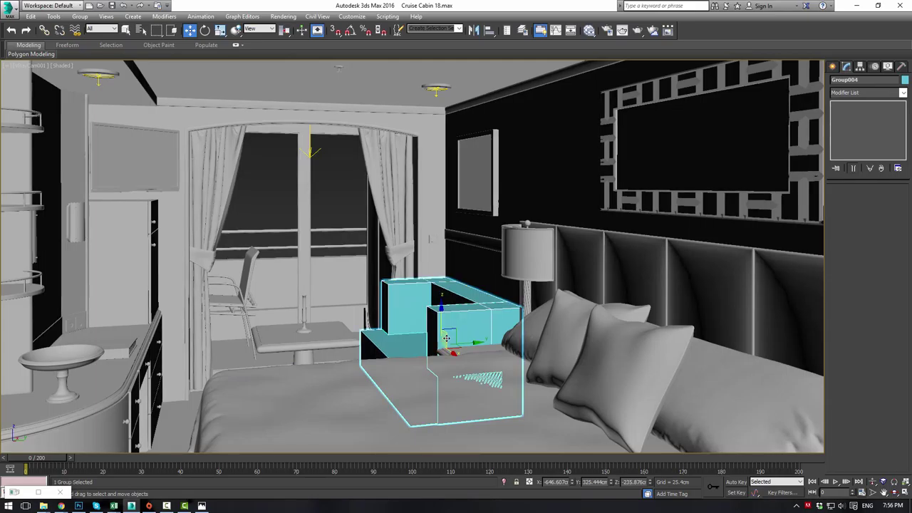
key(r)
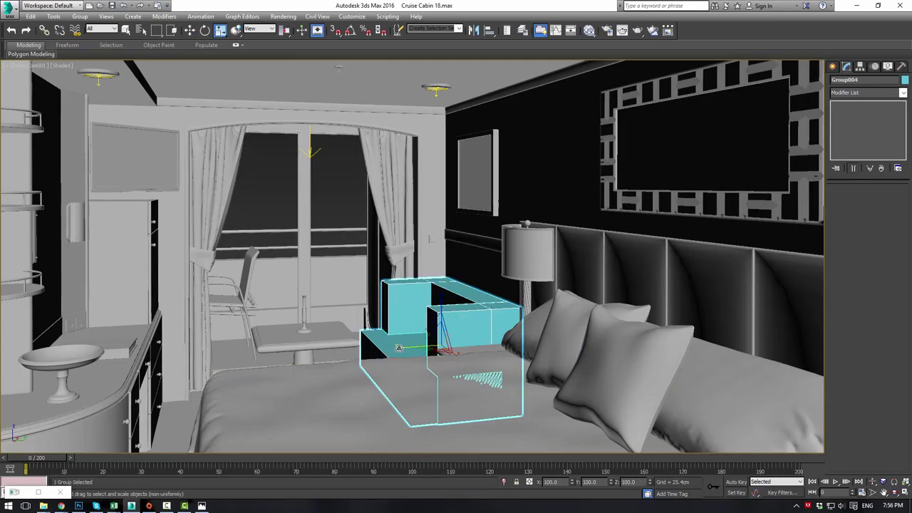
drag(402, 349, 394, 348)
click(79, 15)
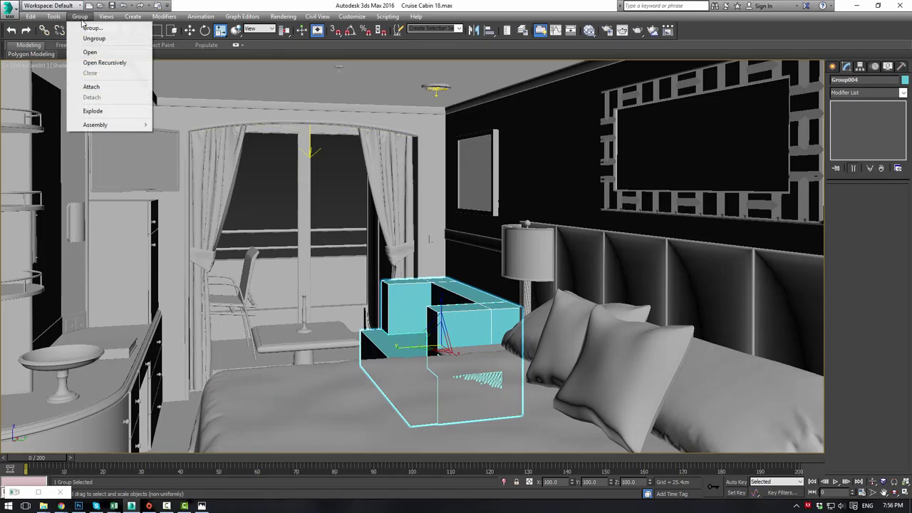
click(85, 34)
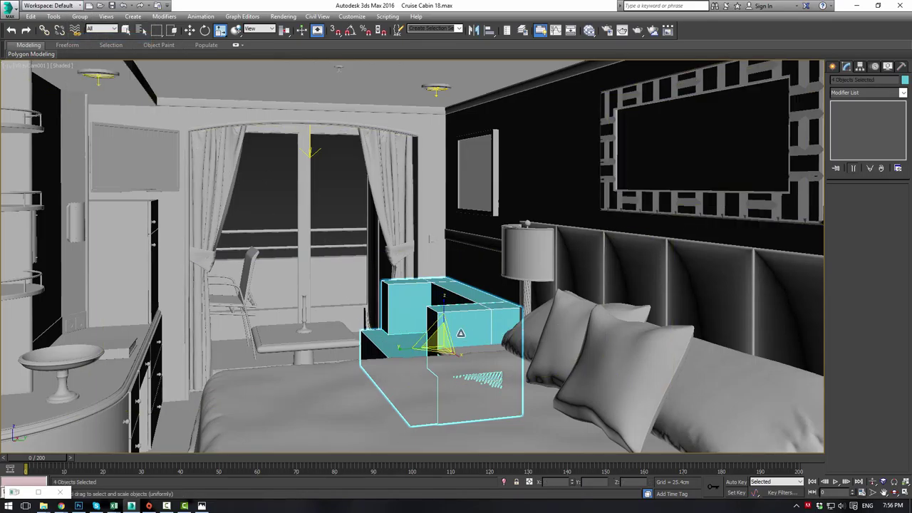
click(451, 330)
key(4)
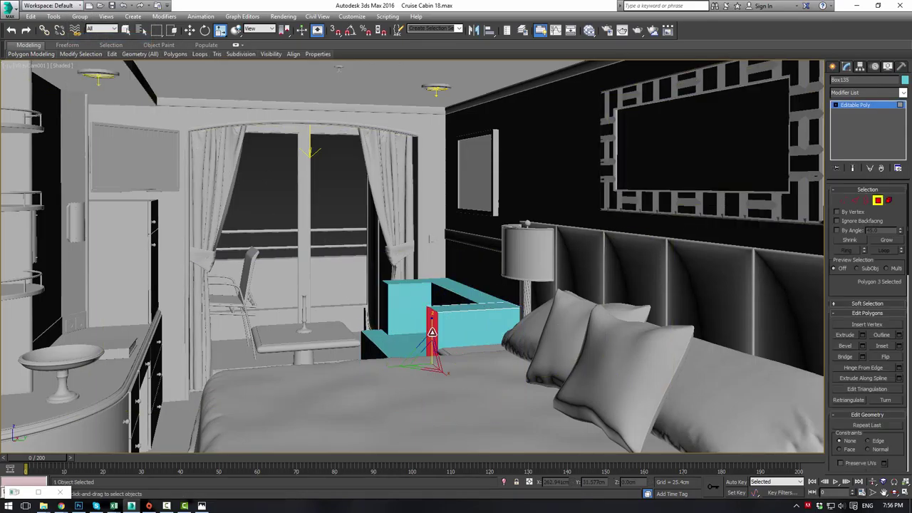
key(w)
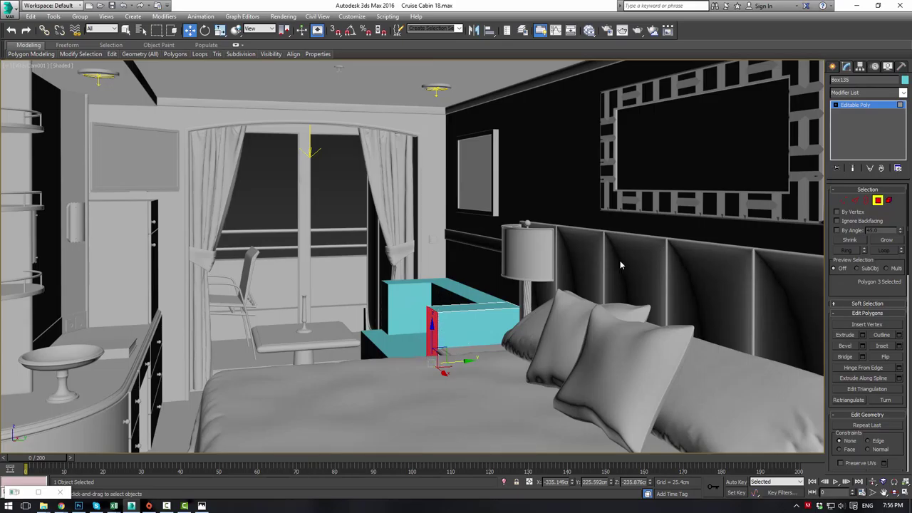
click(851, 107)
Scale the nightstand beside the sofa down to about 92% in width and depth
key(alt+w)
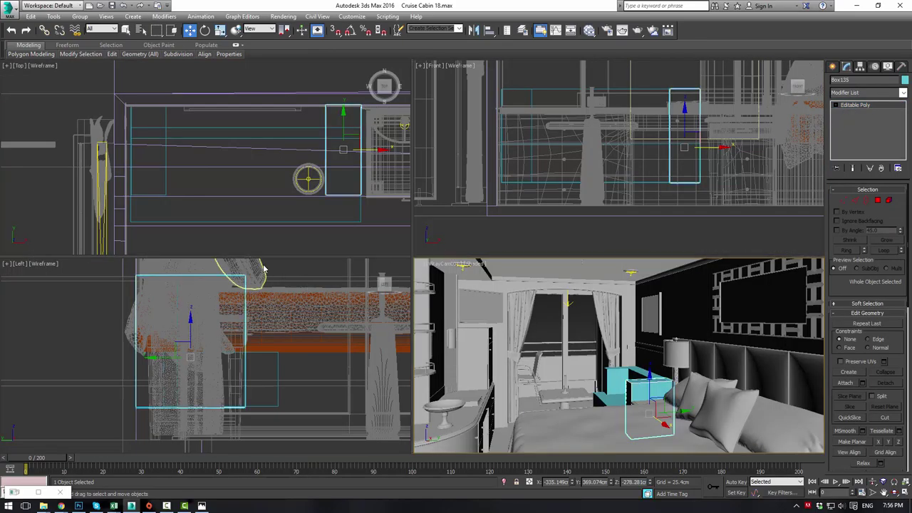
key(alt+w)
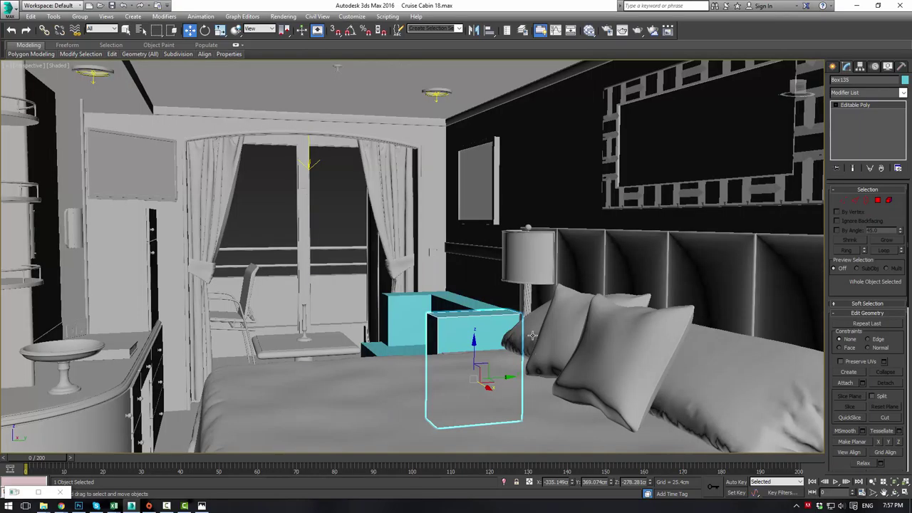
scroll(541, 345, up, 5)
scroll(543, 343, up, 8)
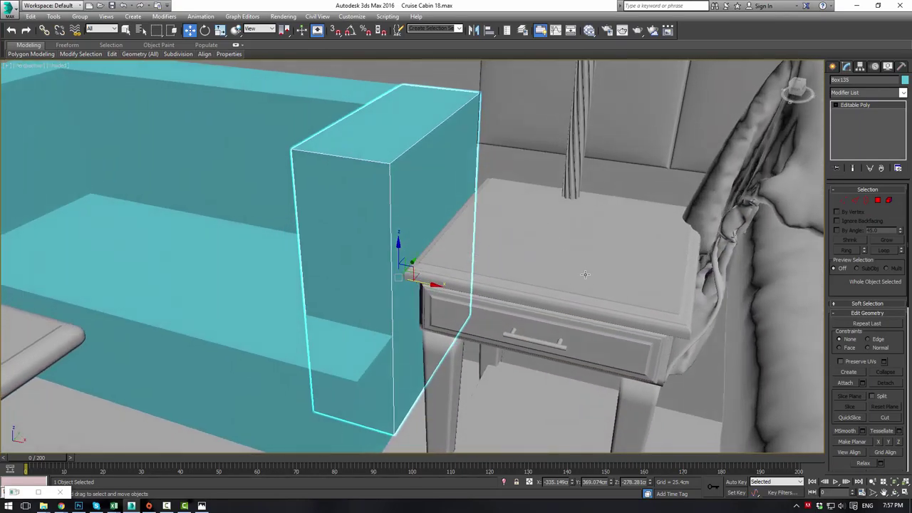
click(584, 274)
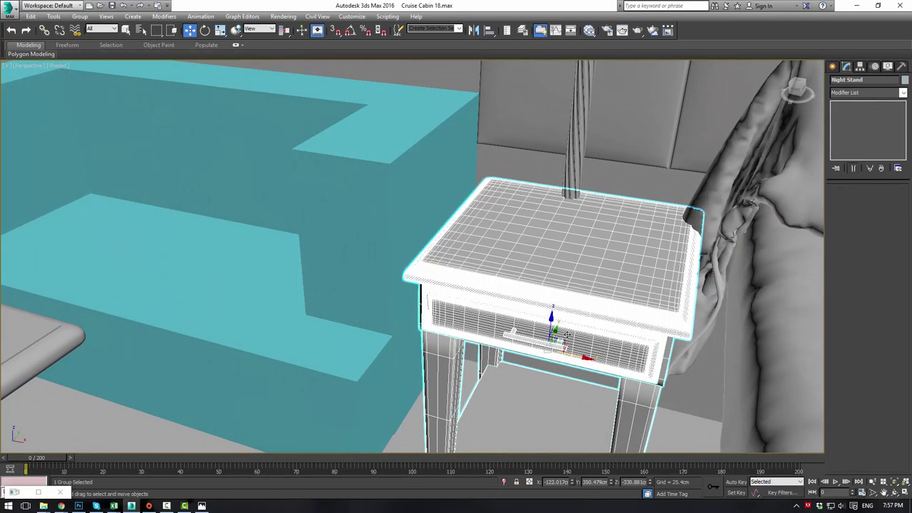
key(r)
drag(561, 361, 561, 356)
Shift the nightstand about 23 cm toward the bed and 13 cm toward the headboard wall, then deselect it in the camera view
key(t)
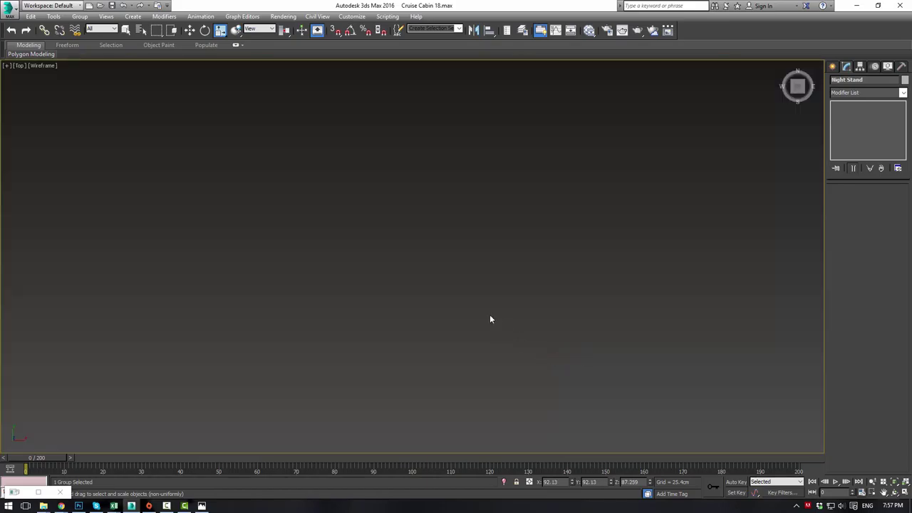
key(z)
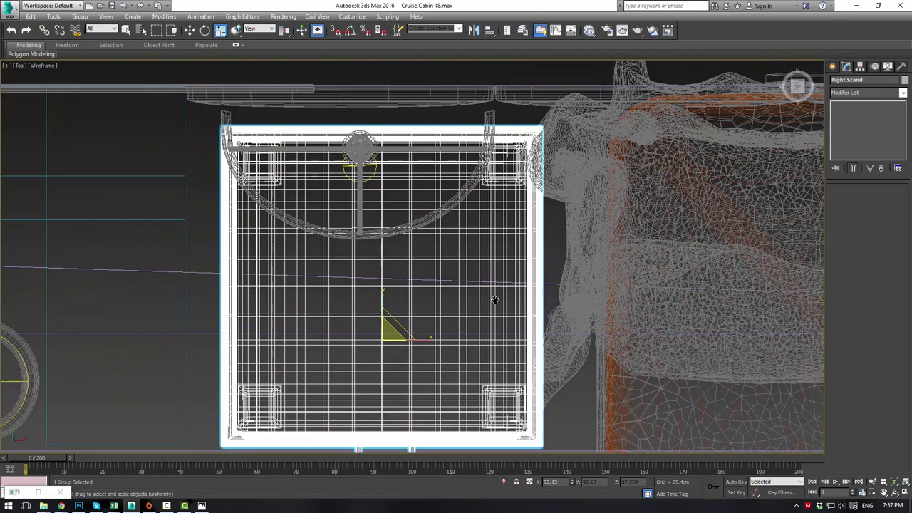
key(w)
drag(395, 327, 428, 318)
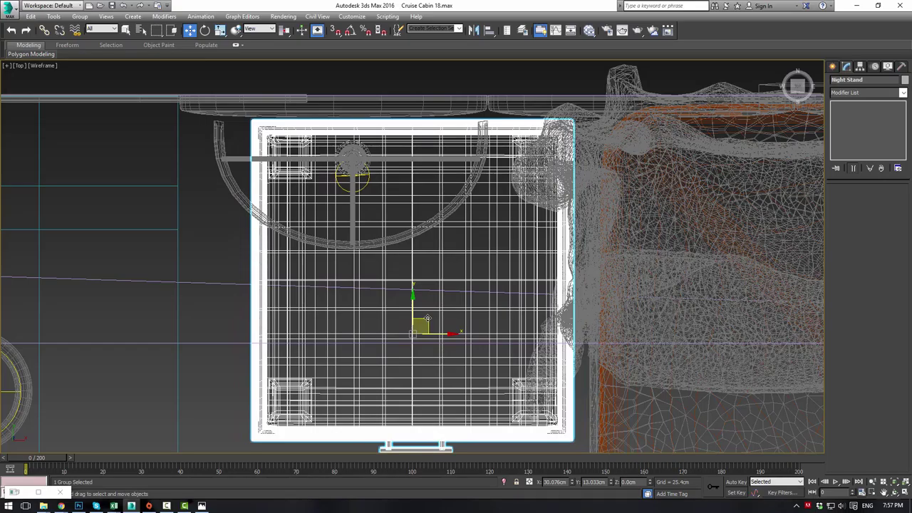
drag(427, 318, 419, 319)
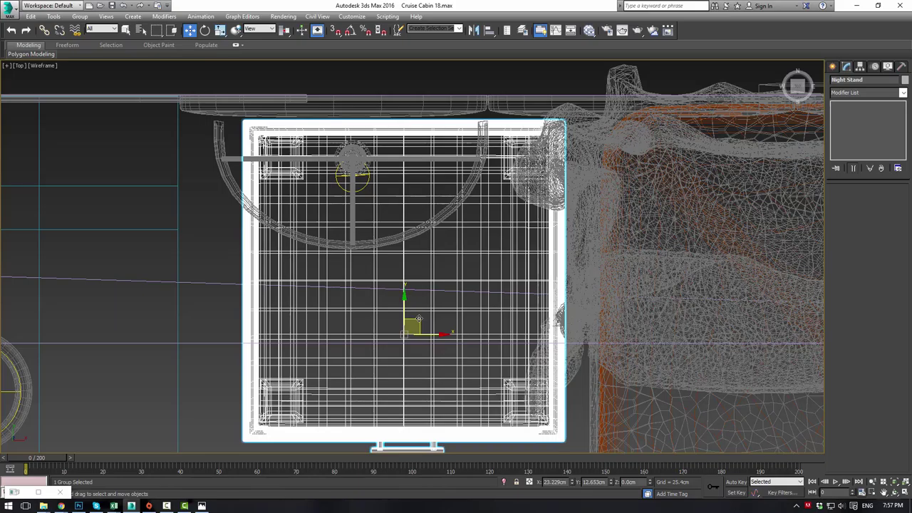
key(c)
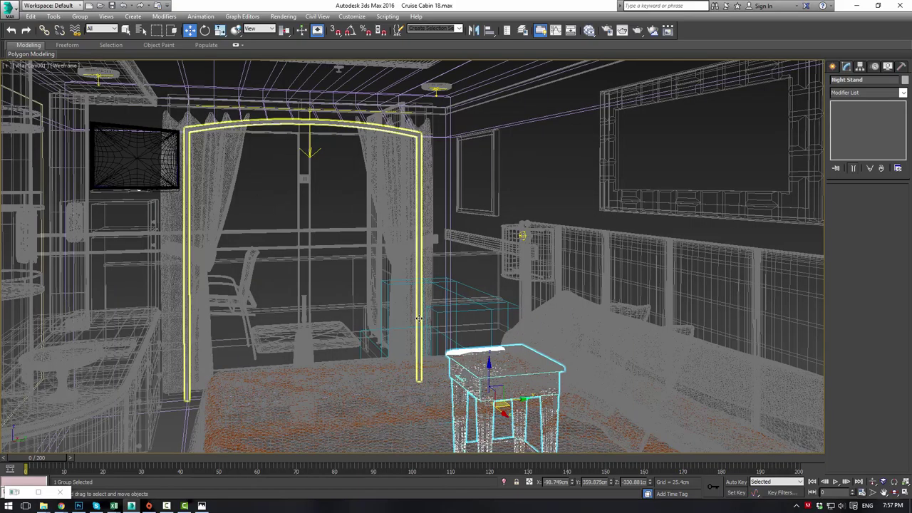
key(F3)
click(342, 196)
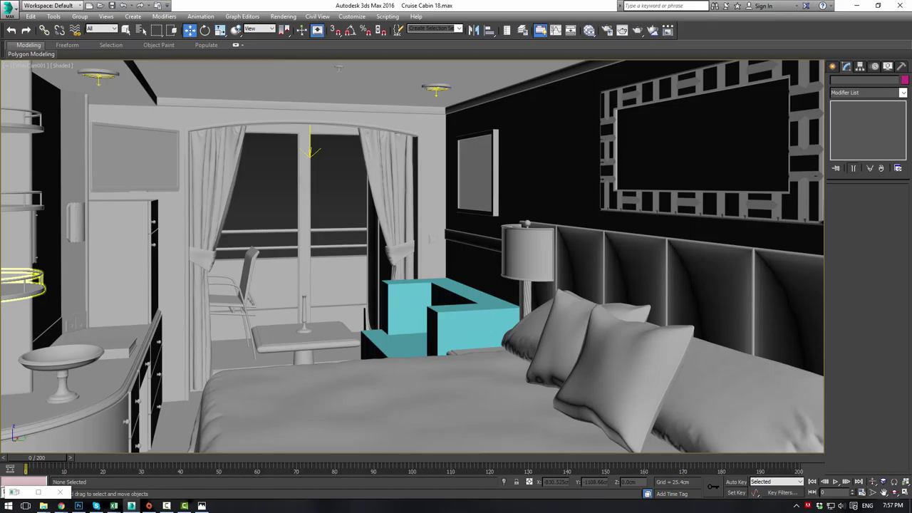
Scale the nightstand beside the sofa down to about 85% in depth
click(459, 352)
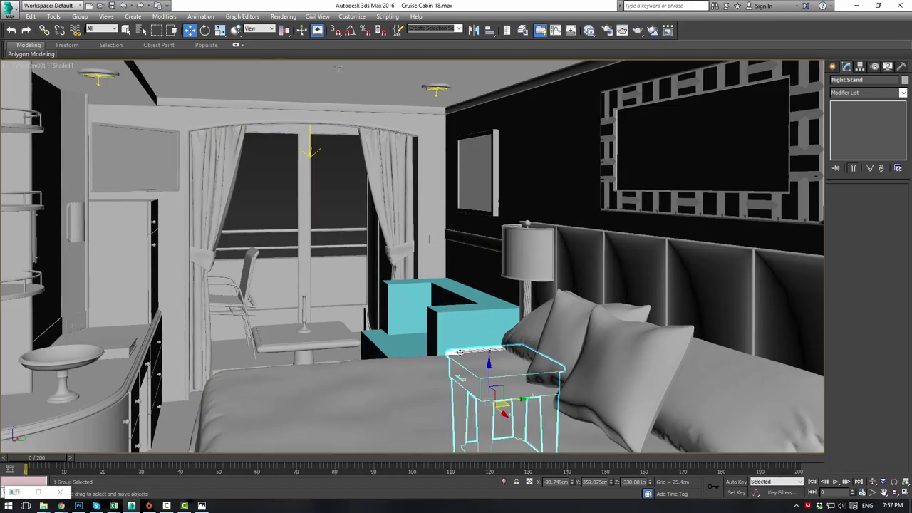
key(z)
scroll(491, 378, down, 4)
alt+middle_drag(491, 378, 503, 297)
key(r)
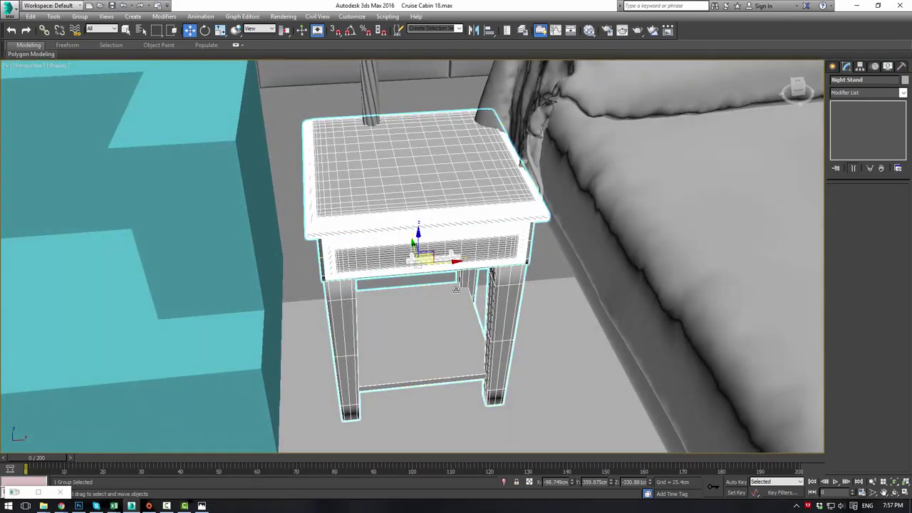
drag(416, 268, 414, 270)
Move the nightstand about 11 cm toward the bed and 19 cm toward the headboard wall, and deselect it in the camera view
mouse_move(433, 263)
alt+middle_down()
mouse_move(451, 219)
mouse_move(449, 281)
mouse_move(427, 275)
mouse_move(424, 262)
alt+middle_up()
key(w)
mouse_move(427, 252)
mouse_down()
mouse_move(432, 240)
mouse_move(438, 246)
mouse_move(433, 227)
mouse_move(433, 239)
mouse_up()
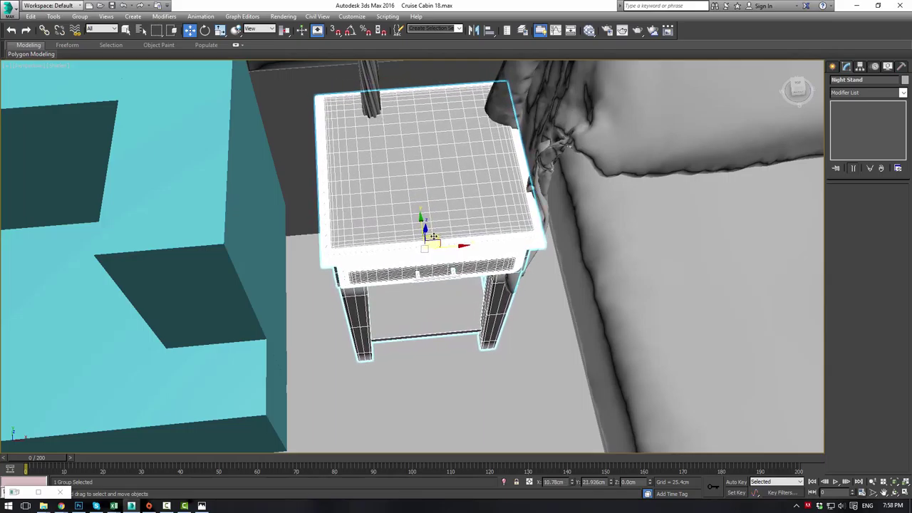
key(c)
click(352, 221)
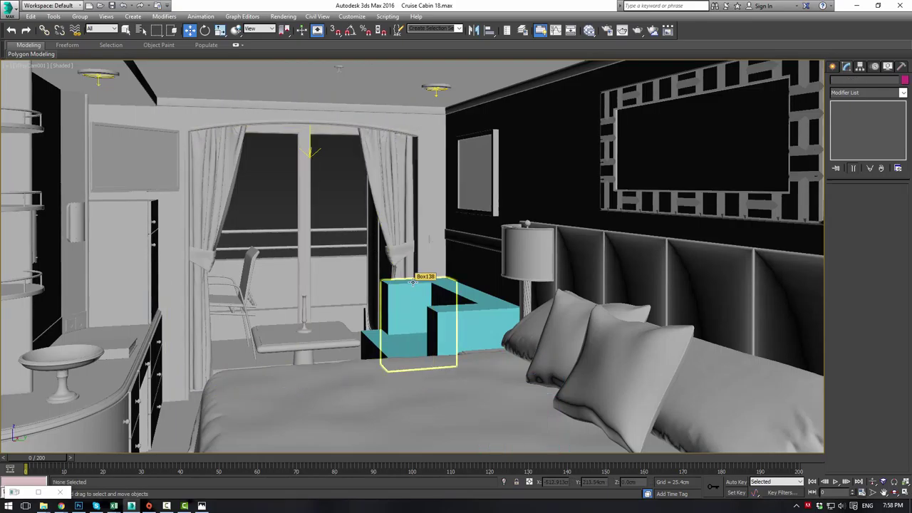
Select the nightstand beside the sofa and widen it to about 97% along its X axis
key(alt+w)
key(alt+w)
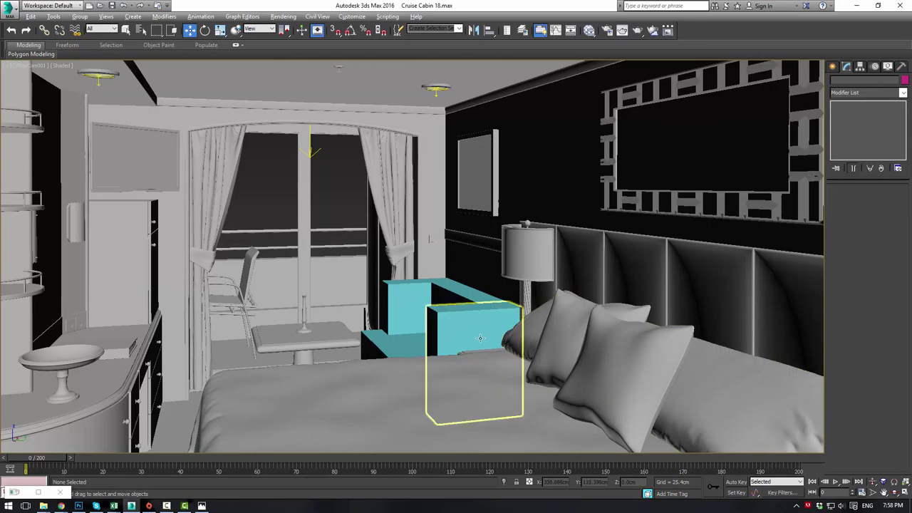
key(p)
key(z)
alt+middle_drag(479, 335, 459, 287)
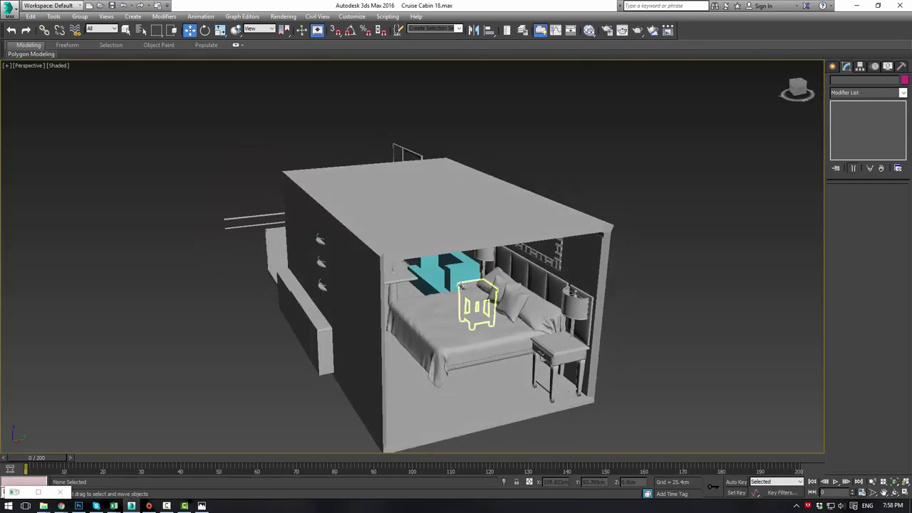
click(460, 285)
key(z)
scroll(460, 284, up, 5)
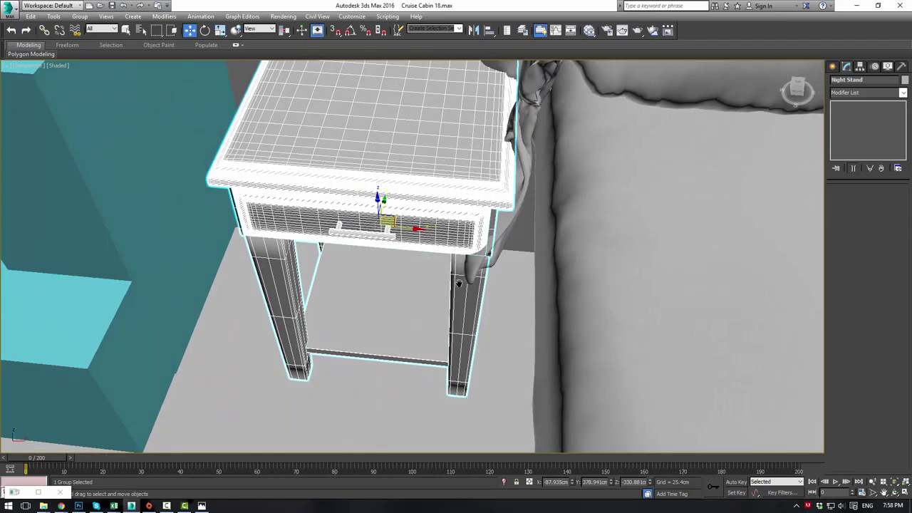
middle_drag(459, 283, 465, 327)
key(r)
drag(427, 268, 435, 267)
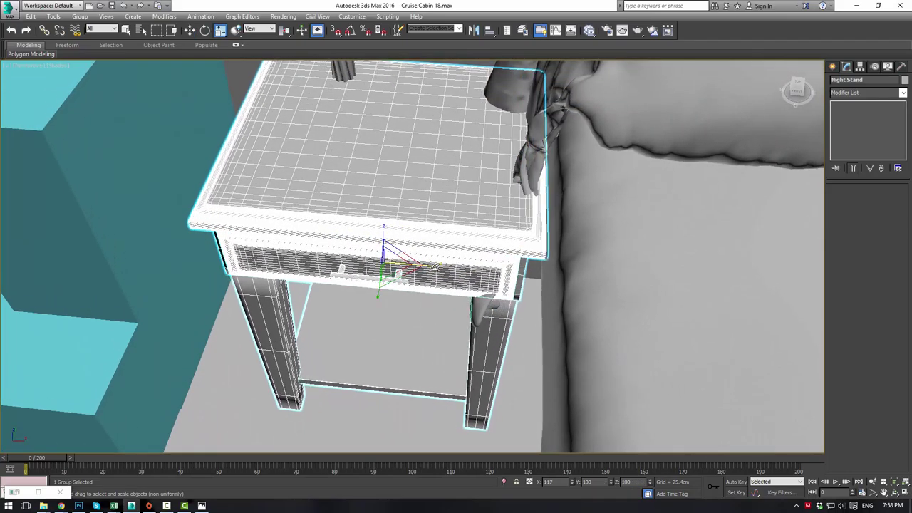
alt+middle_drag(434, 267, 426, 264)
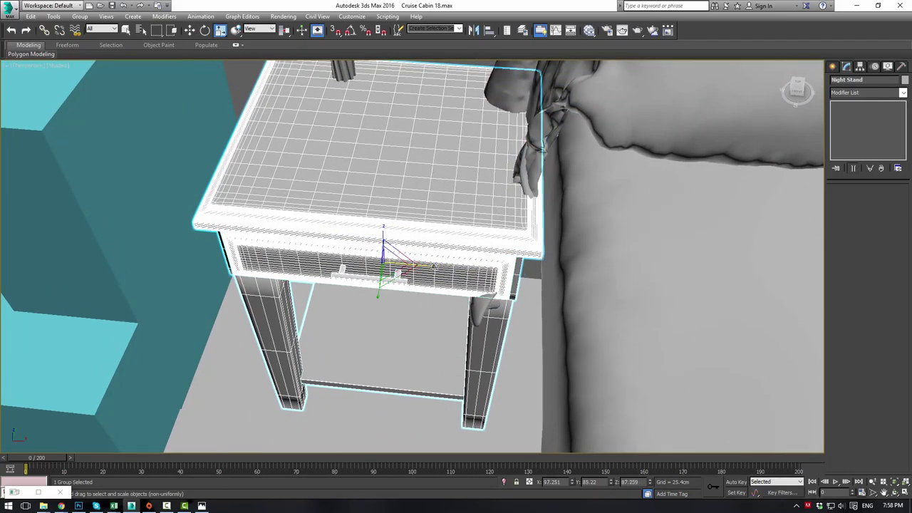
Move the nightstand about 7 cm back toward the sofa and deselect it in the camera view
key(w)
mouse_move(422, 265)
mouse_down()
mouse_move(415, 265)
mouse_move(431, 265)
mouse_move(416, 265)
mouse_up()
alt+middle_drag(416, 264, 387, 252)
key(c)
click(339, 193)
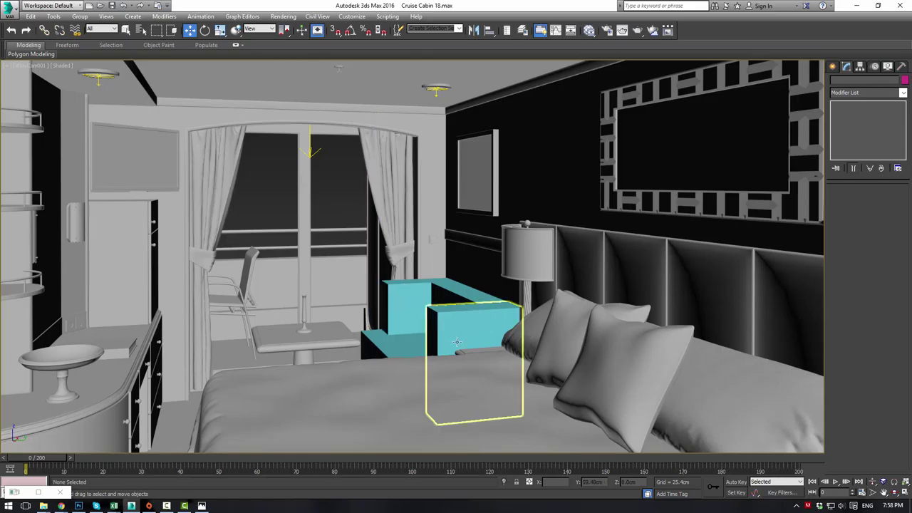
Delete the unmodified nightstand on the opposite side of the bed from the sofa
click(449, 406)
click(465, 350)
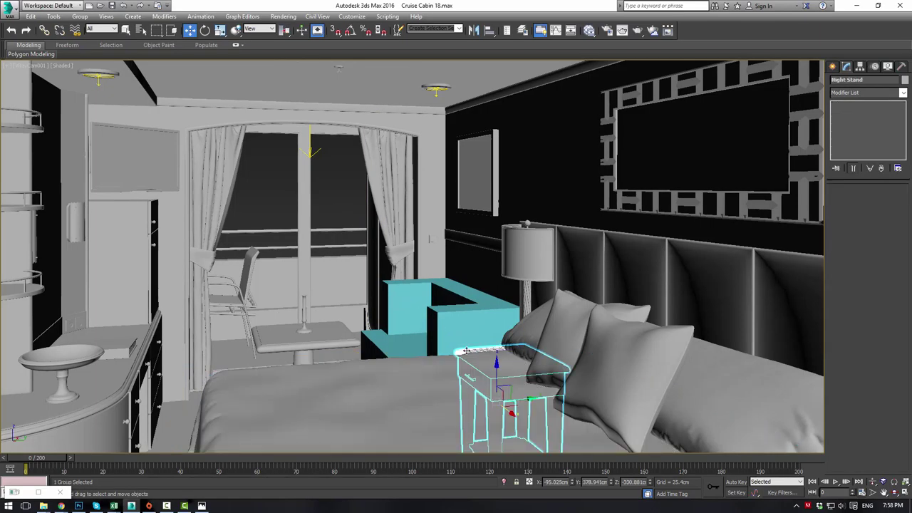
key(alt+w)
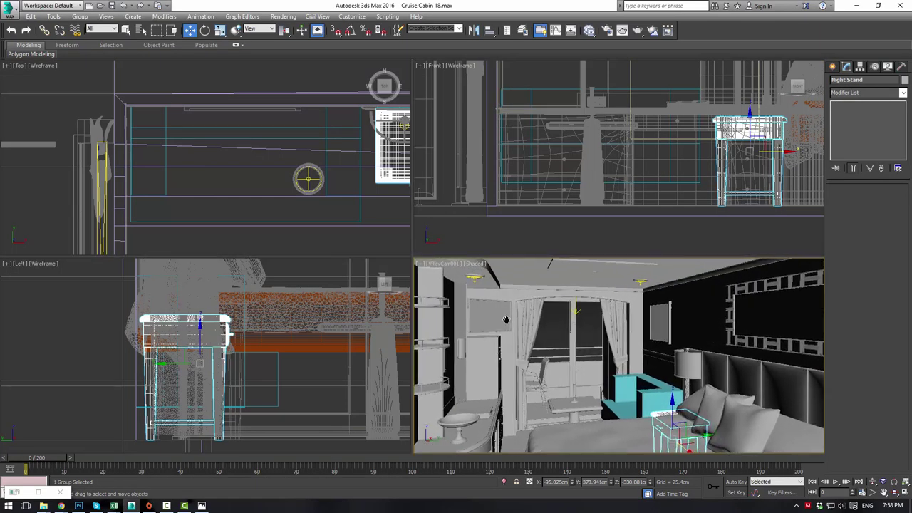
key(p)
middle_drag(574, 362, 609, 367)
key(alt+w)
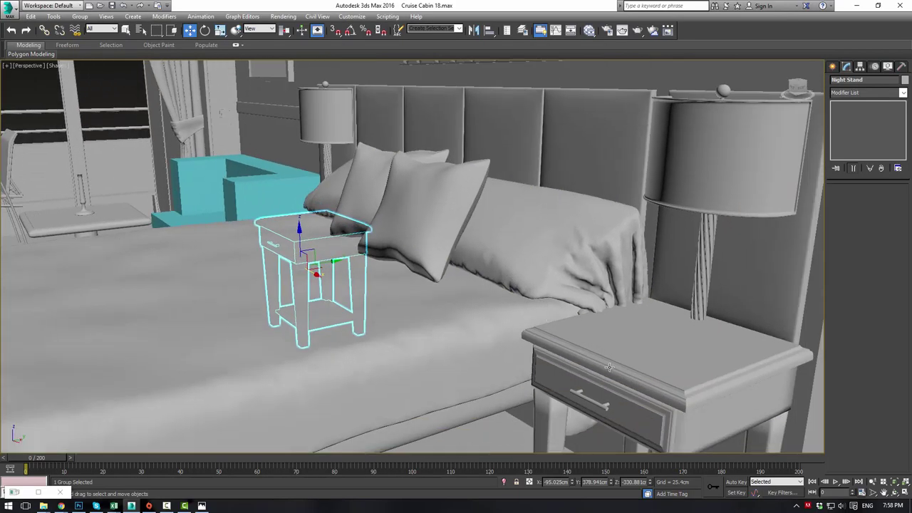
click(628, 378)
key(Delete)
Duplicate the resized nightstand about 1238.6 cm along X, placing the copy under the lamp on the other side of the bed
alt+middle_drag(296, 238, 319, 263)
click(212, 206)
shift+drag(239, 242, 586, 414)
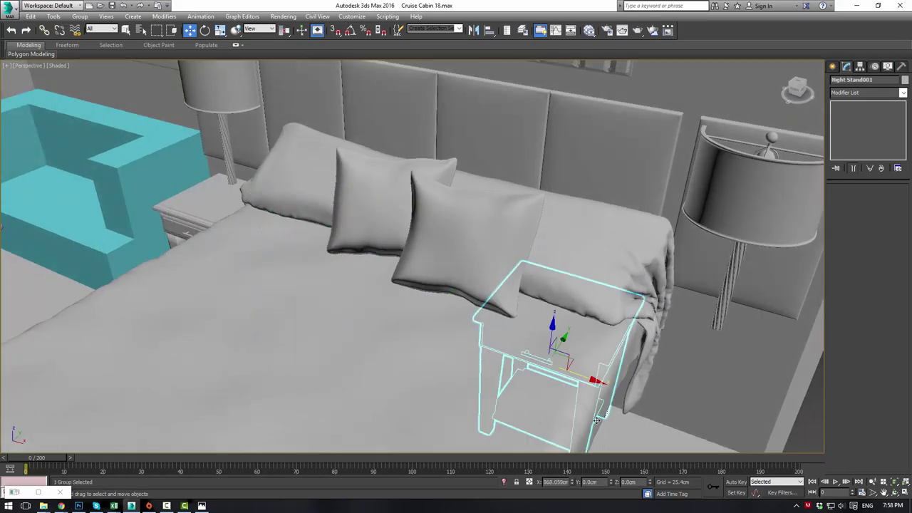
key(ctrl+z)
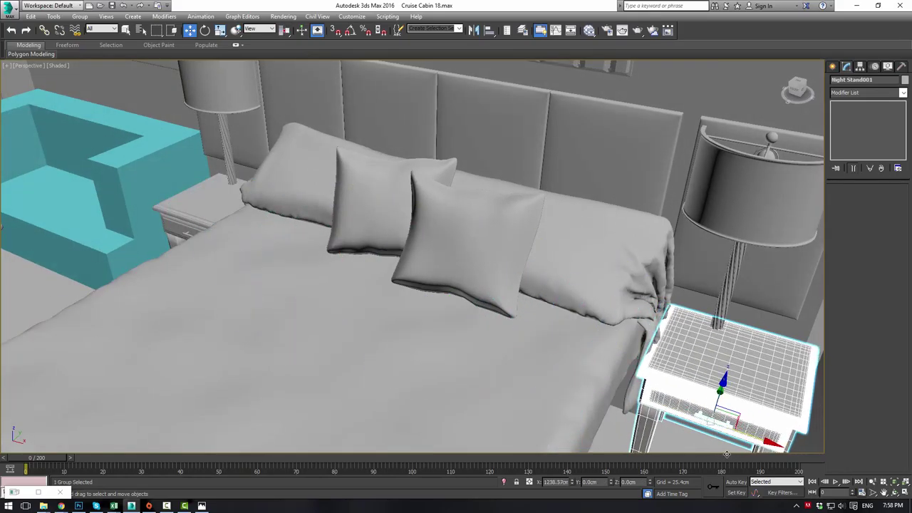
shift+drag(727, 454, 727, 454)
click(458, 296)
middle_drag(639, 380, 562, 347)
scroll(562, 347, down, 3)
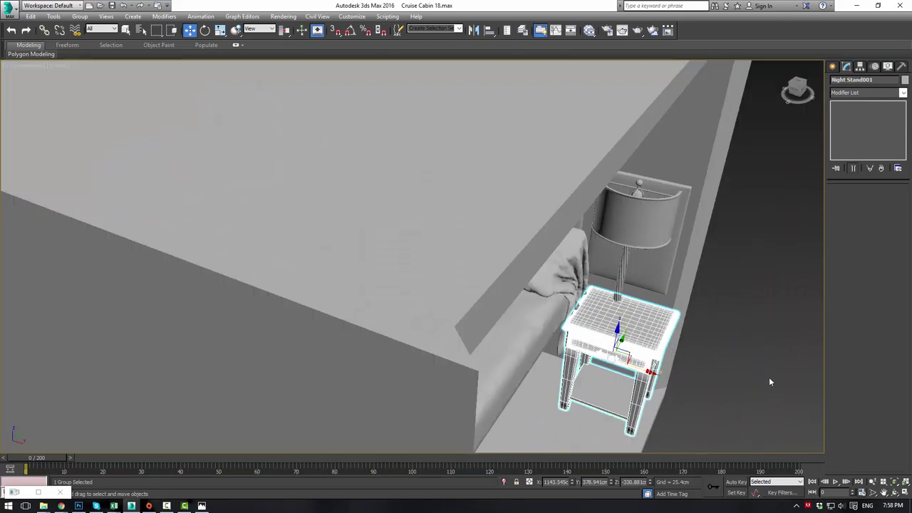
Deselect the copied nightstand, check both sides of the bed in perspective, and return to the camera view
click(769, 378)
alt+middle_drag(694, 345, 656, 341)
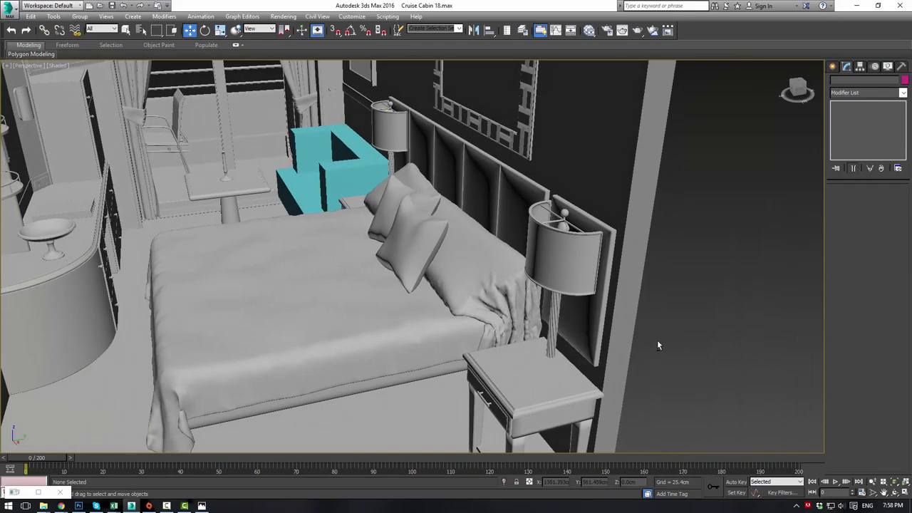
key(c)
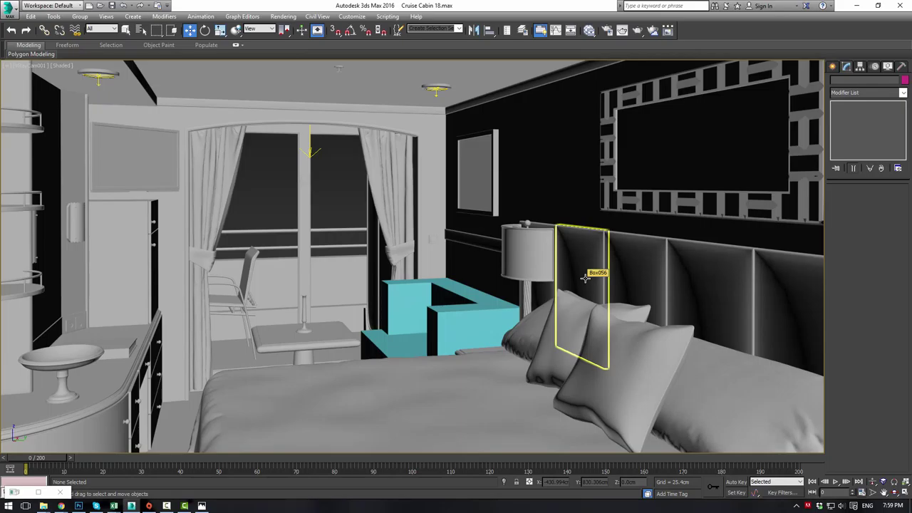
Select the four sofa blocks, isolate them from the cabin scene, and frame the whole sofa in the perspective view
click(464, 280)
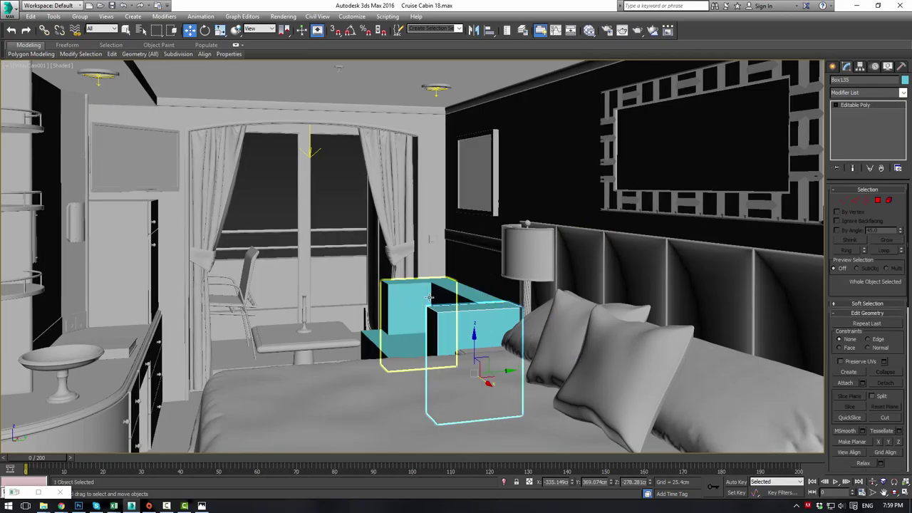
click(427, 295)
right_click(402, 335)
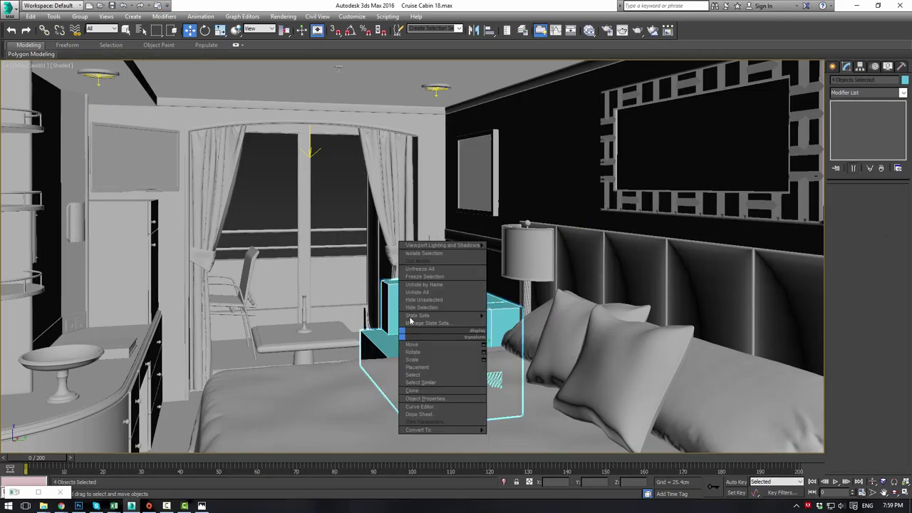
click(424, 256)
key(p)
key(z)
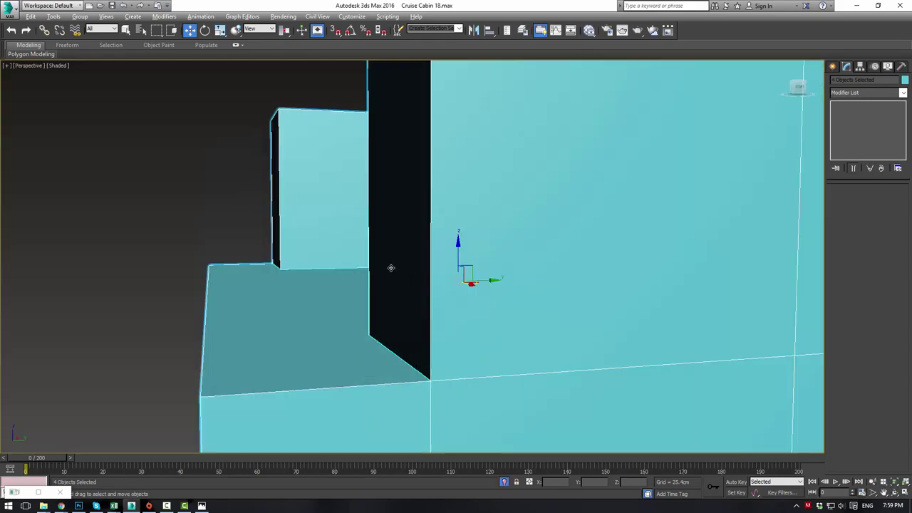
key(alt+w)
key(ctrl+shift+z)
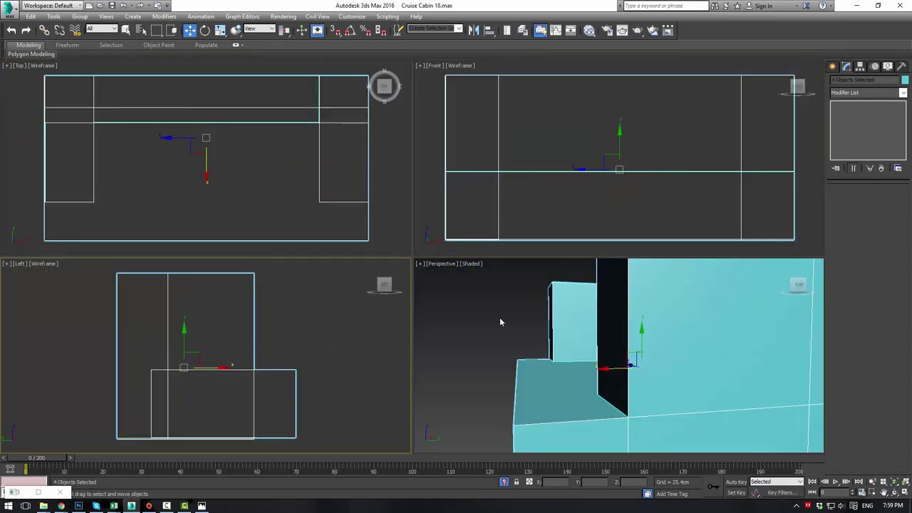
scroll(556, 347, down, 4)
middle_drag(607, 357, 540, 290)
alt+middle_drag(540, 291, 600, 330)
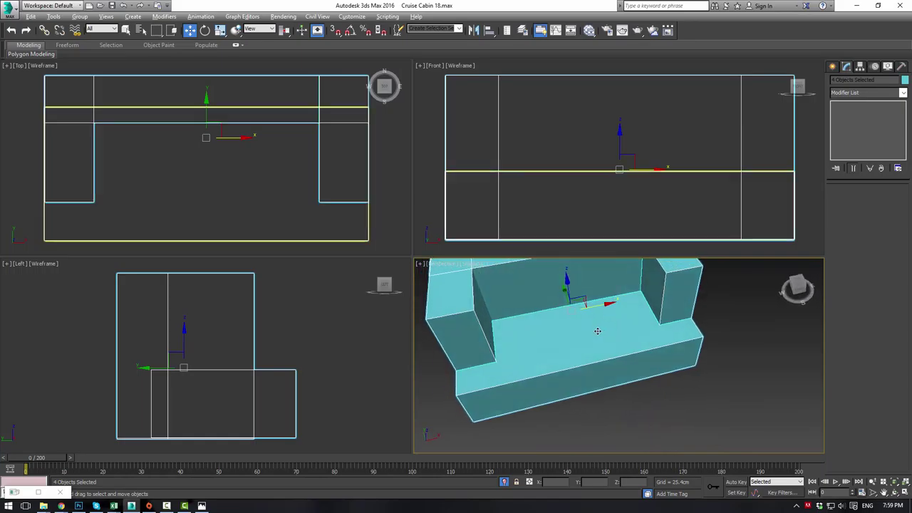
key(alt+w)
scroll(516, 274, down, 6)
Duplicate the sofa's seat base block about 32.7 cm upward along Z for the seat cushion
click(477, 232)
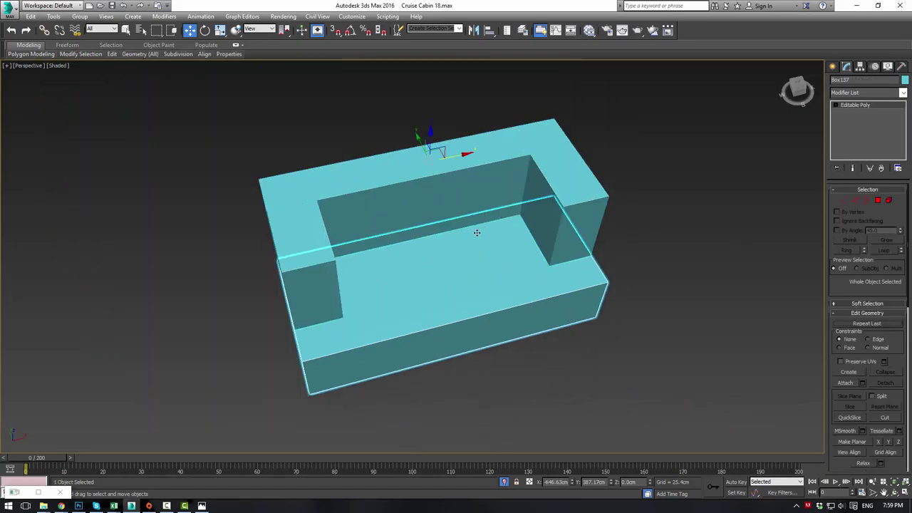
shift+drag(448, 281, 477, 294)
click(458, 293)
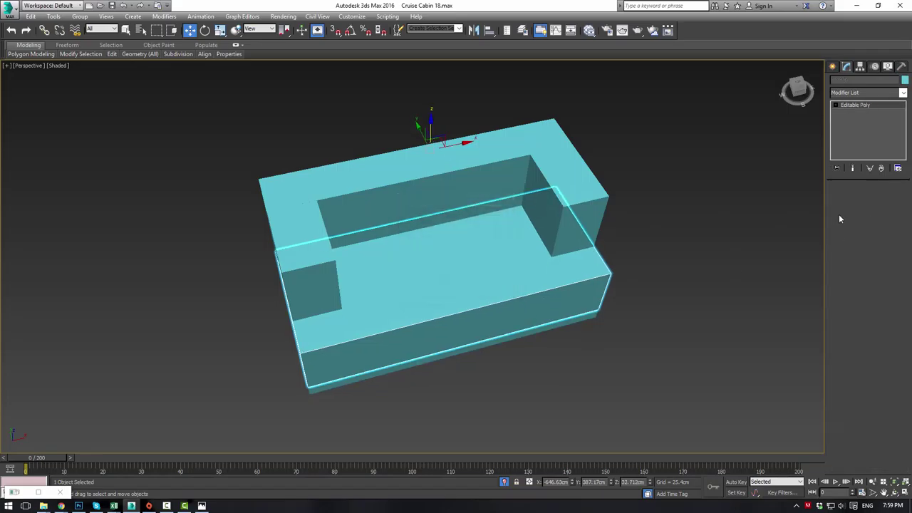
Connect the cushion block's lengthwise edges to split it in the middle, and delete the right half's polygons
click(856, 203)
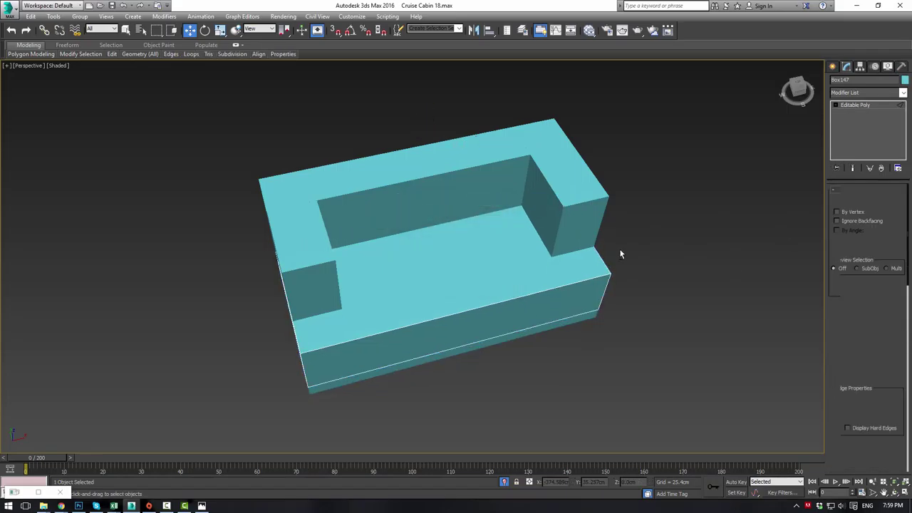
alt+middle_drag(621, 254, 595, 237)
drag(444, 103, 564, 381)
click(876, 367)
click(878, 201)
click(499, 327)
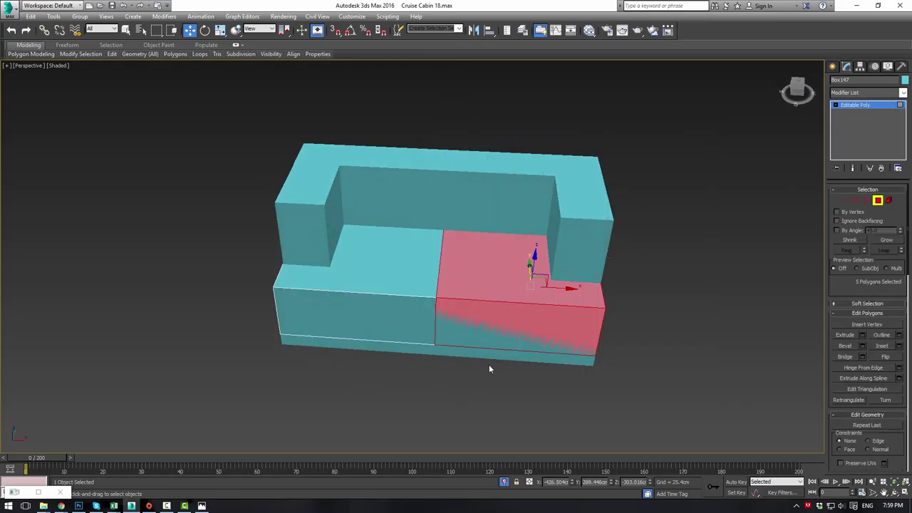
key(Delete)
Cap the open border on the cut side of the half-width cushion
alt+middle_drag(494, 307, 463, 335)
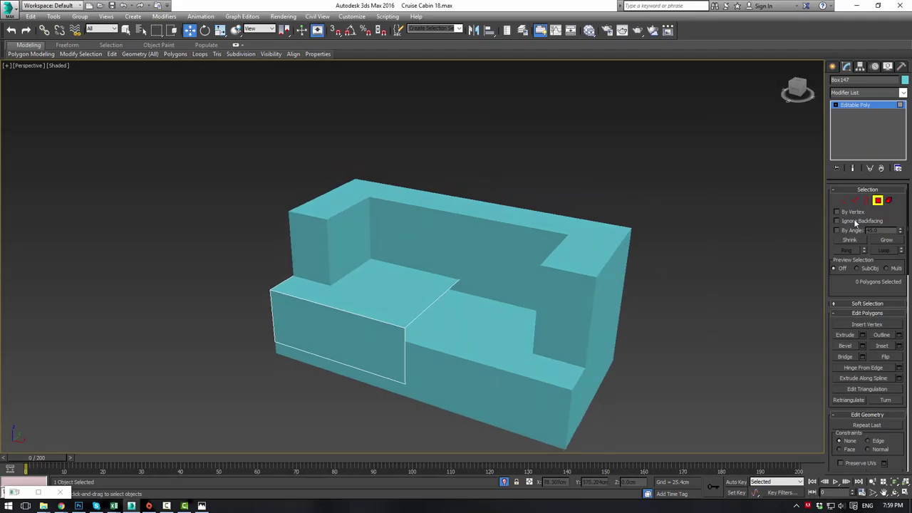
click(866, 200)
click(450, 307)
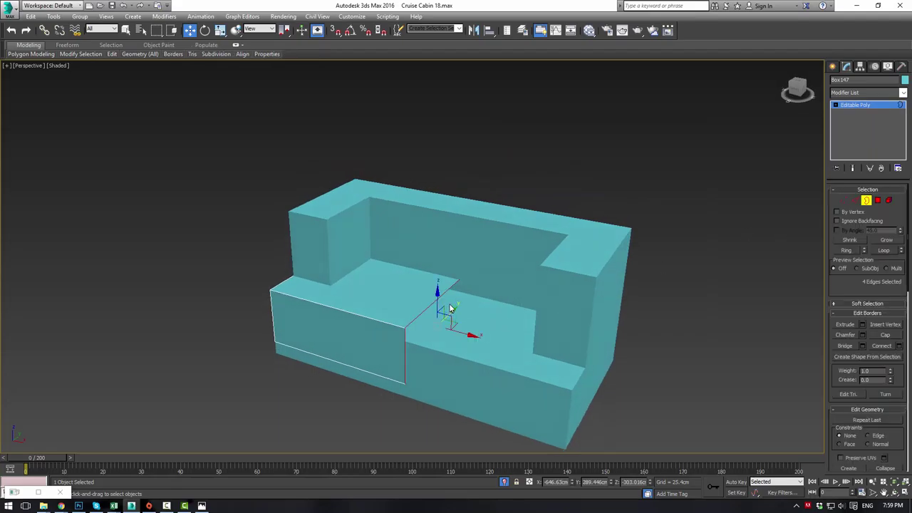
click(882, 335)
click(602, 335)
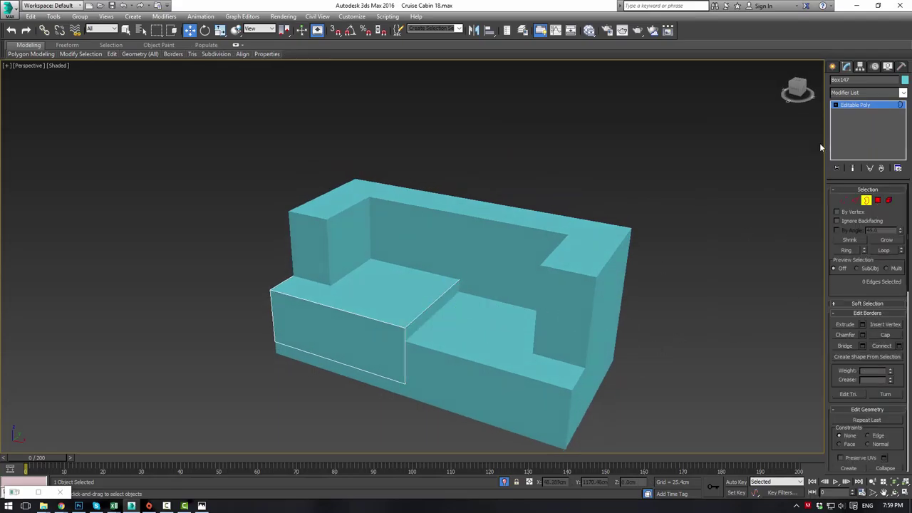
Center the pivot of the half-width cushion to the object
click(848, 105)
middle_drag(590, 278, 601, 332)
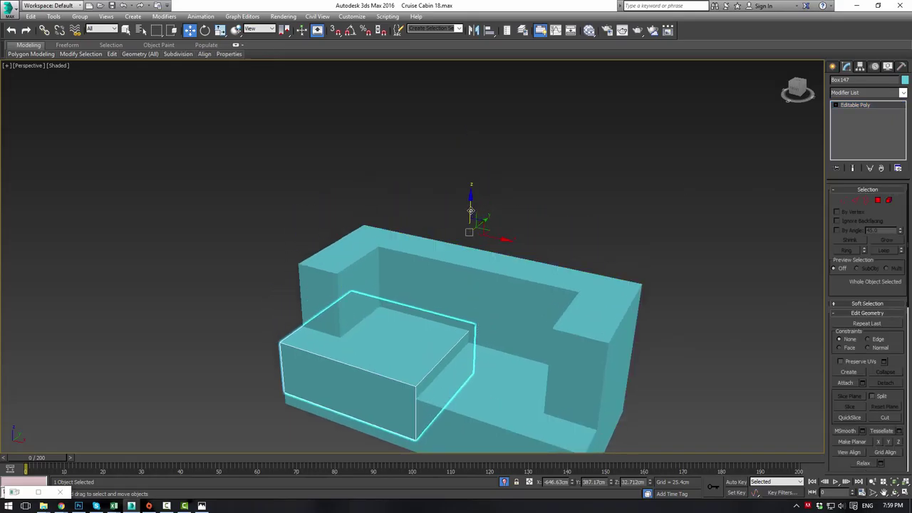
click(861, 66)
click(862, 122)
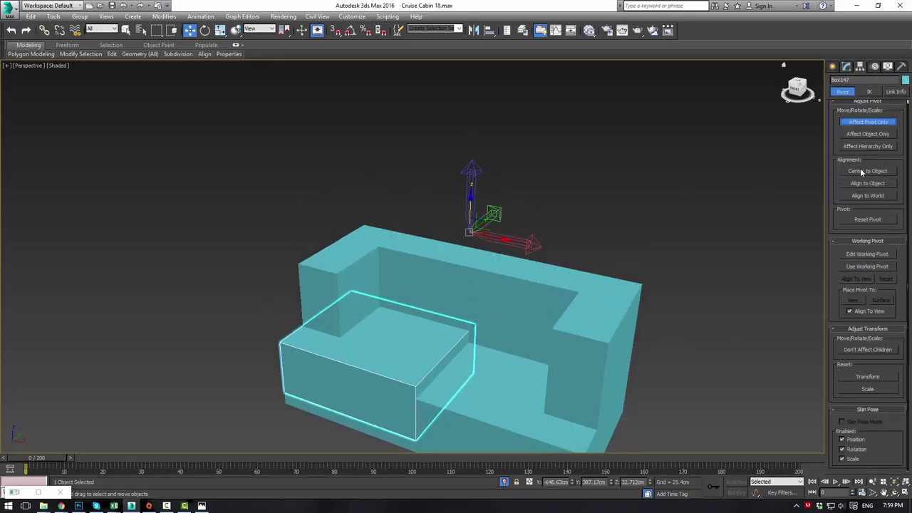
click(862, 171)
click(846, 66)
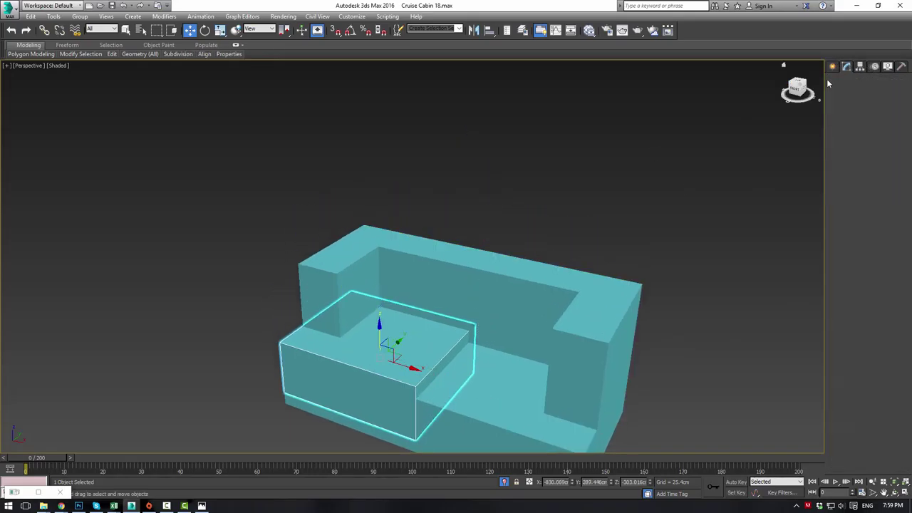
Raise the half-width cushion along Z so it sits about 134 cm above its former height
middle_drag(381, 325, 381, 333)
drag(381, 335, 376, 148)
alt+middle_drag(403, 214, 491, 288)
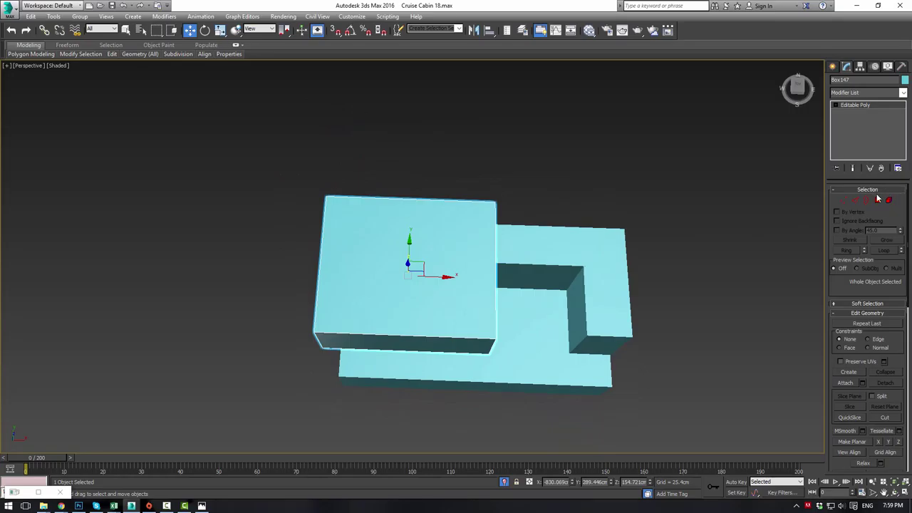
drag(407, 140, 404, 415)
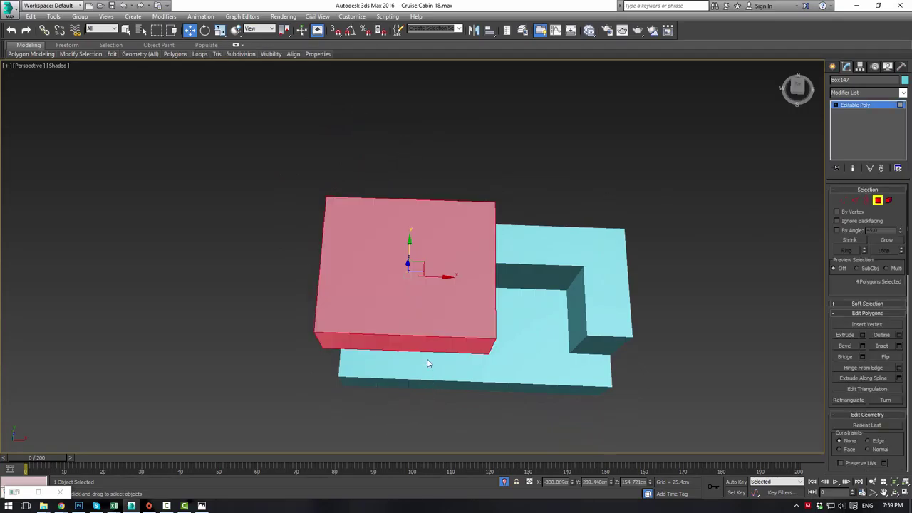
key(4)
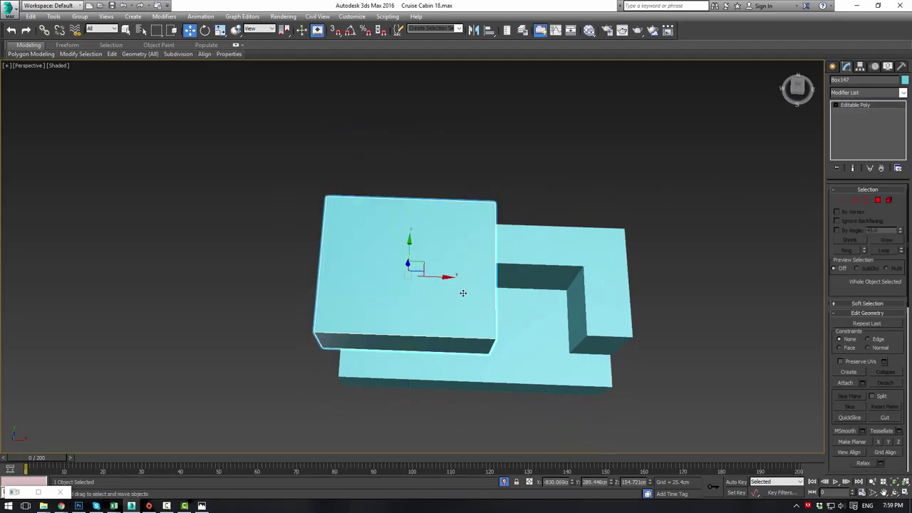
alt+middle_drag(462, 293, 399, 243)
drag(406, 250, 421, 374)
Add a front-to-back edge loop to the cushion and move it slightly outside the armrest's inner face
key(alt+w)
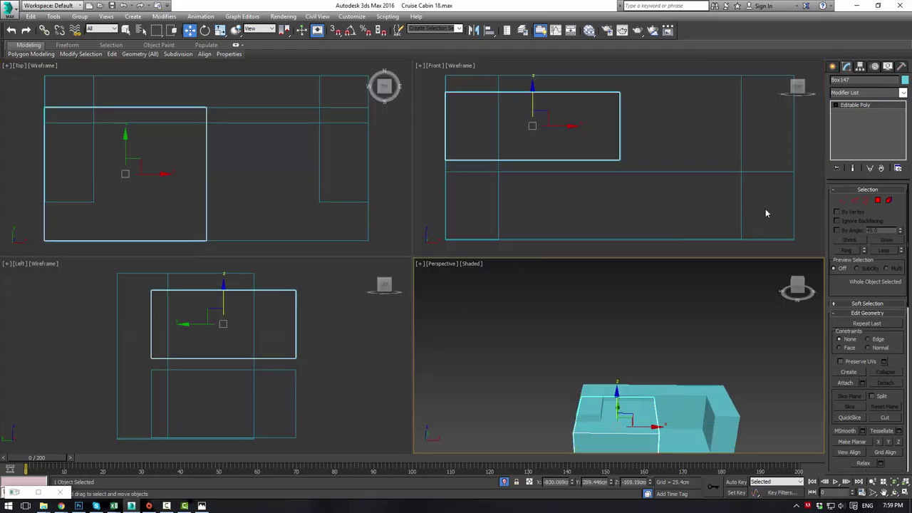
click(854, 200)
scroll(254, 150, down, 2)
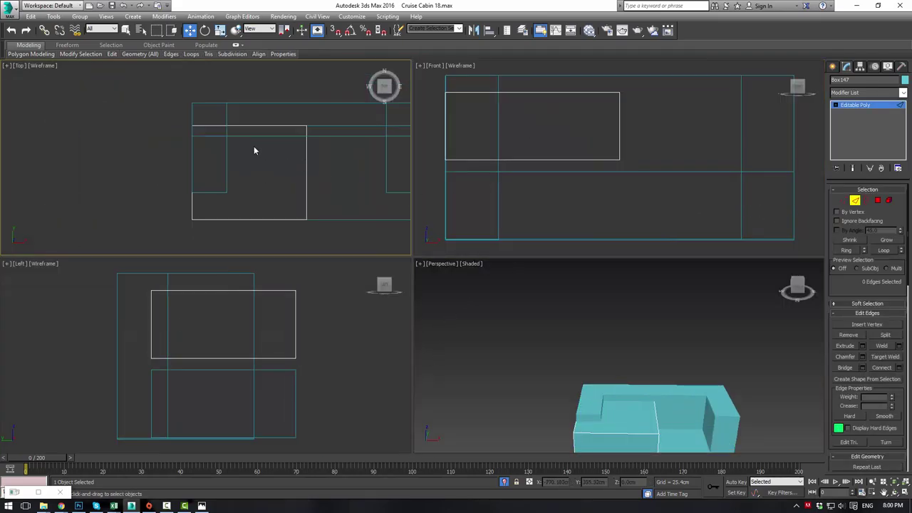
drag(258, 261, 258, 262)
click(881, 366)
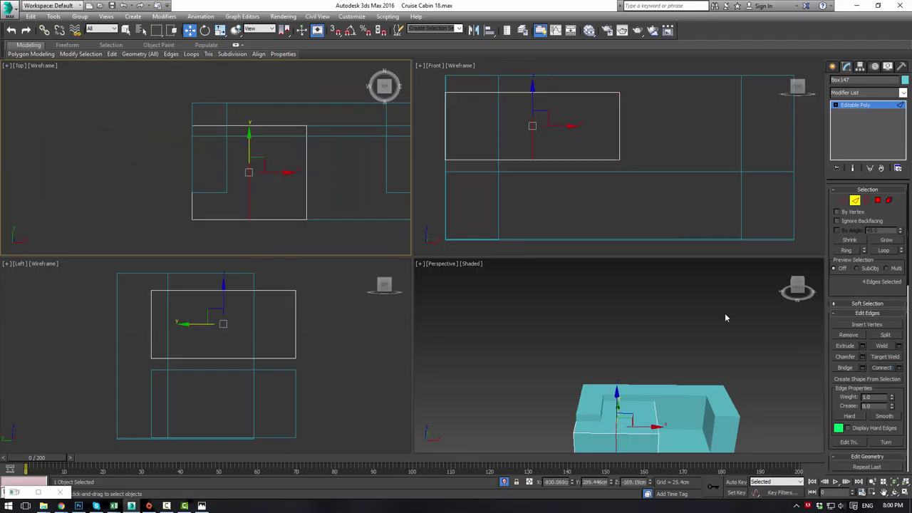
drag(285, 173, 260, 174)
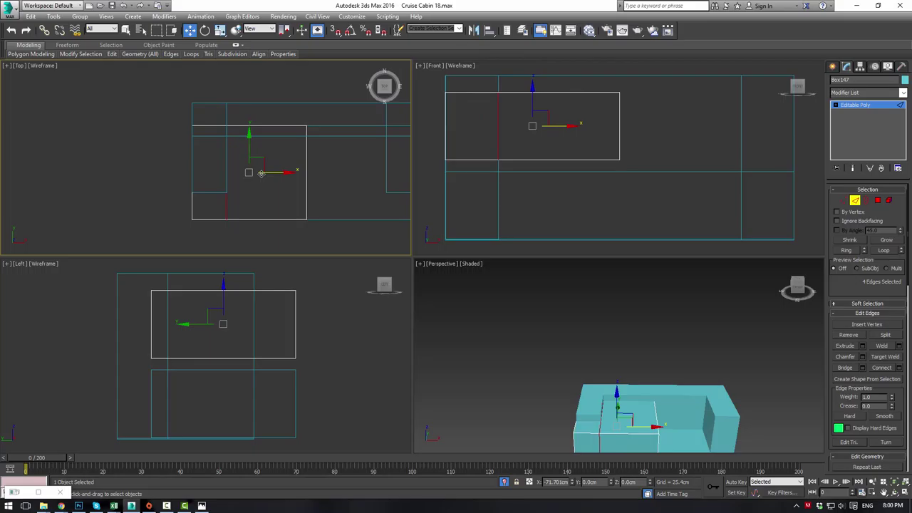
drag(261, 173, 255, 173)
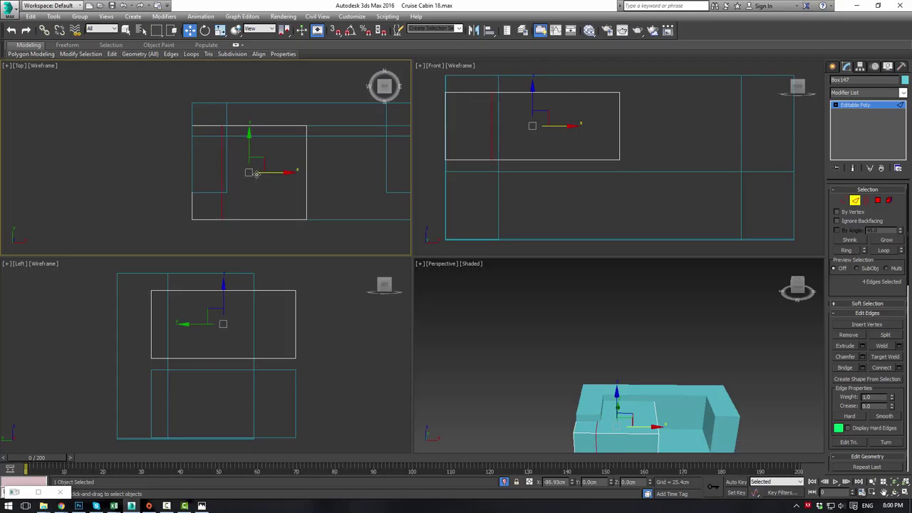
drag(253, 174, 254, 174)
Add a crosswise edge loop to the cushion and move it about 63 cm forward, level with the armrest's front
click(192, 171)
key(alt+r)
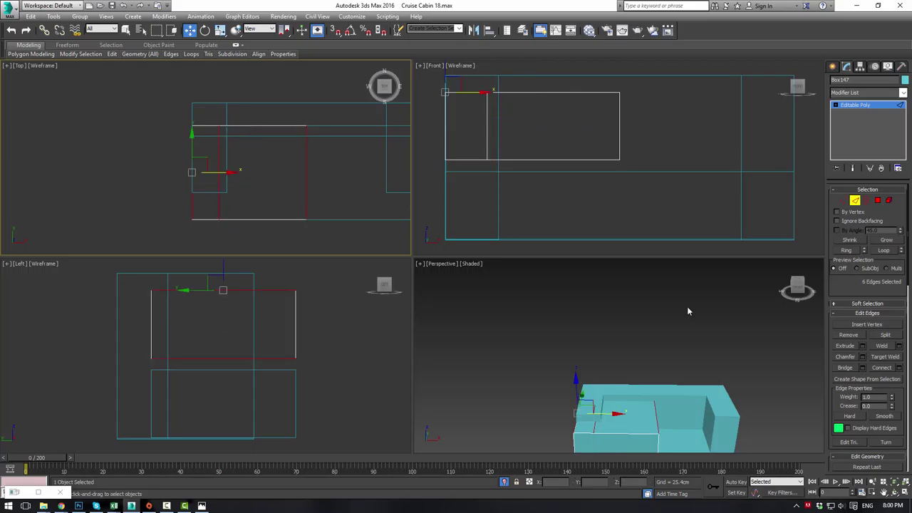
click(887, 369)
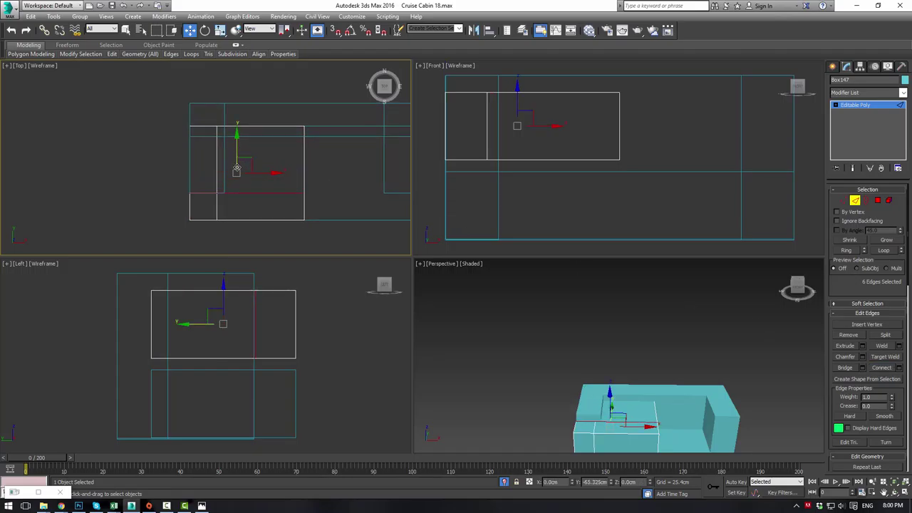
drag(237, 158, 237, 166)
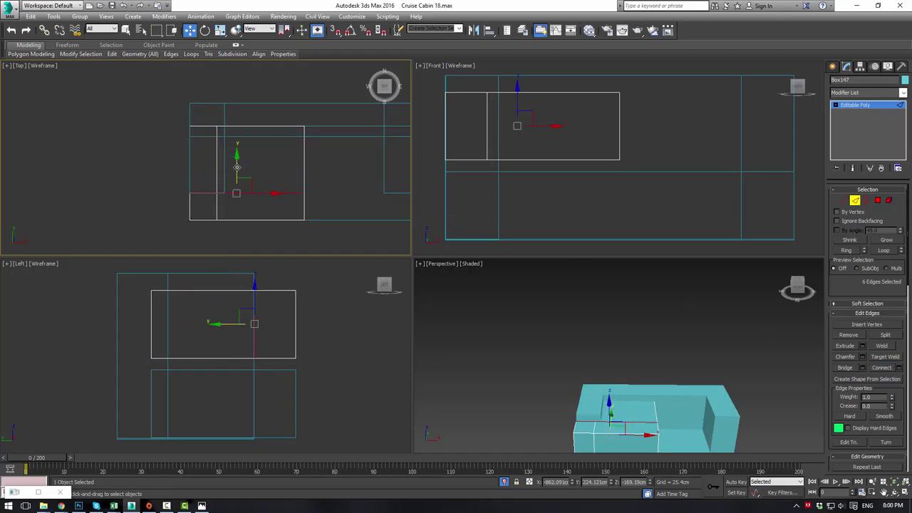
Delete the cushion's corner polygons that overlap the armrest, leaving an L-shaped outline
click(878, 201)
drag(162, 112, 212, 168)
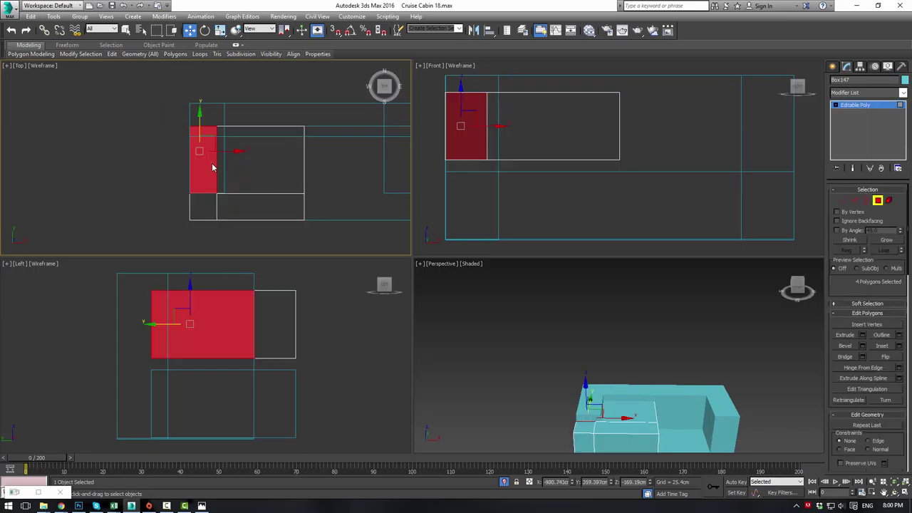
key(Delete)
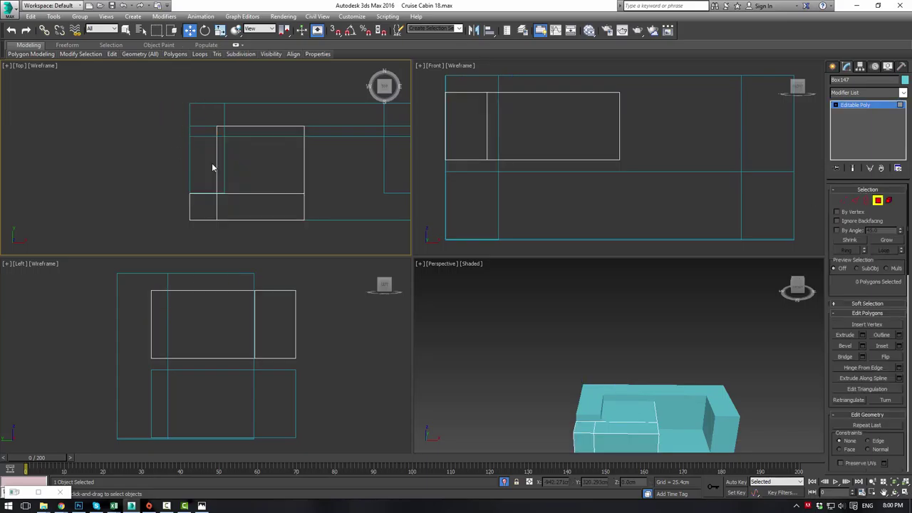
click(863, 108)
Raise the L-shaped cushion about 324 cm along Z, clear of the sofa, exposing its open notch
middle_drag(677, 368, 681, 340)
drag(620, 371, 620, 306)
key(alt+w)
alt+middle_drag(550, 311, 633, 299)
scroll(629, 299, up, 3)
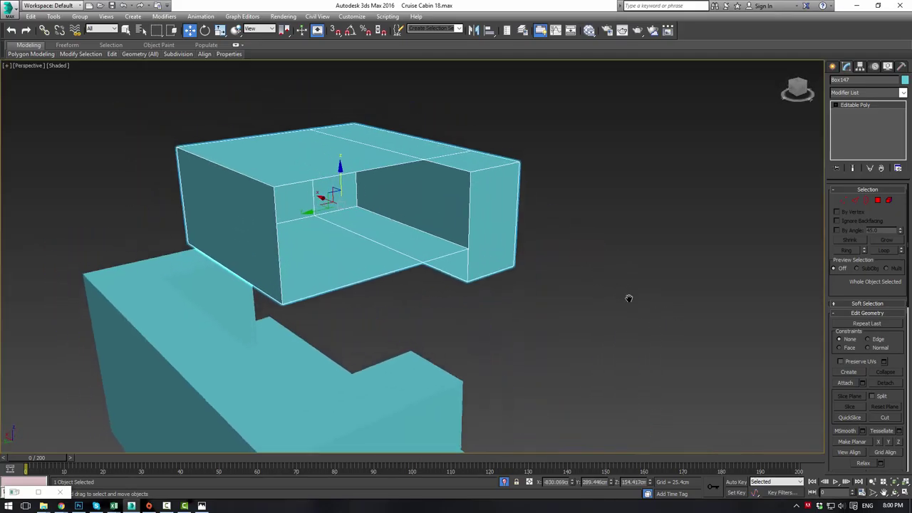
Create a polygon from the four corner vertices to close the notch's short face behind the cushion's front part
click(878, 201)
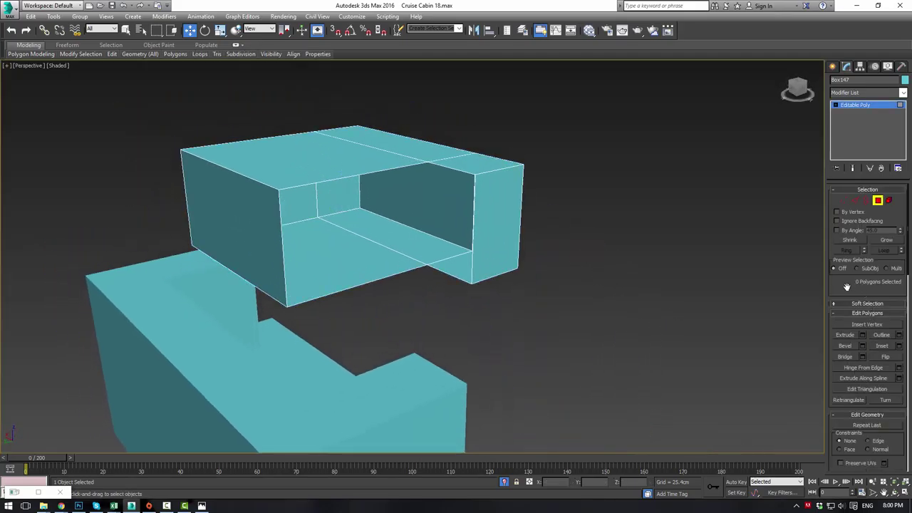
drag(847, 286, 853, 207)
click(849, 395)
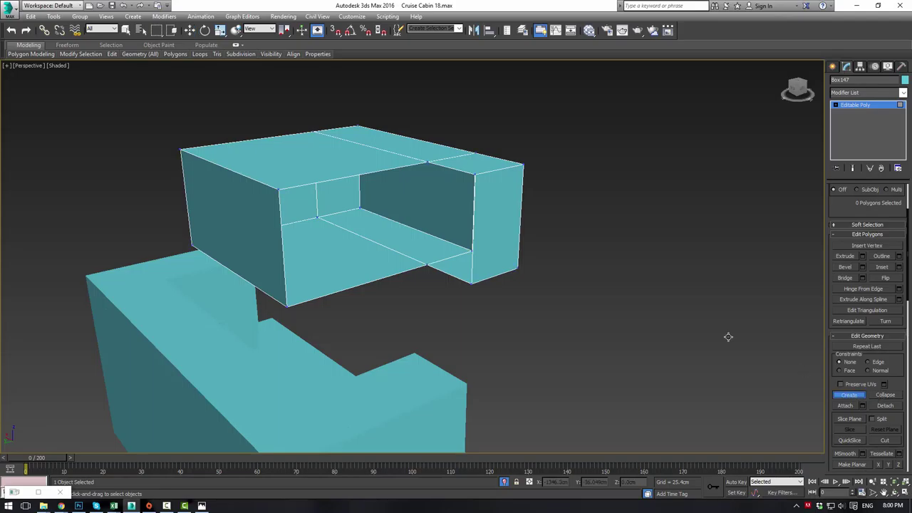
click(428, 266)
click(426, 162)
click(475, 173)
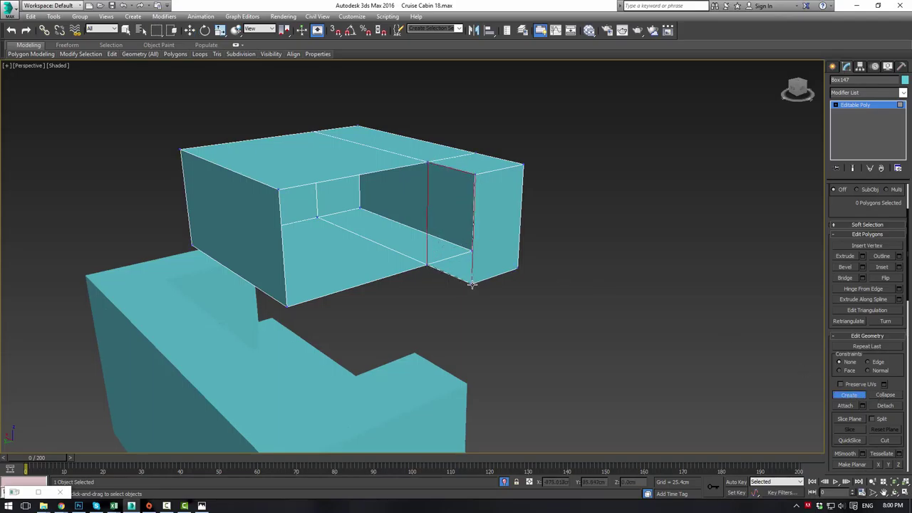
double_click(473, 285)
Cap the cushion's remaining open border to close the long face of the notch
drag(834, 221, 825, 448)
click(877, 200)
key(3)
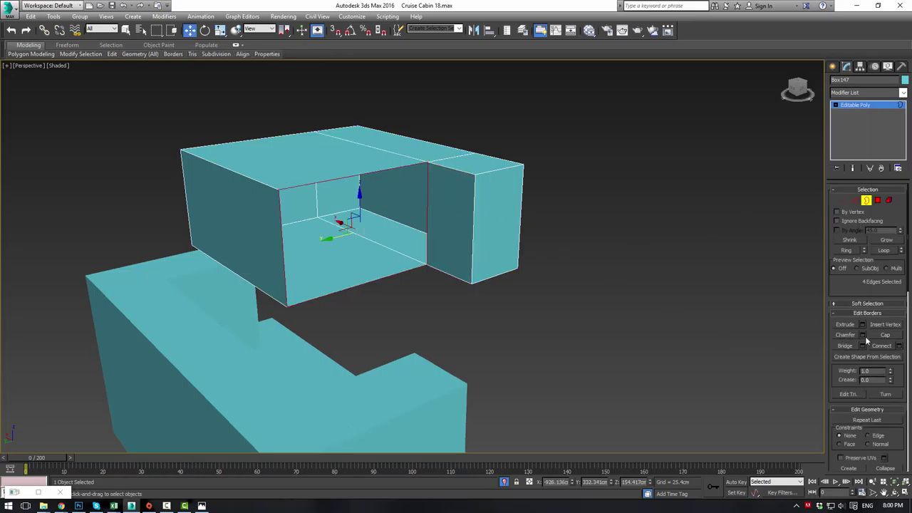
click(885, 335)
click(769, 295)
click(854, 106)
click(655, 236)
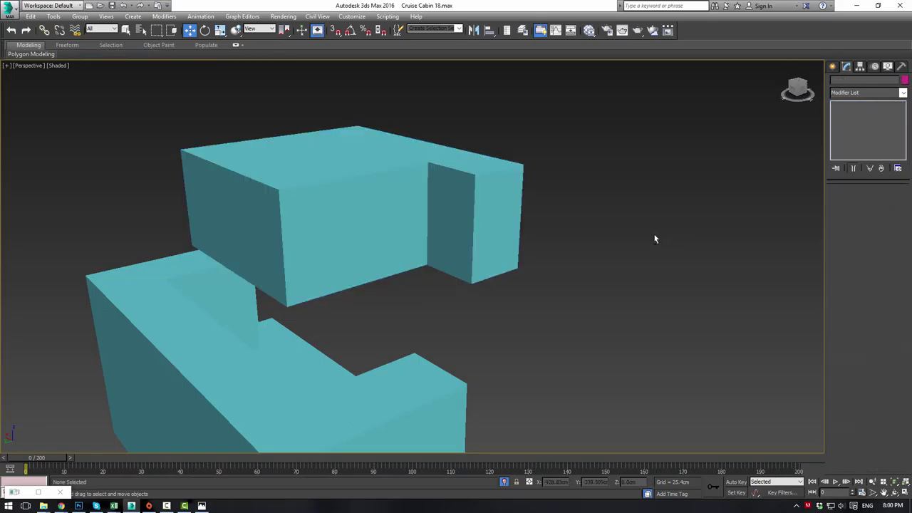
Connect all vertical edges of the cushion with 2 segments at a pinch of -95, forming a thin band around mid-height
alt+middle_drag(655, 239, 562, 249)
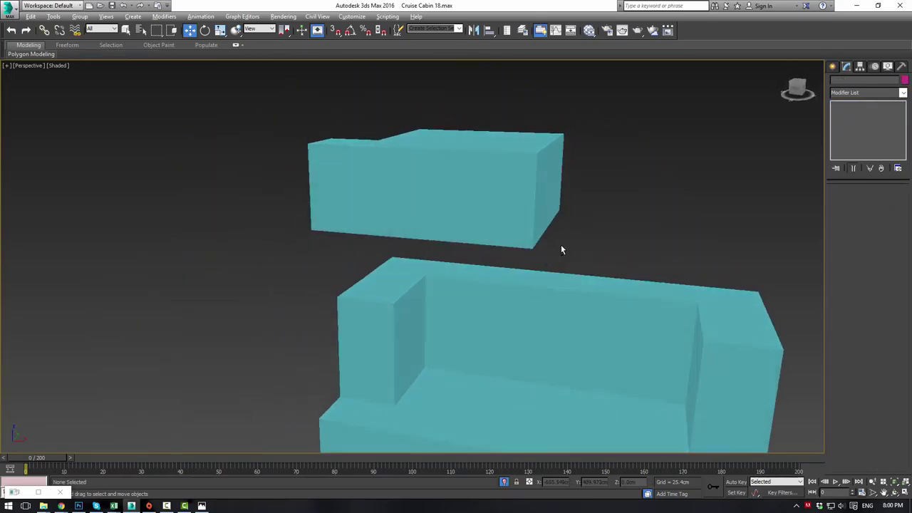
click(504, 197)
mouse_move(553, 178)
alt+middle_down()
mouse_move(545, 179)
mouse_move(582, 173)
mouse_move(561, 178)
alt+middle_up()
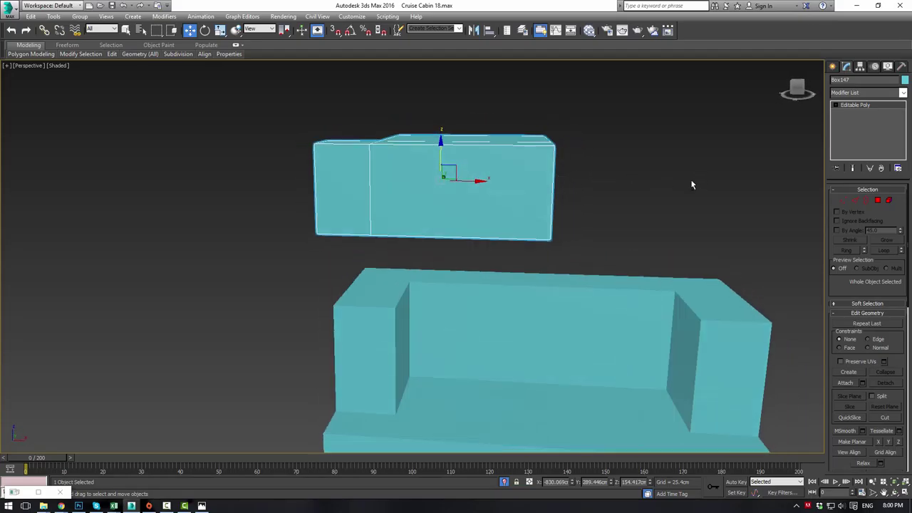
alt+middle_drag(691, 185, 668, 188)
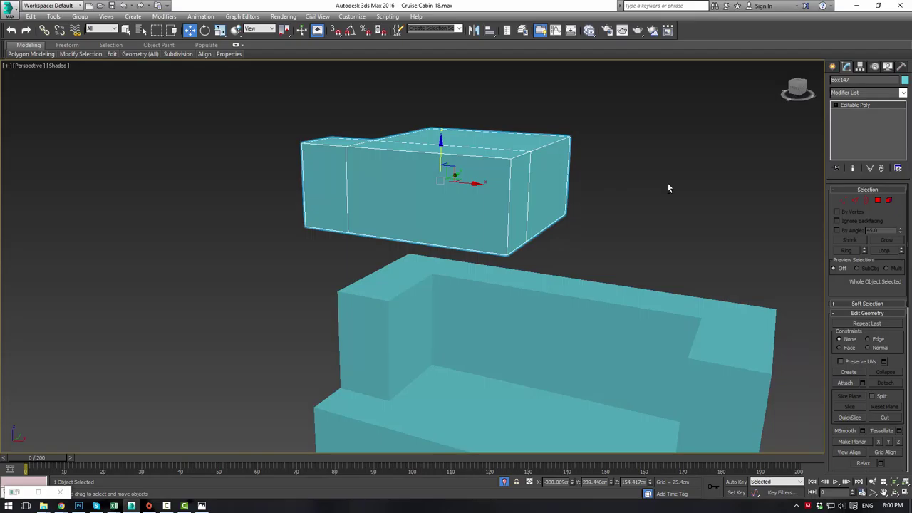
alt+middle_drag(667, 187, 705, 189)
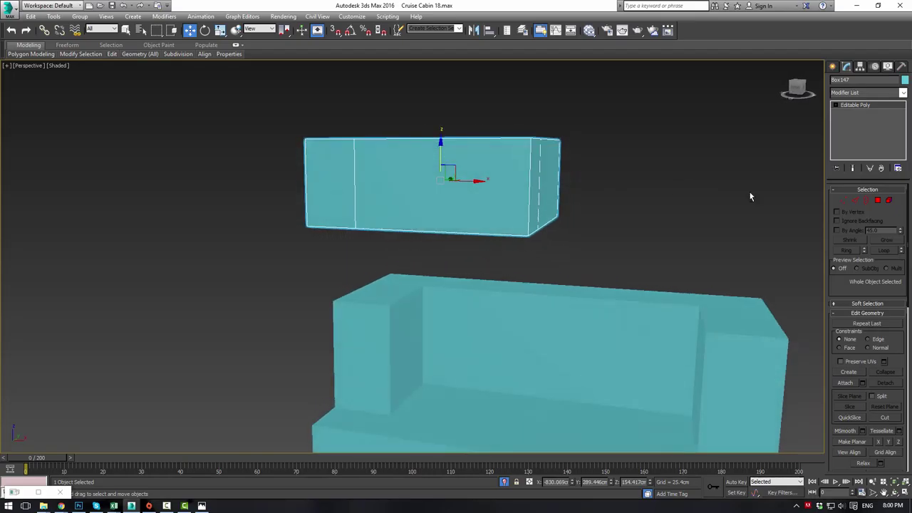
click(855, 201)
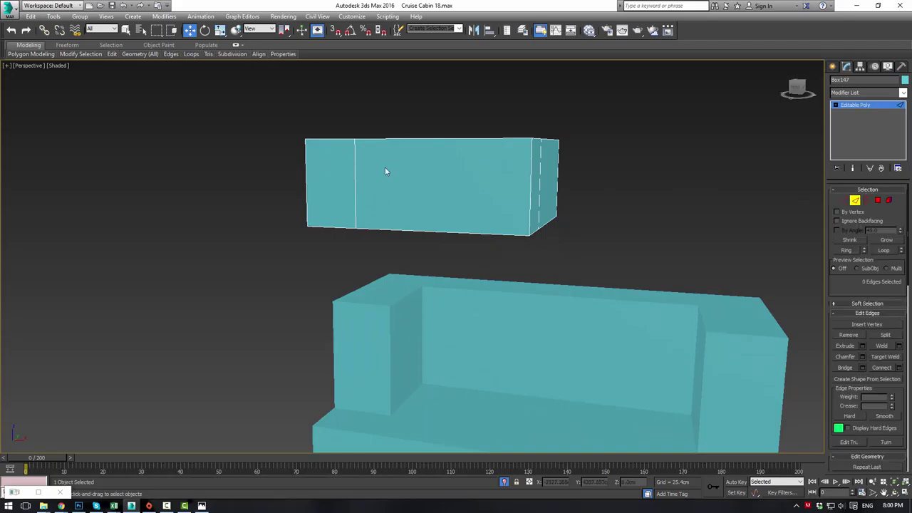
drag(348, 173, 687, 225)
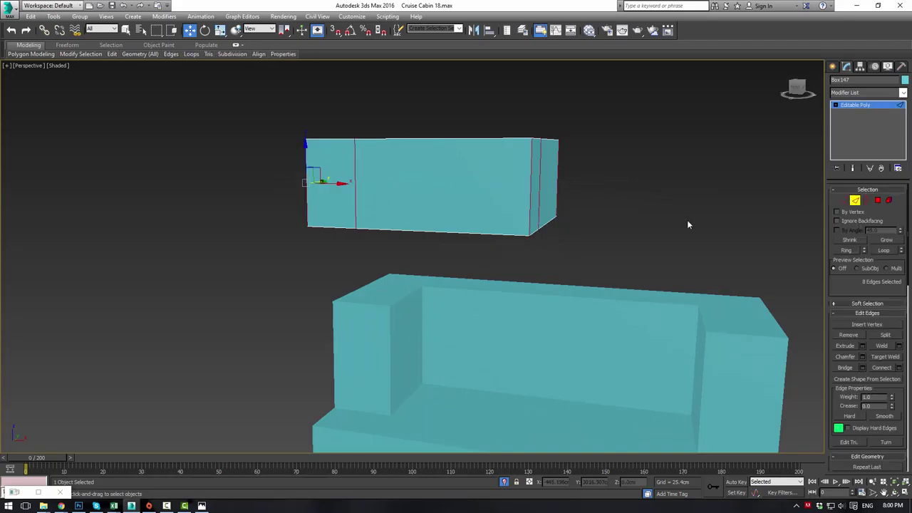
click(898, 368)
click(419, 260)
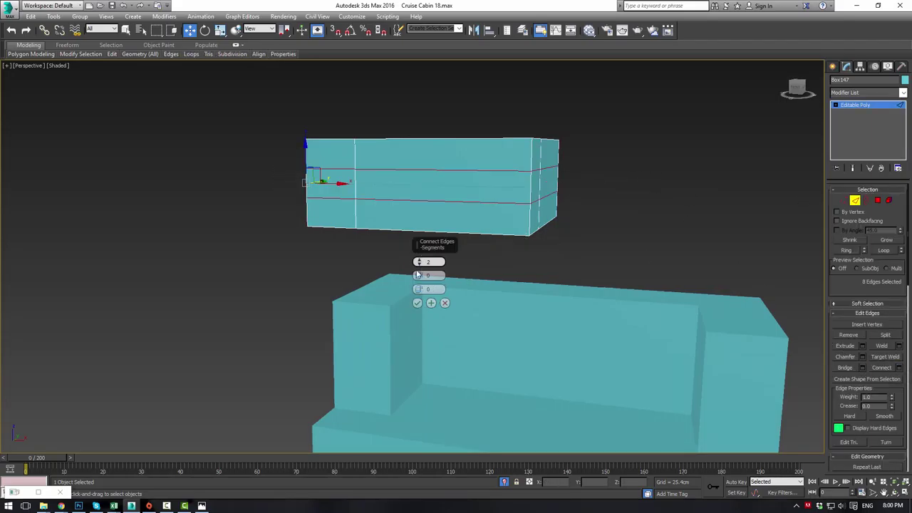
drag(417, 275, 423, 454)
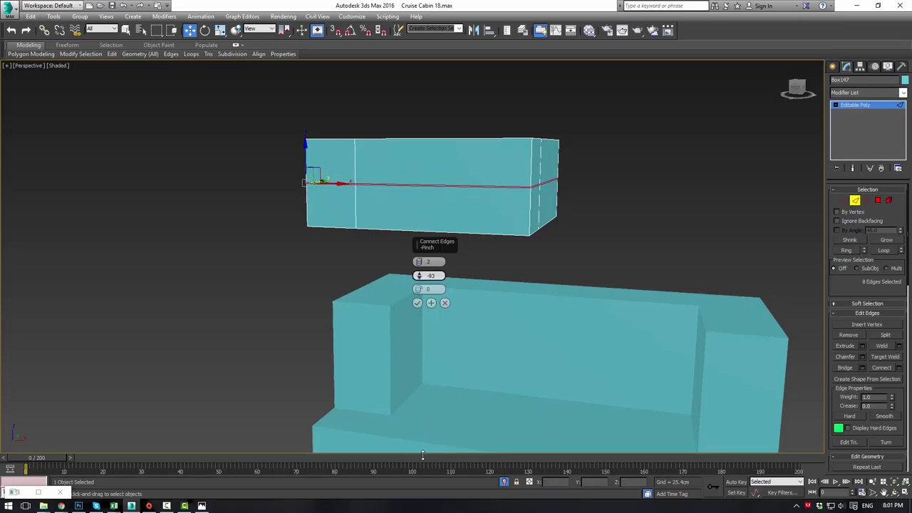
drag(422, 458, 422, 458)
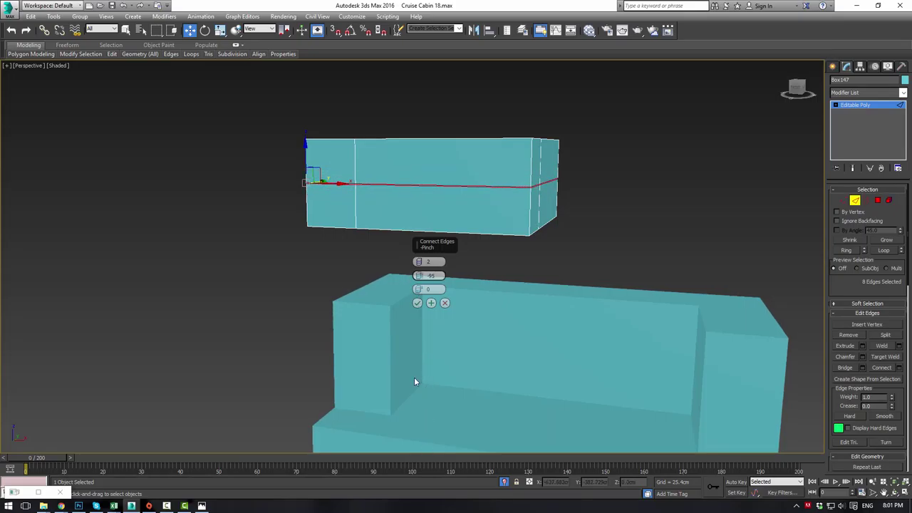
click(419, 303)
Extrude only the thin band of polygons around the cushion's mid-height outward on all sides by 1.387 cm
click(877, 201)
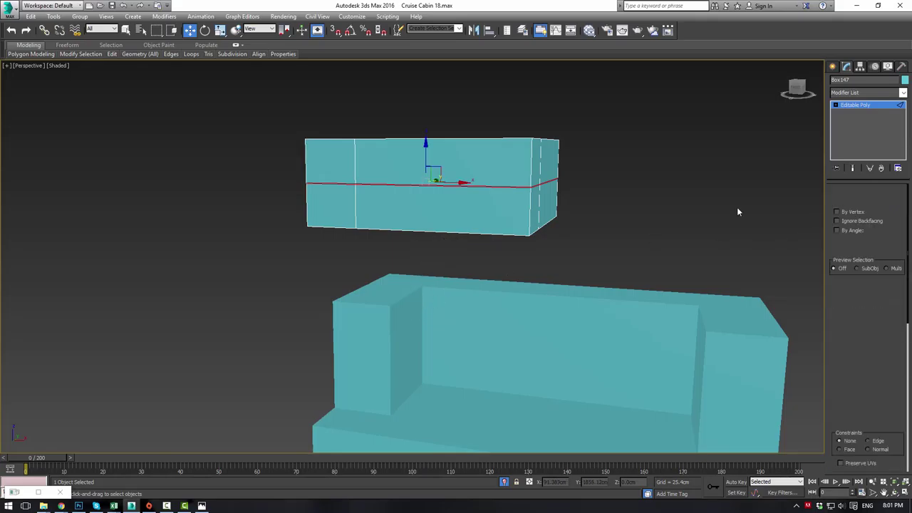
key(ctrl+a)
alt+drag(593, 159, 595, 160)
alt+middle_drag(225, 276, 365, 269)
alt+drag(261, 253, 627, 212)
alt+middle_drag(677, 219, 611, 255)
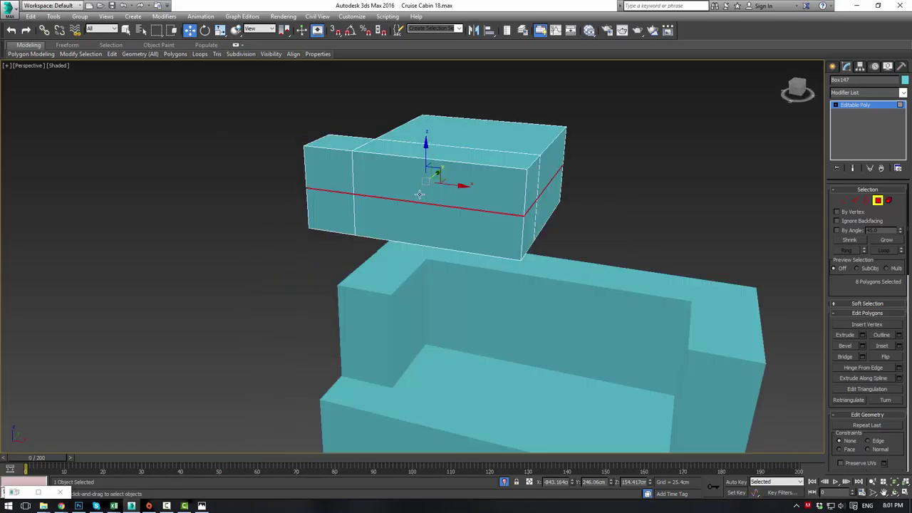
scroll(611, 254, up, 5)
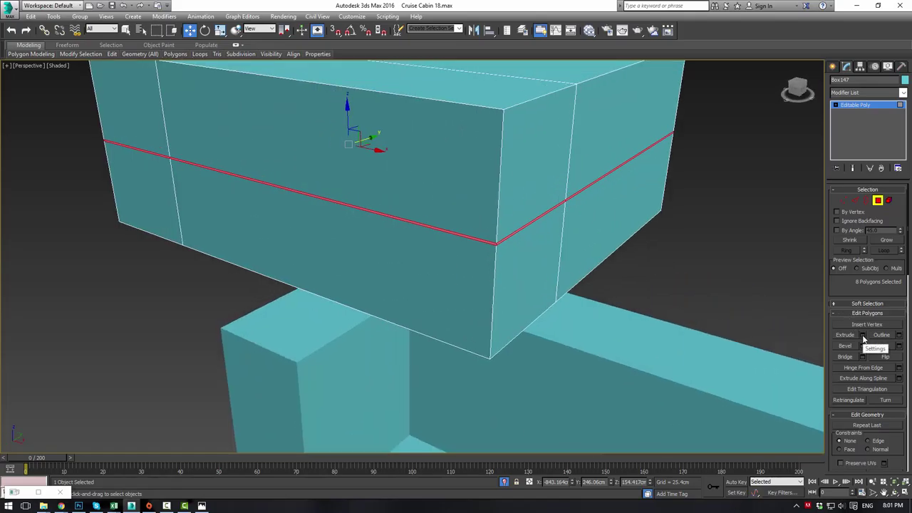
click(861, 335)
click(419, 262)
click(432, 277)
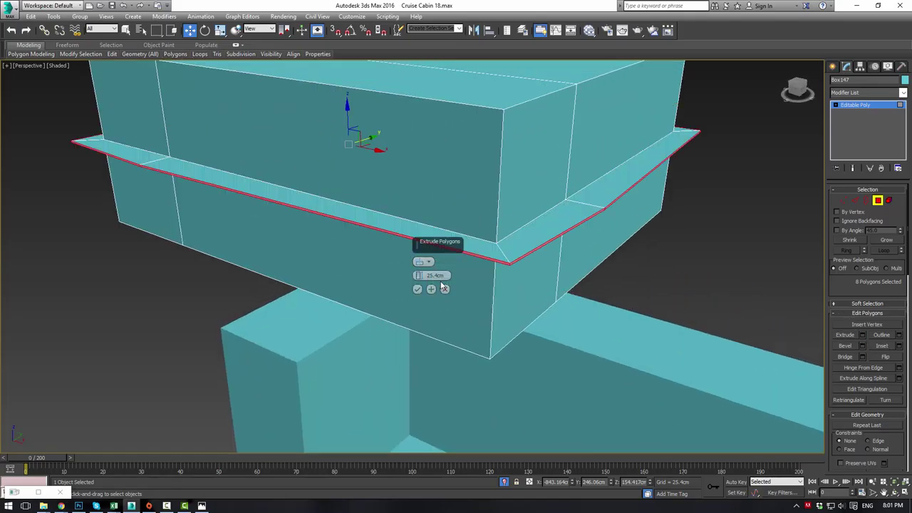
drag(416, 296, 414, 312)
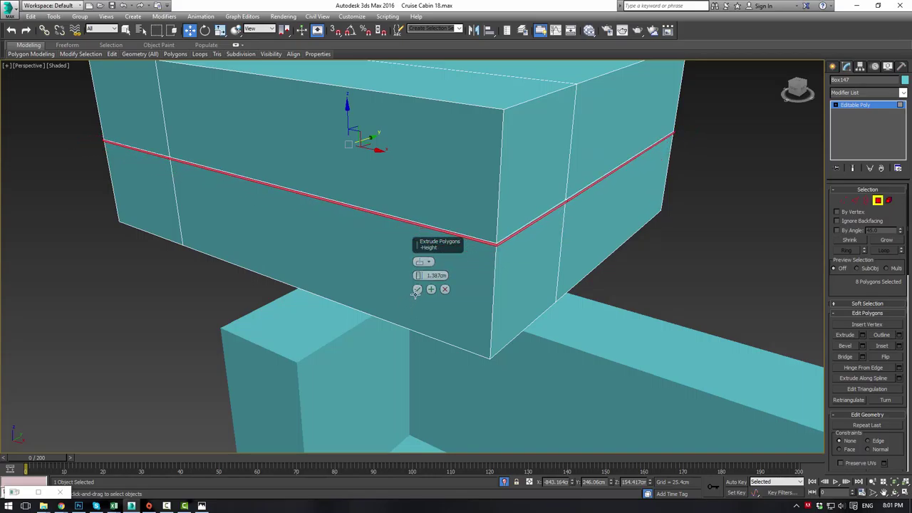
click(416, 293)
key(ctrl+z)
click(417, 289)
click(855, 106)
click(680, 239)
Add a TurboSmooth modifier with 3 iterations to the cushion
click(604, 132)
click(902, 94)
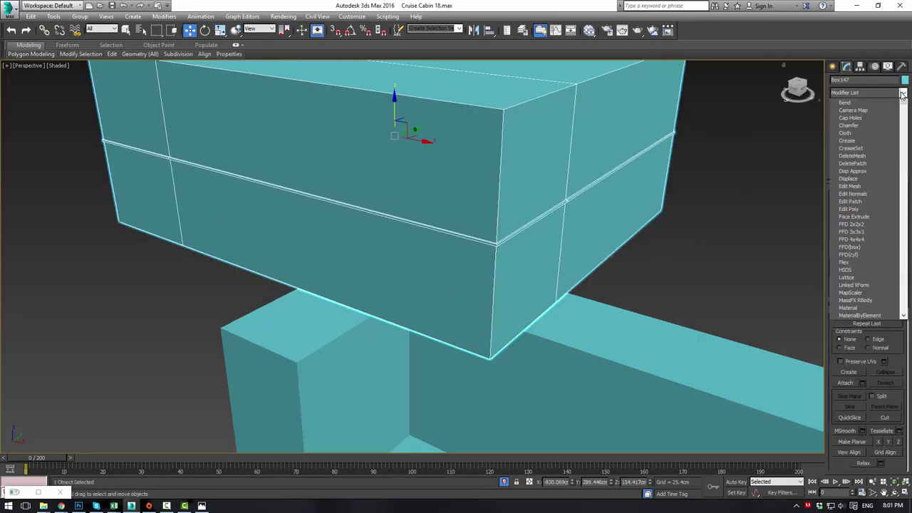
text(tu)
key(Return)
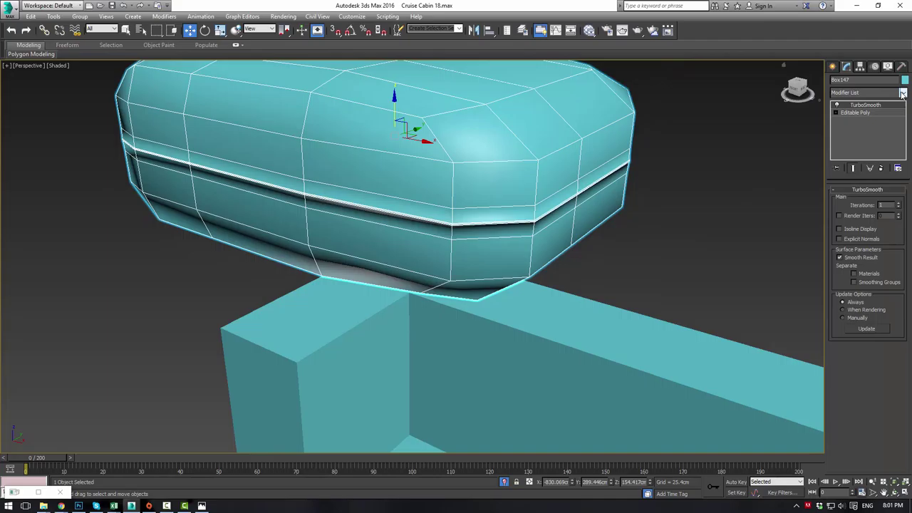
click(899, 203)
click(899, 203)
click(712, 203)
alt+middle_drag(593, 199, 559, 201)
Extrude the three top polygons of the cushion's base mesh upward by 1.387 cm
click(474, 180)
click(879, 114)
click(881, 202)
middle_drag(492, 156, 493, 196)
click(469, 136)
ctrl+click(446, 218)
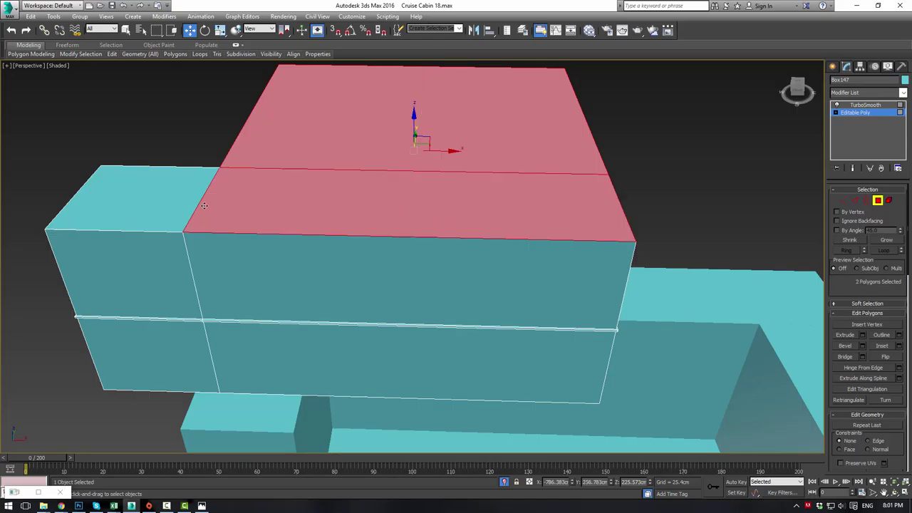
ctrl+click(204, 206)
click(861, 336)
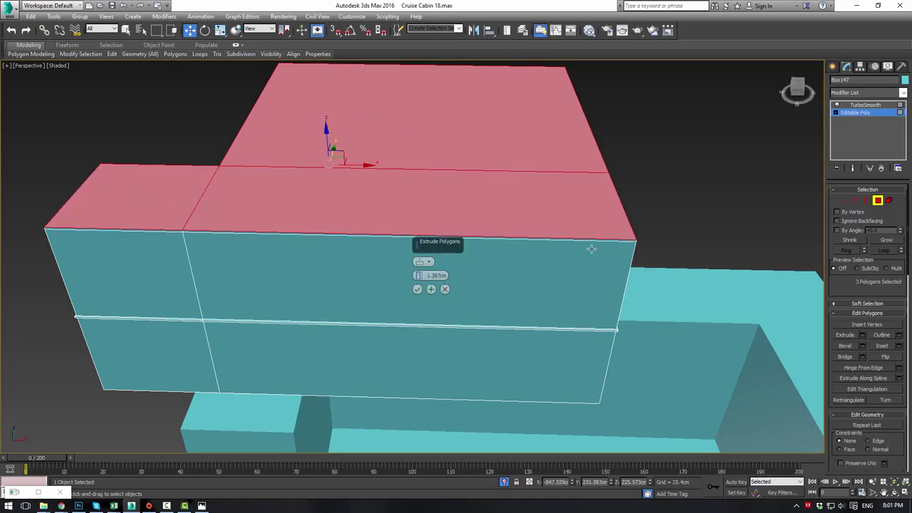
alt+middle_drag(590, 248, 591, 236)
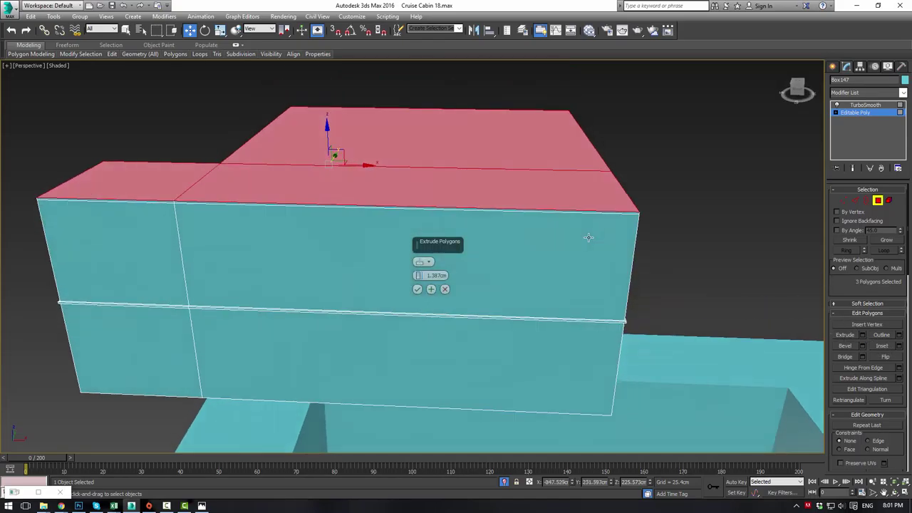
click(417, 289)
Extrude the thin rim polygons around the cushion's top edge by 1.387 cm, leaving the top faces out, and return to TurboSmooth
click(885, 241)
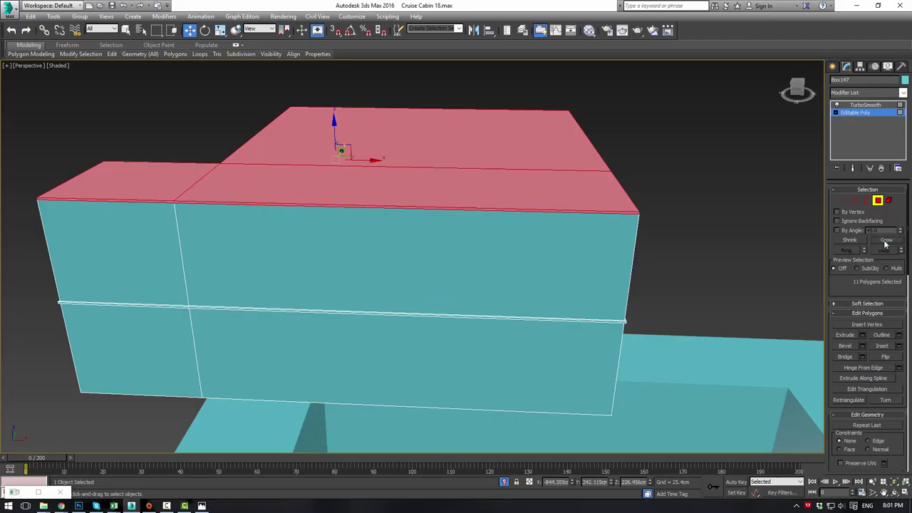
alt+click(447, 193)
alt+click(420, 151)
alt+click(156, 176)
alt+middle_drag(257, 177, 186, 165)
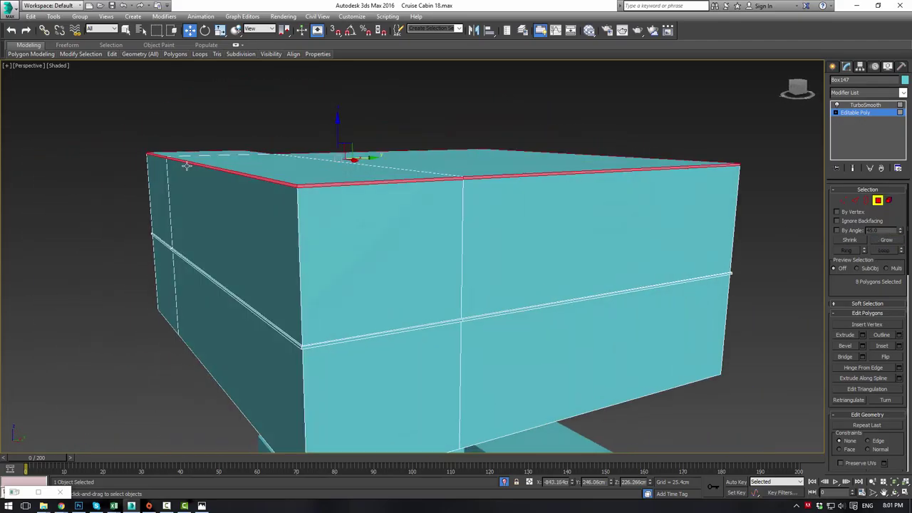
click(862, 335)
alt+middle_drag(639, 277, 494, 292)
click(417, 288)
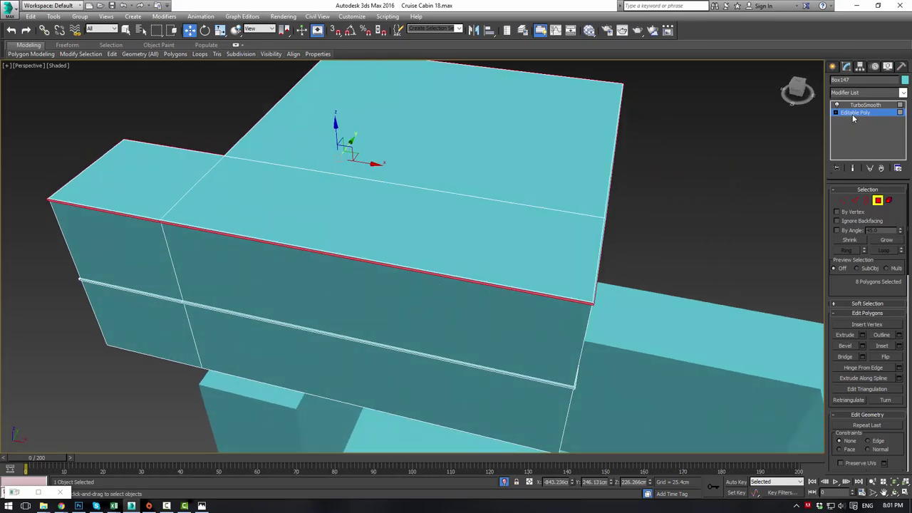
click(853, 114)
click(864, 106)
click(721, 191)
alt+middle_drag(630, 231, 623, 207)
Extrude the three bottom polygons of the cushion's base mesh by 1.387 cm
click(481, 253)
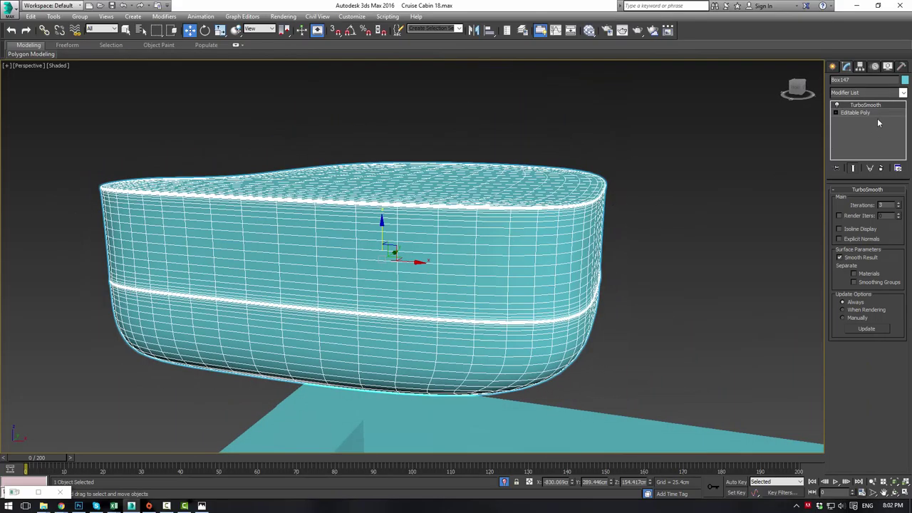
click(869, 114)
click(877, 201)
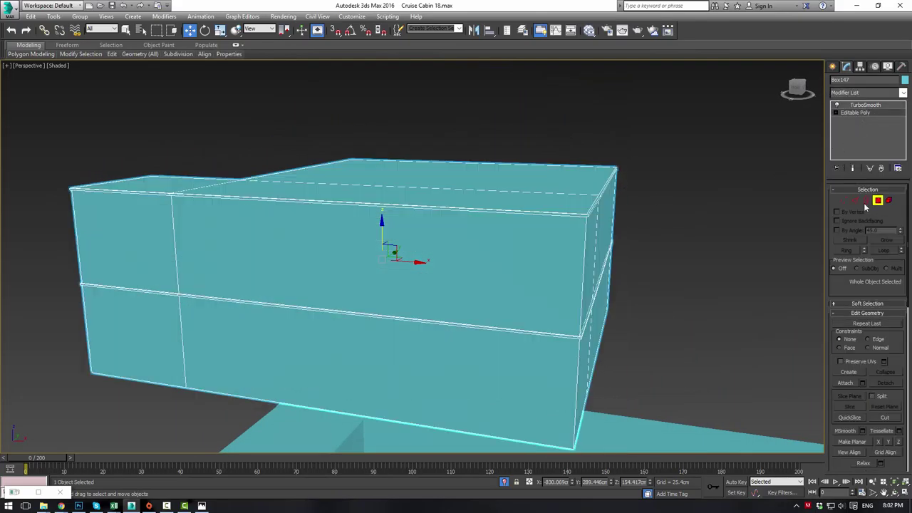
alt+middle_drag(589, 268, 525, 230)
click(525, 230)
ctrl+click(478, 326)
ctrl+click(145, 230)
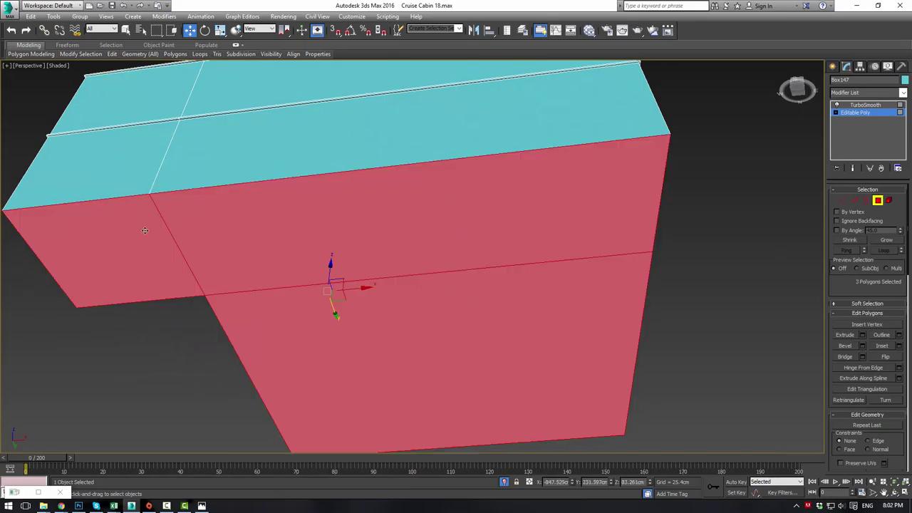
click(862, 335)
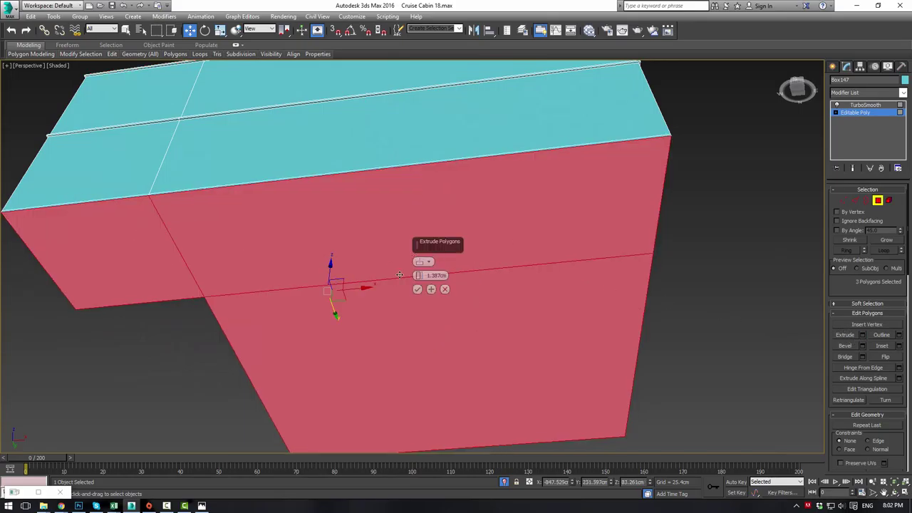
click(417, 288)
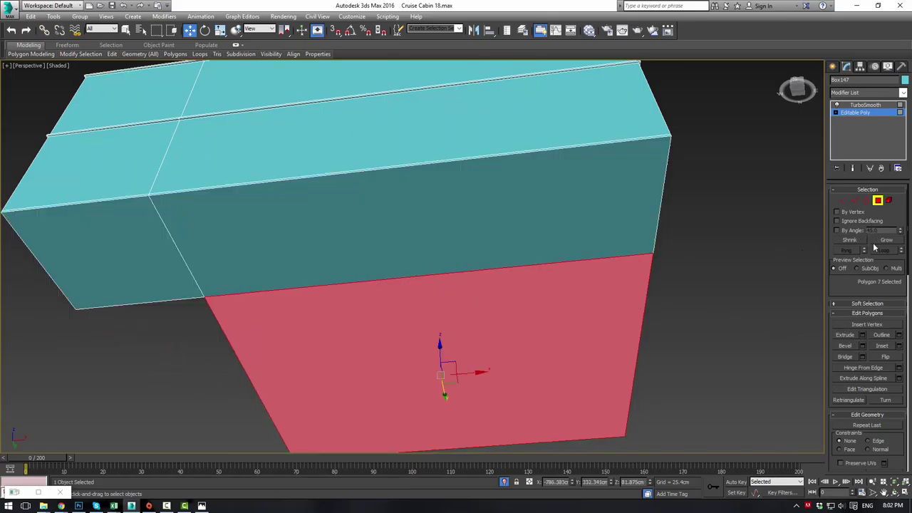
Extrude the thin rim polygons around the cushion's bottom edge by 1.387 cm, leaving the bottom faces out, and return to TurboSmooth
click(874, 248)
click(880, 244)
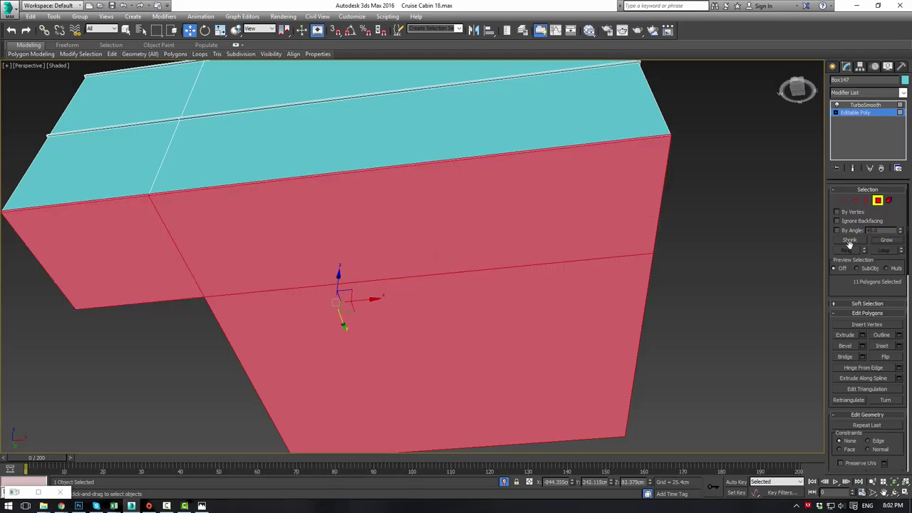
alt+click(421, 223)
alt+click(169, 268)
alt+click(313, 330)
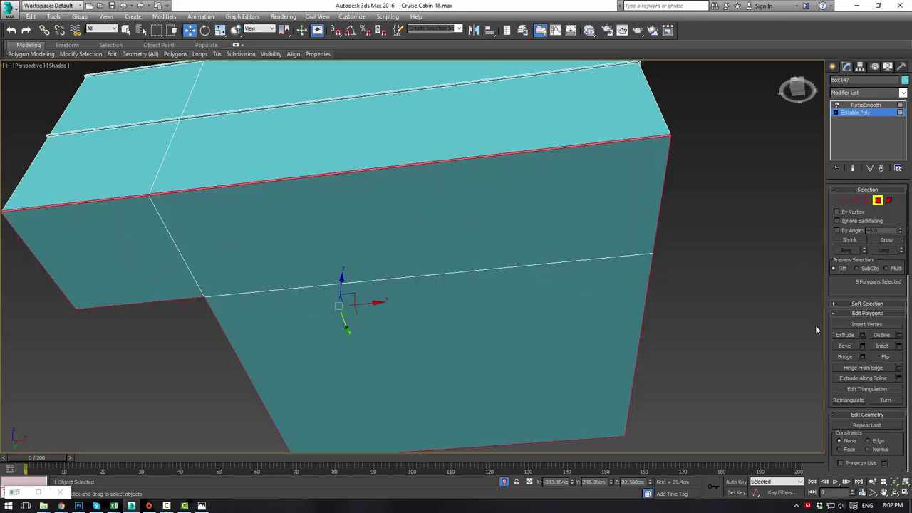
click(862, 335)
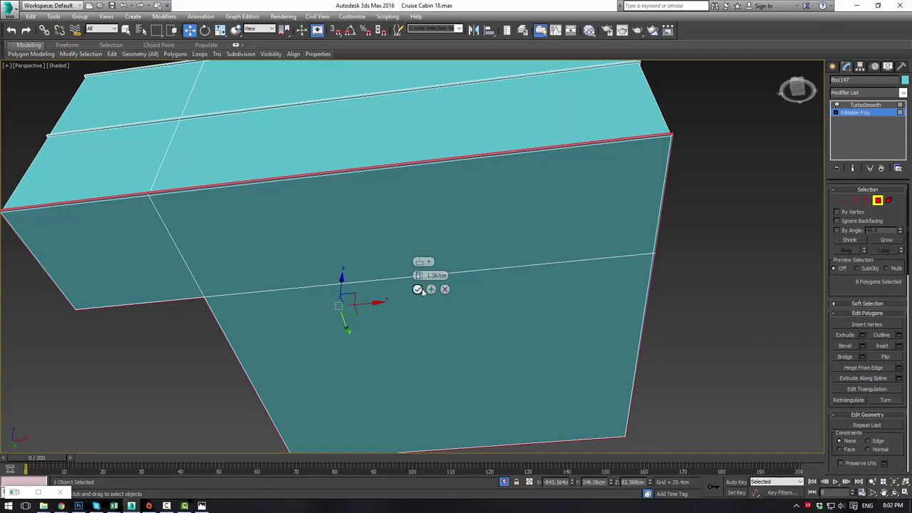
click(418, 290)
click(877, 113)
click(867, 106)
click(758, 140)
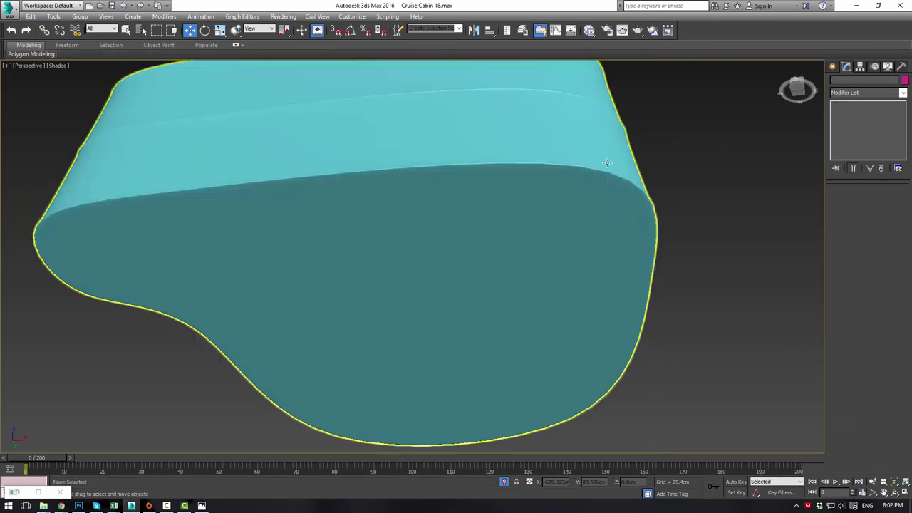
alt+middle_drag(757, 140, 592, 224)
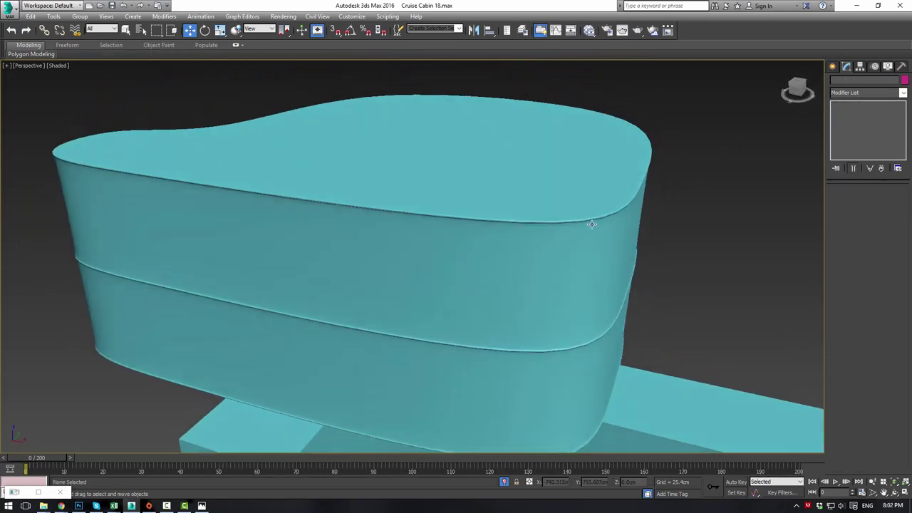
Chamfer the vertical corner edges at the narrow arm's outer back corner of the L-shaped cushion's base mesh by 5.365 cm
click(507, 236)
click(872, 114)
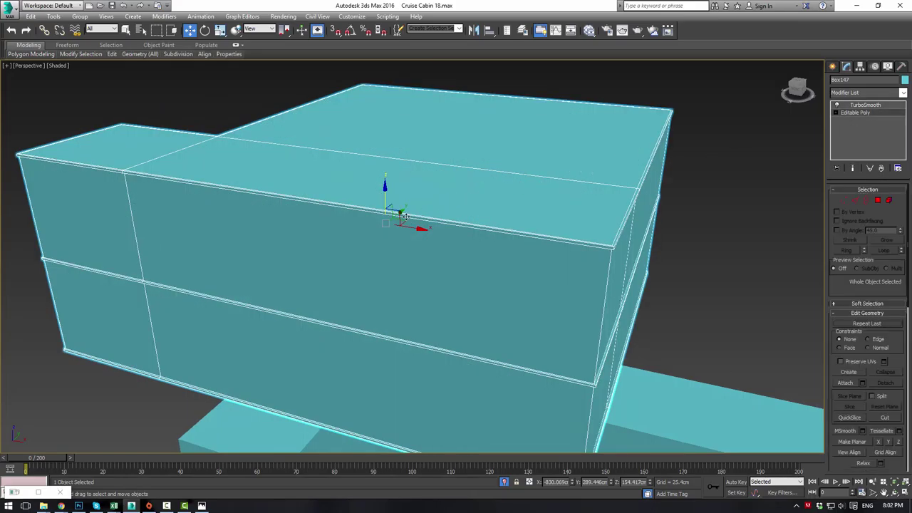
alt+middle_drag(405, 216, 363, 188)
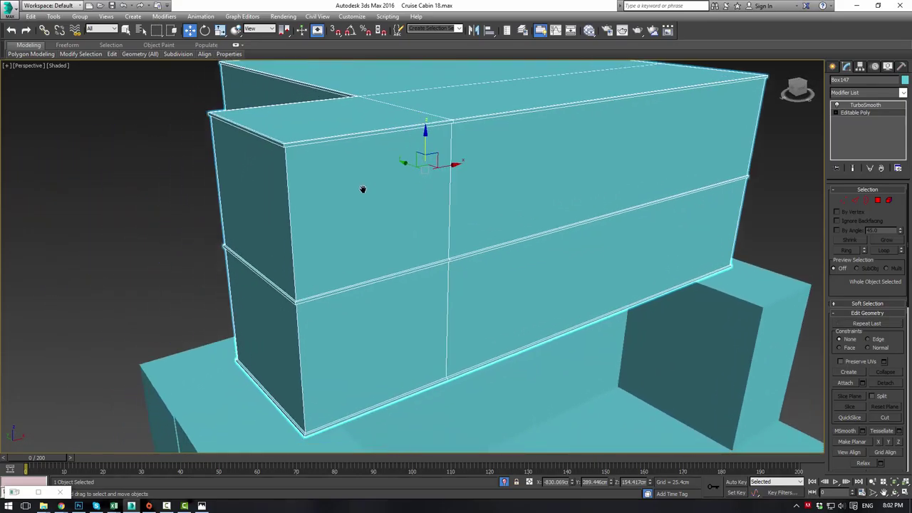
click(857, 201)
click(286, 189)
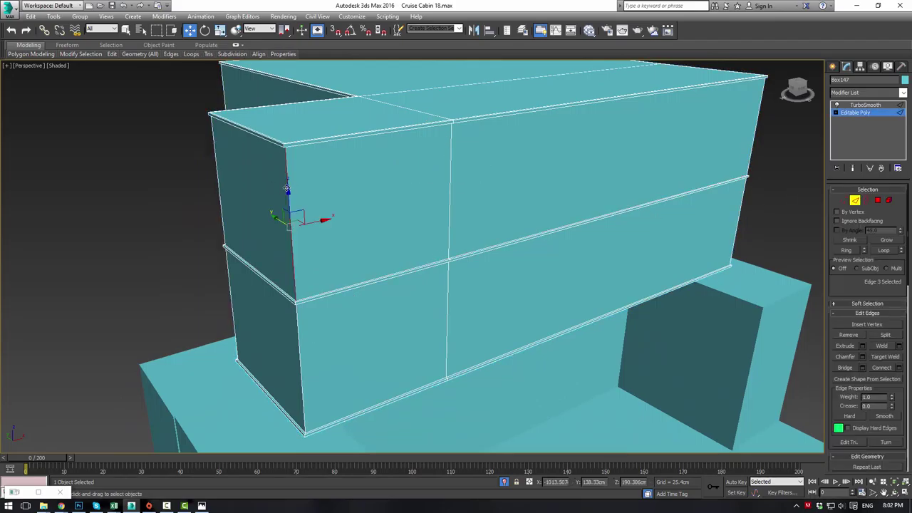
double_click(300, 335)
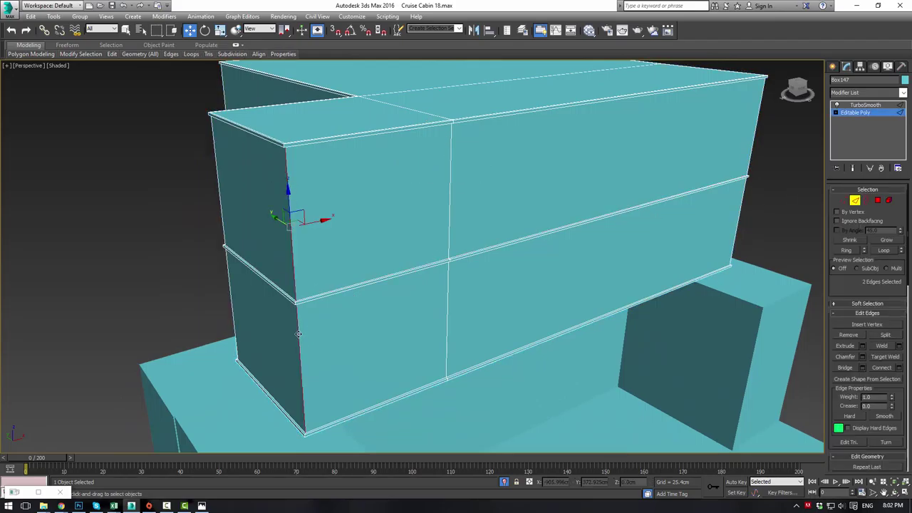
click(862, 356)
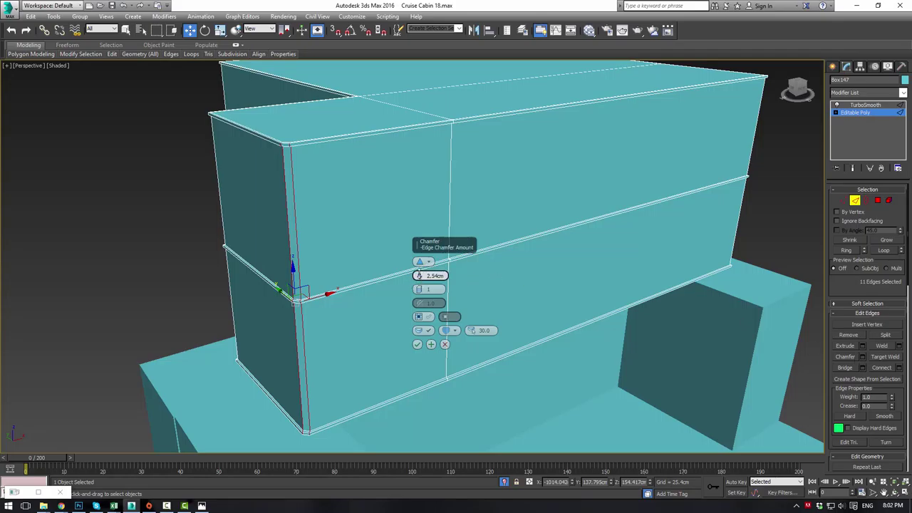
mouse_move(419, 276)
mouse_down()
mouse_move(417, 263)
mouse_move(414, 278)
mouse_up()
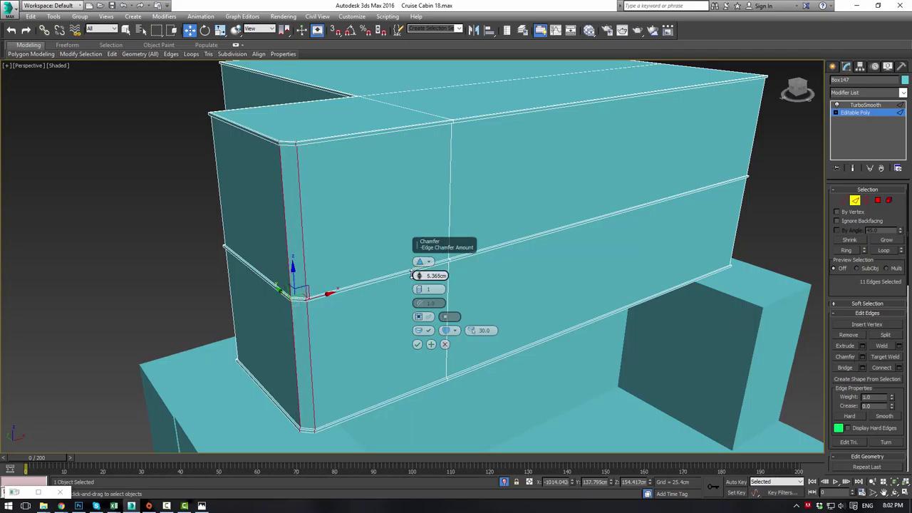
click(418, 344)
Chamfer the vertical edges at the narrow arm's other end corner, next to the notch, by 5.365 cm
alt+middle_drag(244, 228, 304, 241)
click(73, 228)
ctrl+click(104, 356)
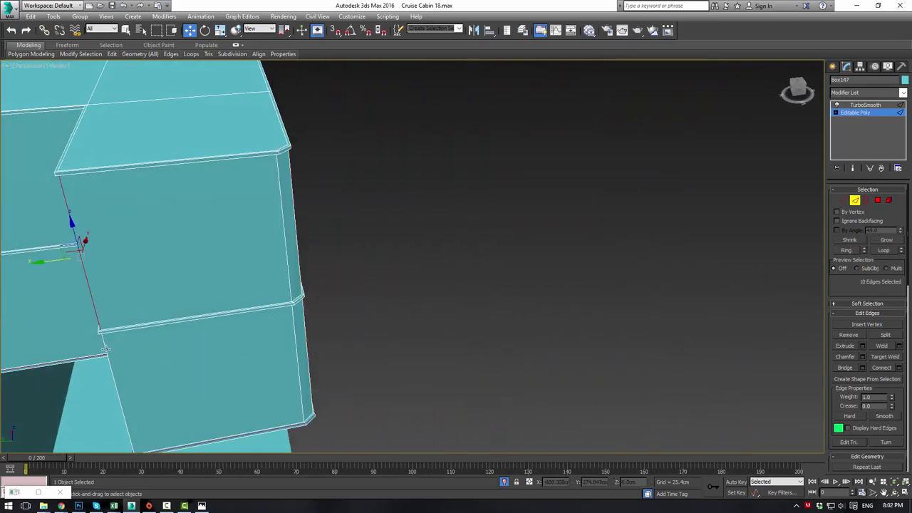
click(91, 309)
ctrl+double_click(108, 358)
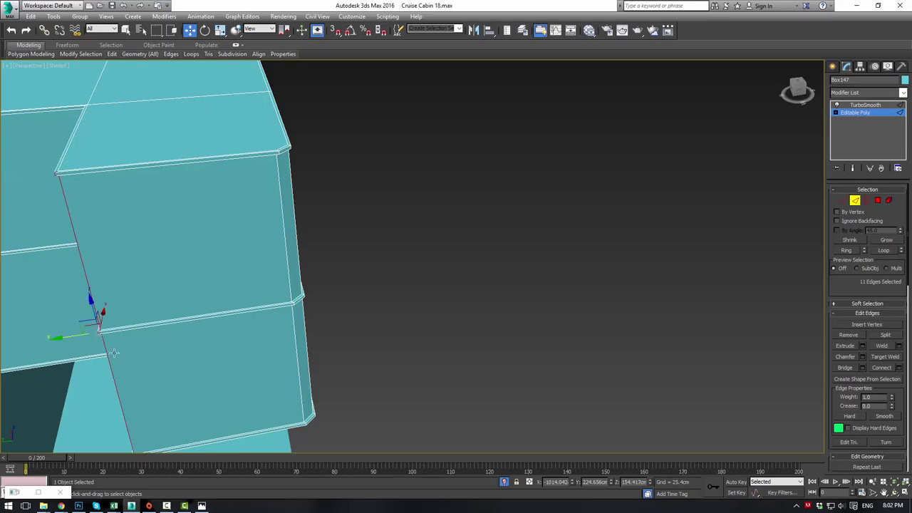
alt+middle_drag(144, 319, 182, 317)
middle_drag(182, 317, 302, 318)
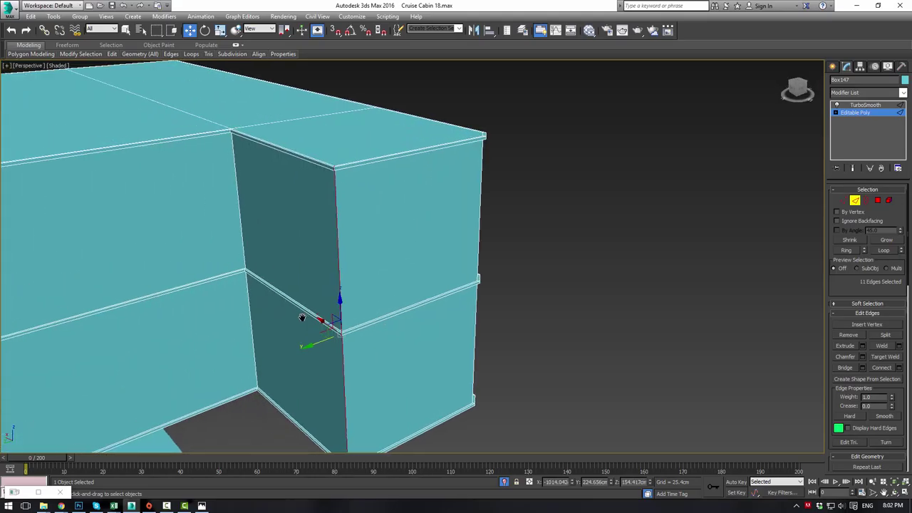
click(863, 358)
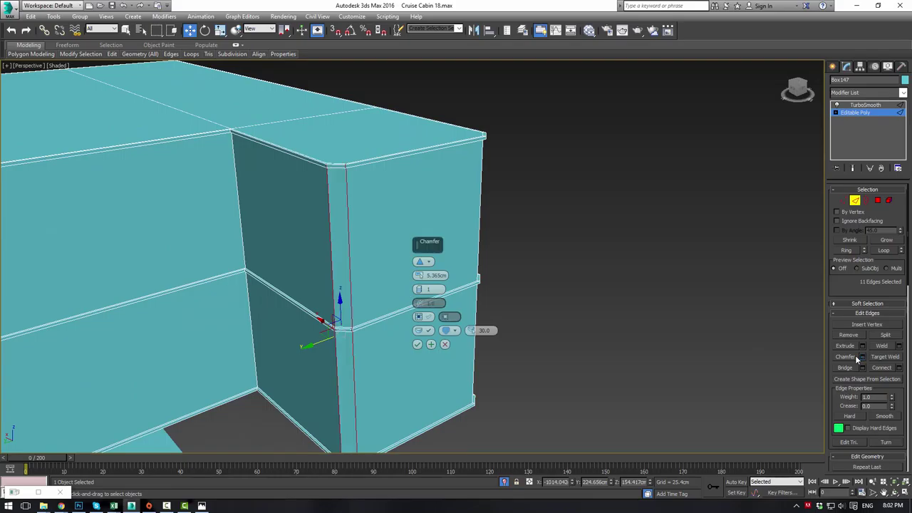
click(418, 343)
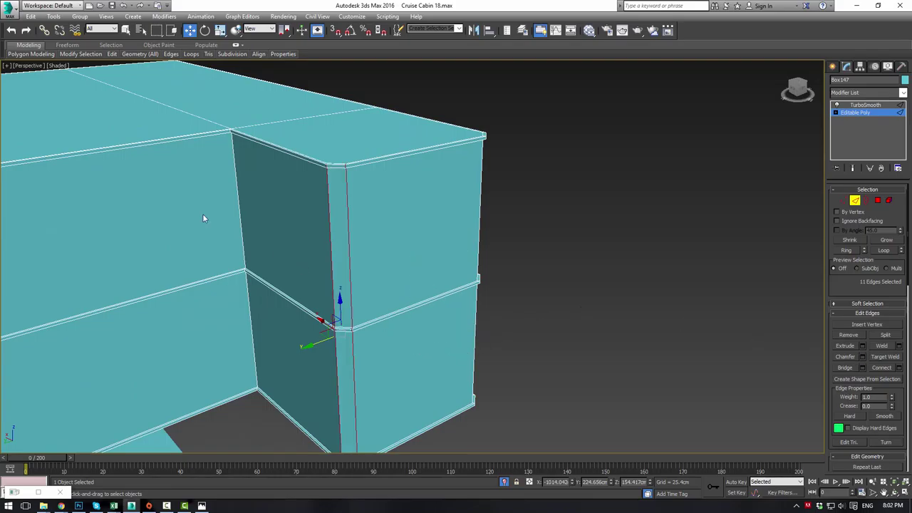
Chamfer the vertical edges at the inner corner of the cushion's L shape by 5.365 cm
click(239, 198)
double_click(245, 289)
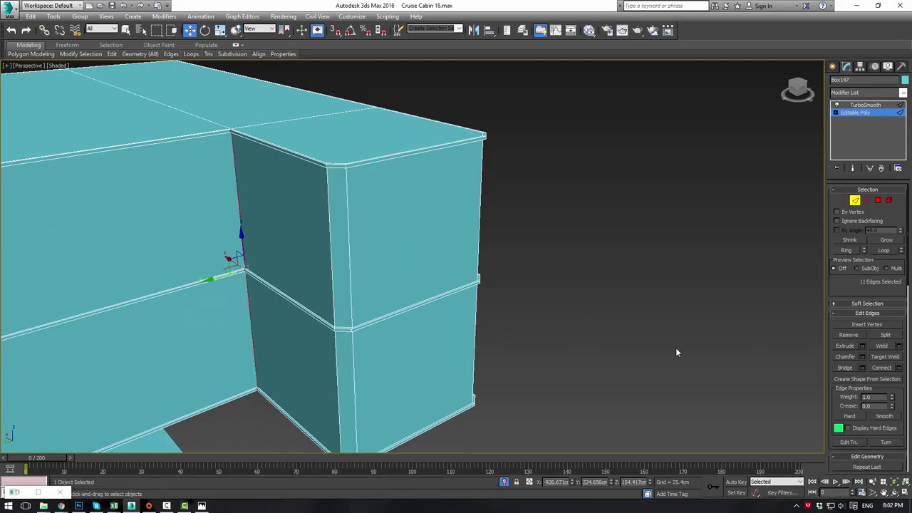
click(864, 356)
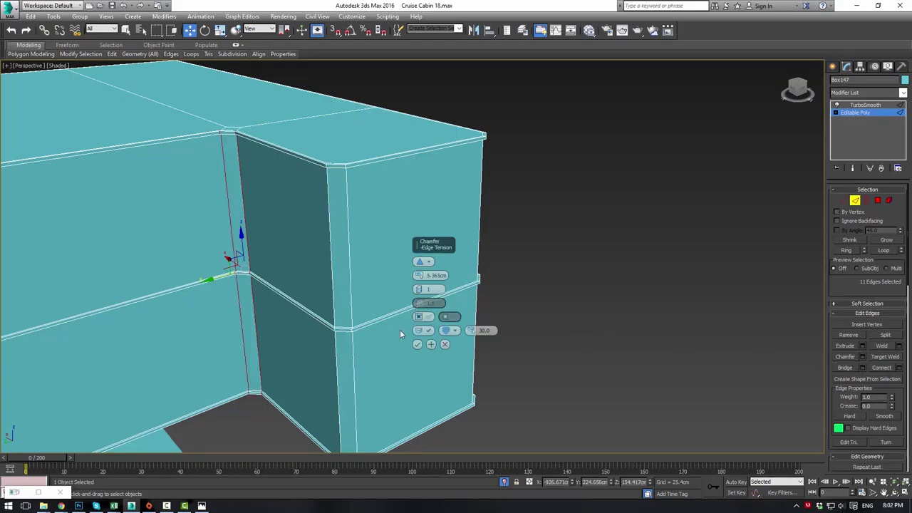
click(418, 344)
Chamfer the vertical edges at the wide section's end corner on the notch side by 5.365 cm
alt+middle_drag(382, 325, 398, 290)
click(401, 294)
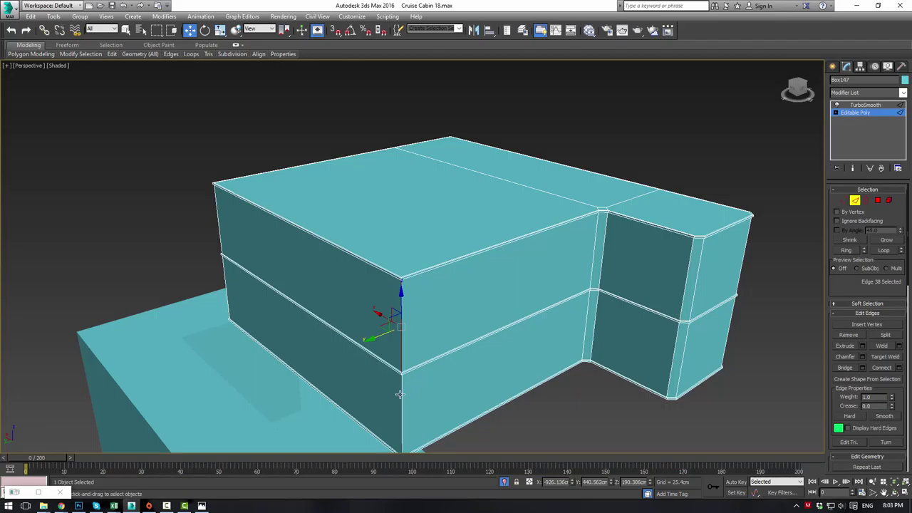
double_click(400, 394)
click(862, 356)
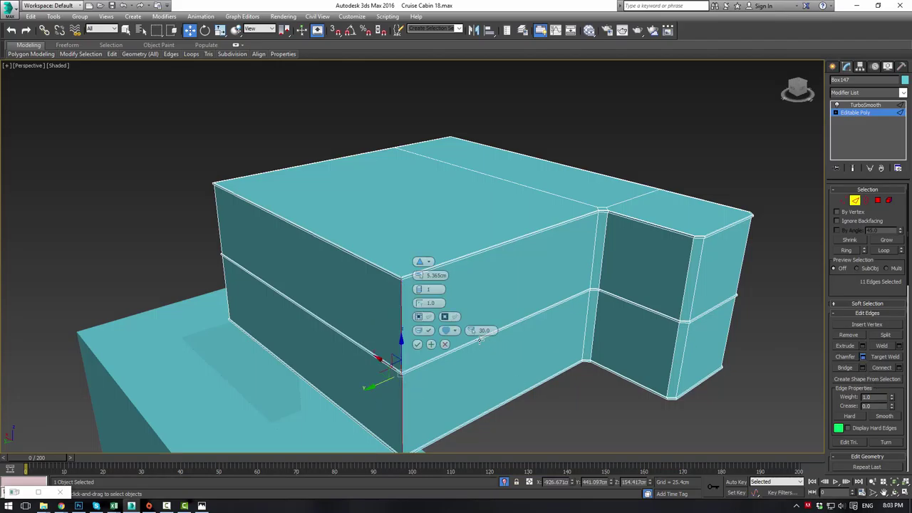
click(419, 344)
Chamfer the vertical edges at the wide section's end corner opposite the notch side by 5.365 cm
alt+middle_drag(264, 228, 538, 179)
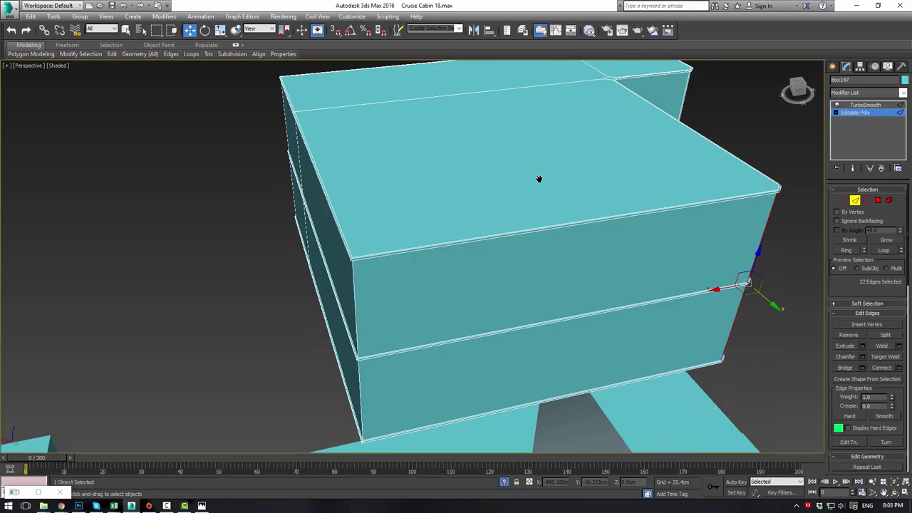
click(353, 292)
double_click(358, 373)
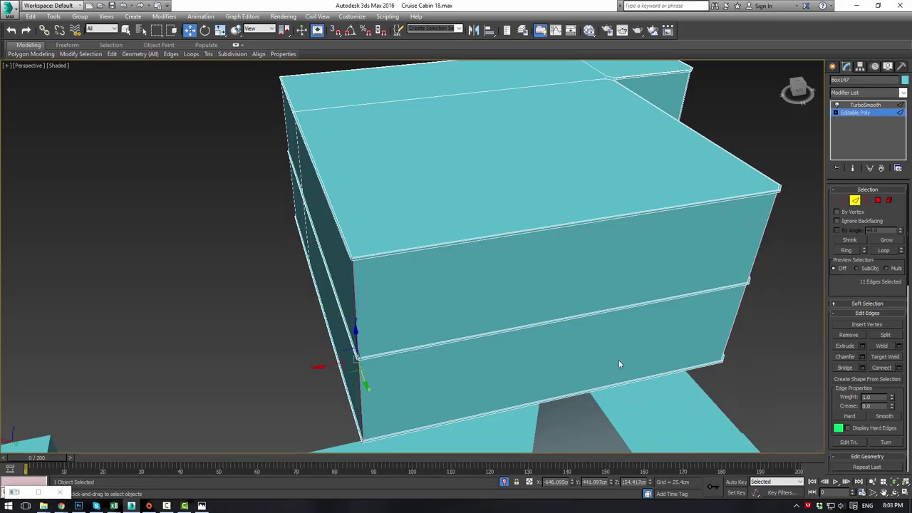
click(863, 356)
click(418, 345)
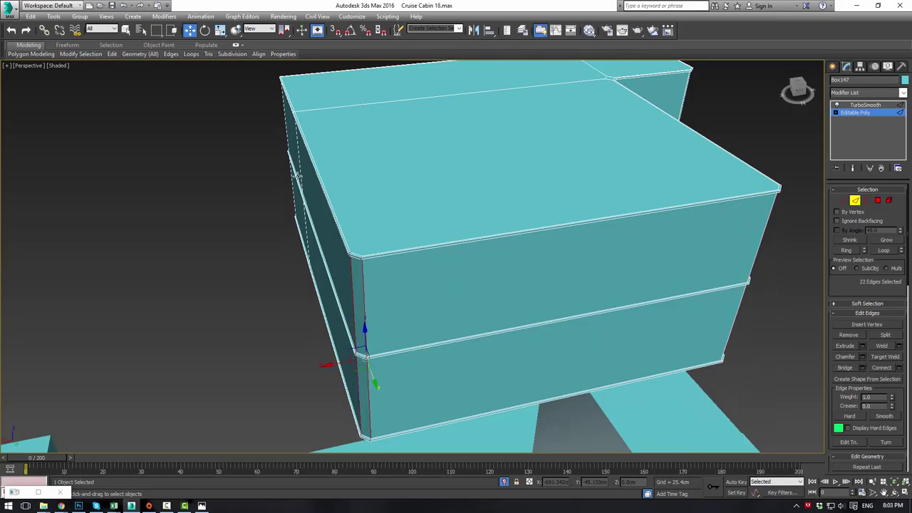
Chamfer the vertical edges at the cushion's last unchamfered outer corner
alt+middle_drag(418, 345, 371, 277)
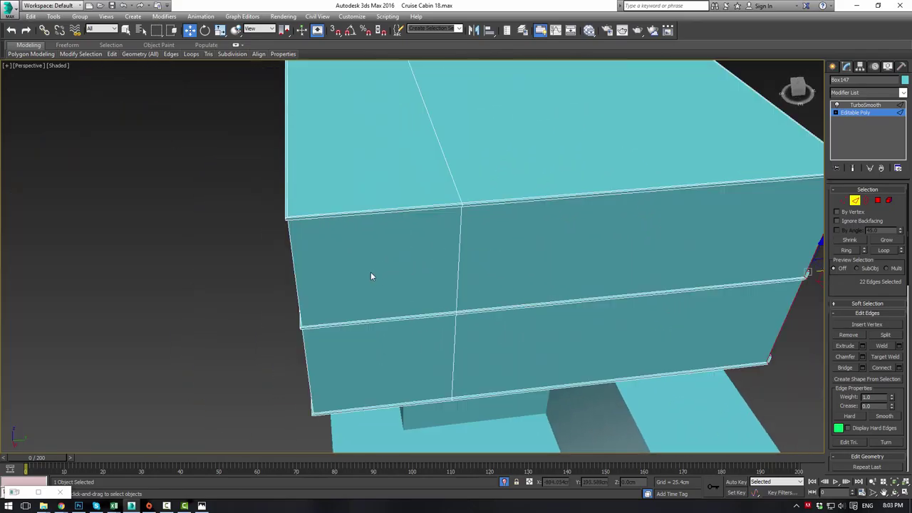
click(292, 268)
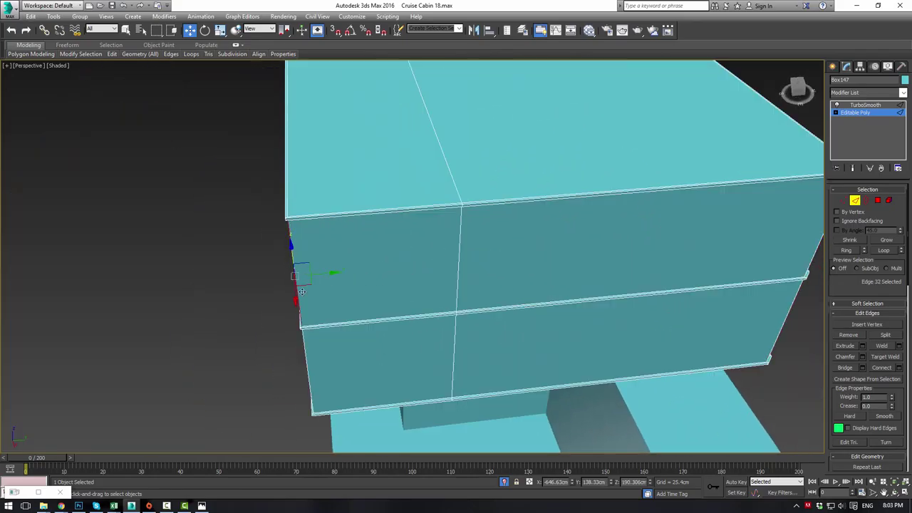
double_click(300, 340)
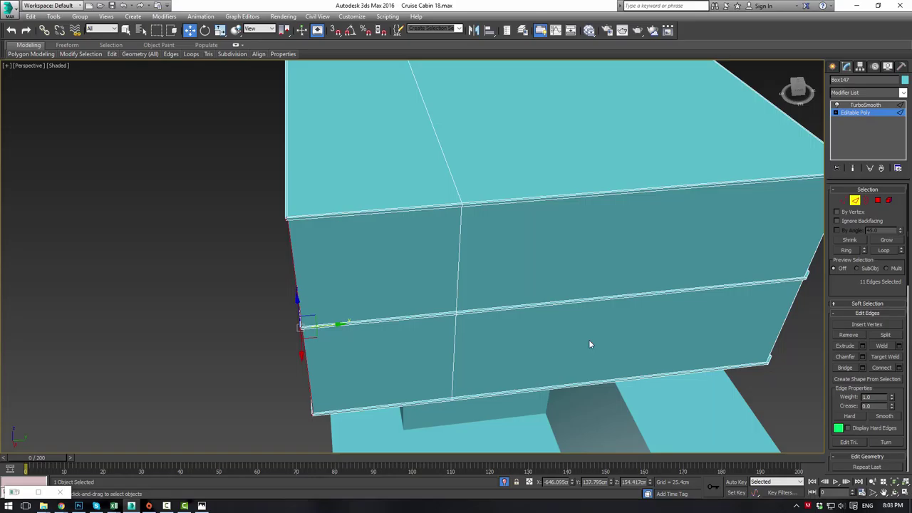
click(862, 356)
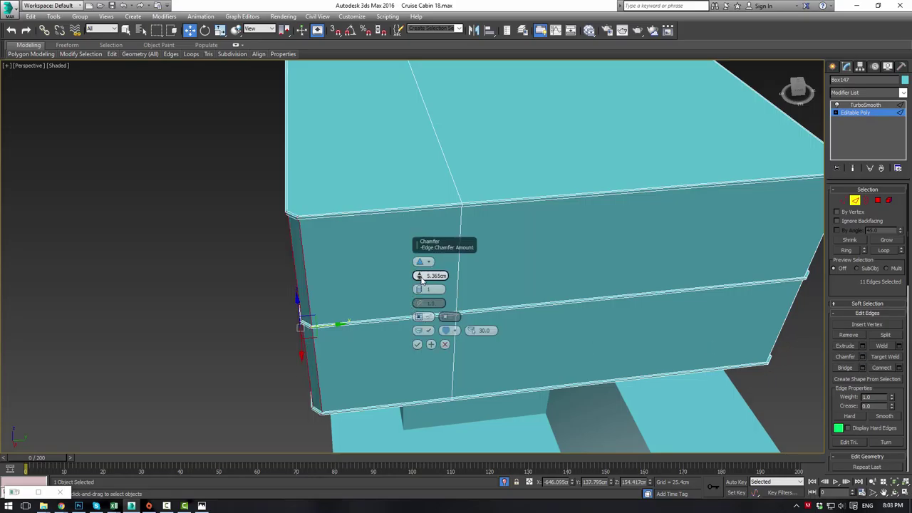
click(417, 345)
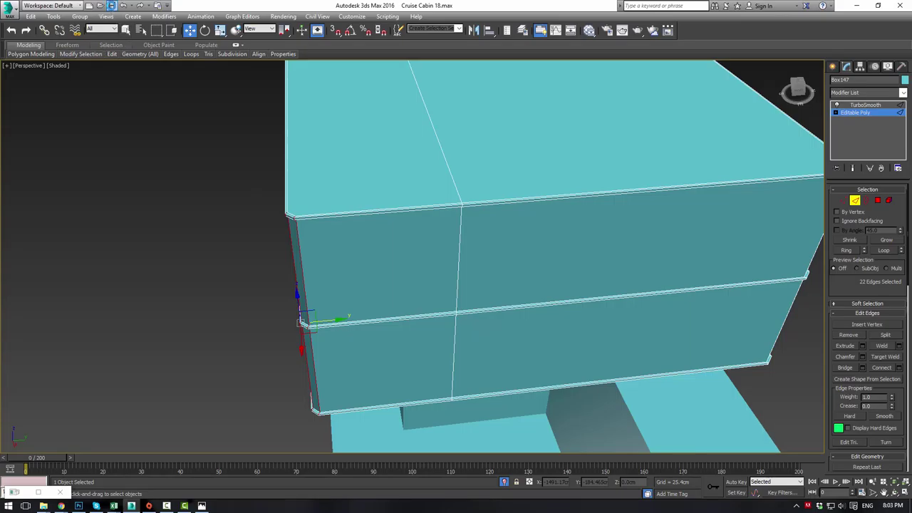
Save the scene, return to TurboSmooth and deselect the cushion to check its rounded corners
click(112, 5)
click(865, 112)
click(865, 106)
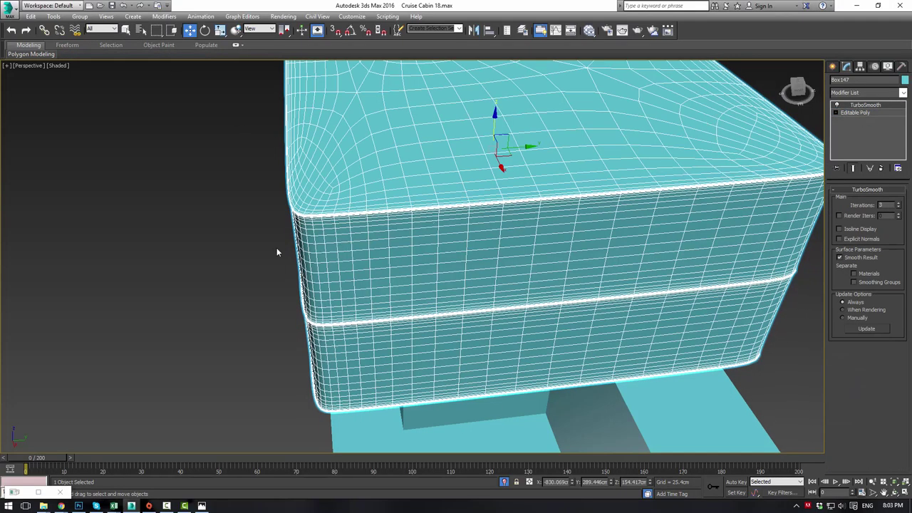
click(261, 230)
scroll(260, 227, down, 6)
alt+middle_drag(260, 227, 358, 218)
middle_drag(432, 222, 446, 255)
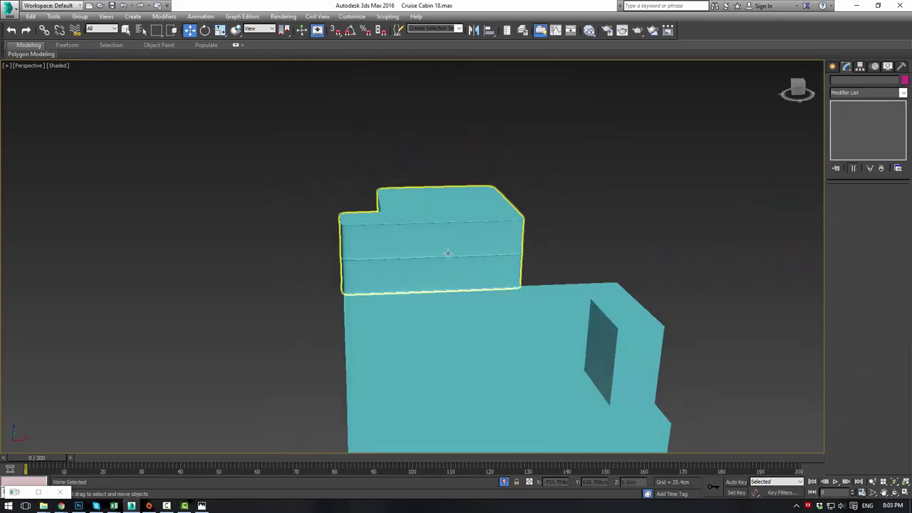
Select the four top polygons of the cushion's base mesh and grow the selection twice to include the piping rim
click(446, 255)
click(857, 113)
alt+middle_drag(585, 190, 555, 226)
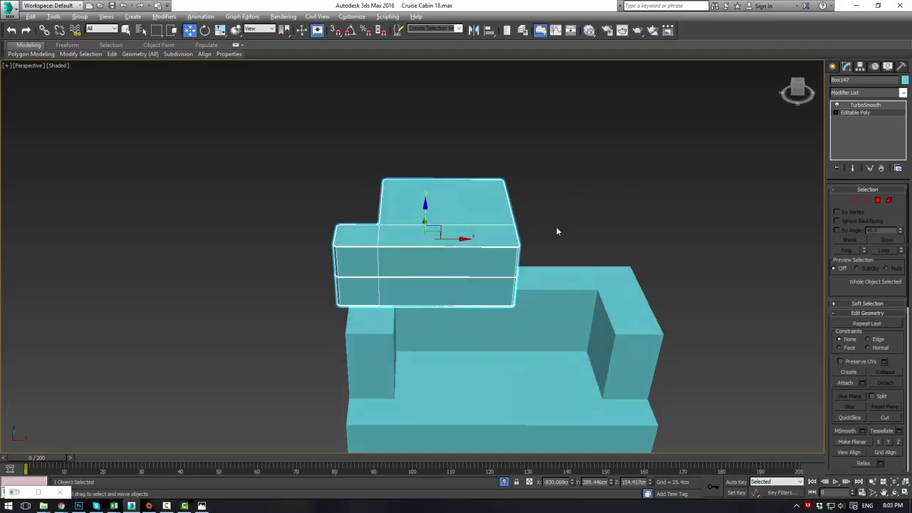
scroll(574, 229, up, 3)
click(877, 201)
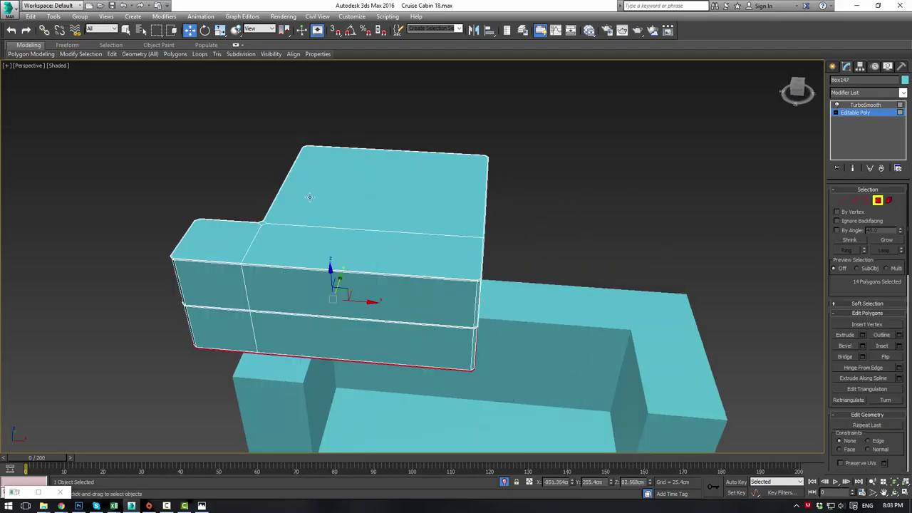
click(377, 205)
ctrl+click(333, 249)
ctrl+click(238, 246)
ctrl+click(262, 222)
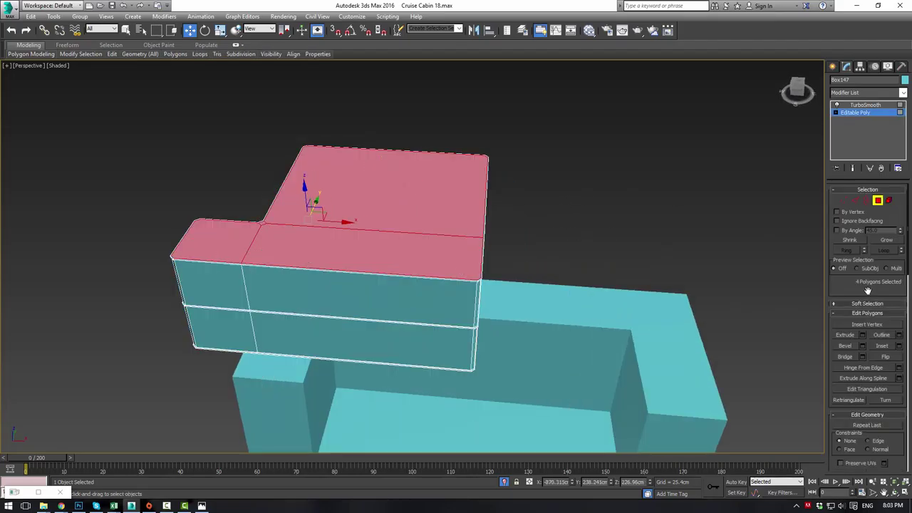
click(885, 243)
click(885, 243)
Try scaling the selected top polygons to 97% in the XY plane, and undo it
alt+middle_drag(567, 267, 527, 271)
key(r)
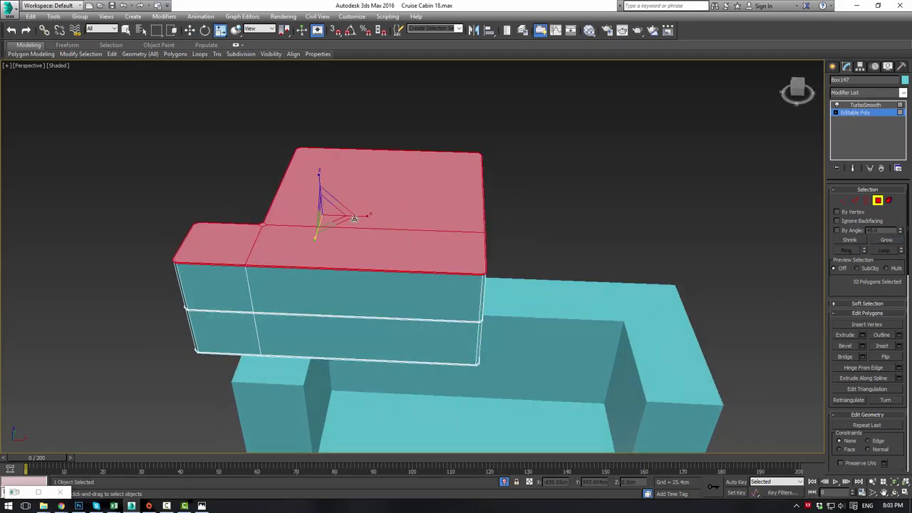
drag(331, 224, 330, 223)
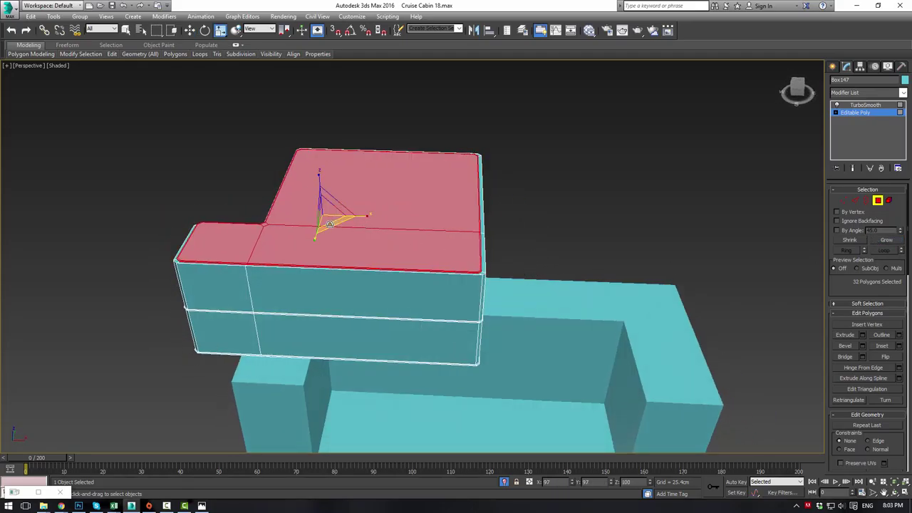
key(ctrl+z)
Convert the top selection to vertices, grow it once, and convert it to polygons covering the cushion's upper half
ctrl+click(844, 201)
key(ctrl+z)
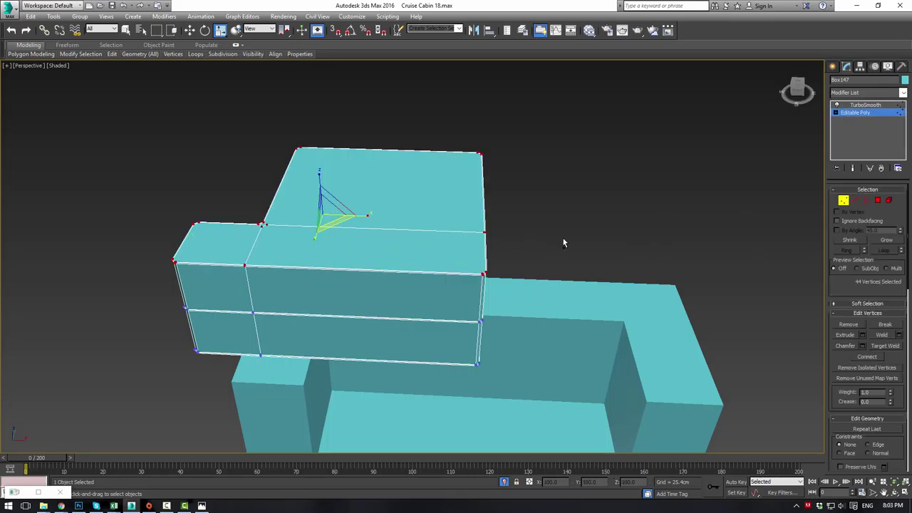
click(884, 240)
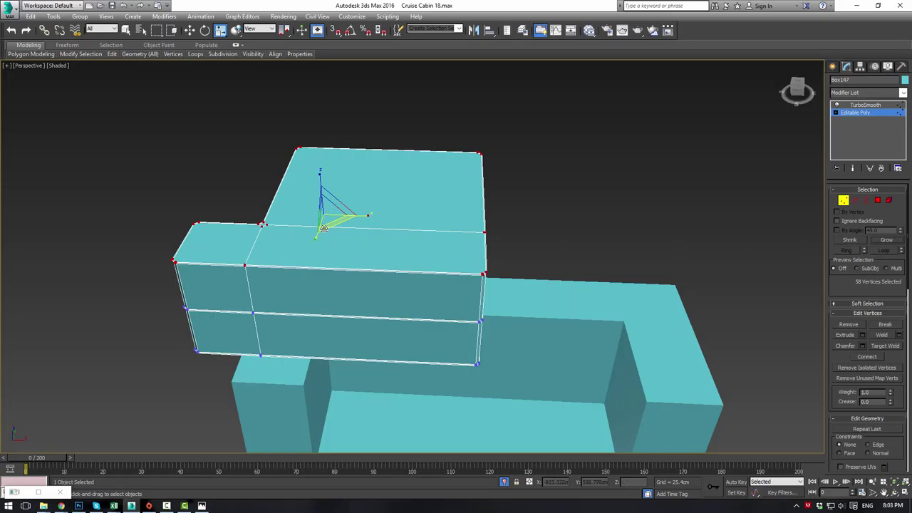
mouse_move(323, 228)
mouse_down()
mouse_move(320, 242)
mouse_move(329, 207)
mouse_move(322, 238)
mouse_up()
key(ctrl+z)
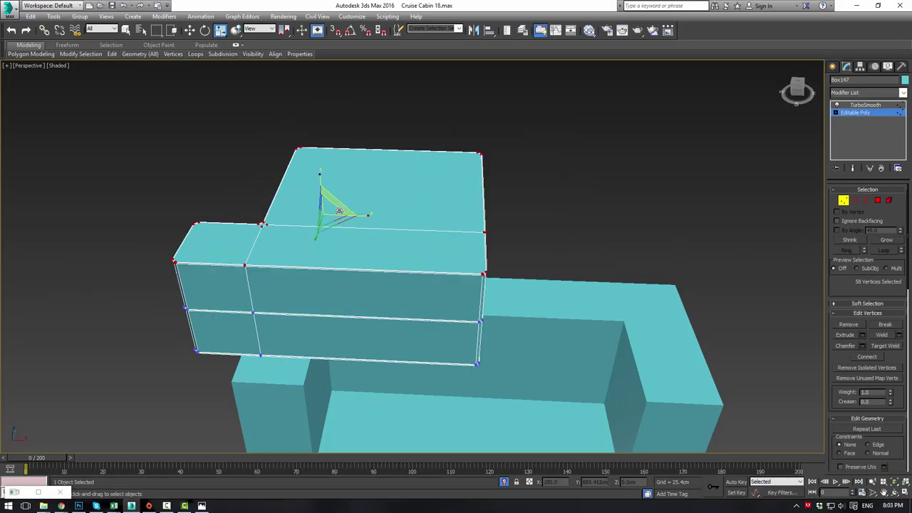
ctrl+click(877, 201)
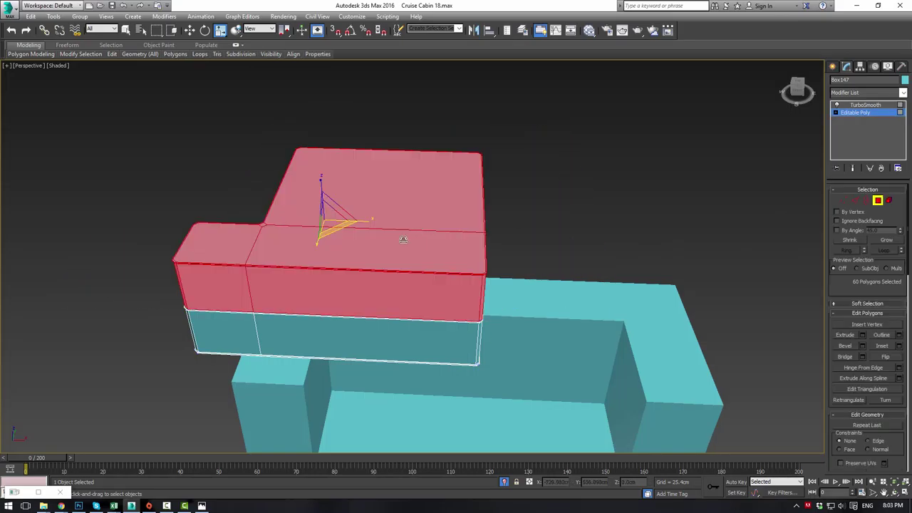
alt+middle_drag(369, 256, 379, 220)
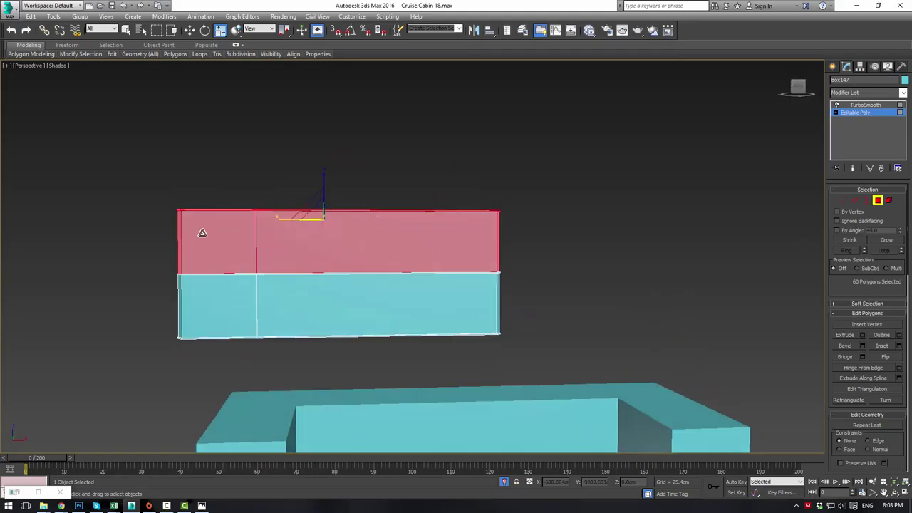
Deselect the cushion's side polygons and scale the remaining top cap to 98% in the XY plane
drag(126, 243, 601, 329)
alt+middle_drag(401, 189, 371, 240)
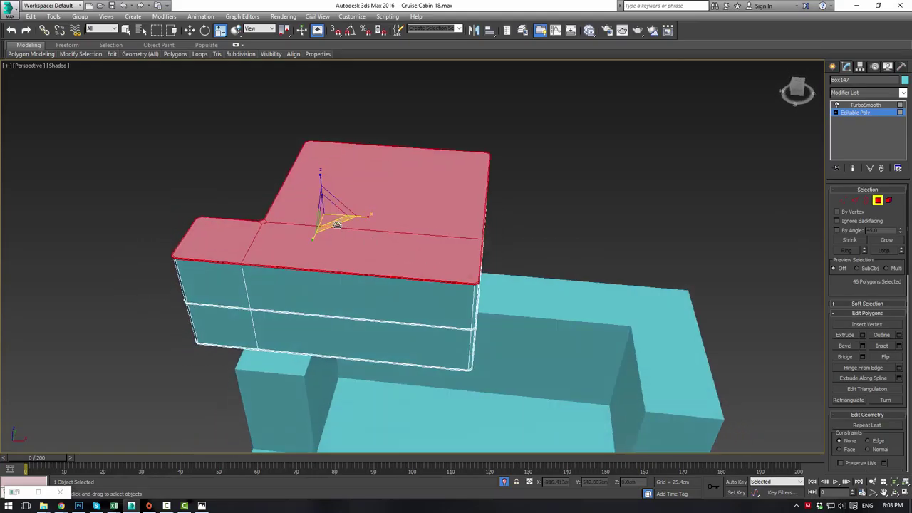
drag(336, 223, 339, 223)
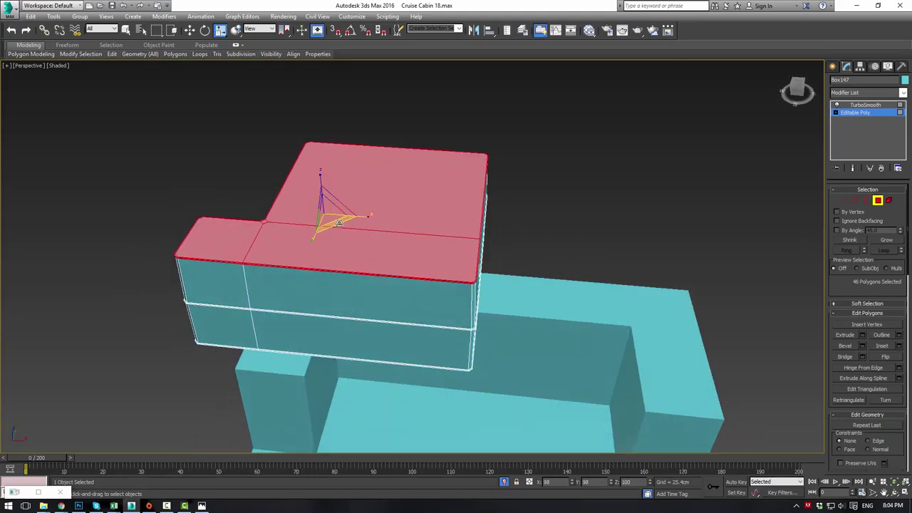
Select the cushion's four bottom polygons, grow the selection twice to include the piping rim, and scale it slightly inward in the XY plane
alt+middle_drag(358, 248, 374, 168)
click(354, 258)
ctrl+click(328, 310)
ctrl+click(233, 257)
ctrl+click(249, 271)
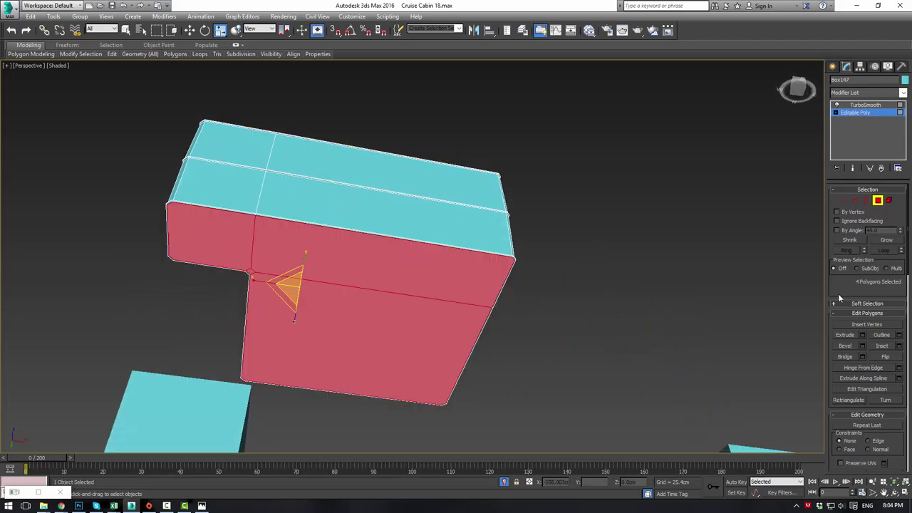
click(886, 243)
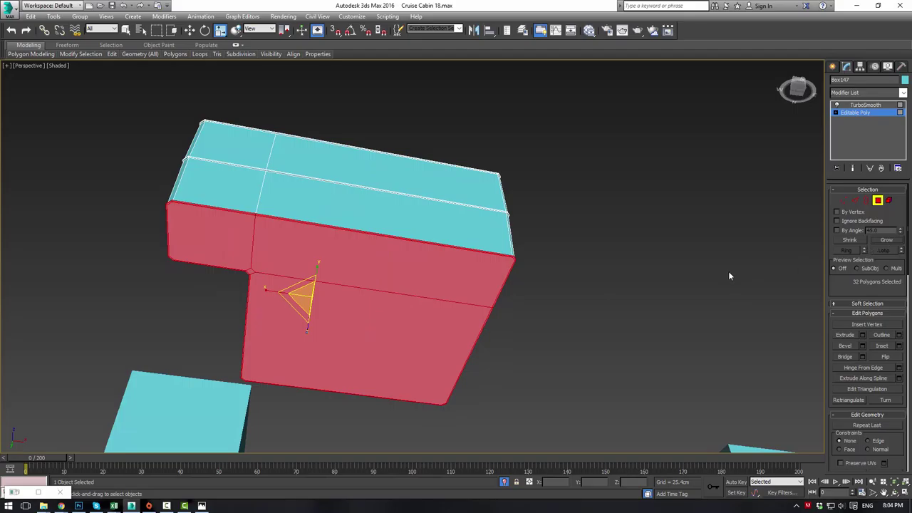
click(885, 243)
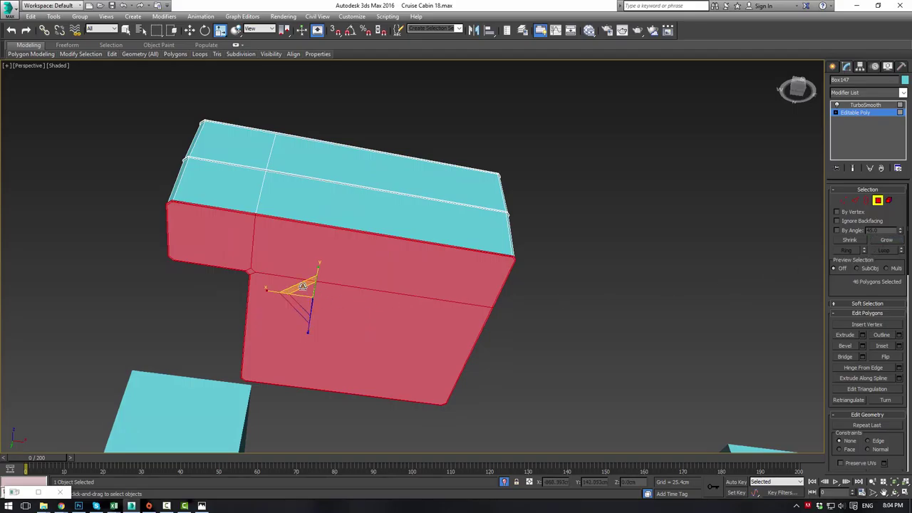
drag(303, 286, 303, 291)
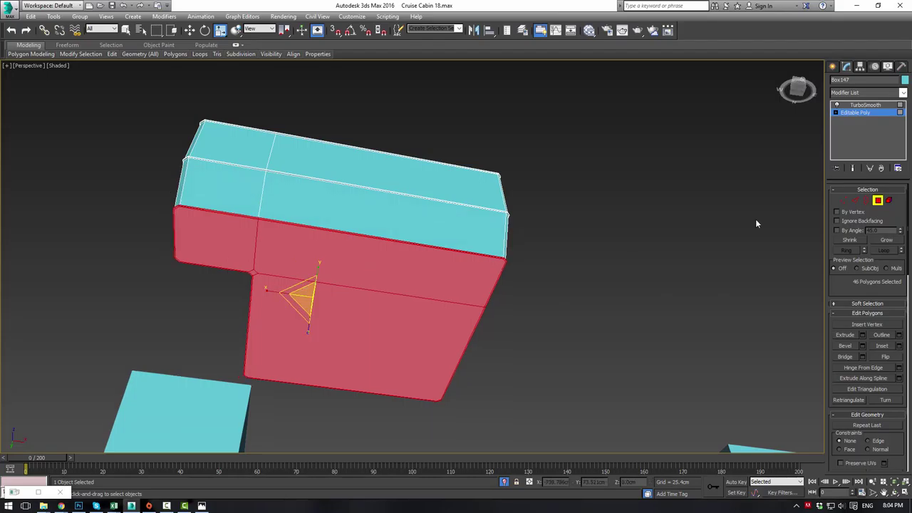
Return to TurboSmooth and deselect the cushion to examine its tapered sides and corners
click(868, 113)
click(872, 106)
click(652, 236)
alt+middle_drag(590, 198, 564, 236)
middle_drag(538, 274, 499, 232)
scroll(460, 262, up, 4)
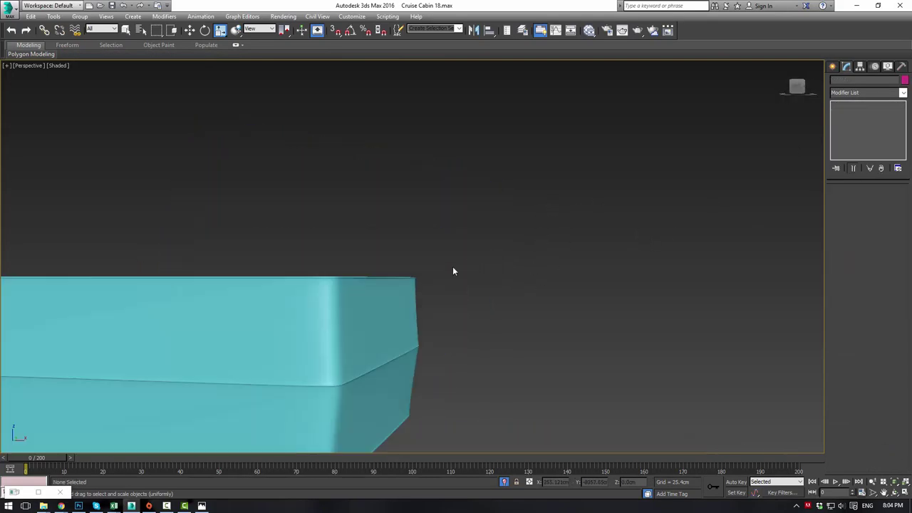
alt+middle_drag(453, 266, 617, 200)
Select the vertical edges of the cushion's upper half and connect them with 1 segment, pinch 0 and slide 0
click(564, 253)
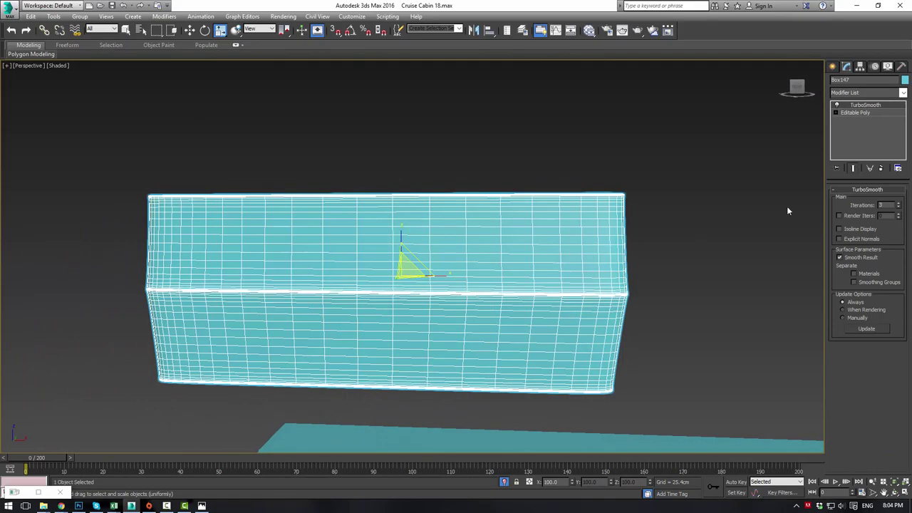
click(868, 112)
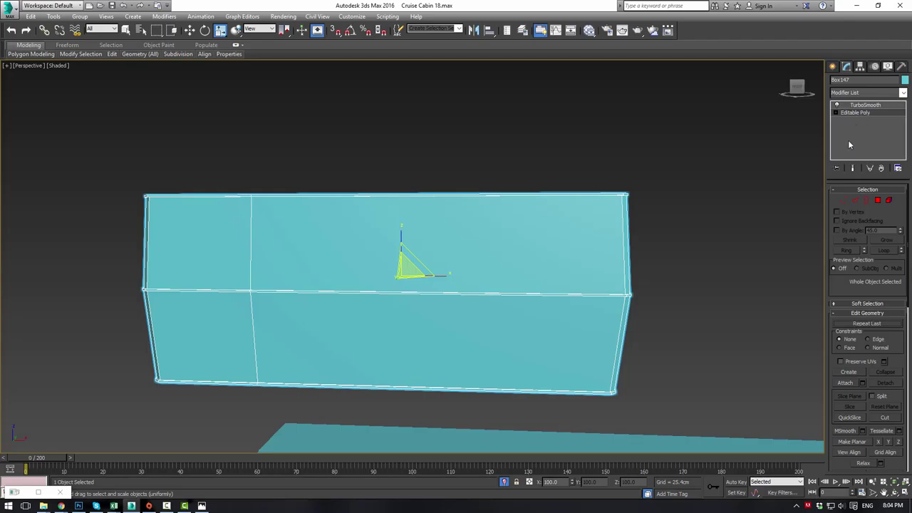
click(855, 200)
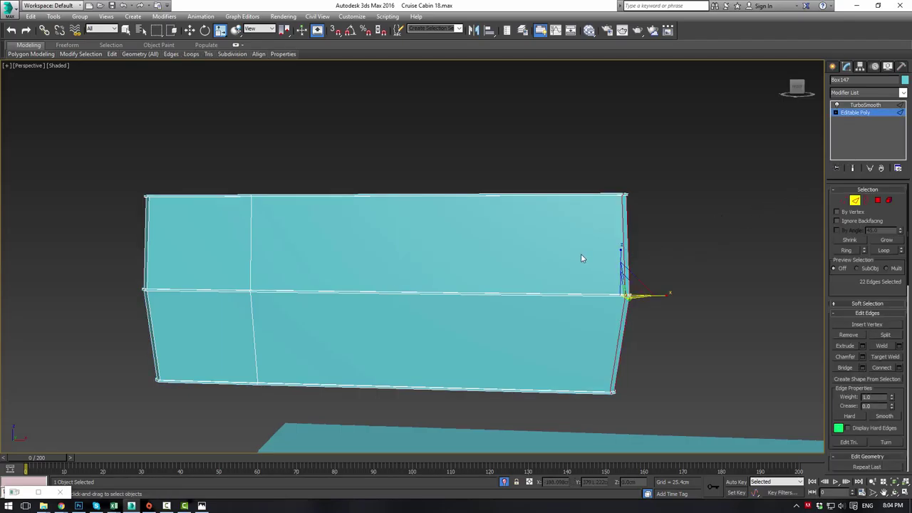
alt+middle_drag(580, 254, 601, 253)
drag(731, 257, 731, 257)
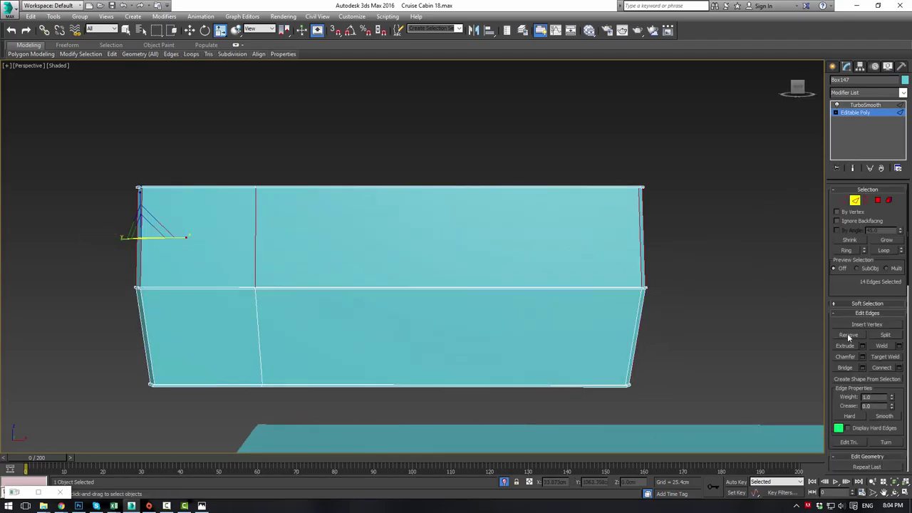
click(899, 368)
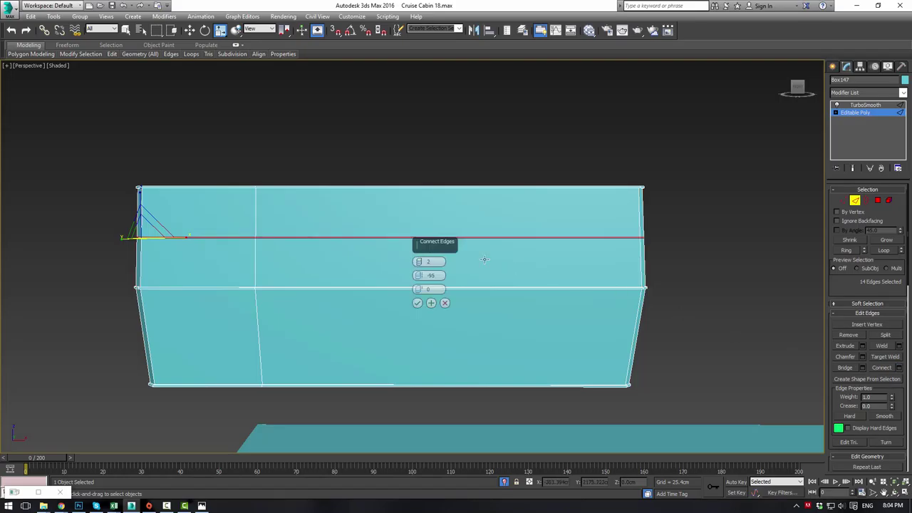
right_click(417, 262)
right_click(420, 276)
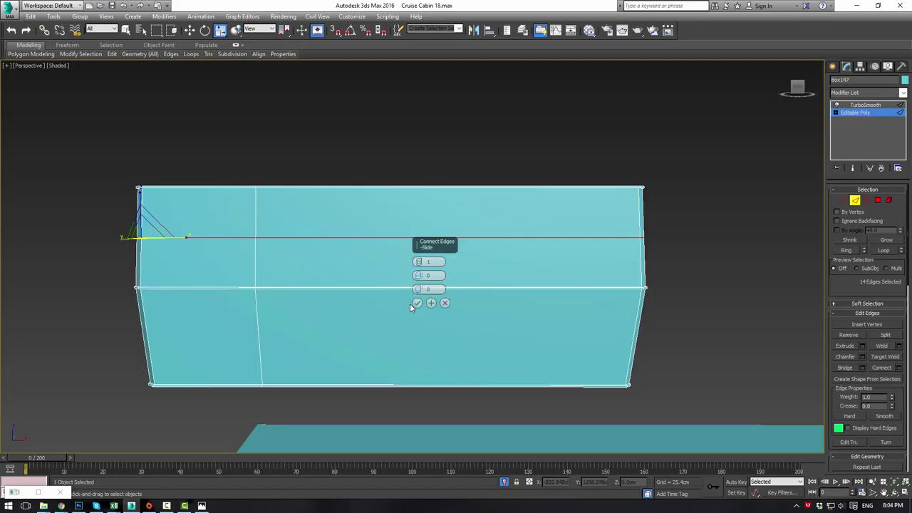
click(417, 302)
Scale the new upper edge loop to 101% in the XY plane, checking the side bulge in the Front view
key(alt+w)
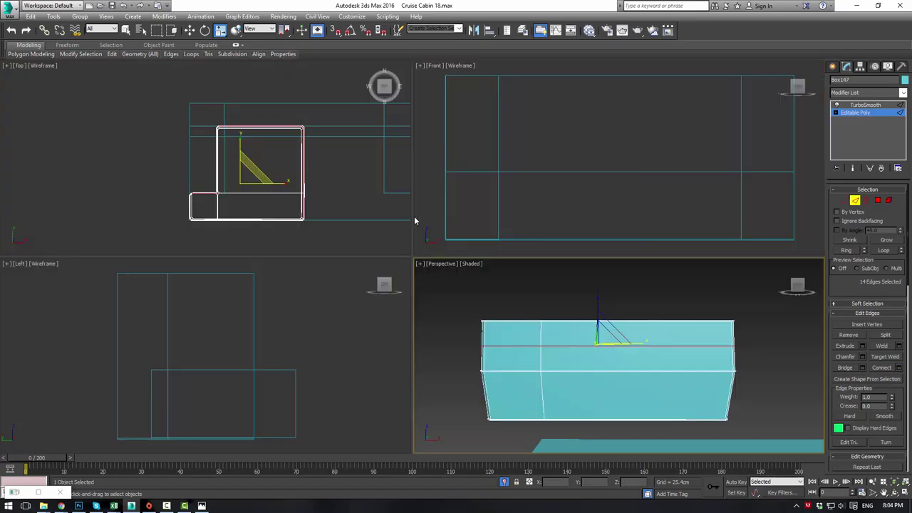
right_click(302, 183)
scroll(579, 177, down, 3)
middle_drag(584, 197, 585, 263)
scroll(593, 170, up, 4)
middle_drag(593, 170, 608, 200)
scroll(596, 340, up, 8)
scroll(636, 342, up, 1)
drag(605, 340, 606, 342)
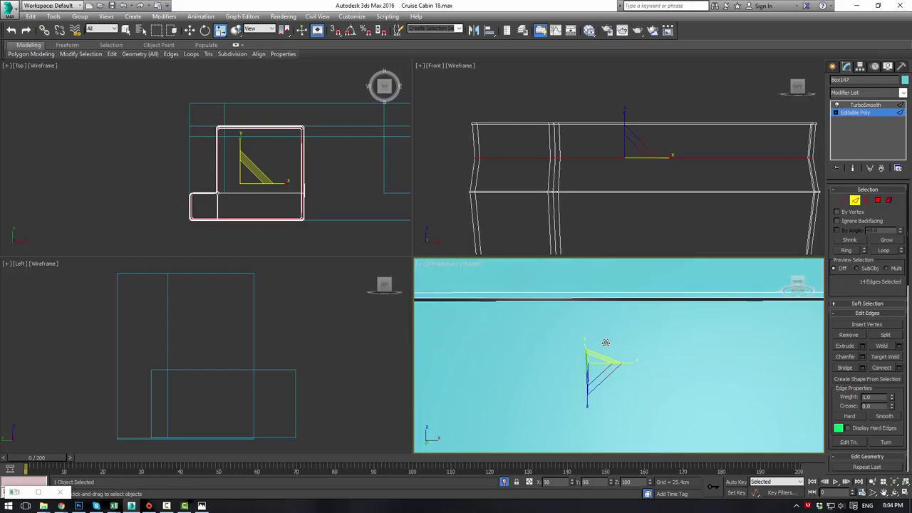
alt+middle_drag(606, 343, 605, 342)
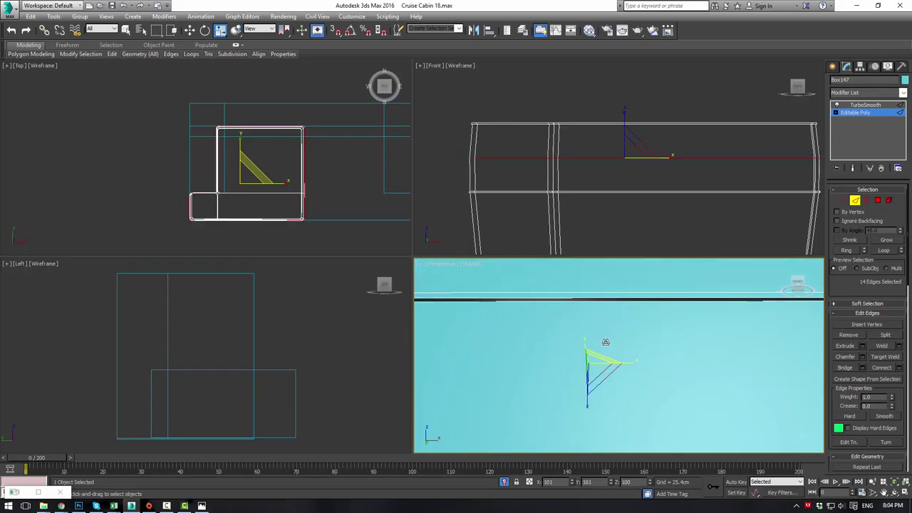
Connect the vertical edges of the cushion's lower half with one loop and scale it slightly outward in the XY plane
scroll(540, 142, down, 2)
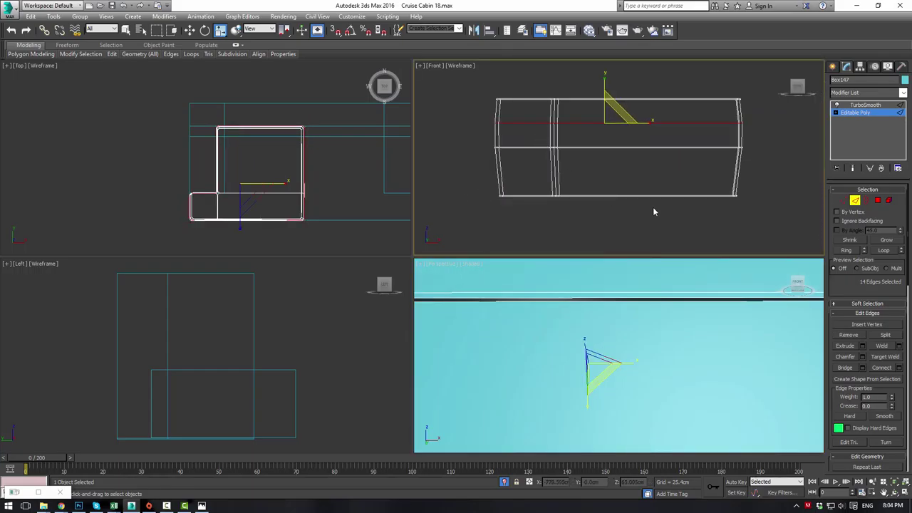
middle_drag(653, 208, 652, 207)
drag(751, 184, 752, 185)
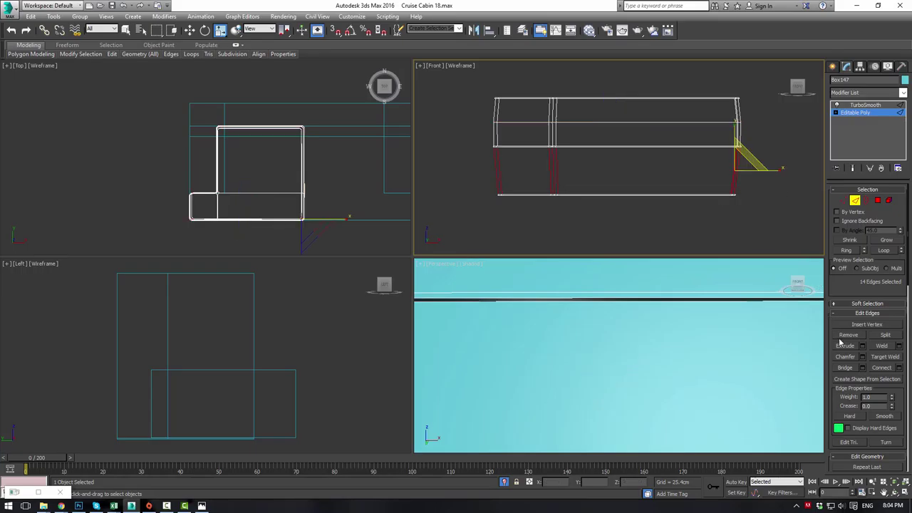
click(882, 368)
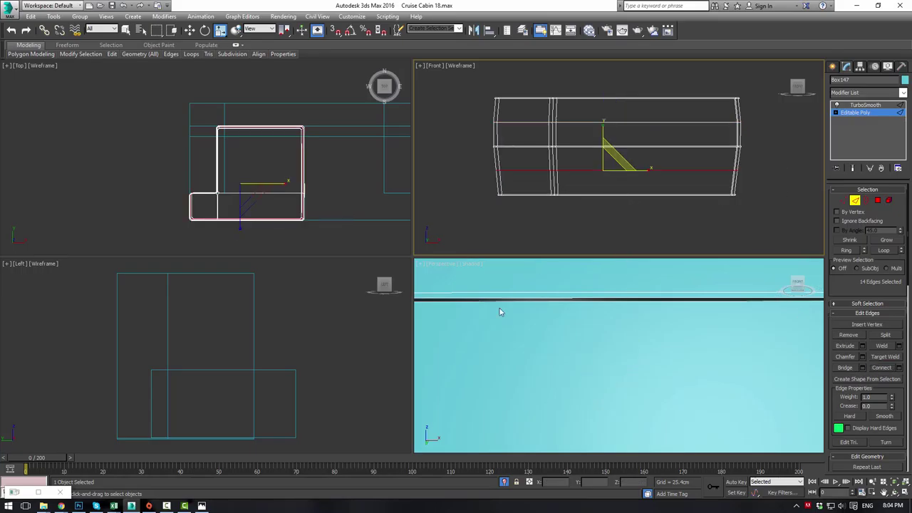
scroll(584, 335, down, 5)
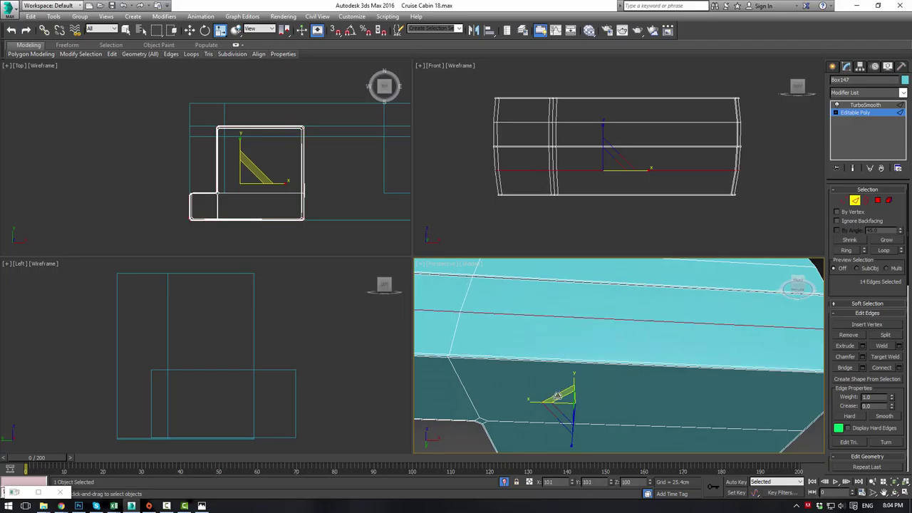
Return to TurboSmooth, deselect the cushion and examine its bulging sides in a maximized Perspective view
click(864, 106)
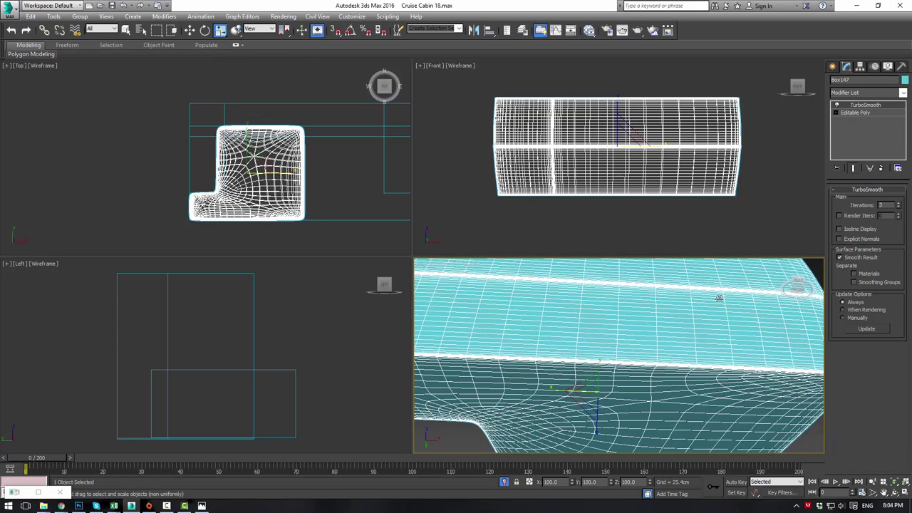
scroll(667, 346, down, 5)
click(693, 305)
alt+middle_drag(692, 305, 682, 328)
key(alt+w)
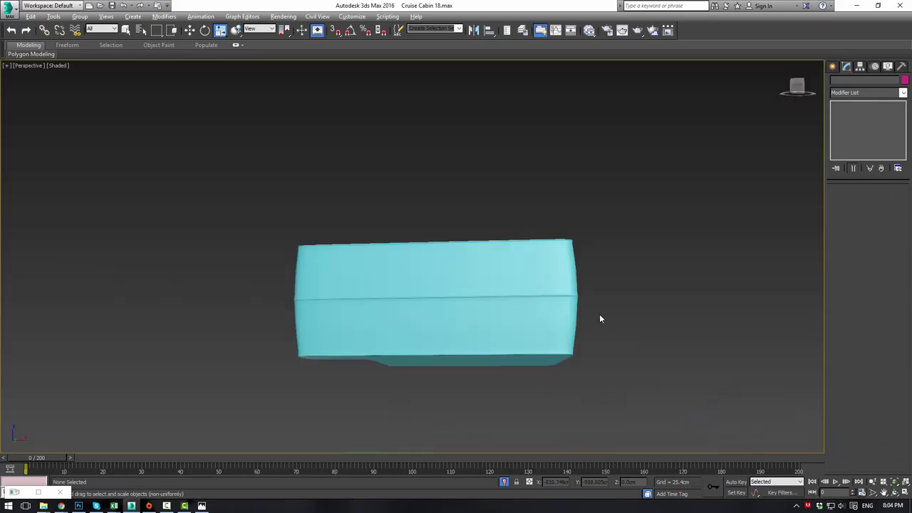
alt+middle_drag(600, 316, 446, 322)
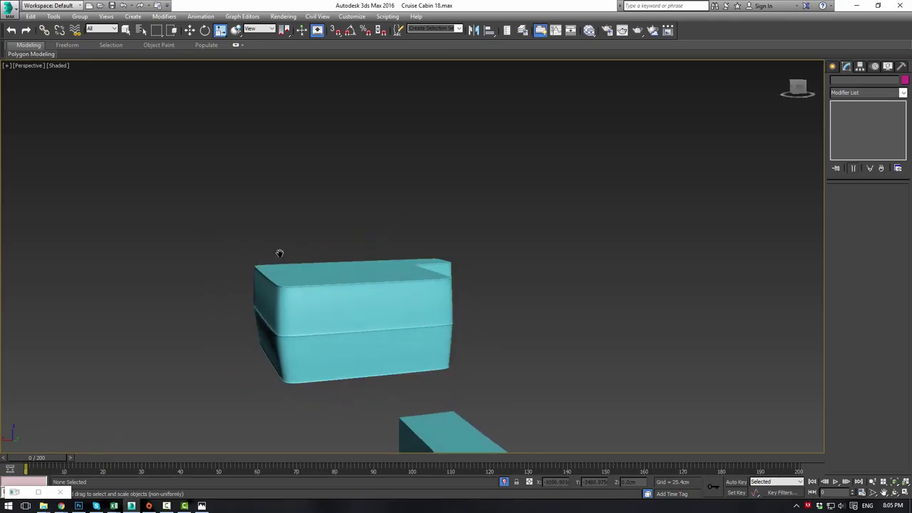
alt+middle_drag(281, 254, 339, 300)
Select the lengthwise edges of the cushion's wide section in the base mesh and connect them with a new loop
click(340, 299)
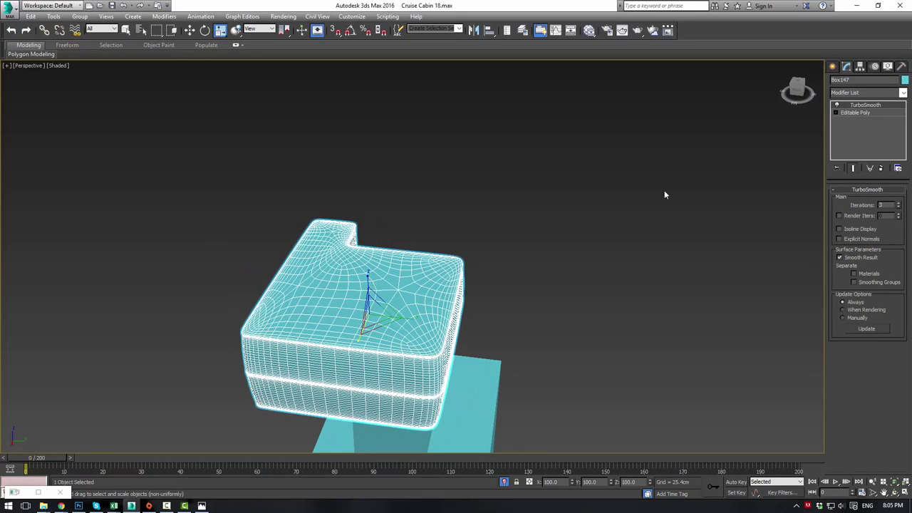
click(847, 114)
alt+middle_drag(520, 267, 525, 257)
scroll(525, 258, up, 3)
middle_drag(453, 290, 285, 232)
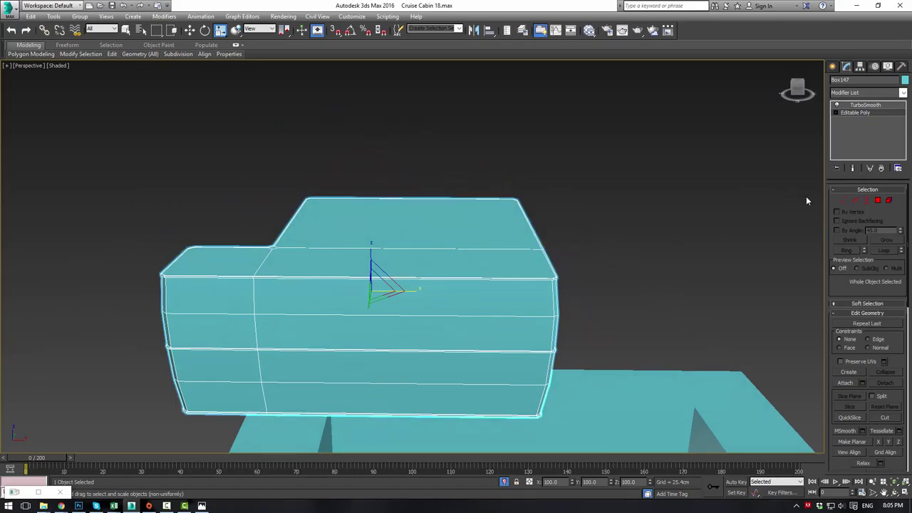
click(852, 201)
drag(433, 400, 443, 431)
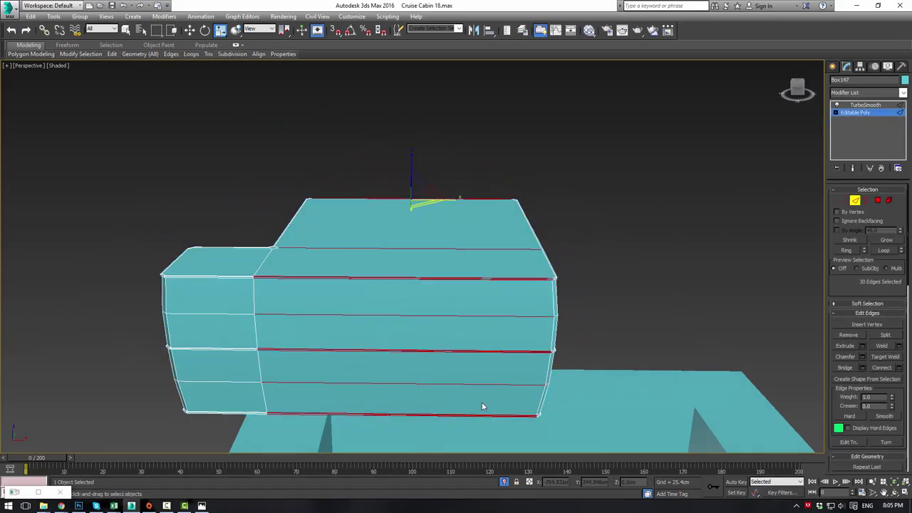
click(882, 368)
Select the edges running the other way across the wide section and connect them with a crossing loop
alt+middle_drag(609, 233, 515, 238)
key(ctrl+z)
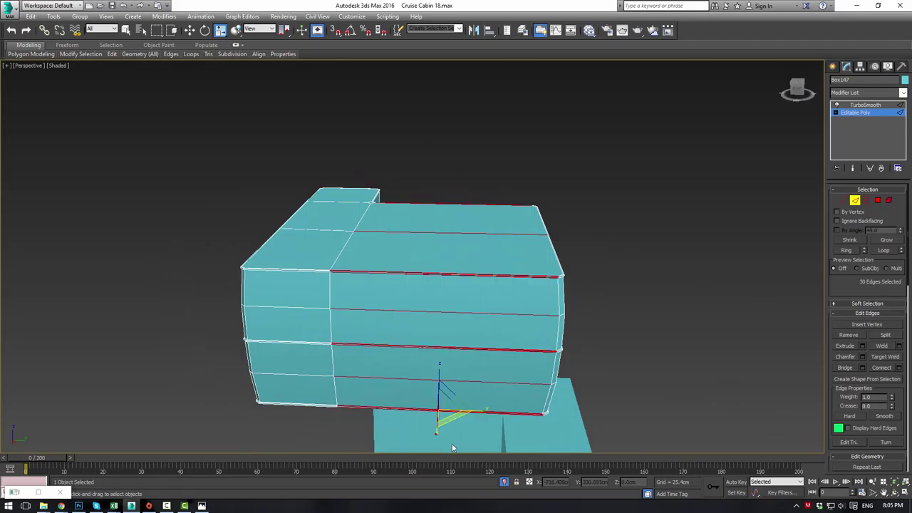
click(881, 368)
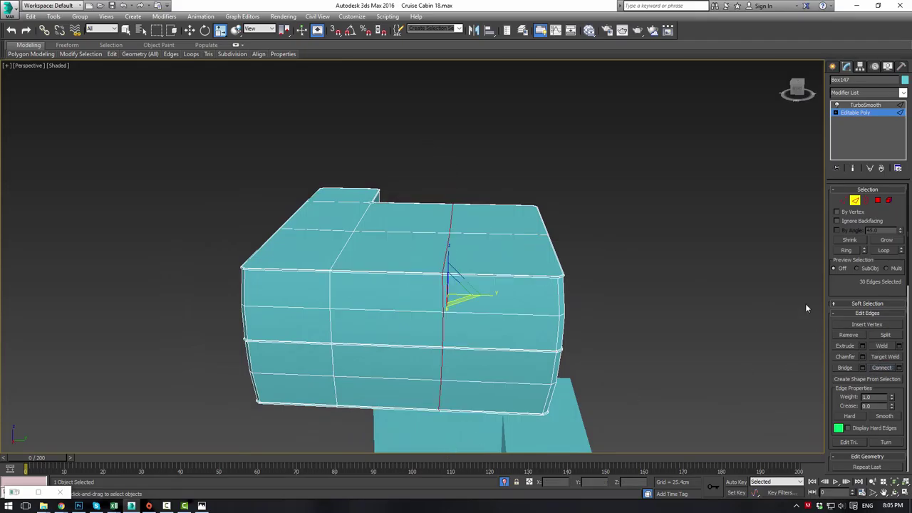
Select the two interior vertices on the cushion's top face and move them up slightly along Z
click(844, 201)
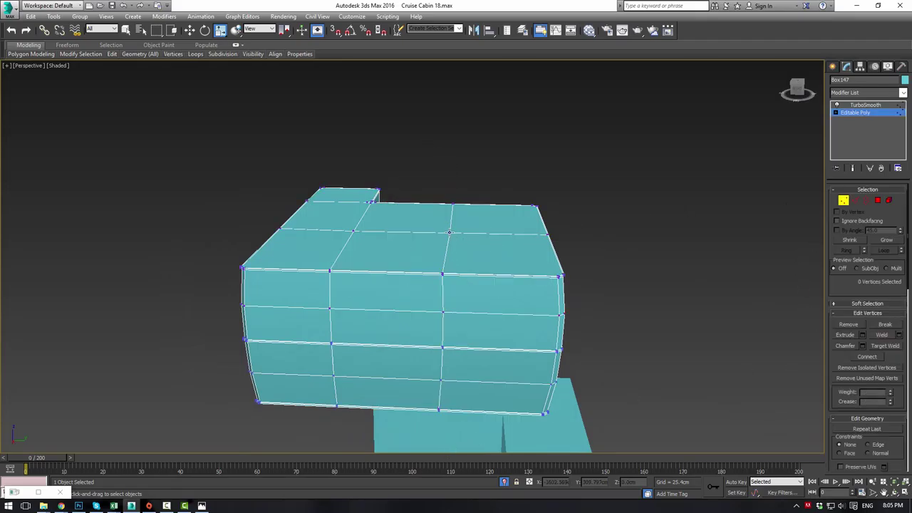
click(449, 232)
key(q)
ctrl+click(354, 229)
key(w)
drag(402, 206, 402, 193)
Return to TurboSmooth and deselect the cushion to examine its raised top surface
click(857, 113)
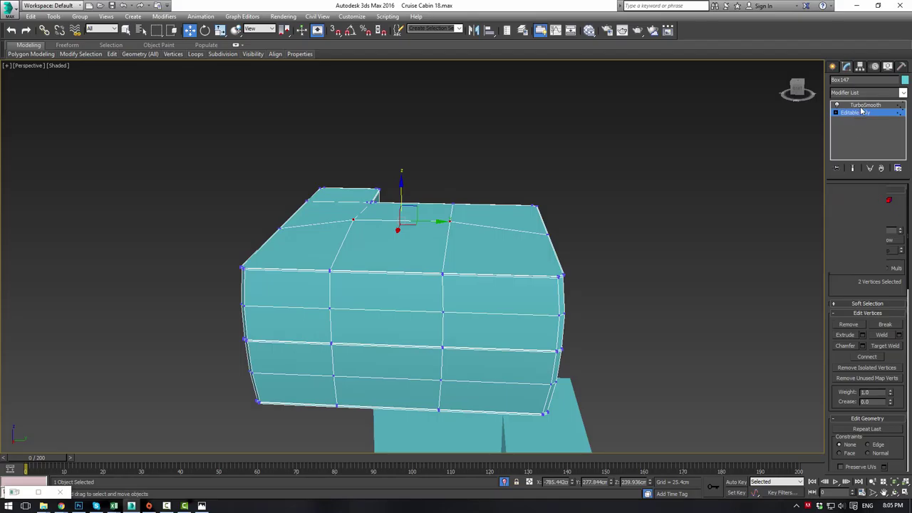
click(865, 104)
click(631, 227)
alt+middle_drag(632, 226, 580, 224)
Add a Noise modifier to the cushion with scale 78 and Z strength 5.893 cm
click(522, 256)
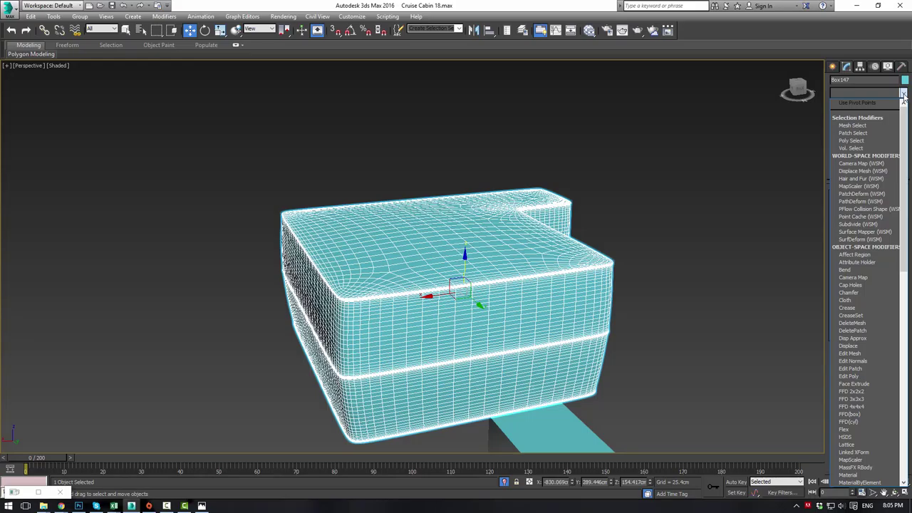
key(n)
key(Return)
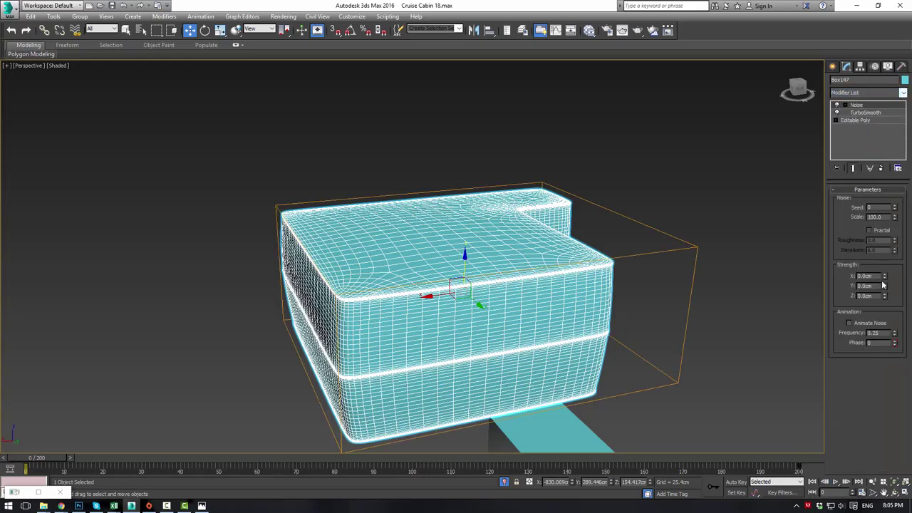
drag(891, 266, 903, 418)
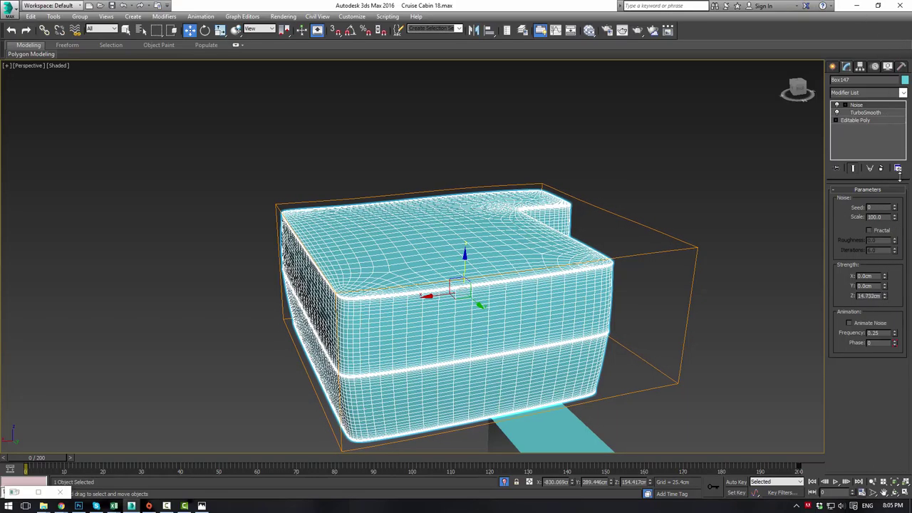
mouse_move(895, 218)
mouse_down()
mouse_move(892, 234)
mouse_move(895, 221)
mouse_up()
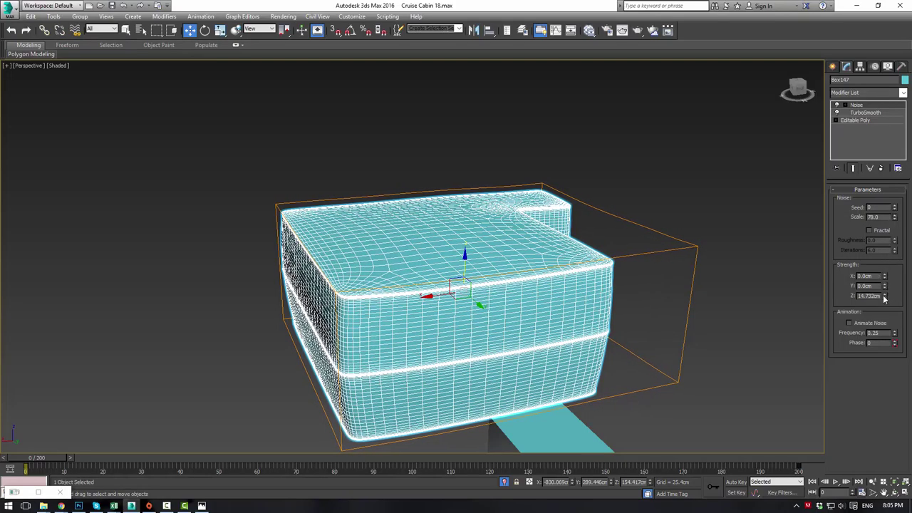
drag(884, 304, 881, 324)
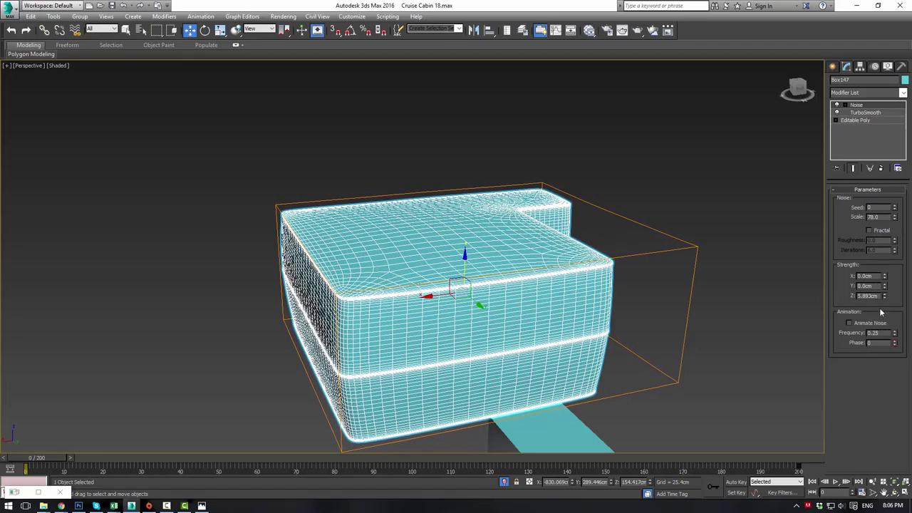
Set the cushion's Noise scale to 41.34 and inspect the surface with the cushion deselected
drag(895, 217, 891, 240)
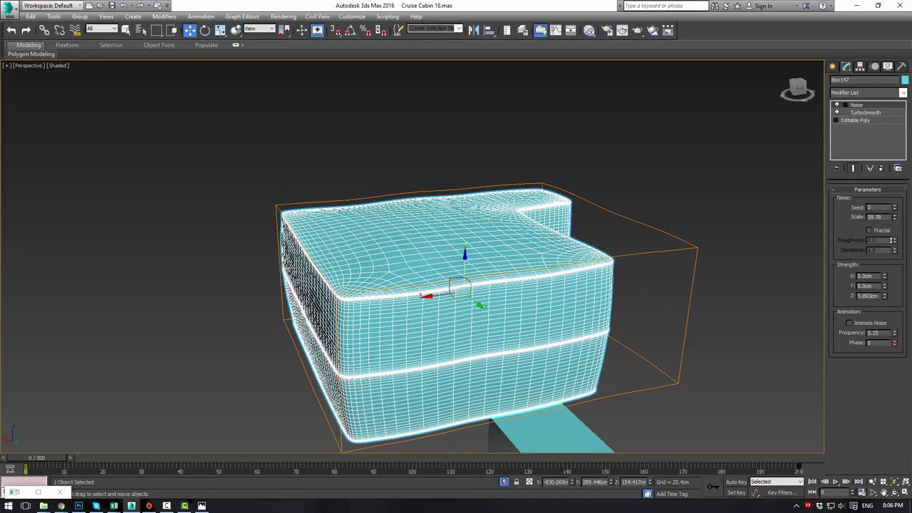
click(725, 150)
alt+middle_drag(724, 151, 640, 161)
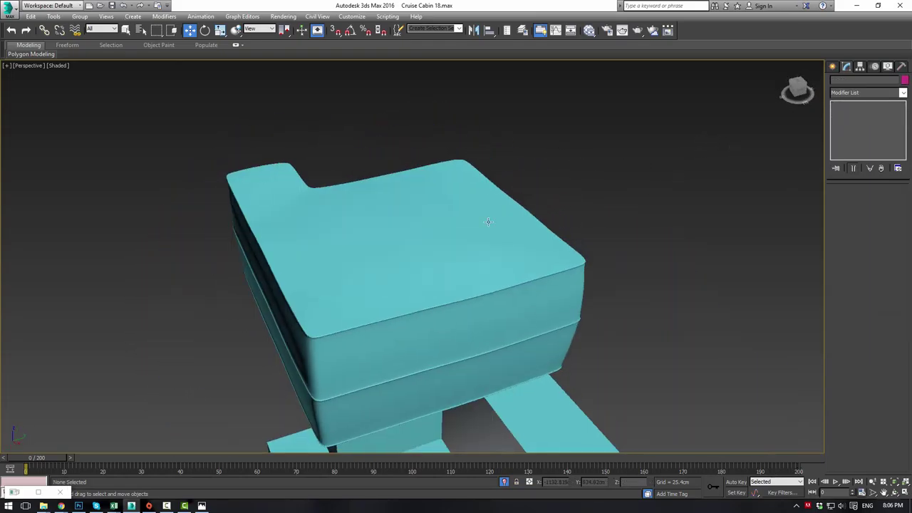
click(566, 265)
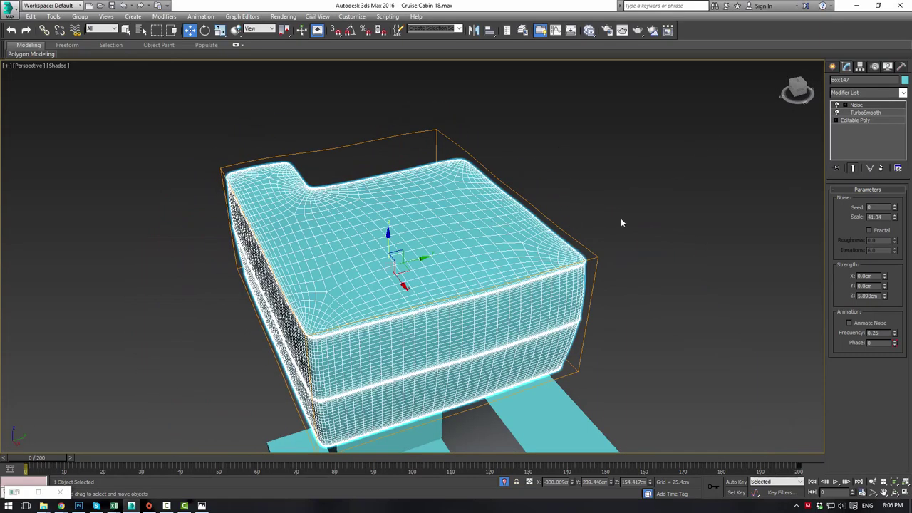
Set the cushion's Noise strength to X 3.658 cm, Y 2.286 cm and Z 2.357 cm, then view the cushion with the sofa
drag(885, 288, 873, 206)
click(701, 227)
alt+middle_drag(701, 226, 598, 214)
click(509, 247)
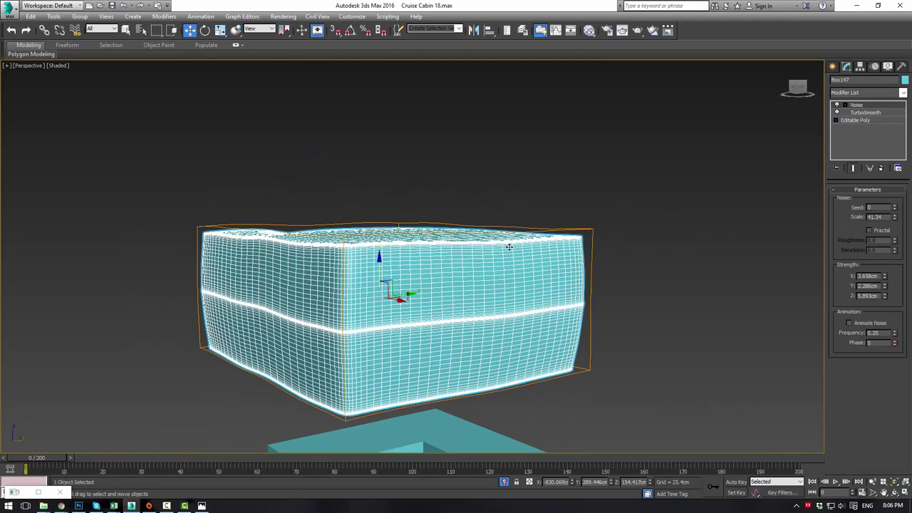
drag(883, 300, 874, 318)
click(699, 275)
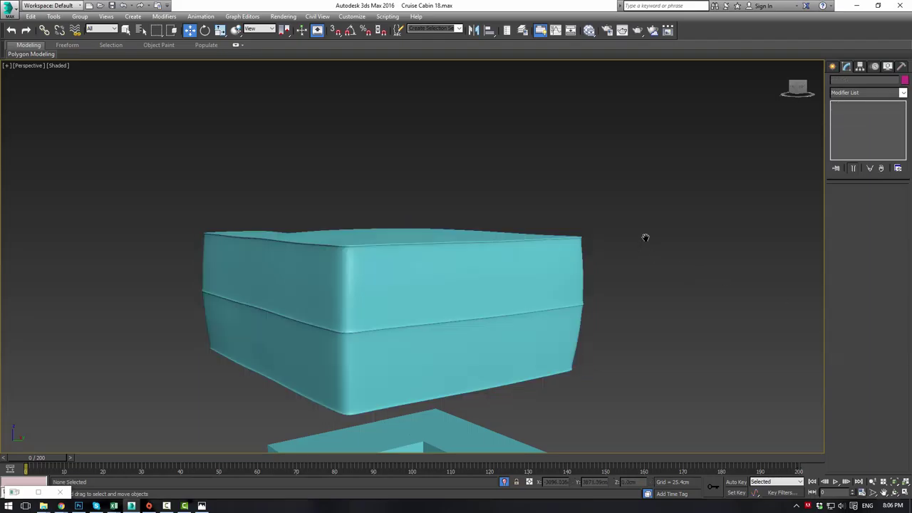
alt+middle_drag(645, 238, 618, 248)
alt+middle_drag(674, 264, 663, 153)
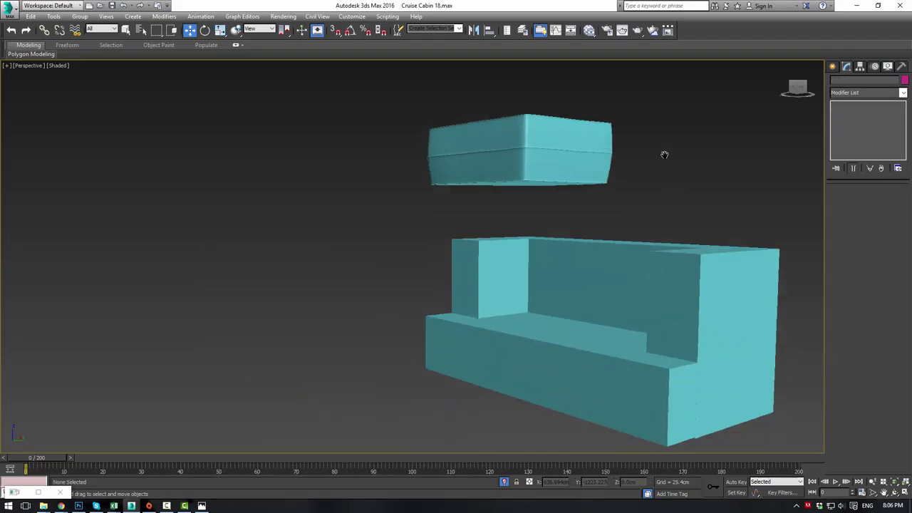
Lower the cushion about 491 cm along Z onto the sofa's seat position and delete the plain seat box there
click(561, 361)
click(521, 142)
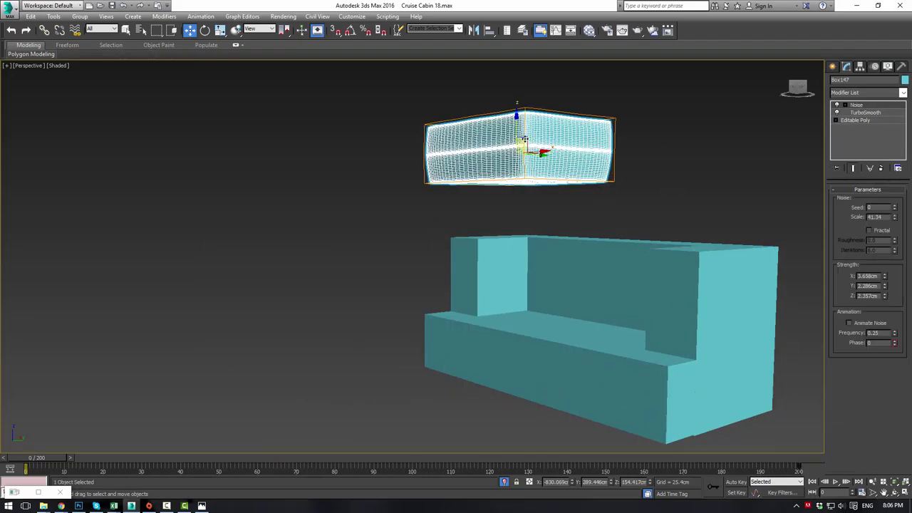
drag(516, 123, 492, 319)
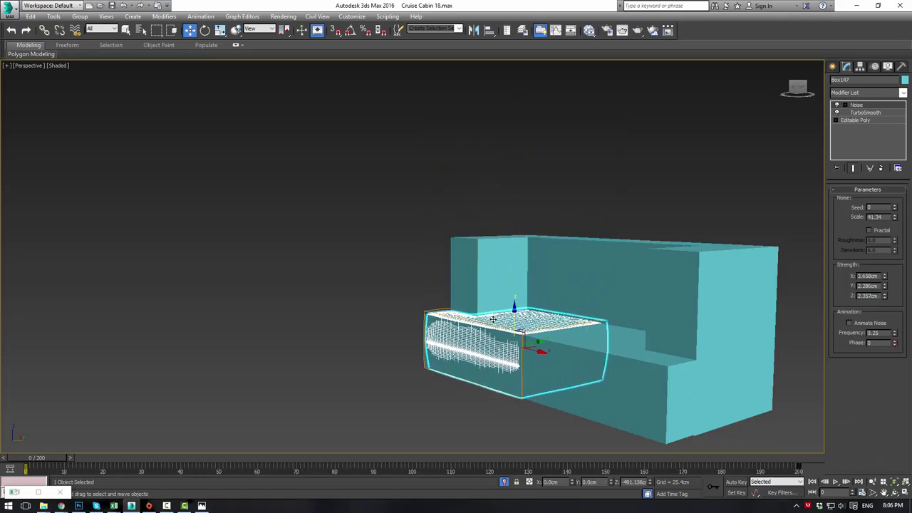
click(614, 370)
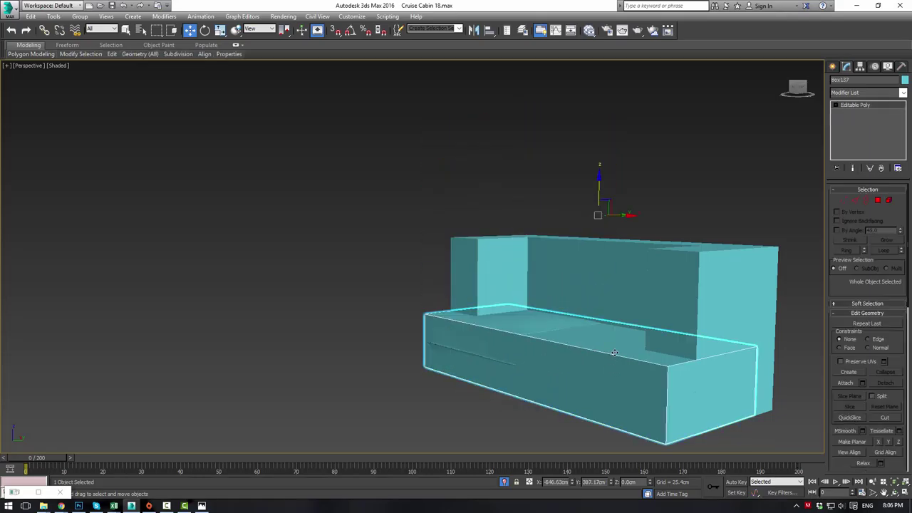
key(Delete)
Clone the cushion along X in the Top view as one independent copy
click(540, 339)
key(alt+w)
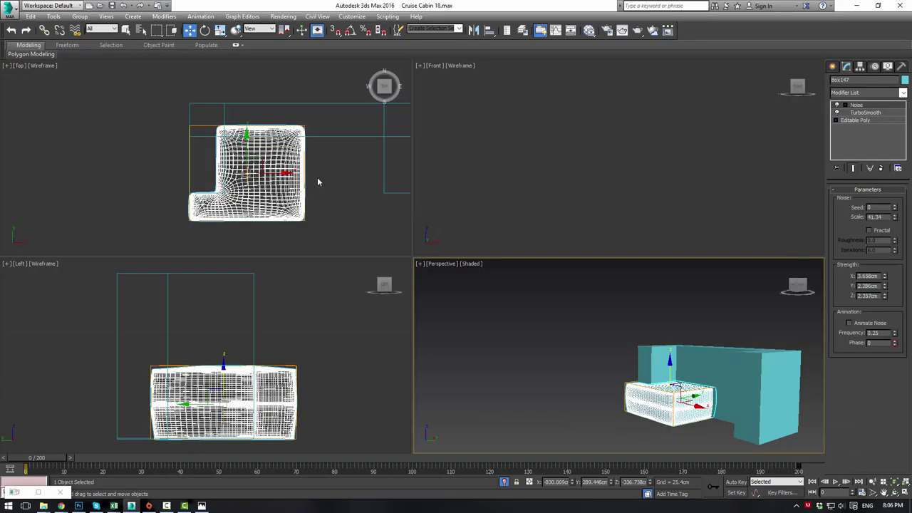
right_click(261, 177)
shift+drag(206, 171, 336, 171)
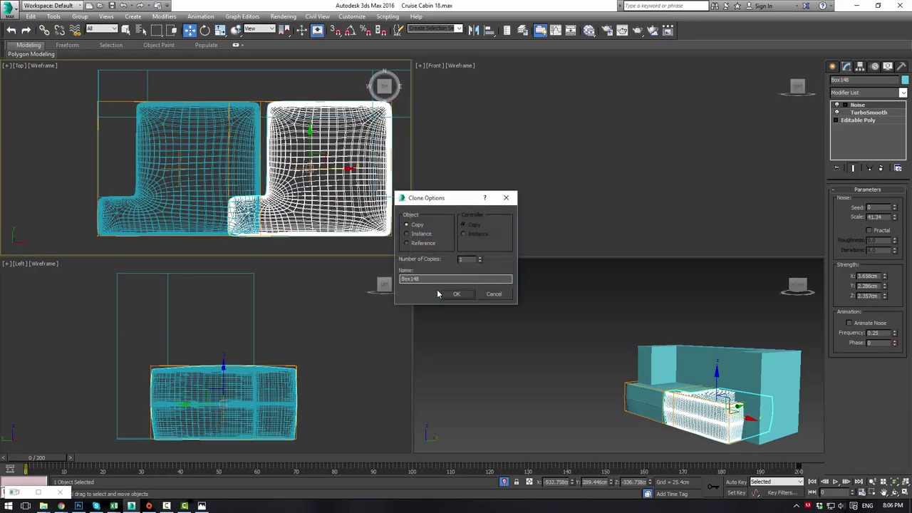
click(460, 292)
Mirror the copied cushion across the X axis without cloning and move it about 76.3 cm along X beside the original
click(473, 31)
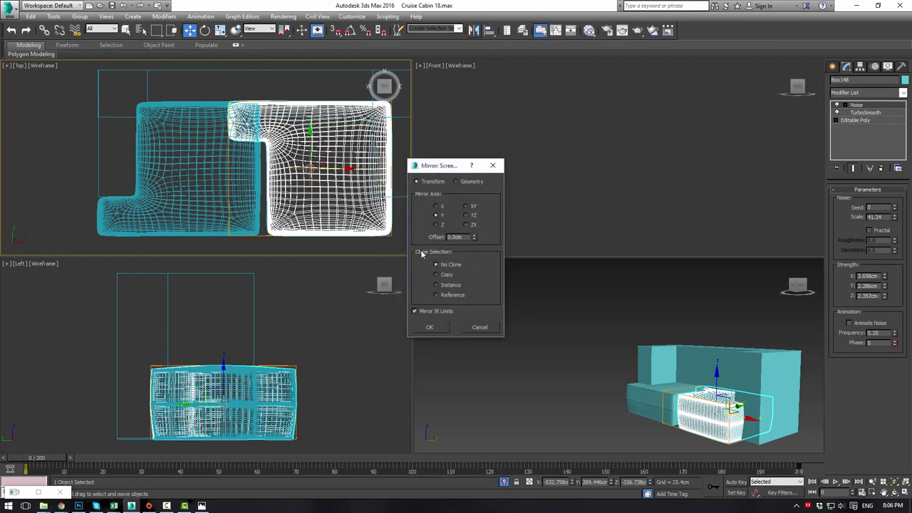
click(436, 206)
click(434, 326)
middle_drag(333, 181, 299, 161)
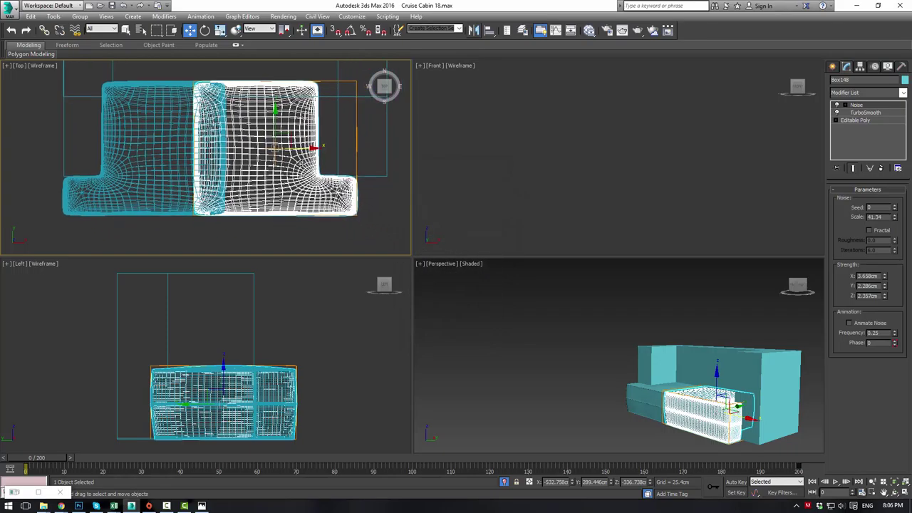
drag(305, 148, 340, 150)
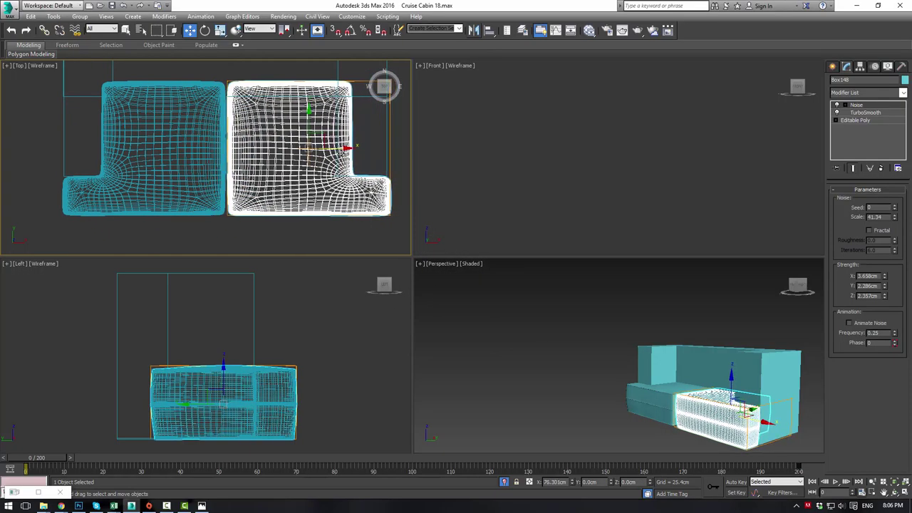
Examine the two cushions from several angles in the maximized Perspective view for gaps and fit against the sofa body
click(542, 351)
key(alt+w)
alt+middle_drag(578, 362, 676, 365)
scroll(375, 273, up, 4)
middle_drag(396, 272, 536, 269)
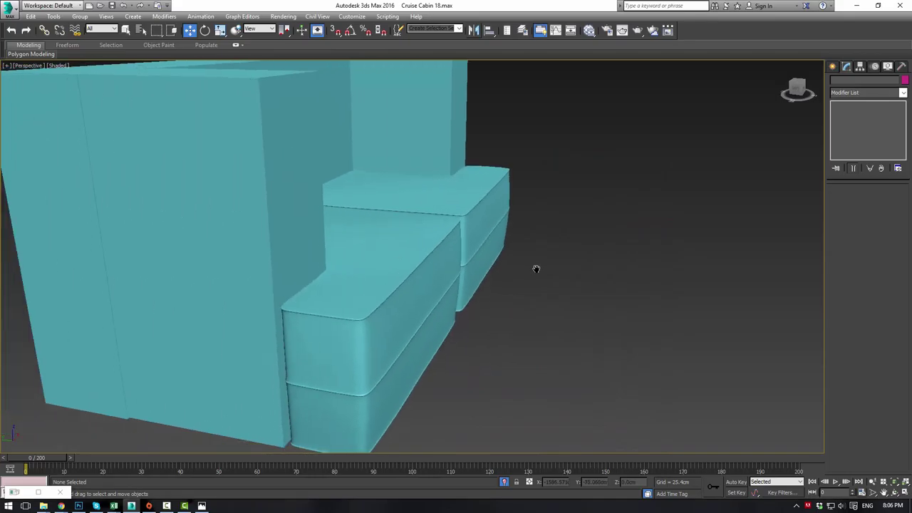
scroll(463, 279, up, 2)
scroll(463, 280, down, 3)
alt+middle_drag(472, 275, 385, 283)
In the original cushion's Editable Poly, grow an edge selection across its upper half and convert it to polygons
click(352, 298)
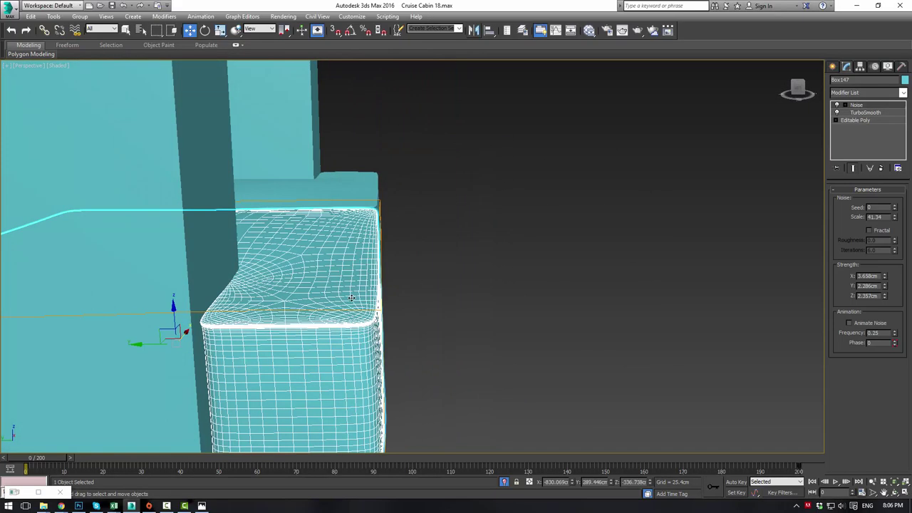
click(853, 121)
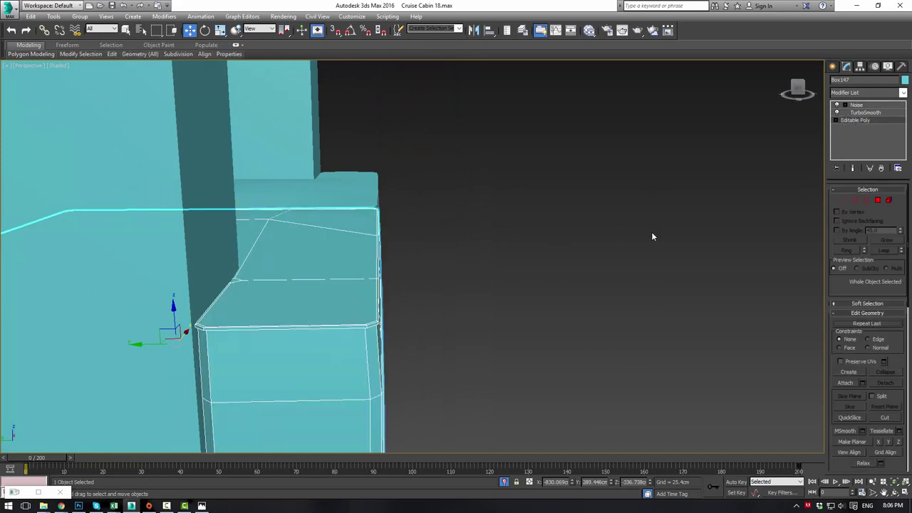
alt+middle_drag(652, 233, 500, 240)
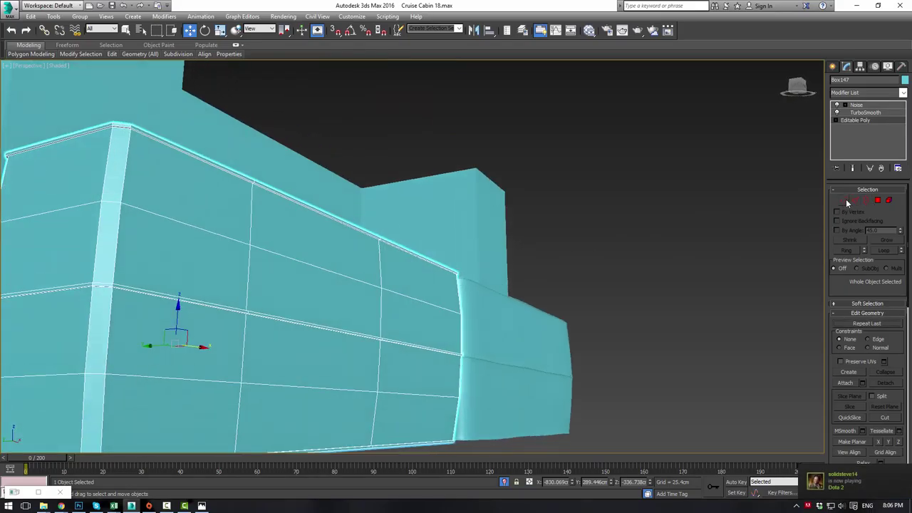
click(854, 202)
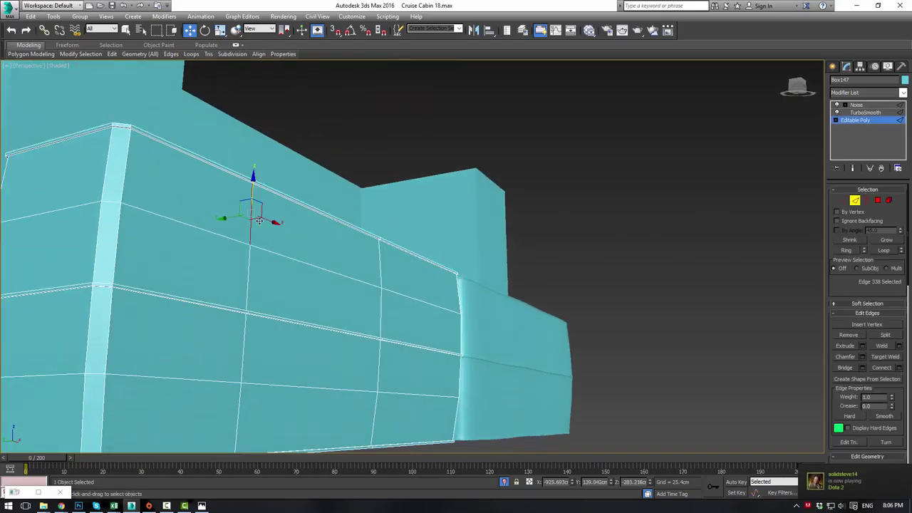
double_click(379, 255)
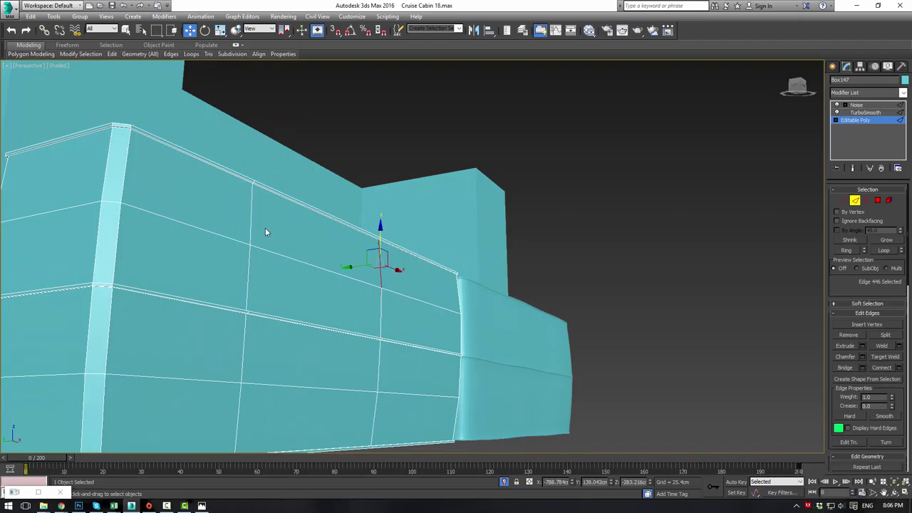
click(897, 243)
ctrl+click(878, 202)
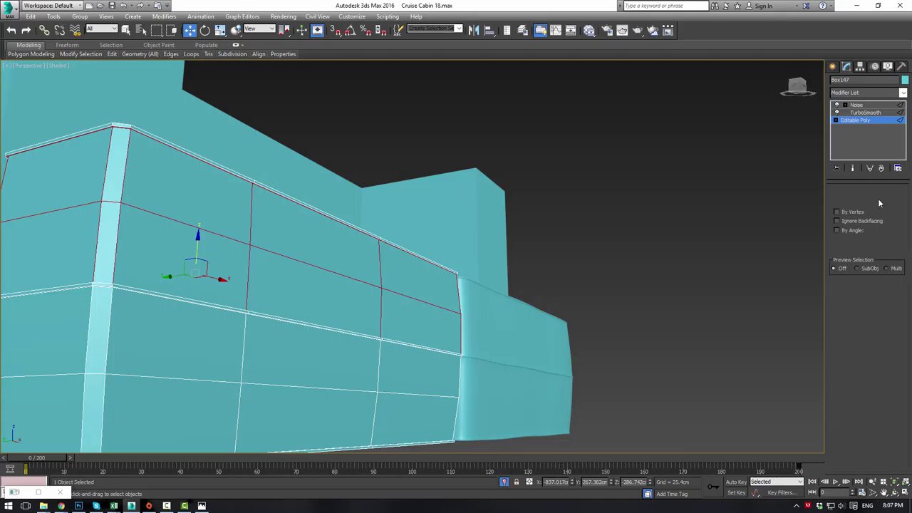
Remove the side polygons from the selection and move the remaining 18 top polygons down about 2.1 cm along Z
alt+middle_drag(477, 204, 157, 203)
scroll(344, 270, down, 3)
alt+drag(432, 269, 563, 246)
alt+middle_drag(456, 253, 485, 255)
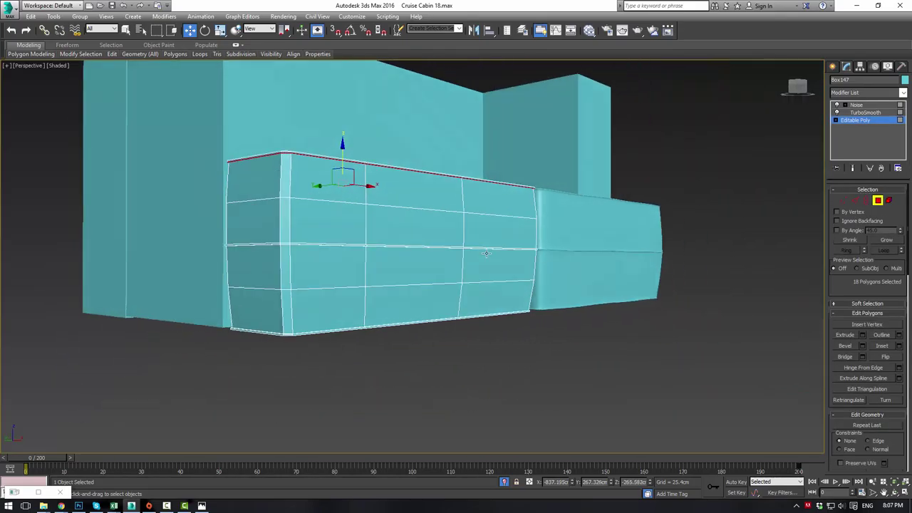
scroll(485, 255, up, 3)
drag(271, 121, 270, 124)
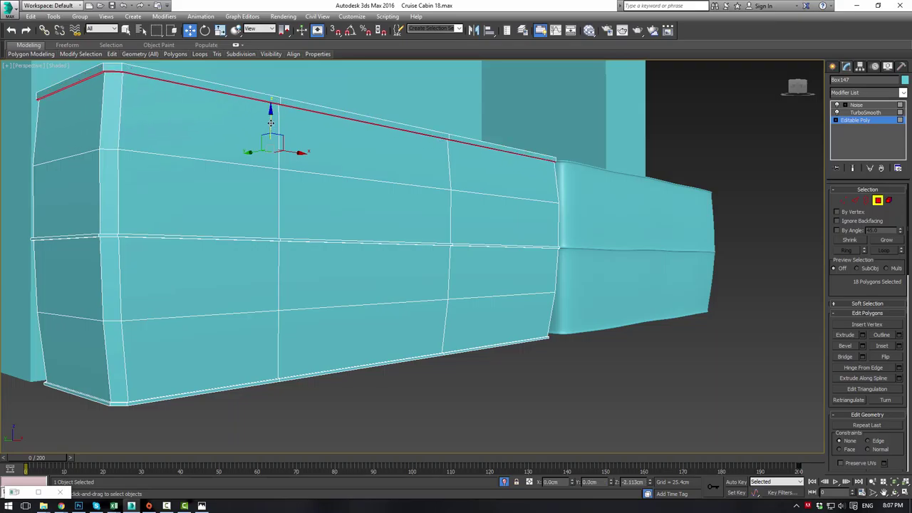
Return the original cushion to its Noise modifier and examine the lowered top and the joint between the cushions
click(861, 120)
click(858, 105)
click(718, 247)
alt+middle_drag(566, 240, 466, 242)
click(467, 241)
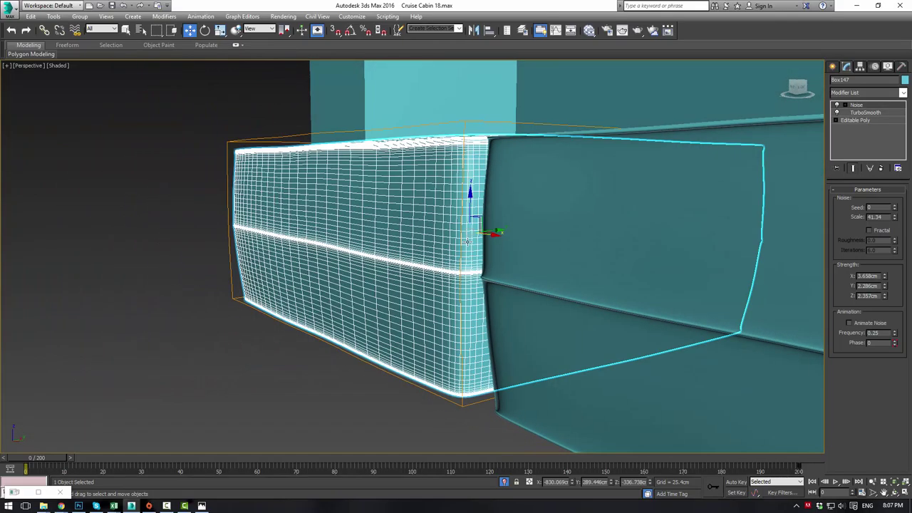
click(245, 313)
alt+middle_drag(251, 188, 391, 215)
scroll(391, 215, down, 5)
In wireframe display, select the eight large polygons forming the original cushion's top face at its Editable Poly level
click(411, 209)
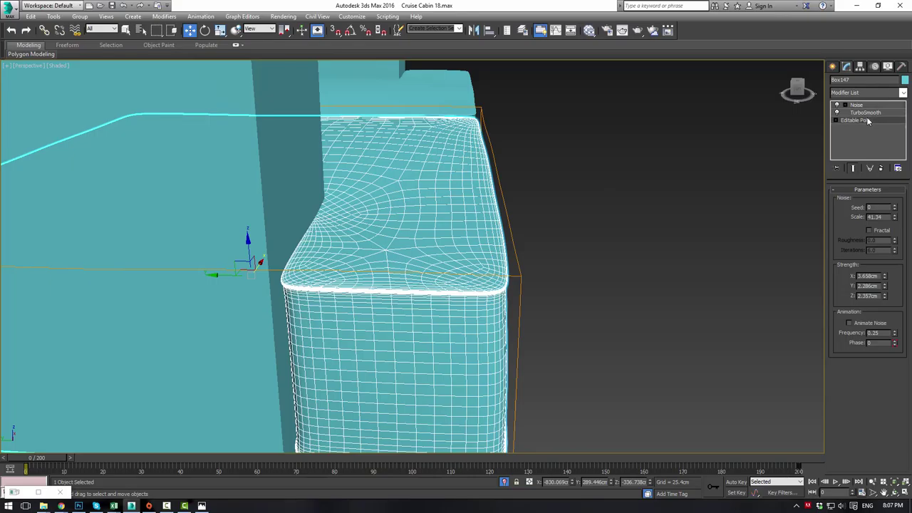
click(859, 120)
alt+middle_drag(669, 148, 643, 155)
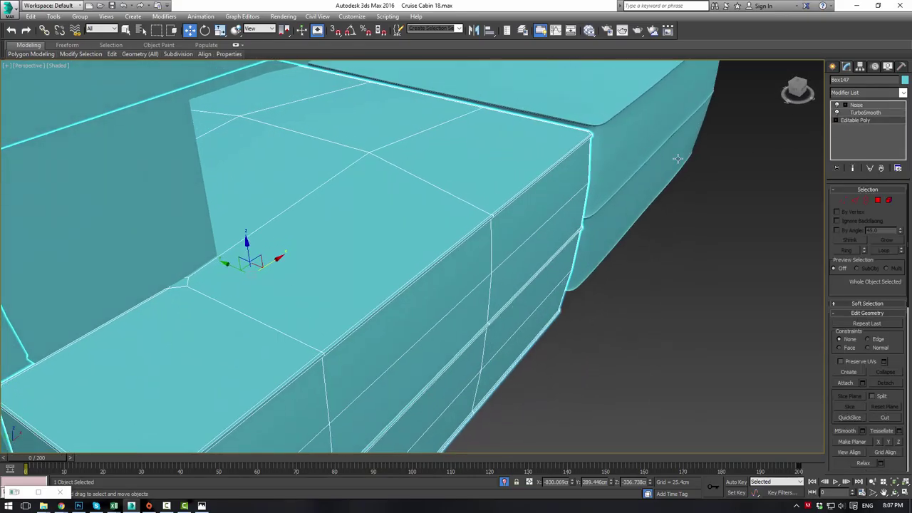
click(879, 201)
alt+middle_drag(478, 175, 424, 163)
scroll(439, 175, down, 4)
key(F3)
click(423, 163)
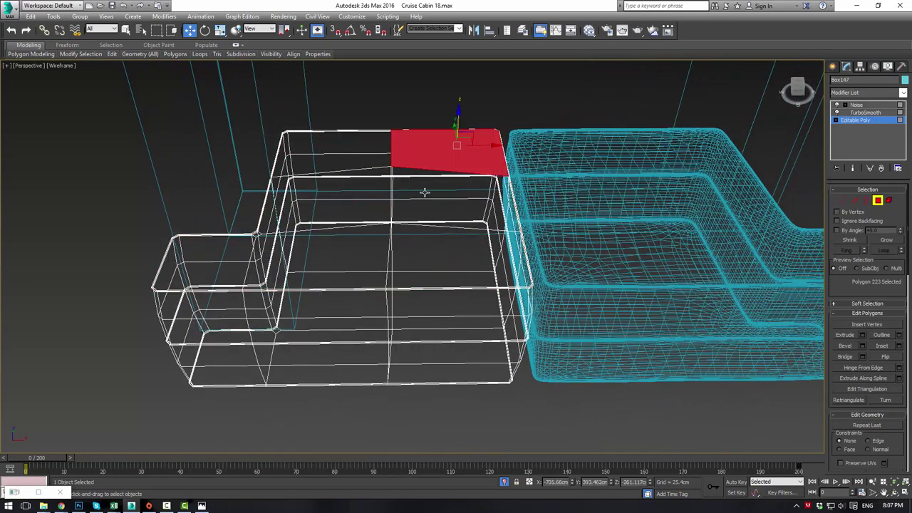
ctrl+click(442, 201)
ctrl+click(335, 154)
ctrl+click(329, 201)
ctrl+click(408, 248)
ctrl+click(336, 248)
ctrl+click(251, 237)
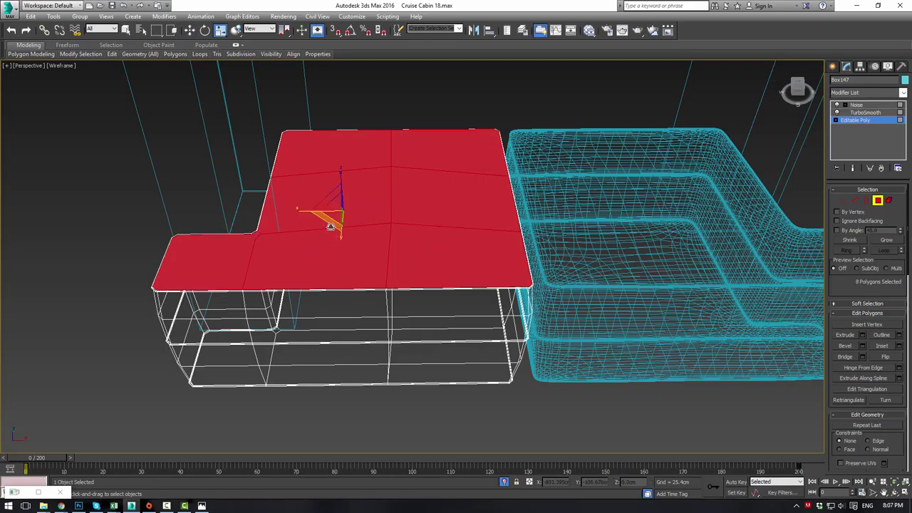
Scale the top polygons to 93% in X and Y, and shift the narrow arm's end polygon about -6.7 cm X and -6.6 cm Y
drag(330, 226, 333, 223)
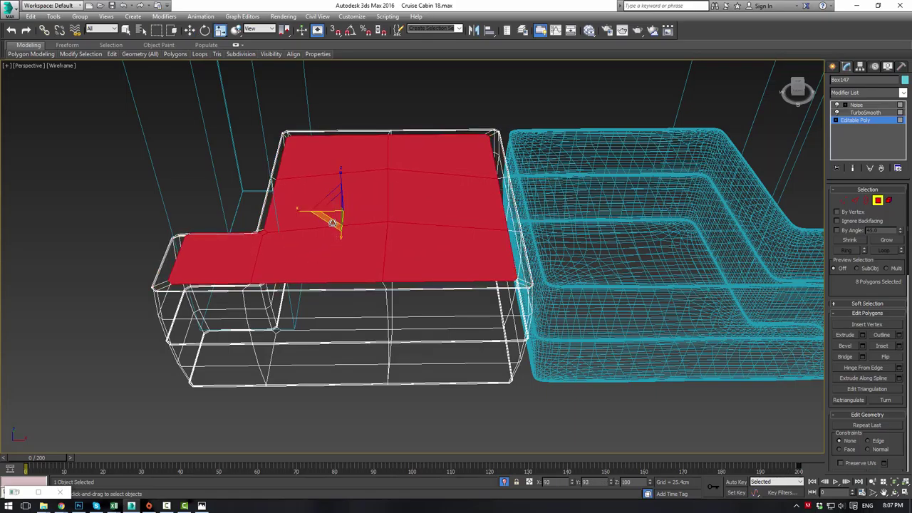
alt+middle_drag(305, 227, 317, 264)
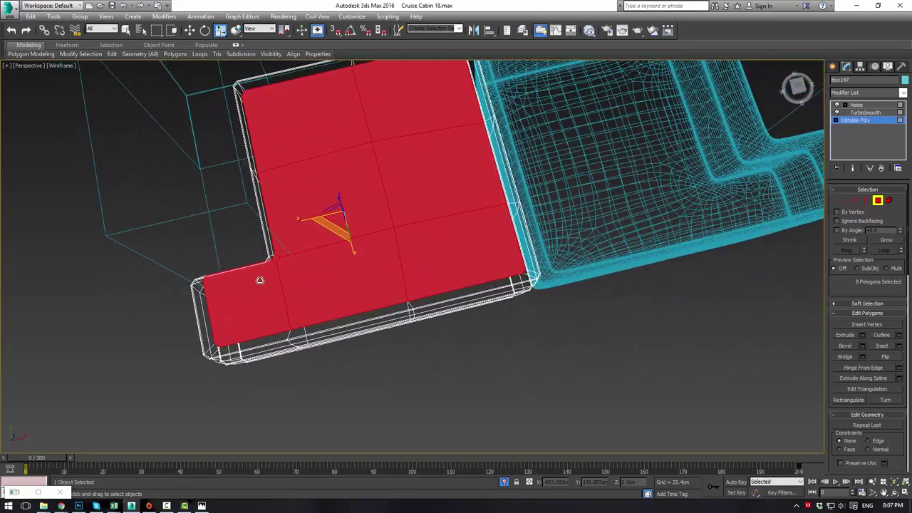
click(260, 280)
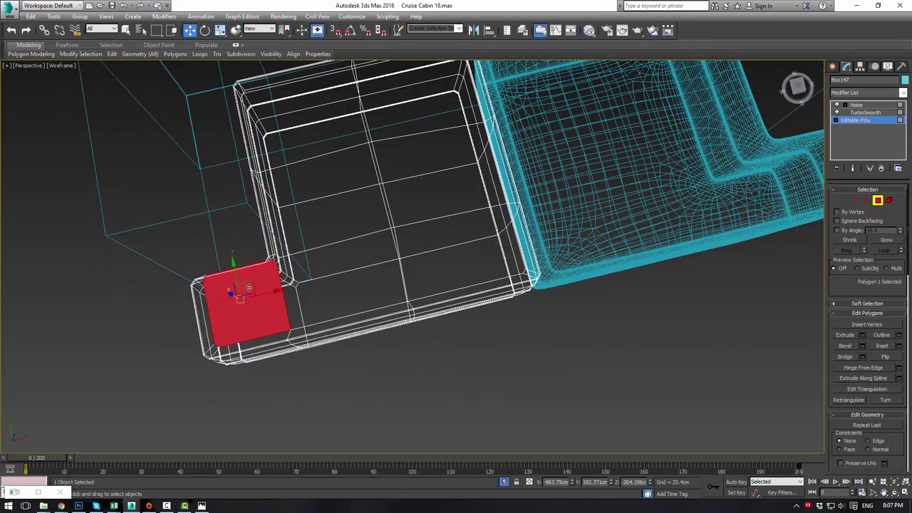
drag(249, 287, 234, 276)
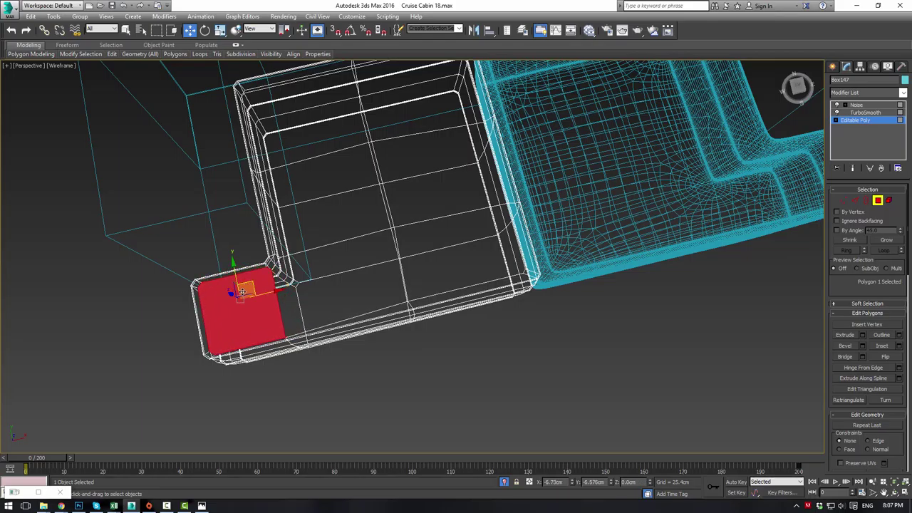
click(306, 276)
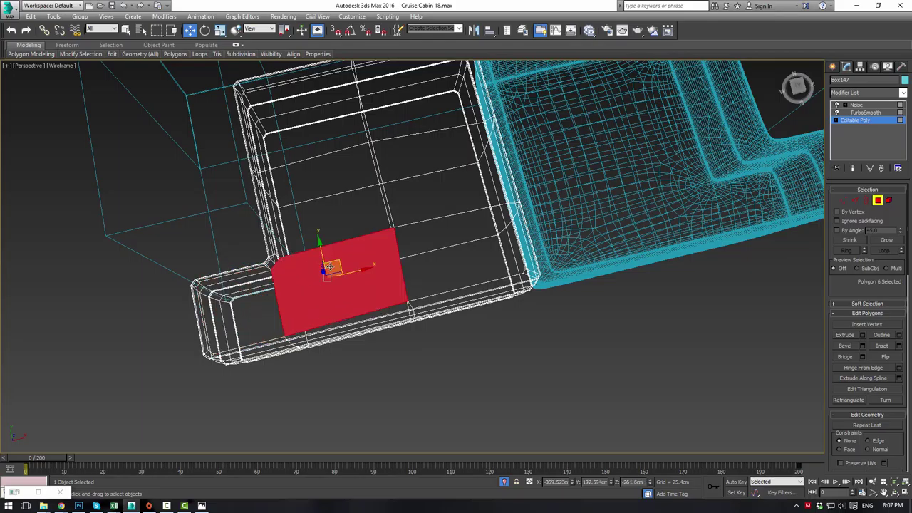
Return to the Noise modifier, restore shaded display and deselect the original cushion to examine its reshaped top
click(858, 121)
click(856, 105)
click(575, 339)
key(F3)
mouse_move(449, 269)
alt+middle_down()
mouse_move(461, 202)
mouse_move(496, 204)
mouse_move(449, 186)
mouse_move(380, 195)
mouse_move(446, 221)
alt+middle_up()
click(446, 222)
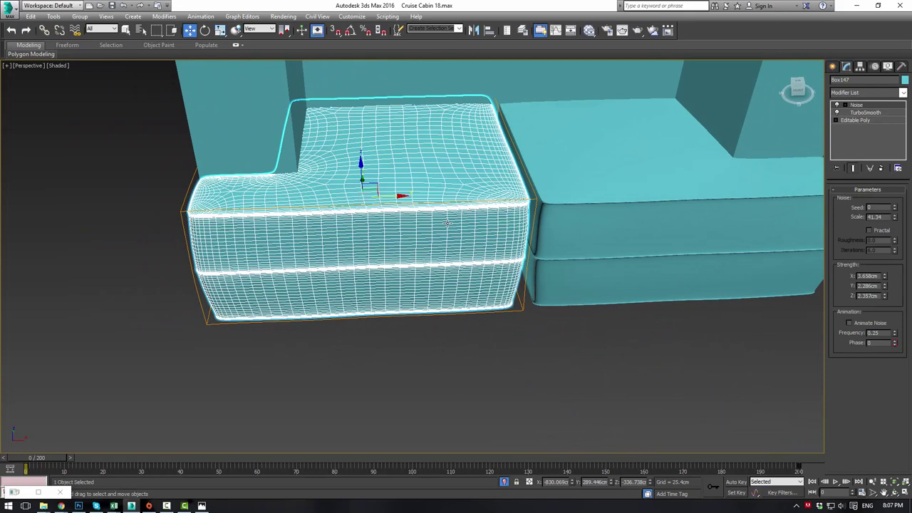
click(426, 354)
alt+middle_drag(425, 353, 474, 311)
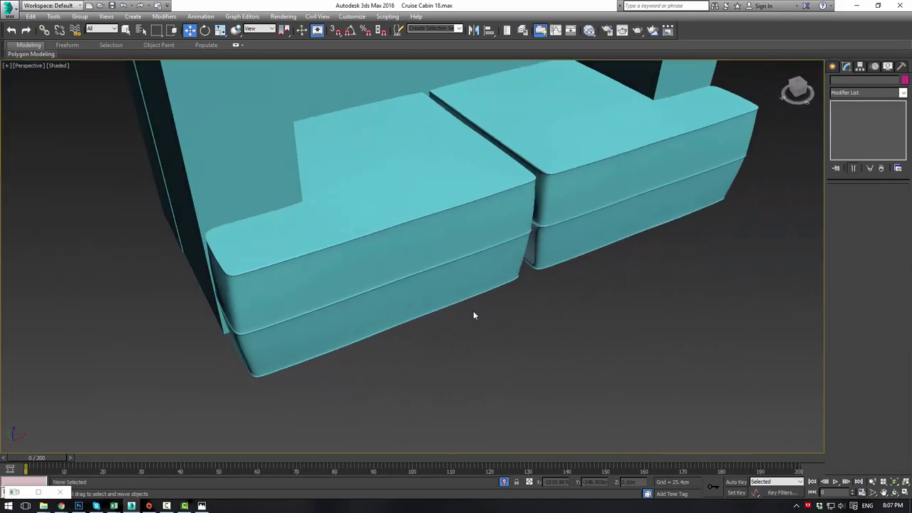
Move the mirrored cushion slightly along X toward the original cushion to narrow the gap between them
click(472, 287)
click(534, 319)
alt+middle_drag(548, 319, 539, 350)
click(495, 249)
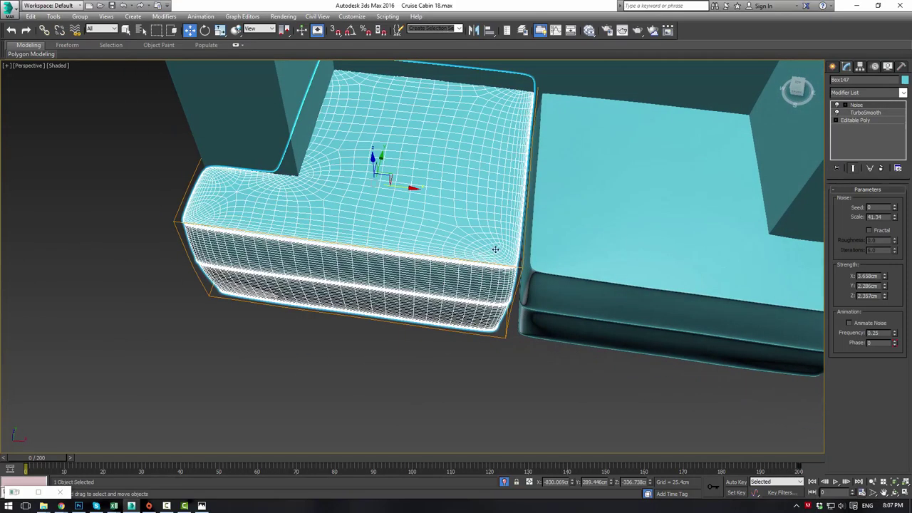
alt+middle_drag(495, 249, 493, 300)
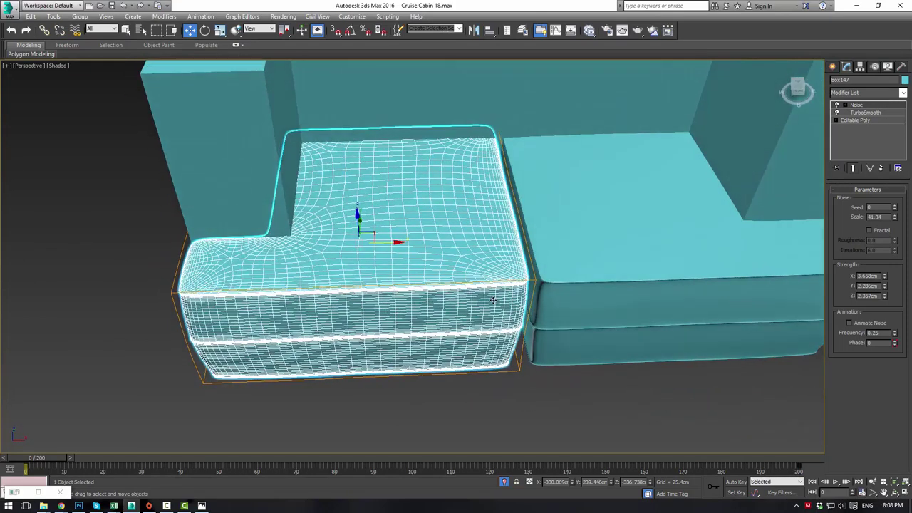
key(alt+w)
click(282, 197)
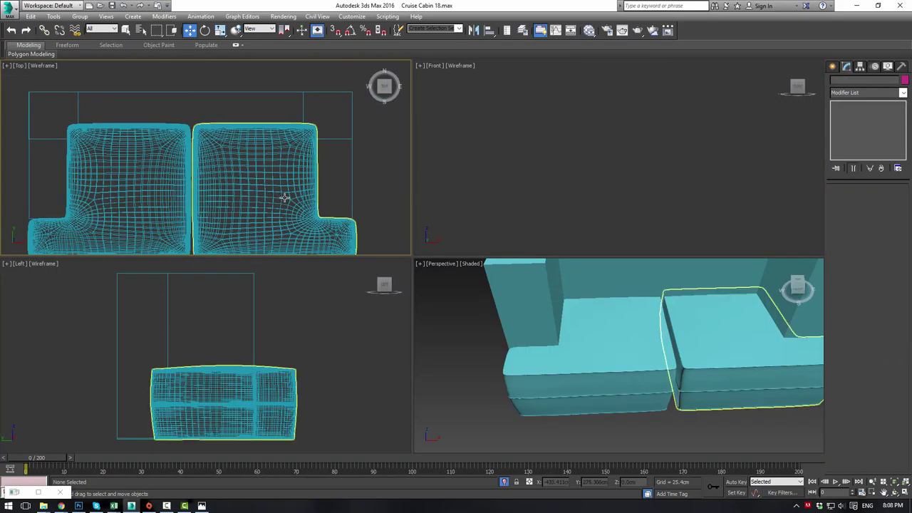
drag(310, 191, 307, 190)
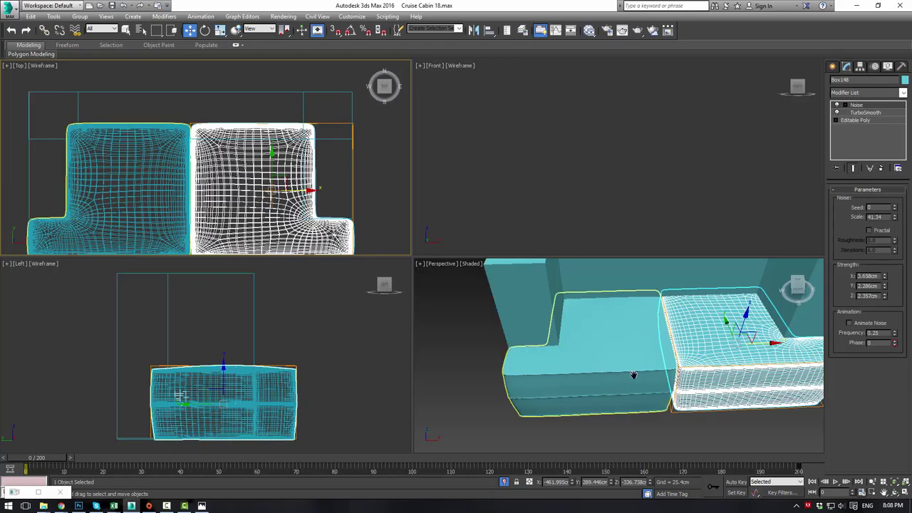
Select the original cushion and open its Editable Poly vertices for editing, facing the side that meets the mirrored cushion
alt+middle_drag(633, 375, 532, 378)
click(531, 378)
alt+middle_drag(666, 369, 623, 373)
key(alt+w)
alt+middle_drag(583, 337, 491, 285)
click(491, 285)
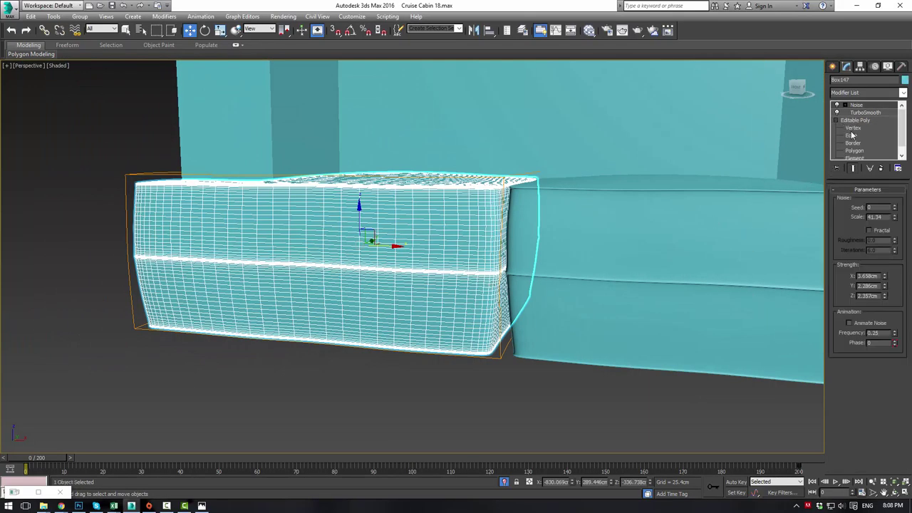
click(853, 136)
mouse_move(519, 316)
alt+middle_down()
mouse_move(534, 291)
mouse_move(530, 314)
alt+middle_up()
key(1)
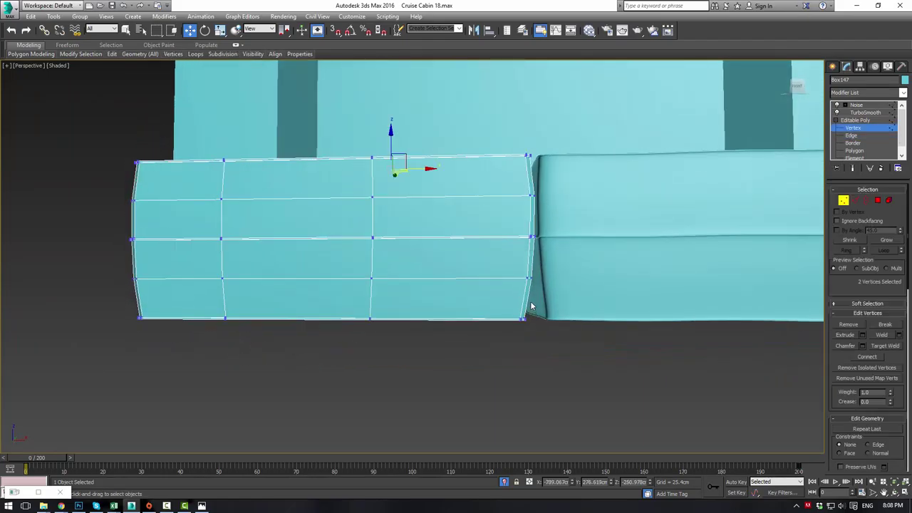
In the front view, straighten the original cushion's inner side by moving its lower corner vertices about 8.2 cm in X, and return to Noise
key(alt+w)
middle_drag(470, 203, 544, 171)
middle_drag(579, 203, 627, 213)
scroll(651, 158, up, 6)
scroll(627, 214, up, 4)
middle_drag(471, 169, 562, 188)
scroll(513, 128, up, 2)
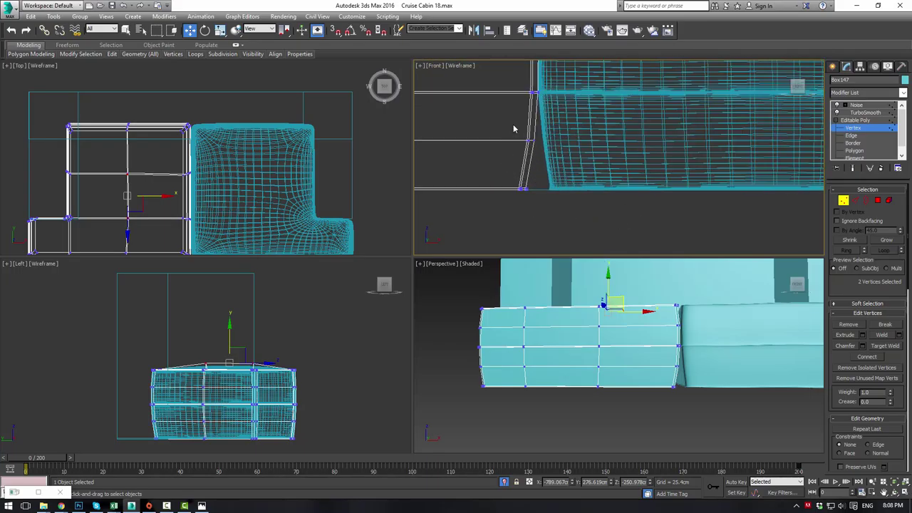
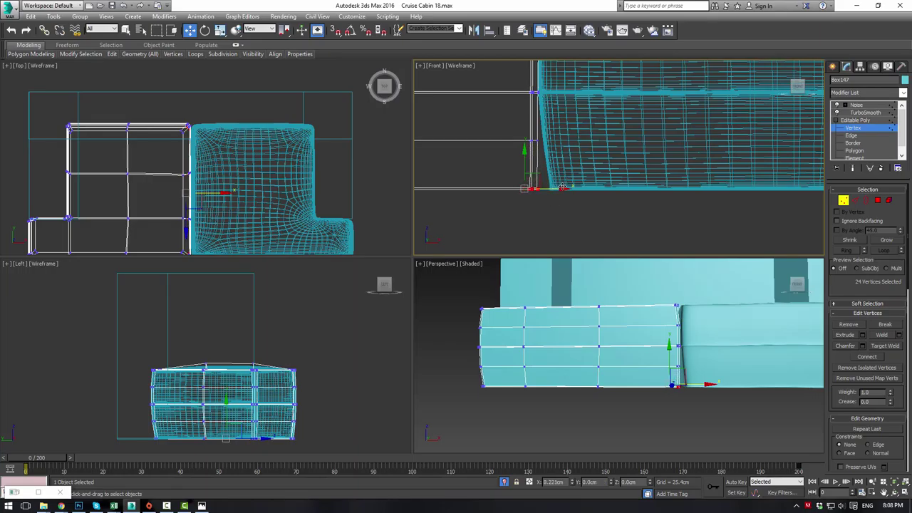
click(863, 124)
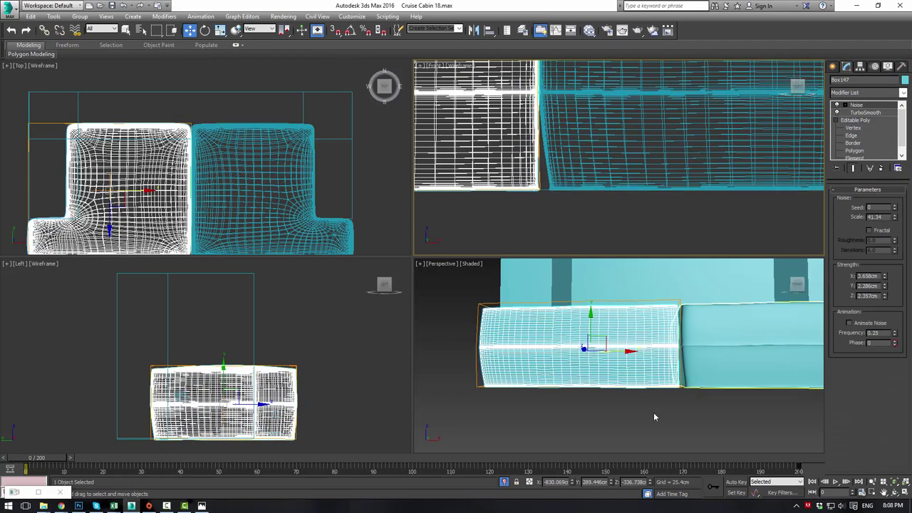
Delete the old mirrored cushion and clone the reshaped original about 183 cm along X
click(654, 412)
click(739, 323)
key(Delete)
scroll(616, 187, down, 5)
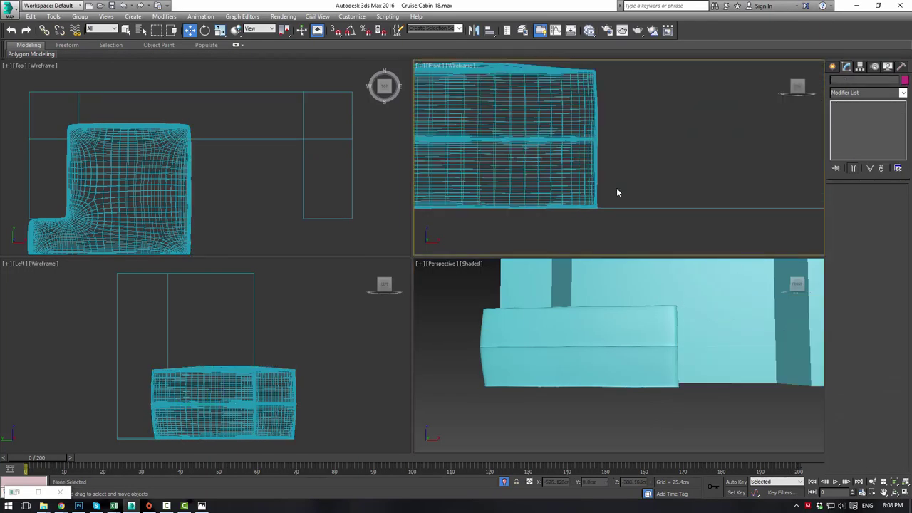
click(632, 191)
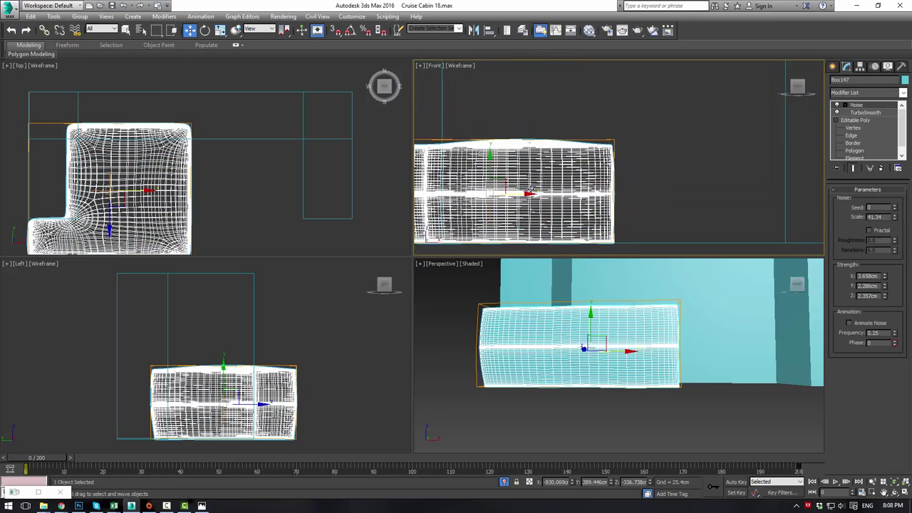
shift+drag(629, 198, 725, 198)
click(457, 293)
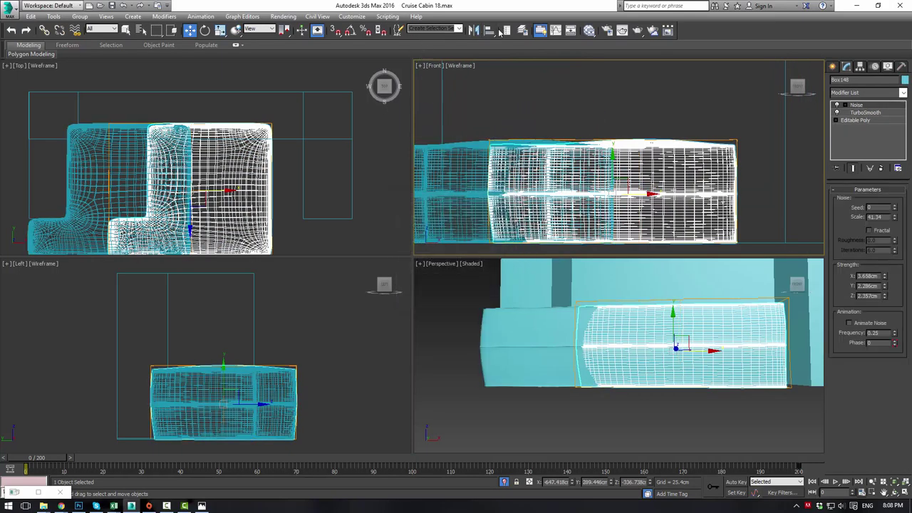
Mirror the cloned cushion so its arm faces outward, and move it along X to sit beside the original
click(472, 32)
click(435, 328)
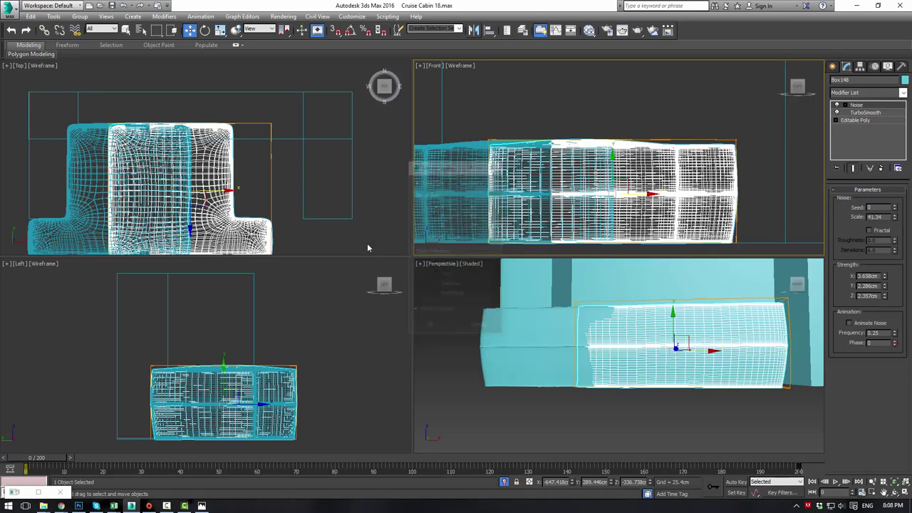
middle_drag(221, 180, 231, 110)
drag(247, 118, 331, 118)
click(595, 406)
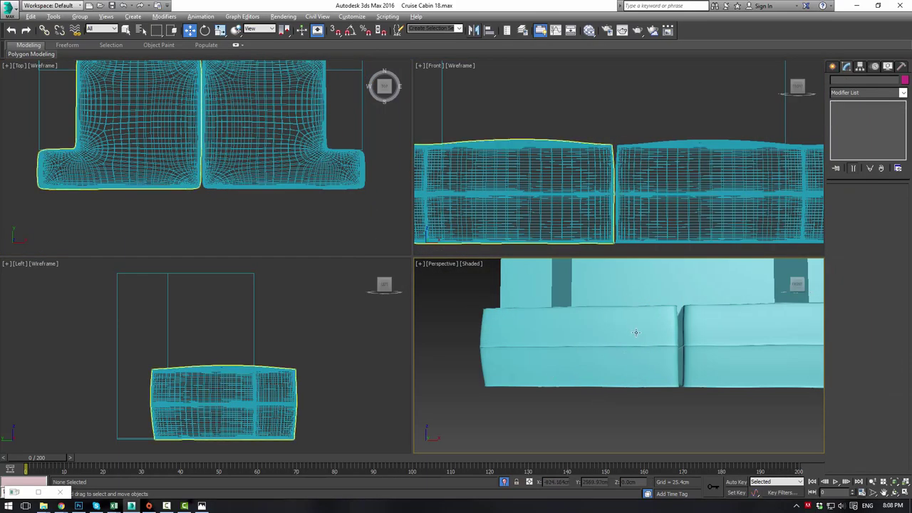
Move the mirrored cushion about -5.4 cm in X to close the gap at the joint, and deselect it
alt+middle_drag(595, 406, 553, 379)
key(alt+w)
middle_drag(539, 258, 470, 314)
click(538, 281)
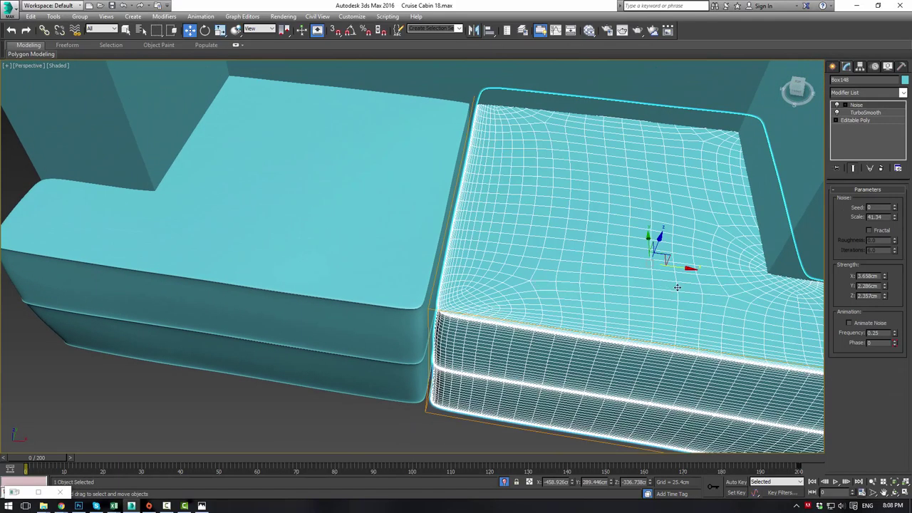
drag(679, 268, 672, 268)
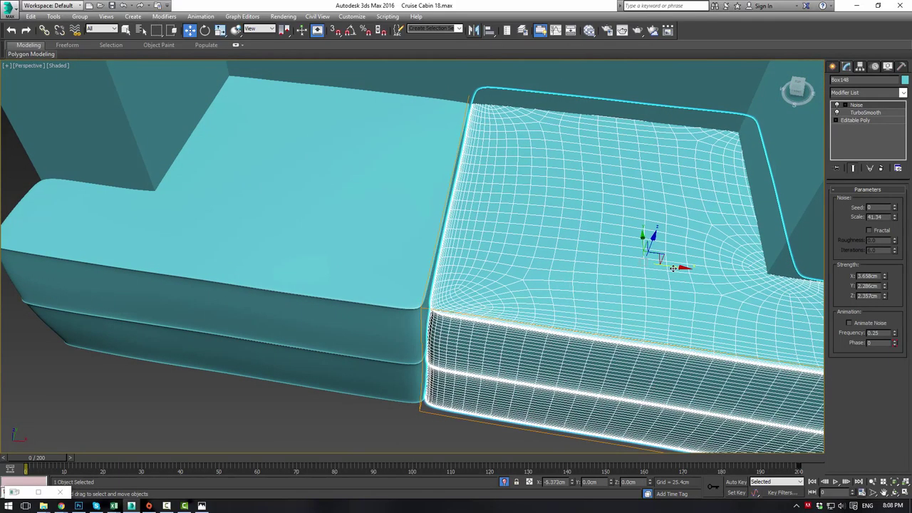
click(440, 430)
alt+middle_drag(440, 421, 442, 381)
scroll(462, 339, down, 5)
Set the mirrored cushion's Noise seed to 1 and deselect it
click(463, 339)
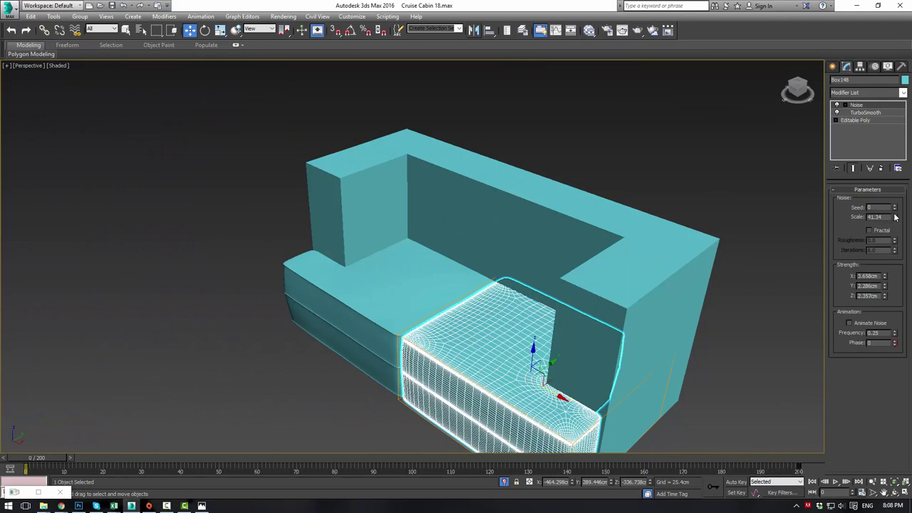
click(896, 206)
click(641, 128)
alt+middle_drag(642, 128, 426, 278)
Set the original cushion's TurboSmooth iterations to 4 and return to its Noise modifier
click(425, 277)
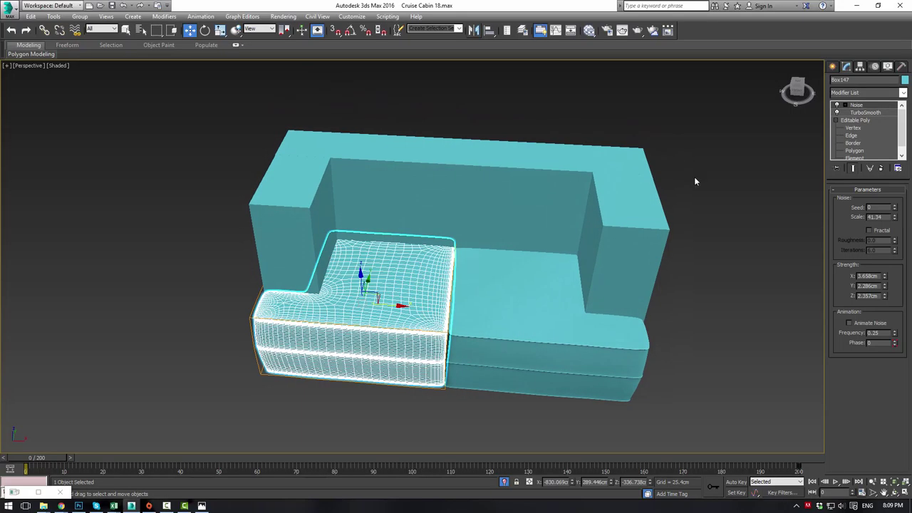
click(865, 112)
click(899, 203)
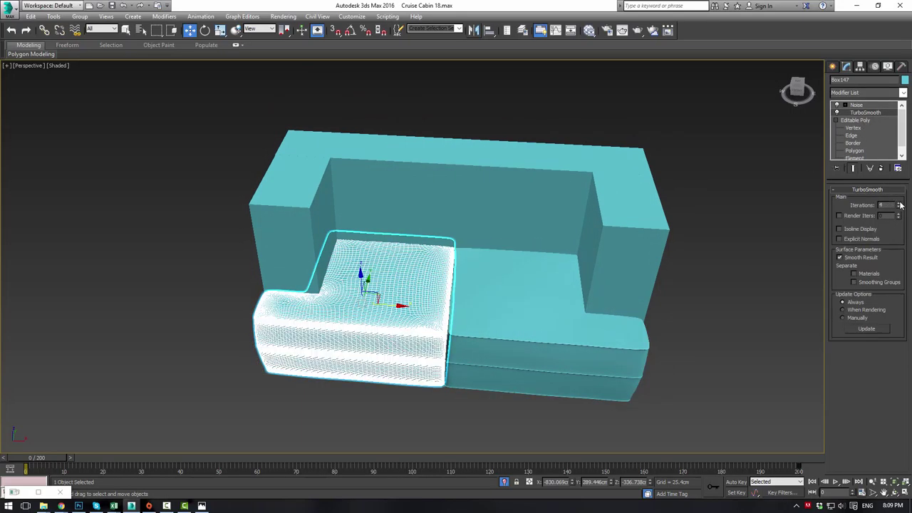
click(860, 121)
click(859, 106)
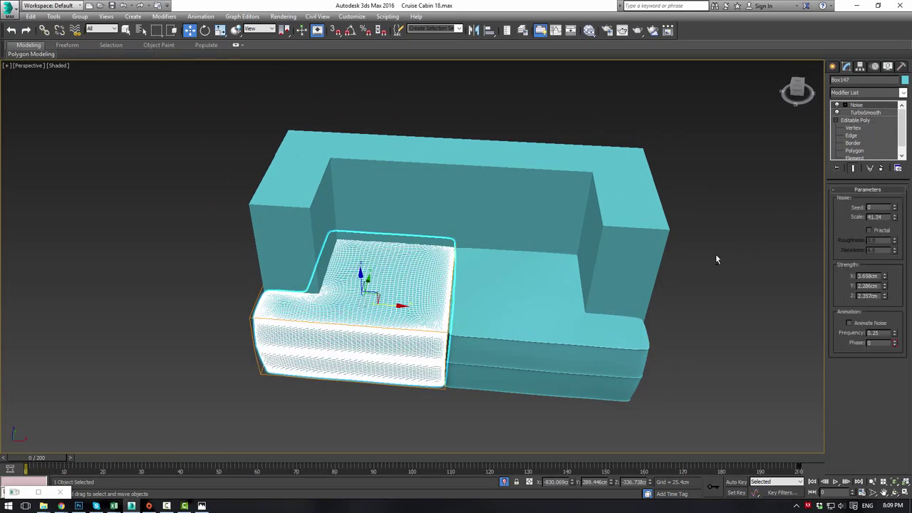
Set the original cushion's Noise strength to -1.93 cm in Y and 5.583 cm in Z, and view the result
alt+middle_drag(716, 256, 793, 273)
drag(882, 340, 866, 408)
drag(885, 299, 859, 235)
click(728, 271)
alt+middle_drag(729, 270, 525, 261)
Set the original cushion's Noise strength in Y to 14.783 cm and check the wavier front
click(517, 263)
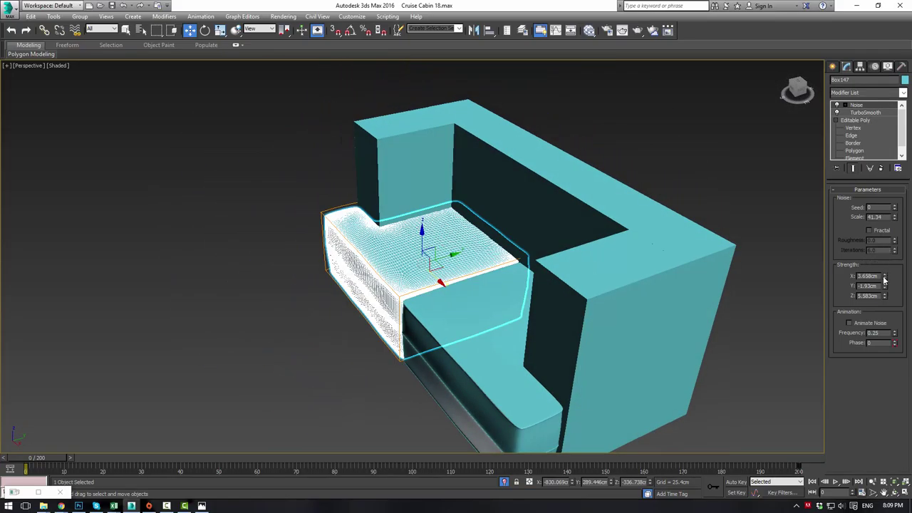
drag(885, 286, 836, 463)
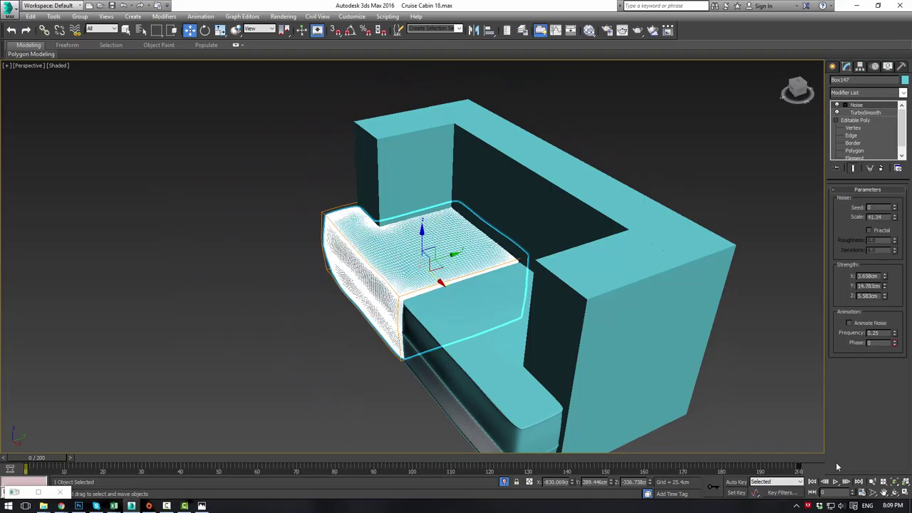
click(285, 377)
alt+middle_drag(285, 380, 334, 386)
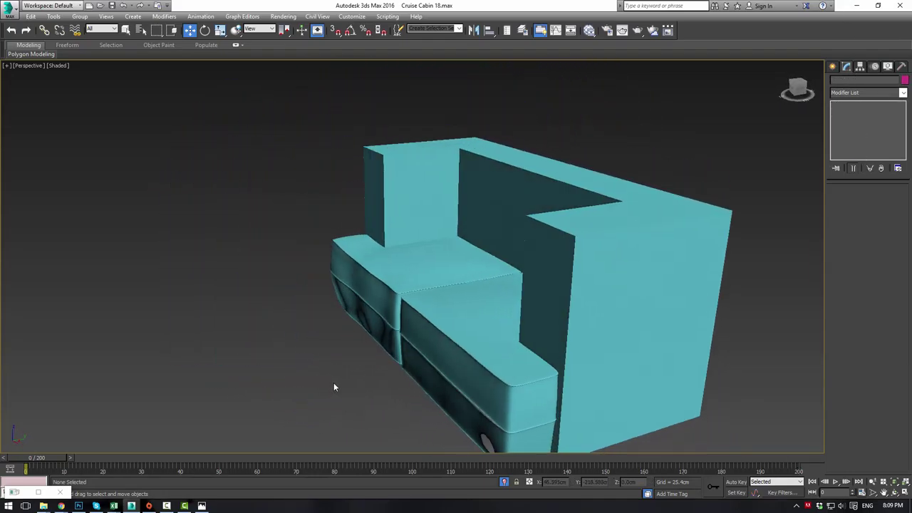
key(ctrl+z)
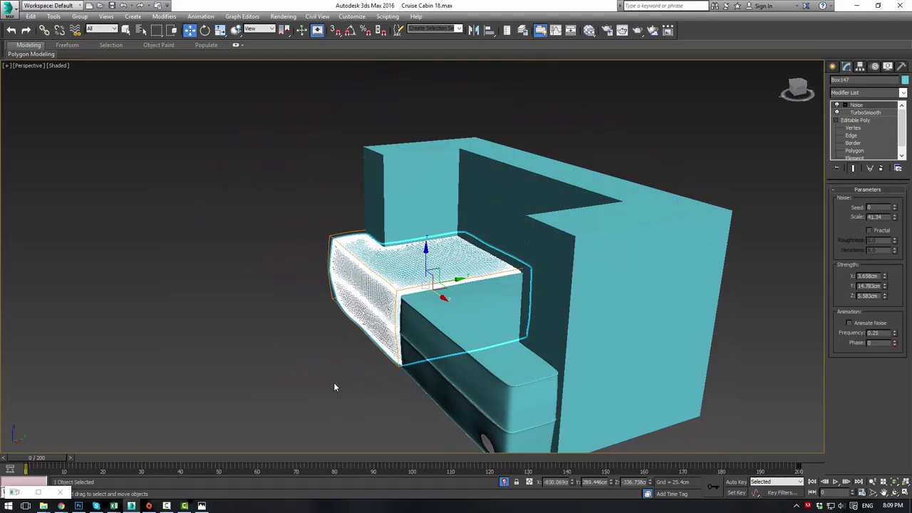
Set the mirrored cushion's TurboSmooth iterations to 4 and return to its Noise modifier
click(494, 347)
click(873, 113)
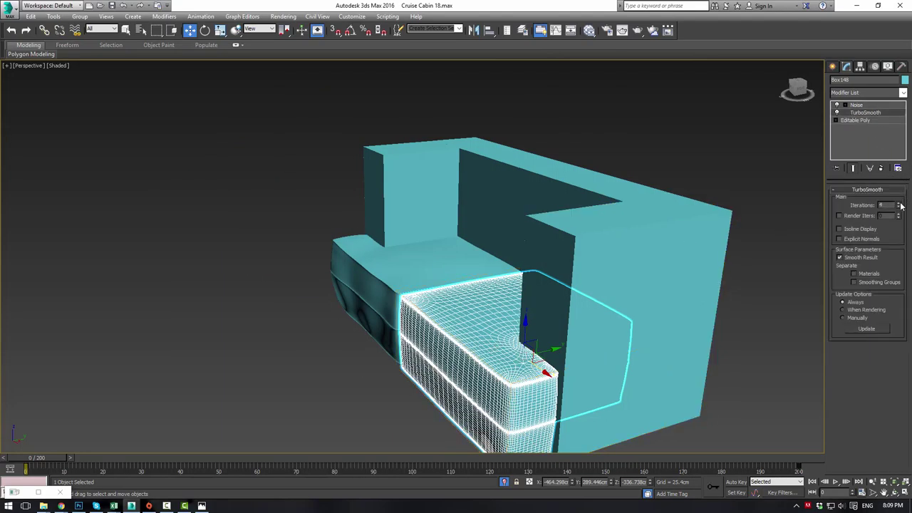
click(899, 204)
click(856, 105)
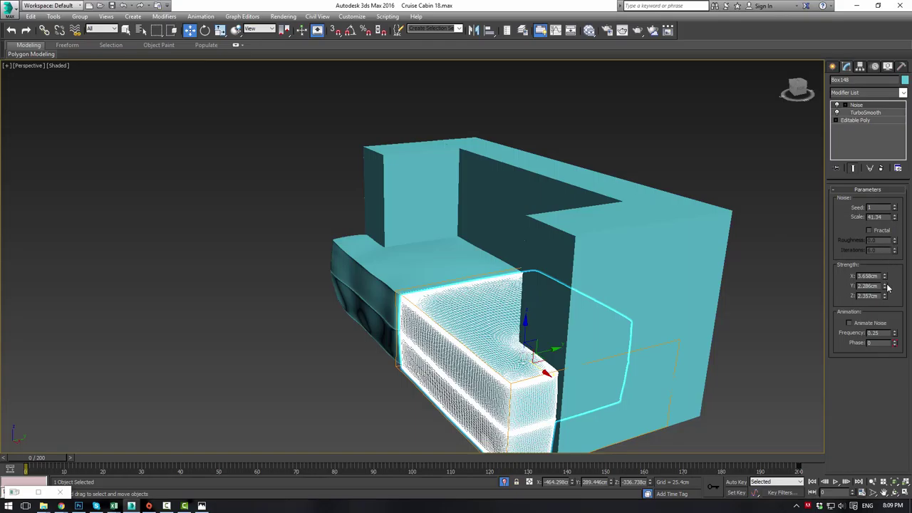
Following the original cushion's Noise values, set the mirrored cushion's strength to 5 cm in Z and 14 cm in Y, and deselect it
drag(884, 295, 886, 157)
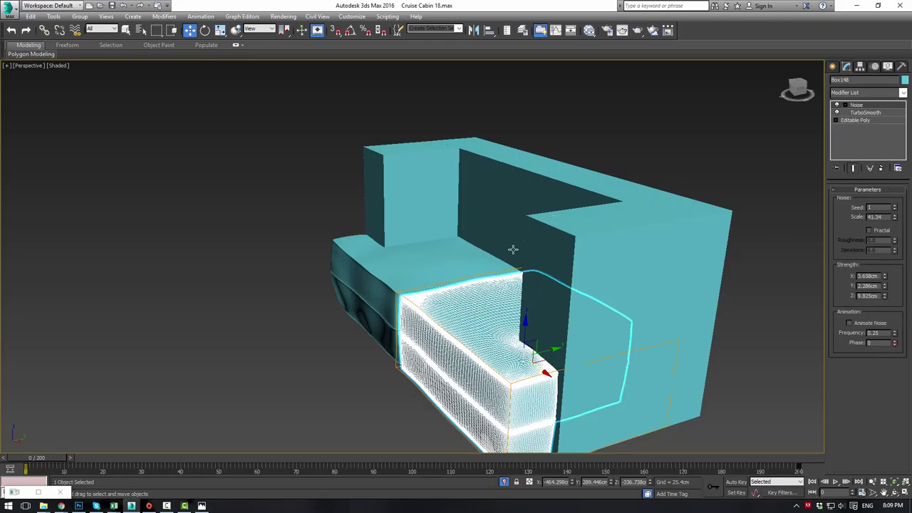
click(459, 261)
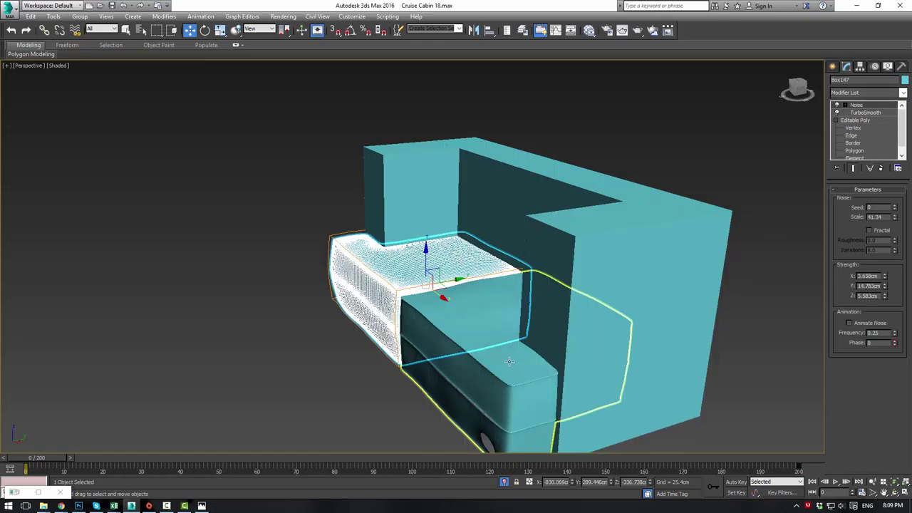
click(657, 330)
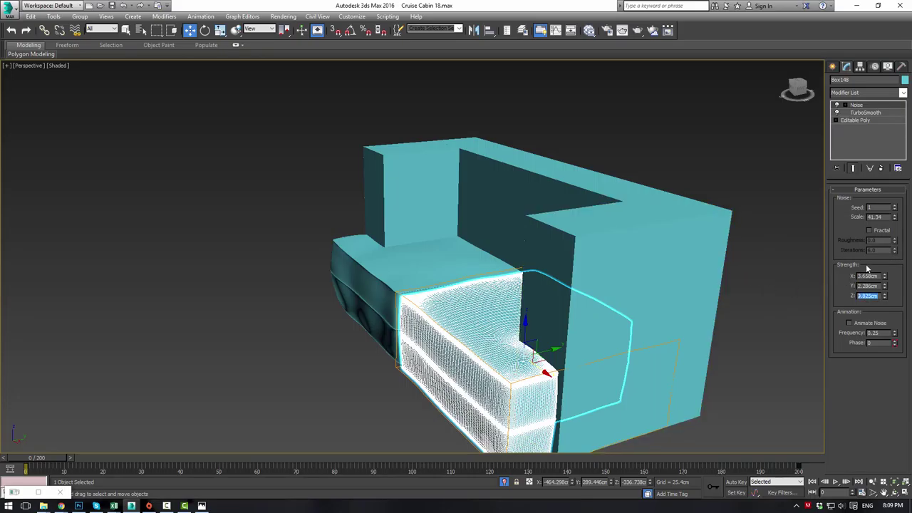
drag(879, 287, 848, 285)
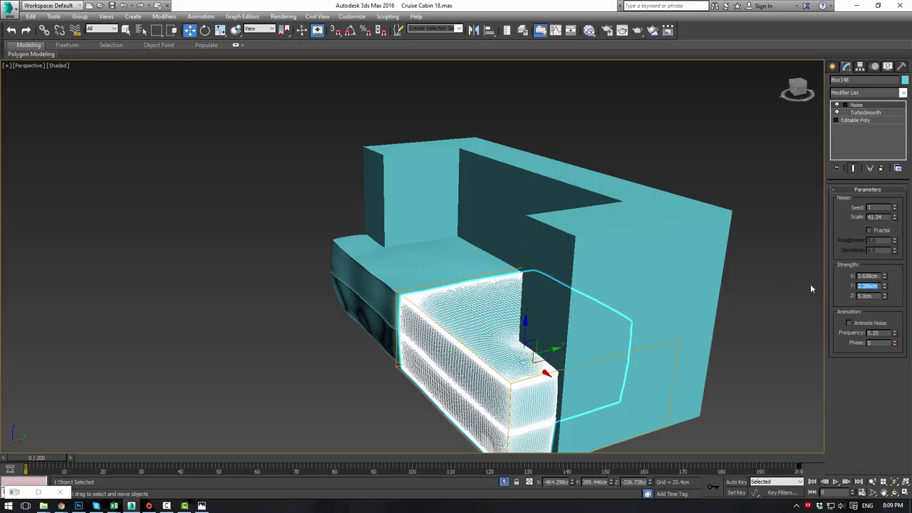
text(14)
key(Return)
key(ctrl+d)
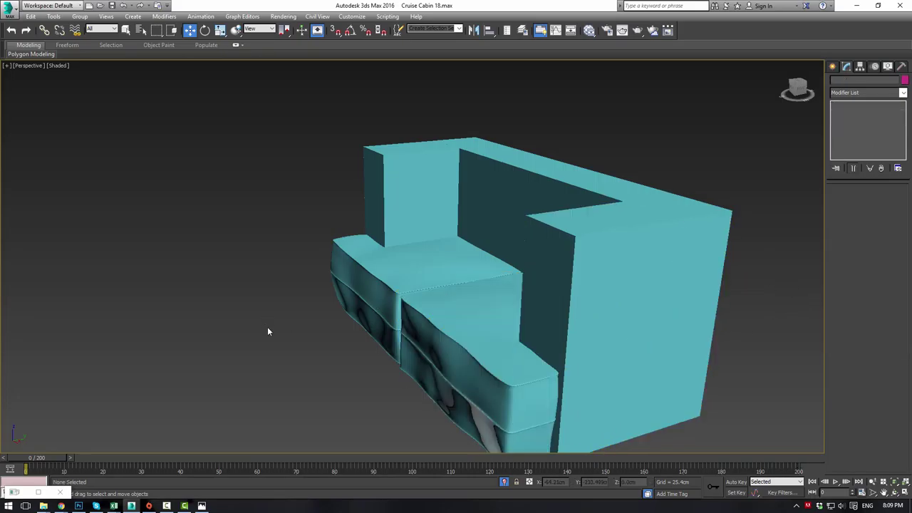
alt+middle_drag(268, 332, 477, 306)
Set the mirrored cushion's Noise strength in Y to 8 cm and examine both cushions on the sofa
click(478, 306)
double_click(880, 285)
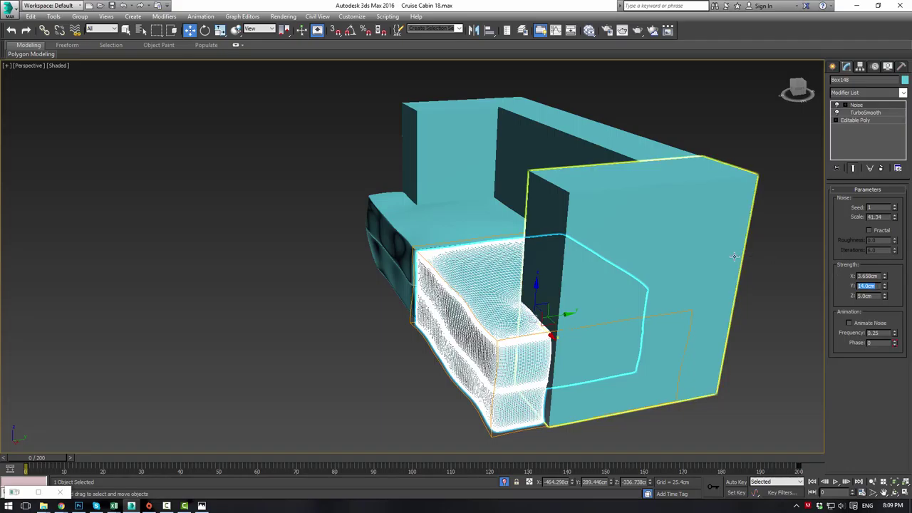
text(8)
key(Return)
click(472, 231)
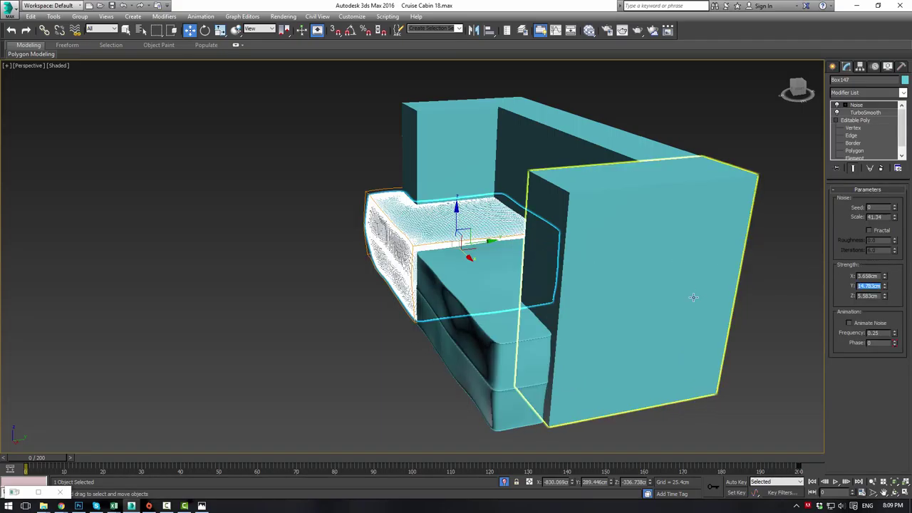
click(258, 330)
alt+middle_drag(258, 329, 363, 230)
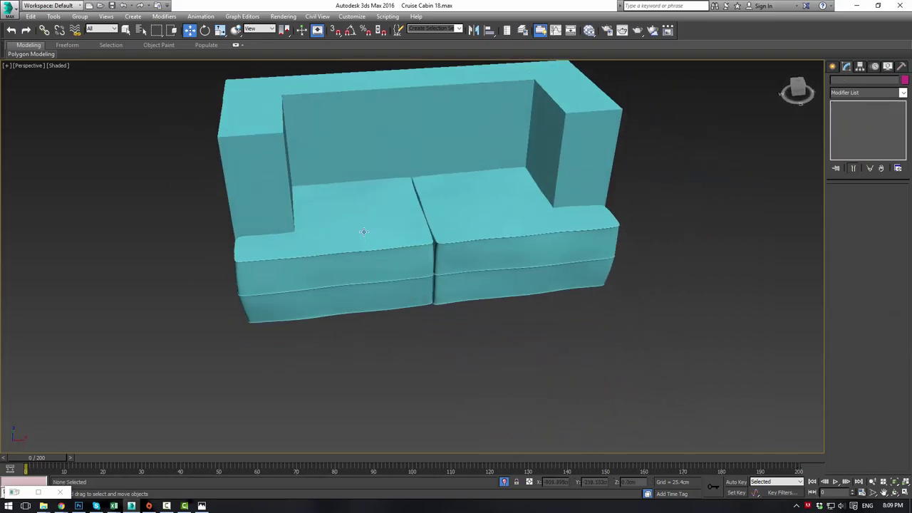
click(404, 273)
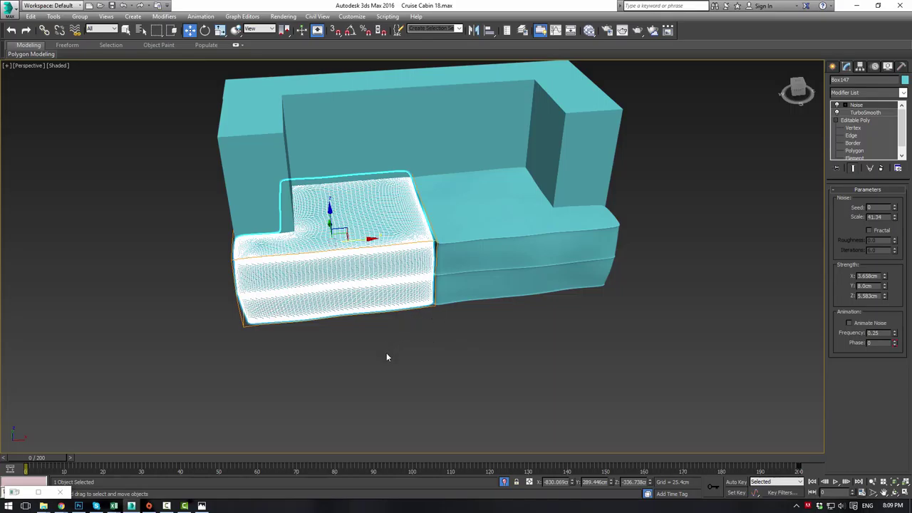
alt+middle_drag(352, 267, 427, 214)
click(437, 208)
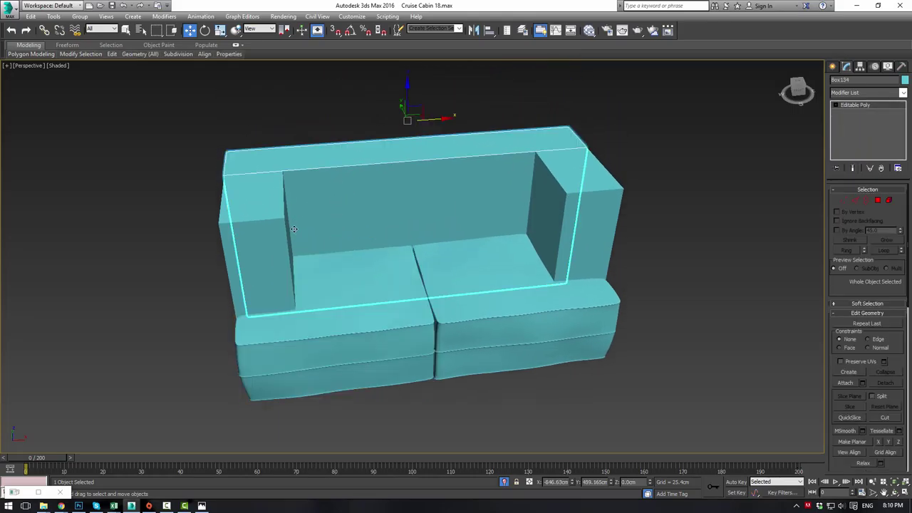
click(832, 66)
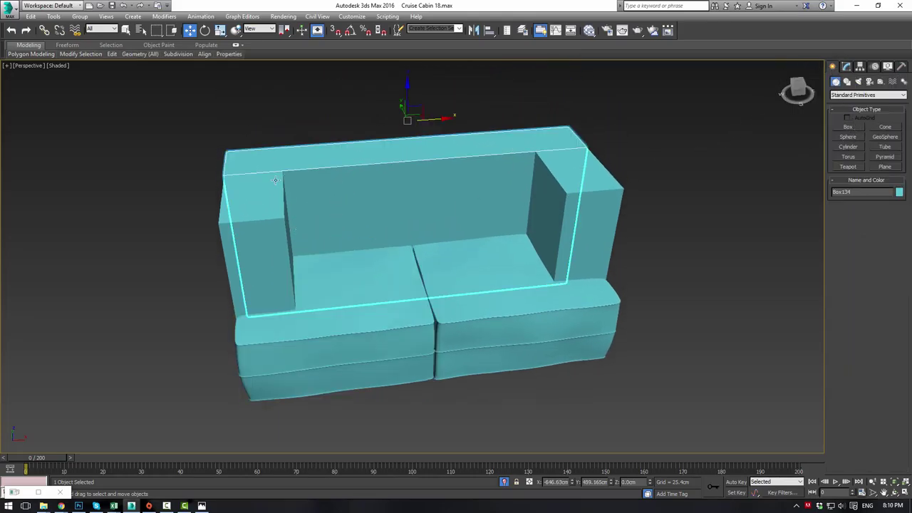
Connect the left armrest's four front-to-back edges with a new edge loop and slide the loop along Y toward the backrest's front face
click(261, 210)
alt+middle_drag(435, 231, 376, 225)
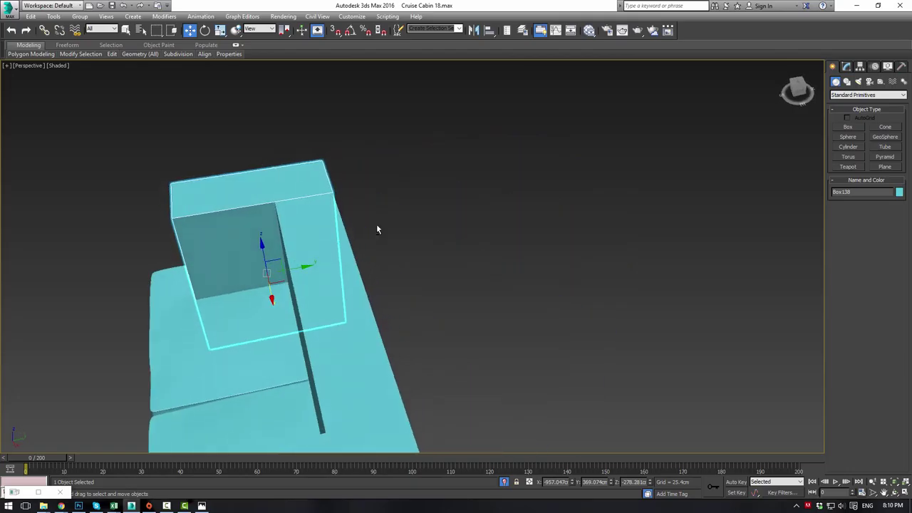
click(845, 67)
click(855, 202)
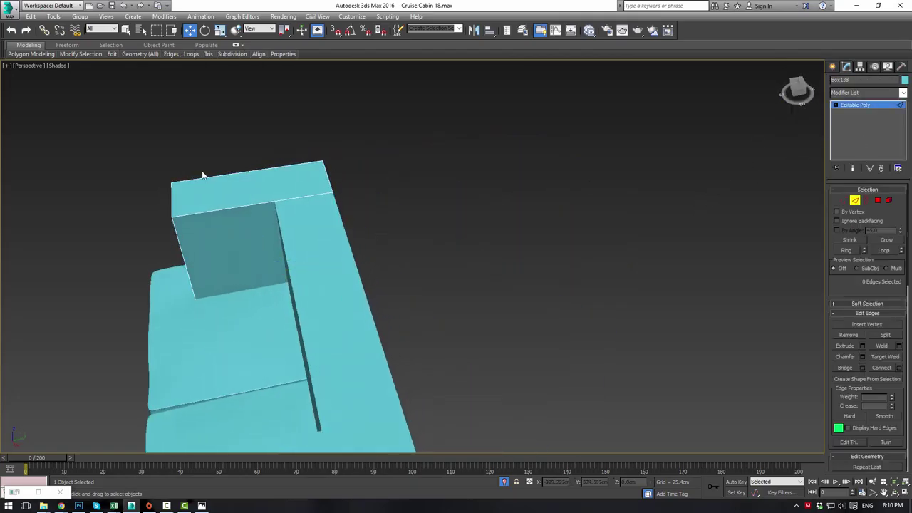
double_click(273, 200)
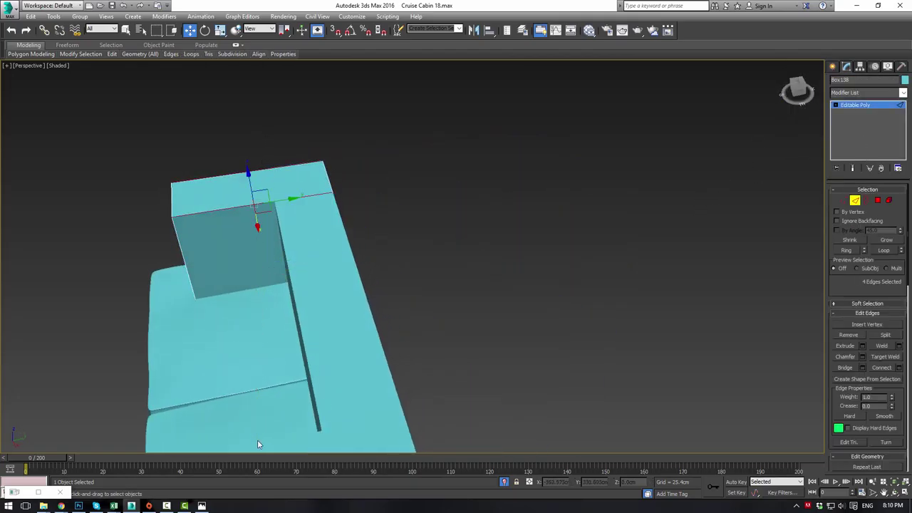
click(881, 368)
drag(295, 255, 312, 249)
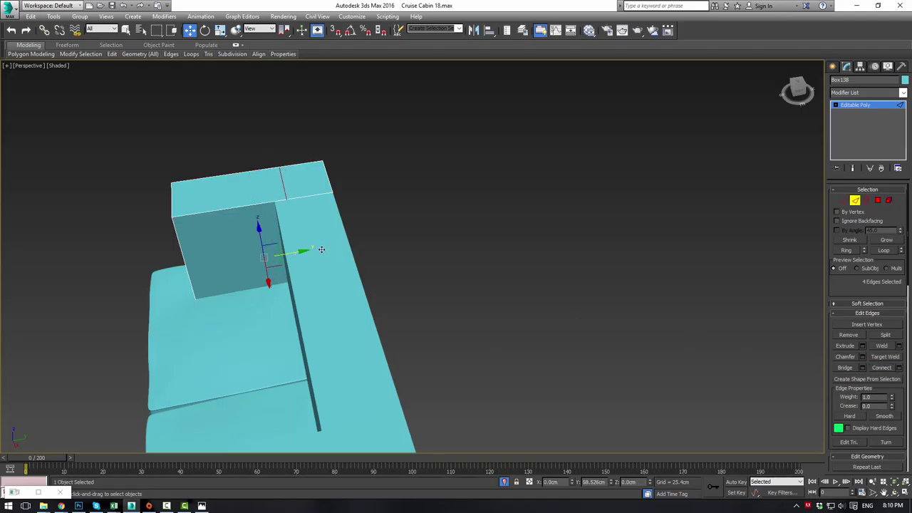
drag(319, 250, 348, 244)
Extrude the inner rear polygon of the left armrest sideways along the backrest
click(879, 201)
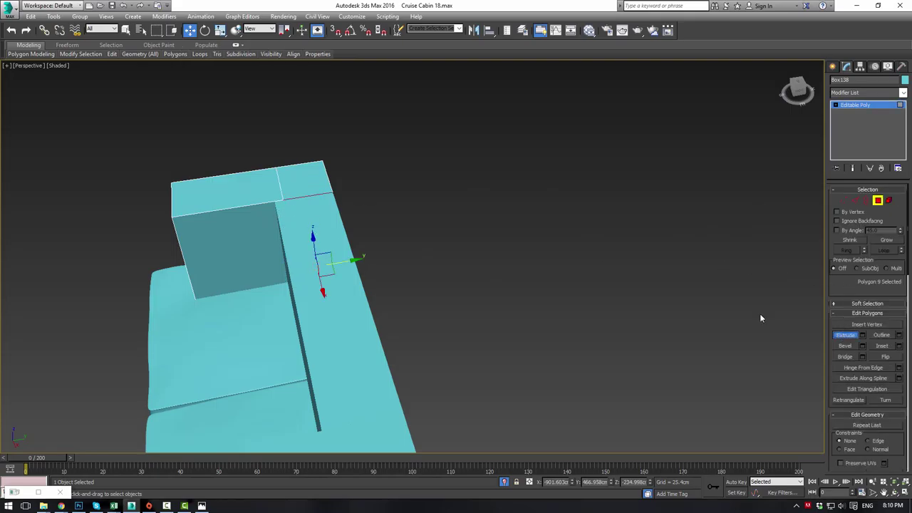
drag(307, 215, 563, 15)
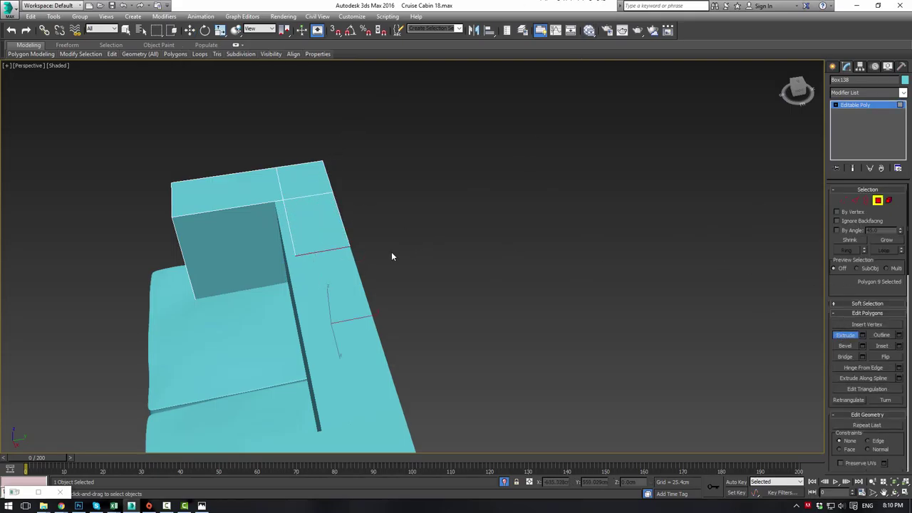
key(alt+q)
key(alt+w)
key(r)
scroll(560, 143, down, 6)
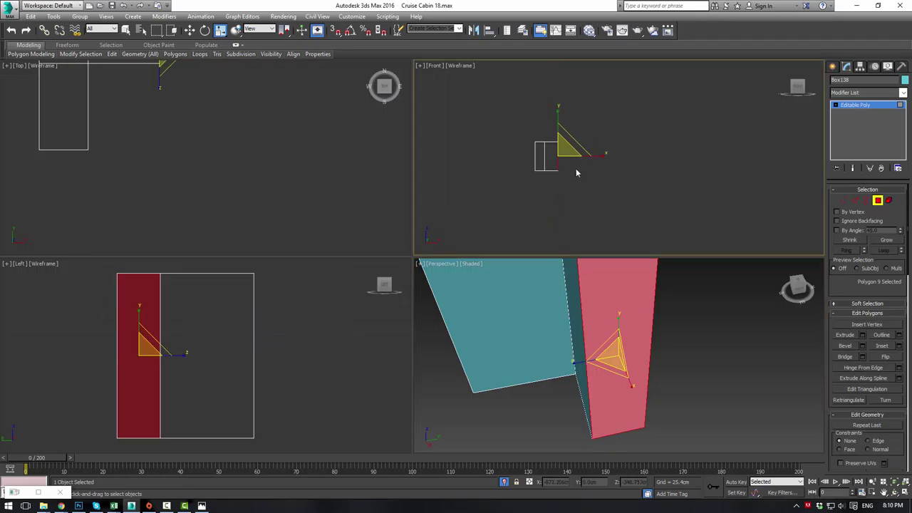
key(w)
click(585, 327)
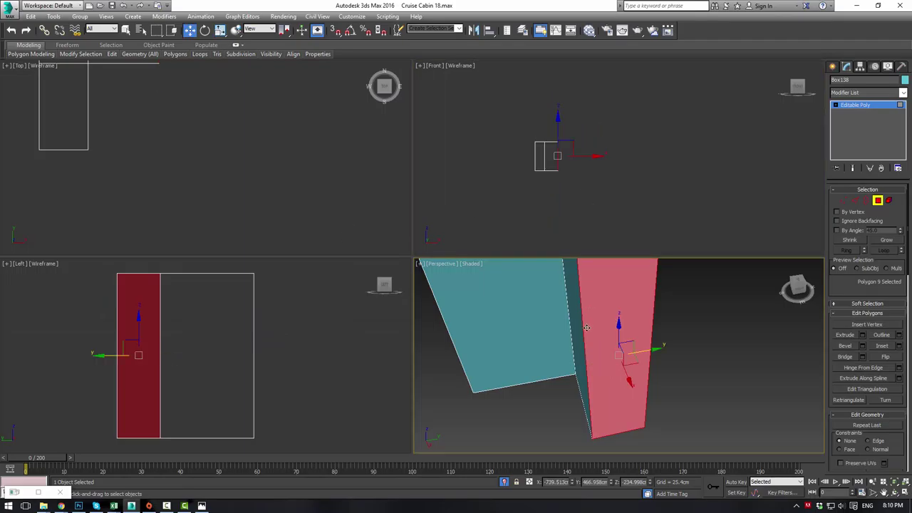
right_click(593, 316)
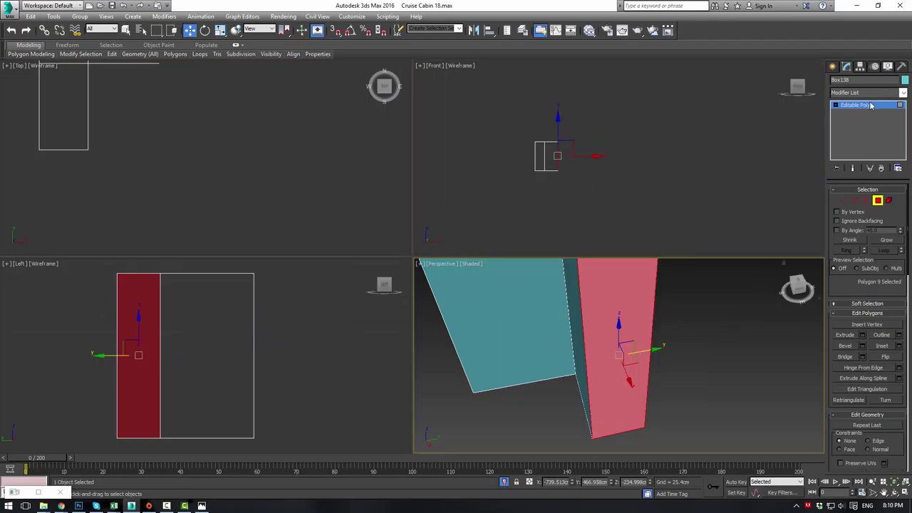
click(870, 105)
click(721, 332)
right_click(721, 329)
click(752, 259)
Isolate the five sofa parts, both seat cushions, both armrests and the backrest, and show them in a maximized perspective view
click(576, 332)
middle_drag(575, 332, 618, 321)
scroll(592, 327, down, 2)
click(507, 384)
ctrl+click(505, 310)
ctrl+click(650, 408)
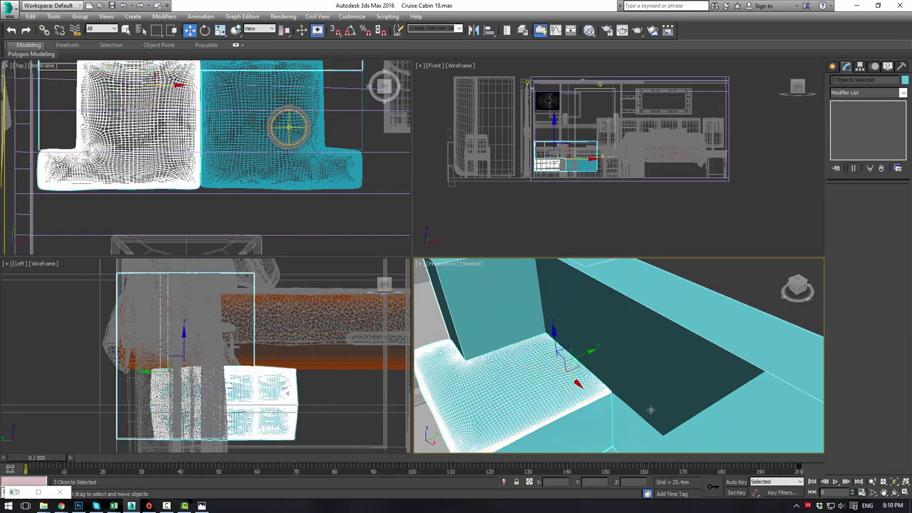
ctrl+click(618, 438)
ctrl+click(726, 438)
right_click(725, 437)
click(755, 320)
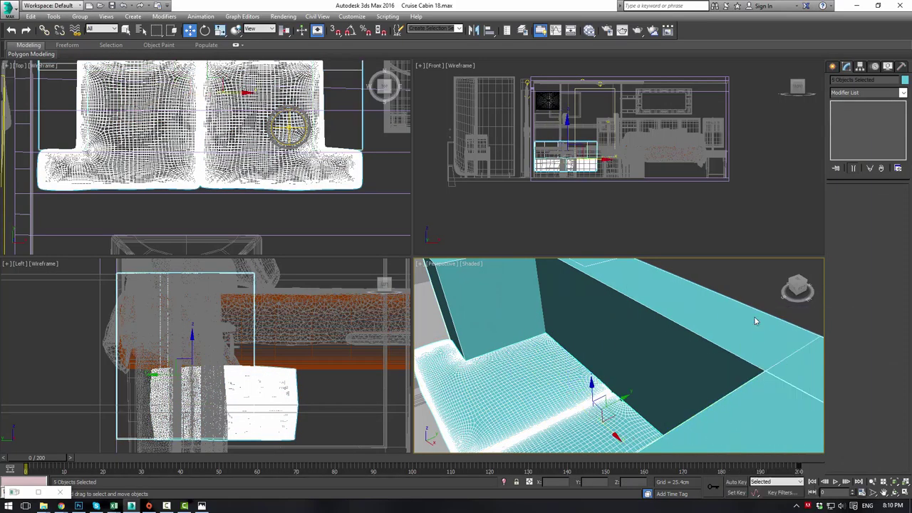
click(733, 309)
key(alt+w)
Move the end polygon of the left armrest's back extension about 93 cm along X to the sofa's centre line, then leave polygon editing
alt+middle_drag(329, 144, 303, 155)
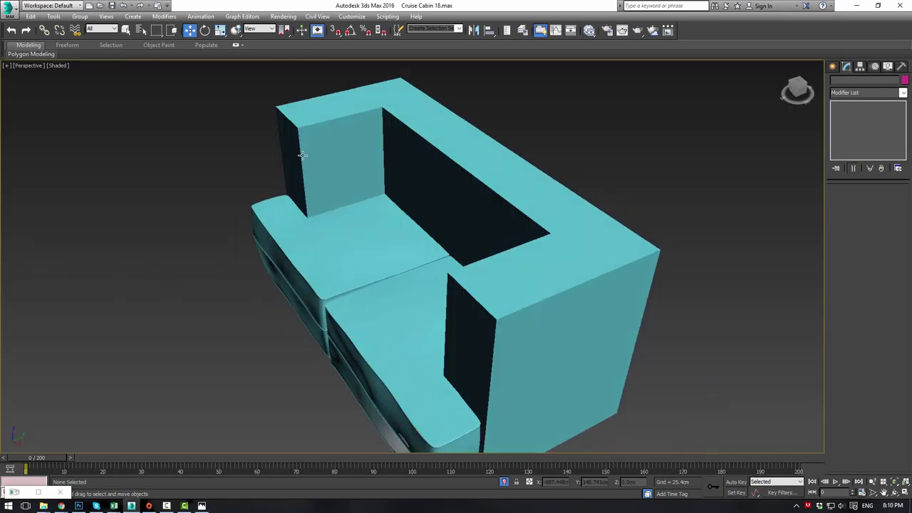
click(303, 155)
click(878, 201)
click(437, 161)
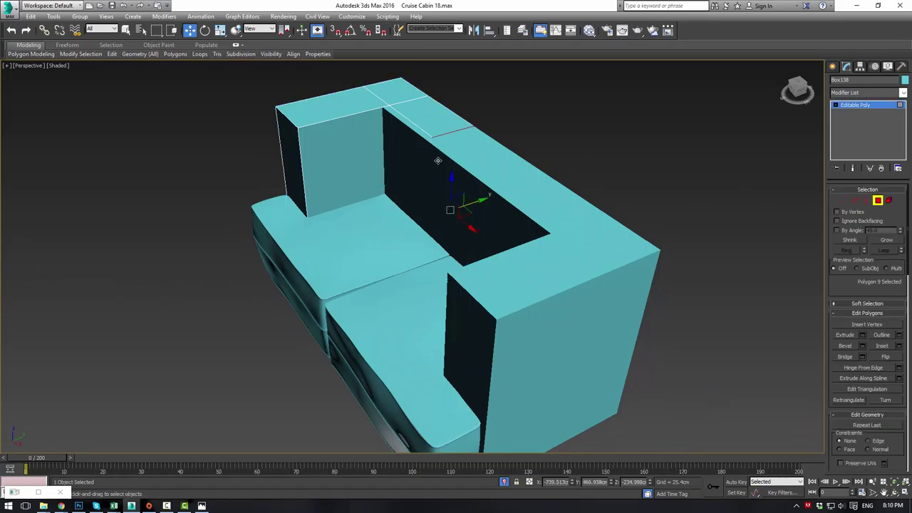
key(alt+w)
scroll(224, 168, down, 3)
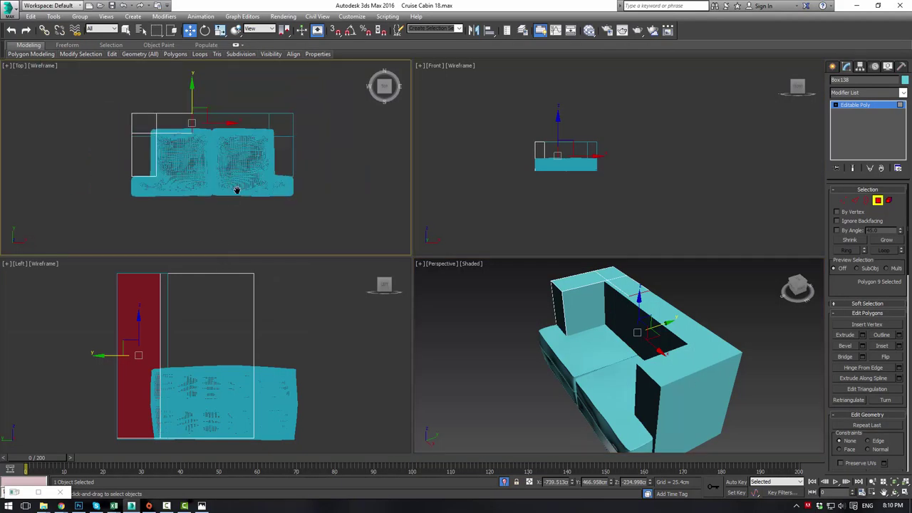
scroll(218, 140, up, 3)
drag(191, 104, 252, 99)
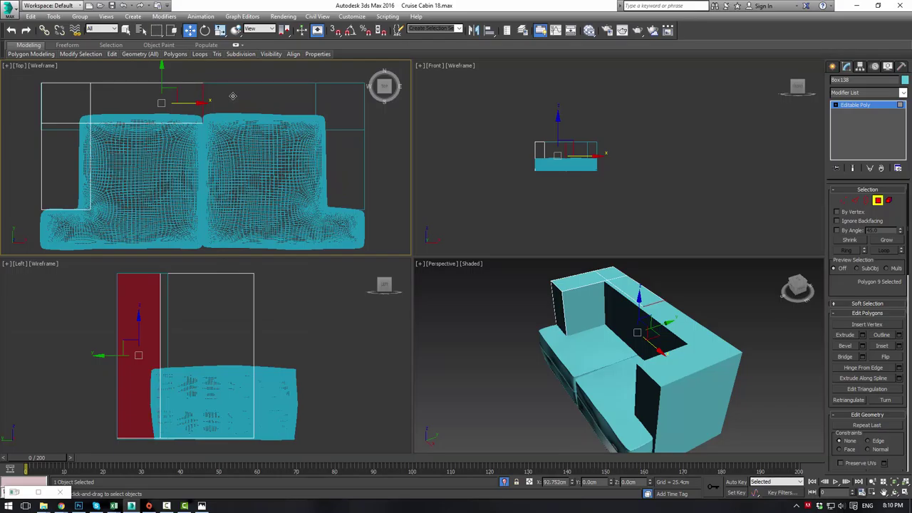
drag(233, 96, 233, 96)
click(853, 106)
Delete the separate backrest box and the right armrest box
click(725, 303)
click(679, 334)
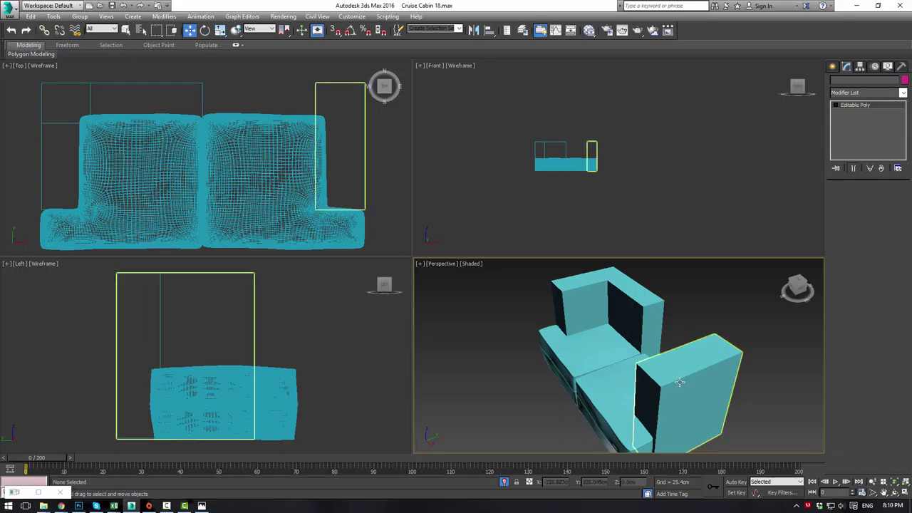
key(Delete)
key(alt+w)
Replace the right seat cushion with a copy of the left cushion placed along X
alt+middle_drag(605, 314, 517, 257)
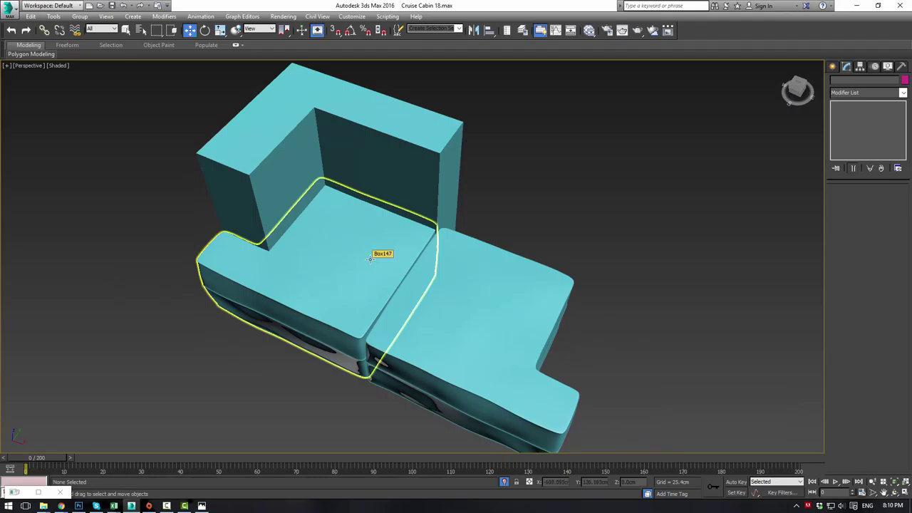
alt+middle_drag(393, 249, 479, 214)
scroll(479, 213, up, 3)
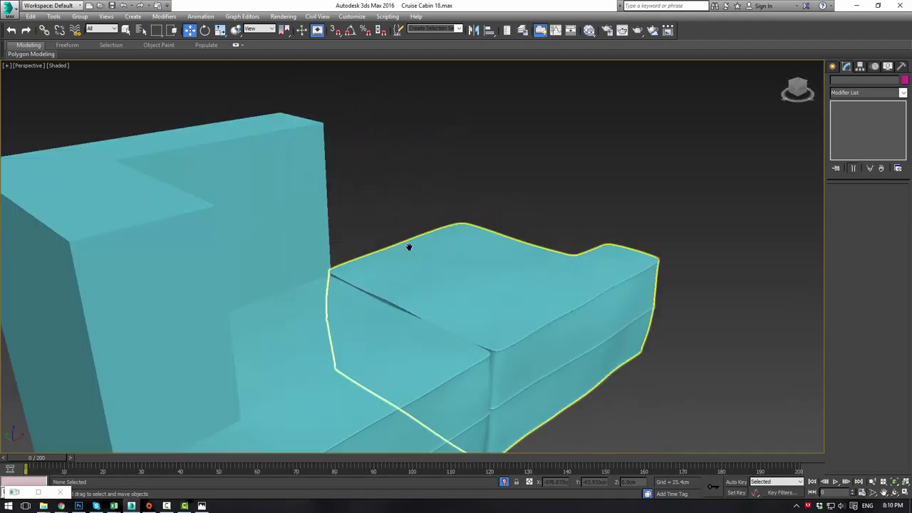
alt+middle_drag(409, 247, 472, 124)
scroll(548, 153, up, 4)
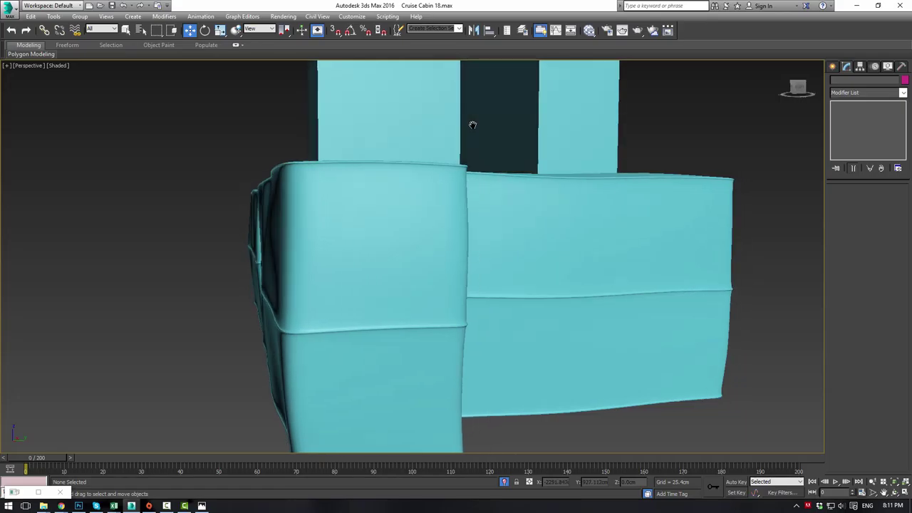
alt+middle_drag(392, 170, 339, 278)
click(690, 355)
shift+drag(286, 287, 544, 272)
key(Return)
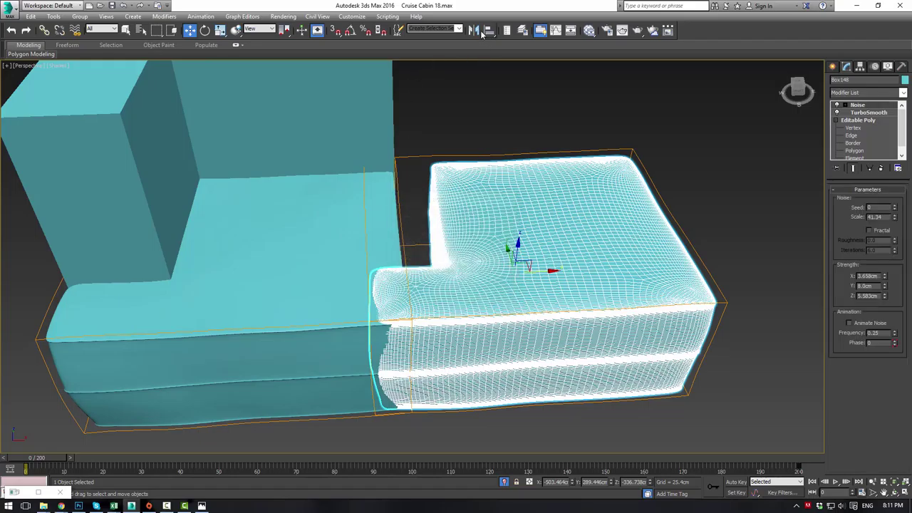
Mirror the copied cushion left to right and shift it along X until it sits against the left cushion
click(444, 327)
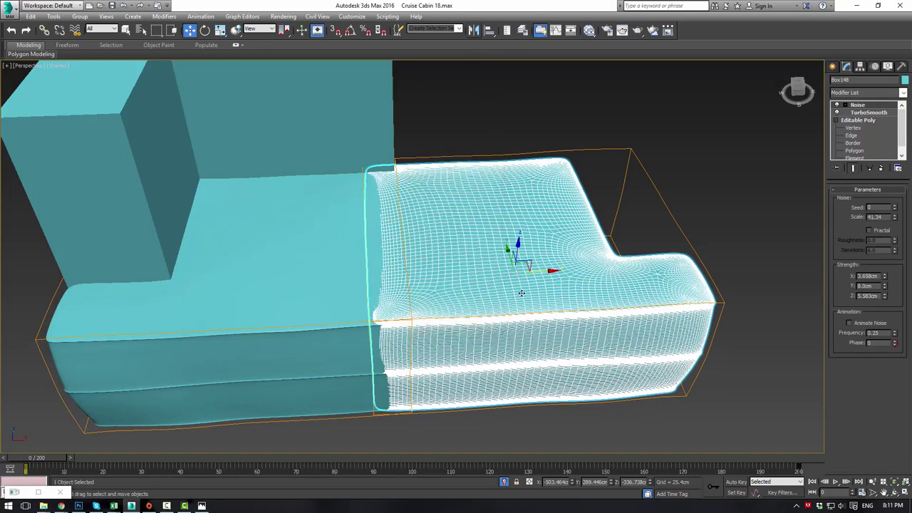
mouse_move(544, 272)
mouse_down()
mouse_move(591, 269)
mouse_move(573, 268)
mouse_up()
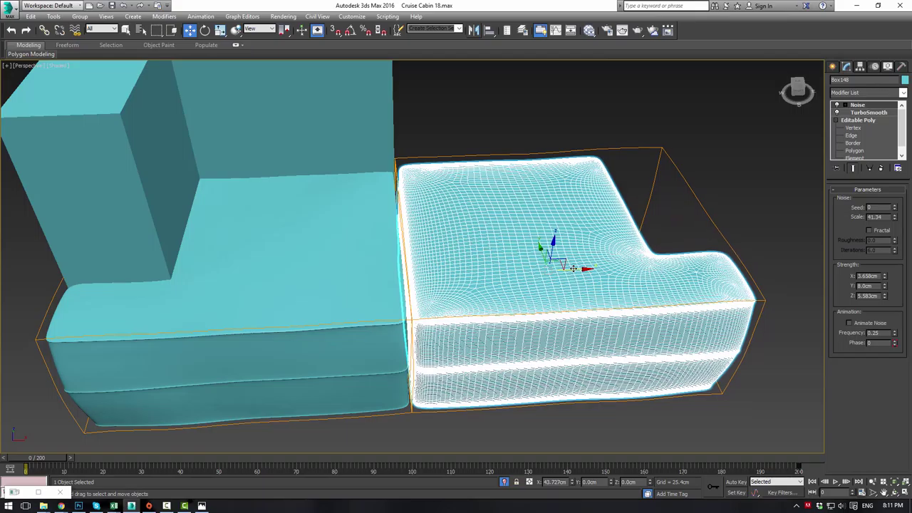
key(alt+w)
scroll(366, 151, up, 5)
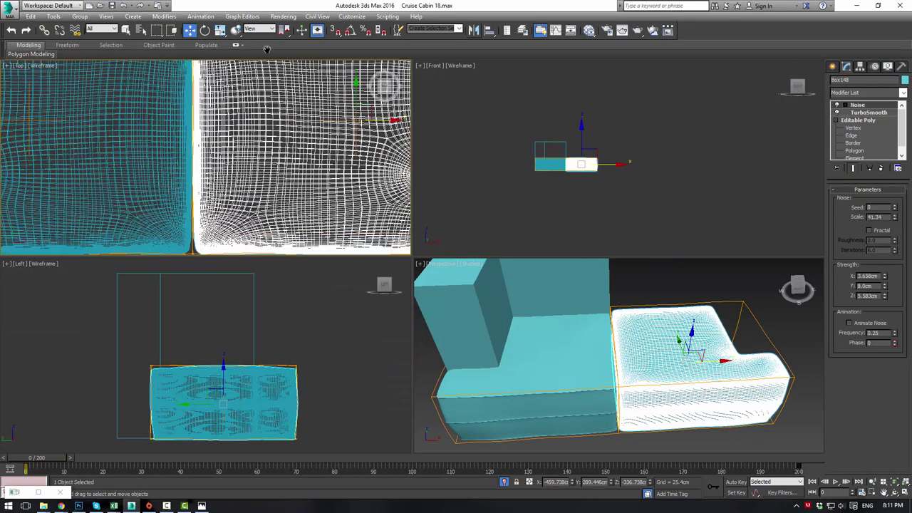
click(239, 244)
mouse_move(624, 374)
alt+middle_down()
mouse_move(595, 407)
mouse_move(633, 386)
mouse_move(637, 373)
alt+middle_up()
scroll(632, 386, up, 2)
click(637, 372)
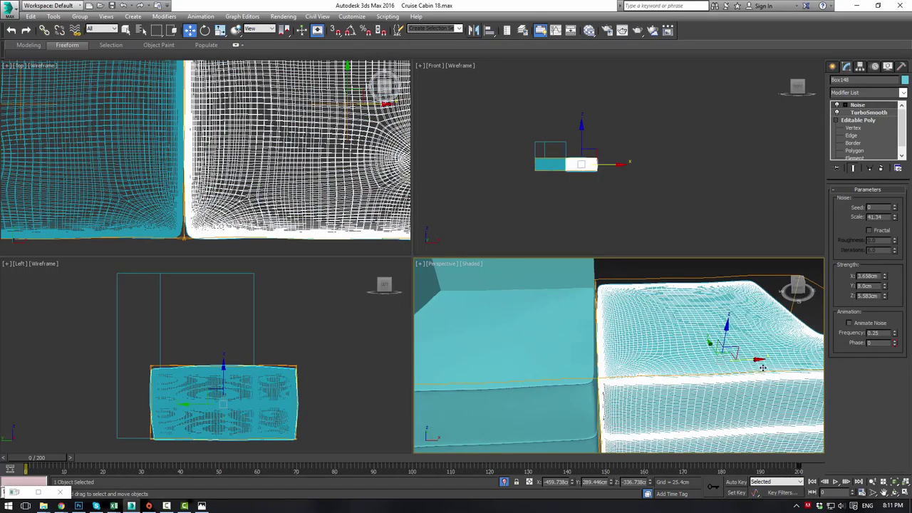
drag(754, 357, 750, 358)
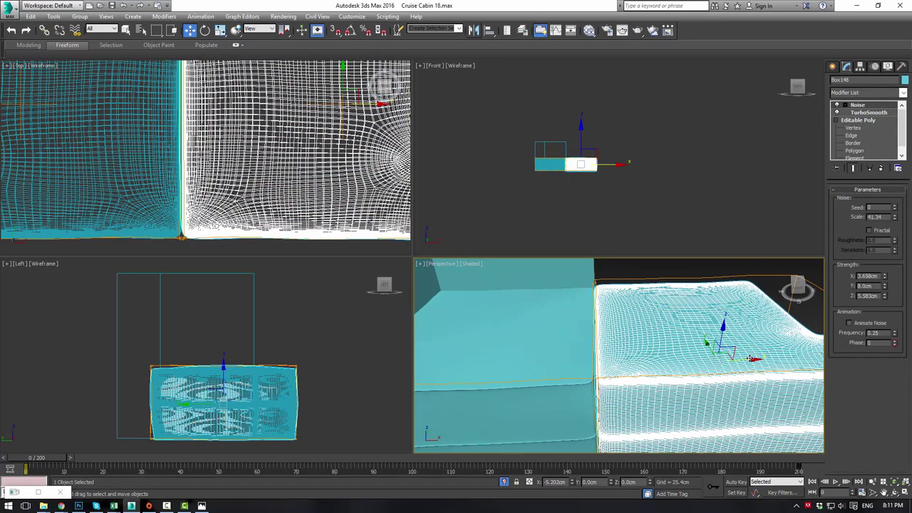
click(667, 268)
alt+middle_drag(667, 268, 614, 313)
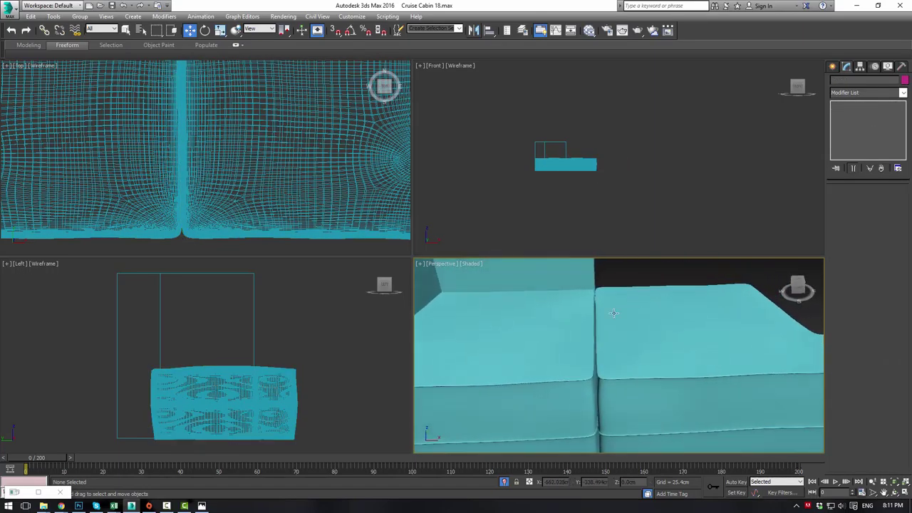
Select the L-shaped arm-and-back piece and move the armrest's six inner vertices outward along X to the cushion's side edge
click(553, 329)
alt+middle_drag(553, 329, 621, 325)
key(alt+w)
alt+middle_drag(549, 271, 517, 247)
scroll(518, 245, down, 5)
alt+middle_drag(457, 188, 487, 215)
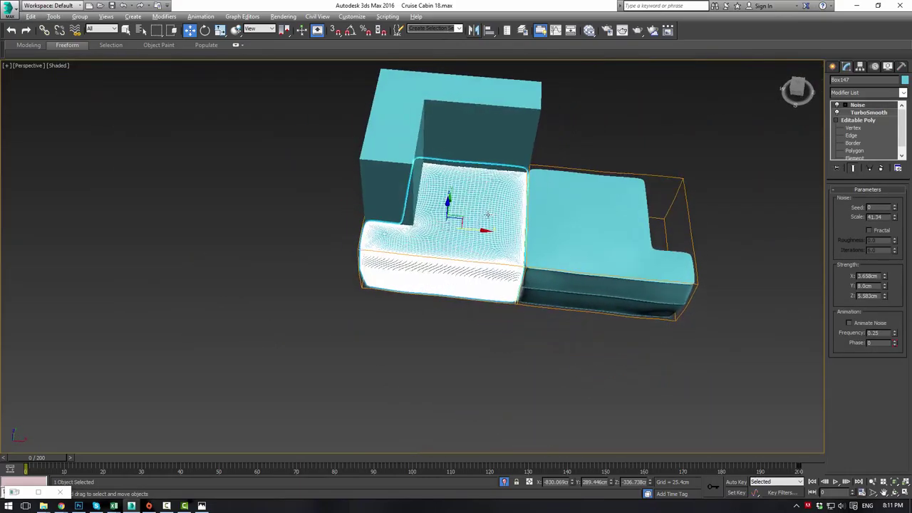
click(586, 181)
key(alt+w)
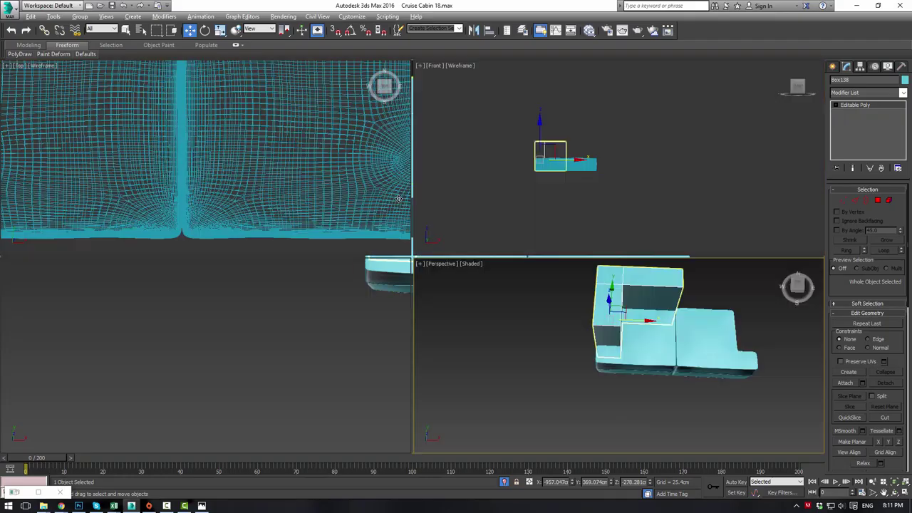
scroll(235, 185, down, 4)
middle_drag(188, 151, 255, 169)
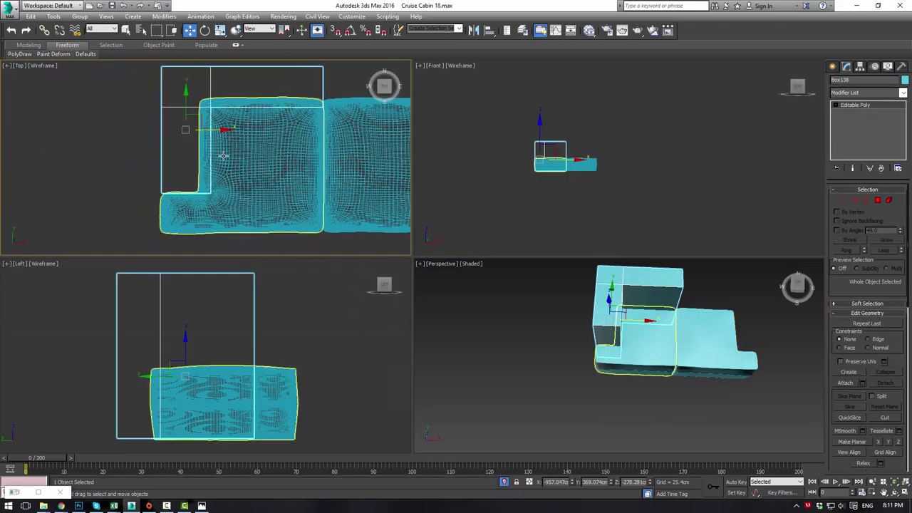
key(1)
drag(244, 236, 243, 237)
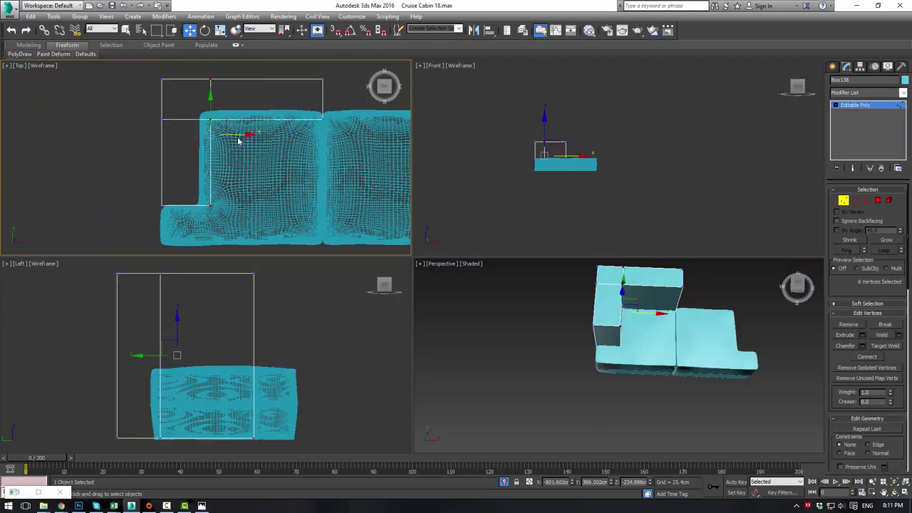
drag(235, 134, 219, 137)
Move the armrest's four front vertices slightly backward along Y, clear of the cushion's front corner, and leave vertex editing
scroll(151, 156, up, 4)
drag(251, 200, 252, 201)
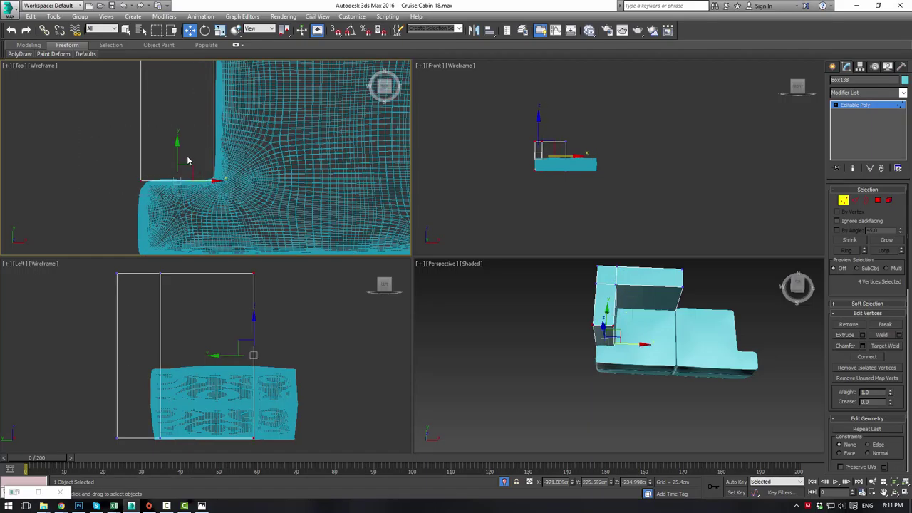
scroll(177, 154, up, 2)
drag(177, 154, 177, 147)
click(846, 106)
click(734, 283)
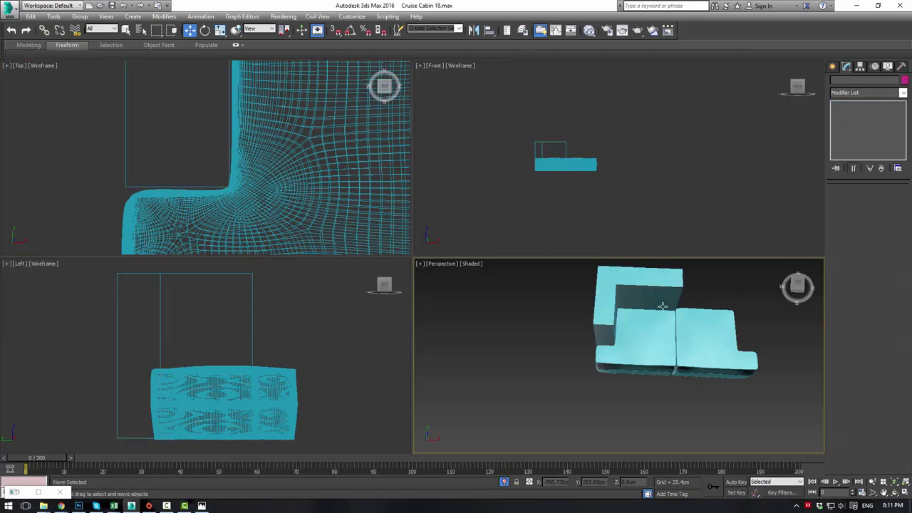
Select the L-shaped arm-and-back piece and connect all its vertical edges with six horizontal segments
middle_drag(665, 305, 609, 330)
key(alt+w)
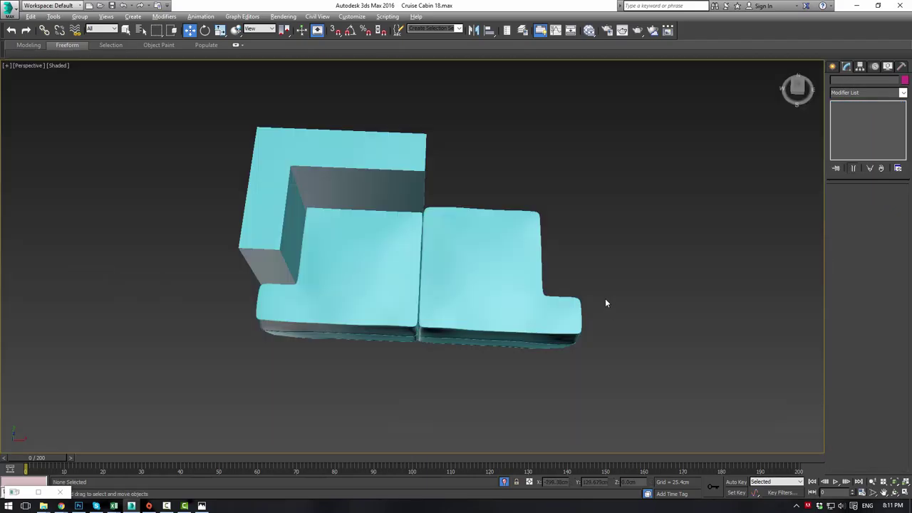
click(385, 183)
alt+middle_drag(385, 183, 369, 163)
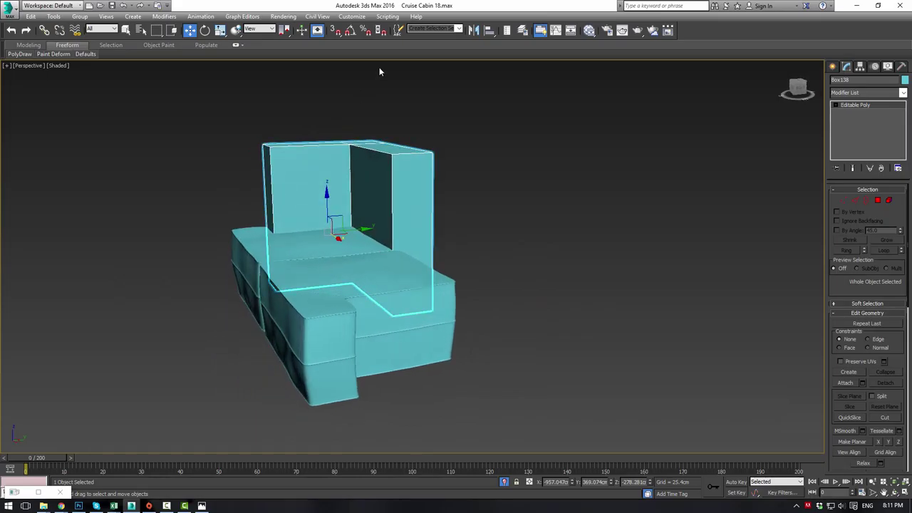
alt+middle_drag(215, 244, 316, 244)
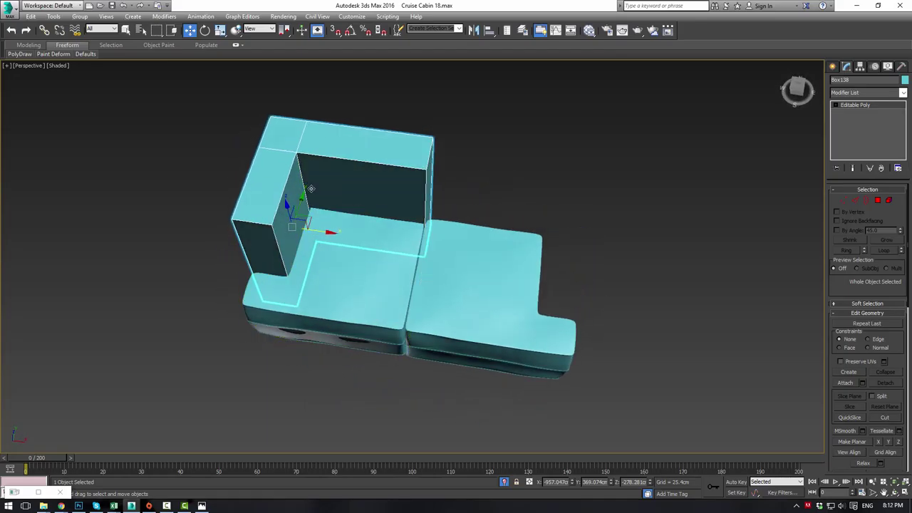
alt+middle_drag(314, 232, 320, 183)
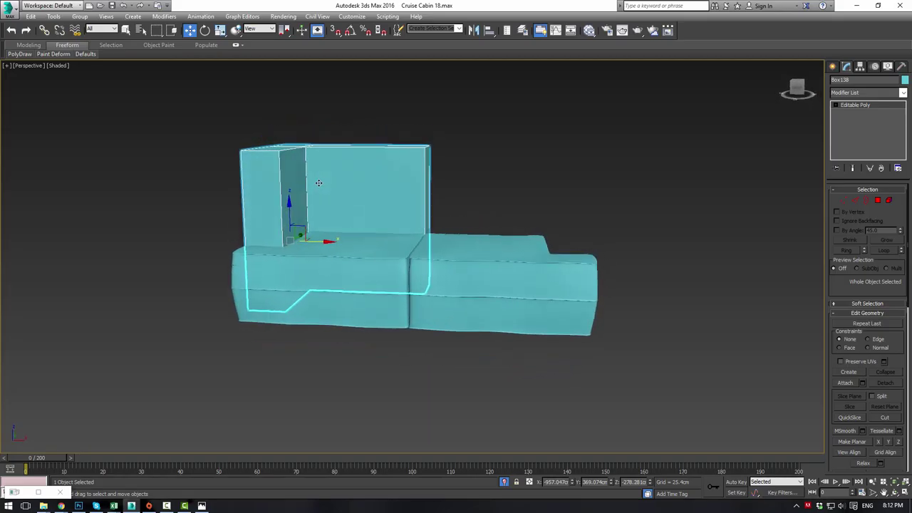
click(856, 200)
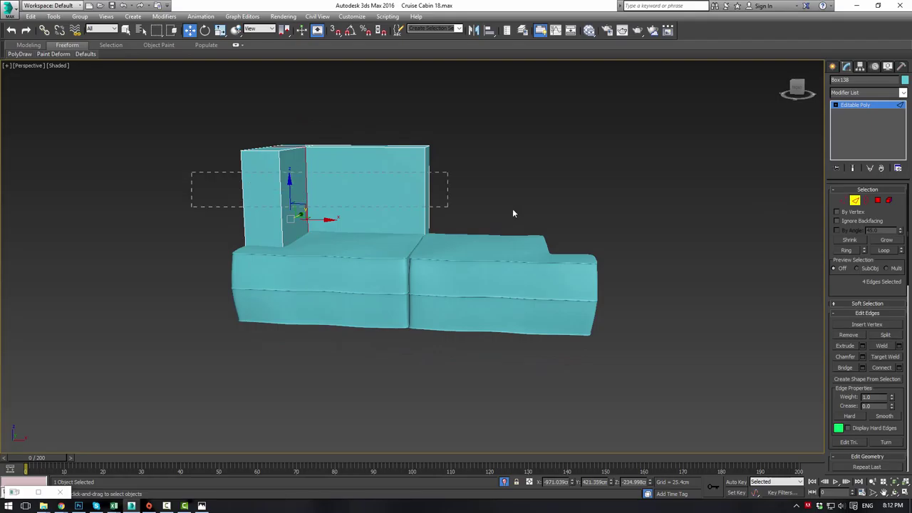
drag(512, 213, 528, 221)
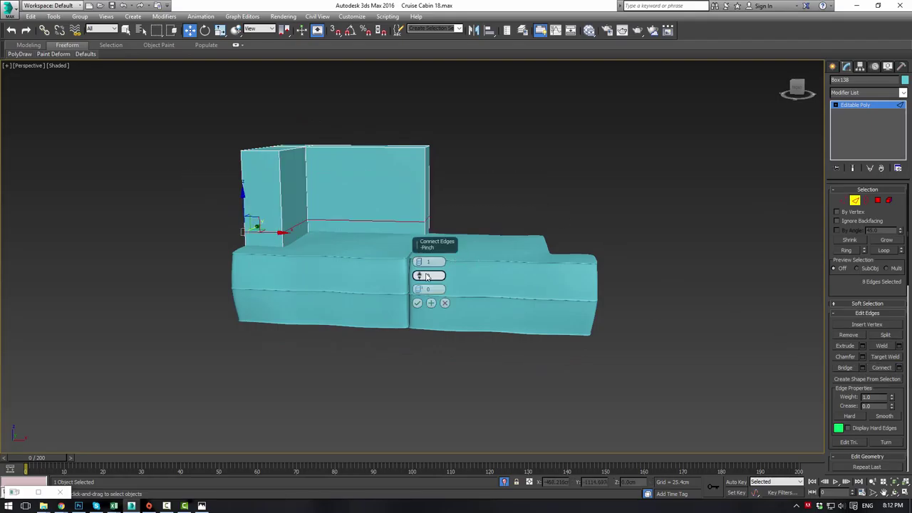
click(420, 261)
click(420, 260)
click(420, 261)
drag(420, 263, 420, 257)
click(418, 303)
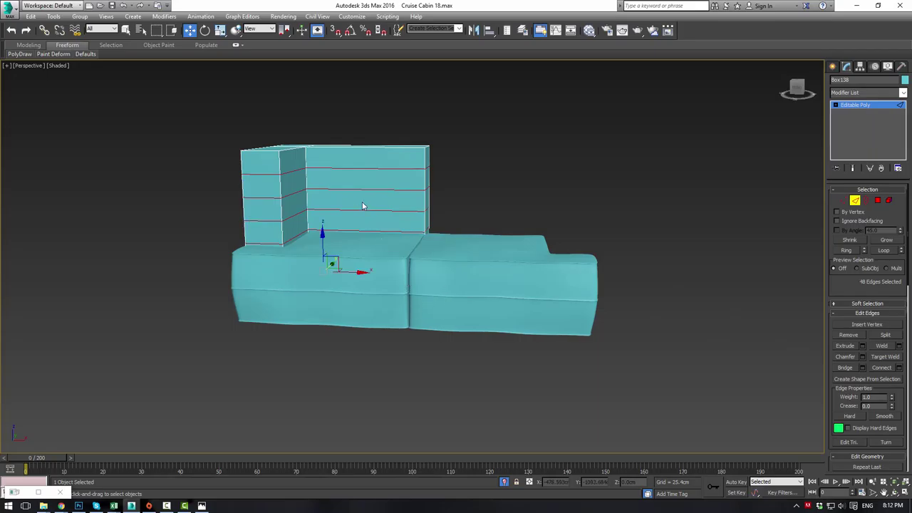
Move the armrest's inner vertices in the upper three rows outward along X, increasingly towards the top, to curve its inner side
key(alt+w)
scroll(547, 178, up, 5)
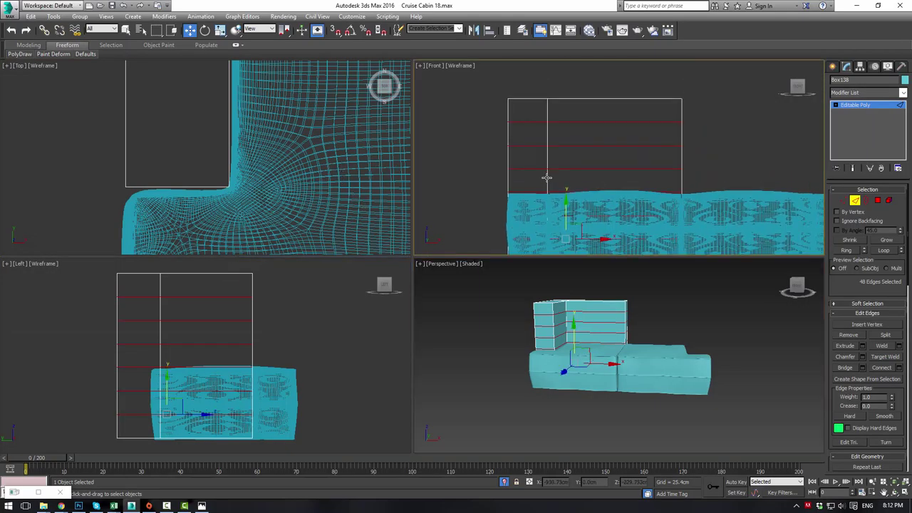
scroll(546, 178, up, 2)
key(1)
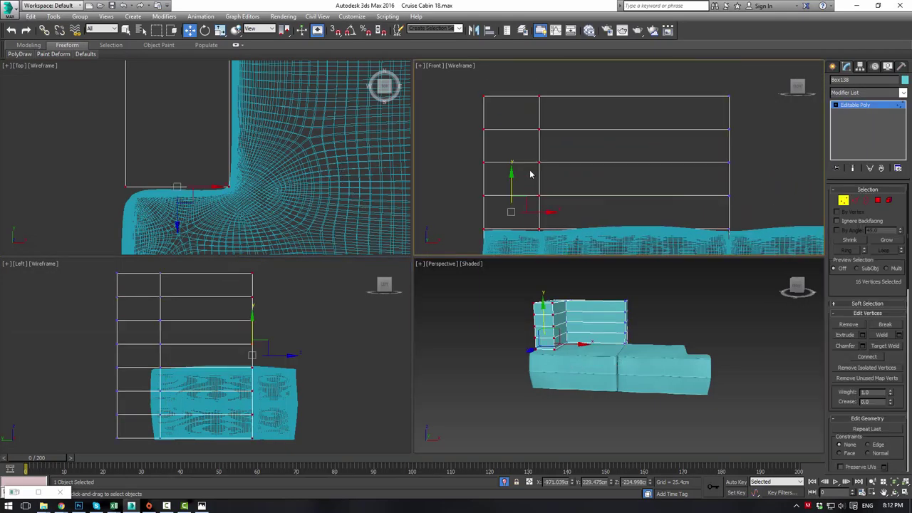
drag(528, 104, 555, 96)
drag(556, 96, 555, 164)
click(556, 123)
click(539, 163)
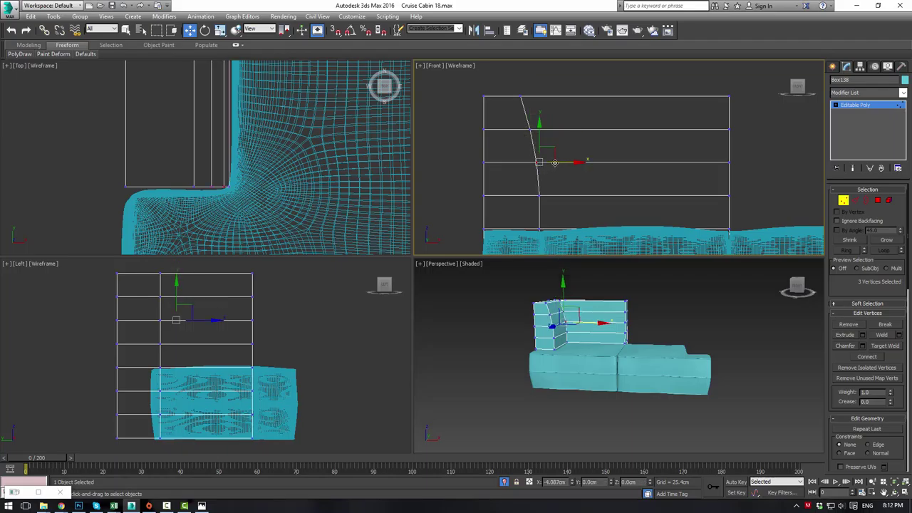
click(511, 123)
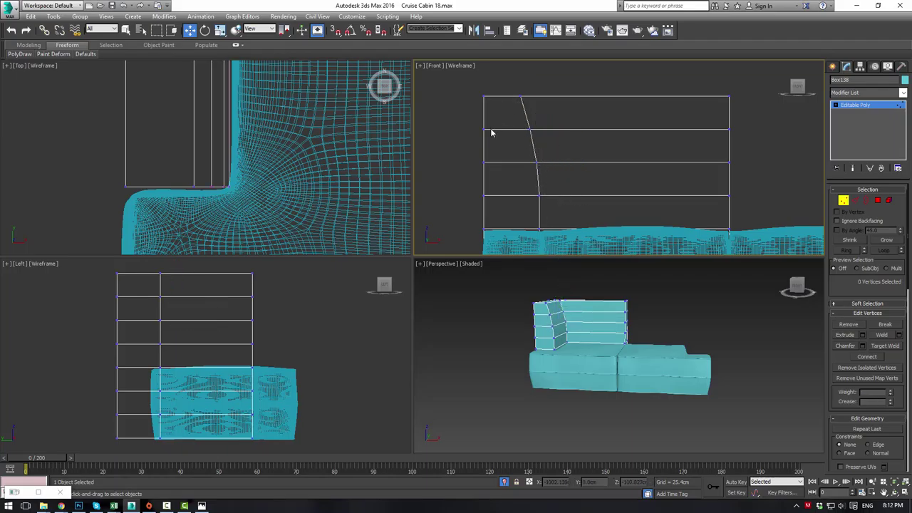
Shift the armrest's outer vertices in the three rows below the top slightly inward along X for a concave outer side
middle_drag(491, 135, 500, 136)
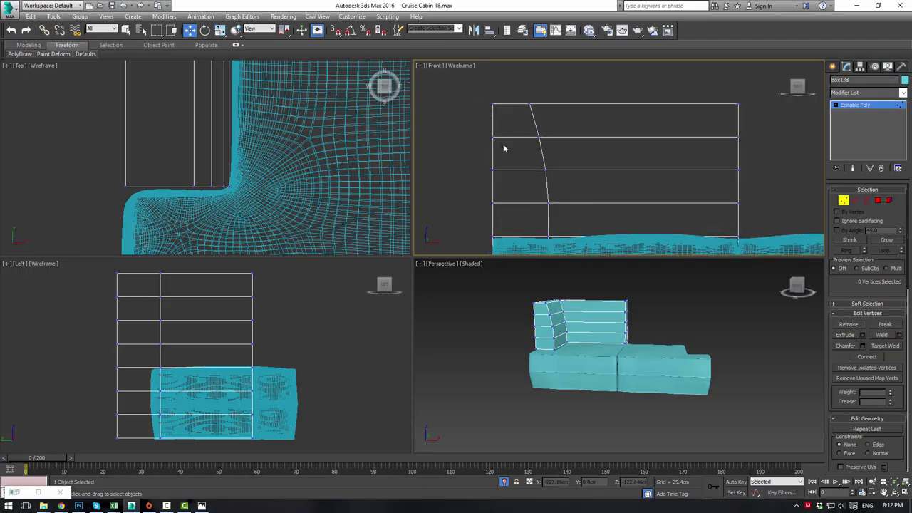
drag(503, 149, 530, 139)
drag(465, 151, 526, 170)
drag(477, 196, 500, 210)
drag(490, 153, 517, 185)
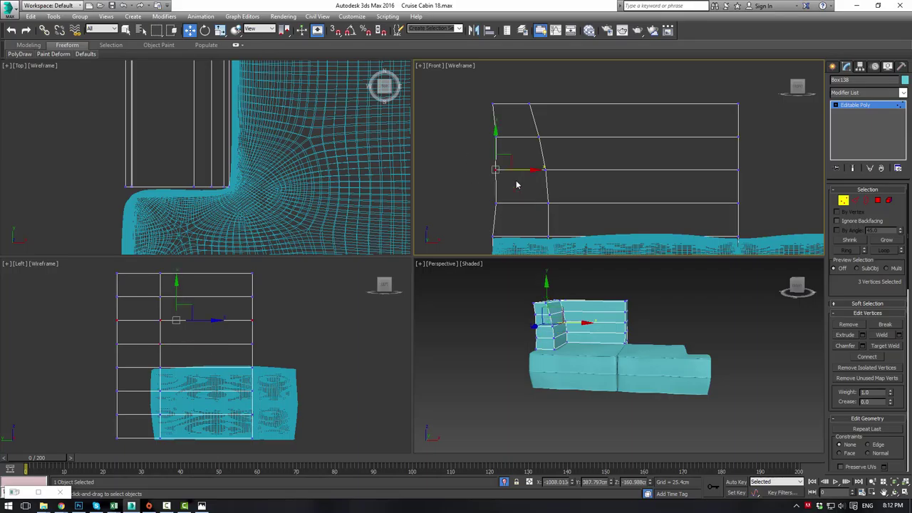
click(456, 163)
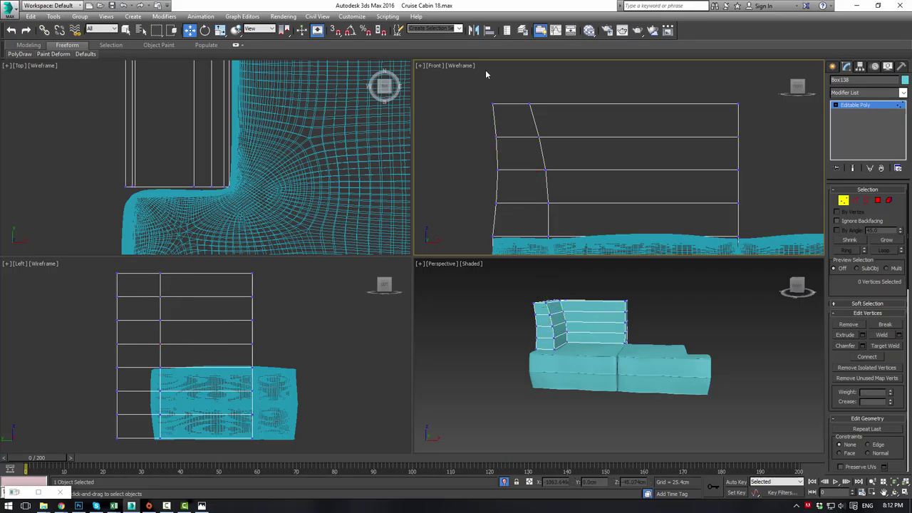
Select the three crosswise edges on the armrest's top and connect them with two lengthwise segments
click(854, 200)
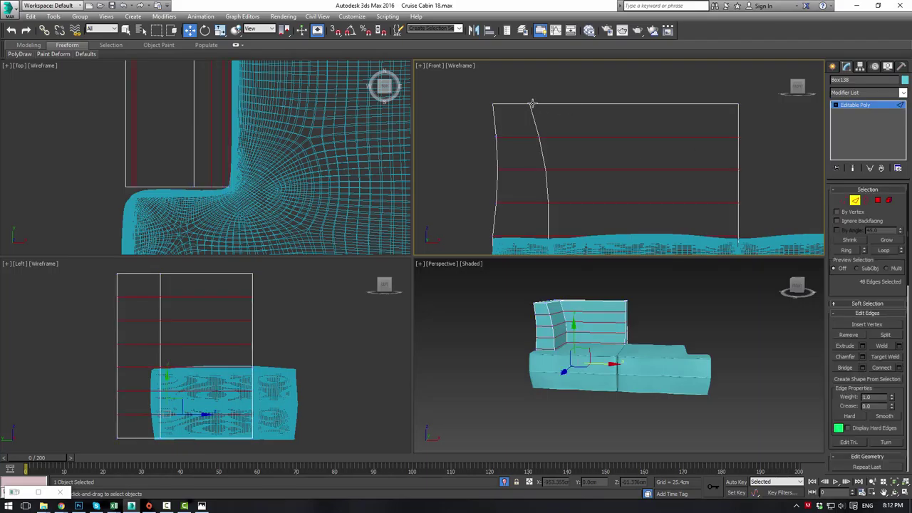
drag(515, 97, 517, 125)
alt+middle_drag(563, 327, 564, 353)
scroll(563, 335, up, 5)
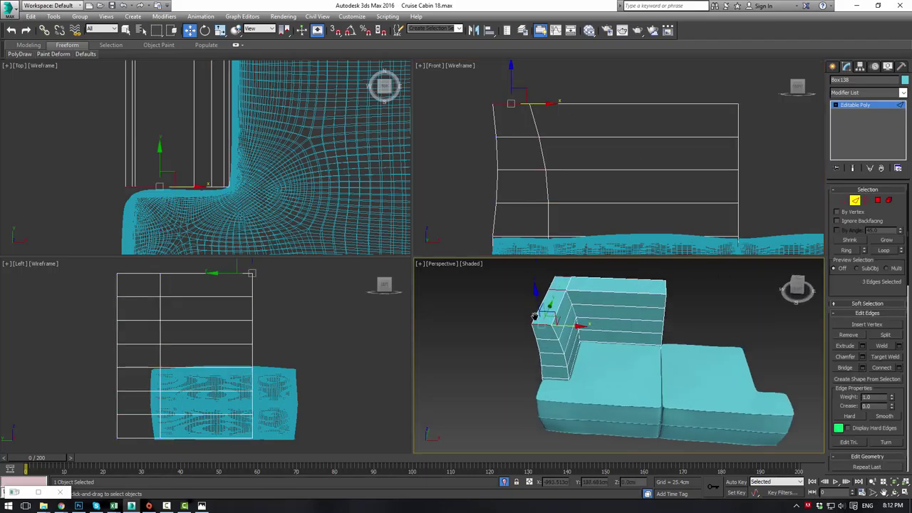
click(899, 367)
drag(624, 364, 624, 362)
click(626, 362)
click(624, 402)
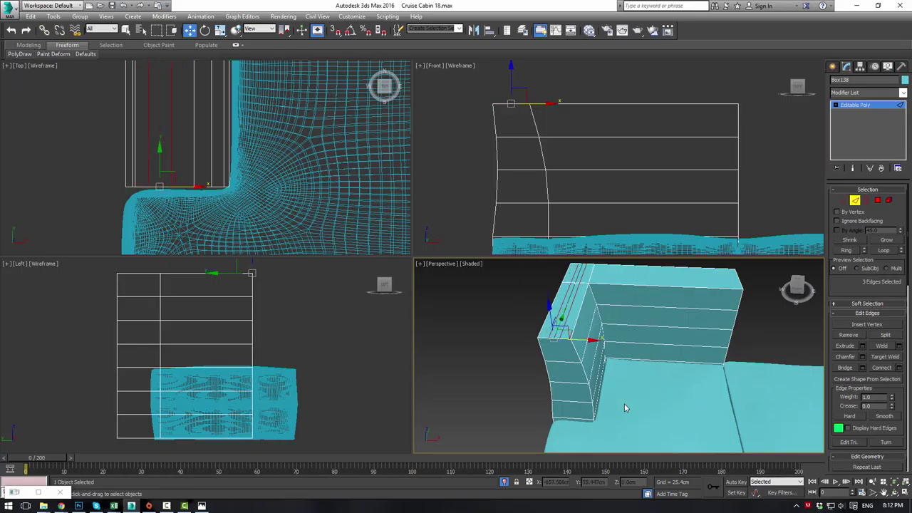
Raise the six new vertices on the armrest's top by about 10 cm to round it
middle_drag(529, 211, 536, 242)
scroll(535, 239, up, 3)
key(1)
key(1)
middle_drag(530, 171, 535, 232)
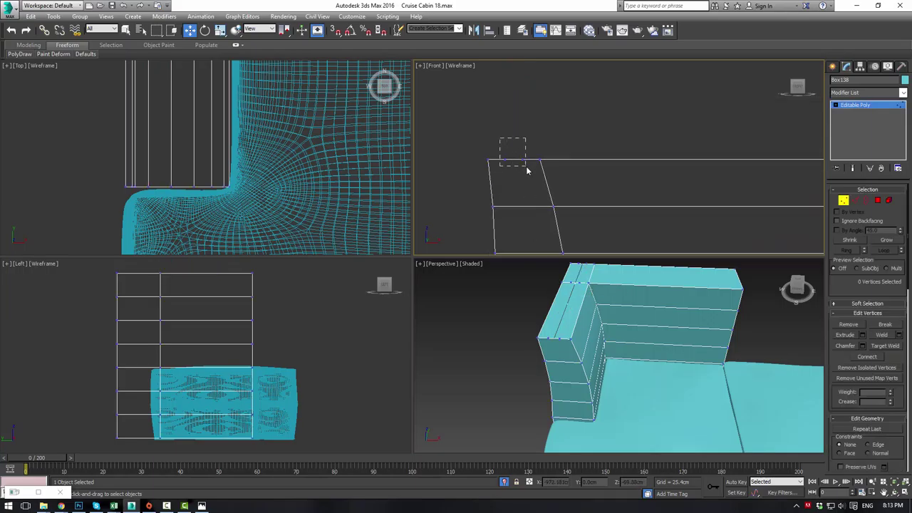
drag(528, 170, 528, 171)
drag(515, 133, 515, 122)
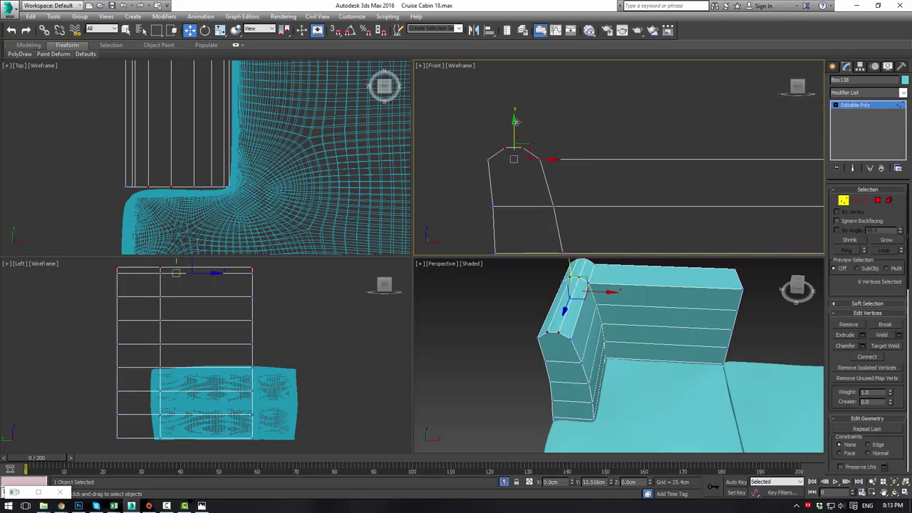
drag(515, 122, 517, 124)
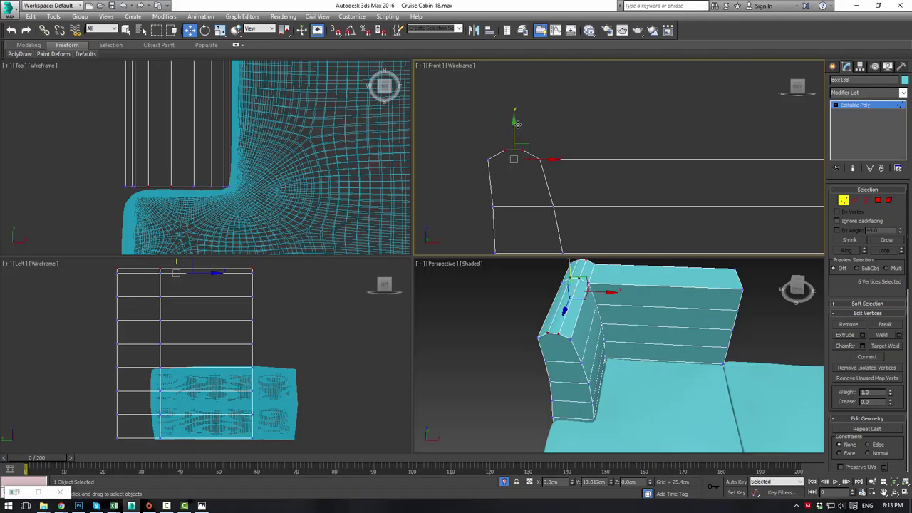
drag(518, 124, 508, 131)
Select the crosswise edges on the backrest's top, including the corner, and connect them with two lengthwise segments
middle_drag(199, 306, 213, 342)
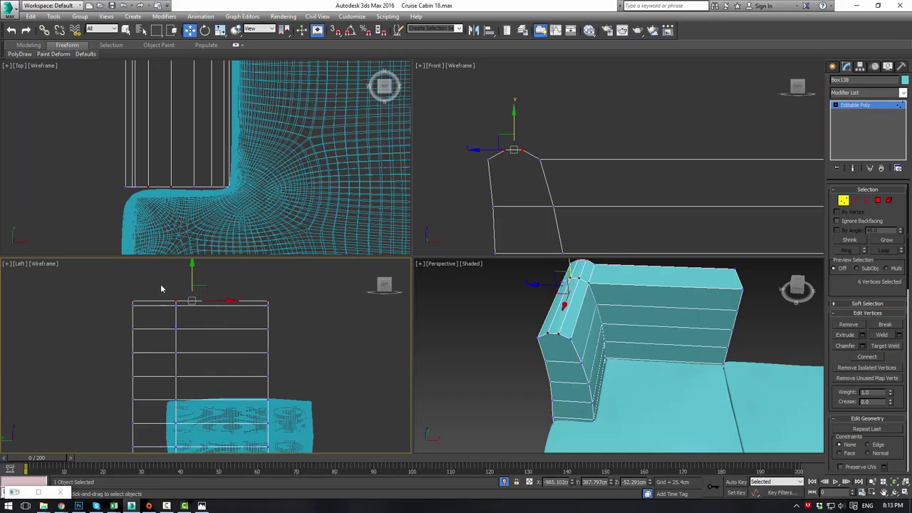
click(164, 320)
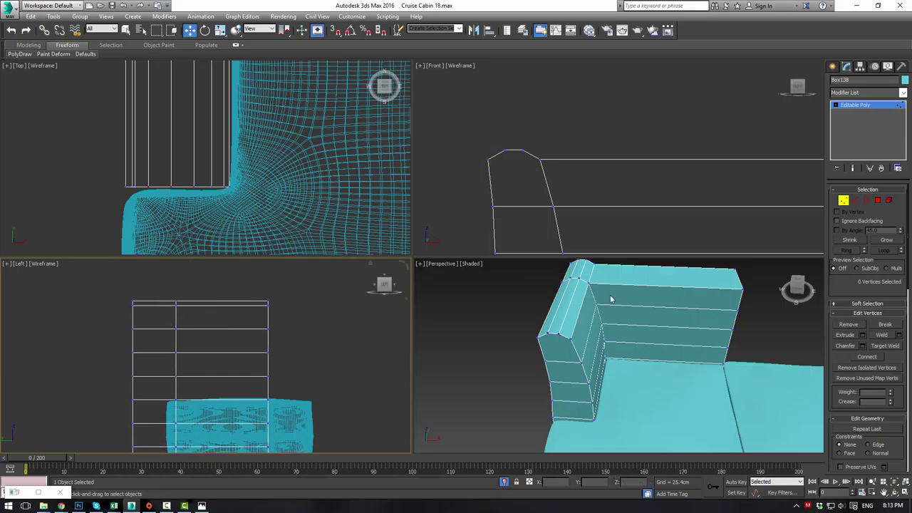
click(855, 201)
ctrl+click(152, 305)
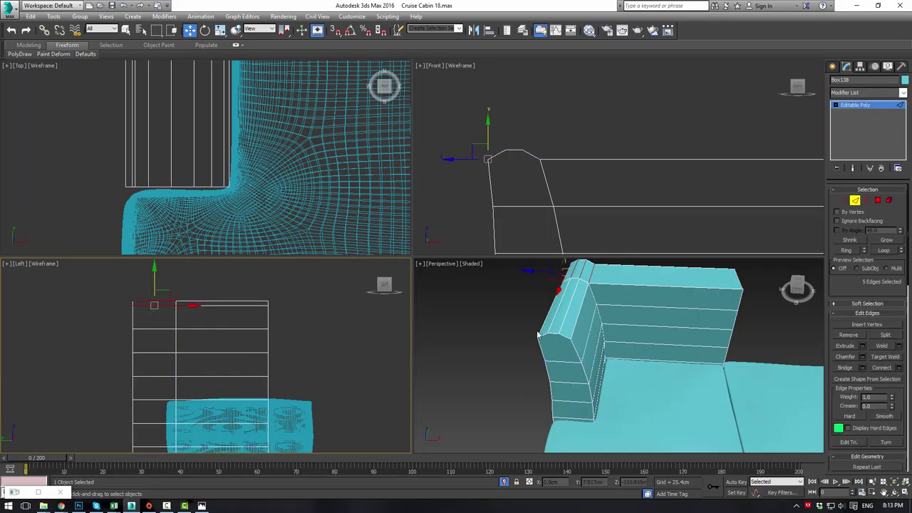
click(883, 368)
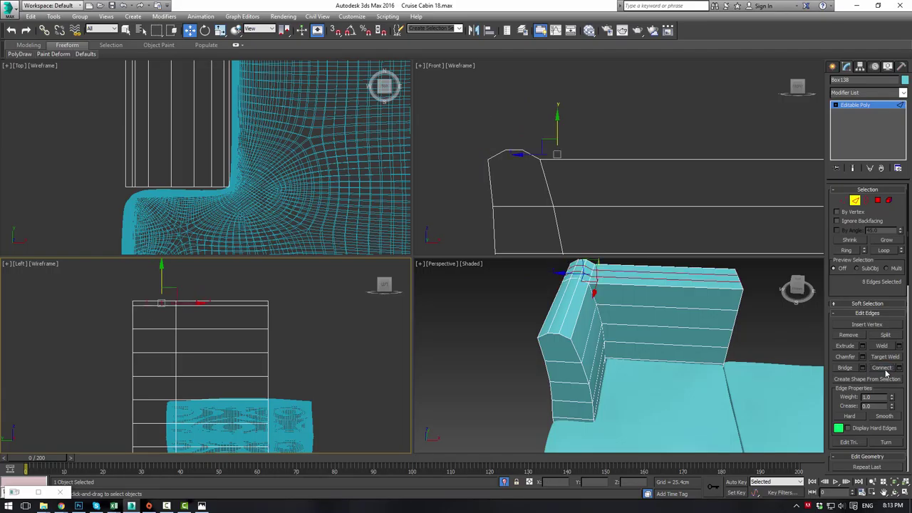
Raise the six lower new vertices on the backrest's top by about 10 cm to match the armrest's rounding
alt+middle_drag(627, 301, 603, 320)
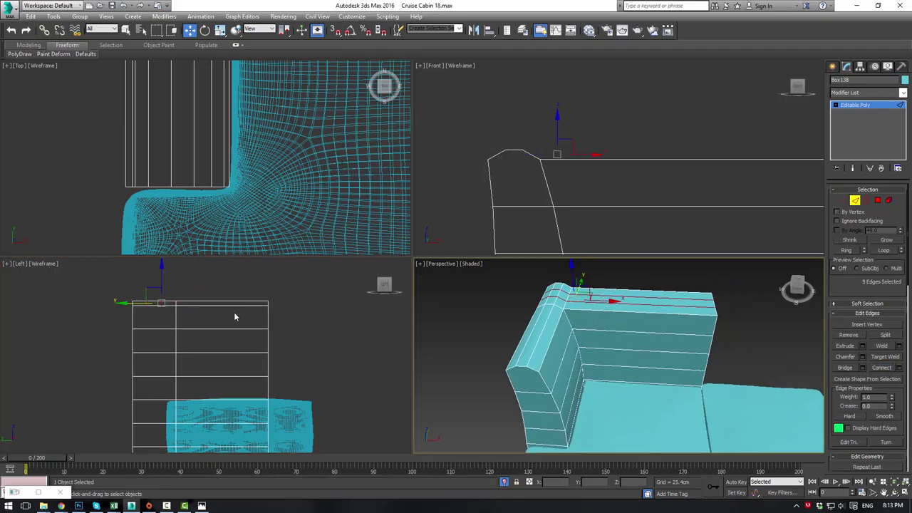
scroll(249, 342, up, 1)
key(1)
scroll(164, 335, up, 4)
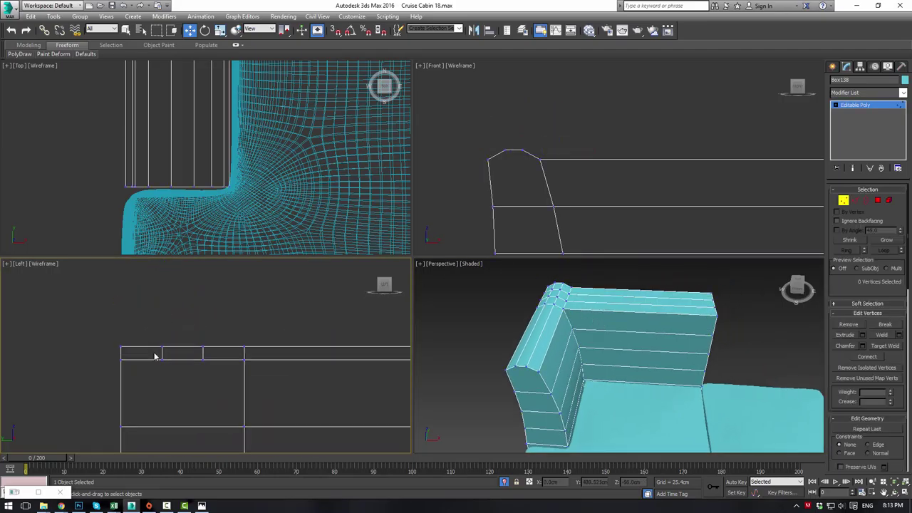
scroll(155, 355, up, 2)
drag(153, 346, 225, 379)
drag(195, 340, 194, 324)
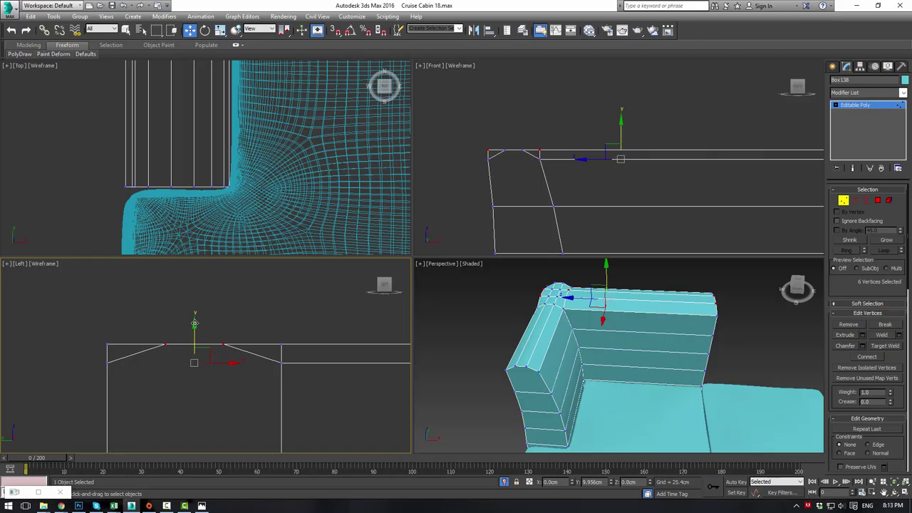
Raise the single outer back corner vertex on the top along Z to the height of its neighbouring vertices
middle_drag(569, 349, 508, 345)
key(super)
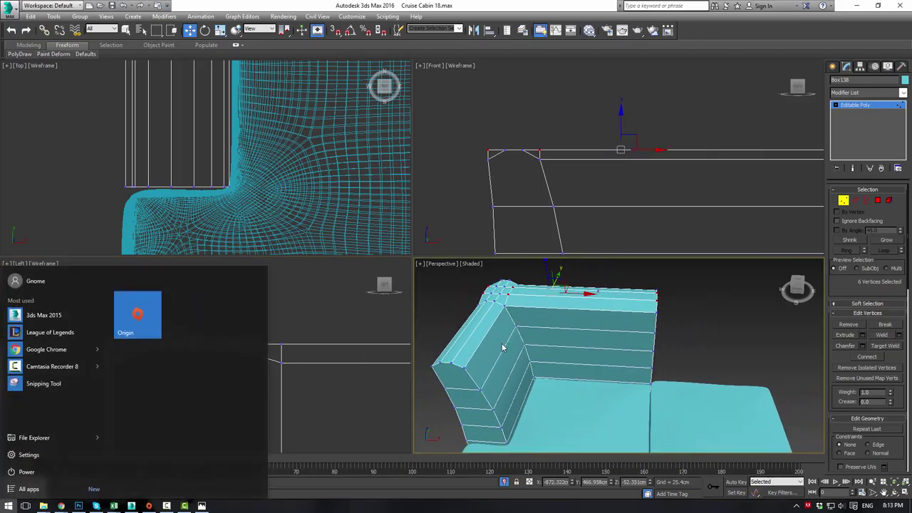
key(Escape)
key(alt+w)
scroll(435, 251, up, 5)
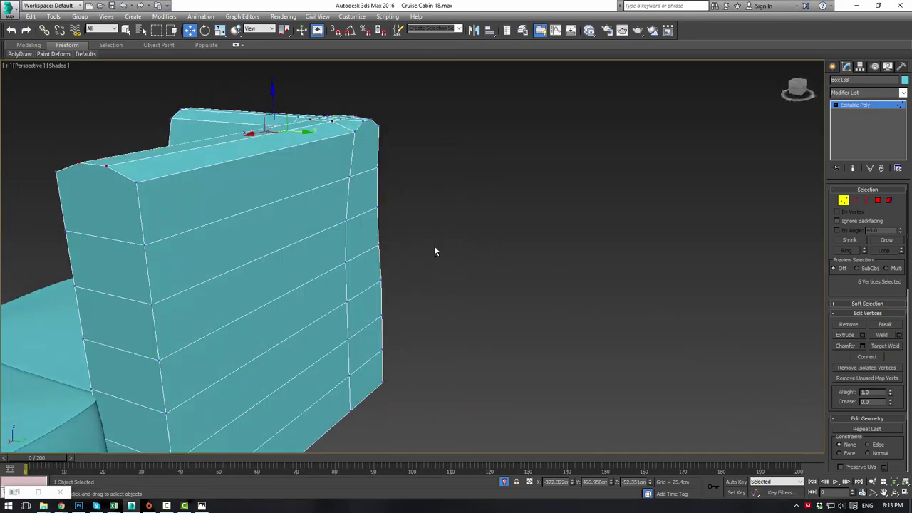
alt+middle_drag(436, 251, 350, 266)
scroll(350, 266, up, 3)
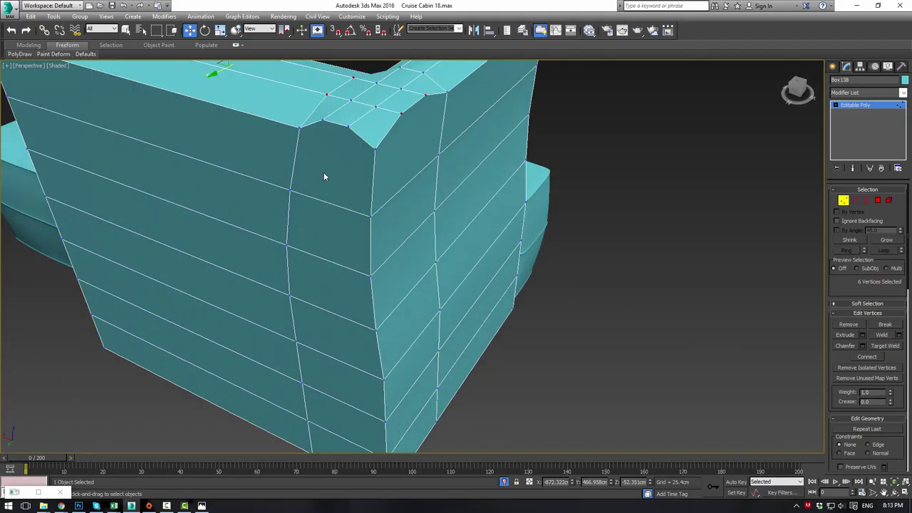
middle_drag(324, 173, 331, 212)
scroll(330, 211, up, 3)
click(330, 139)
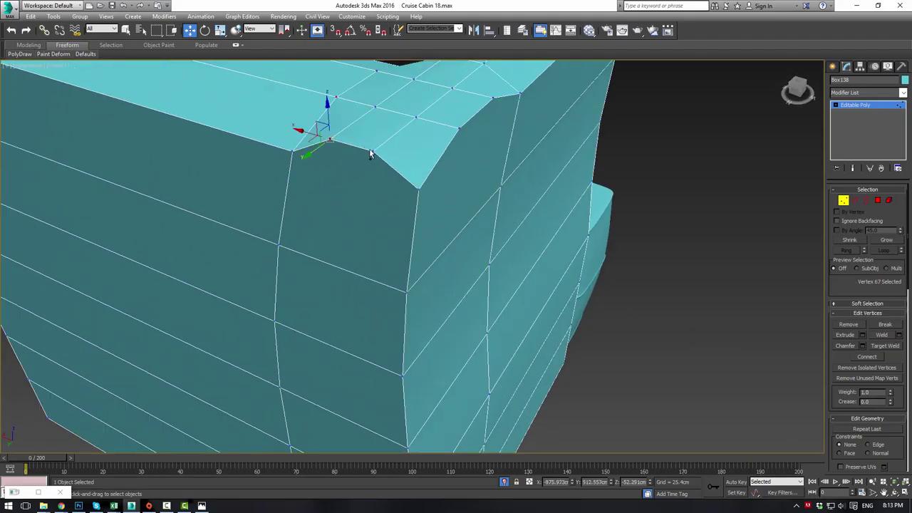
ctrl+click(370, 150)
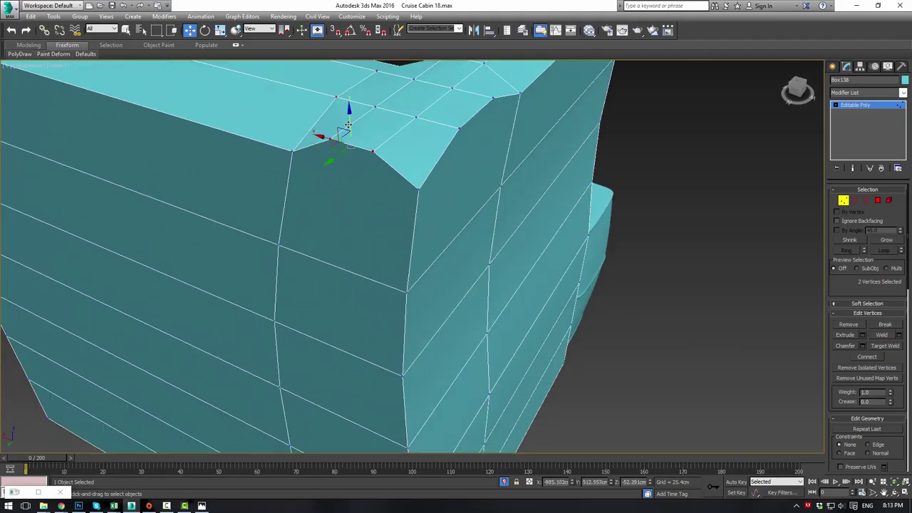
alt+middle_drag(348, 125, 357, 168)
click(423, 256)
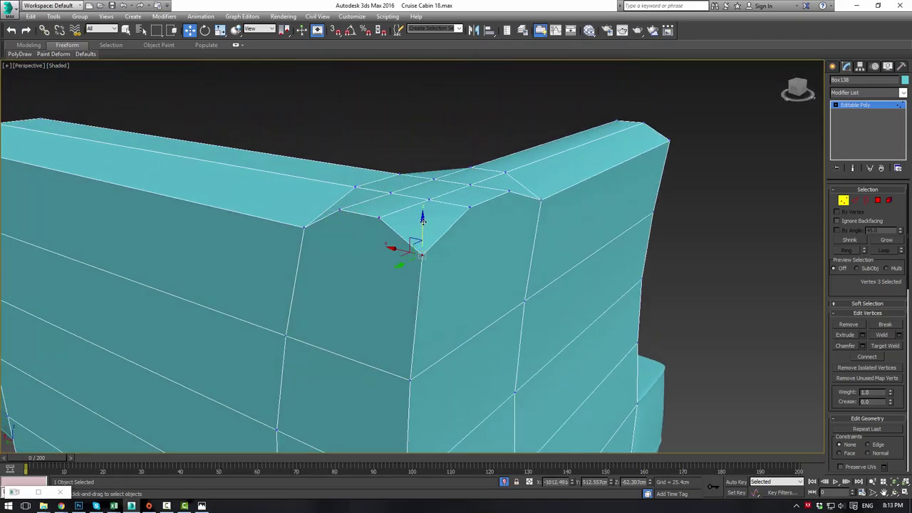
drag(423, 223, 423, 198)
Lower the three outer side vertices at the top of the back corner along Z by about 7 cm
alt+middle_drag(423, 198, 459, 209)
click(469, 171)
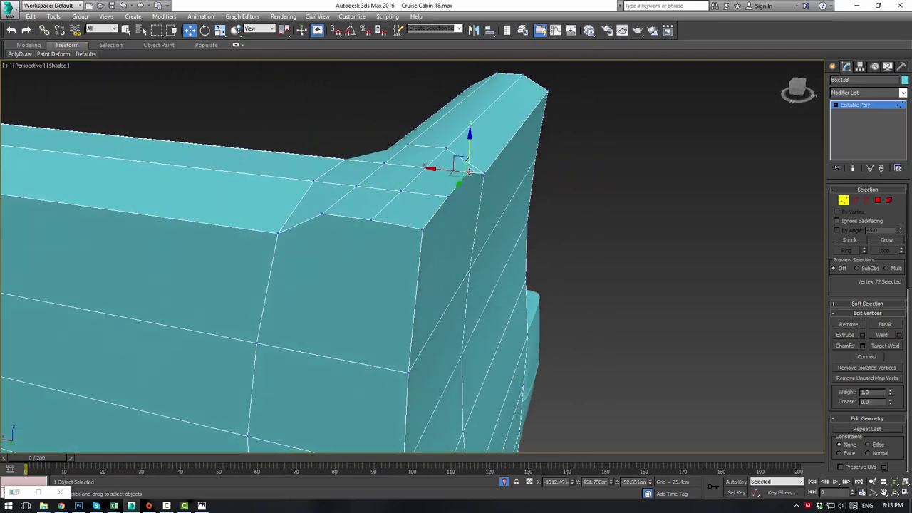
ctrl+click(424, 228)
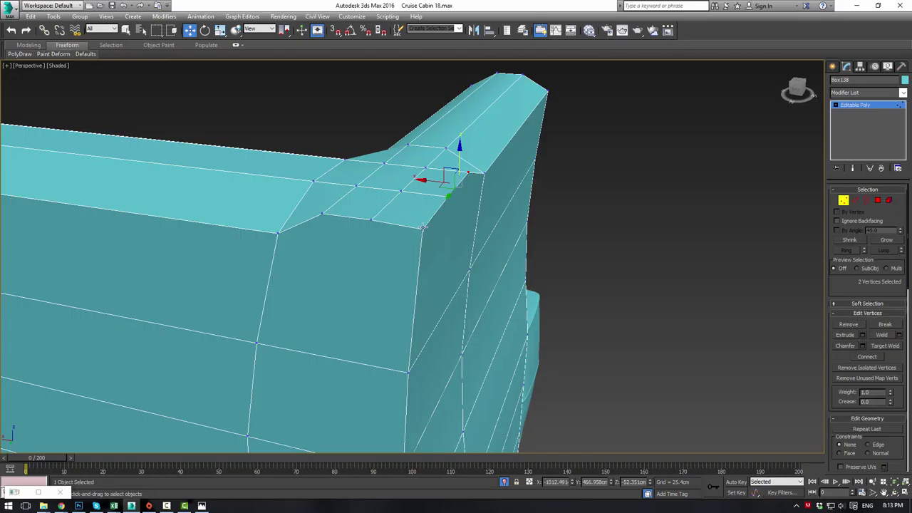
ctrl+click(423, 231)
key(alt+w)
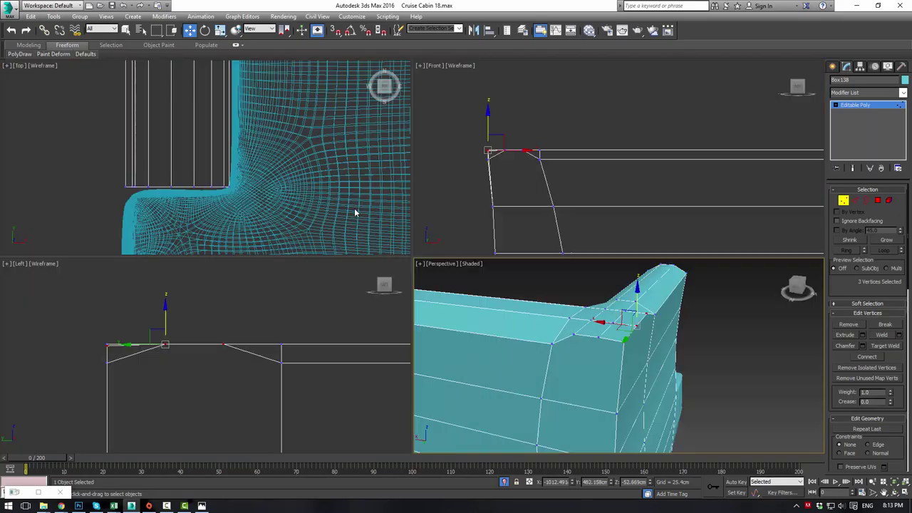
right_click(537, 199)
drag(484, 124, 485, 136)
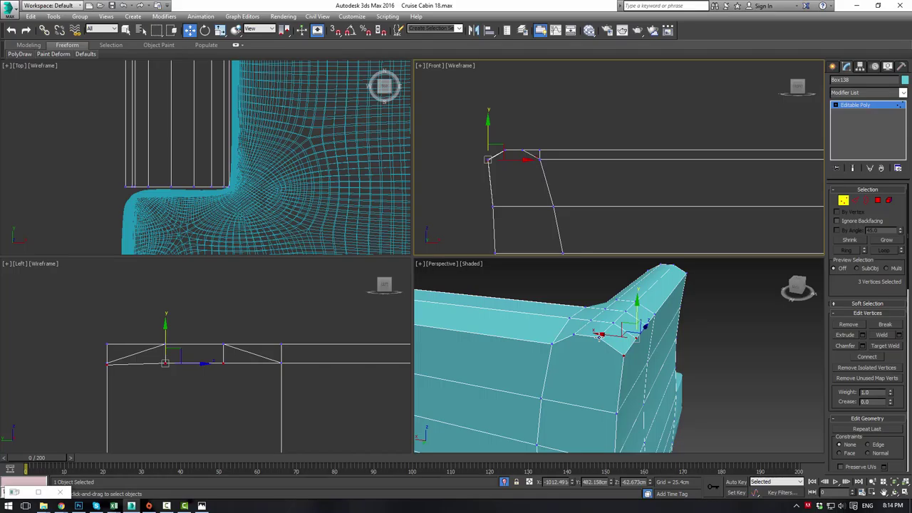
click(638, 311)
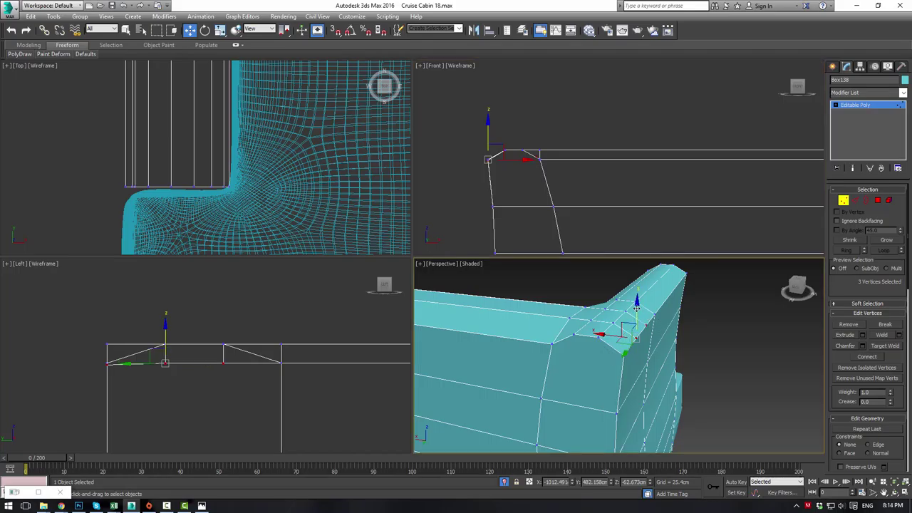
drag(634, 307, 634, 304)
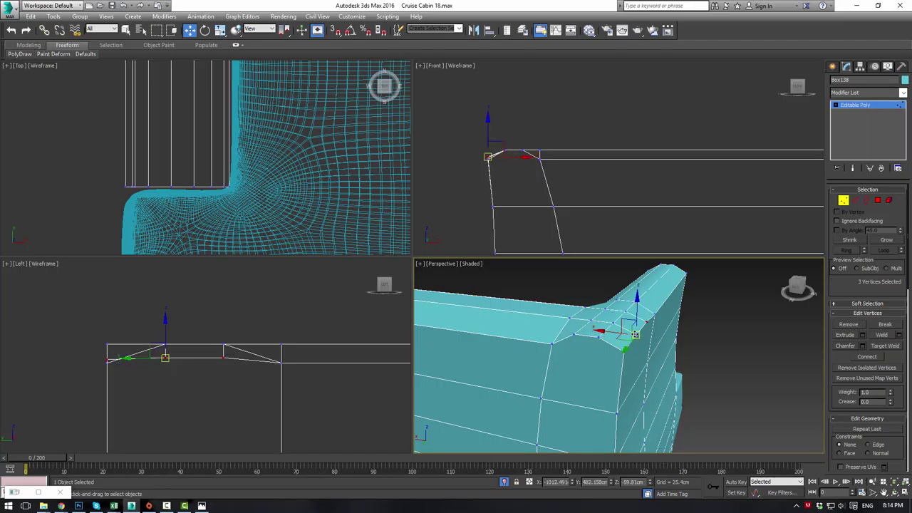
Raise the middle of these vertices slightly and the outer back corner vertex about 5.5 cm, so the edge slopes evenly up to the corner
click(636, 336)
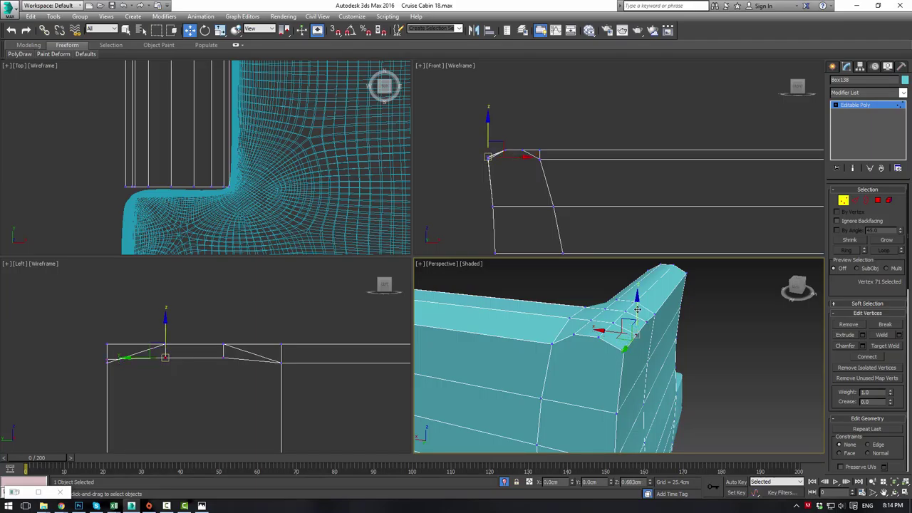
drag(637, 313, 633, 317)
click(622, 351)
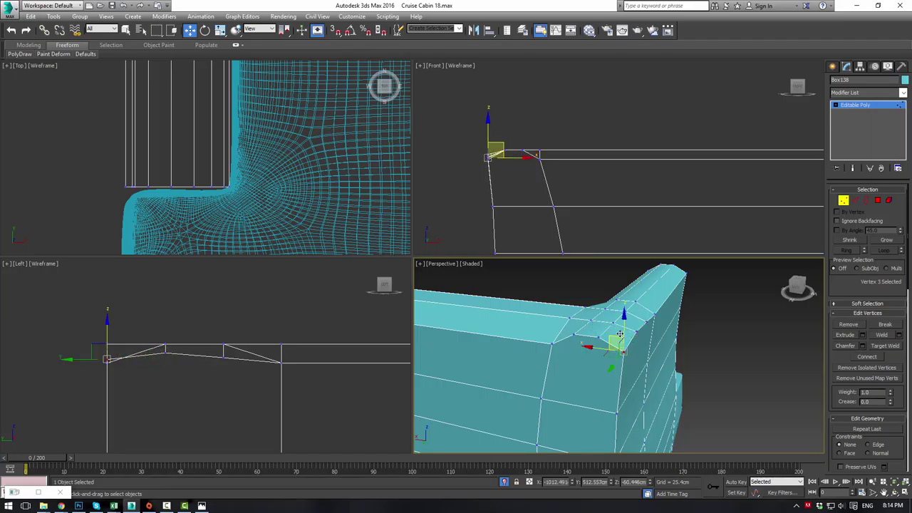
alt+middle_drag(677, 339, 698, 347)
scroll(698, 346, down, 4)
key(alt+w)
alt+middle_drag(591, 302, 470, 194)
key(alt+w)
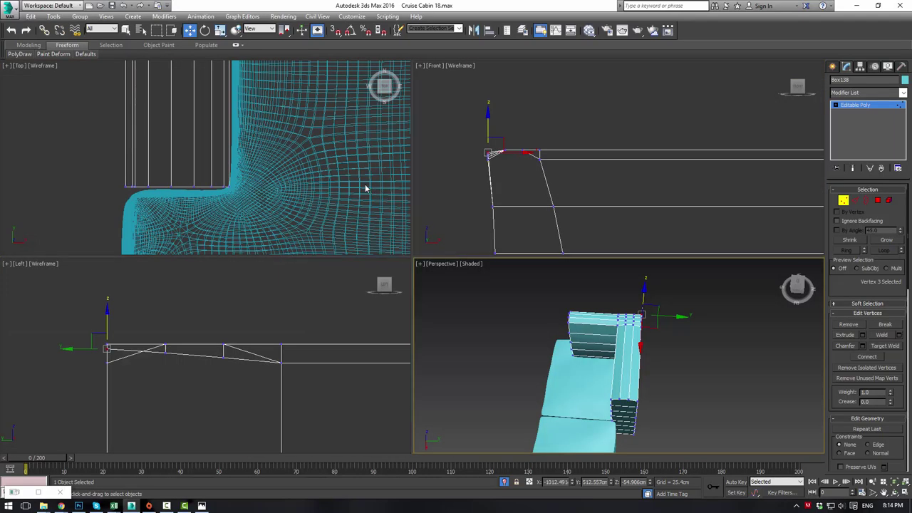
Scale all backrest vertices along Y to thin the backrest, and shift it against the rear of the seat cushions
scroll(243, 143, down, 6)
middle_drag(234, 163, 228, 194)
scroll(203, 102, up, 5)
middle_drag(203, 103, 219, 139)
scroll(154, 119, down, 3)
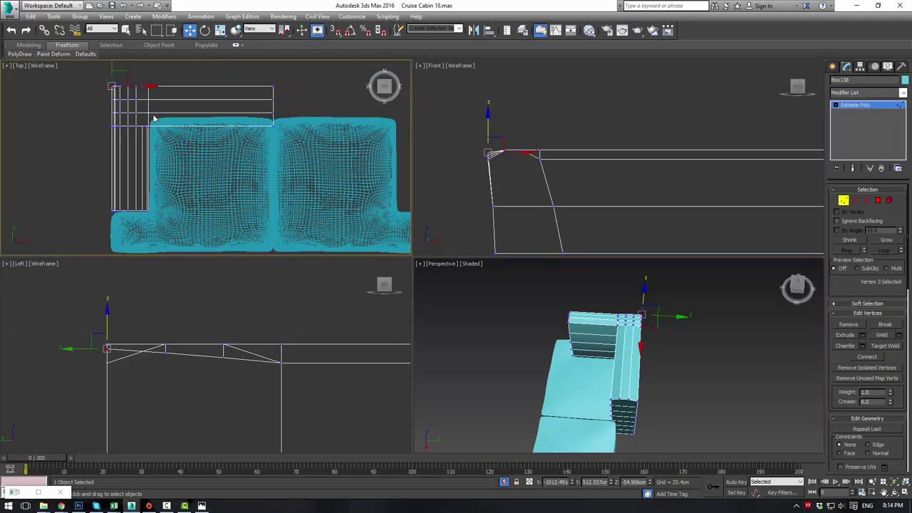
drag(127, 93, 324, 168)
middle_drag(277, 138, 292, 168)
key(r)
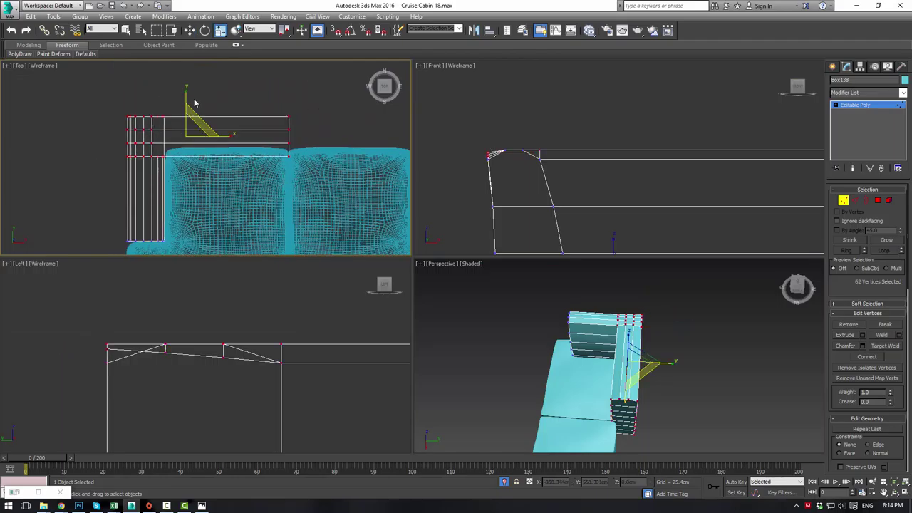
mouse_move(186, 93)
mouse_down()
mouse_move(188, 114)
mouse_move(188, 106)
mouse_up()
key(w)
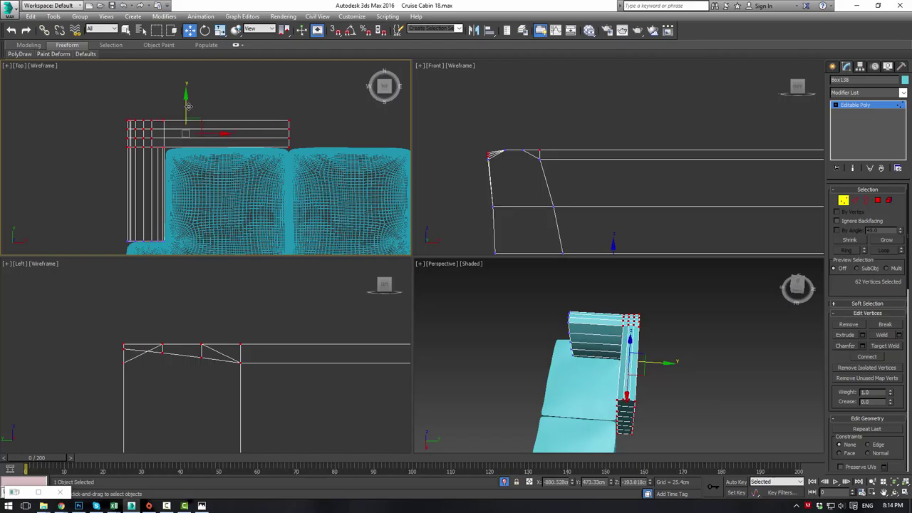
click(867, 108)
click(676, 328)
alt+middle_drag(609, 350, 666, 317)
key(alt+w)
alt+middle_drag(481, 259, 456, 256)
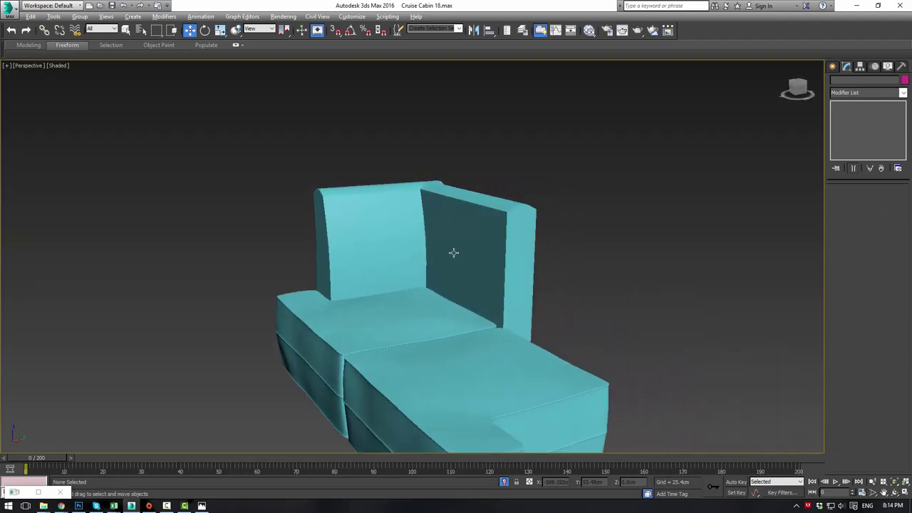
Move the six inner corner vertices below the top edge, where armrest meets backrest, about 6 cm toward the seat
click(456, 257)
click(843, 200)
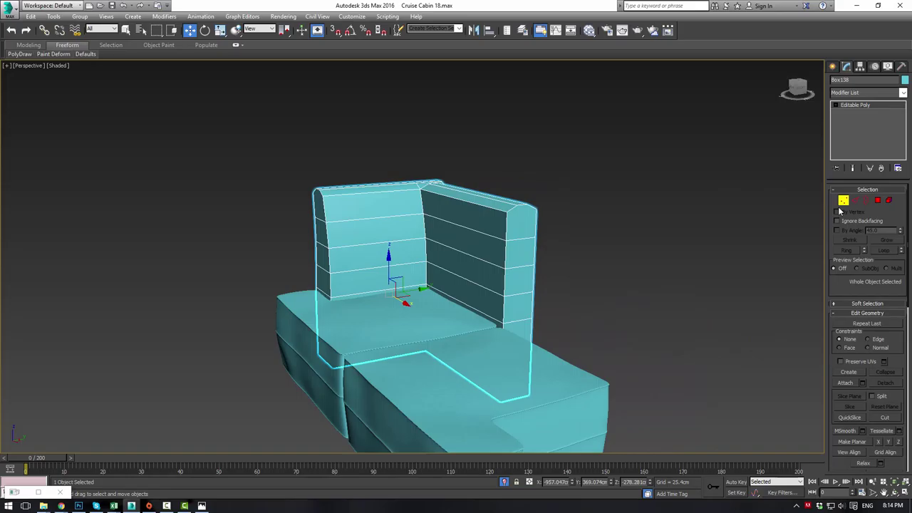
click(423, 212)
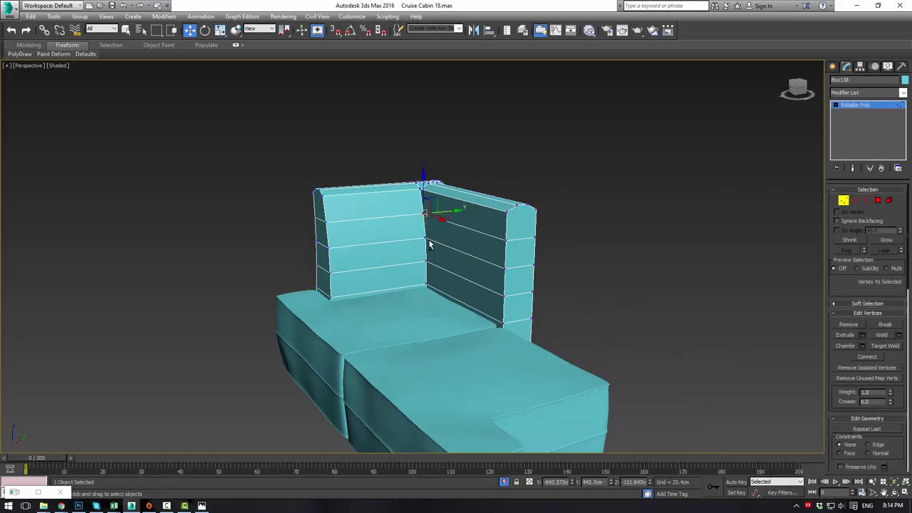
key(F3)
alt+middle_drag(430, 241, 430, 260)
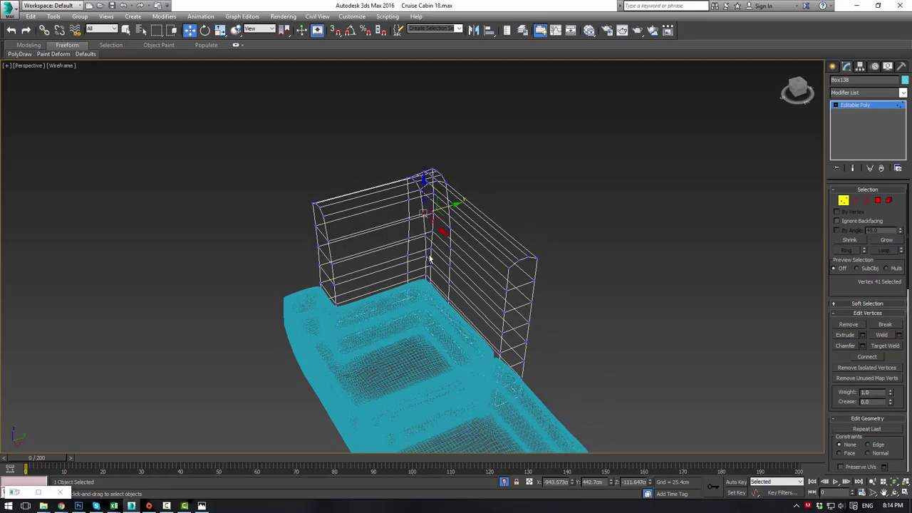
ctrl+click(426, 238)
ctrl+click(426, 256)
ctrl+click(425, 275)
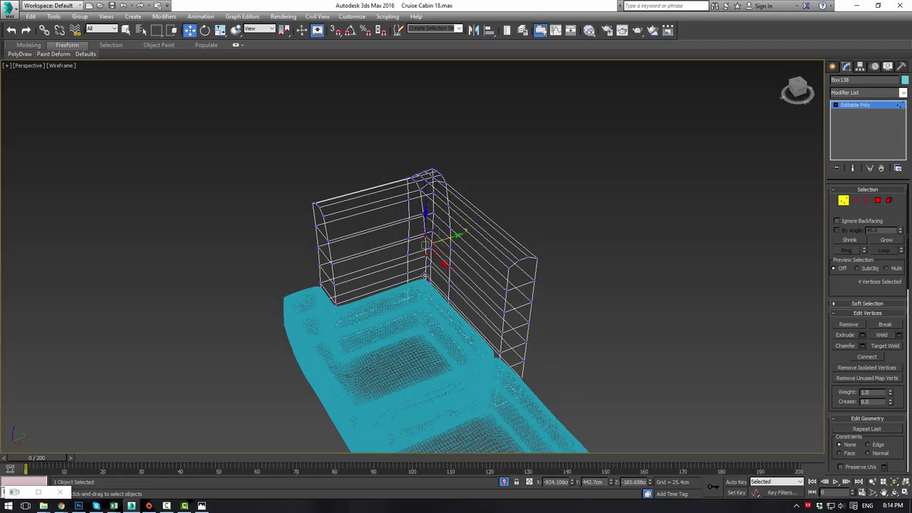
ctrl+click(423, 290)
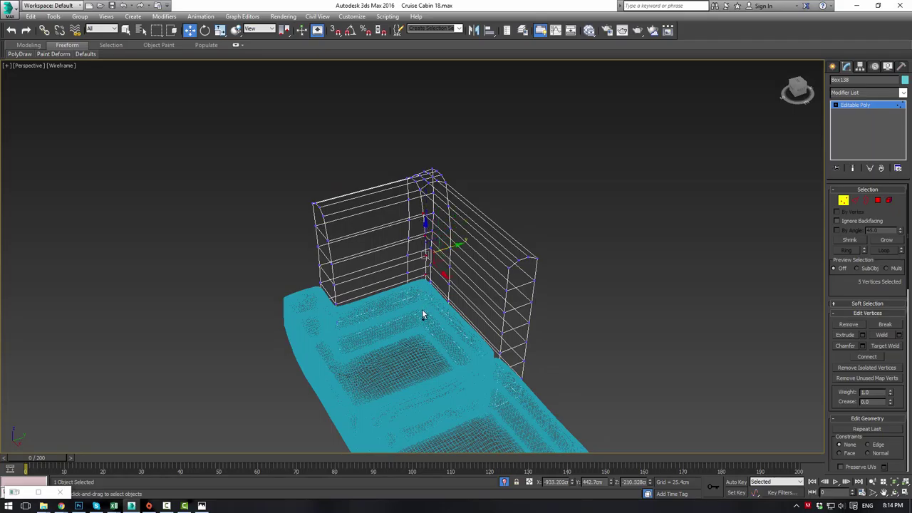
alt+middle_drag(423, 320, 448, 297)
ctrl+click(424, 325)
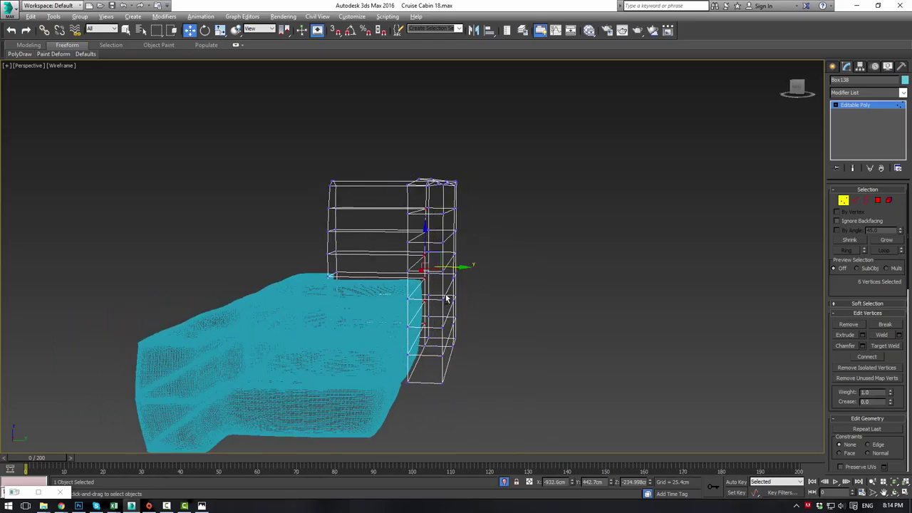
key(alt+w)
scroll(316, 283, up, 8)
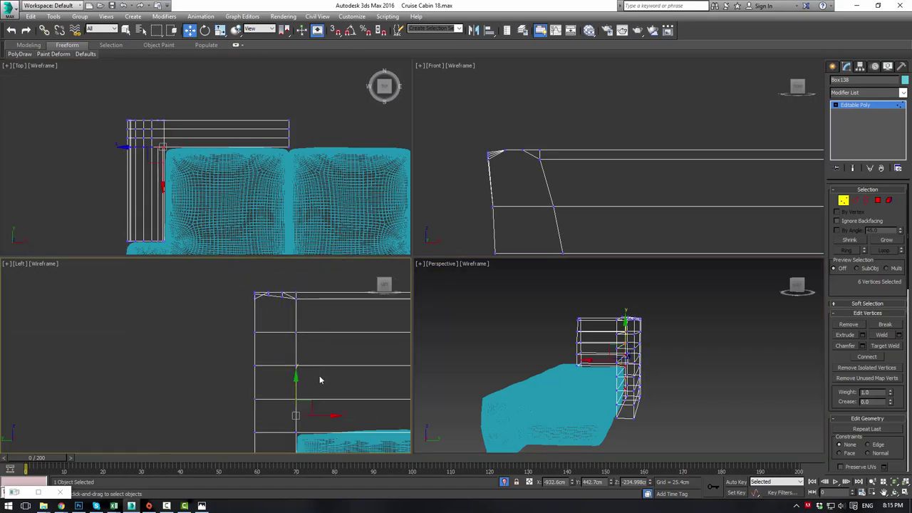
drag(276, 389, 288, 389)
Push the lower inner corner vertices progressively farther toward the seat, dropping the upper ones from the selection, to curve the backrest's corner edge
alt+drag(244, 321, 243, 322)
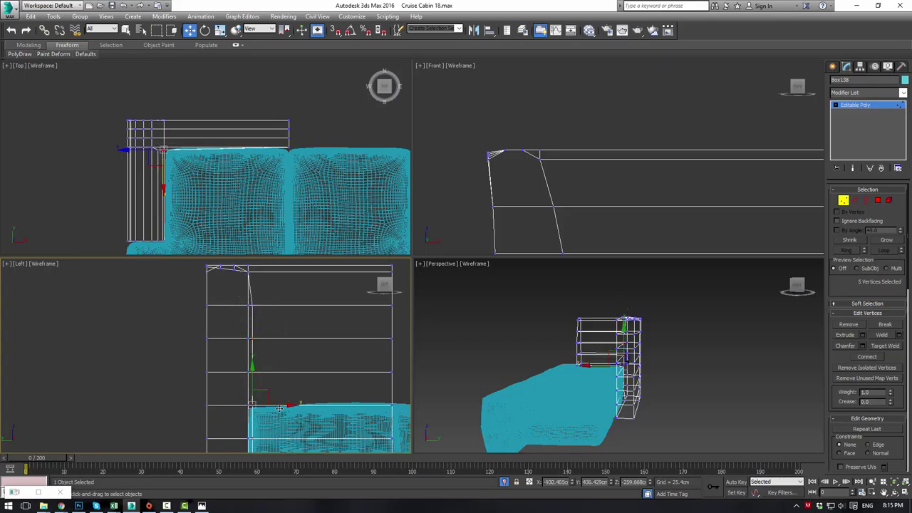
drag(279, 409, 283, 408)
alt+drag(267, 328, 247, 356)
drag(281, 422, 282, 423)
drag(258, 294, 277, 303)
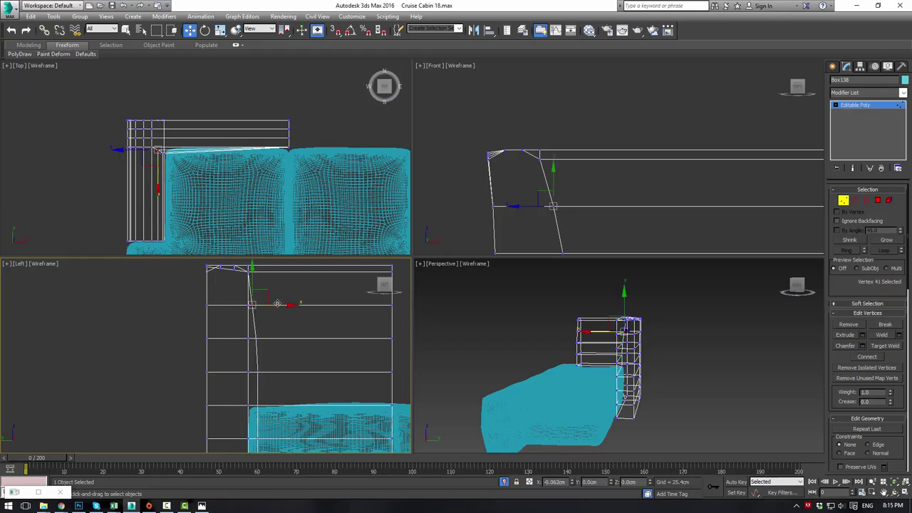
click(522, 347)
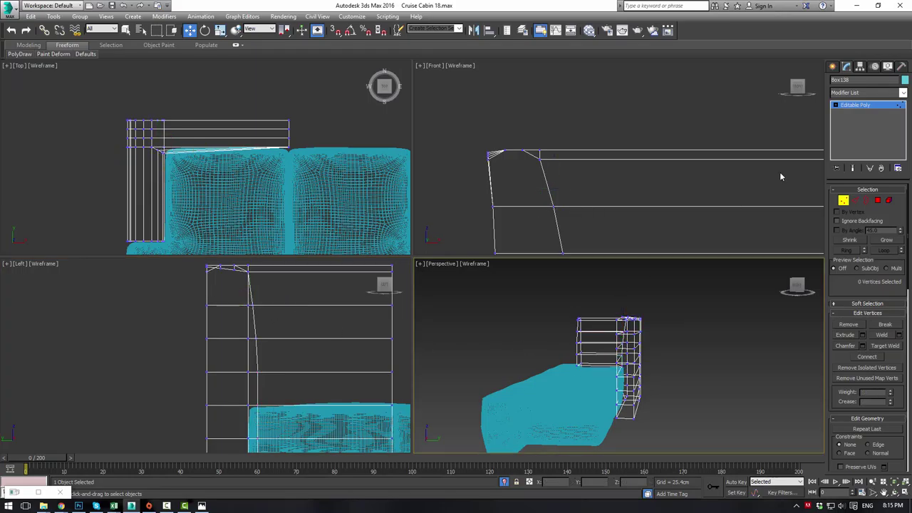
key(F3)
mouse_move(494, 305)
alt+middle_down()
mouse_move(566, 292)
mouse_move(825, 120)
alt+middle_up()
key(alt+w)
click(561, 184)
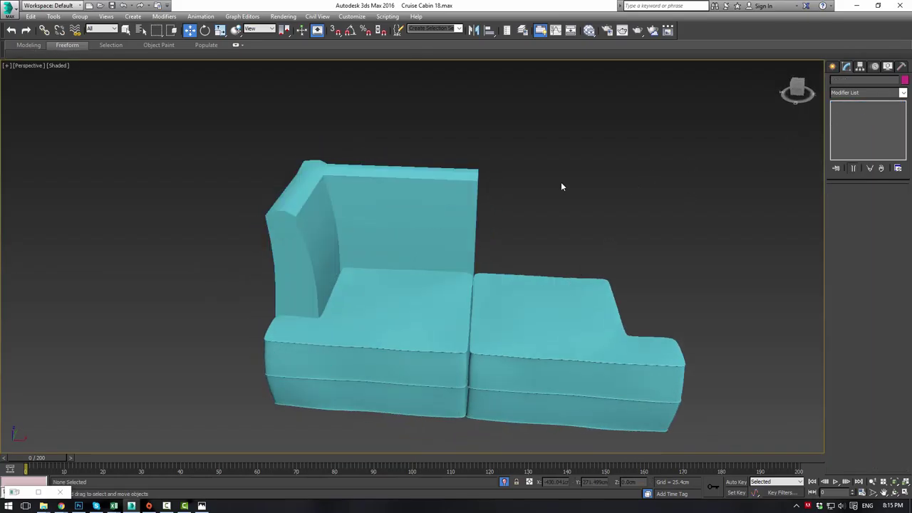
Apply a TurboSmooth modifier with 2 iterations to the L-shaped arm and back
alt+middle_drag(561, 184, 476, 191)
click(476, 191)
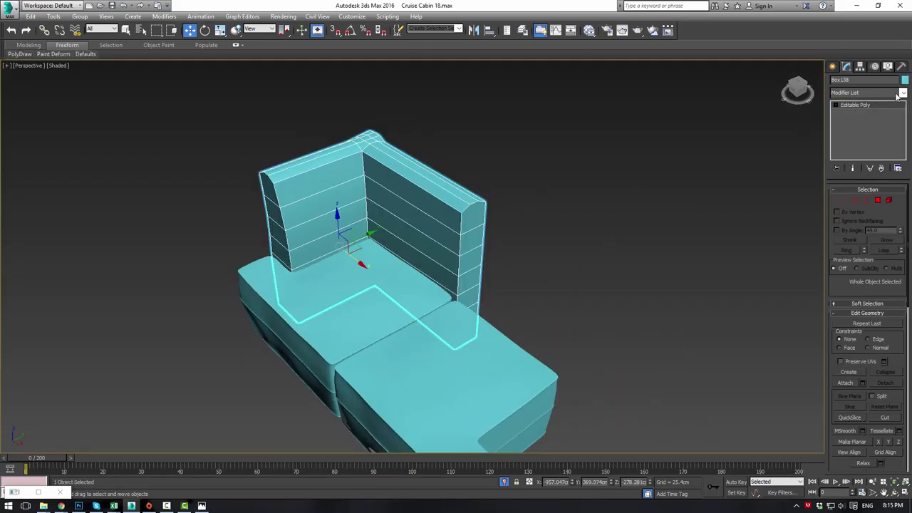
click(903, 93)
text(tu)
key(Return)
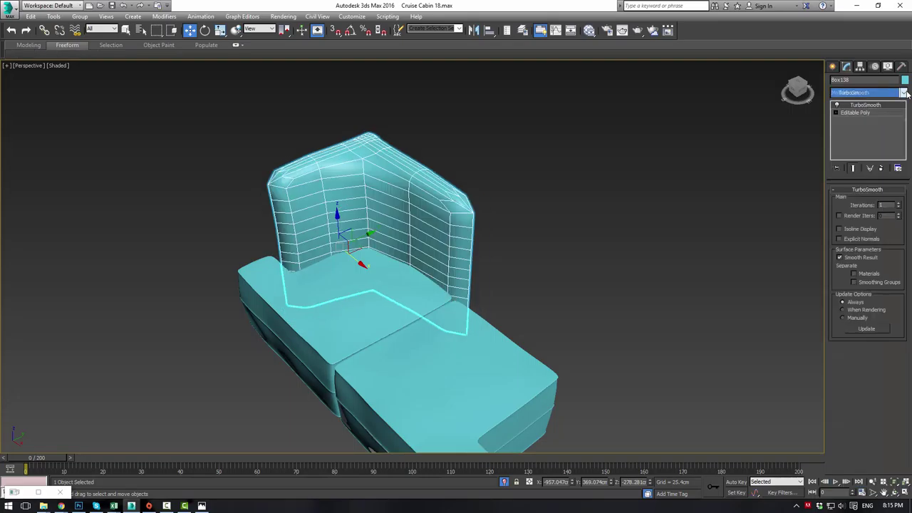
click(899, 205)
click(560, 164)
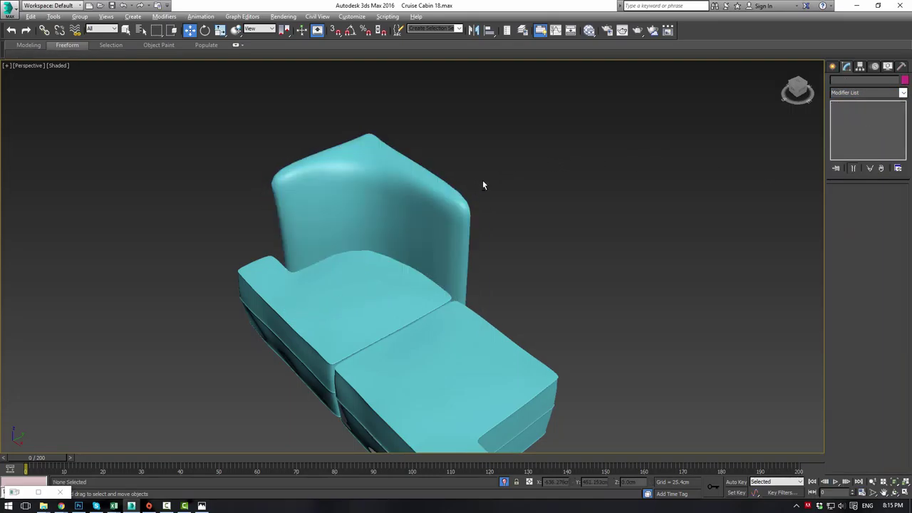
alt+middle_drag(483, 185, 540, 163)
At the Editable Poly level, extrude all seven polygons of the armrest's front end by 1.766 cm
click(357, 290)
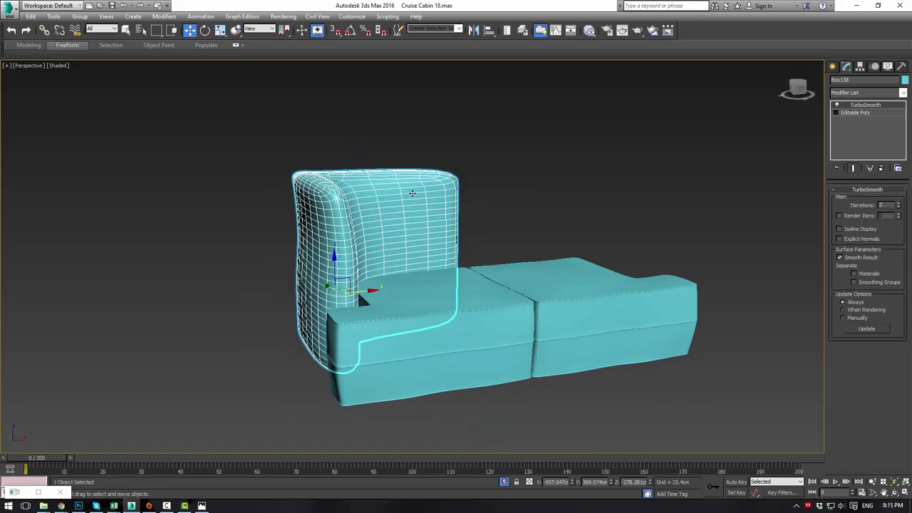
click(857, 114)
scroll(542, 204, up, 5)
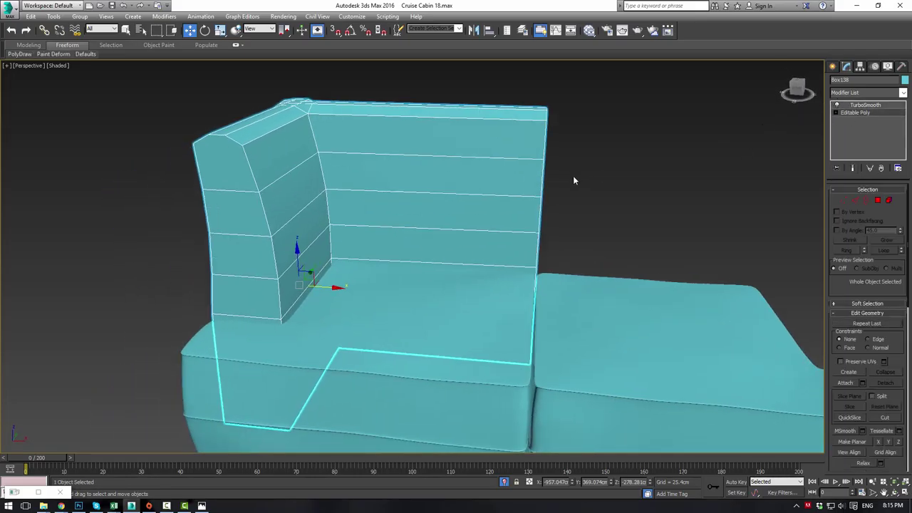
click(877, 200)
click(226, 161)
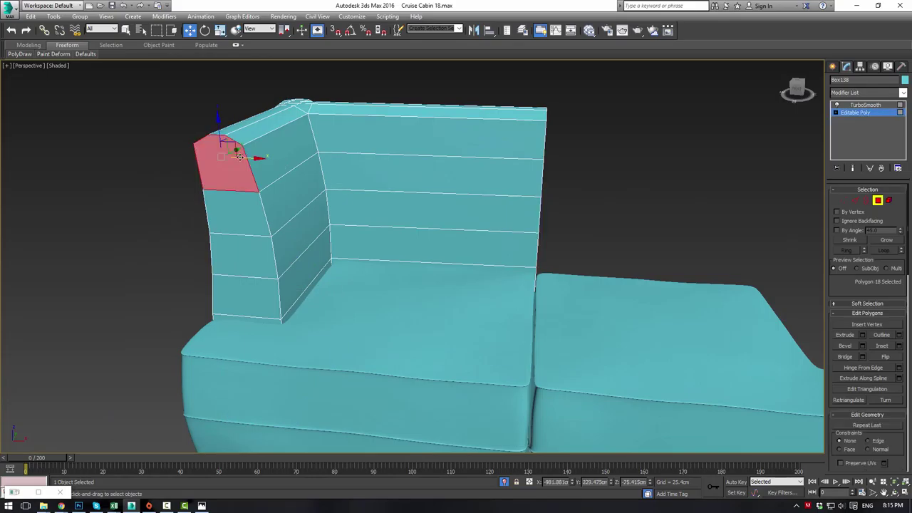
ctrl+click(238, 210)
ctrl+click(242, 255)
ctrl+click(249, 300)
key(F3)
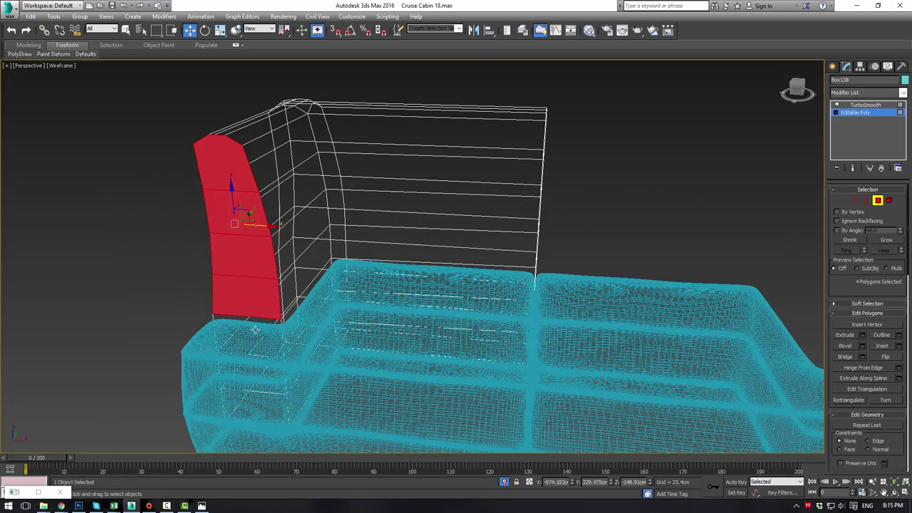
ctrl+click(255, 330)
ctrl+click(257, 371)
ctrl+click(259, 401)
alt+middle_drag(259, 401, 390, 372)
click(862, 335)
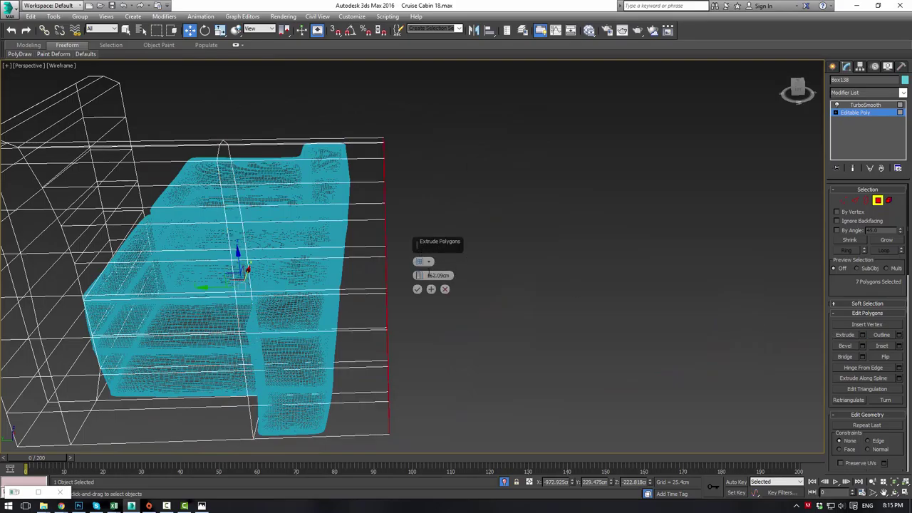
drag(427, 275, 363, 479)
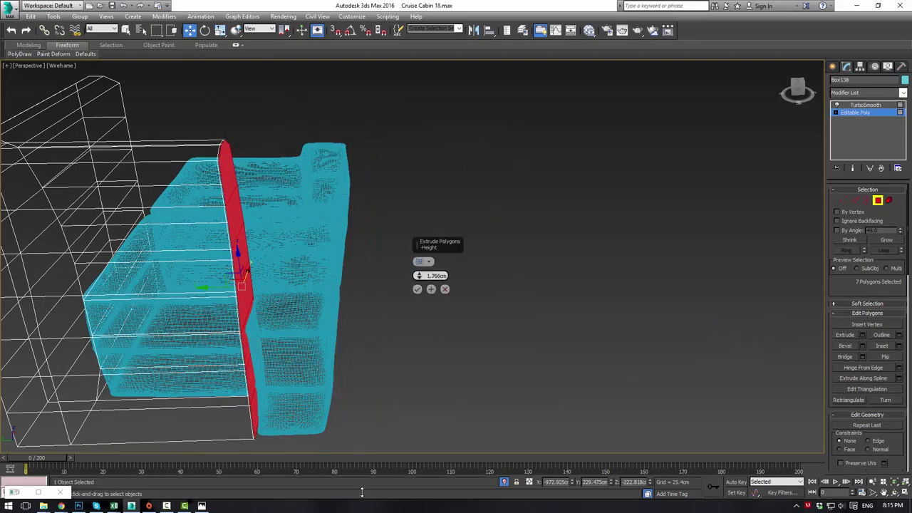
click(418, 289)
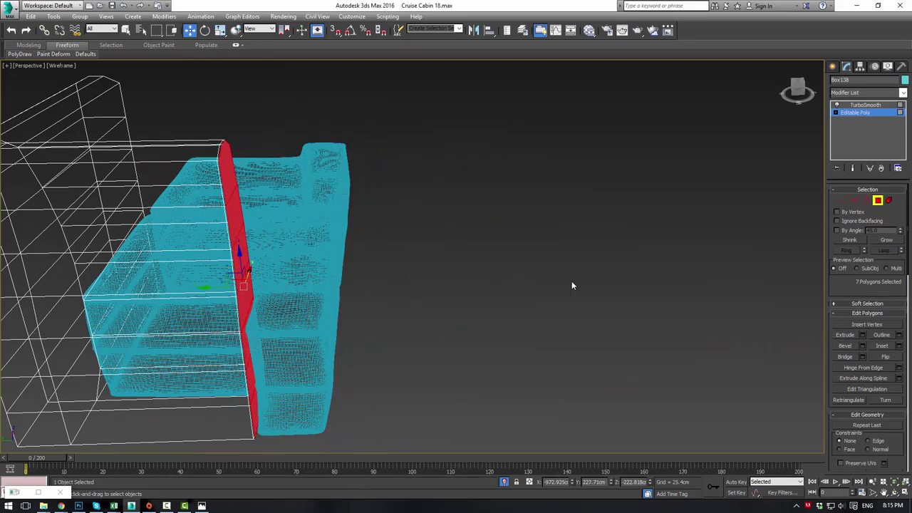
Grow the polygon selection at the armrest's front end and deselect the front faces, leaving only the narrow rim polygons around it
click(883, 238)
alt+middle_drag(428, 235, 375, 225)
alt+click(226, 167)
alt+click(230, 210)
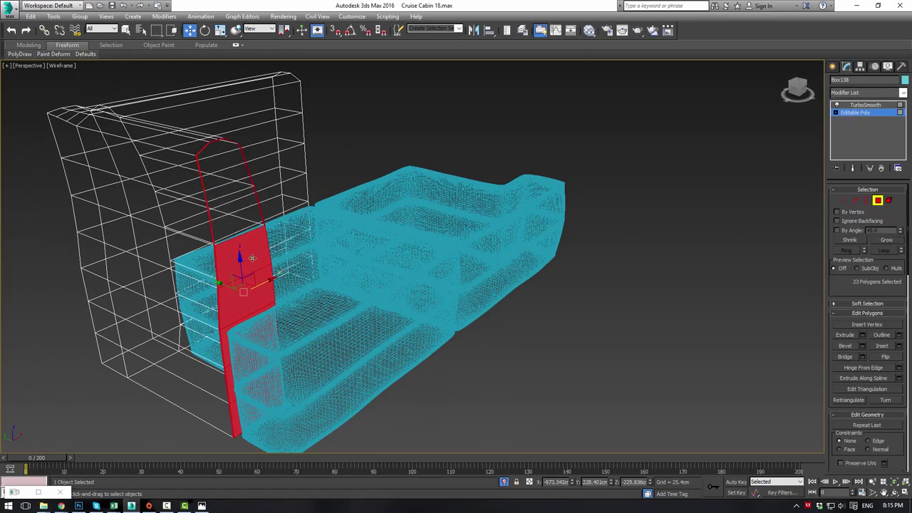
alt+click(252, 258)
alt+click(248, 294)
alt+click(247, 327)
alt+click(253, 367)
alt+click(264, 401)
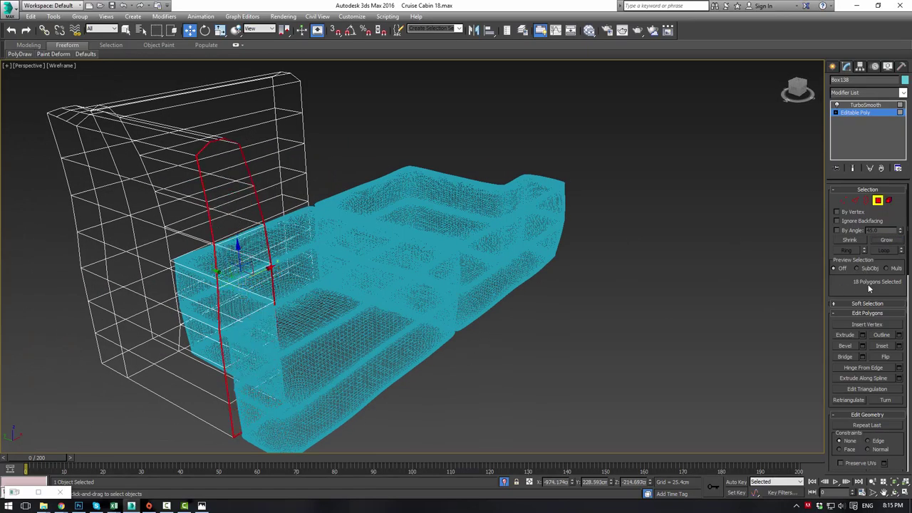
Extrude the selected rim polygons by 1.766 cm and return to the TurboSmooth level
click(862, 335)
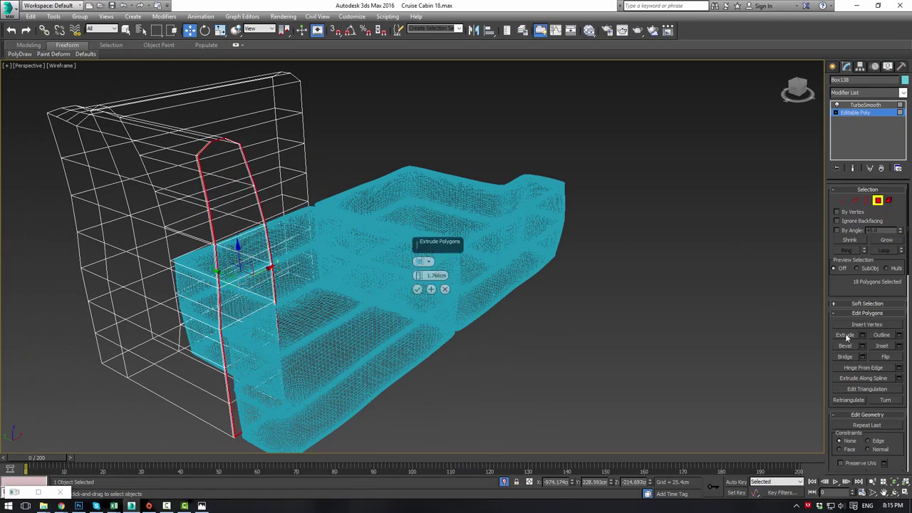
click(424, 262)
click(436, 291)
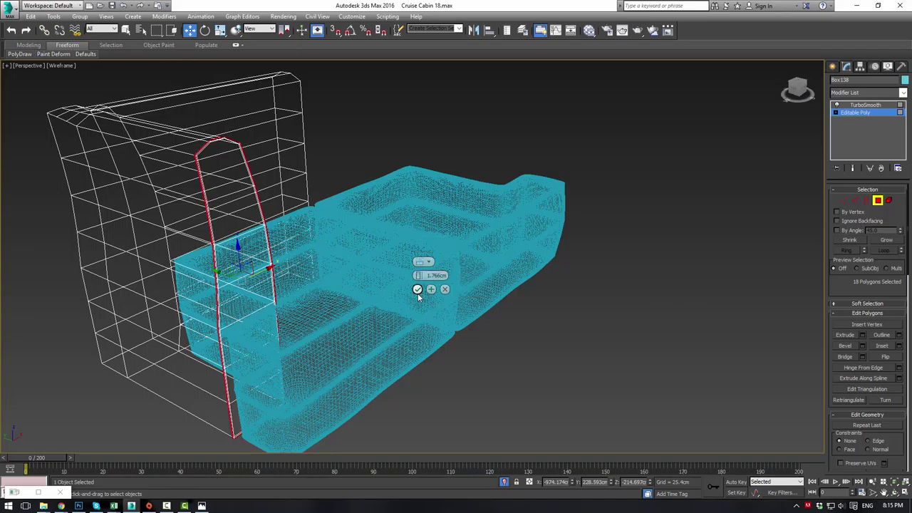
click(418, 290)
click(858, 105)
click(684, 179)
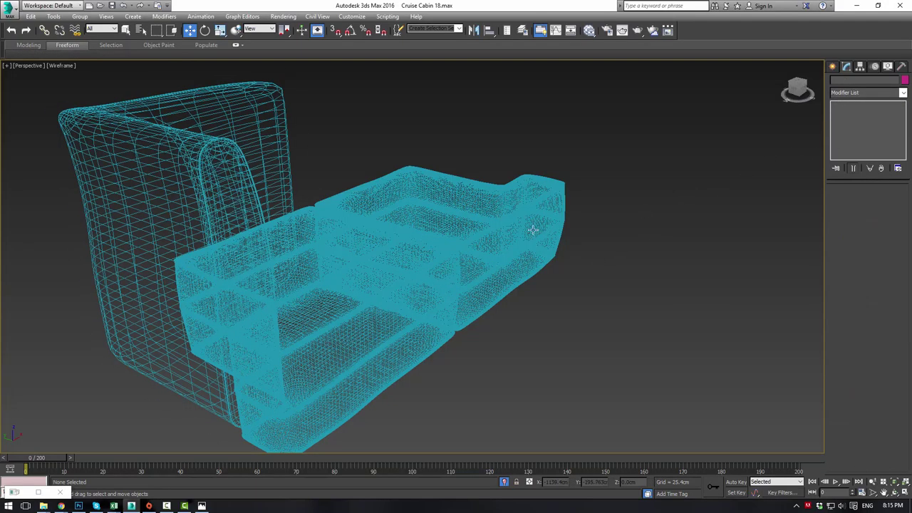
Switch the perspective view to shaded display and examine the smoothed arm and backrest
key(F3)
mouse_move(480, 214)
alt+middle_down()
mouse_move(387, 234)
mouse_move(346, 222)
mouse_move(421, 299)
alt+middle_up()
scroll(358, 260, up, 5)
alt+middle_drag(359, 260, 333, 237)
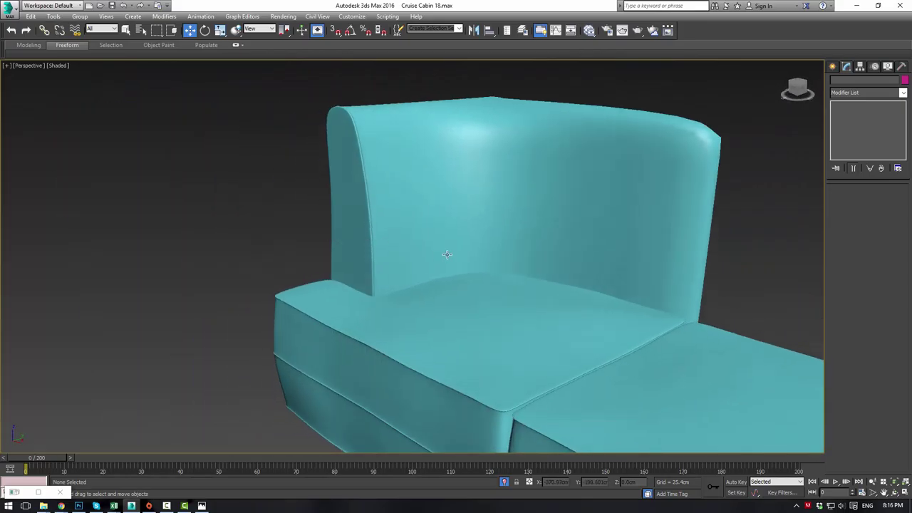
alt+middle_drag(468, 250, 408, 294)
At the Editable Poly level, select the vertical edge loop in the inner corner where armrest meets backrest
click(396, 255)
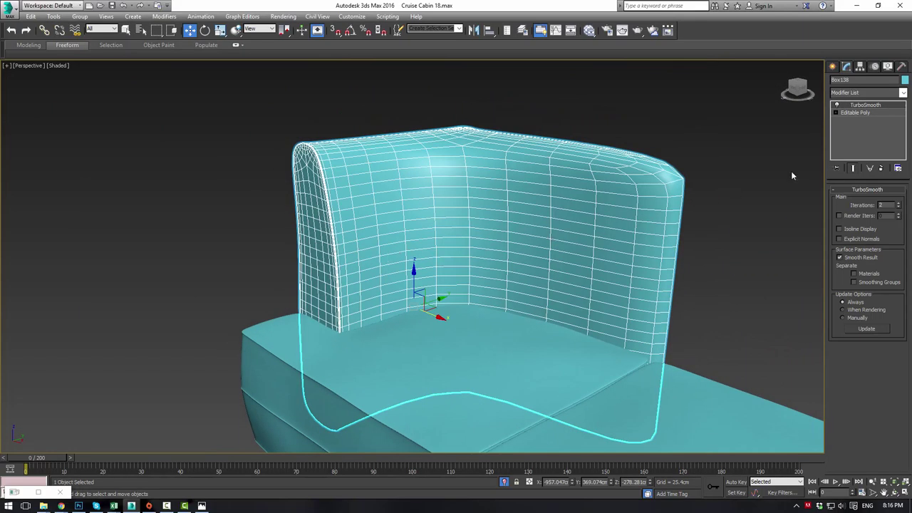
click(854, 113)
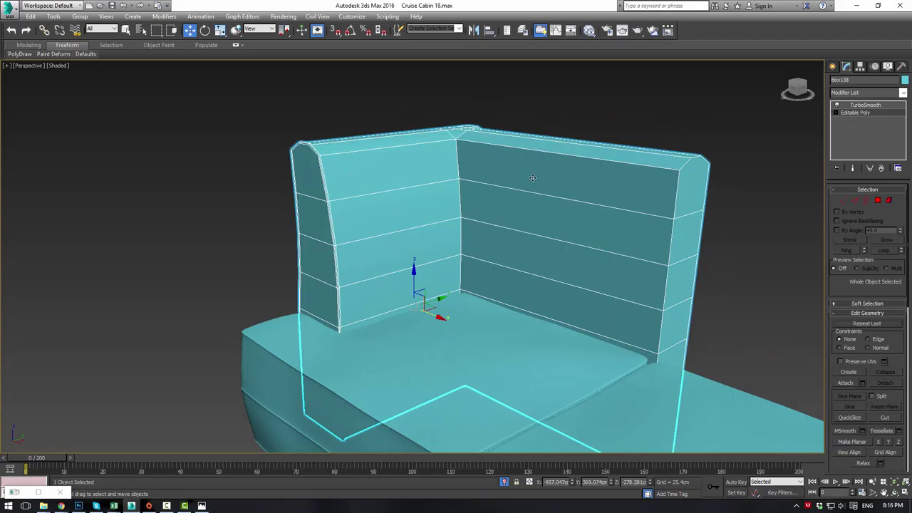
alt+middle_drag(533, 177, 760, 197)
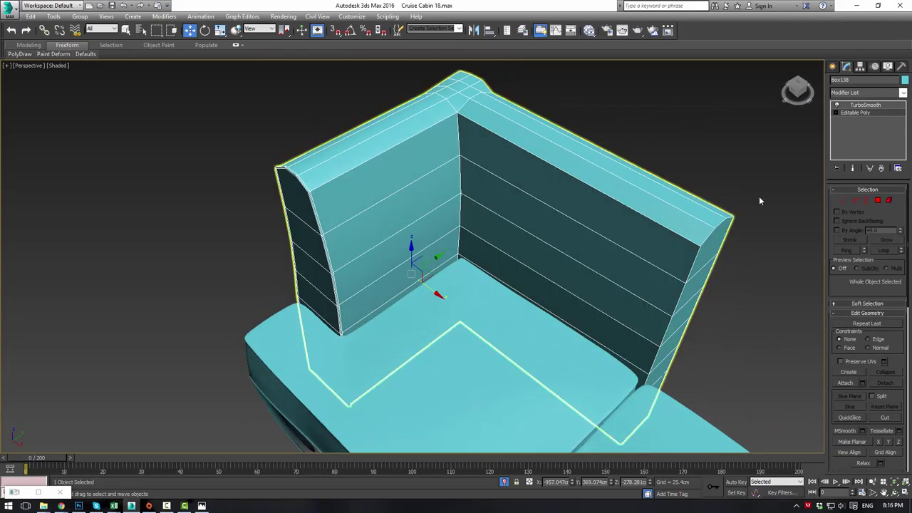
click(855, 200)
click(458, 144)
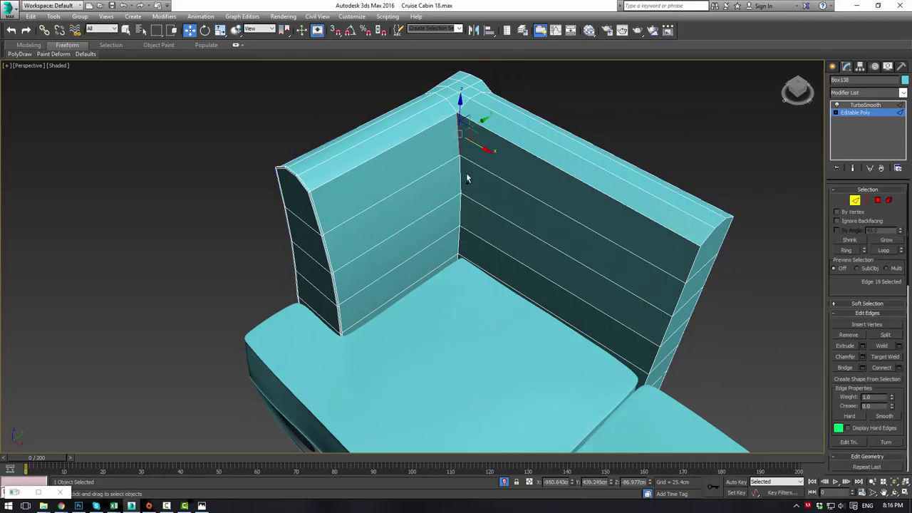
double_click(460, 173)
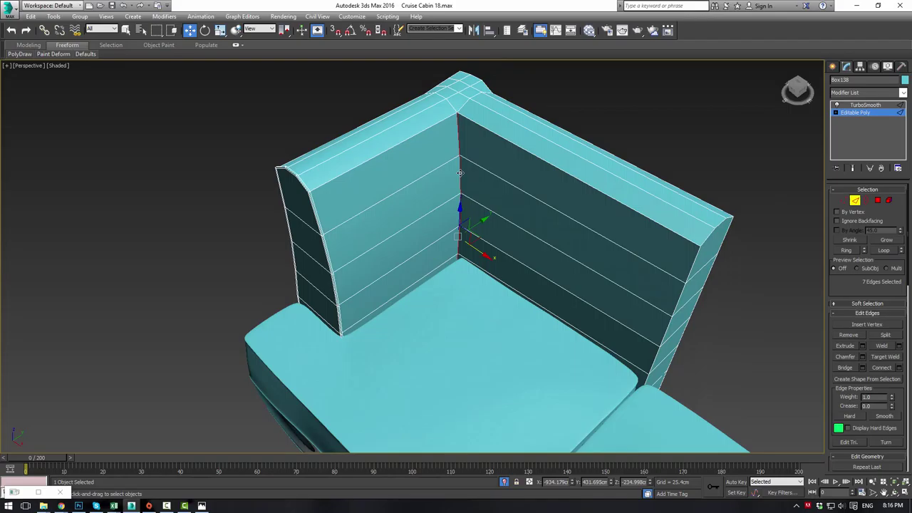
Try to chamfer the inner corner edge loop by 2.54 cm and check it with TurboSmooth
click(862, 356)
mouse_move(419, 276)
mouse_down()
mouse_move(419, 262)
mouse_move(421, 273)
mouse_up()
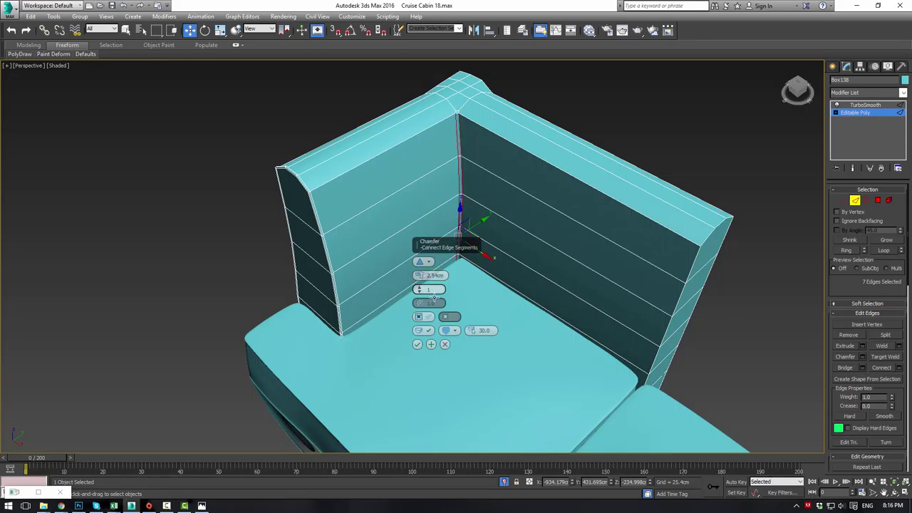
click(417, 345)
click(851, 114)
click(856, 106)
click(671, 114)
mouse_move(542, 163)
alt+middle_down()
mouse_move(535, 142)
mouse_move(552, 142)
mouse_move(520, 152)
mouse_move(545, 158)
alt+middle_up()
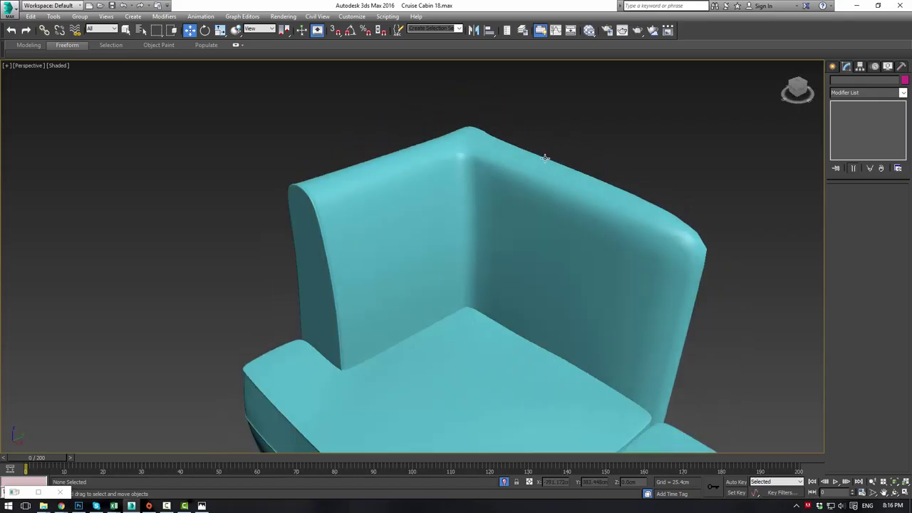
click(545, 157)
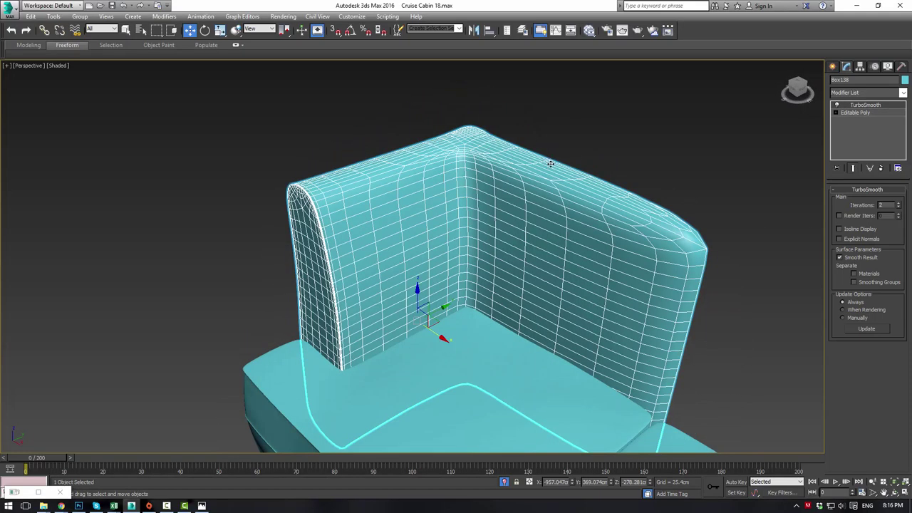
click(869, 113)
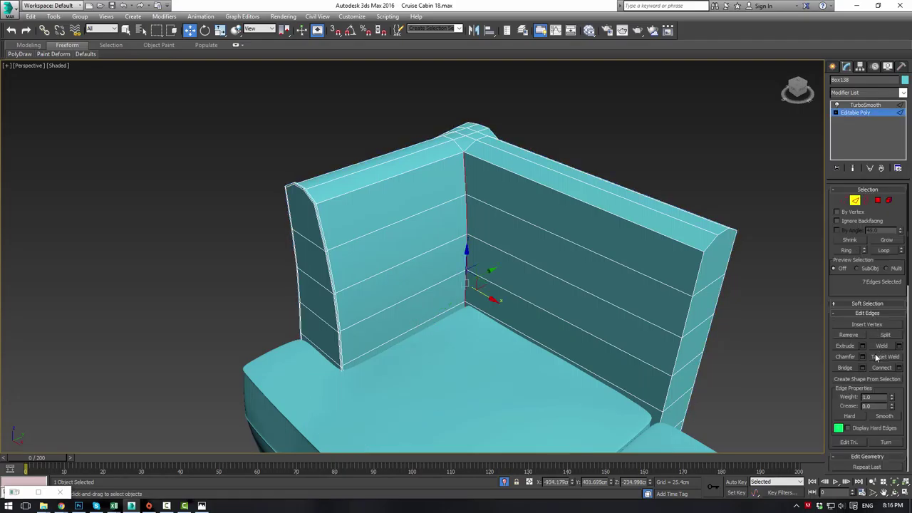
Chamfer the inner corner edge loop by 0.774 cm and check the shape with TurboSmooth
click(862, 356)
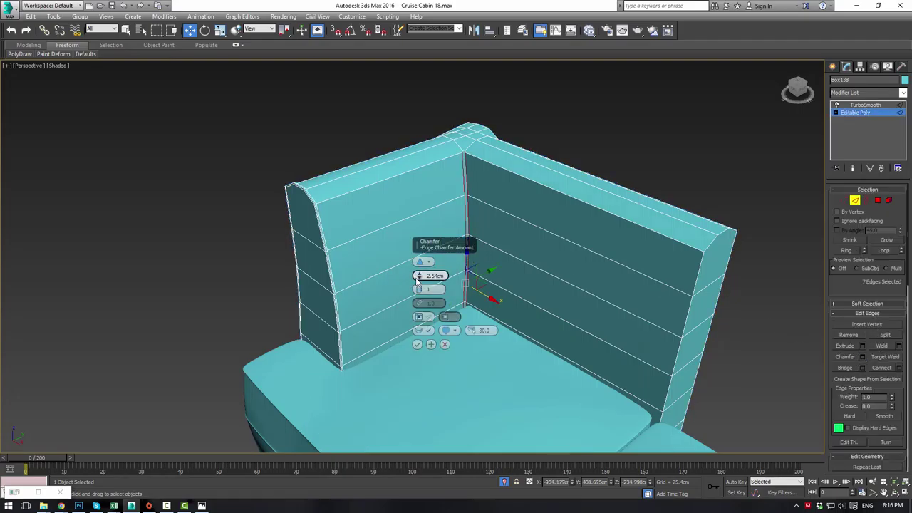
drag(417, 278, 417, 280)
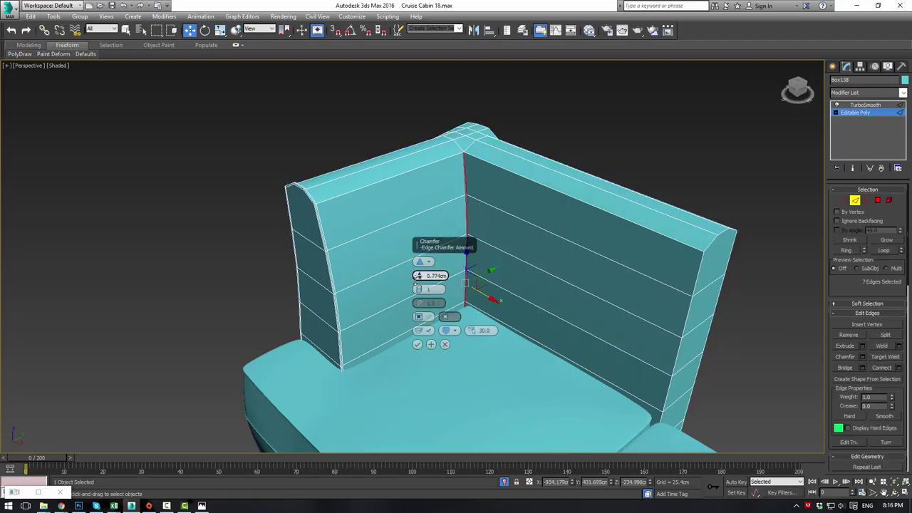
click(418, 344)
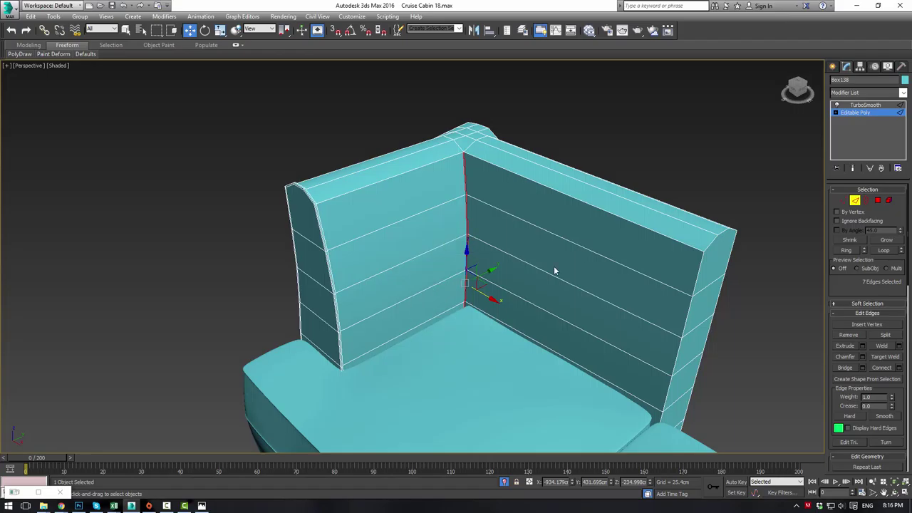
click(870, 112)
click(865, 105)
click(660, 130)
alt+middle_drag(594, 163, 633, 153)
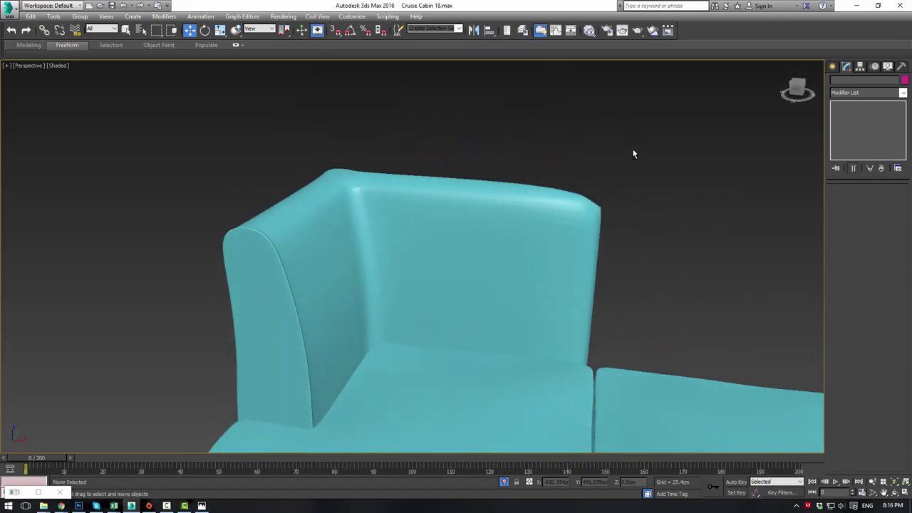
At the Editable Poly level, select the complete outer top edge running along the back of the armrest, around the corner and along the backrest
click(546, 222)
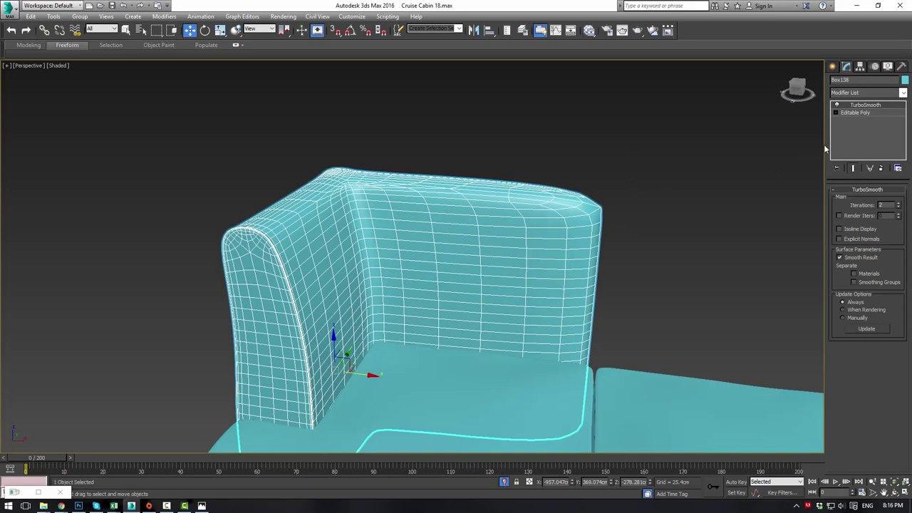
click(858, 114)
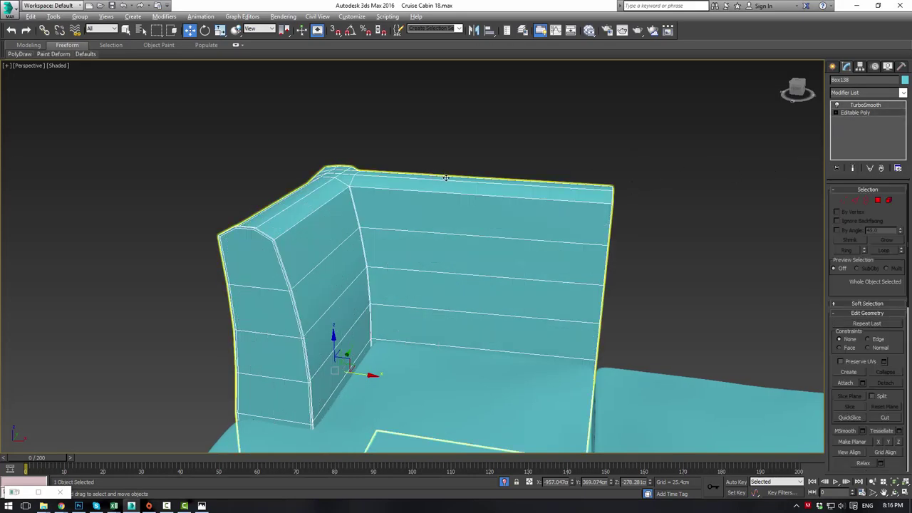
alt+middle_drag(680, 166, 512, 188)
click(864, 105)
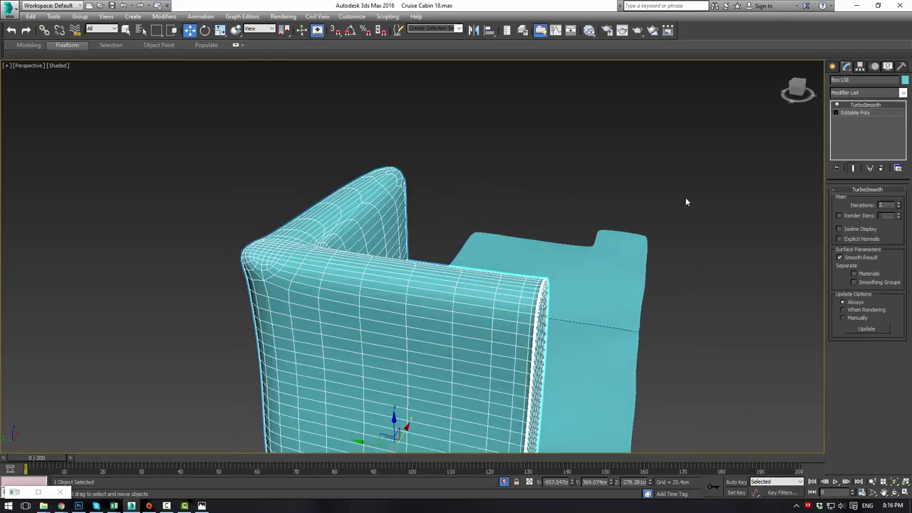
click(850, 114)
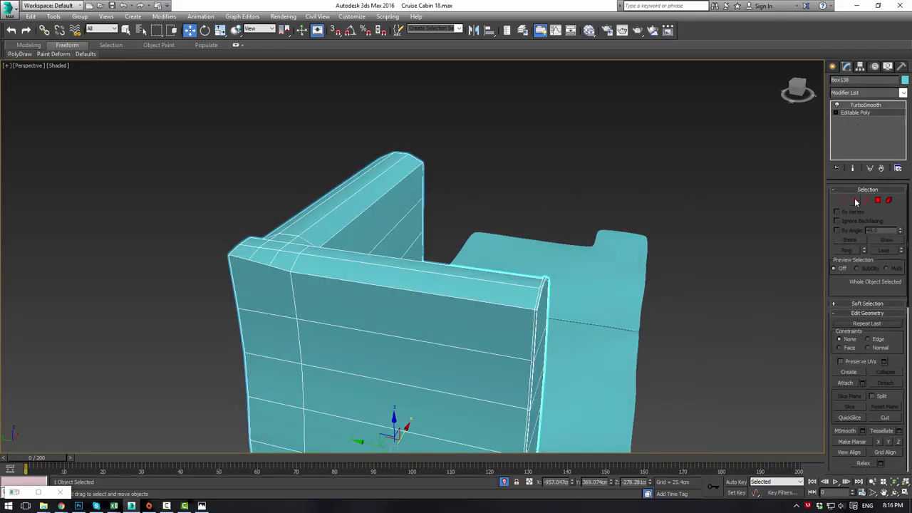
key(2)
double_click(410, 290)
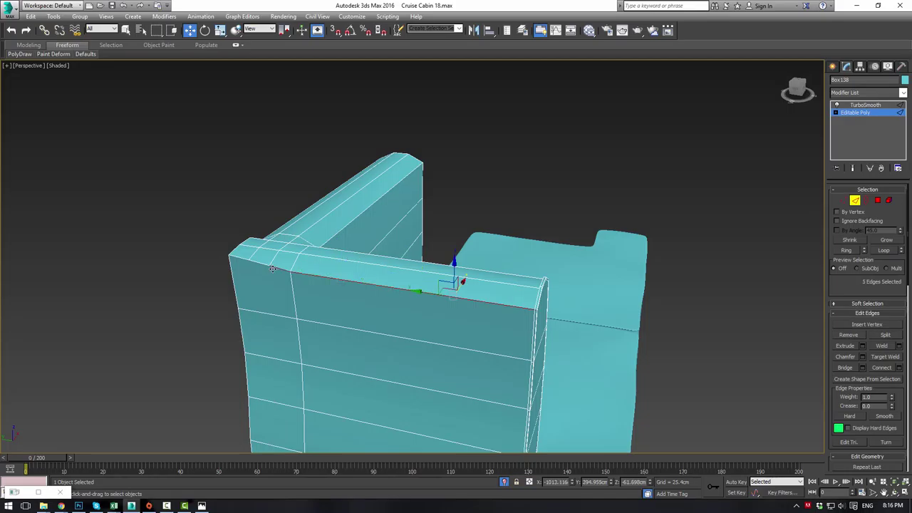
alt+middle_drag(410, 291, 390, 286)
ctrl+click(374, 307)
ctrl+click(353, 309)
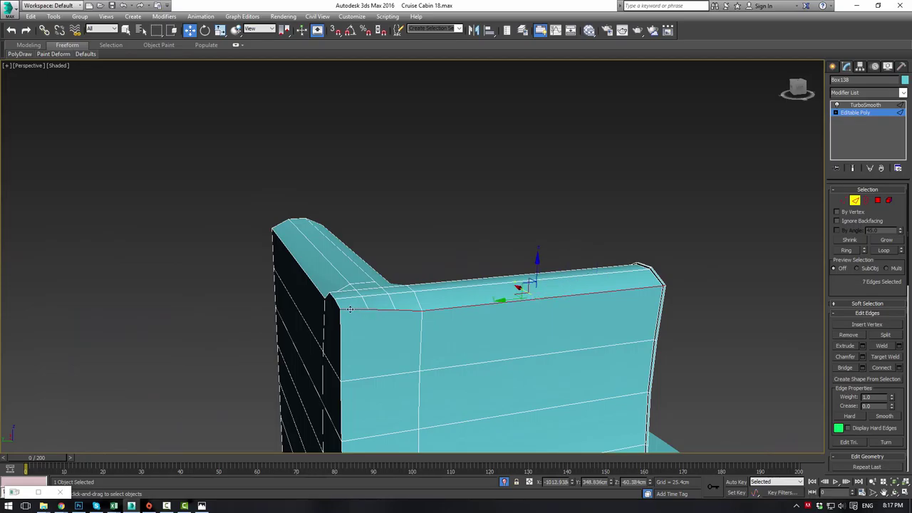
alt+middle_drag(353, 309, 416, 371)
ctrl+click(420, 383)
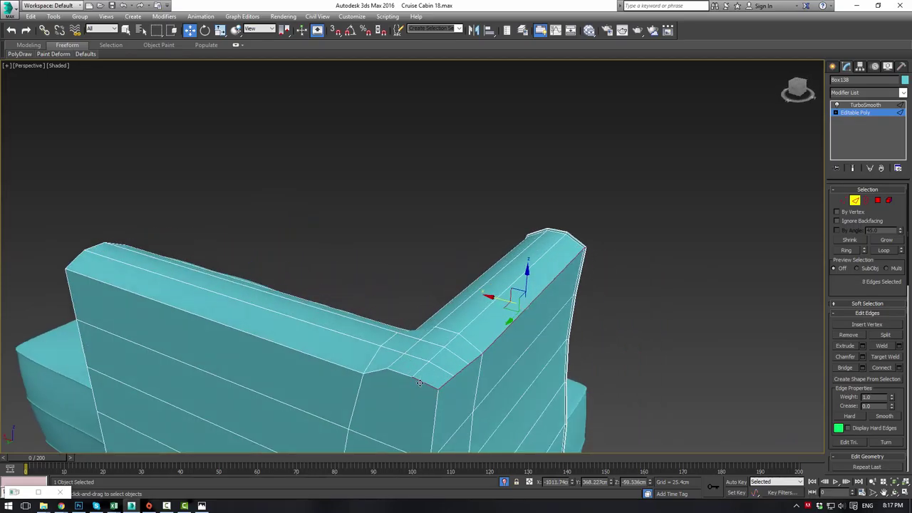
ctrl+click(397, 372)
ctrl+click(378, 370)
ctrl+click(249, 312)
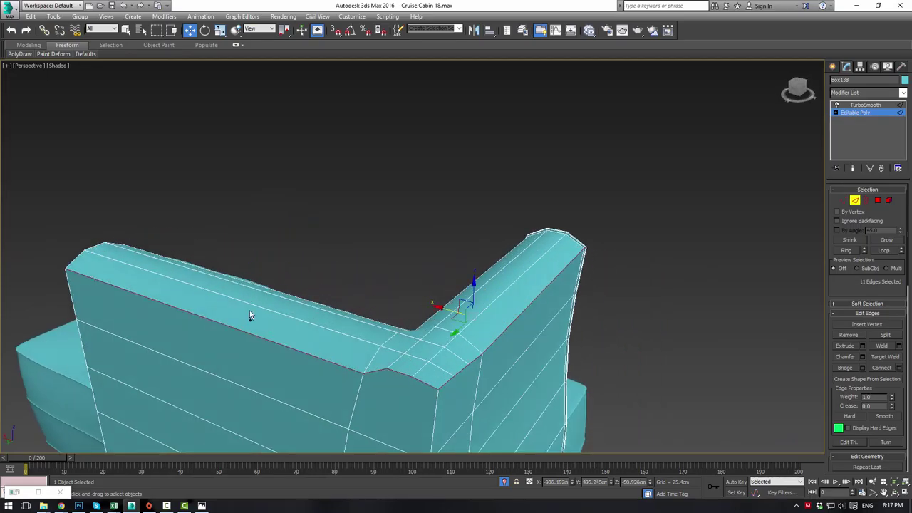
Chamfer the selected outer top edges by 0.774 cm with one segment
alt+middle_drag(420, 284, 489, 266)
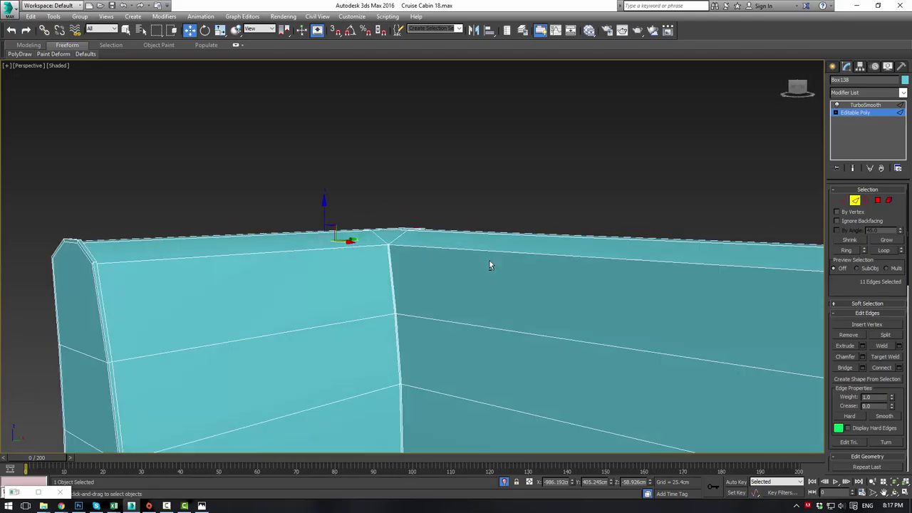
scroll(870, 369, down, 1)
click(863, 342)
alt+middle_drag(702, 287, 571, 213)
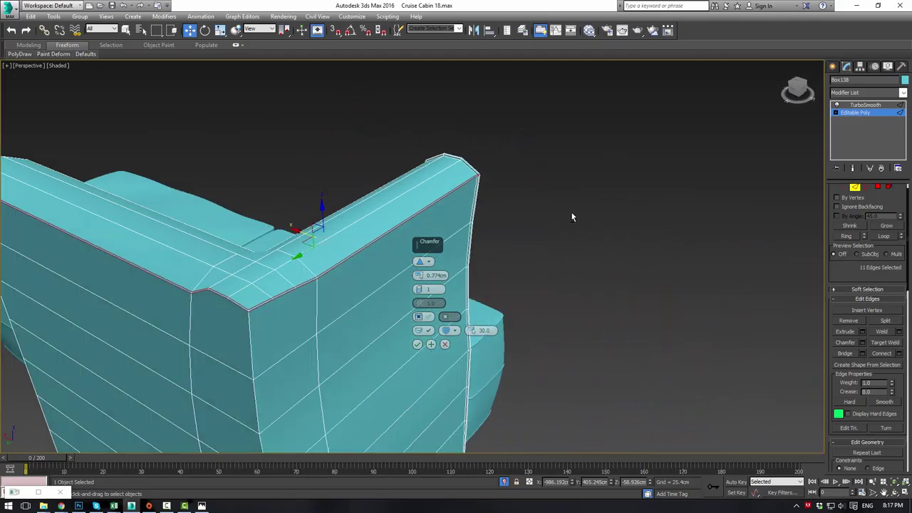
click(417, 344)
Convert the chamfered edges to a polygon selection and deselect the larger adjoining faces on the outer side and top
ctrl+click(888, 186)
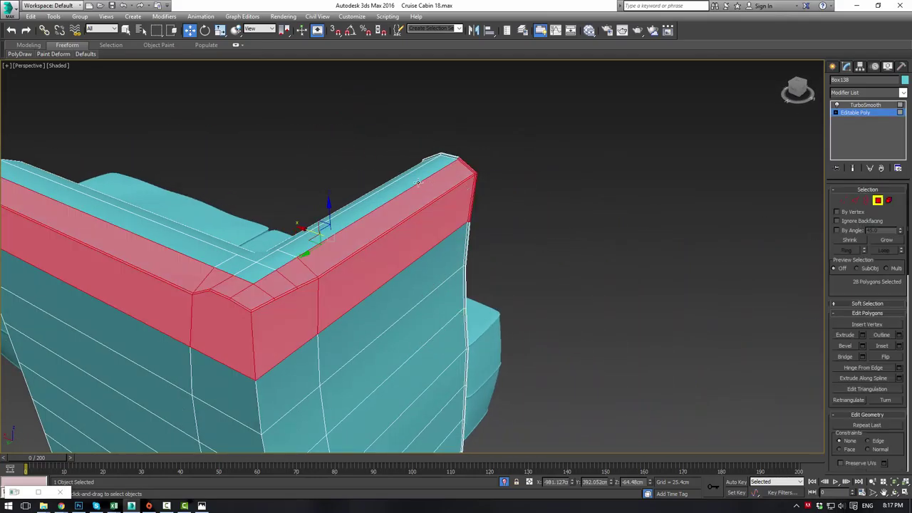
alt+middle_drag(440, 176, 393, 176)
alt+drag(566, 225, 432, 287)
alt+drag(150, 306, 197, 293)
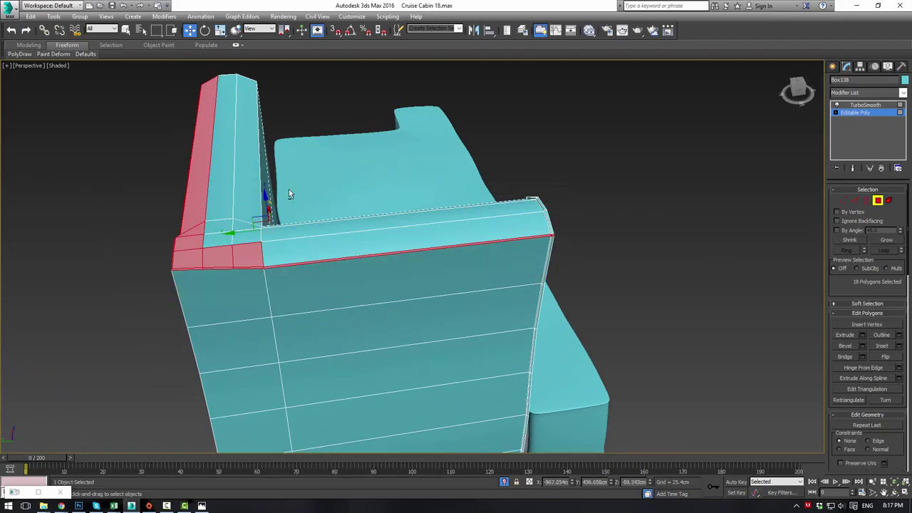
alt+drag(199, 258, 198, 257)
Limit the selection to the narrow chamfer strip, including its long armrest section but not the front end piece, and extrude it by 1.766 cm
alt+middle_drag(224, 184, 406, 166)
middle_drag(406, 166, 520, 240)
alt+drag(632, 218, 623, 219)
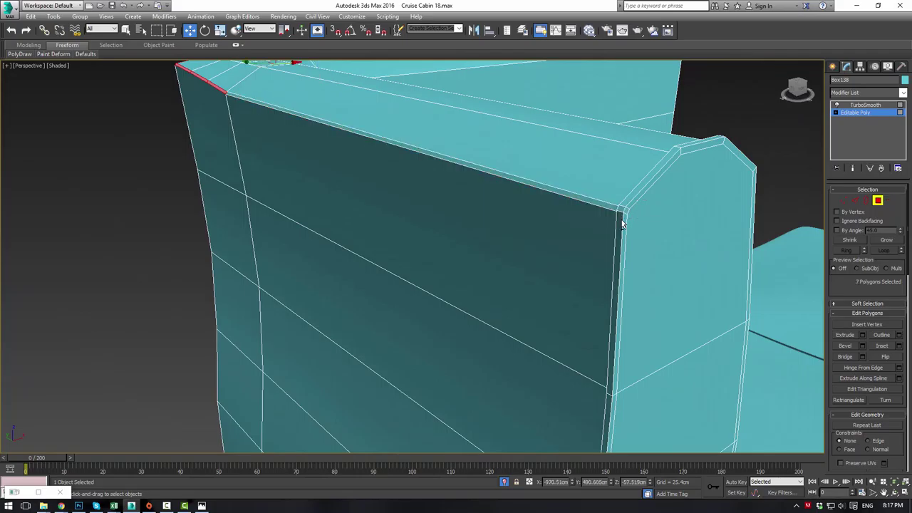
alt+middle_drag(622, 220, 637, 223)
ctrl+click(450, 151)
alt+middle_drag(450, 151, 620, 216)
scroll(586, 180, up, 3)
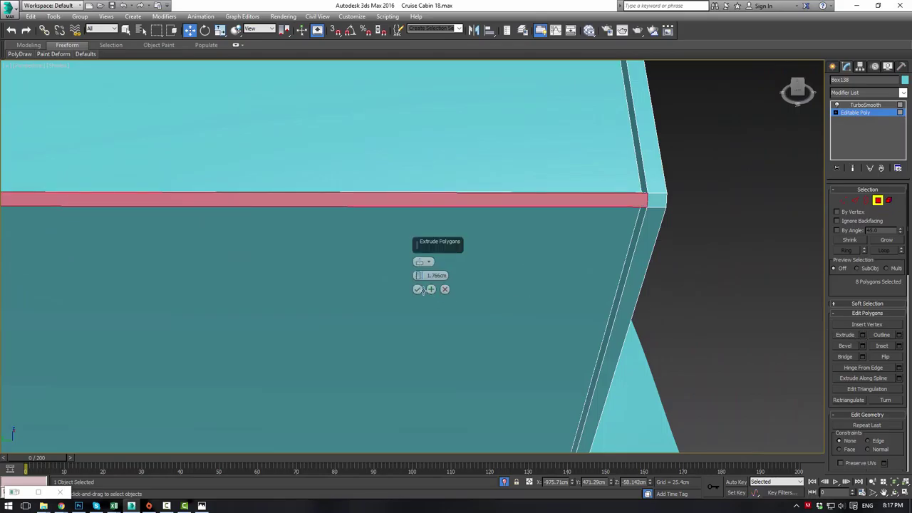
click(418, 289)
Move the front rim's edge slightly away from the extruded strip's end and delete the small end polygon between them
scroll(684, 226, up, 5)
middle_drag(684, 227, 567, 197)
key(2)
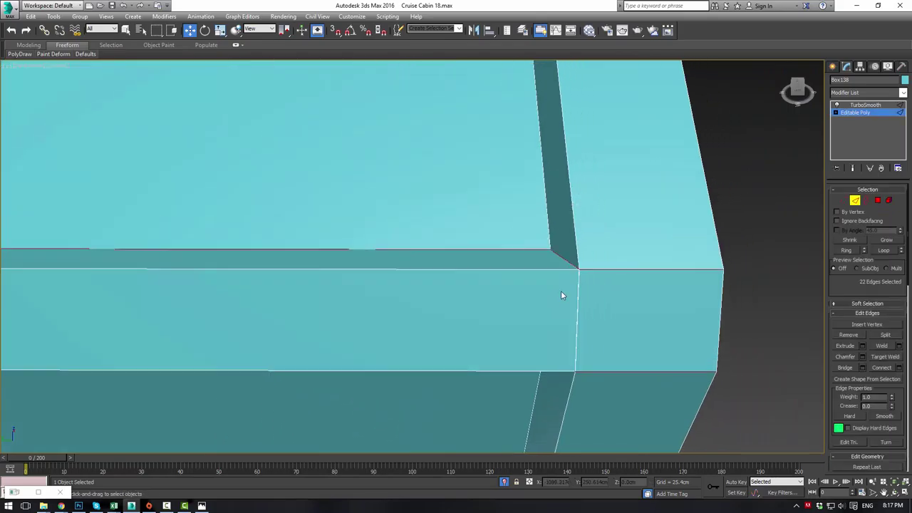
click(577, 291)
drag(545, 320, 562, 318)
click(580, 298)
key(Delete)
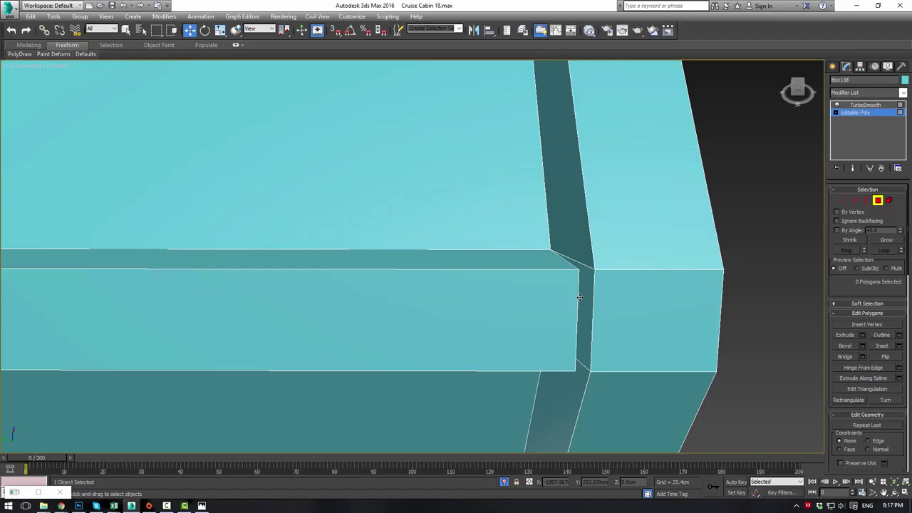
Delete the narrow side polygon left between the end of the extruded strip and the front corner piece
click(580, 247)
alt+middle_drag(580, 248, 513, 245)
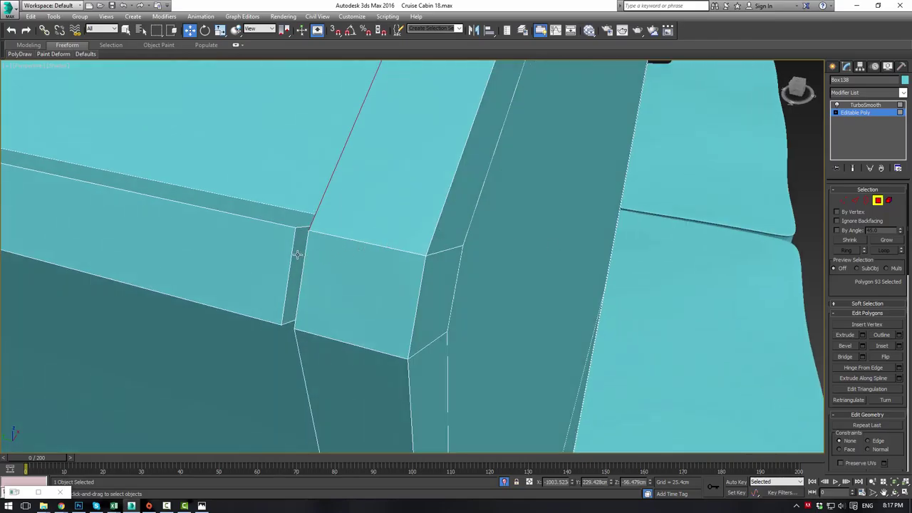
click(297, 255)
key(Delete)
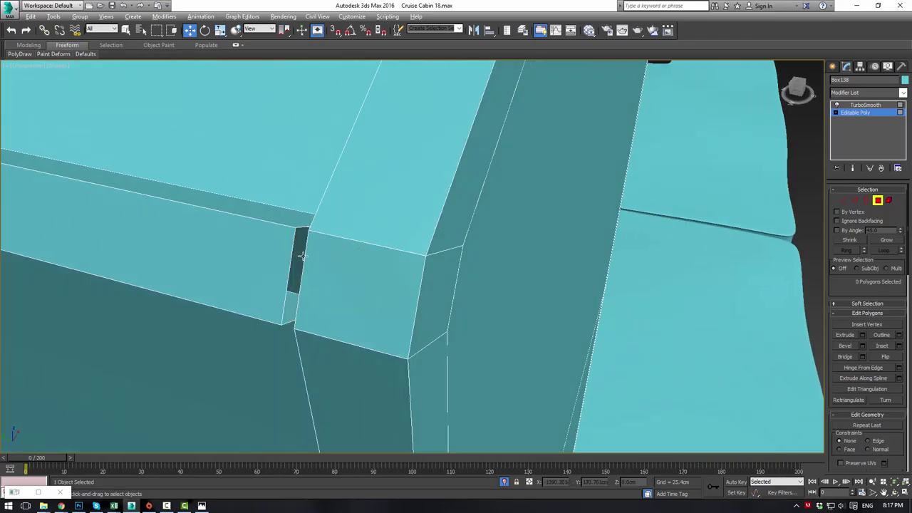
scroll(298, 255, up, 2)
alt+middle_drag(297, 256, 405, 242)
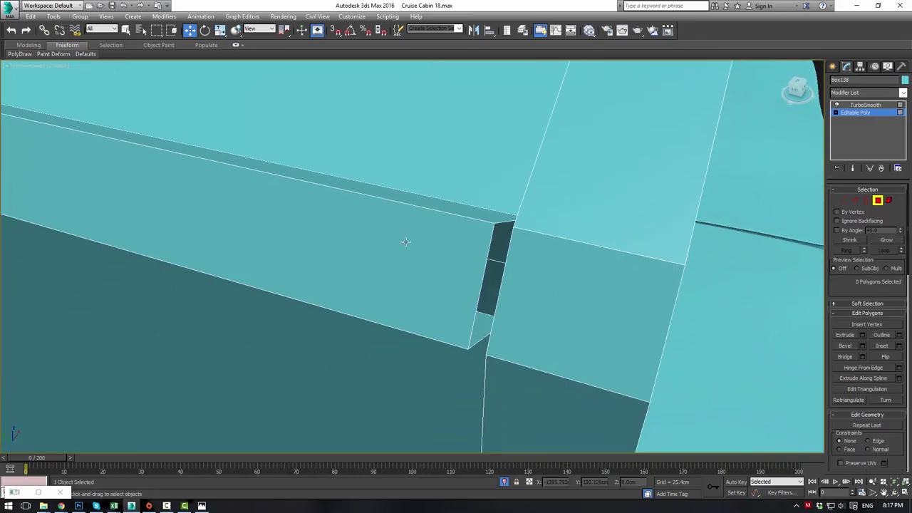
Target-weld the strip's upper and lower end vertices to the matching corner vertices of the front rim
click(844, 202)
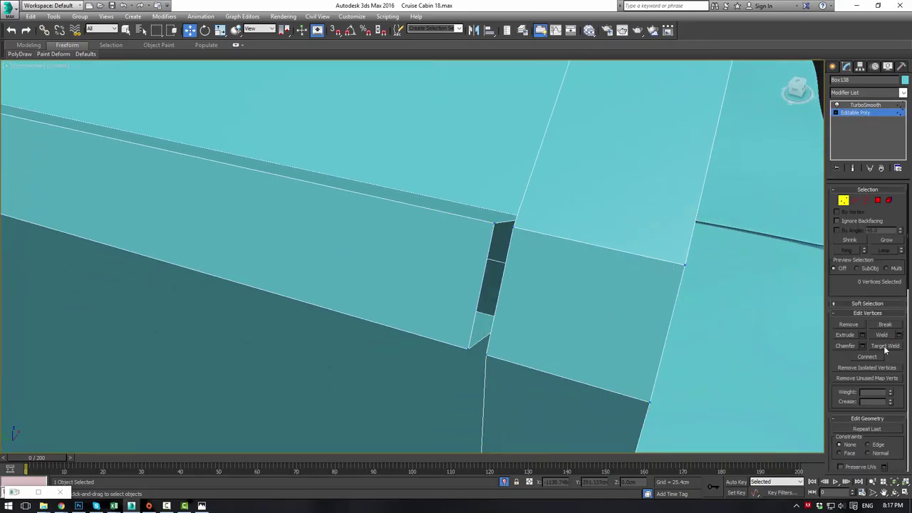
click(885, 346)
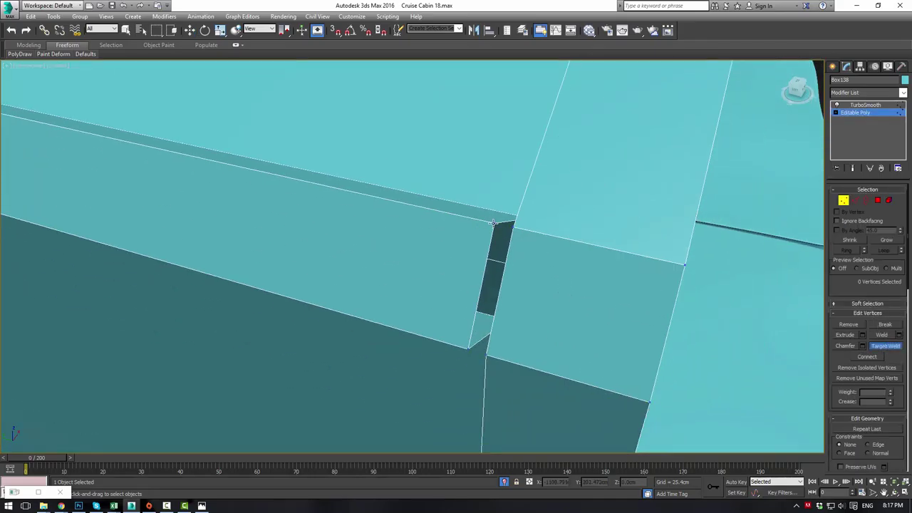
click(513, 226)
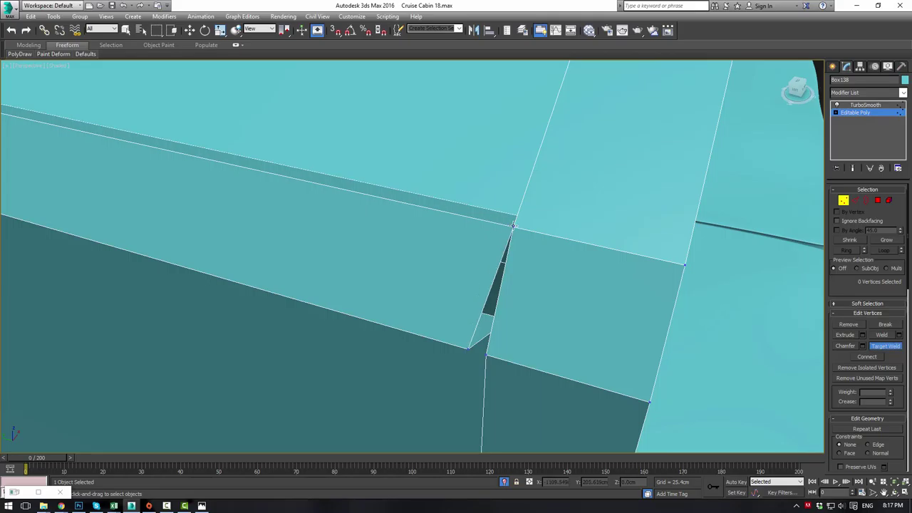
click(484, 354)
Examine the TurboSmooth result on the arm's top edge and front corner from several angles
click(865, 105)
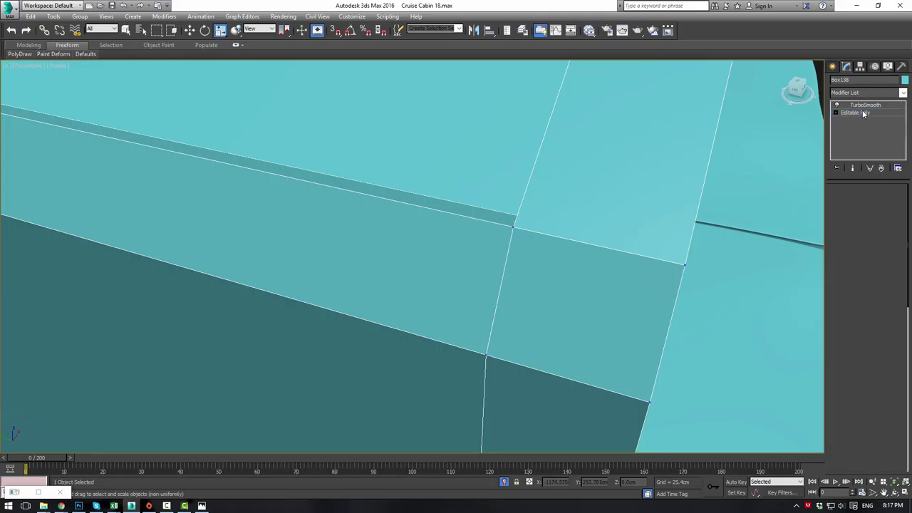
scroll(607, 220, down, 10)
click(724, 195)
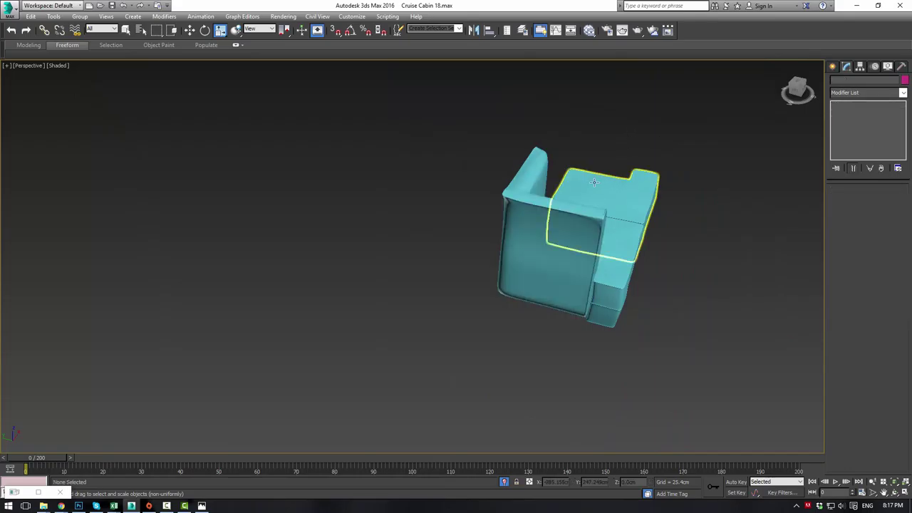
scroll(598, 184, up, 5)
alt+middle_drag(596, 184, 619, 170)
click(632, 267)
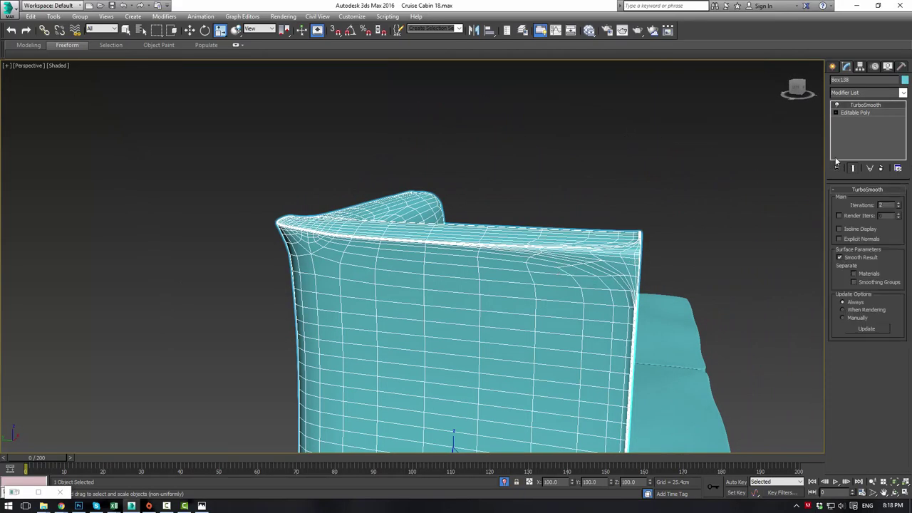
click(851, 113)
click(627, 202)
alt+middle_drag(627, 203, 572, 280)
click(572, 279)
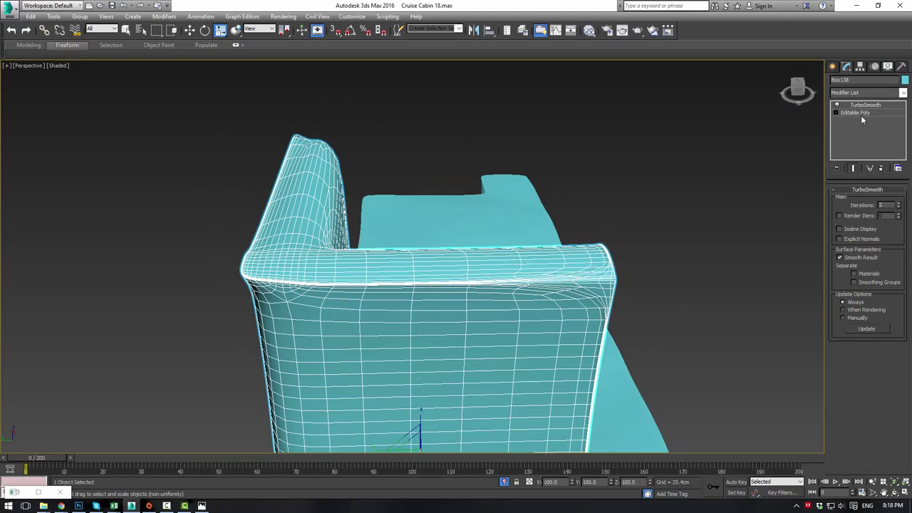
Try moving the recessed corner vertex beside the front rim sideways and upward, undoing each move
click(853, 112)
alt+middle_drag(720, 209, 540, 269)
key(1)
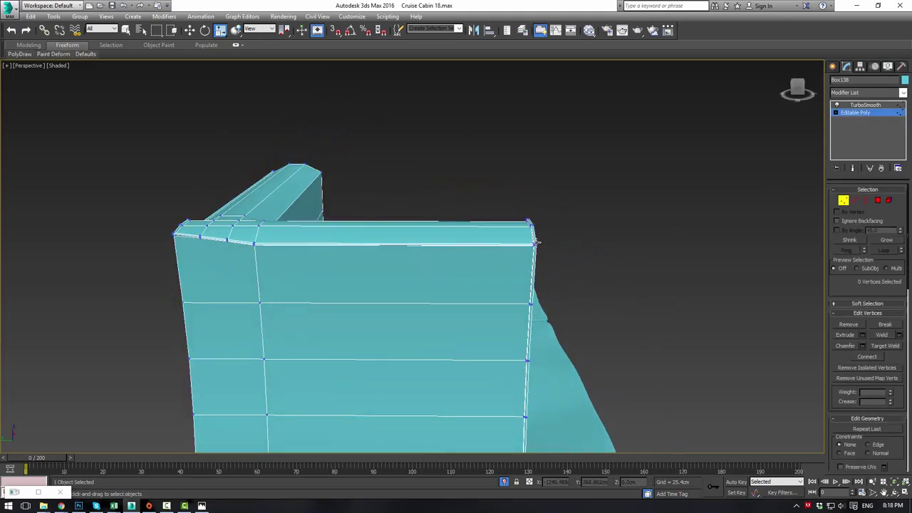
click(533, 243)
scroll(442, 284, up, 6)
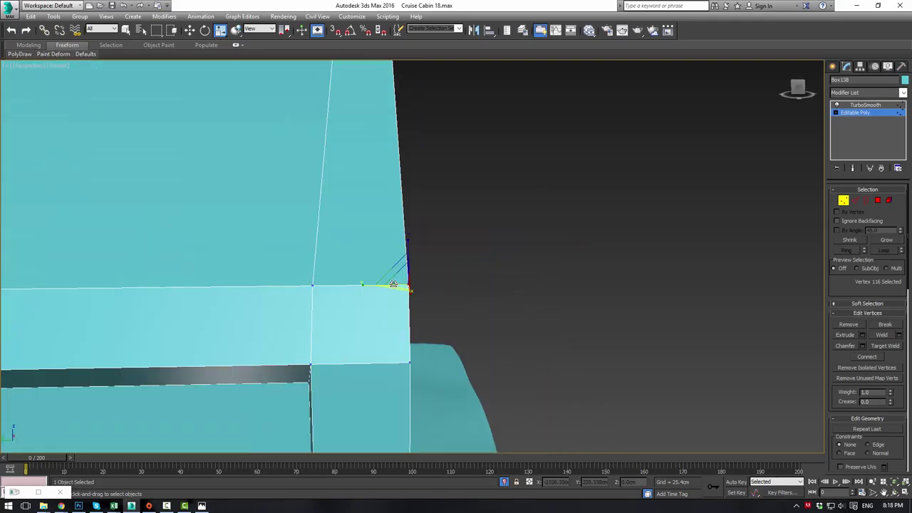
alt+middle_drag(389, 287, 409, 260)
middle_drag(385, 305, 441, 251)
click(340, 346)
key(w)
drag(307, 345, 281, 334)
key(ctrl+z)
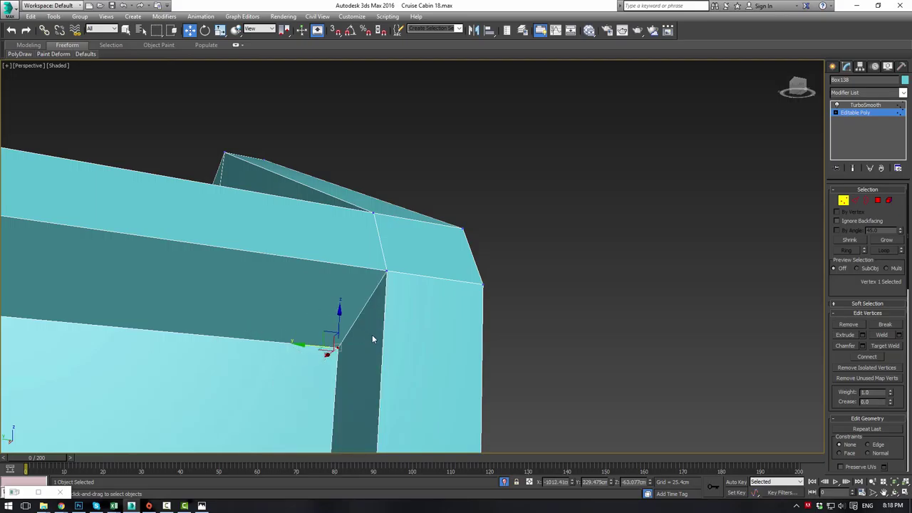
mouse_move(339, 328)
mouse_down()
mouse_move(340, 291)
mouse_move(340, 316)
mouse_up()
key(ctrl+z)
Preview the smoothed front corner of the arm, then return to the base mesh
click(610, 237)
scroll(471, 261, down, 5)
alt+middle_drag(471, 260, 458, 287)
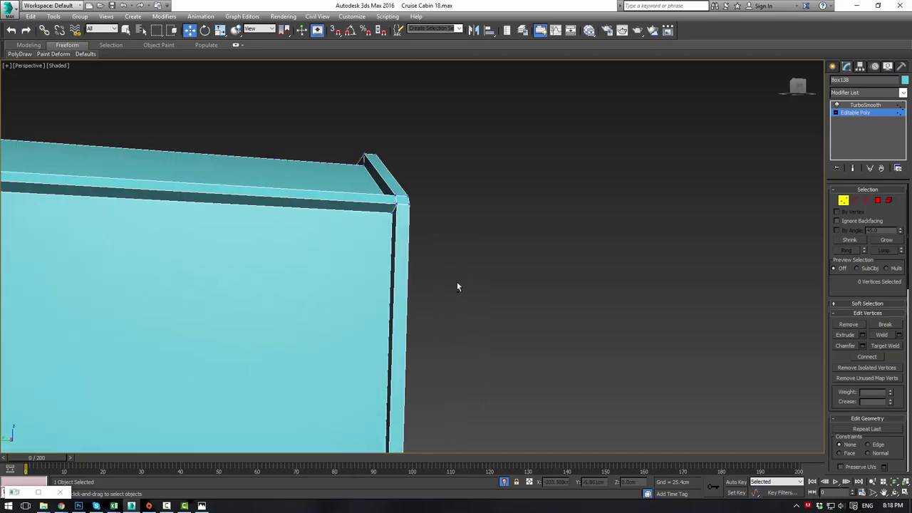
click(857, 105)
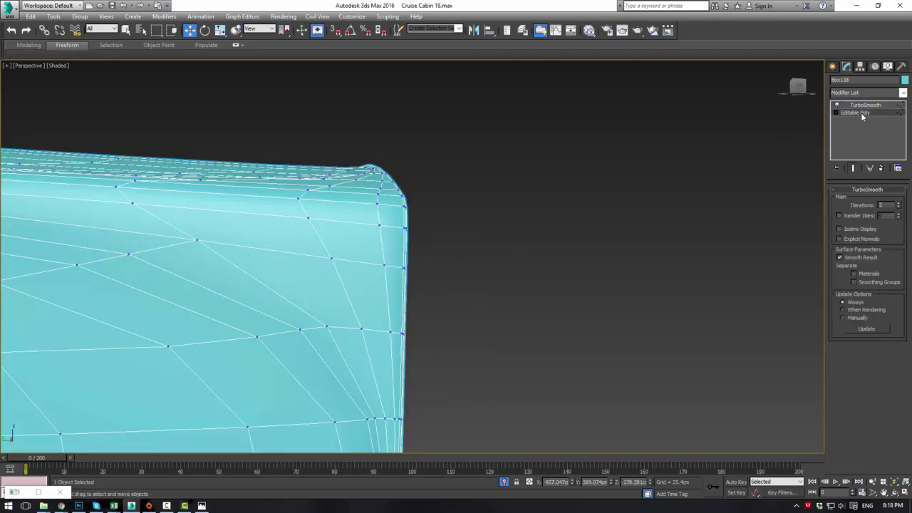
click(858, 113)
Connect all lengthwise edges of the arm between its rear corner section and front rim with one segment, pinch 0 and slide -99
click(857, 203)
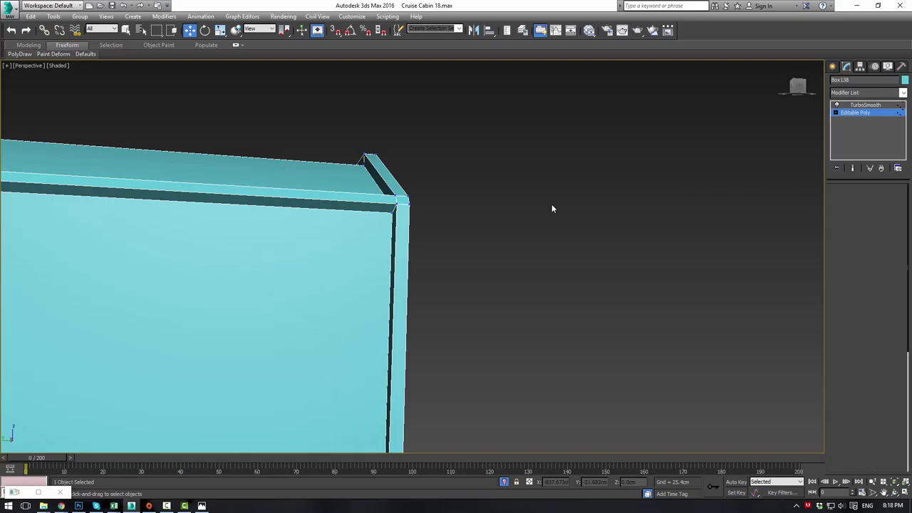
scroll(552, 208, down, 6)
alt+middle_drag(531, 217, 503, 132)
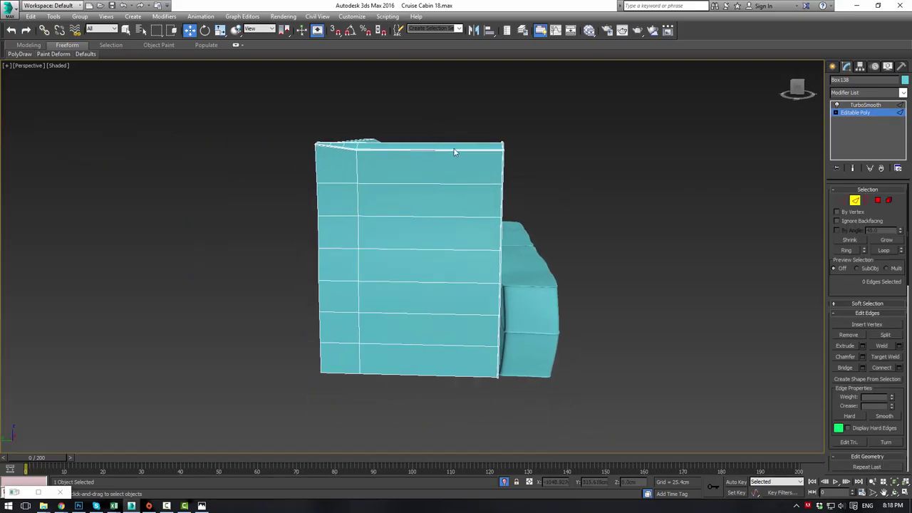
drag(441, 108, 438, 428)
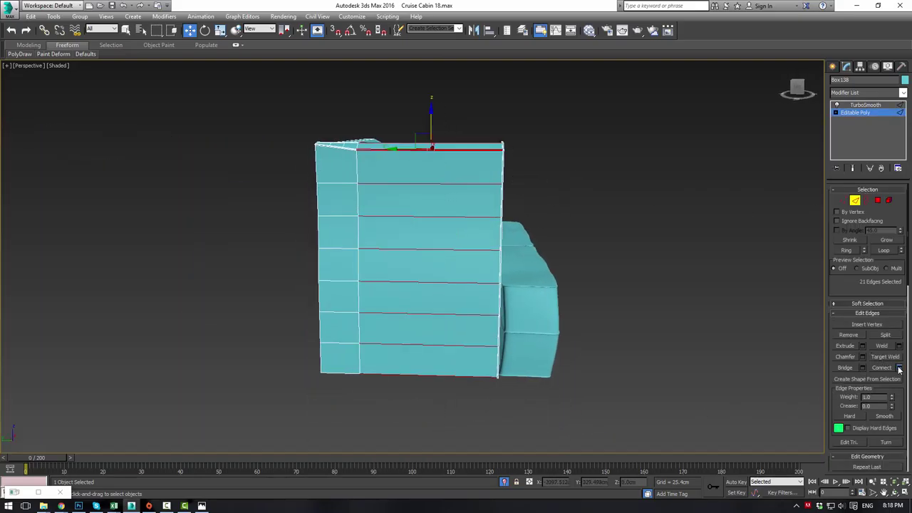
click(900, 369)
alt+middle_drag(576, 198, 417, 260)
click(418, 260)
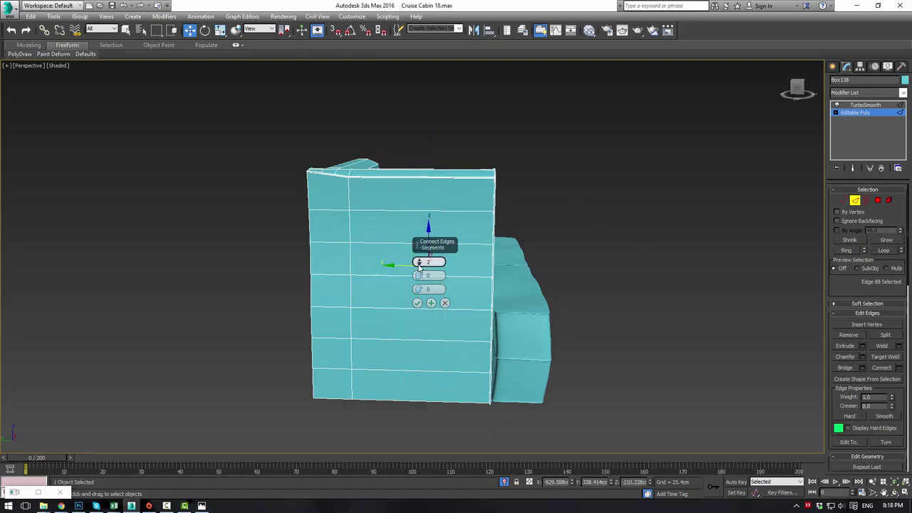
drag(435, 146, 429, 419)
click(419, 266)
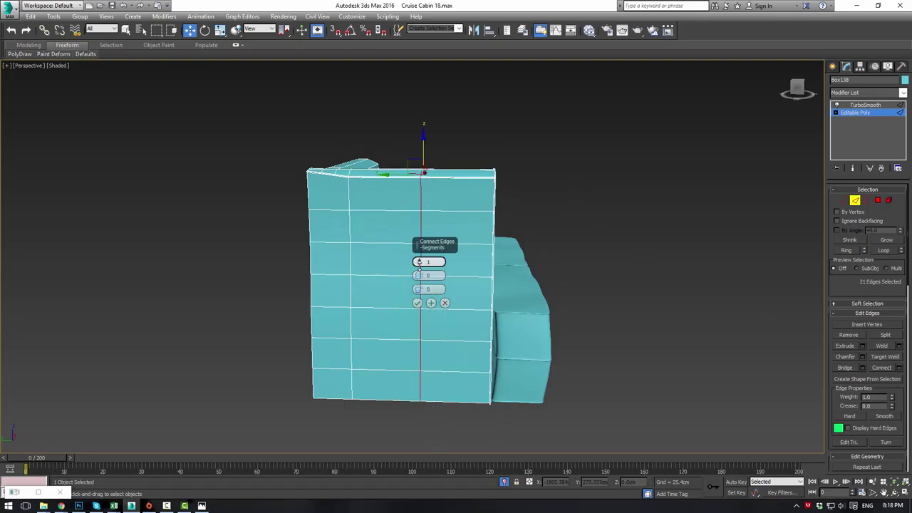
drag(419, 289, 420, 473)
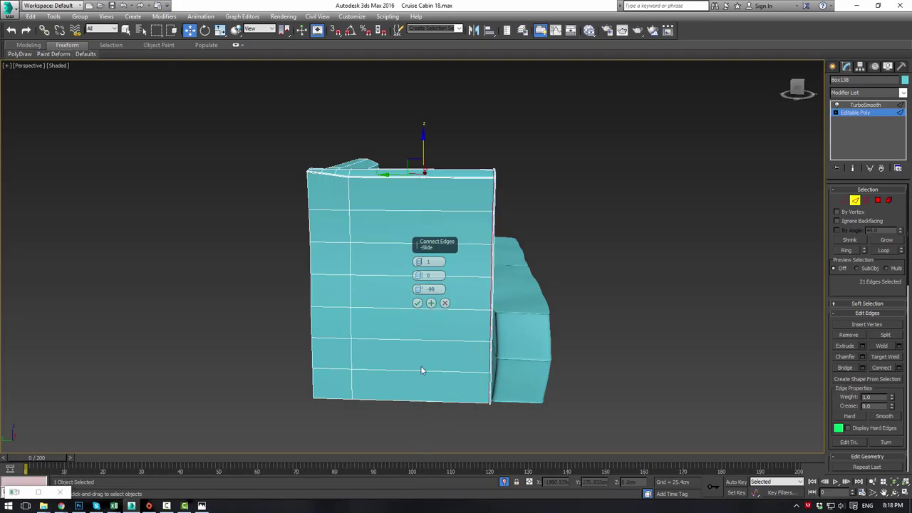
click(417, 303)
Preview the smoothed arm and check the mesh at its front corner
click(859, 105)
click(609, 219)
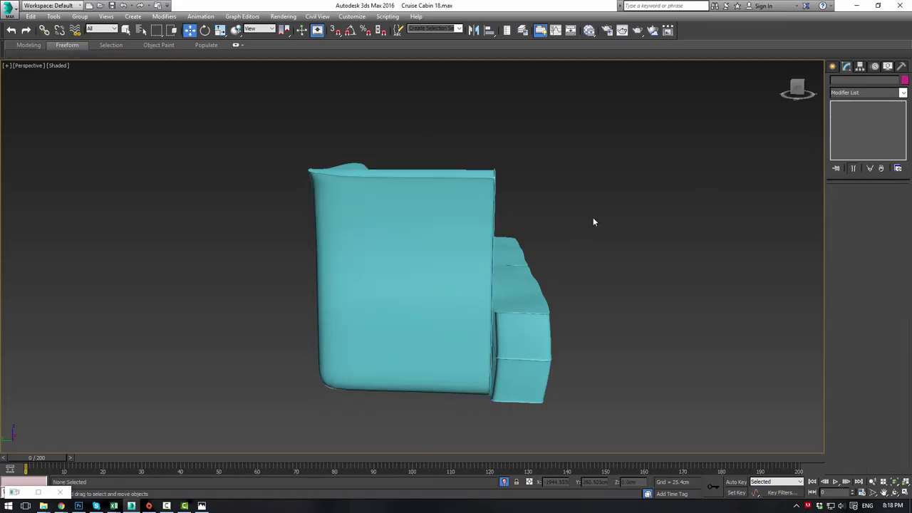
scroll(567, 218, up, 4)
scroll(488, 203, up, 3)
click(418, 209)
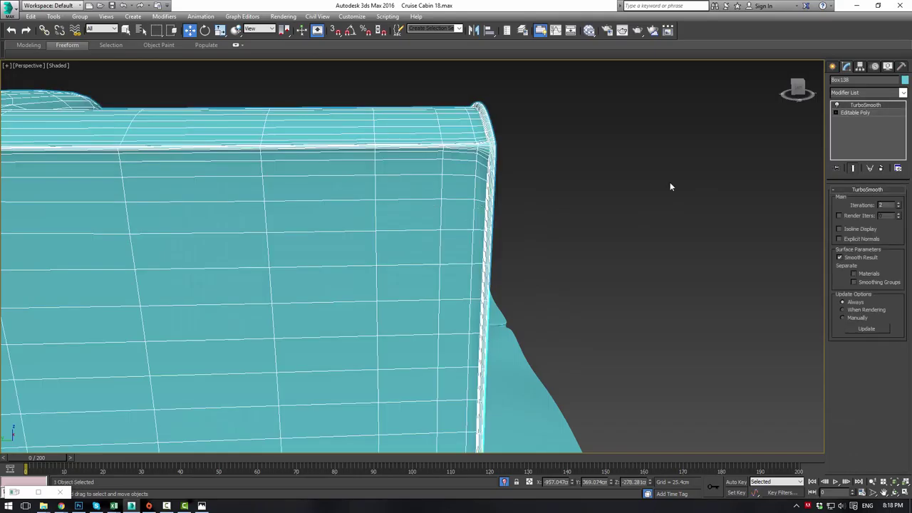
Connect the vertical edges in the row just below the top piping with one segment, pinch 0 and slide -99
click(836, 112)
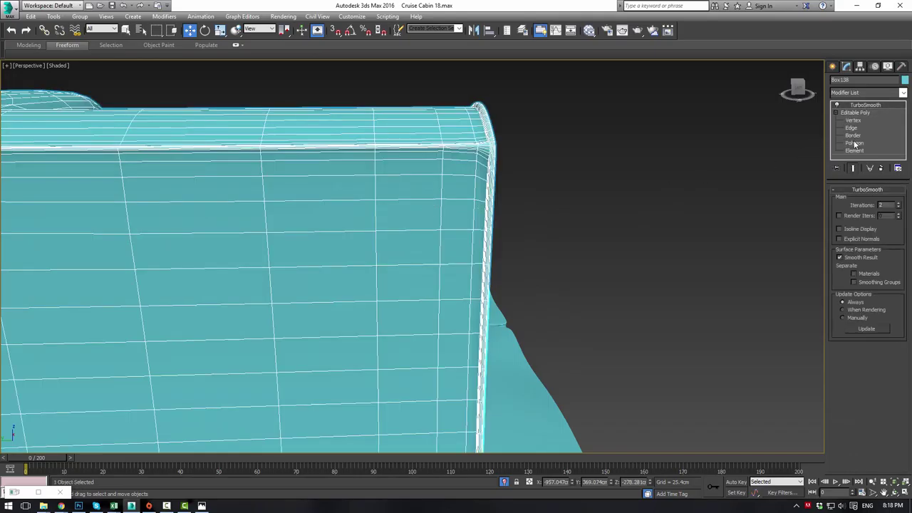
click(851, 127)
scroll(563, 187, down, 5)
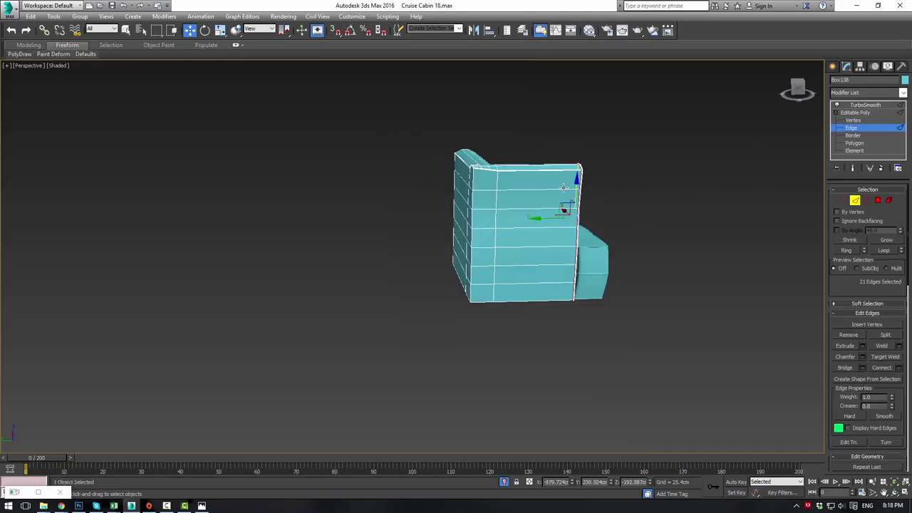
alt+middle_drag(473, 207, 447, 174)
drag(447, 171, 511, 183)
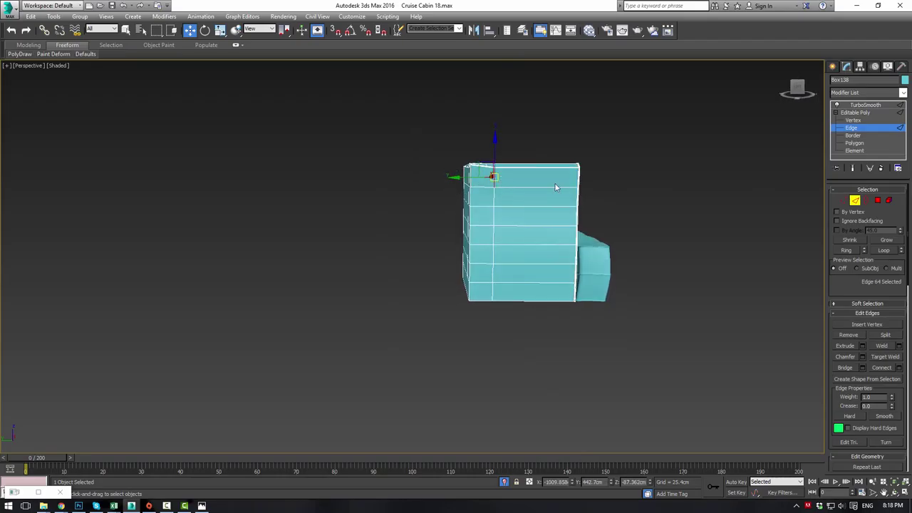
double_click(579, 182)
click(576, 178)
double_click(491, 182)
alt+middle_drag(521, 182, 463, 146)
key(alt+w)
scroll(556, 201, down, 4)
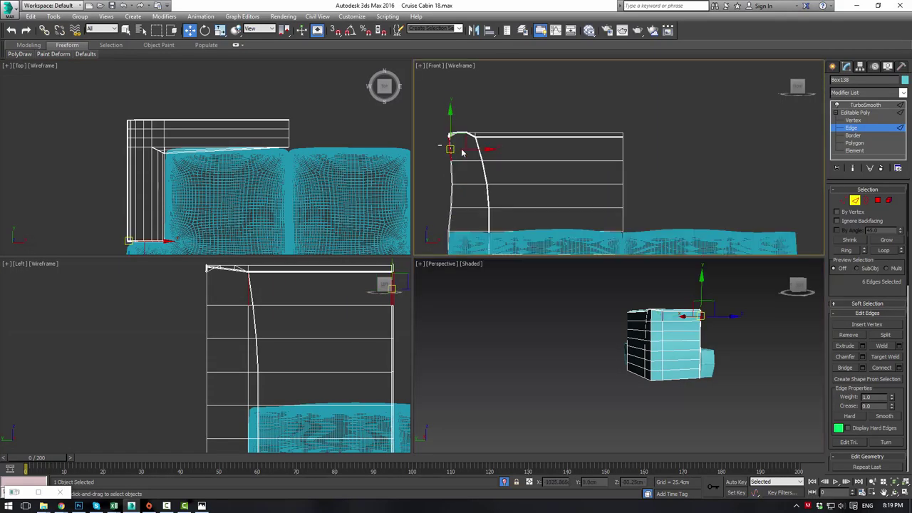
click(896, 365)
click(625, 205)
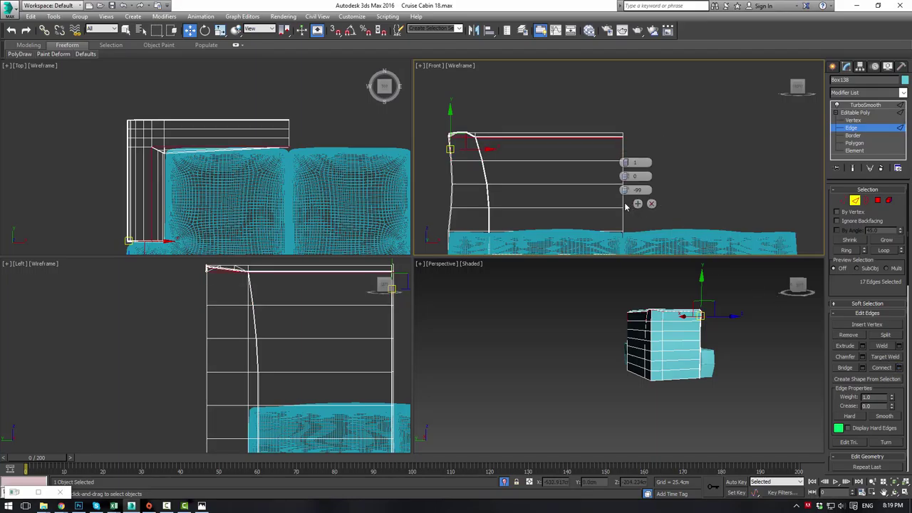
Examine the smoothed arm and back with the added edge loop, especially the piping around the rear corner
alt+middle_drag(654, 311, 598, 301)
key(alt+w)
scroll(597, 301, up, 5)
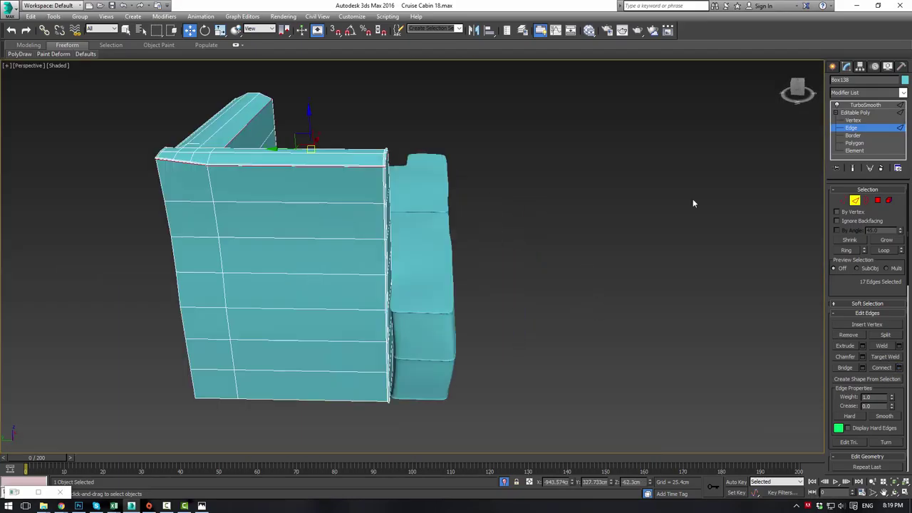
click(857, 112)
click(865, 104)
click(627, 184)
alt+middle_drag(570, 186, 552, 198)
scroll(553, 197, up, 4)
alt+middle_drag(273, 144, 335, 249)
click(437, 278)
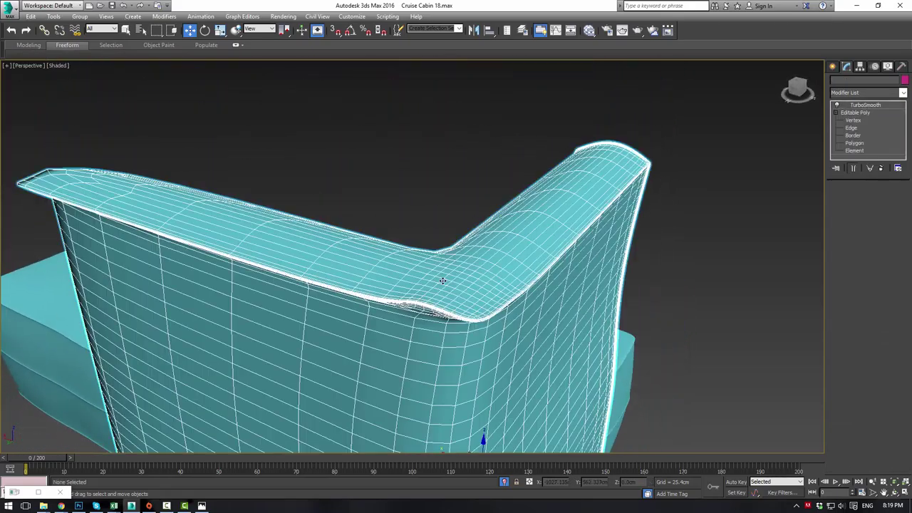
Hide the smoothed result and raise the five outer top vertices at the back's open middle end
click(853, 121)
click(853, 169)
alt+middle_drag(509, 213, 449, 208)
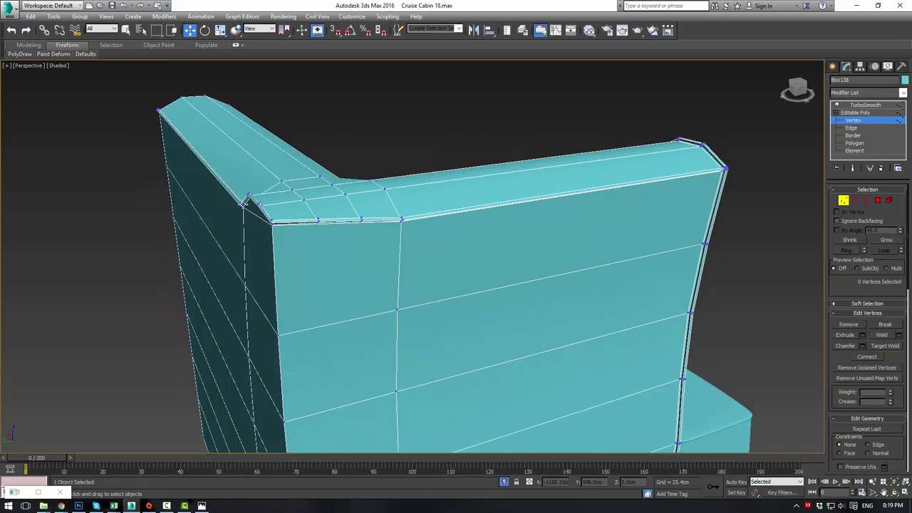
key(alt+w)
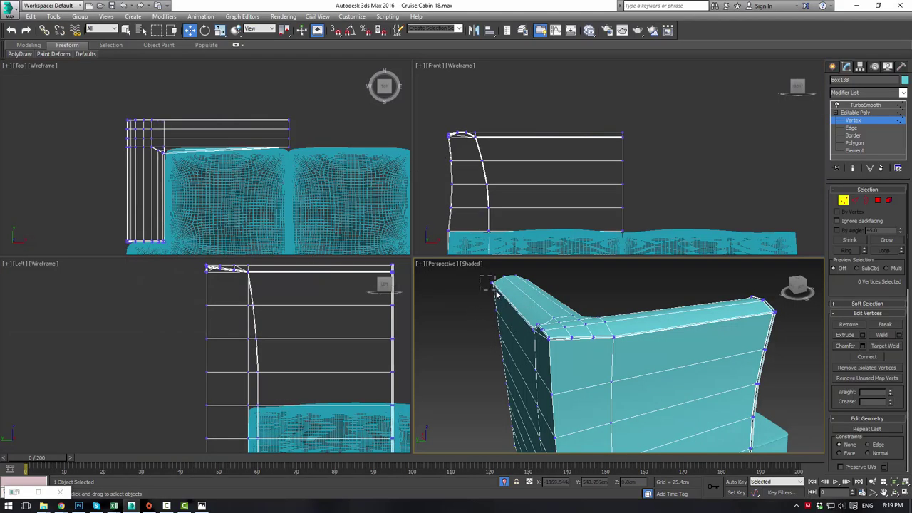
drag(496, 294, 498, 294)
middle_drag(244, 290, 243, 332)
scroll(243, 332, up, 4)
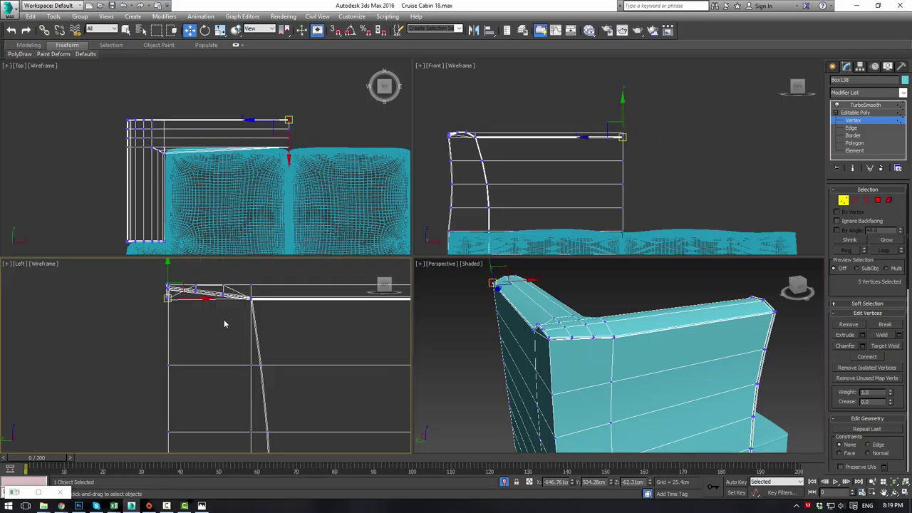
middle_drag(196, 302, 230, 356)
scroll(230, 356, up, 4)
drag(175, 325, 176, 298)
Raise the five outer top vertices of the back near the corner by about 9.3 cm and preview the smoothed shape
drag(155, 335, 183, 355)
drag(176, 315, 180, 291)
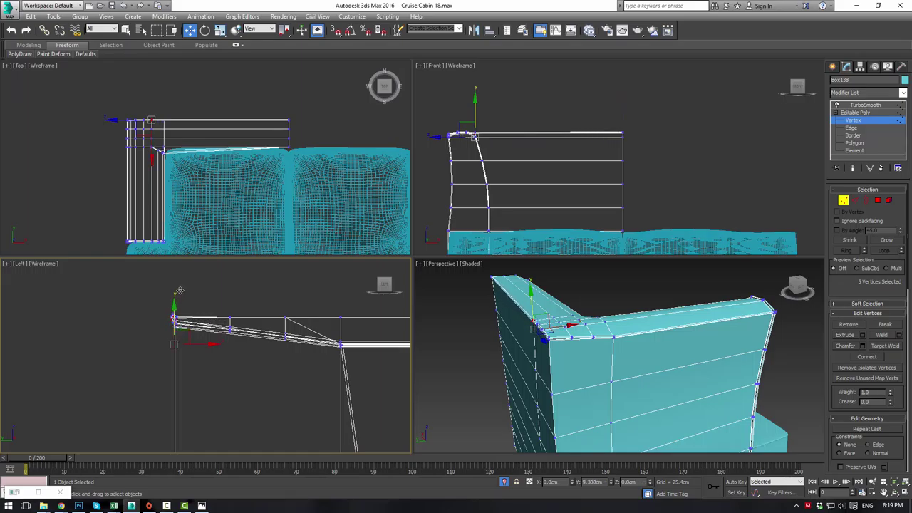
click(865, 105)
click(643, 286)
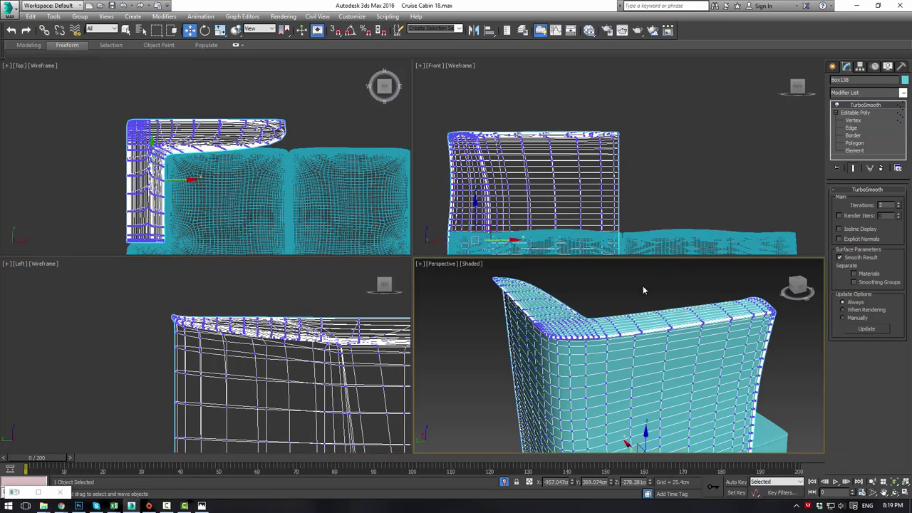
Delete the polygons that cap the back's open middle end below the top piping
key(alt+w)
alt+middle_drag(643, 286, 463, 134)
scroll(437, 228, down, 4)
scroll(437, 232, up, 5)
click(462, 135)
click(854, 121)
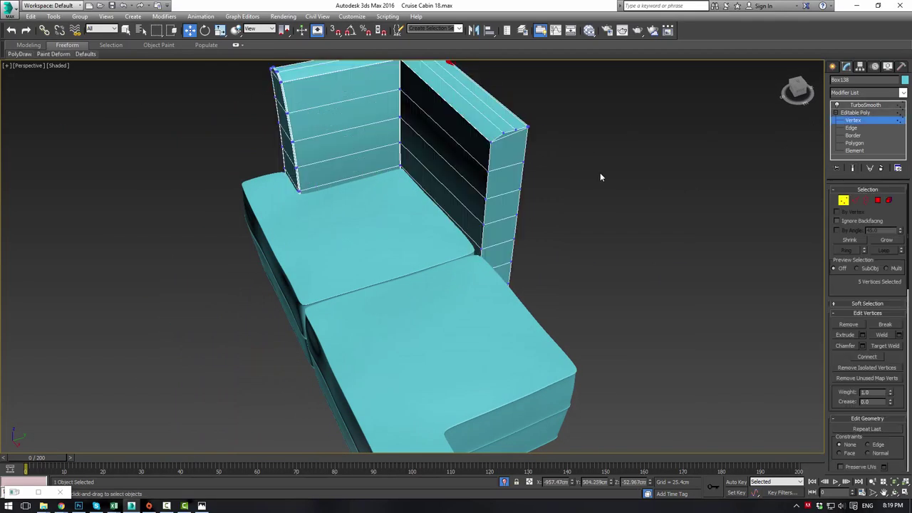
scroll(561, 232, up, 2)
middle_drag(570, 216, 537, 230)
click(844, 201)
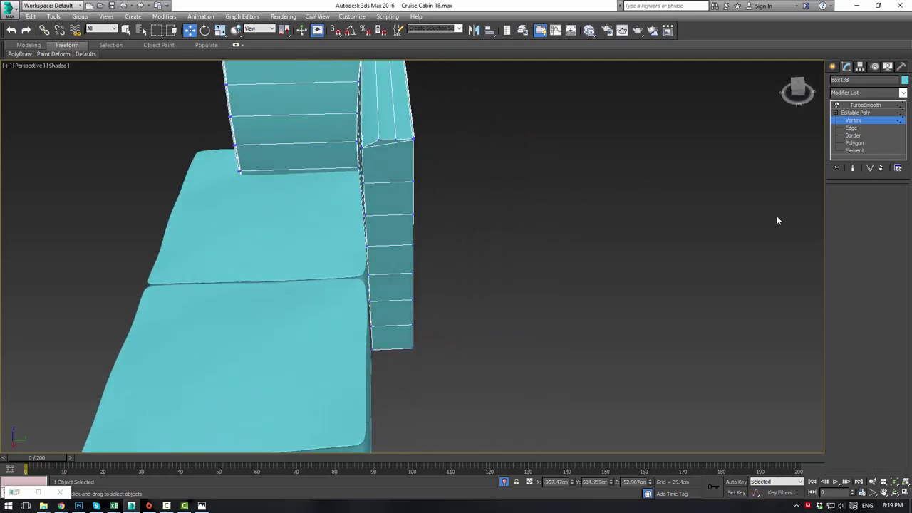
click(878, 200)
click(394, 336)
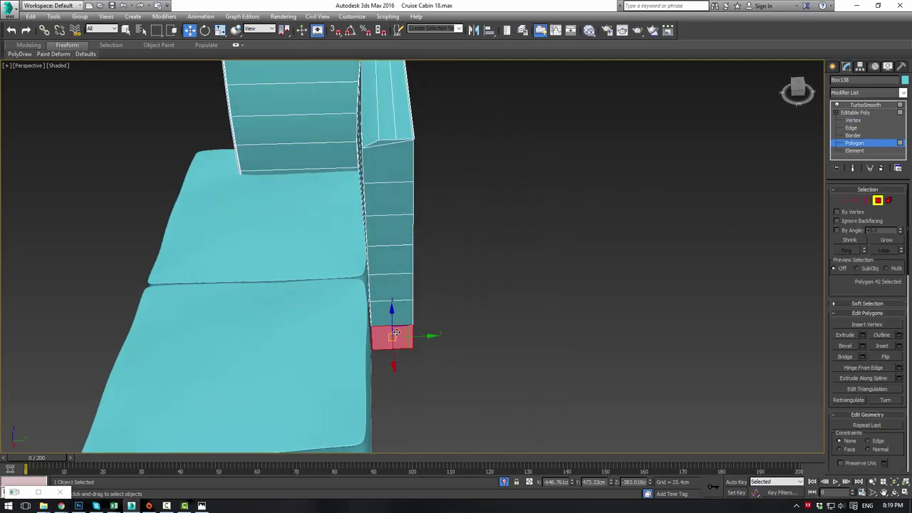
click(392, 291)
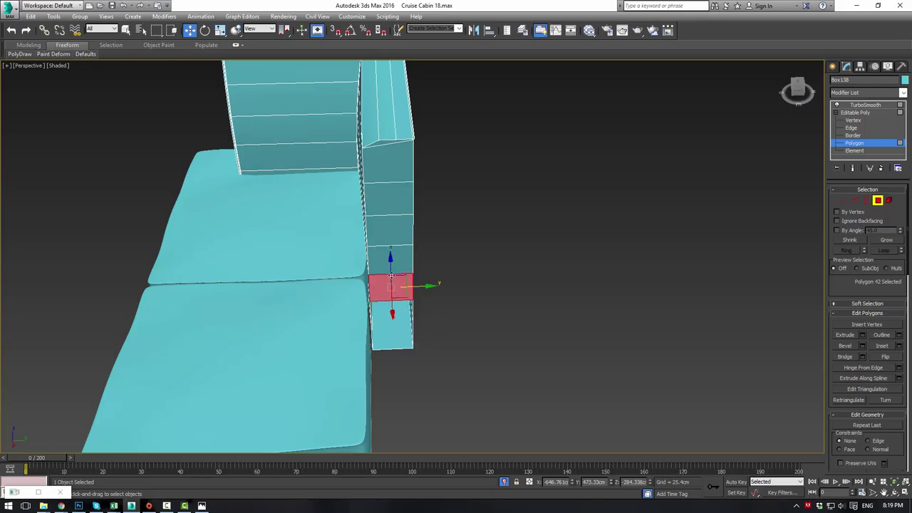
click(401, 194)
key(Delete)
click(400, 162)
key(Delete)
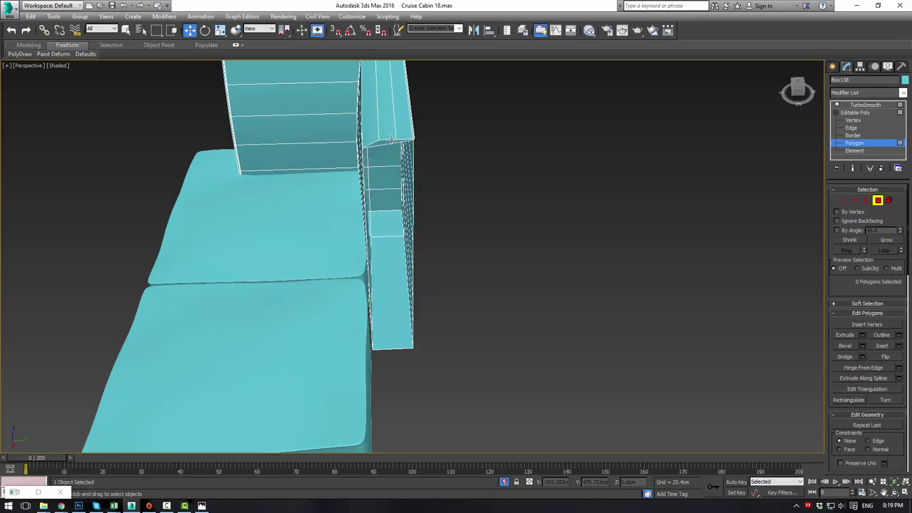
Delete the remaining thin end polygons beneath the top piping and bring back the smoothed result
click(392, 139)
click(386, 143)
click(418, 149)
scroll(427, 148, up, 10)
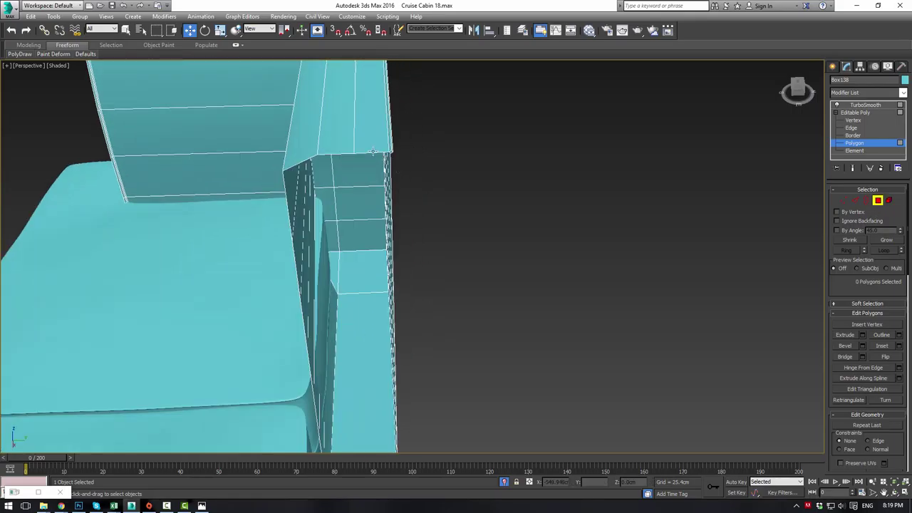
click(435, 147)
key(Delete)
middle_drag(438, 228, 735, 139)
click(863, 113)
click(865, 105)
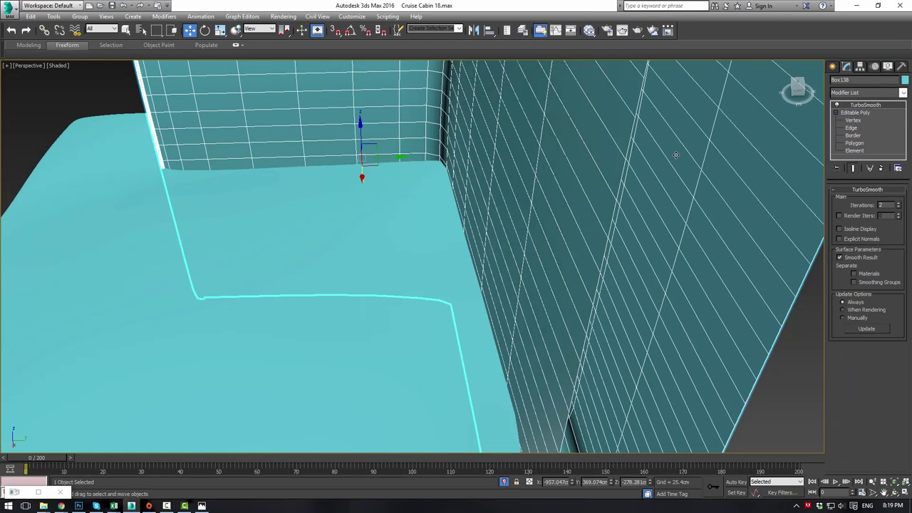
Examine the smoothed half sofa around the open end, arm and seat cushions
scroll(666, 202, down, 8)
click(669, 203)
scroll(609, 199, up, 6)
alt+middle_drag(608, 201, 480, 285)
scroll(369, 291, down, 5)
alt+middle_drag(369, 291, 414, 273)
scroll(362, 269, up, 5)
scroll(346, 274, down, 5)
Adjust the vertical position of both seat cushions slightly against the arm and back
click(469, 268)
ctrl+click(520, 302)
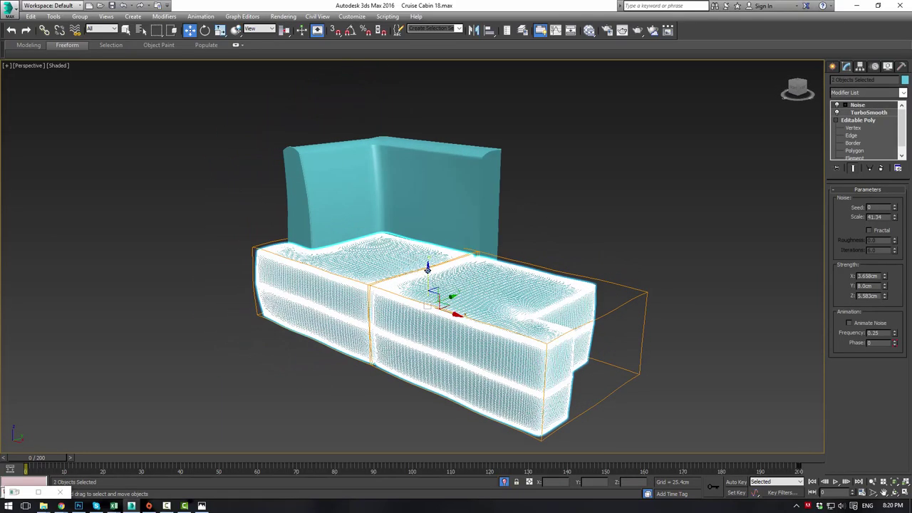
mouse_move(428, 269)
mouse_down()
mouse_move(427, 258)
mouse_move(428, 270)
mouse_up()
click(581, 189)
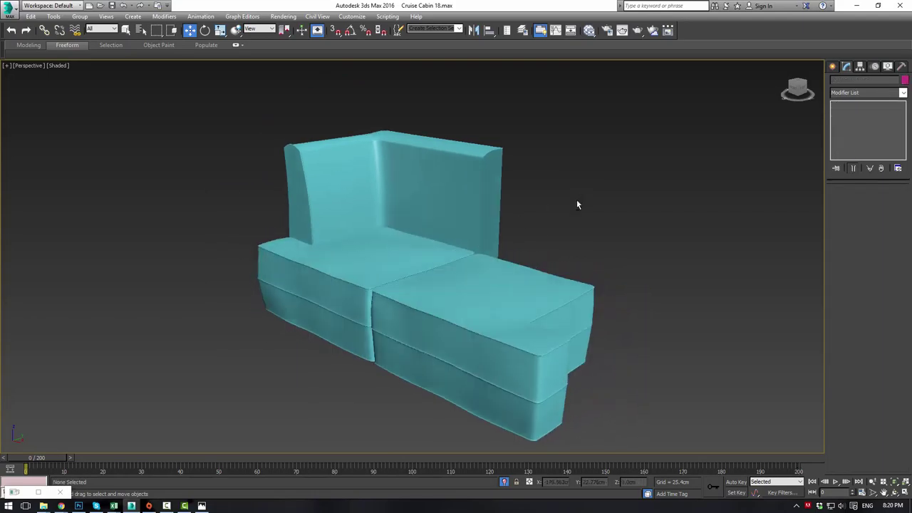
Add a Symmetry modifier to the arm and back piece and activate its Mirror sub-object
alt+middle_drag(576, 197, 587, 216)
click(472, 169)
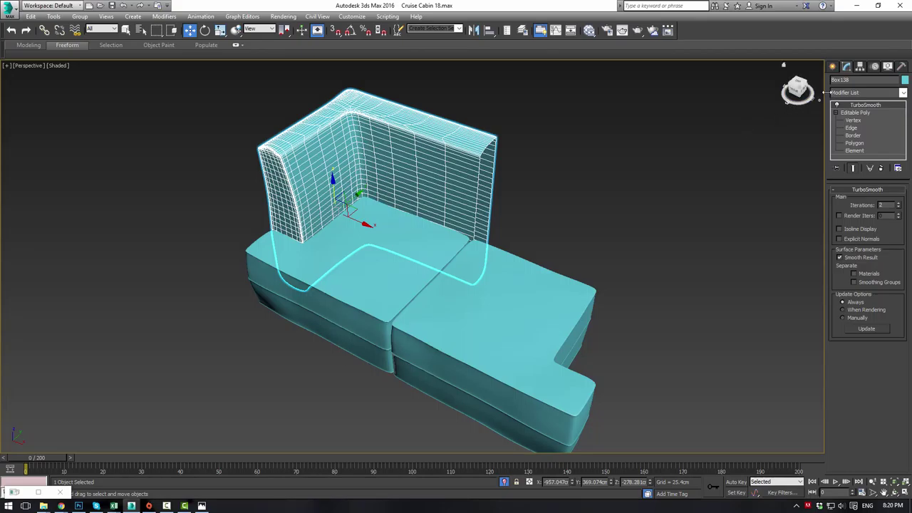
click(904, 93)
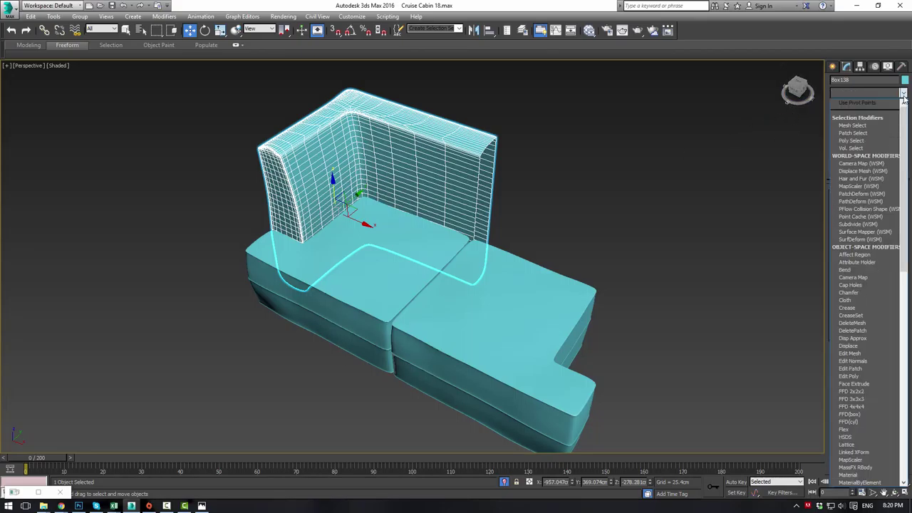
scroll(863, 356, down, 10)
click(863, 394)
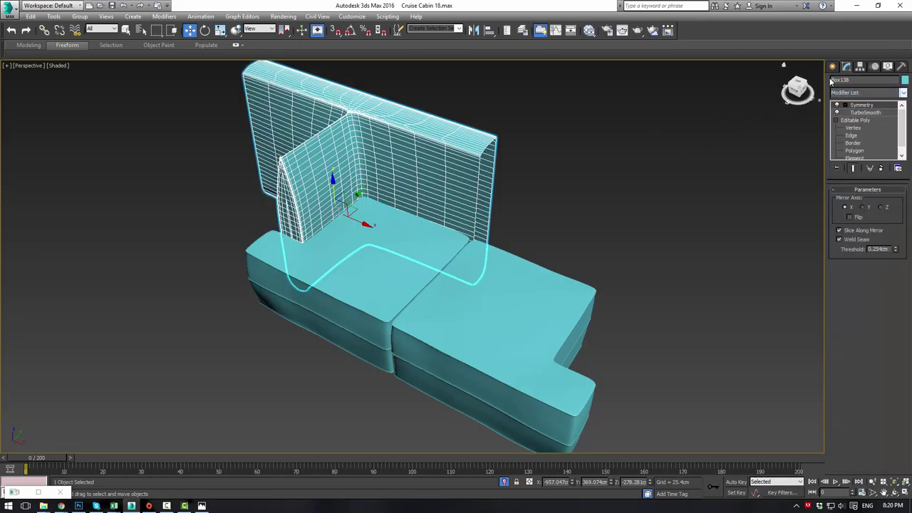
click(837, 104)
click(860, 113)
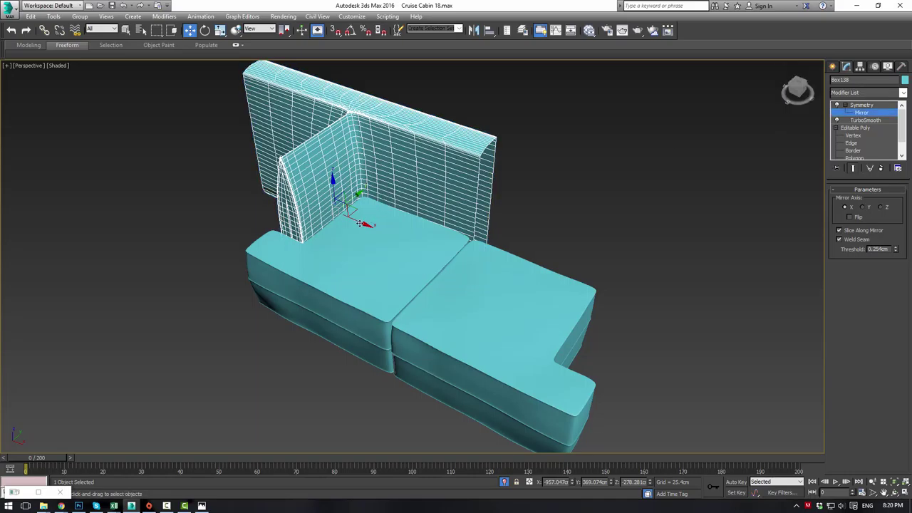
Flip the X mirror and position its plane at the gap between the two cushions to complete the sofa
drag(360, 223, 581, 310)
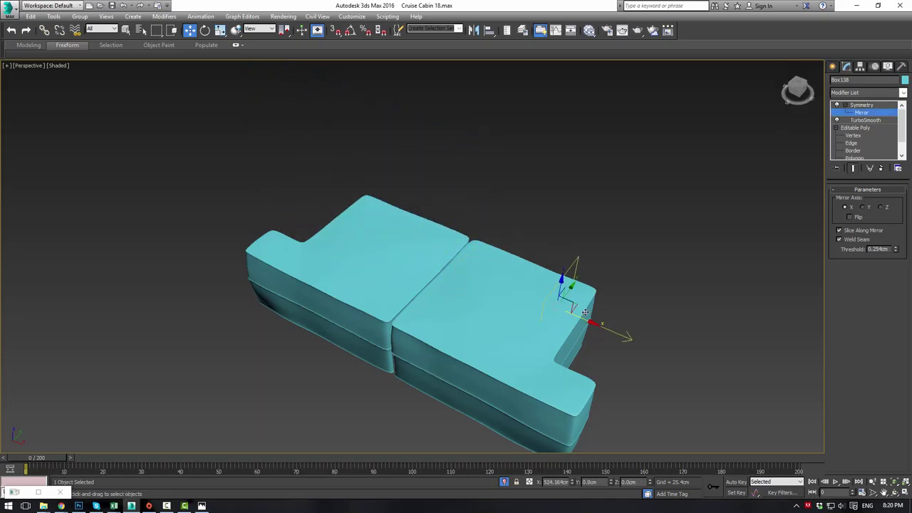
click(849, 218)
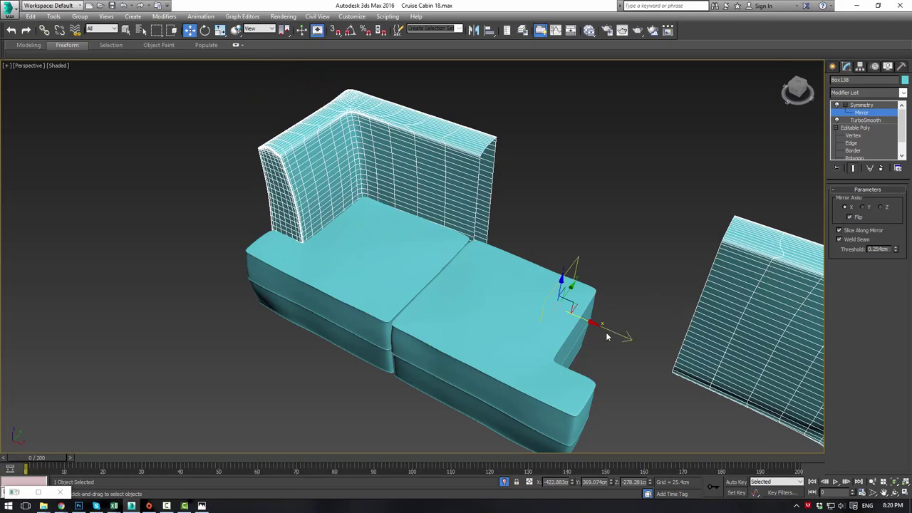
drag(599, 326, 486, 292)
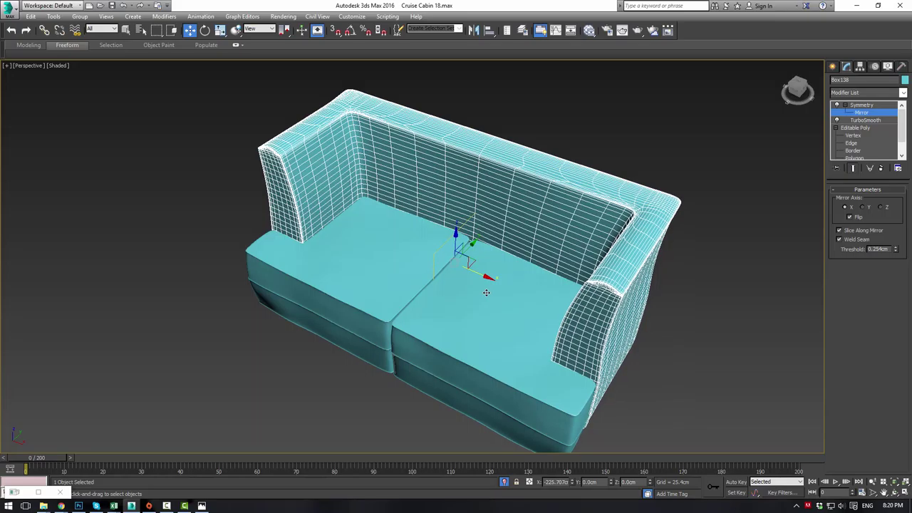
click(862, 105)
click(656, 124)
alt+middle_drag(656, 123, 562, 114)
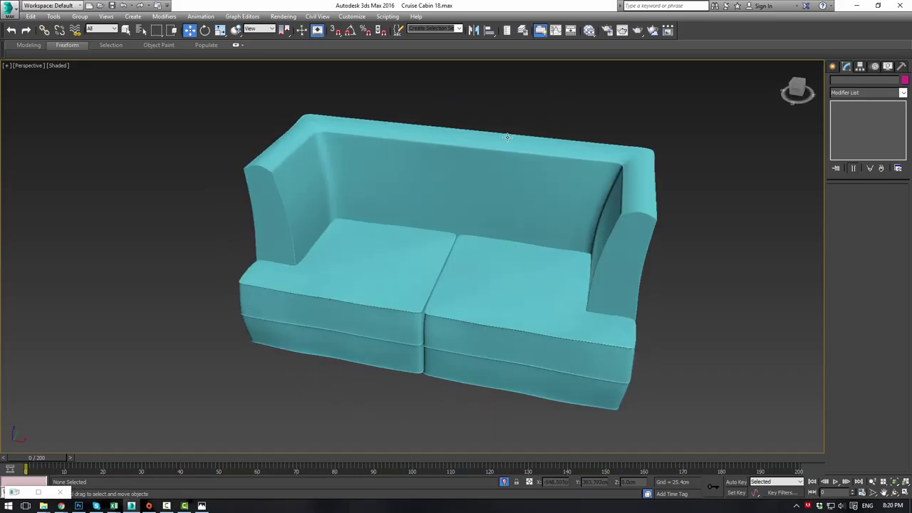
Lower the nine top vertices at the back's open middle end by about 9.1 cm
click(614, 155)
click(853, 135)
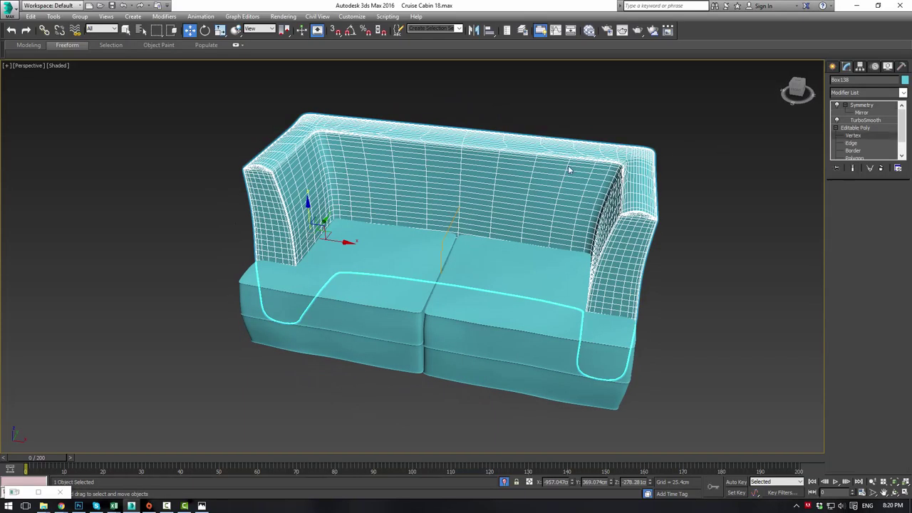
alt+middle_drag(540, 159, 502, 163)
scroll(492, 167, up, 3)
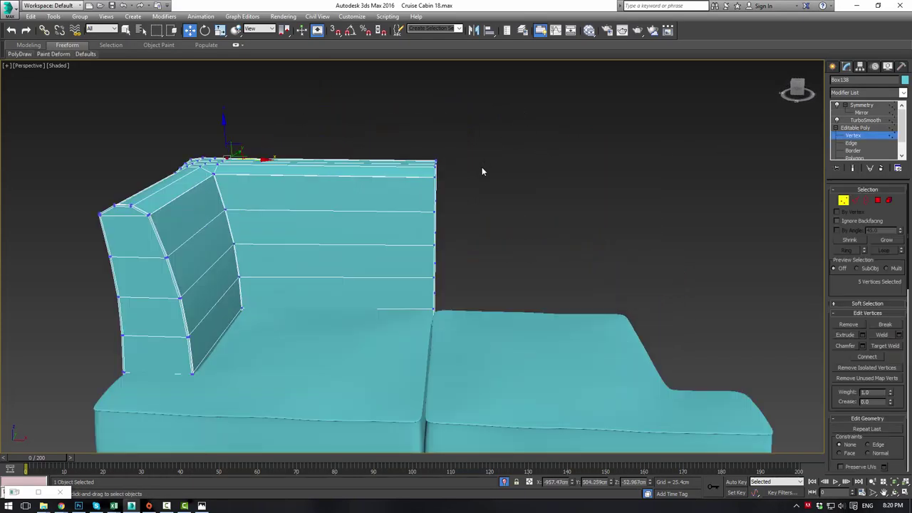
drag(467, 201, 470, 200)
alt+middle_drag(497, 189, 456, 180)
drag(438, 149, 439, 151)
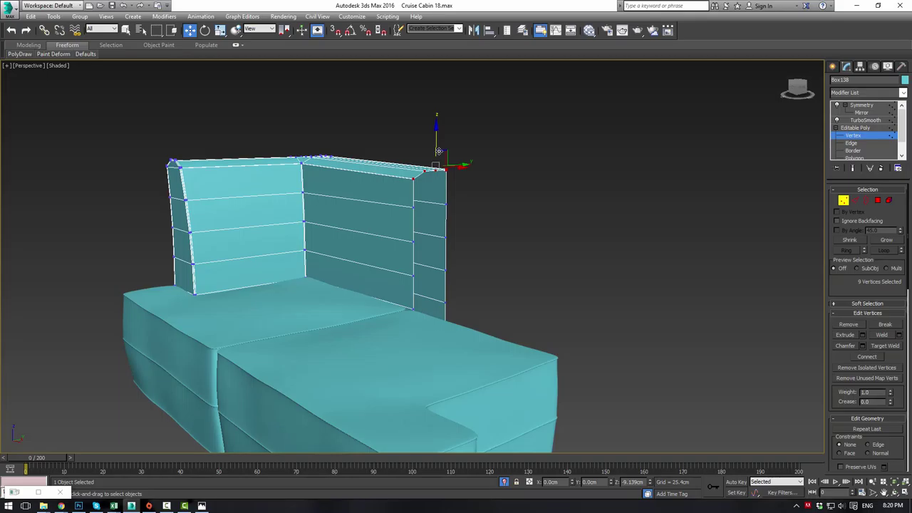
drag(439, 151, 439, 151)
alt+middle_drag(405, 142, 357, 131)
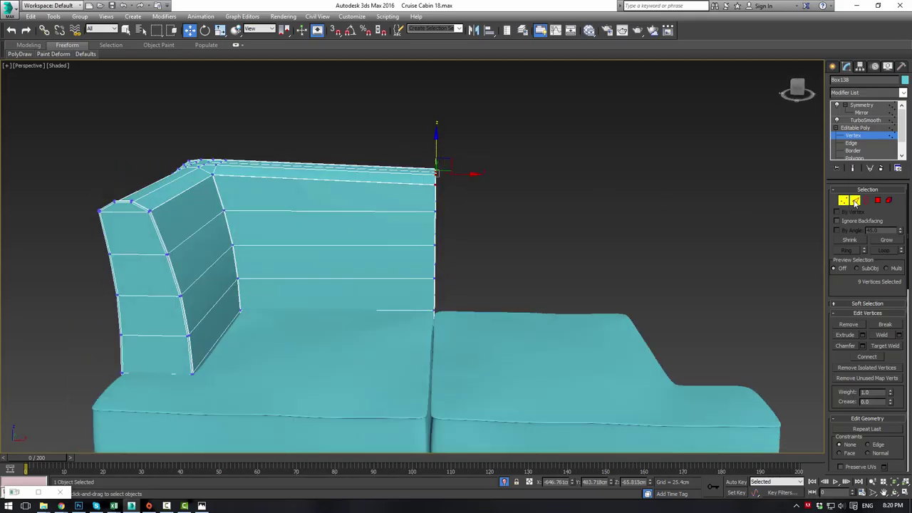
Connect the back's lengthwise edges with one segment, pinch 0 and slide 0
key(2)
drag(349, 472, 349, 472)
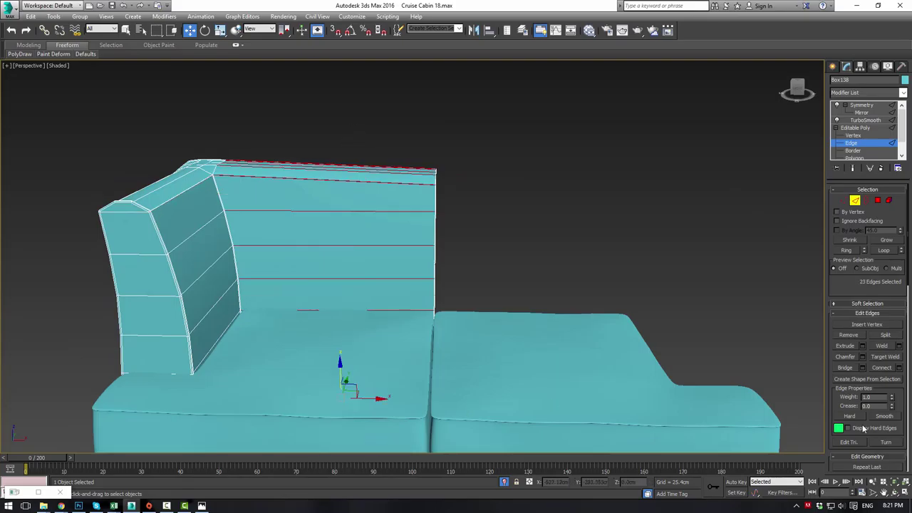
click(882, 368)
click(887, 369)
click(899, 367)
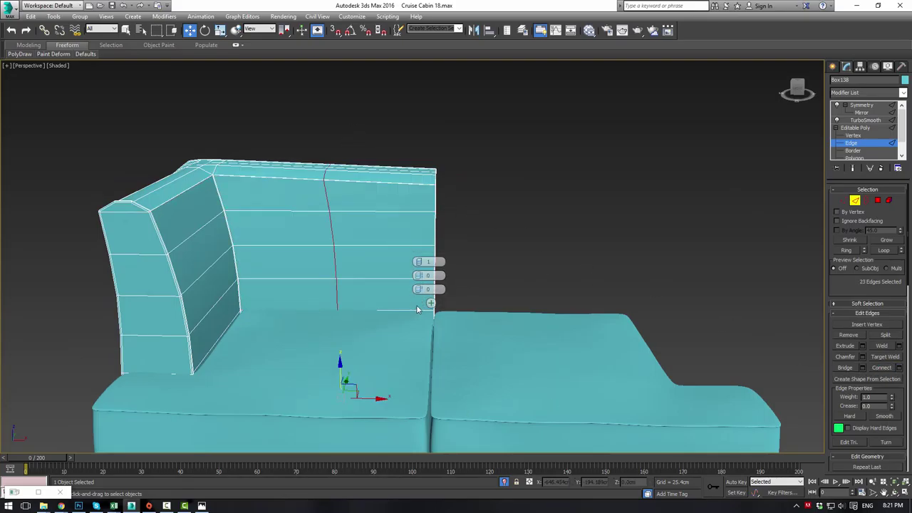
click(418, 304)
Raise the nine top vertices of the back's new vertical loop by about 2 cm
key(1)
drag(297, 134, 342, 185)
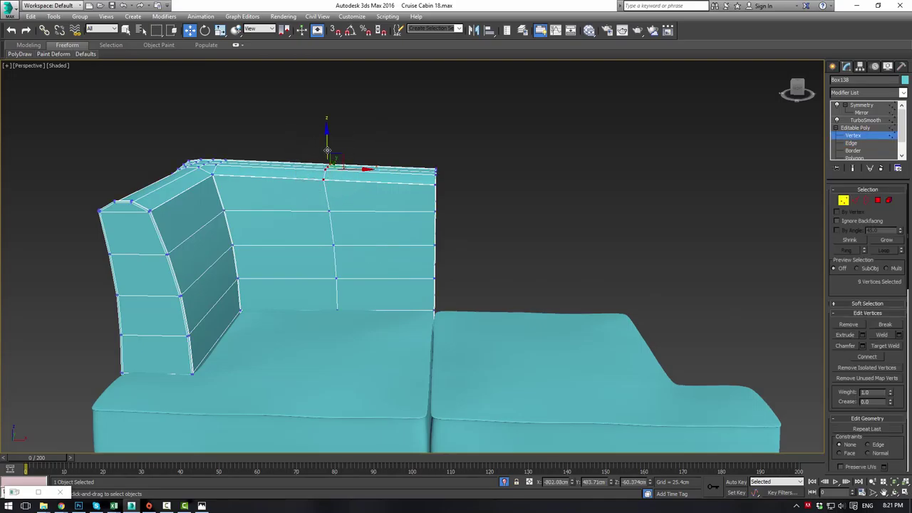
drag(326, 150, 327, 149)
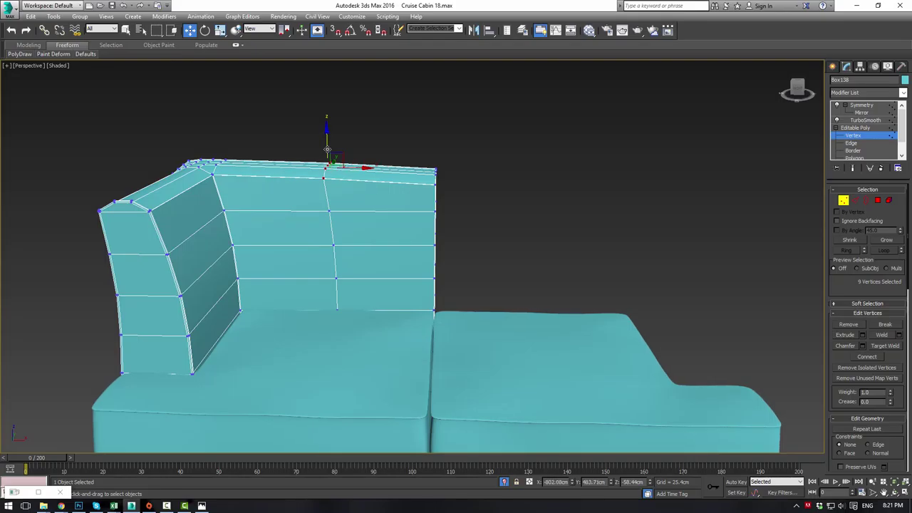
click(437, 141)
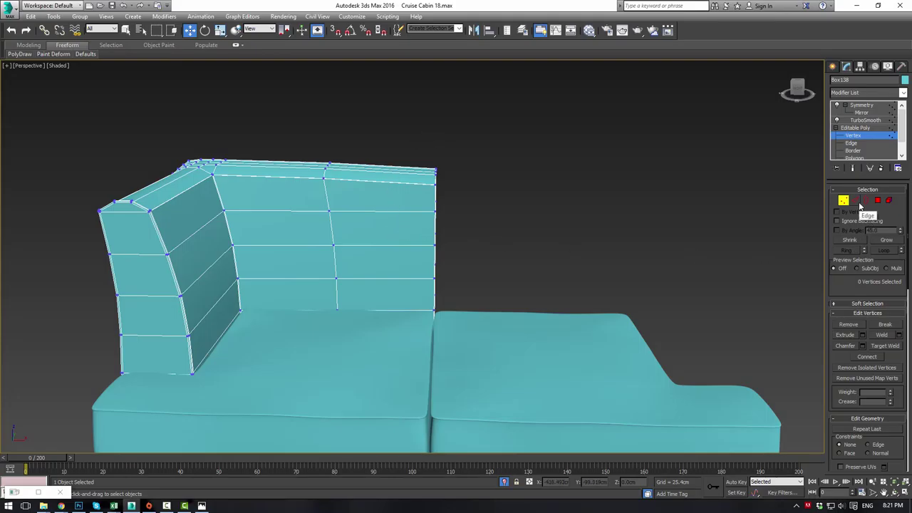
Chamfer the vertex in the middle of the back's inner face into a small diamond for a tufting button
click(331, 245)
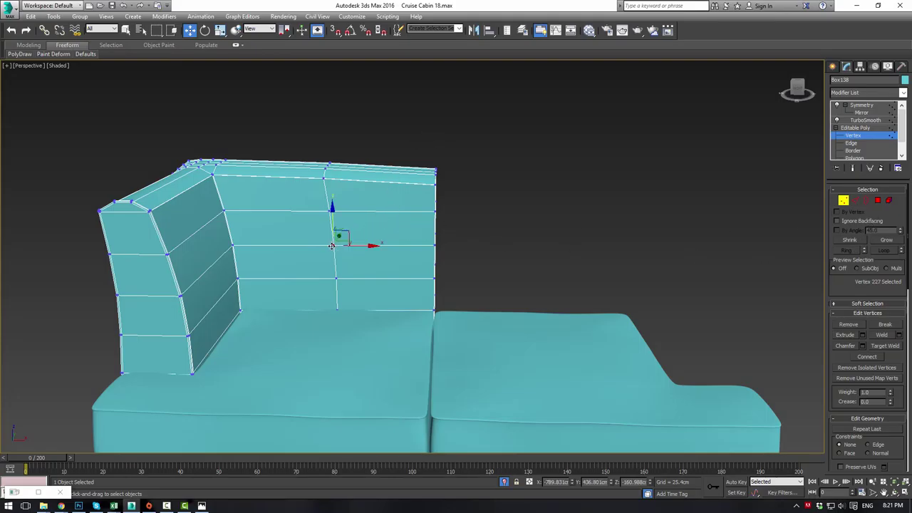
click(845, 346)
drag(336, 249, 343, 257)
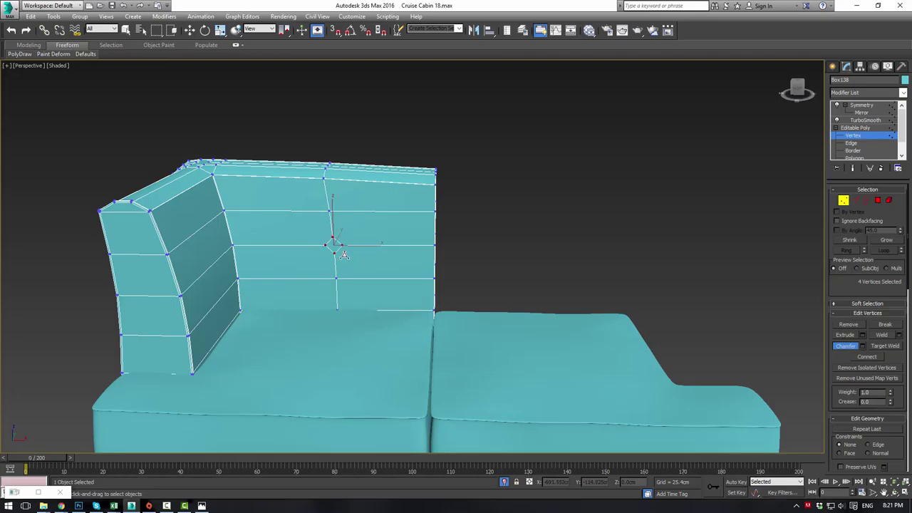
scroll(387, 234, up, 4)
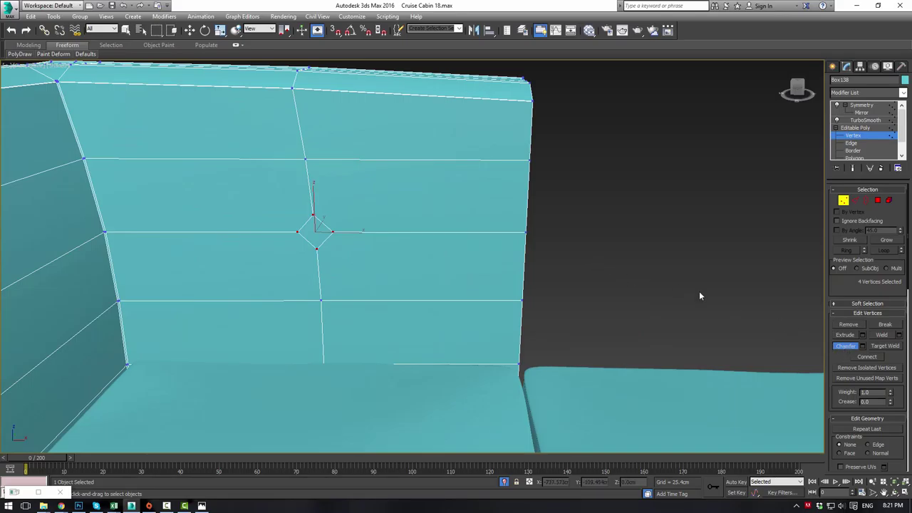
Push the diamond's four vertices about 7.6 cm into the backrest along Y
alt+middle_drag(588, 258, 442, 228)
key(w)
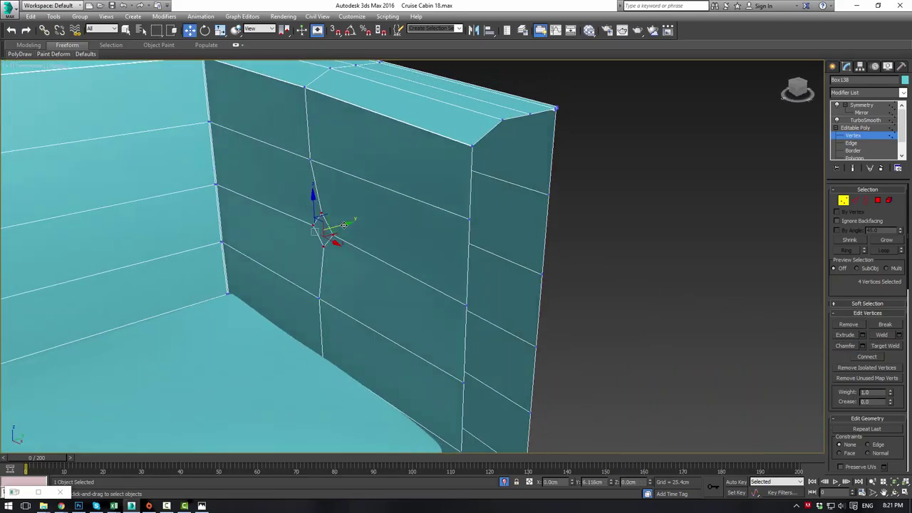
drag(344, 225, 346, 225)
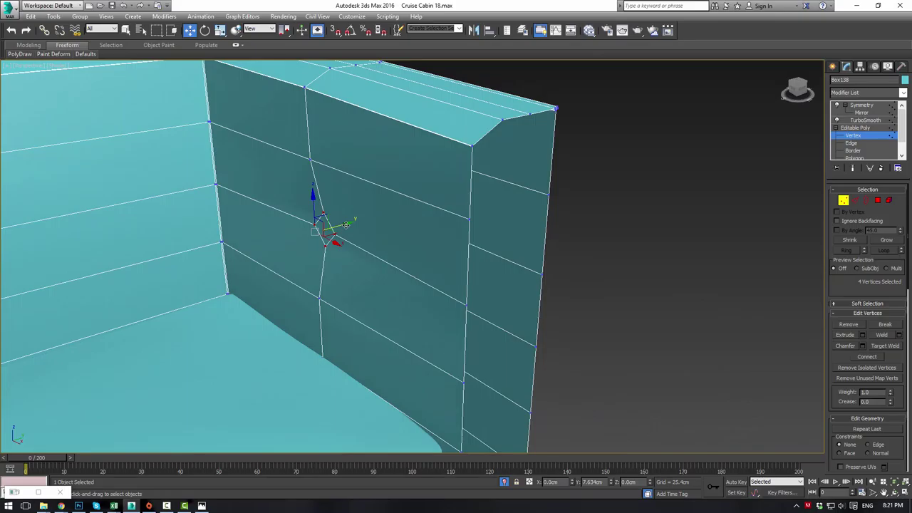
drag(346, 225, 347, 225)
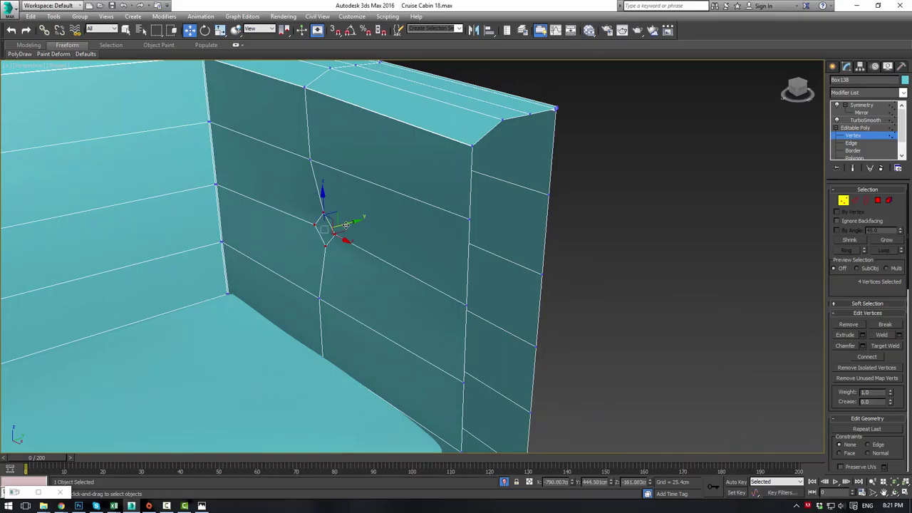
Bevel the diamond polygon inward to form a smaller recessed face
click(855, 200)
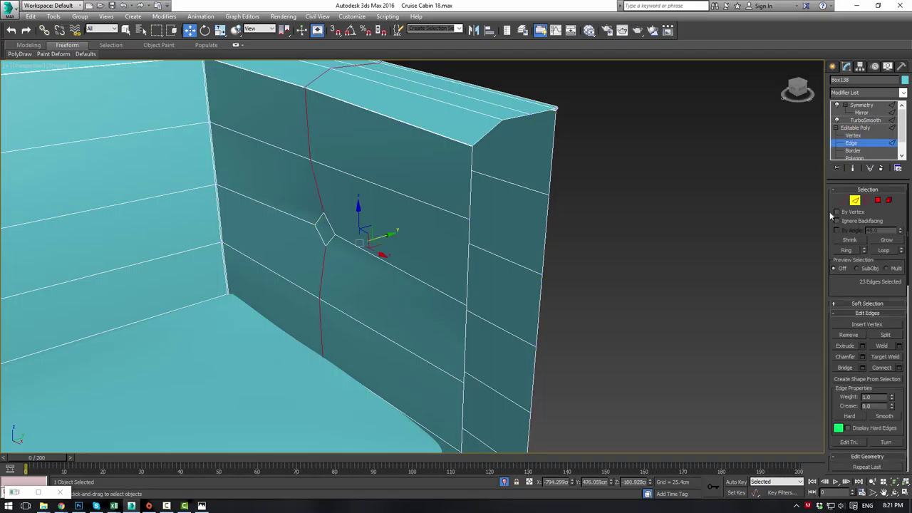
click(877, 200)
click(844, 346)
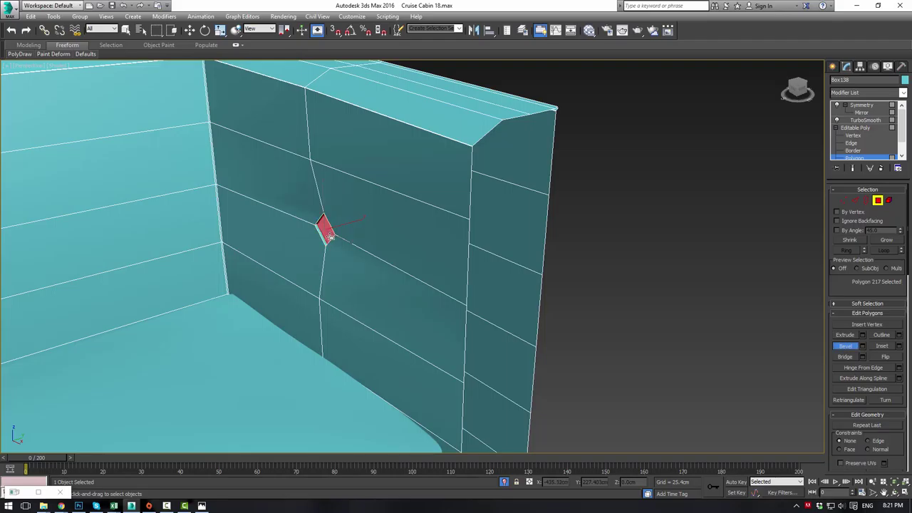
drag(328, 237, 329, 242)
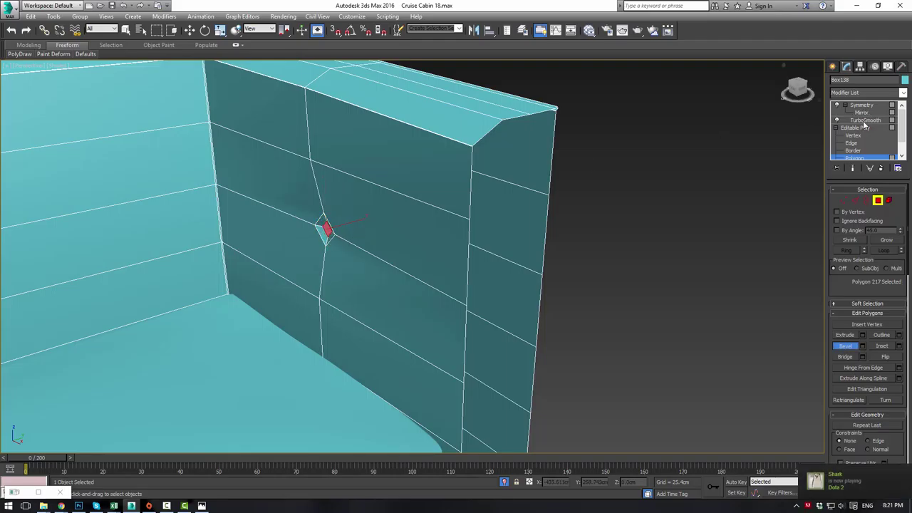
Examine the smoothed, mirrored sofa back with its tufting dimples from several angles
click(854, 129)
click(861, 107)
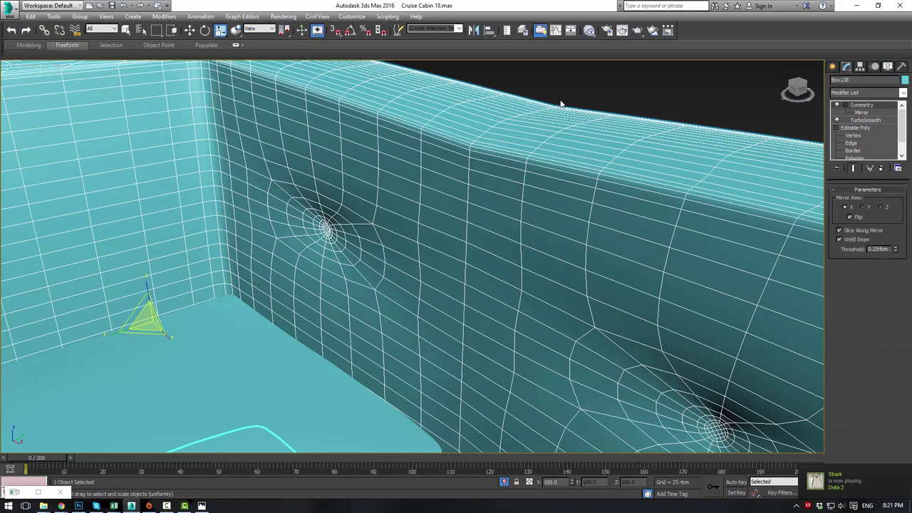
click(561, 102)
scroll(544, 98, down, 5)
alt+middle_drag(539, 134, 523, 165)
scroll(522, 165, down, 4)
scroll(474, 198, up, 3)
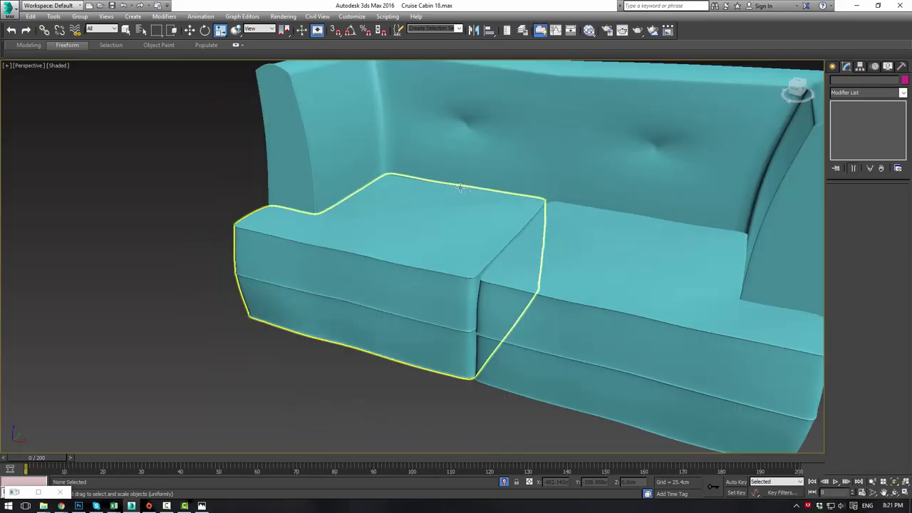
middle_drag(432, 170, 448, 251)
Return to edge editing on the sofa back's unsmoothed base mesh and save the scene
click(448, 251)
click(855, 127)
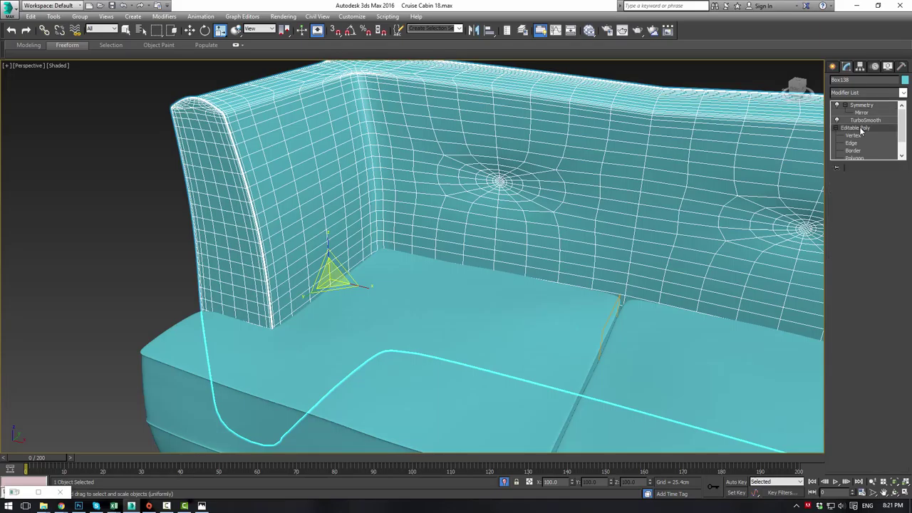
scroll(486, 181, up, 4)
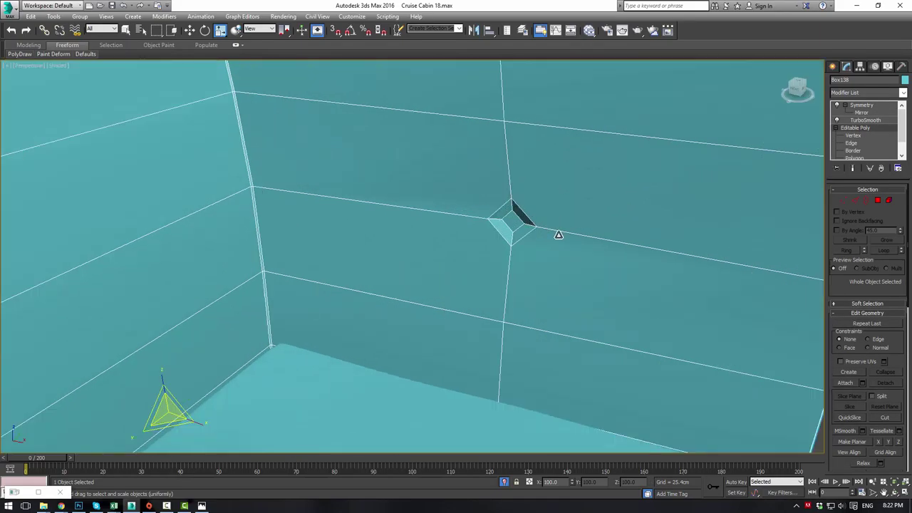
click(855, 200)
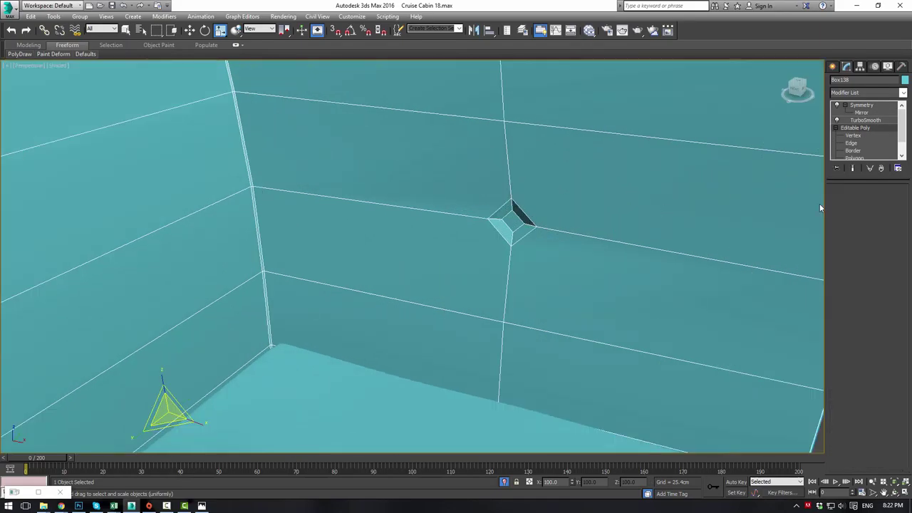
click(478, 218)
scroll(481, 220, down, 3)
scroll(484, 222, down, 3)
scroll(493, 226, up, 3)
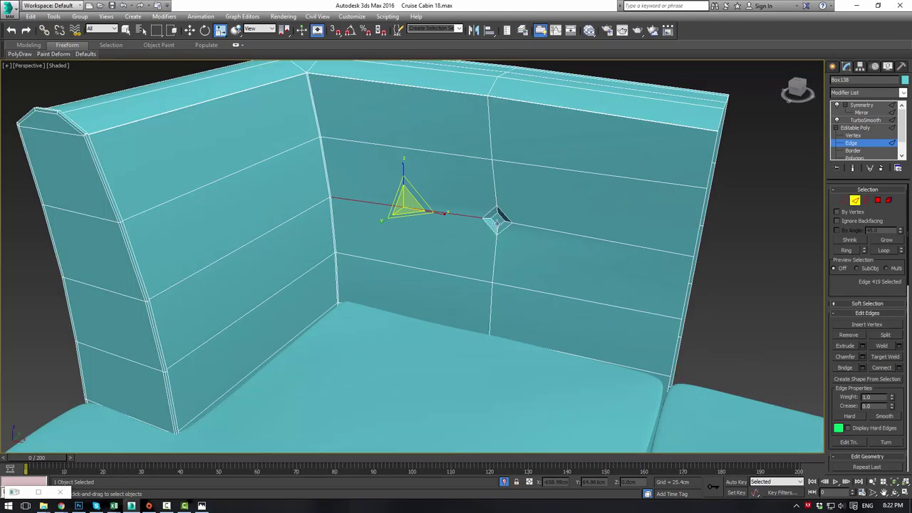
alt+middle_drag(494, 226, 537, 228)
scroll(537, 228, down, 3)
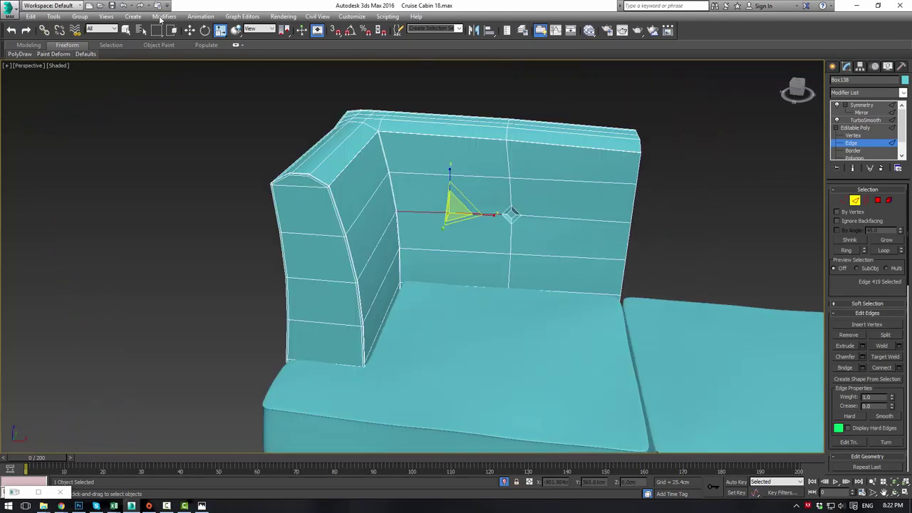
click(112, 5)
Connect the back's horizontal edges to add one vertical edge loop on each side of the diamond
drag(550, 427, 550, 427)
click(883, 368)
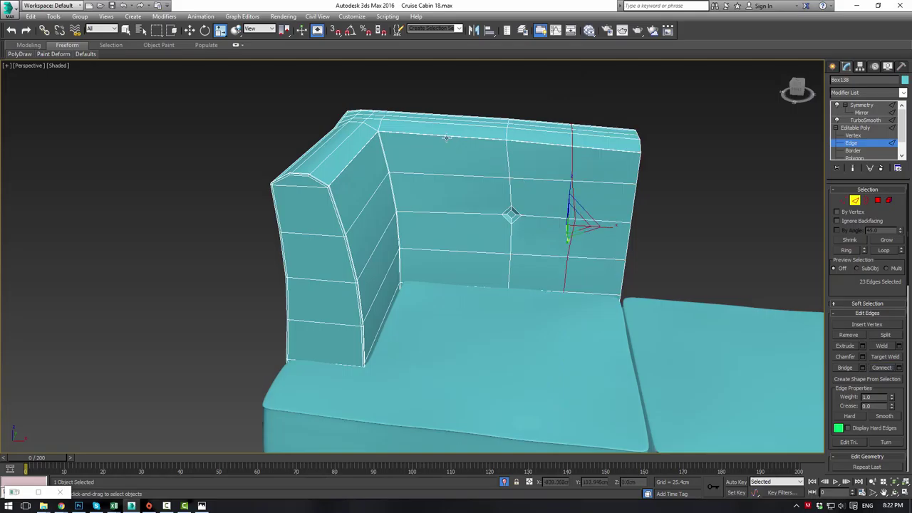
drag(445, 255, 445, 431)
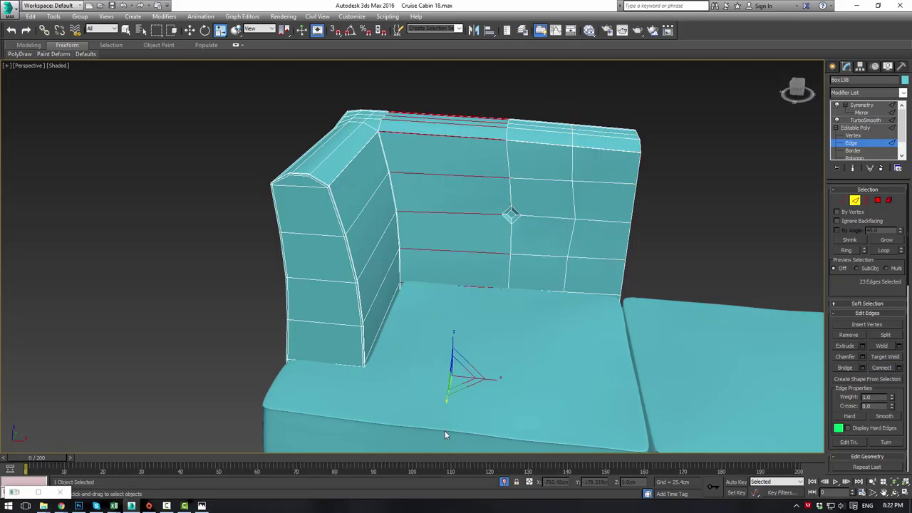
click(882, 367)
click(693, 234)
Chamfer the four edges radiating from the diamond into narrow strips and check the smoothed backrest
scroll(579, 203, up, 4)
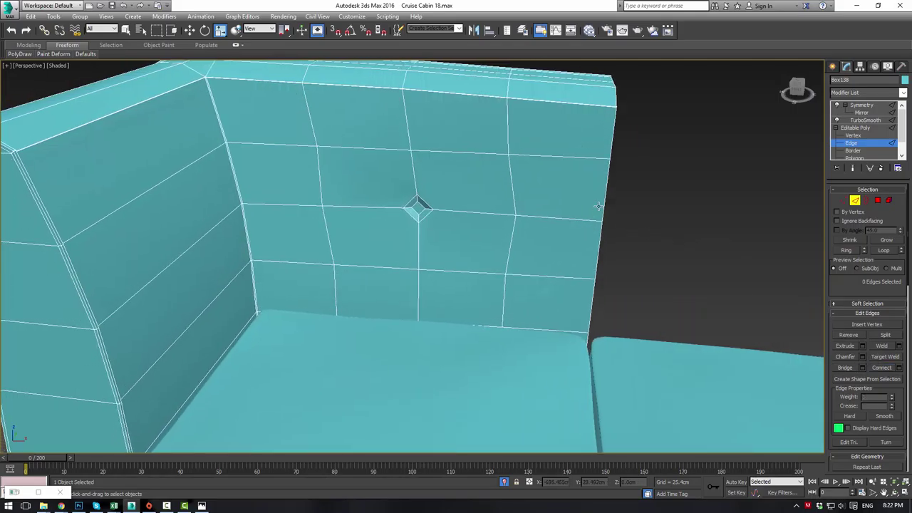
click(476, 213)
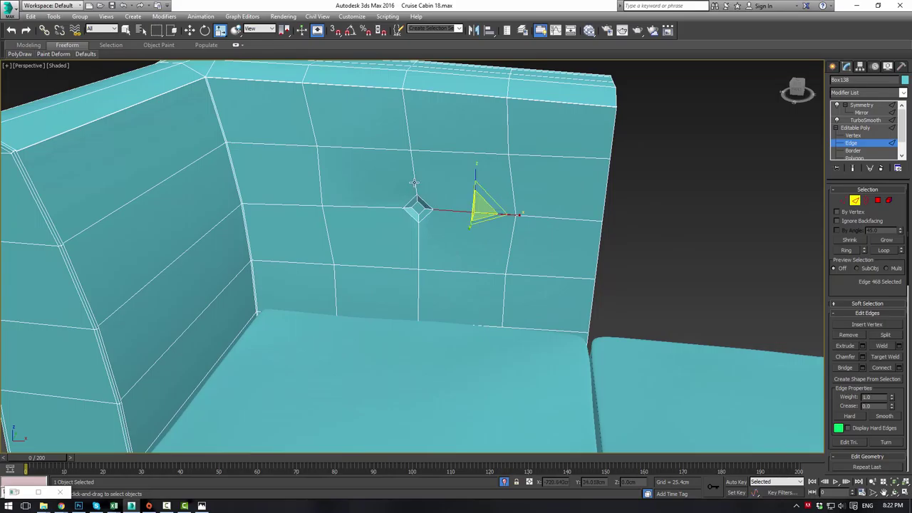
ctrl+click(415, 183)
ctrl+click(381, 207)
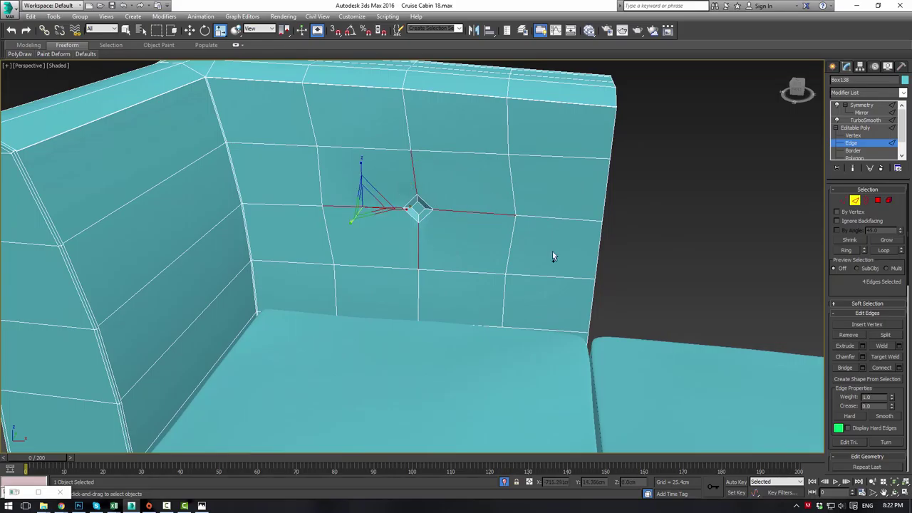
click(845, 357)
drag(479, 213, 476, 212)
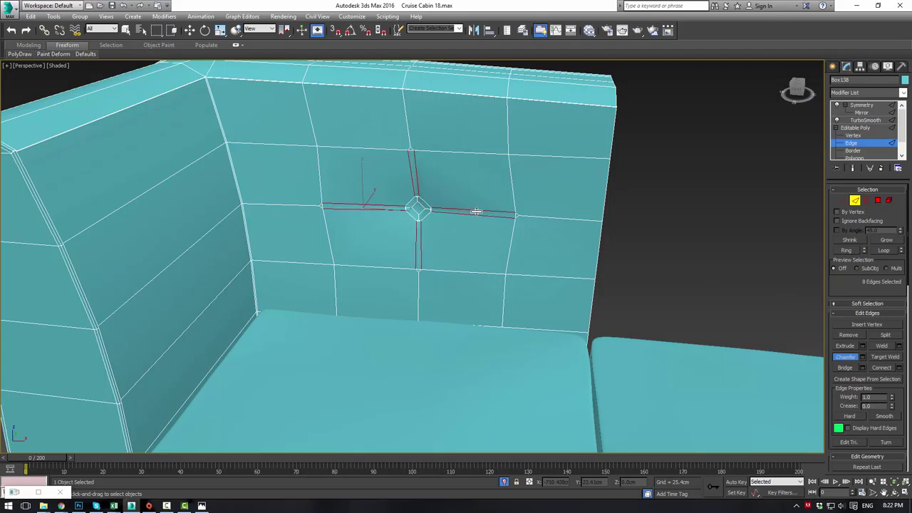
click(861, 105)
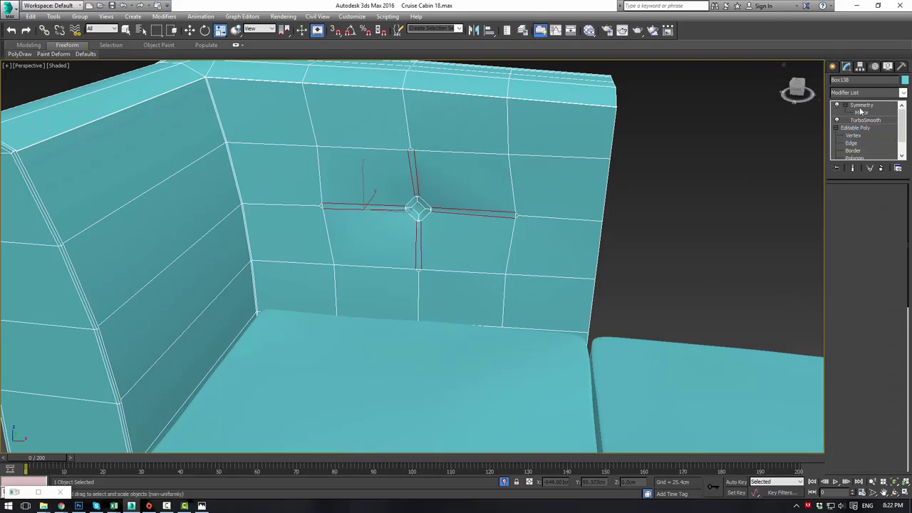
click(563, 69)
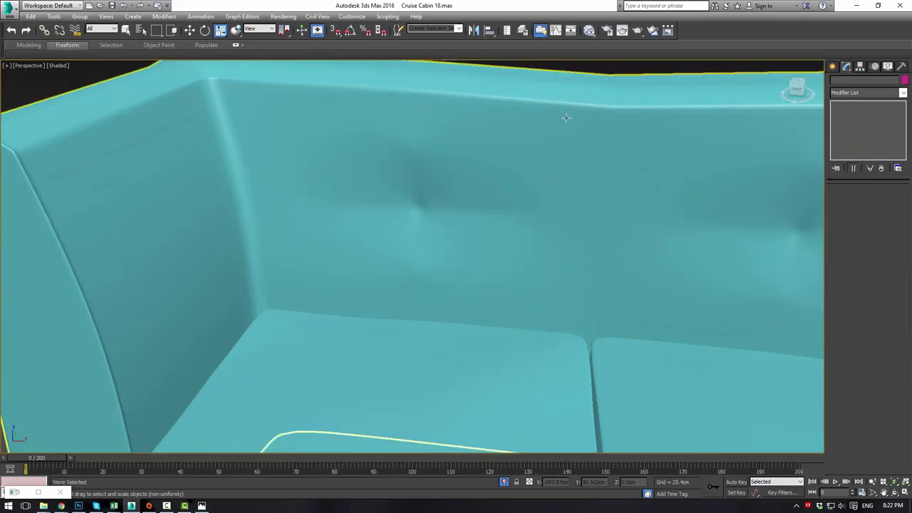
scroll(566, 116, down, 3)
mouse_move(566, 116)
alt+middle_down()
mouse_move(516, 125)
mouse_move(560, 133)
alt+middle_up()
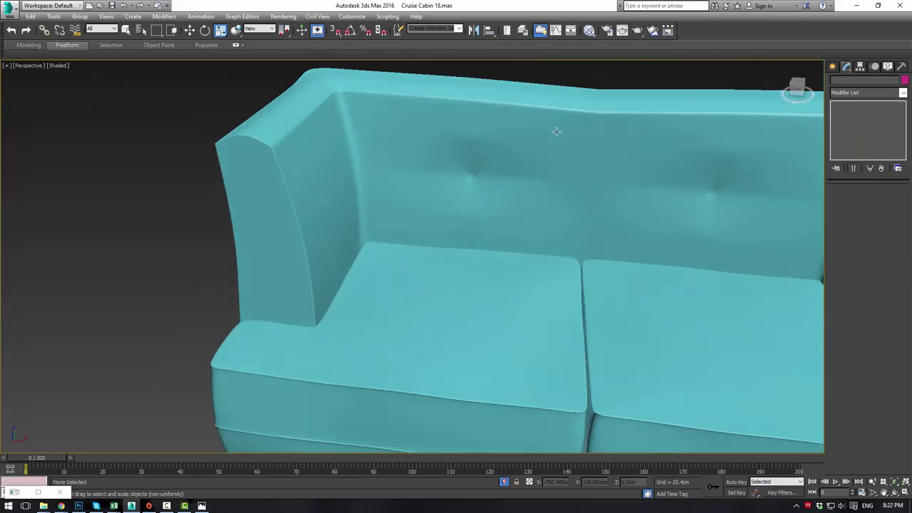
Delete the small triangular polygons at the outer ends of the four chamfered strips around the diamond
click(570, 145)
click(857, 129)
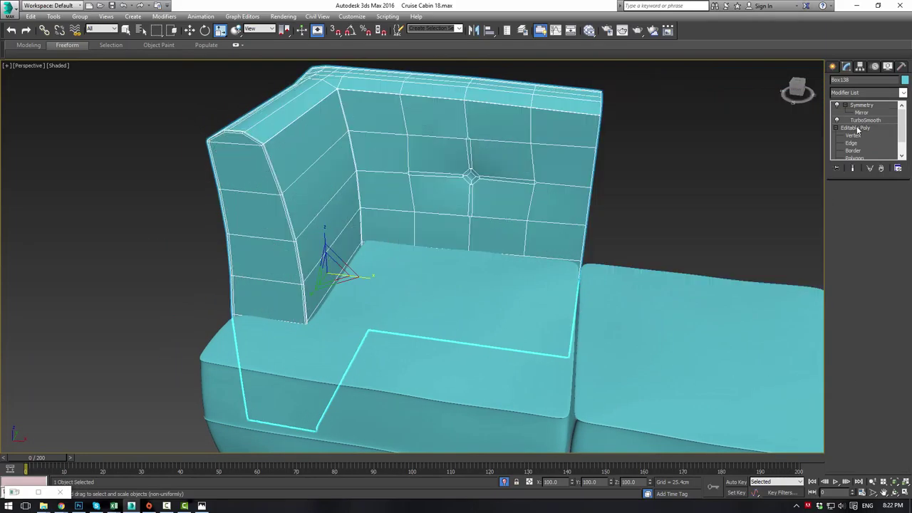
scroll(547, 185, up, 10)
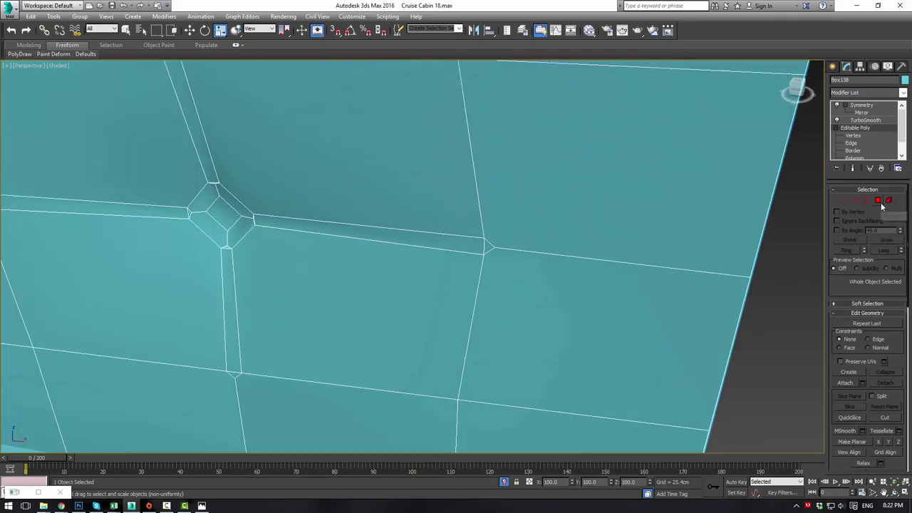
click(877, 201)
click(489, 247)
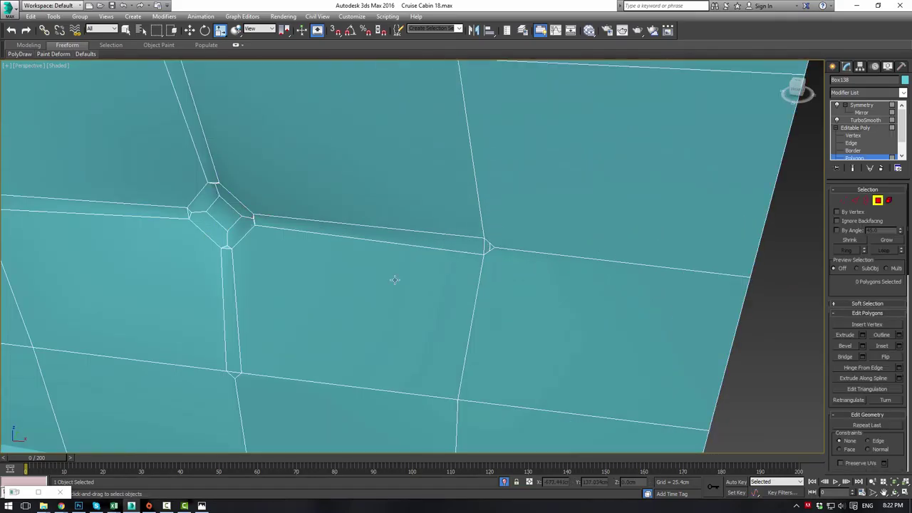
click(236, 375)
key(Delete)
middle_drag(283, 232, 372, 321)
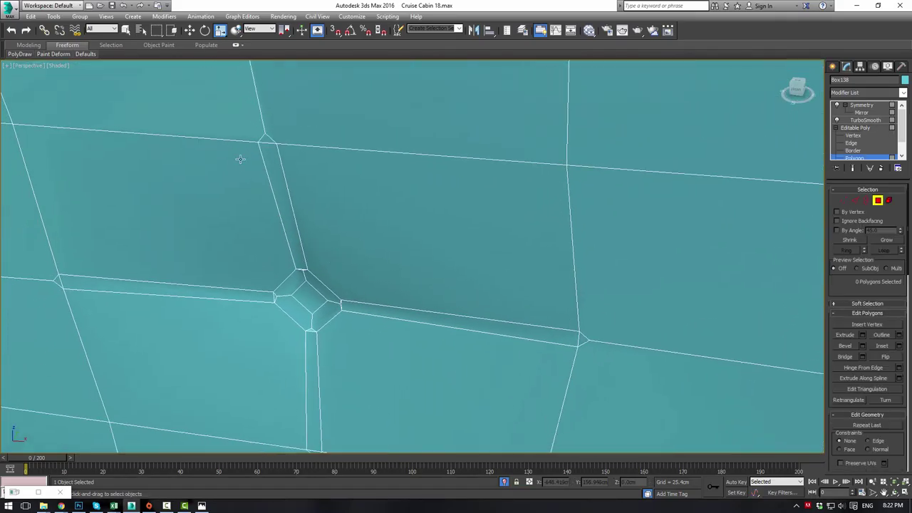
click(60, 283)
key(Delete)
Target-weld the two corner vertices at each strip's outer end onto the tip vertex so all four strips taper to a point
click(844, 200)
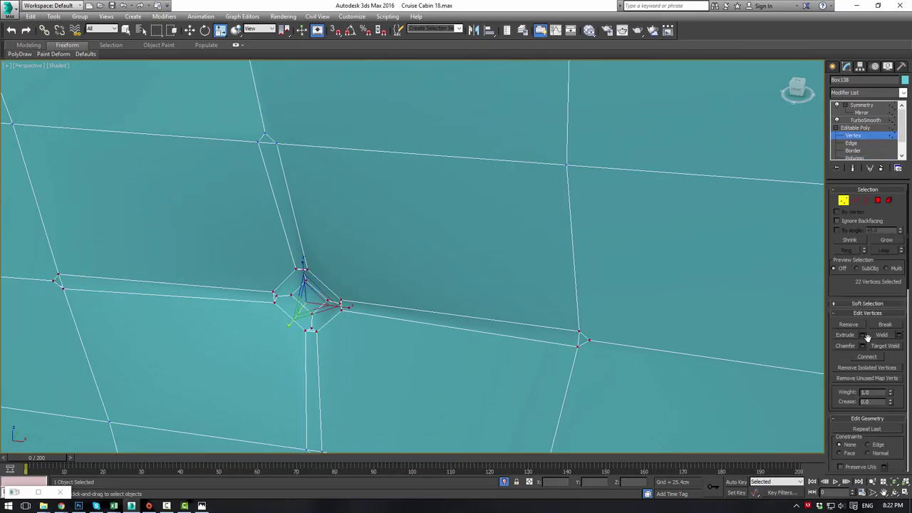
click(885, 347)
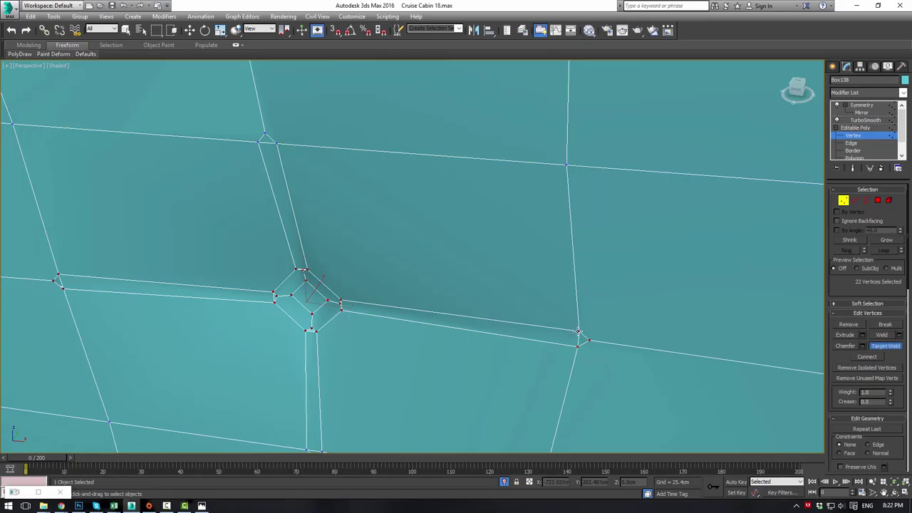
click(587, 340)
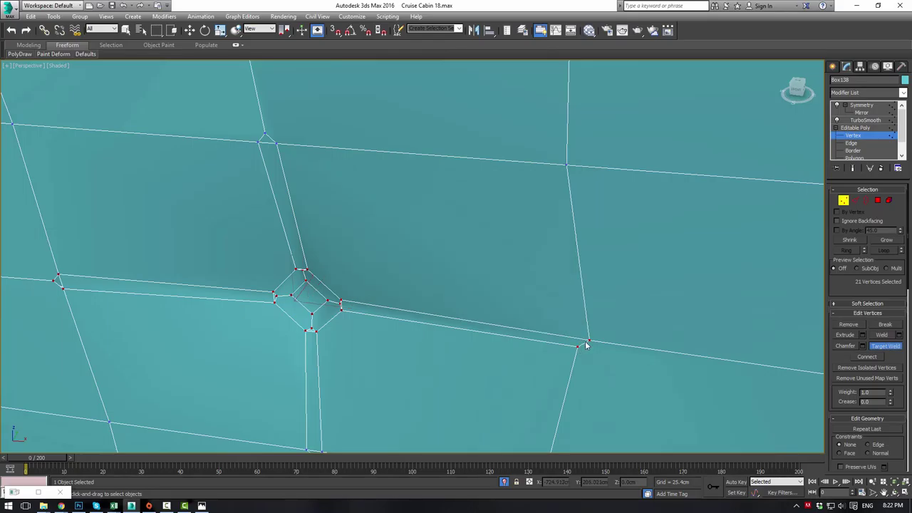
click(588, 340)
middle_drag(420, 206, 547, 260)
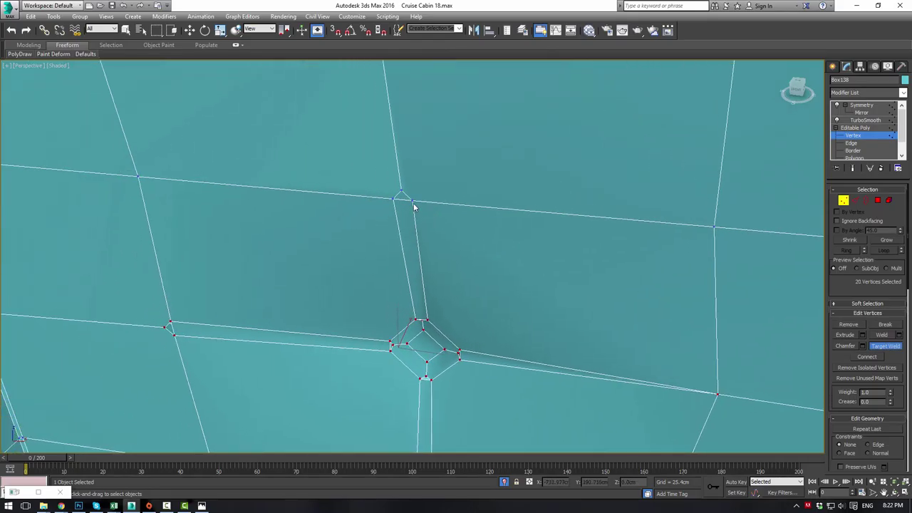
click(401, 193)
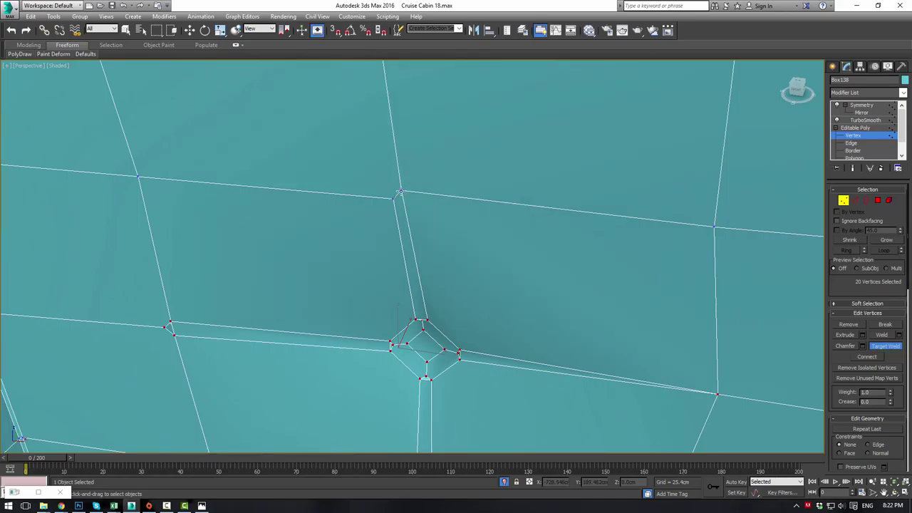
click(401, 191)
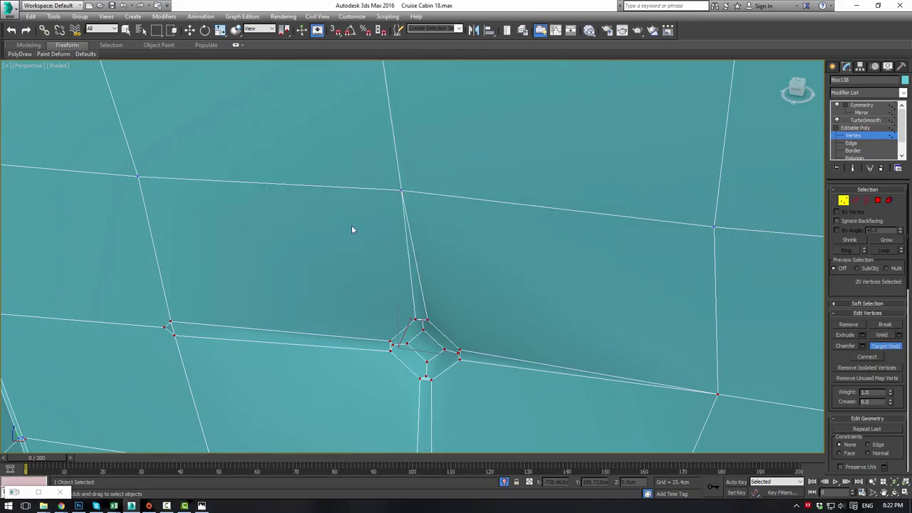
click(164, 326)
click(165, 328)
middle_drag(377, 382, 378, 206)
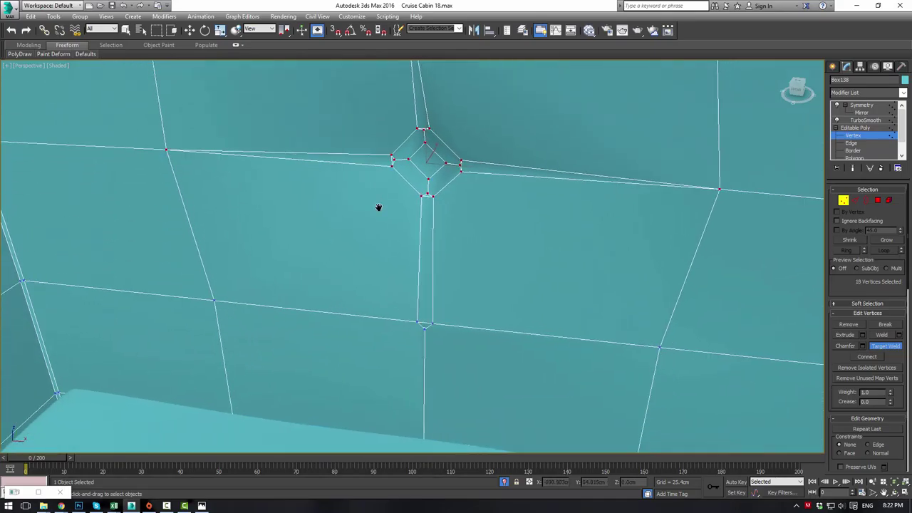
click(423, 329)
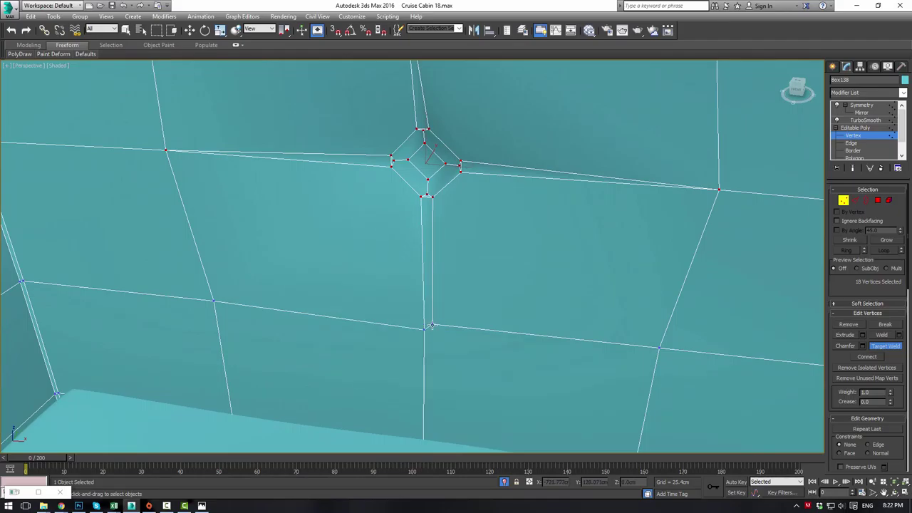
click(424, 329)
Check the tapered creases around the tufting dimple on the smoothed, mirrored sofa
click(864, 127)
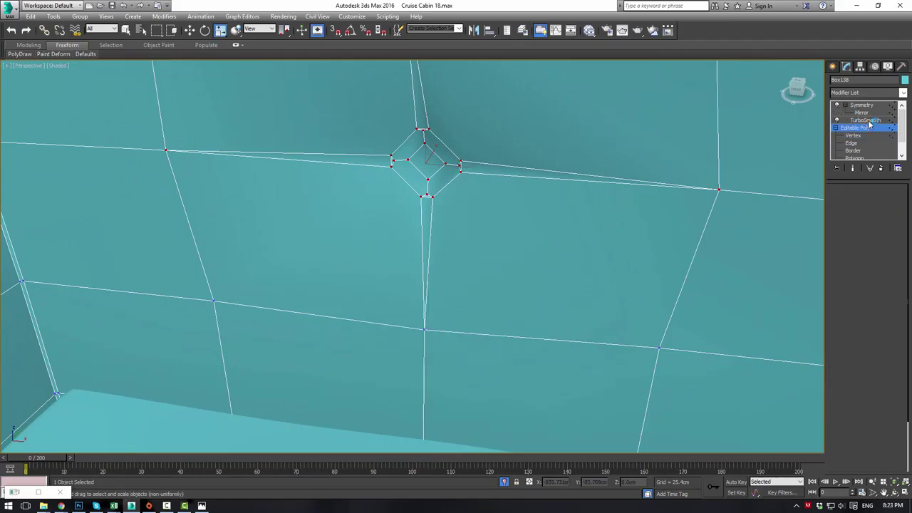
click(867, 113)
scroll(570, 120, down, 5)
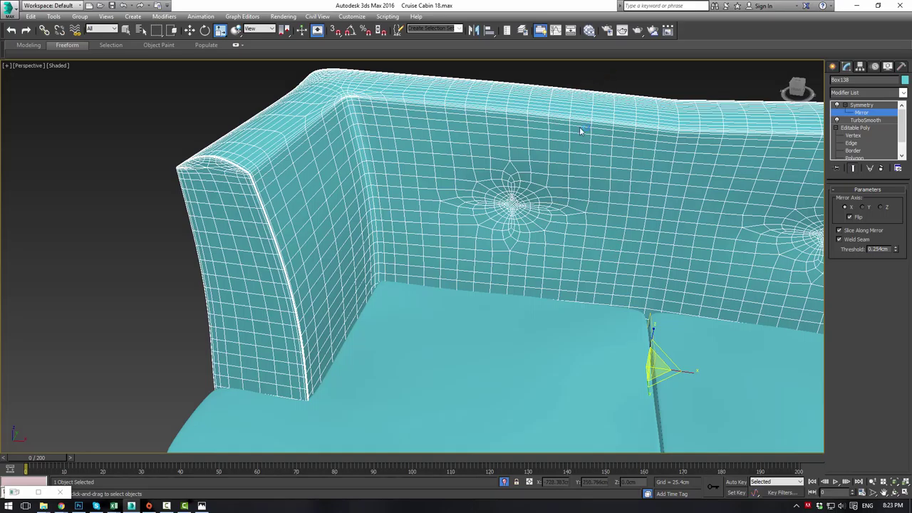
click(860, 106)
click(691, 84)
alt+middle_drag(608, 181, 569, 170)
Cut an edge down the middle of the strip above the tufting diamond, from the diamond's upper corner to the strip's tip
click(637, 217)
click(855, 127)
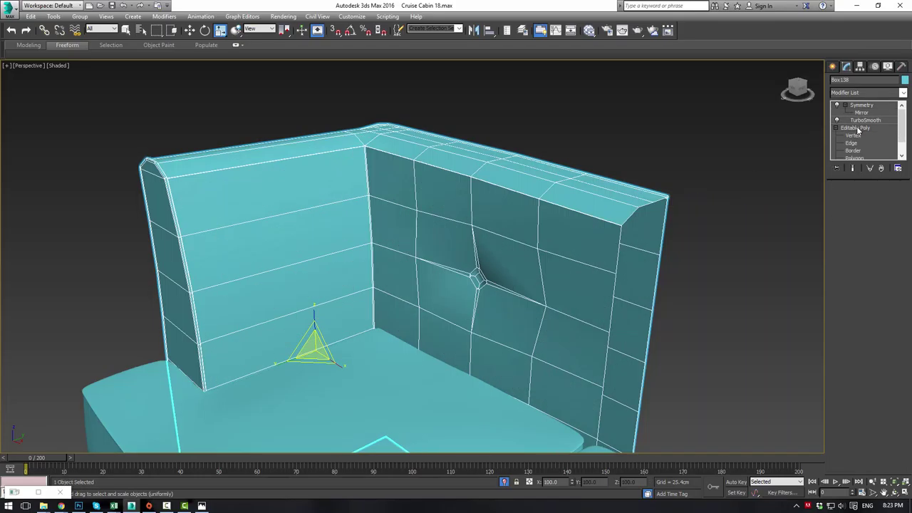
scroll(549, 242, up, 5)
mouse_move(516, 256)
middle_down()
mouse_move(556, 225)
mouse_move(568, 210)
mouse_move(562, 197)
mouse_move(421, 267)
mouse_move(457, 221)
mouse_move(473, 218)
middle_up()
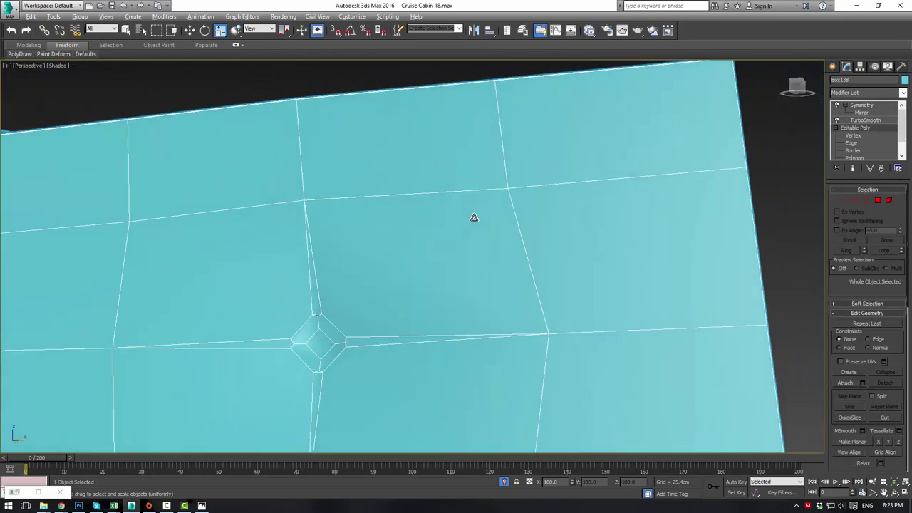
scroll(379, 284, up, 2)
scroll(356, 292, up, 2)
middle_drag(385, 268, 560, 237)
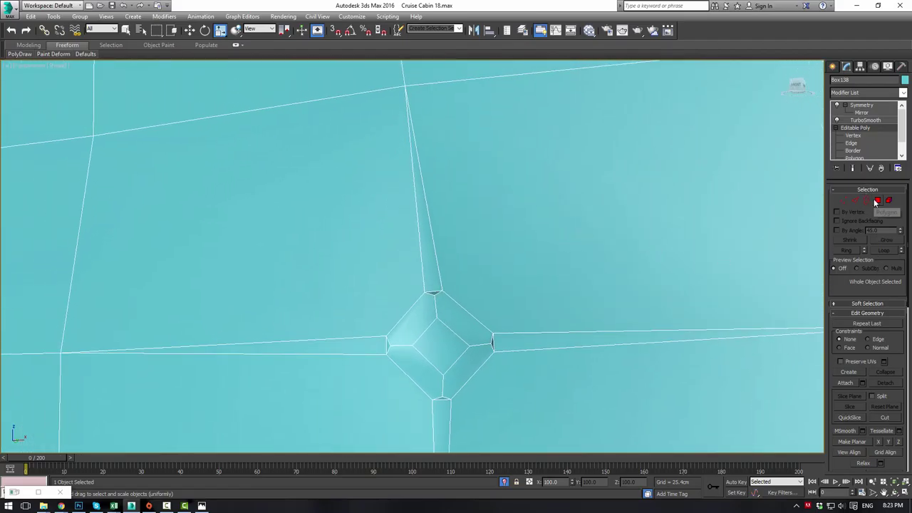
click(884, 417)
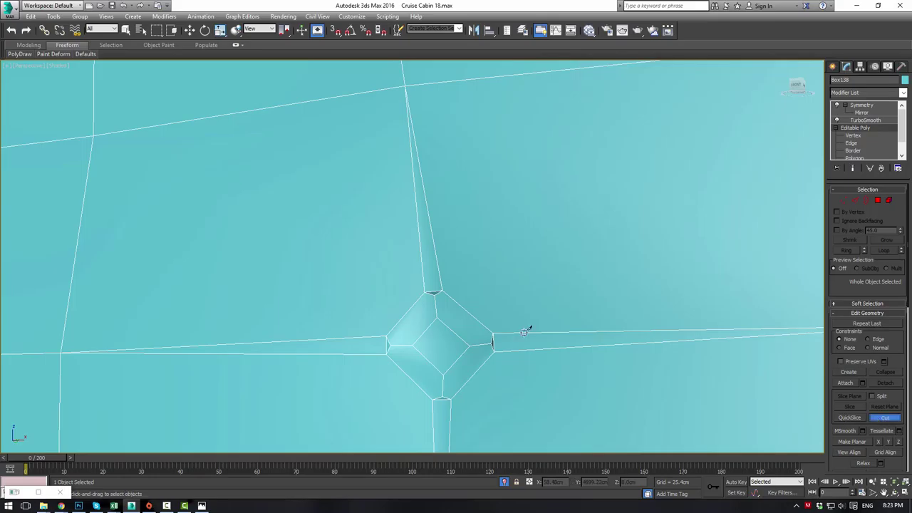
click(433, 291)
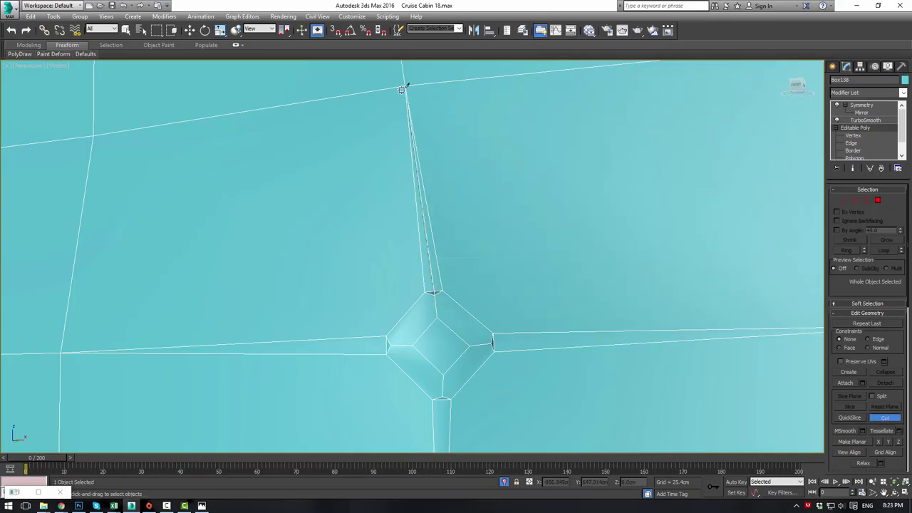
click(405, 86)
Cut matching centre edges along the other three strips around the diamond, each running from the diamond's corner to the strip's tip
middle_drag(576, 336, 362, 278)
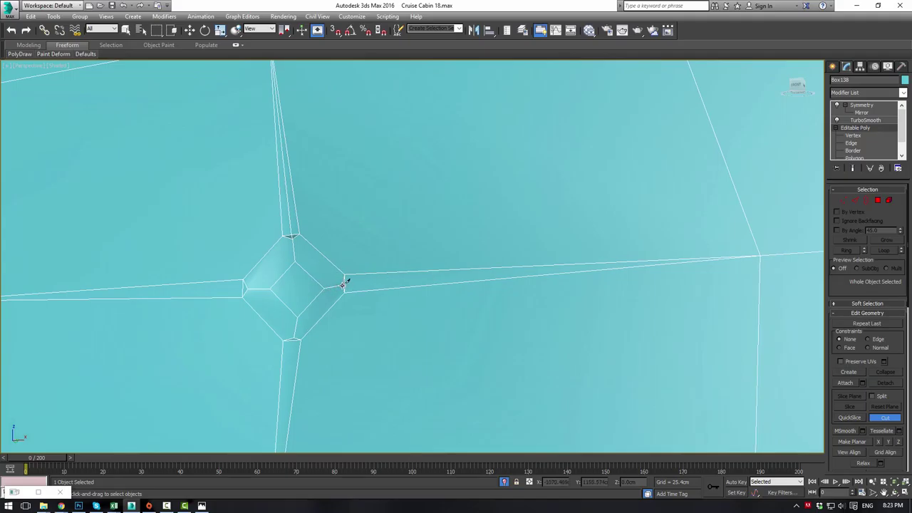
click(344, 284)
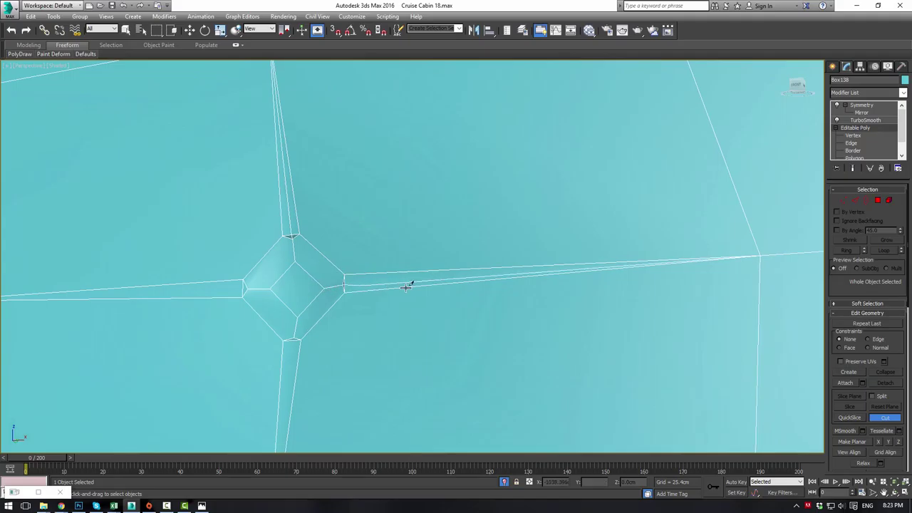
click(759, 256)
right_click(490, 250)
middle_drag(390, 308, 499, 113)
scroll(468, 153, down, 2)
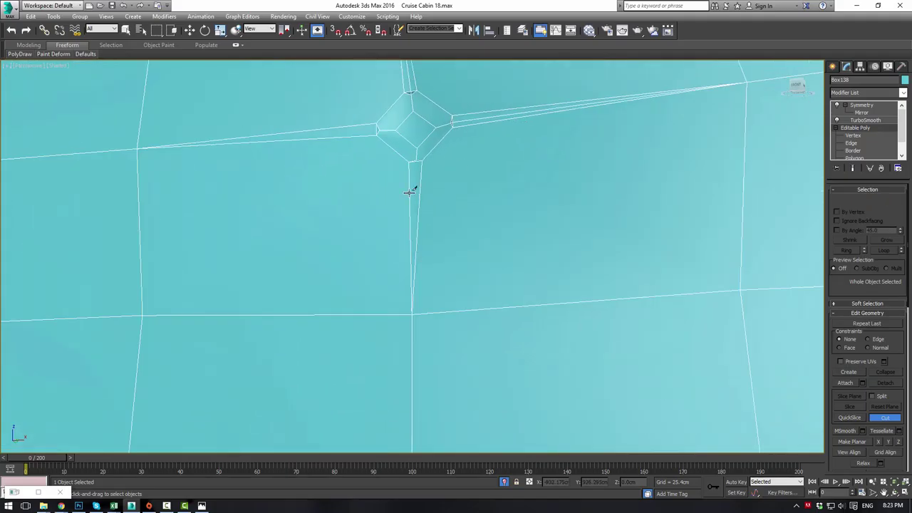
click(418, 159)
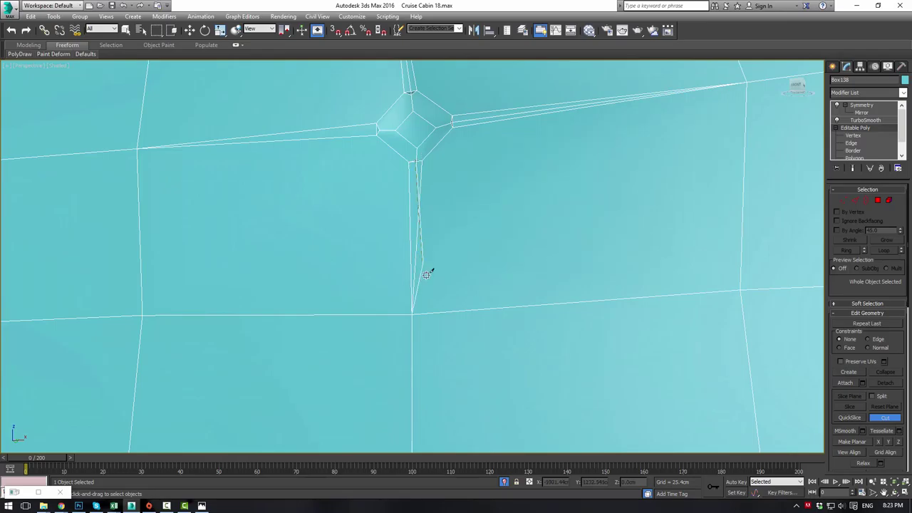
click(413, 315)
right_click(358, 215)
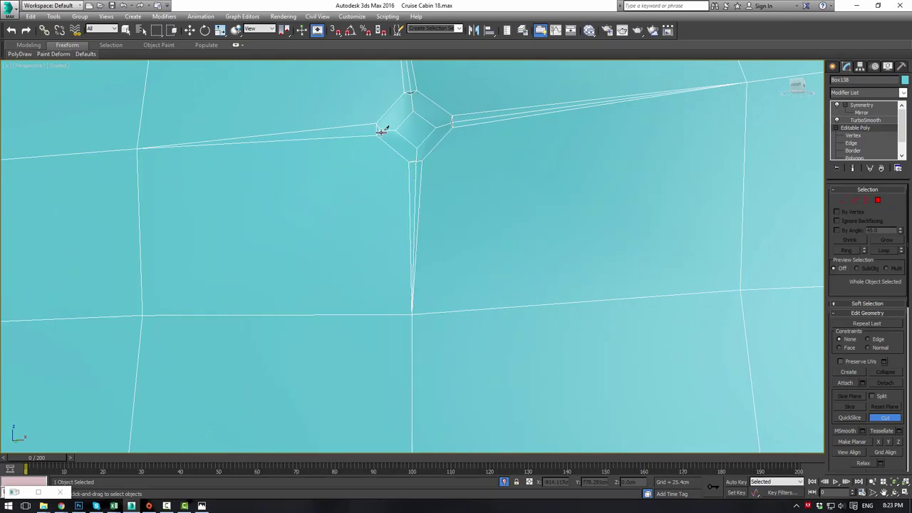
click(379, 129)
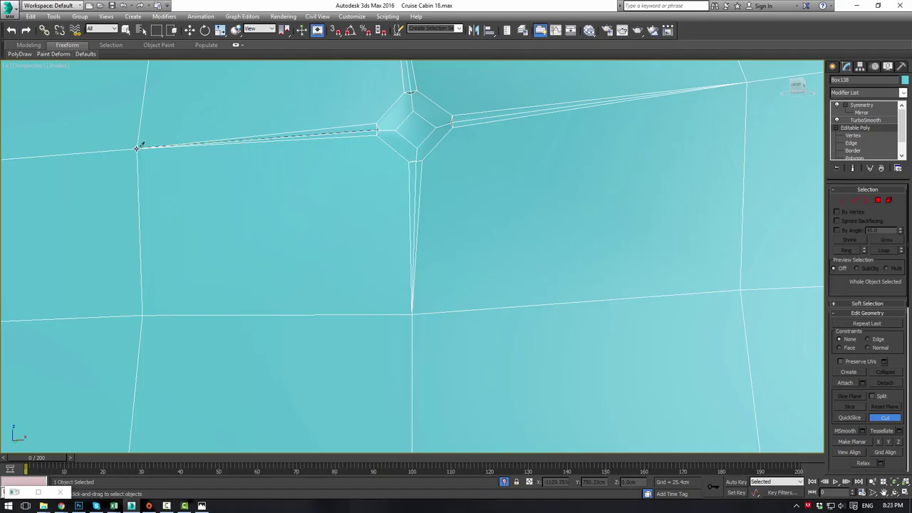
click(138, 147)
right_click(324, 172)
Select the four middle vertices where the strips meet the diamond and push them about 3 cm into the backrest along Y
click(842, 201)
middle_drag(430, 147, 443, 228)
key(z)
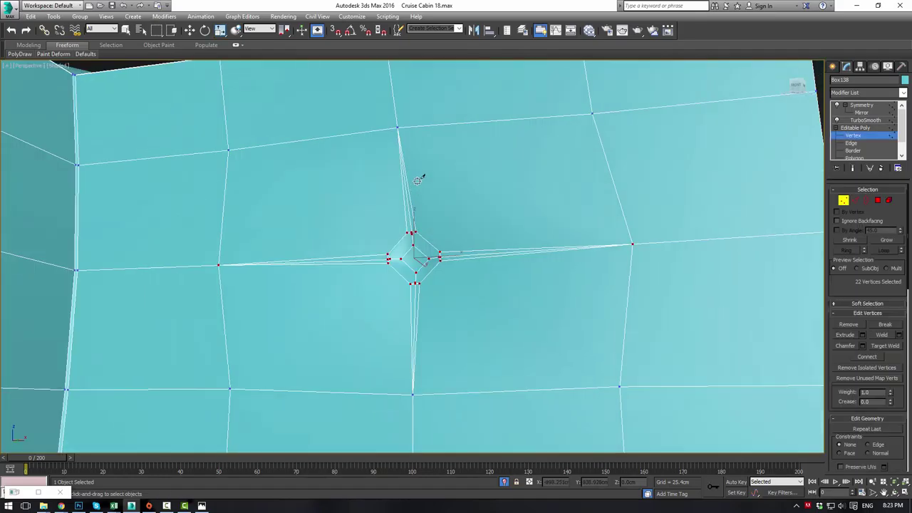
alt+middle_drag(421, 175, 411, 213)
scroll(427, 228, up, 3)
key(r)
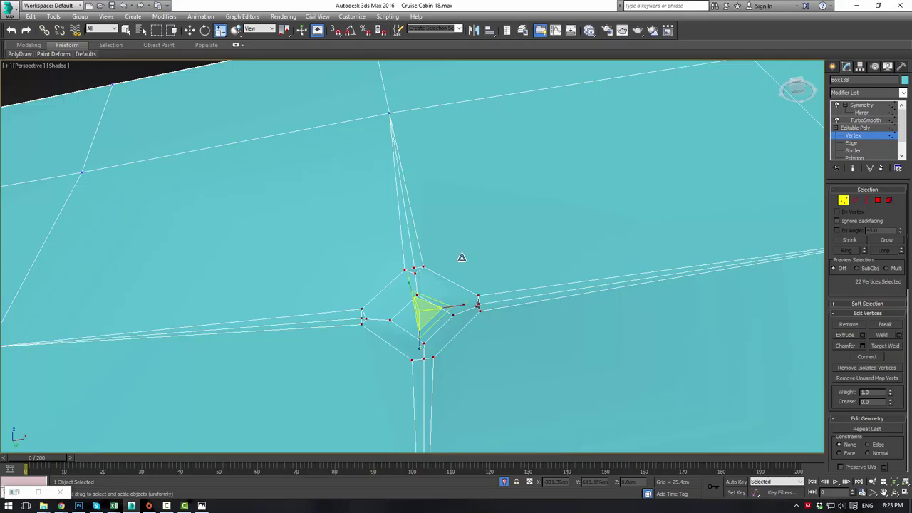
key(q)
click(415, 270)
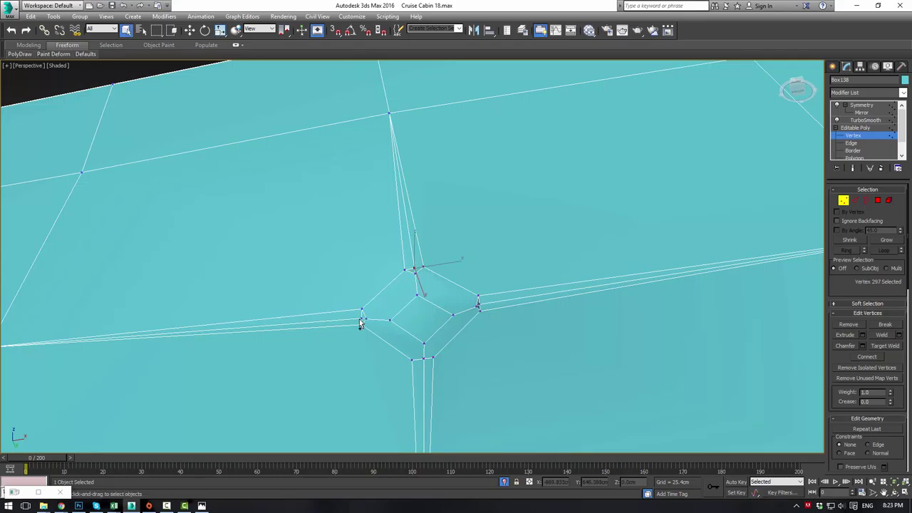
ctrl+click(361, 319)
ctrl+click(422, 358)
ctrl+click(480, 305)
alt+middle_drag(437, 276, 476, 327)
key(w)
drag(402, 307, 400, 309)
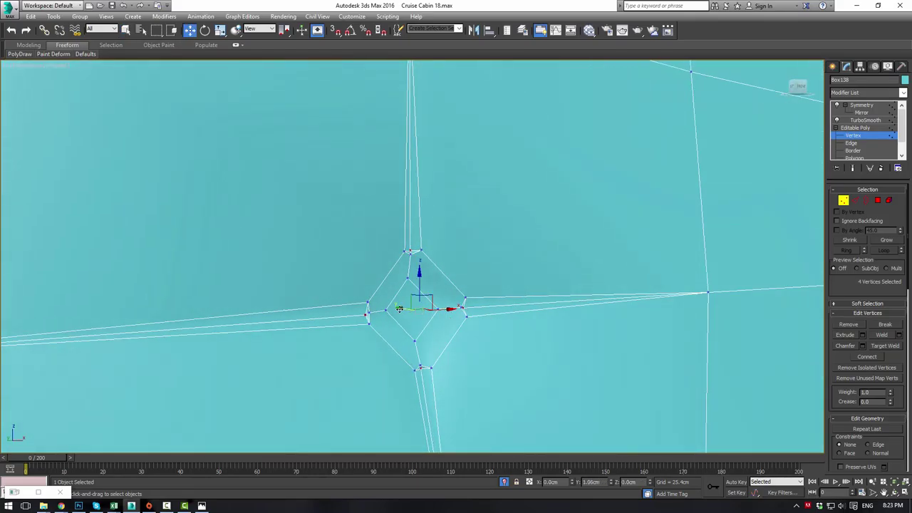
Examine the deepened creases around the tufting dimples on the smoothed, mirrored sofa
click(858, 127)
click(869, 105)
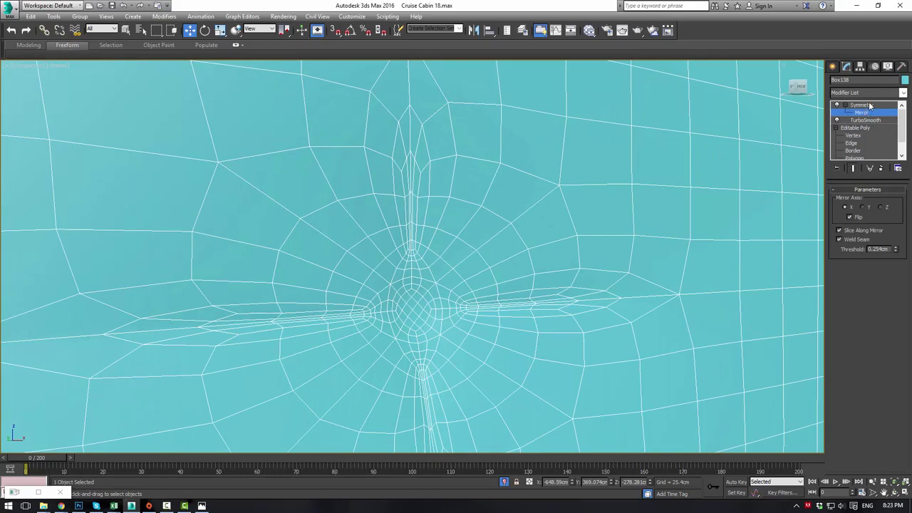
click(869, 105)
scroll(650, 144, down, 5)
alt+middle_drag(650, 144, 673, 108)
click(726, 124)
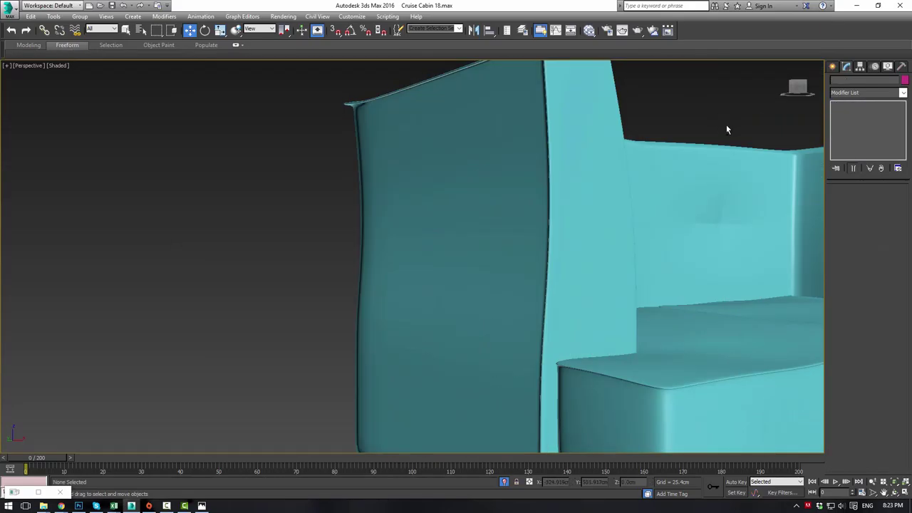
alt+middle_drag(726, 125, 659, 137)
scroll(658, 139, down, 10)
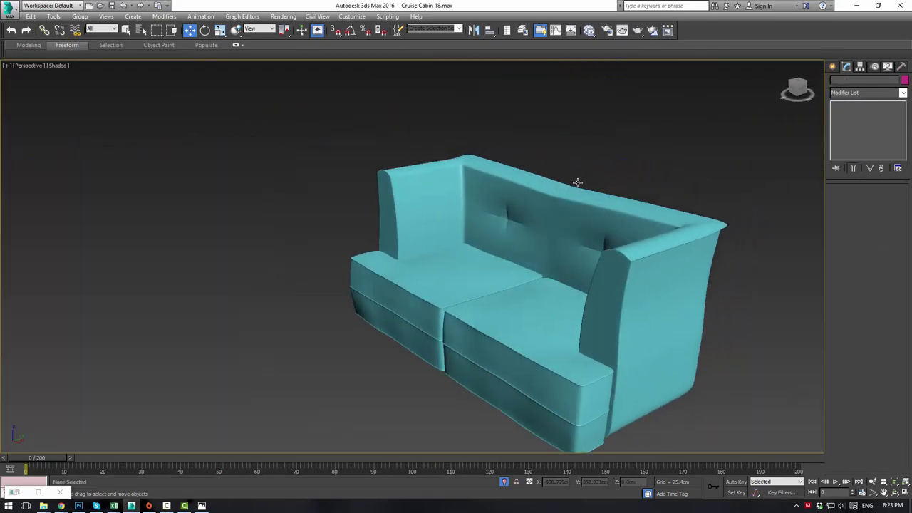
alt+middle_drag(563, 201, 562, 200)
scroll(540, 176, up, 8)
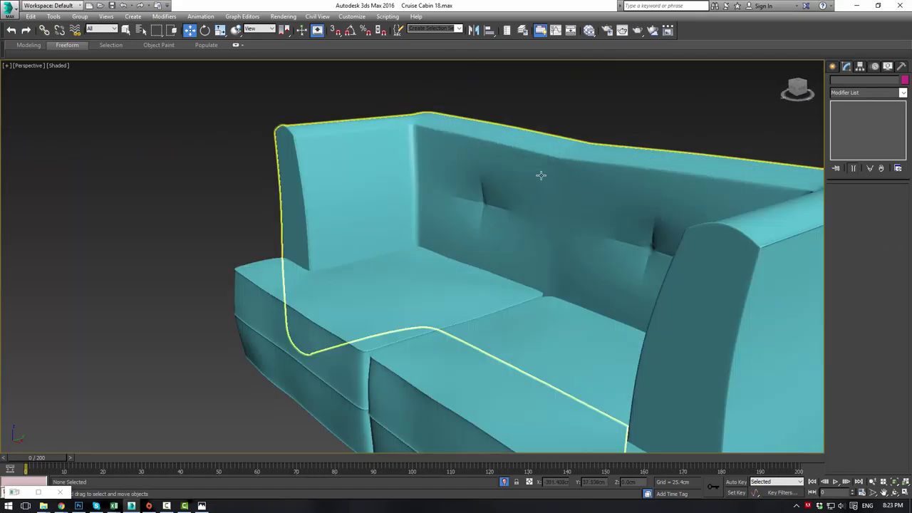
Scale the upper and lower strips' tip vertices apart vertically to lengthen the vertical creases around the diamond
click(647, 171)
click(855, 136)
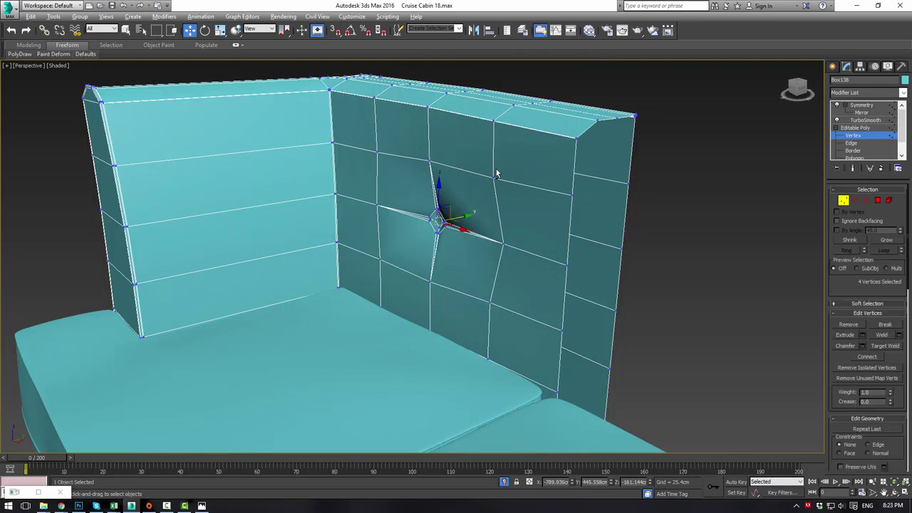
alt+middle_drag(496, 172, 538, 165)
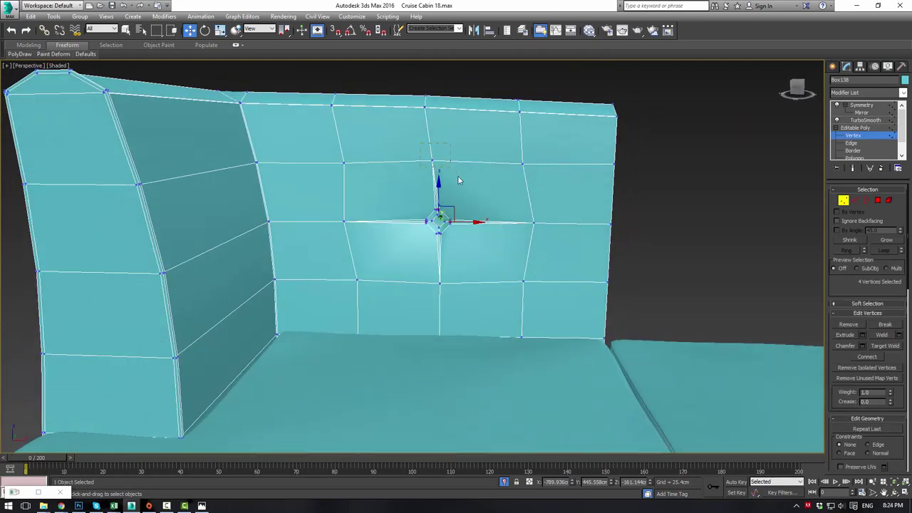
alt+middle_drag(458, 180, 456, 237)
ctrl+click(421, 283)
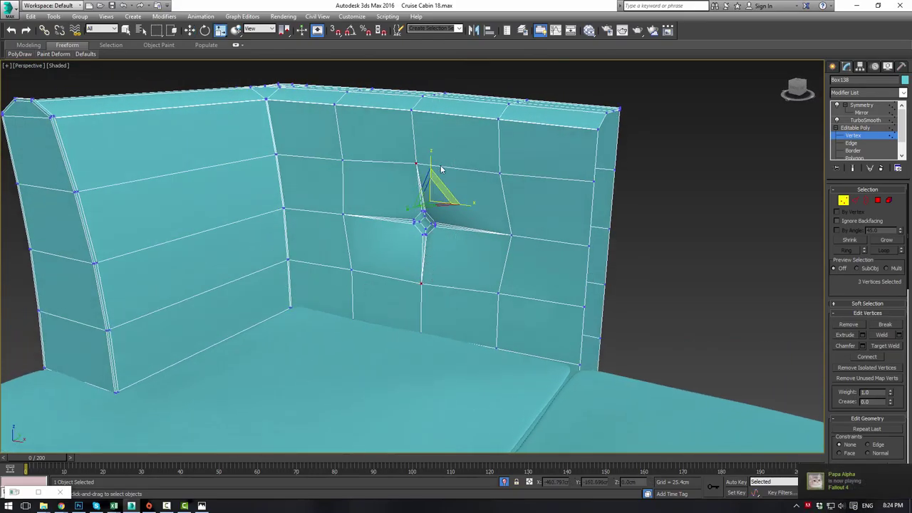
mouse_move(431, 155)
mouse_down()
mouse_move(431, 145)
mouse_move(431, 158)
mouse_up()
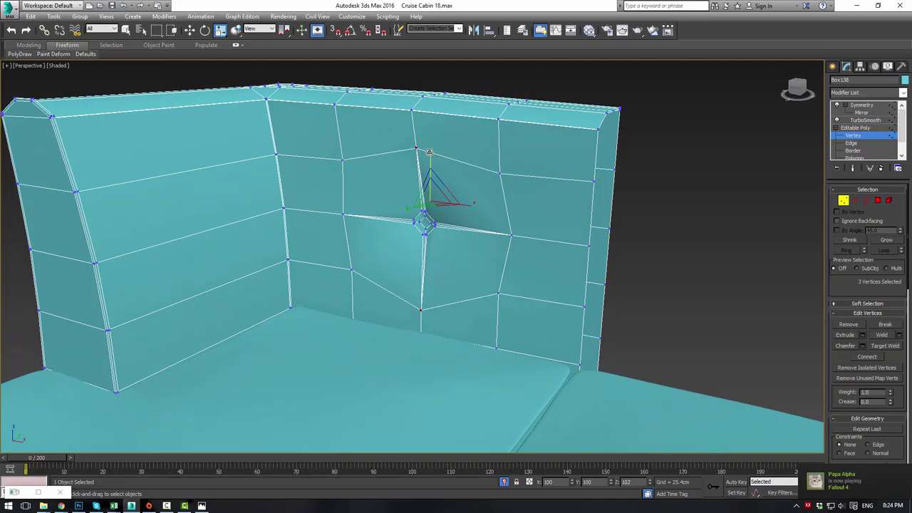
Scale the two side strips' tip vertices apart horizontally to lengthen the horizontal creases, and check the smoothed sofa
click(344, 214)
ctrl+click(510, 234)
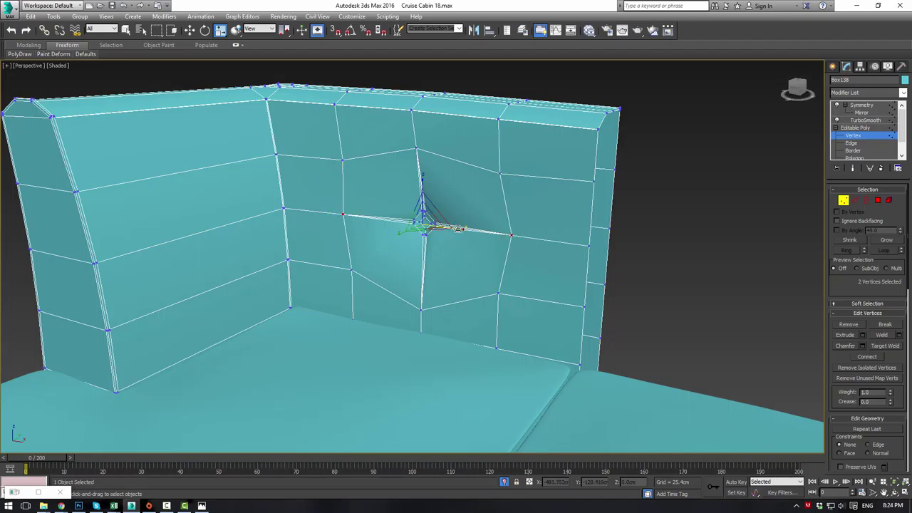
drag(456, 228, 582, 220)
click(865, 119)
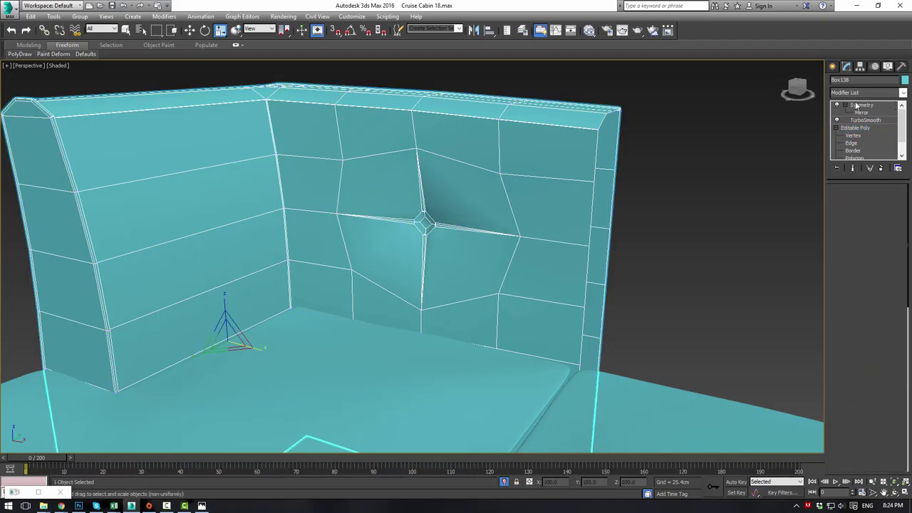
click(861, 105)
click(607, 85)
scroll(591, 124, down, 6)
alt+middle_drag(588, 125, 576, 163)
scroll(576, 163, up, 5)
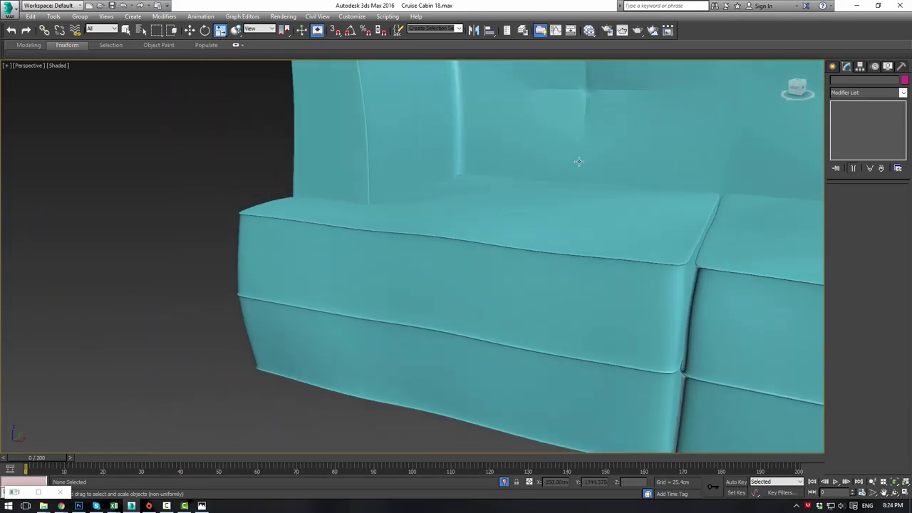
Raise the TurboSmooth iterations of the arm-and-back piece by one
click(718, 178)
click(866, 120)
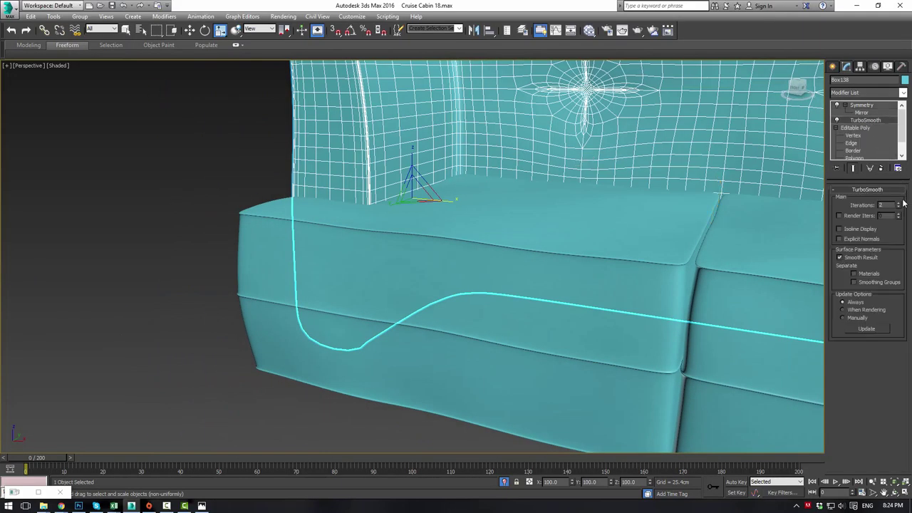
alt+middle_drag(695, 96, 659, 153)
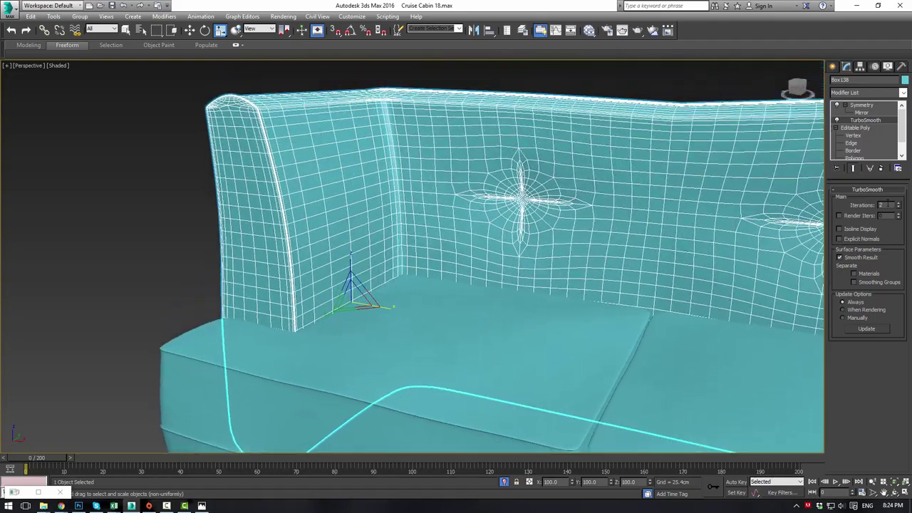
click(898, 204)
click(716, 89)
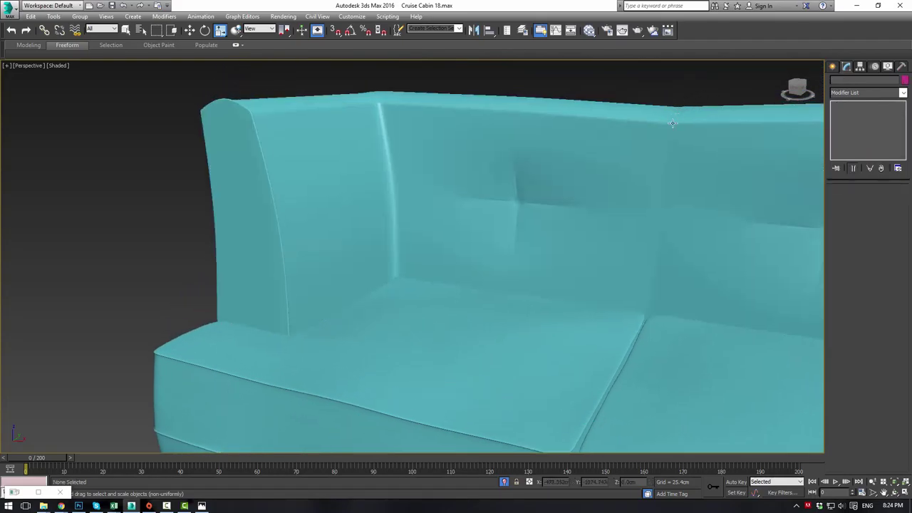
Inspect the whole smoothed sofa from the front and from the outer side of the arm
scroll(705, 96, down, 4)
alt+middle_drag(694, 103, 644, 143)
scroll(645, 171, down, 5)
alt+middle_drag(646, 178, 614, 207)
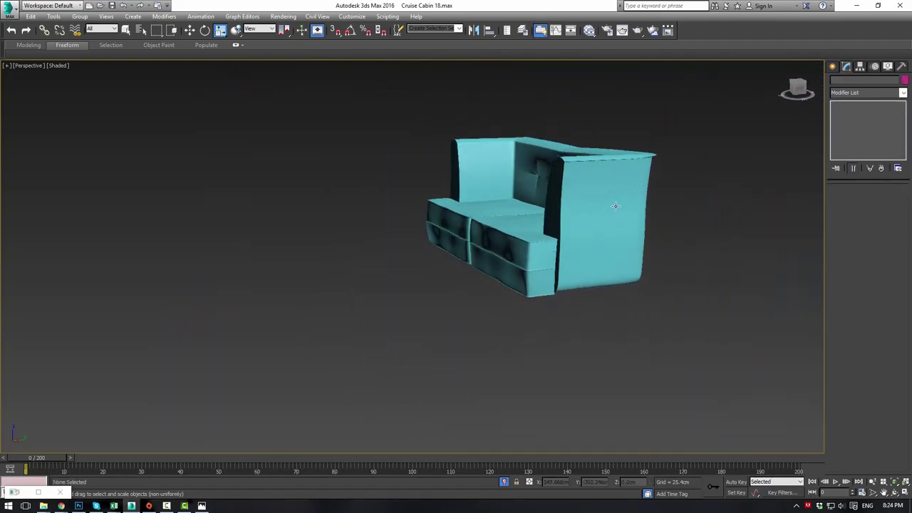
alt+middle_drag(591, 105, 640, 144)
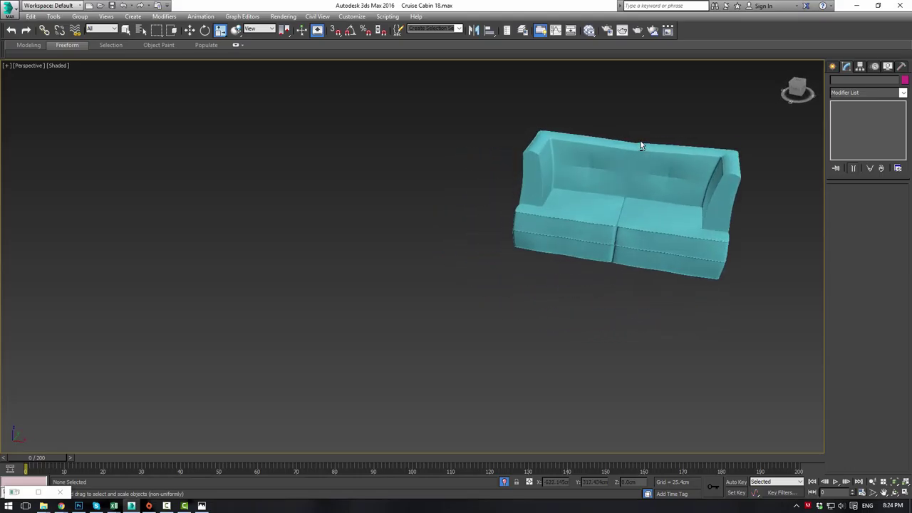
scroll(641, 145, up, 6)
scroll(587, 217, down, 5)
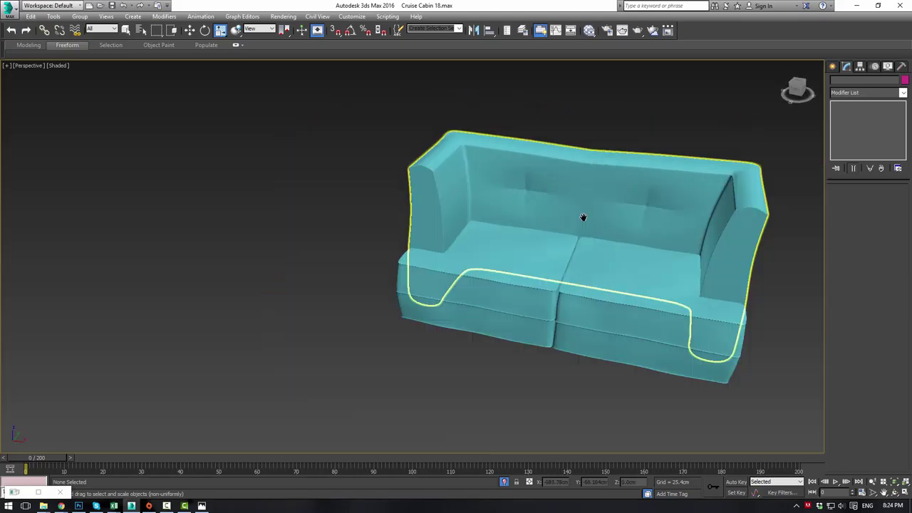
alt+middle_drag(584, 218, 513, 197)
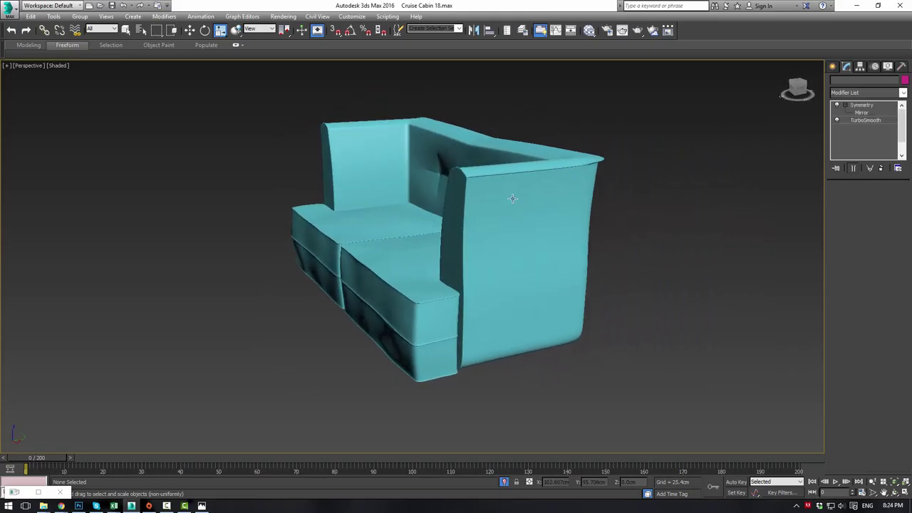
Select the horizontal edges running around the arm of the arm-and-back piece at edge level
click(513, 198)
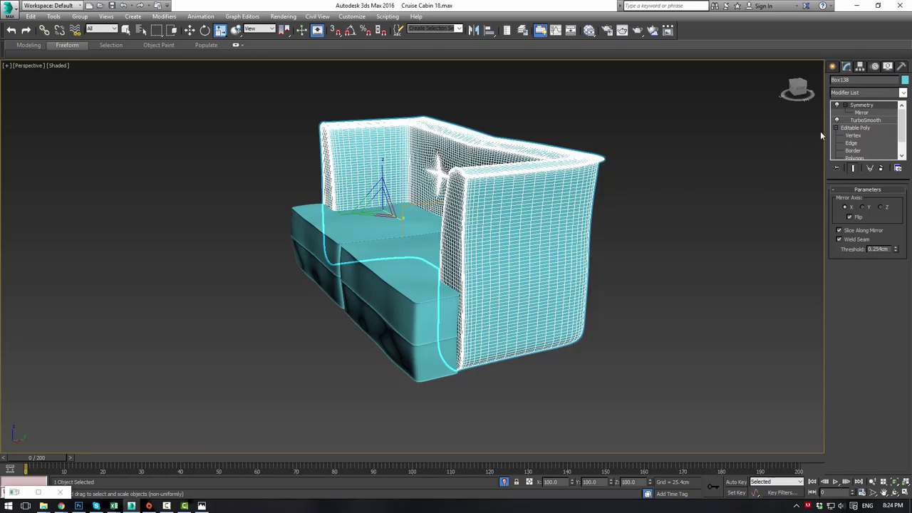
click(852, 143)
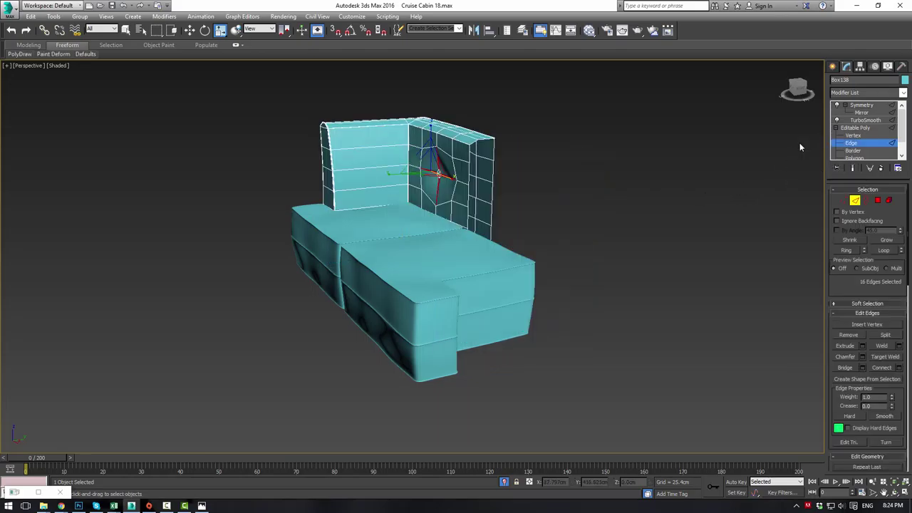
alt+middle_drag(513, 150, 825, 214)
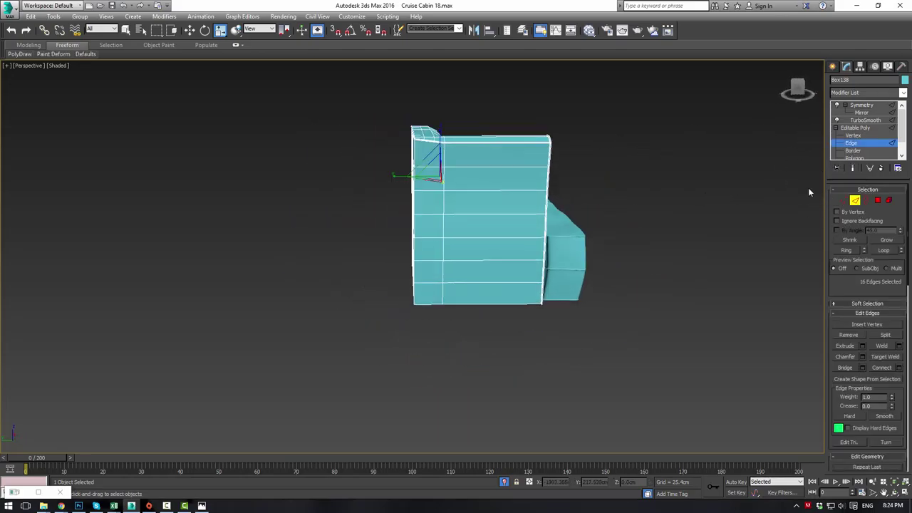
drag(491, 388, 492, 385)
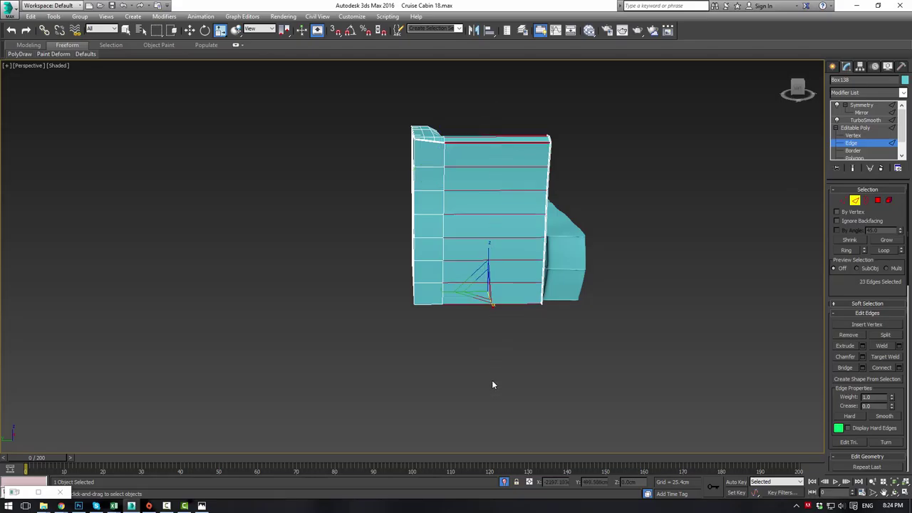
Try to connect the selected arm edges with a single centred edge loop
click(899, 368)
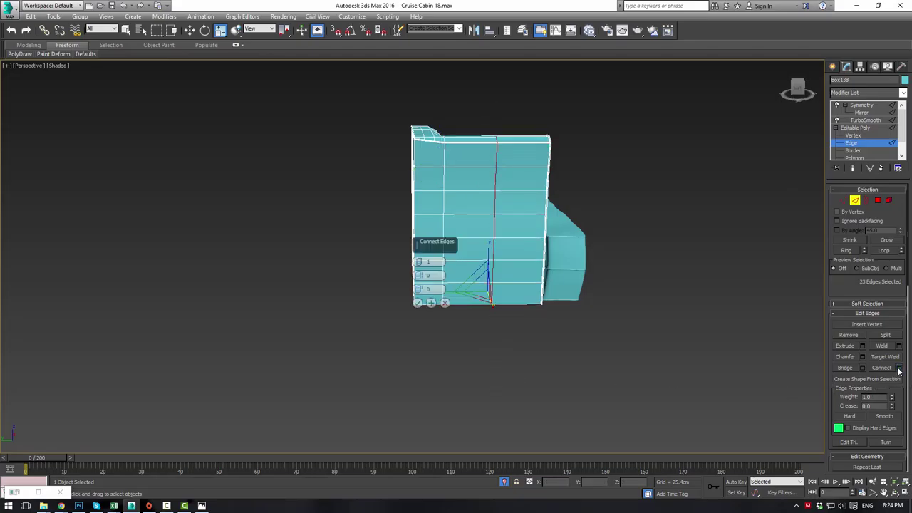
alt+middle_drag(636, 233, 613, 242)
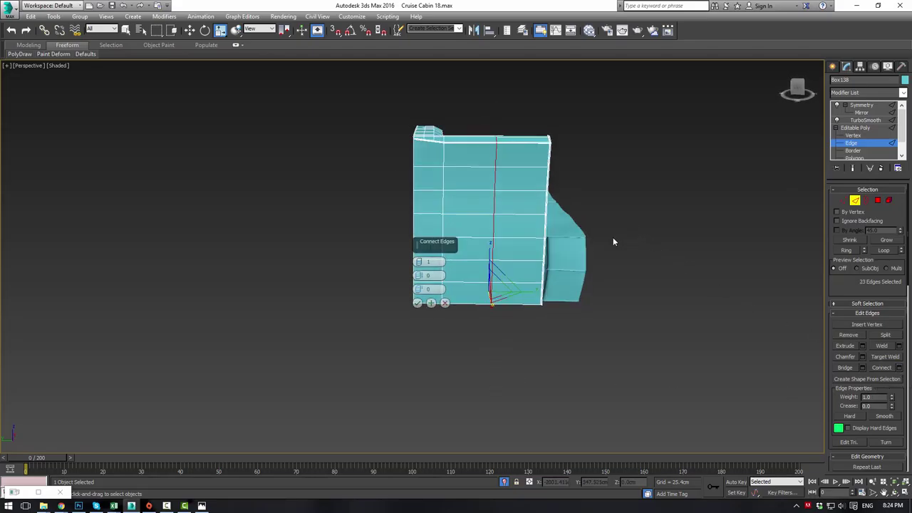
click(418, 303)
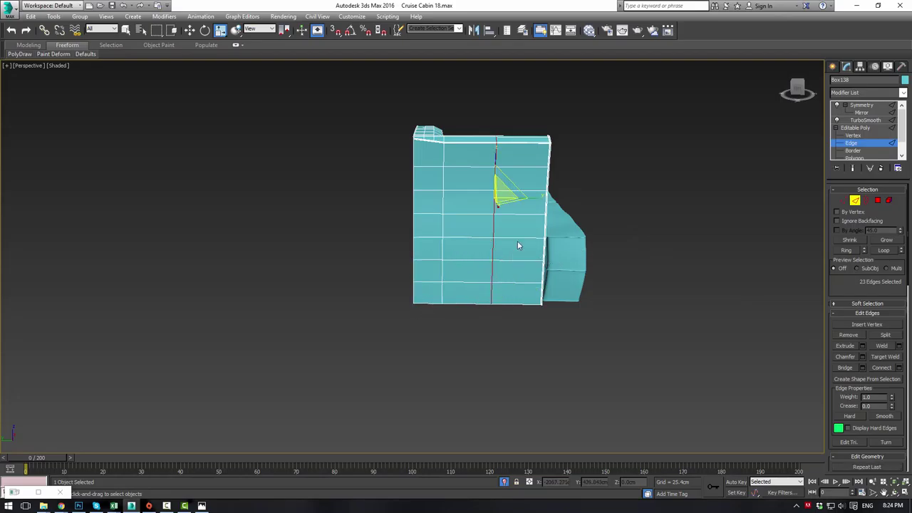
key(ctrl+z)
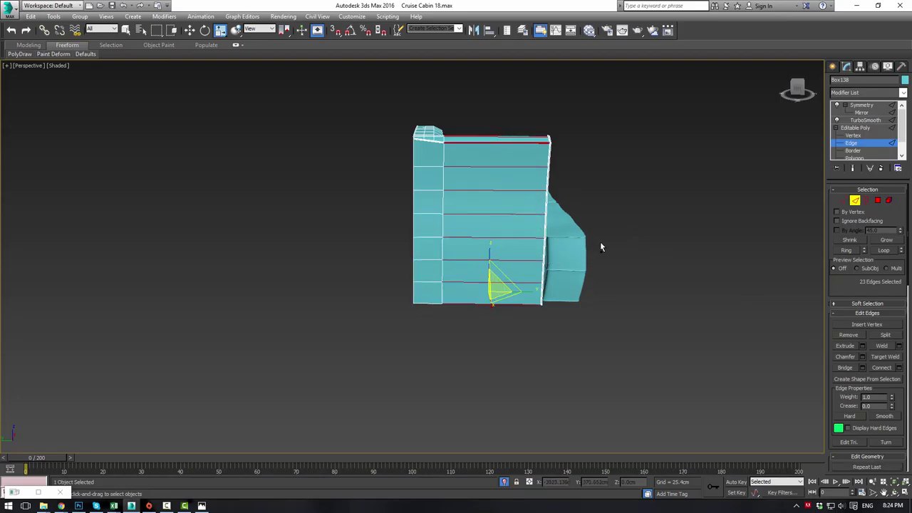
Connect the selected arm edges with one segment, using a slide of -26 to shift the loop towards the back
click(898, 367)
drag(419, 289, 413, 342)
click(418, 303)
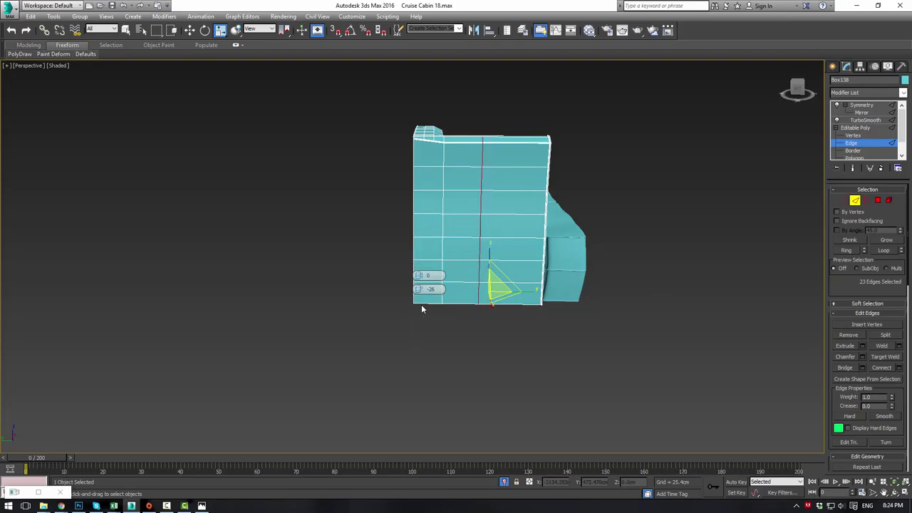
Chamfer the vertical edge loop around the arm by about 1.413 cm with one segment
click(863, 357)
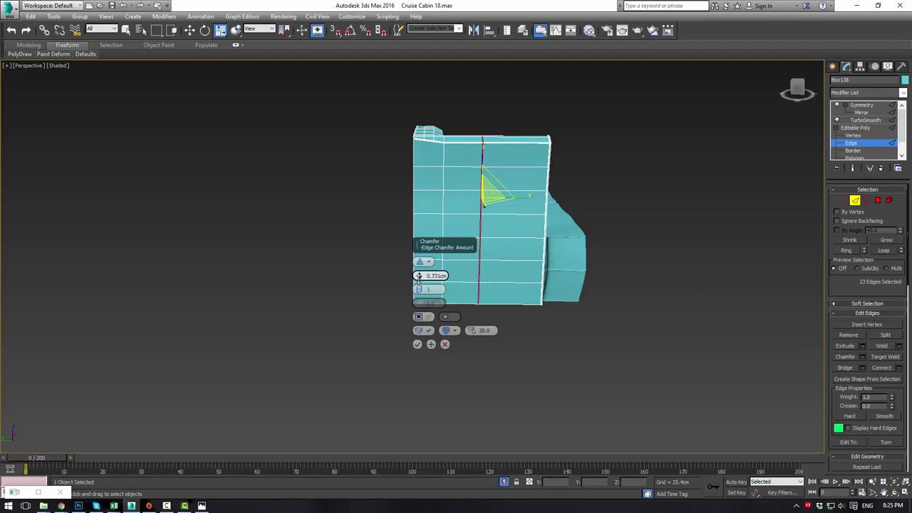
alt+middle_drag(556, 231, 571, 247)
scroll(542, 263, up, 5)
scroll(523, 274, up, 5)
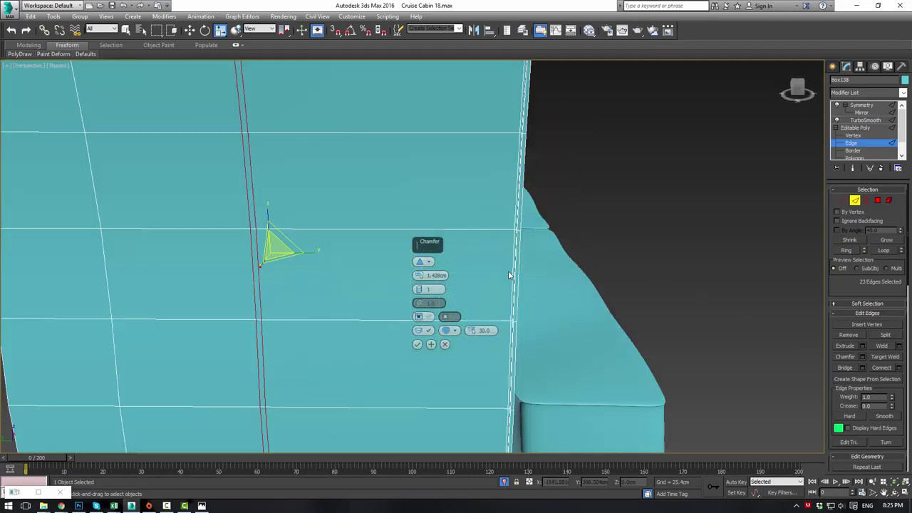
scroll(508, 271, down, 5)
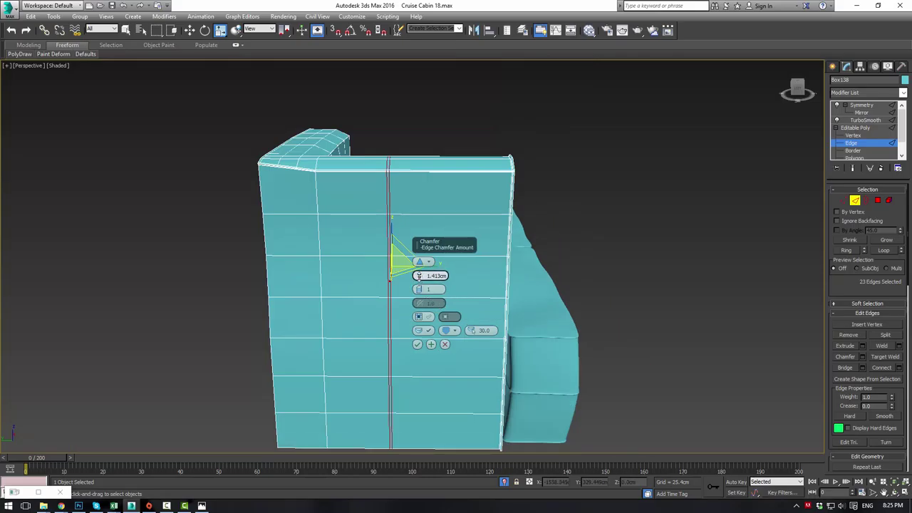
click(417, 344)
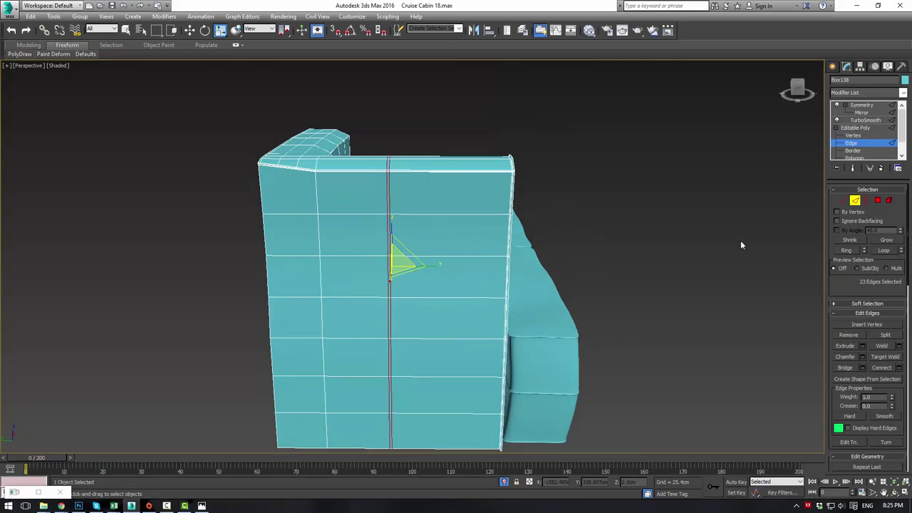
Switch to polygon selection and deselect the wide arm faces, keeping only the narrow chamfered strip around the arm
click(878, 201)
alt+middle_drag(475, 138, 497, 167)
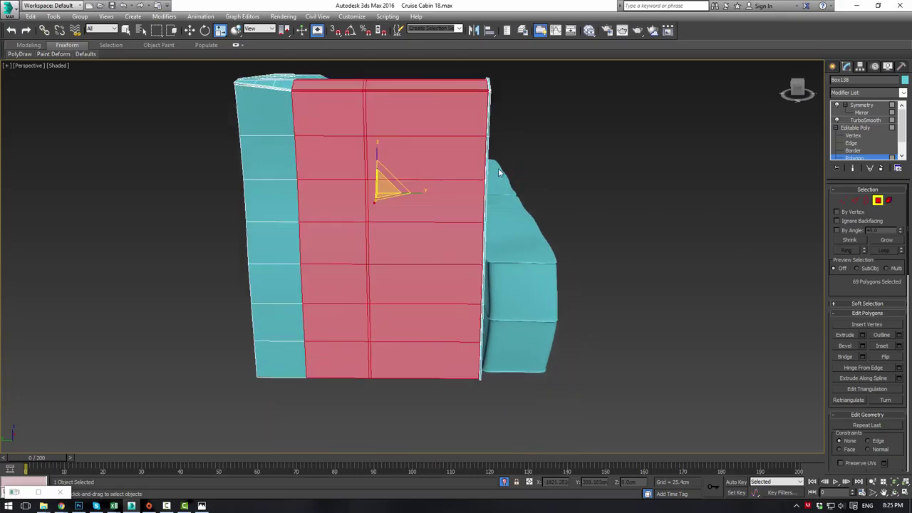
scroll(511, 156, down, 3)
alt+drag(515, 103, 456, 310)
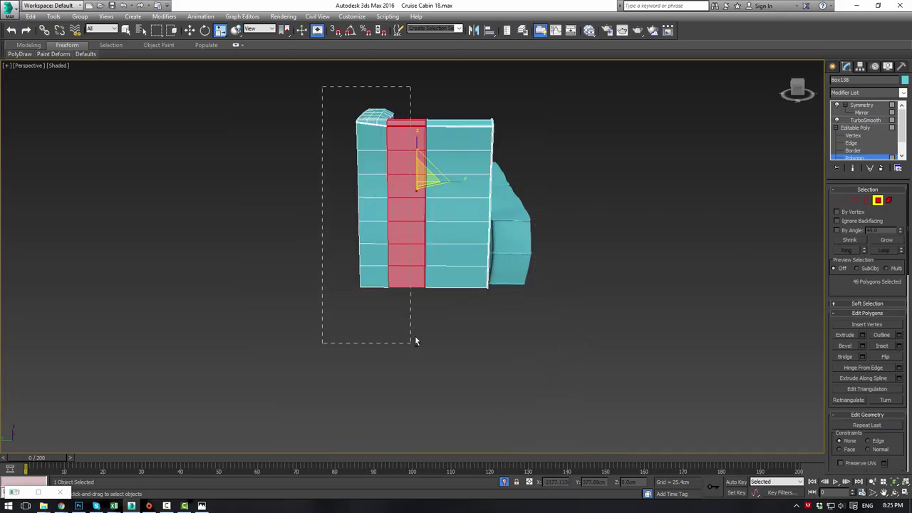
alt+drag(416, 341, 416, 341)
alt+middle_drag(416, 341, 389, 208)
scroll(387, 211, up, 3)
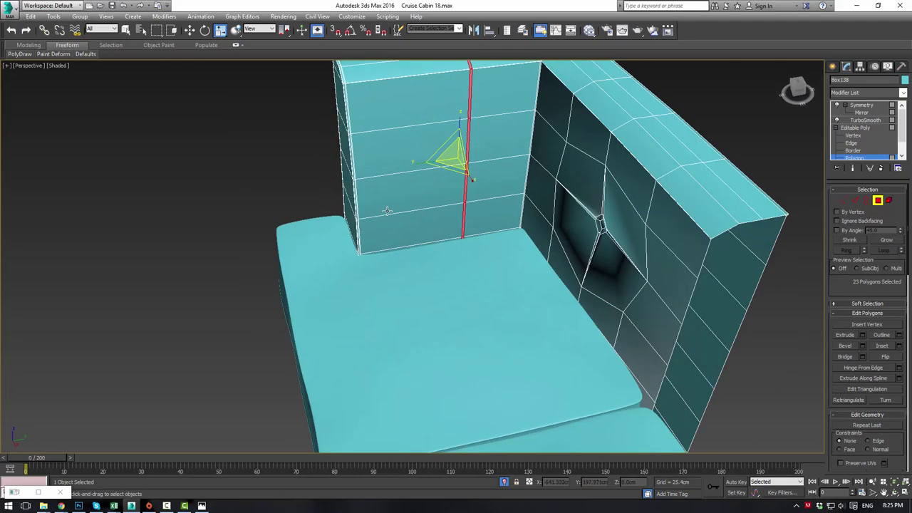
Deselect the strip's inner-side, top and rim polygons, keeping only those on the arm's outer side
alt+middle_drag(497, 220, 582, 227)
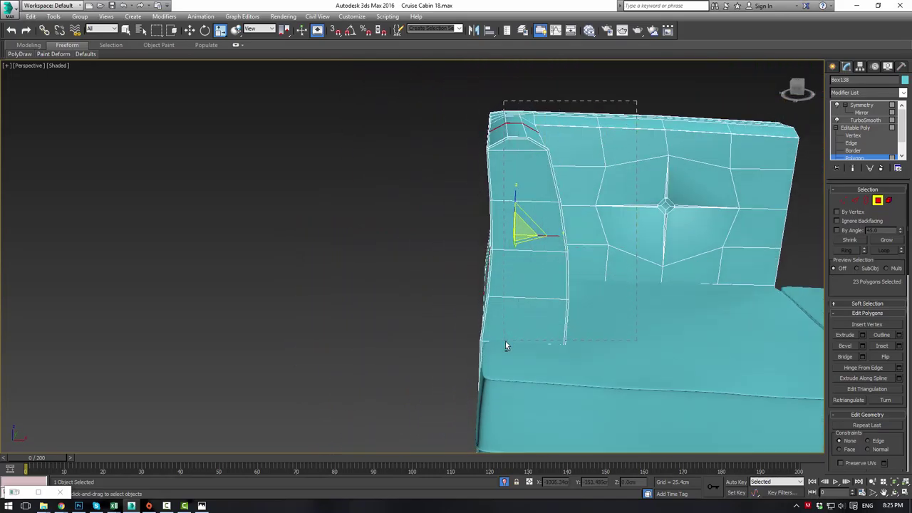
alt+drag(505, 342, 504, 342)
mouse_move(428, 265)
alt+middle_down()
mouse_move(456, 261)
mouse_move(511, 210)
mouse_move(523, 235)
mouse_move(426, 277)
alt+middle_up()
scroll(521, 189, up, 5)
scroll(525, 184, down, 1)
alt+click(411, 168)
scroll(419, 163, up, 1)
scroll(419, 163, down, 1)
alt+middle_drag(419, 164, 413, 240)
scroll(432, 168, up, 1)
scroll(425, 183, down, 2)
scroll(413, 240, up, 4)
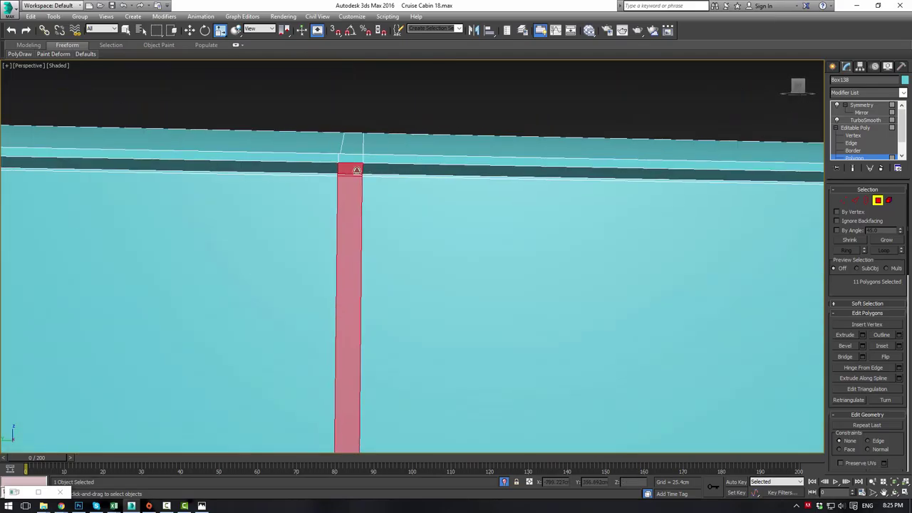
alt+click(352, 169)
alt+middle_drag(449, 198, 418, 213)
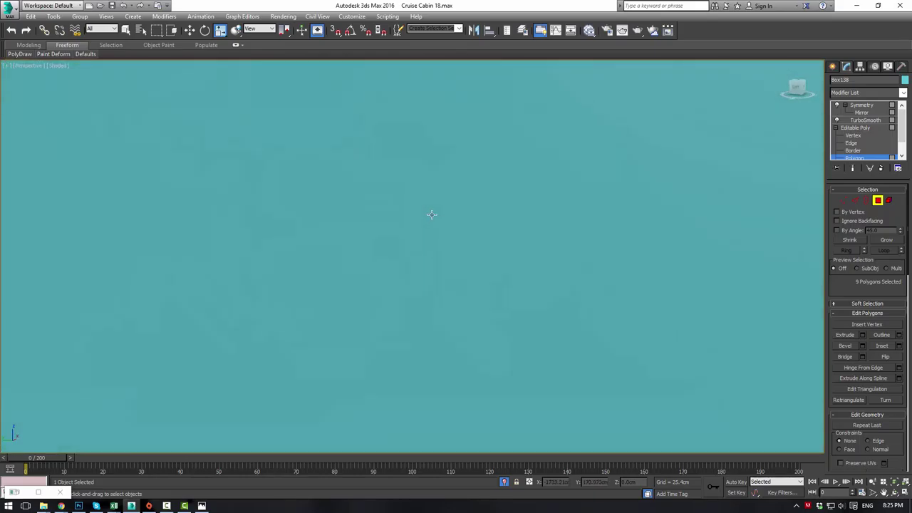
scroll(430, 214, down, 3)
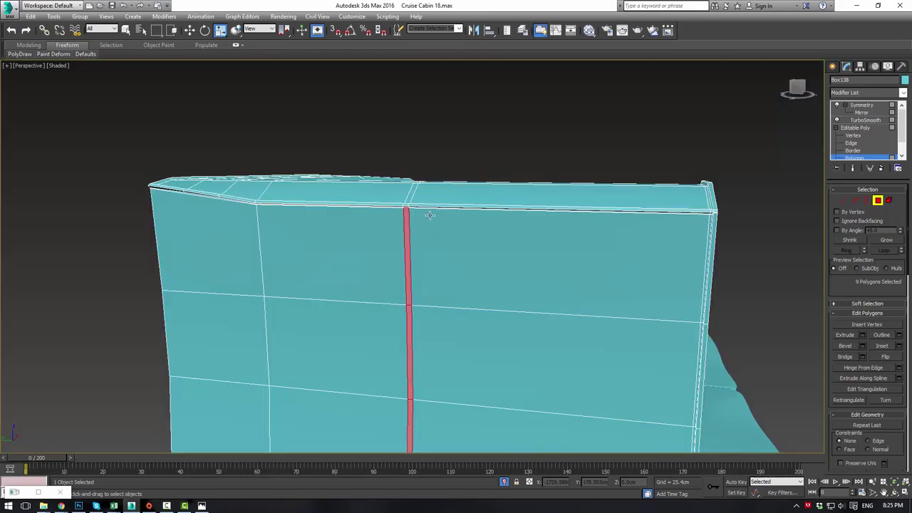
Try to extrude the narrow strip on the arm's outer side in one go, and check its upper end up close
click(862, 335)
click(417, 289)
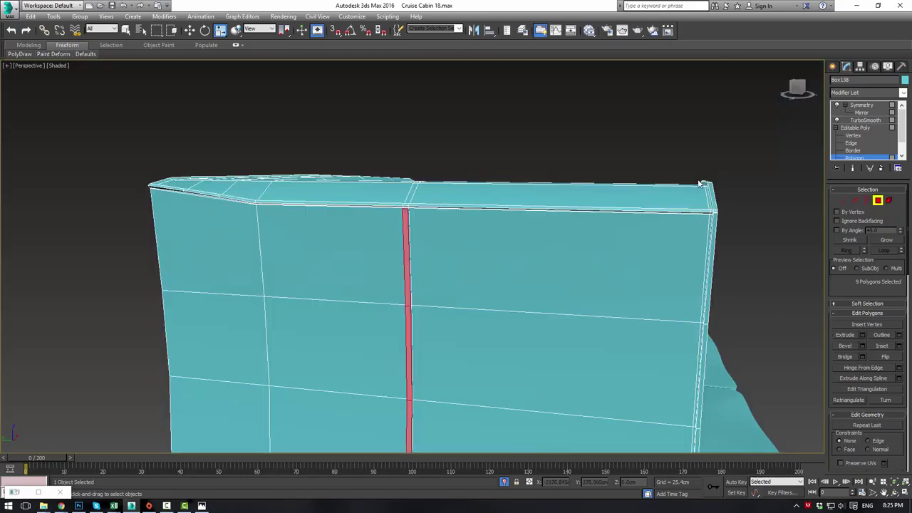
click(843, 200)
click(407, 208)
key(z)
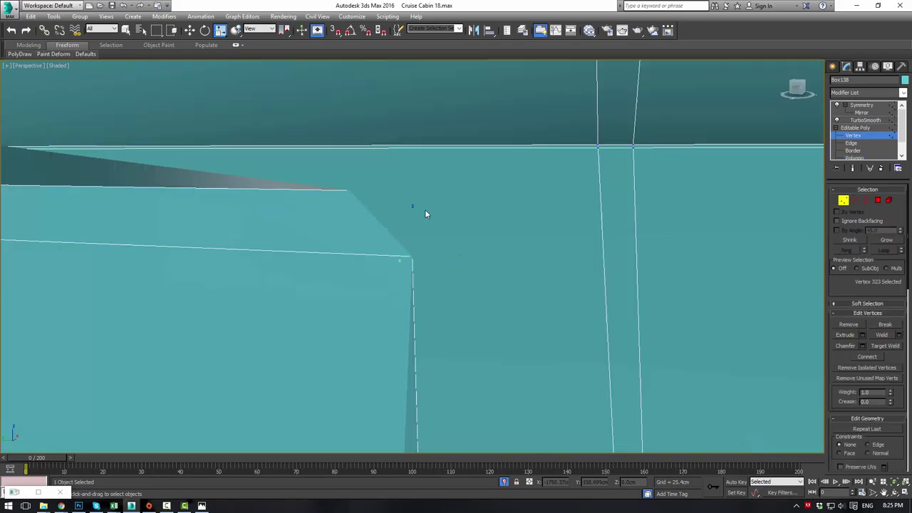
scroll(420, 191, down, 5)
alt+middle_drag(413, 191, 523, 207)
scroll(404, 180, down, 1)
middle_drag(517, 215, 444, 196)
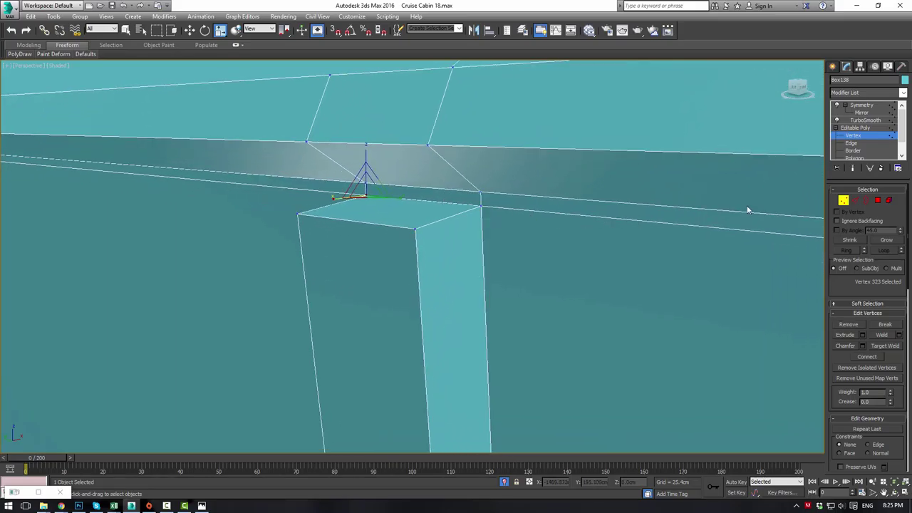
Extrude the outer strip's polygons outward by 0.275 cm, and extrude them again by 1.688 cm
click(878, 201)
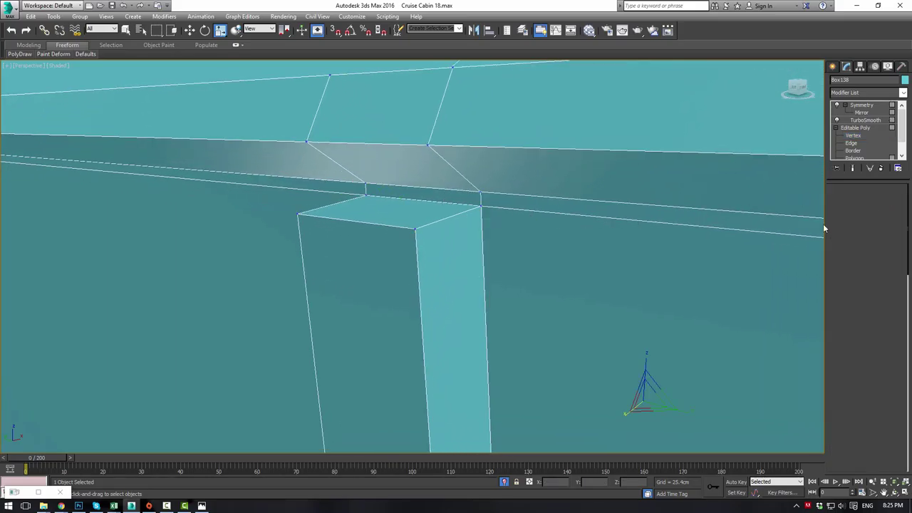
click(862, 335)
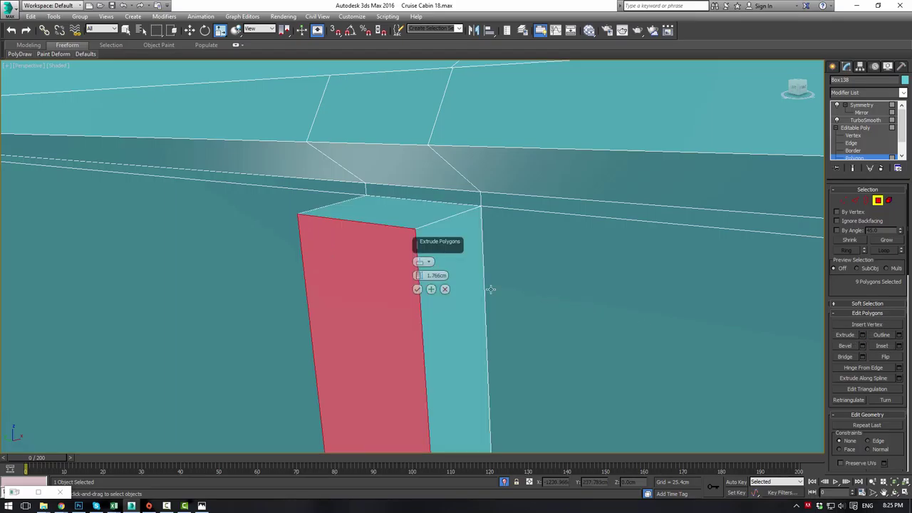
drag(419, 276, 424, 280)
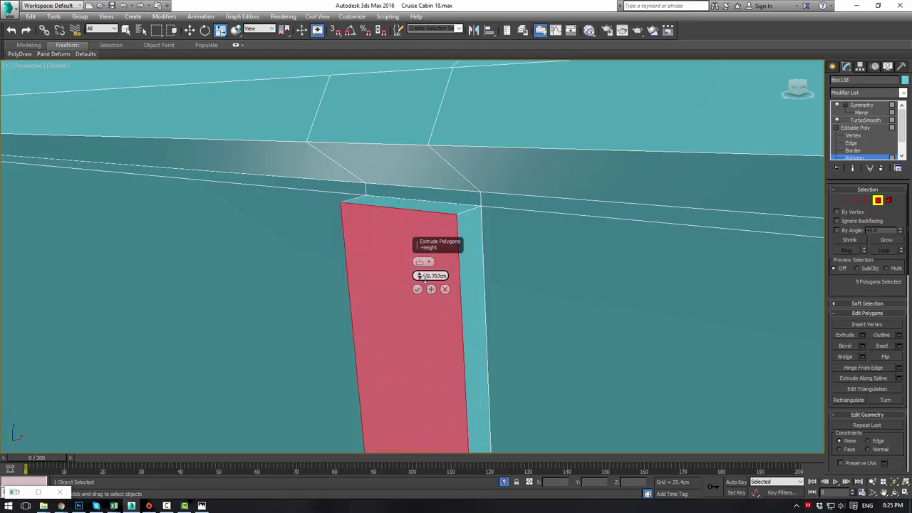
right_click(426, 281)
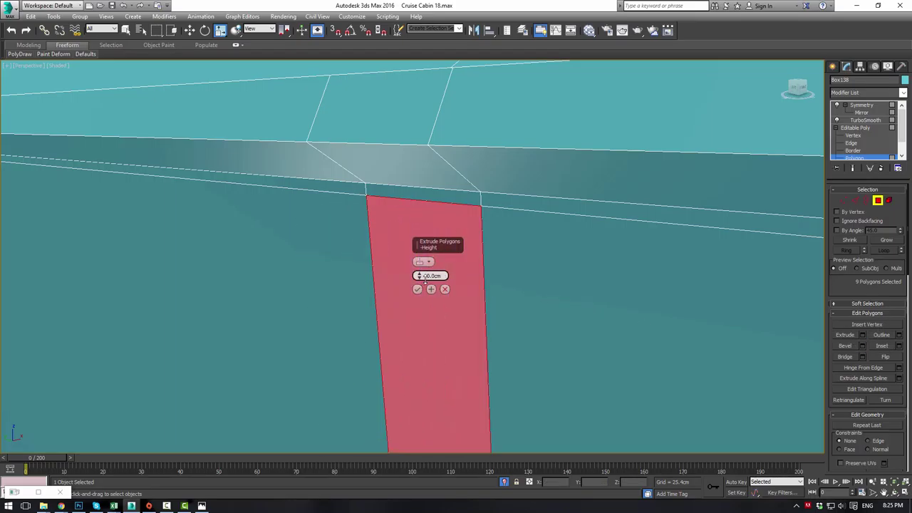
drag(422, 278, 418, 270)
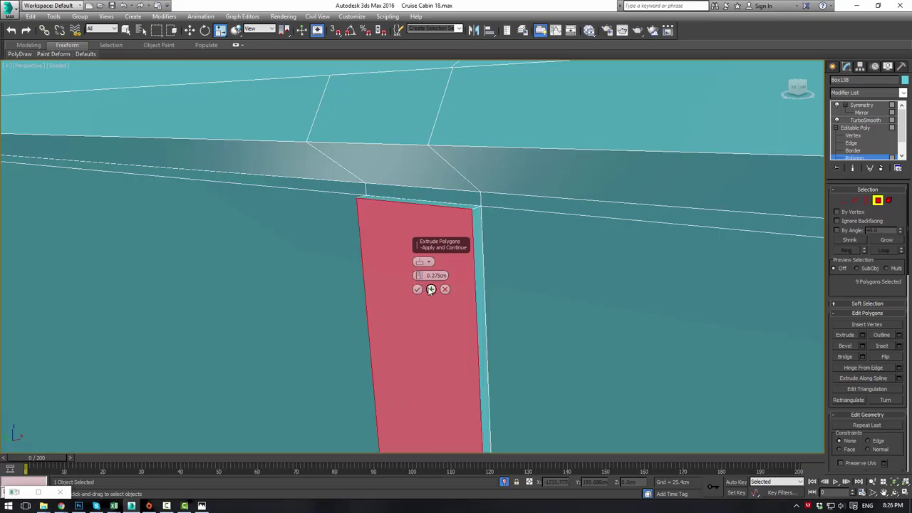
click(431, 289)
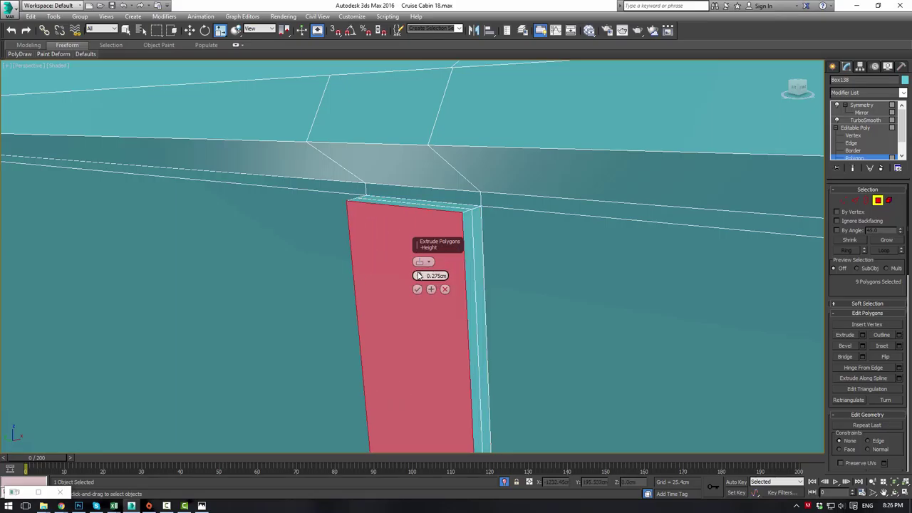
drag(418, 276, 418, 269)
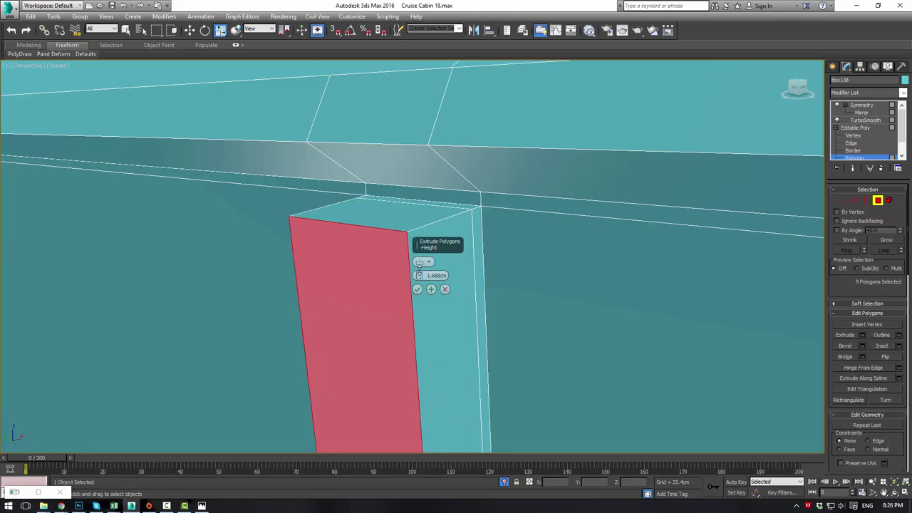
click(417, 289)
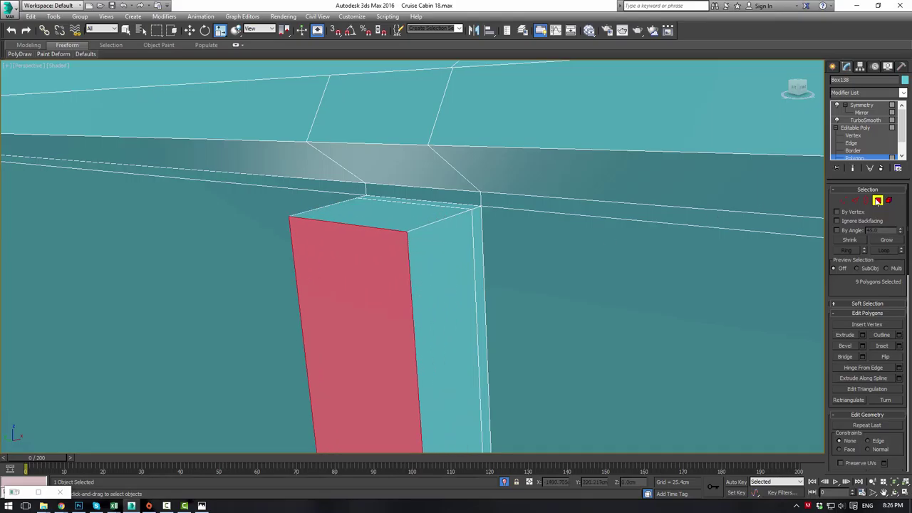
Delete the polygons capping the upper end of the extruded strip and the rim polygons directly above it
click(442, 214)
key(Delete)
click(452, 178)
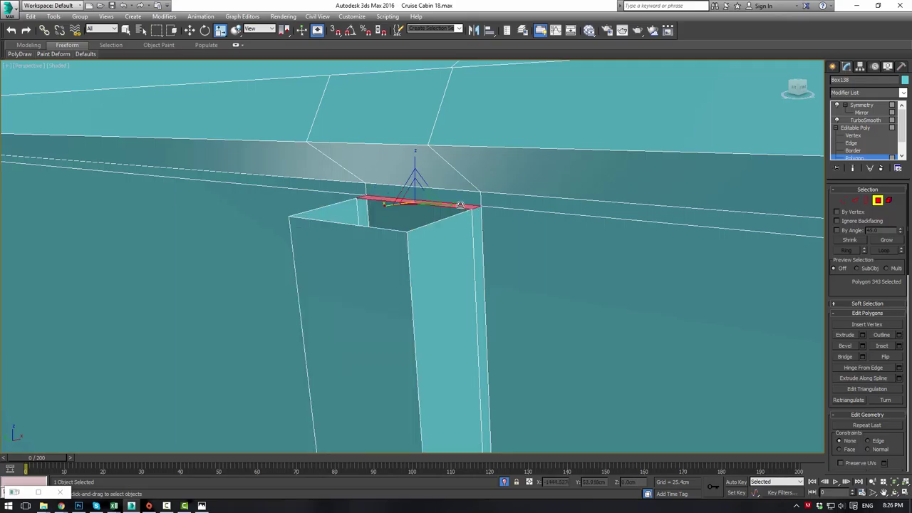
key(Delete)
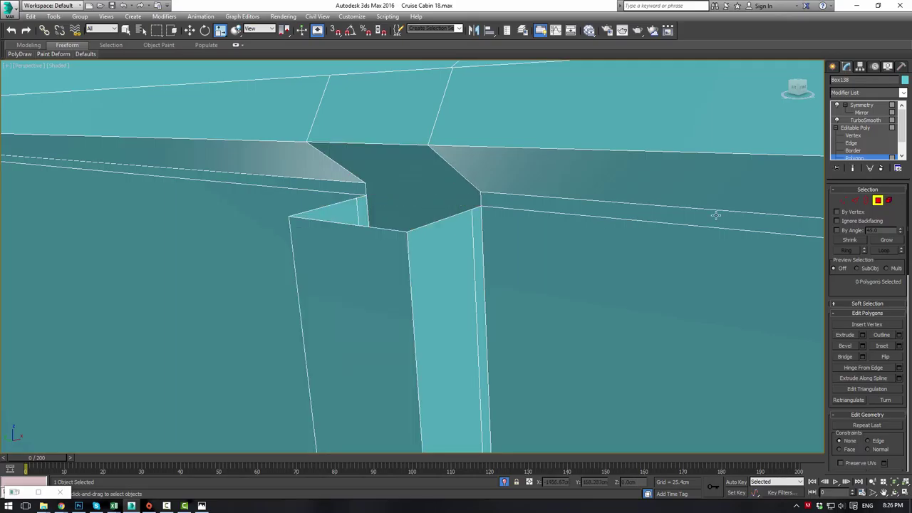
click(855, 203)
click(481, 197)
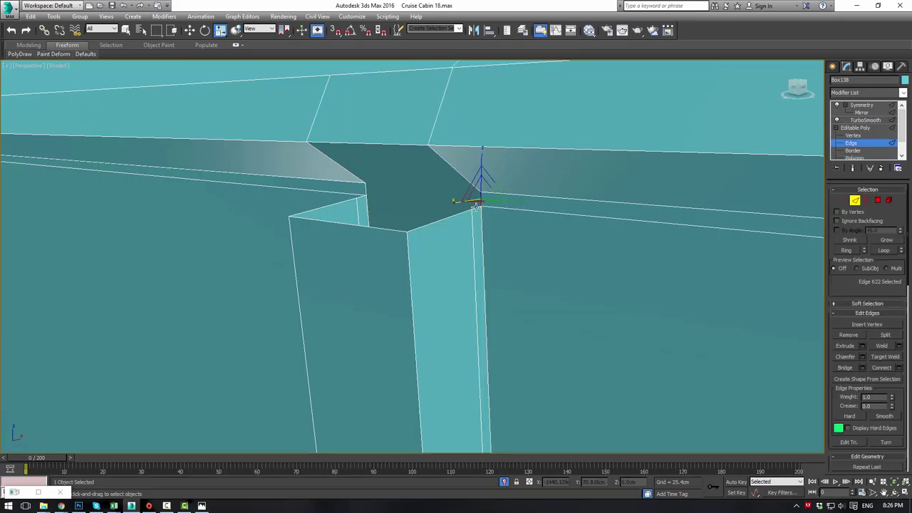
scroll(844, 306, down, 3)
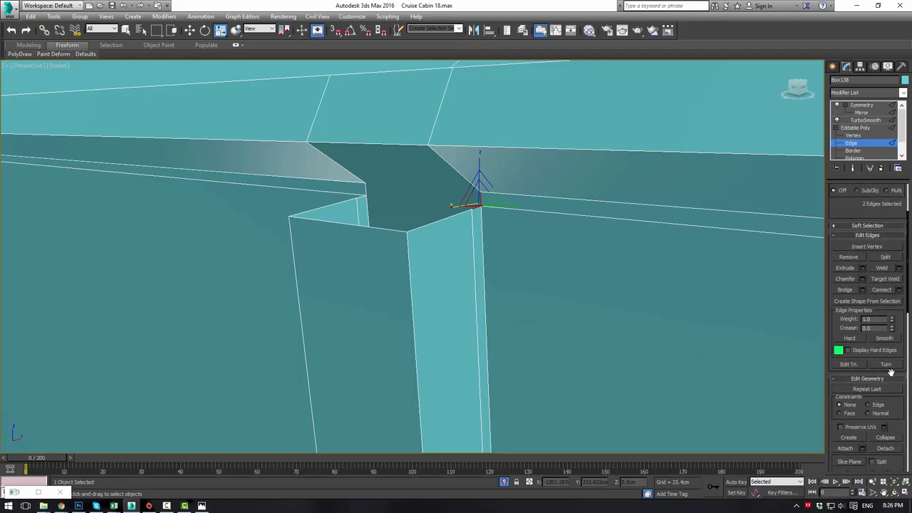
scroll(889, 372, down, 1)
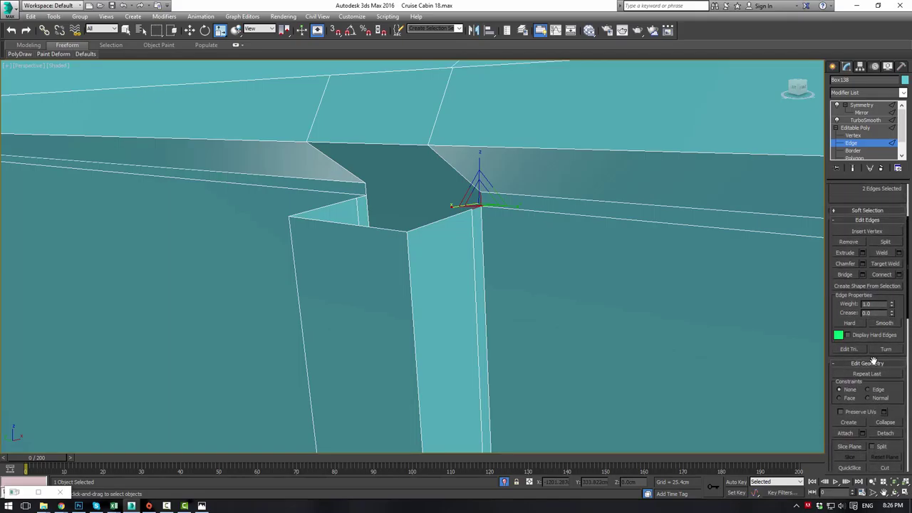
scroll(873, 361, up, 1)
click(845, 280)
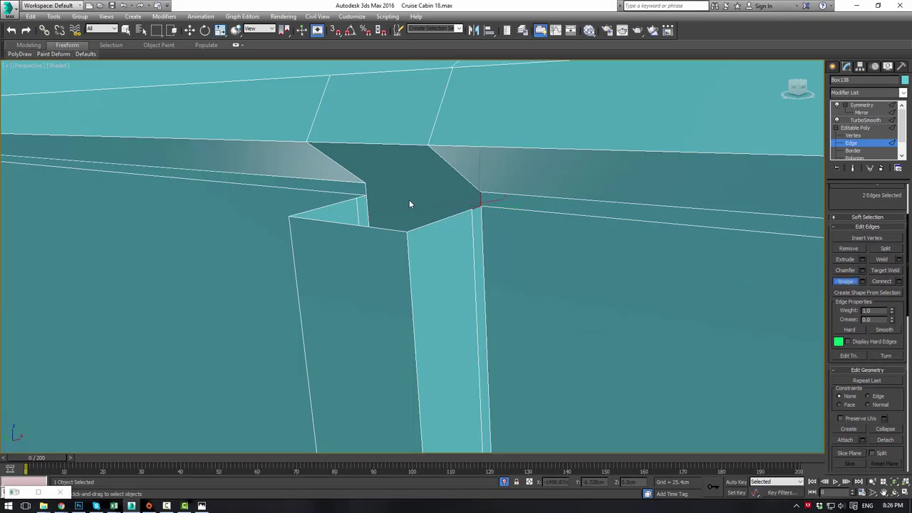
click(387, 229)
right_click(404, 145)
Bridge the open rim edge to the outer strip's front upper edge, and the adjacent slanted rim edge to the strip's side upper edge
click(404, 145)
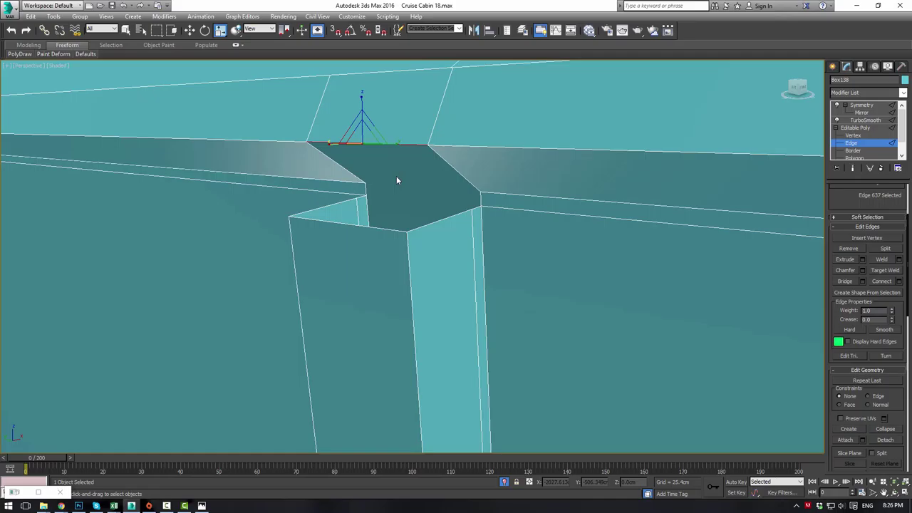
ctrl+click(385, 230)
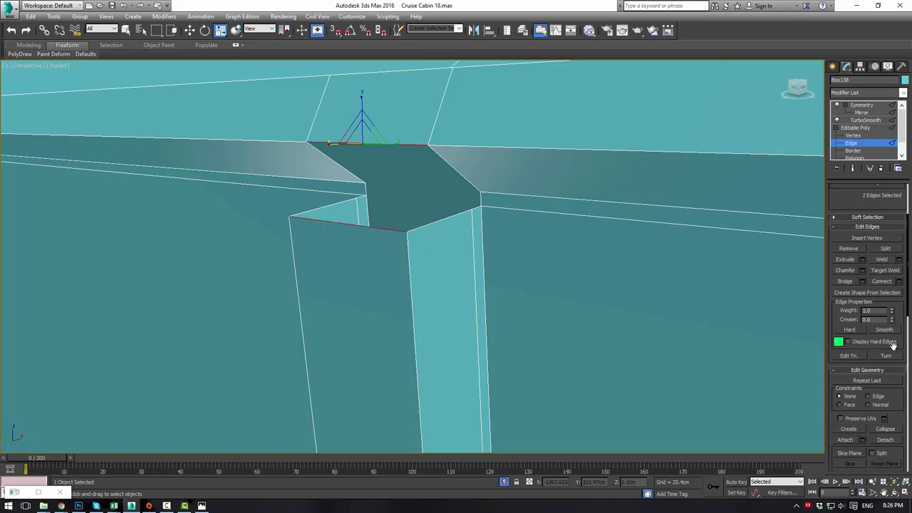
click(844, 280)
click(461, 174)
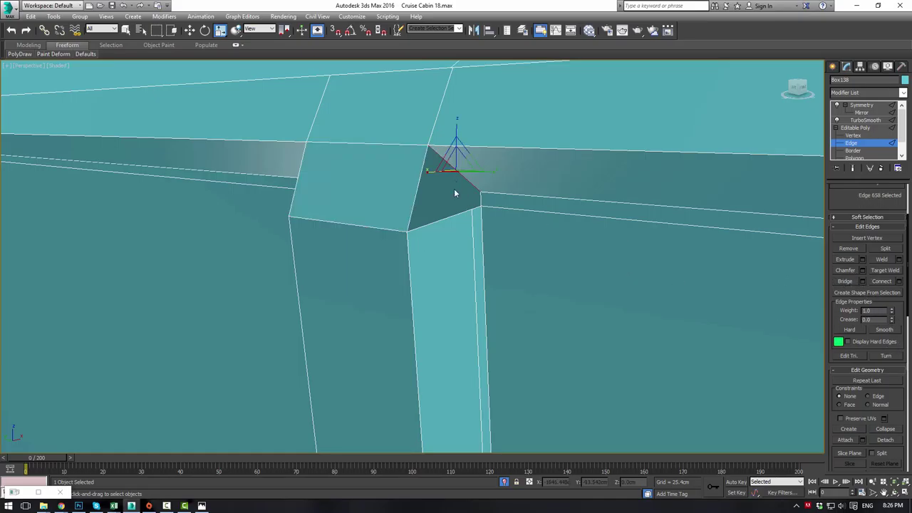
ctrl+click(442, 220)
click(842, 282)
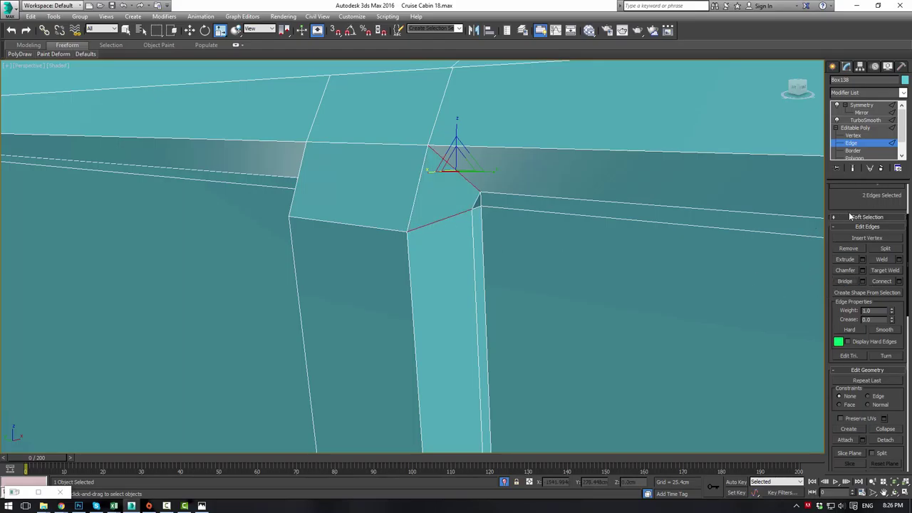
Switch to polygon editing with the bridged side polygon at the strip's upper end selected
scroll(862, 151, down, 2)
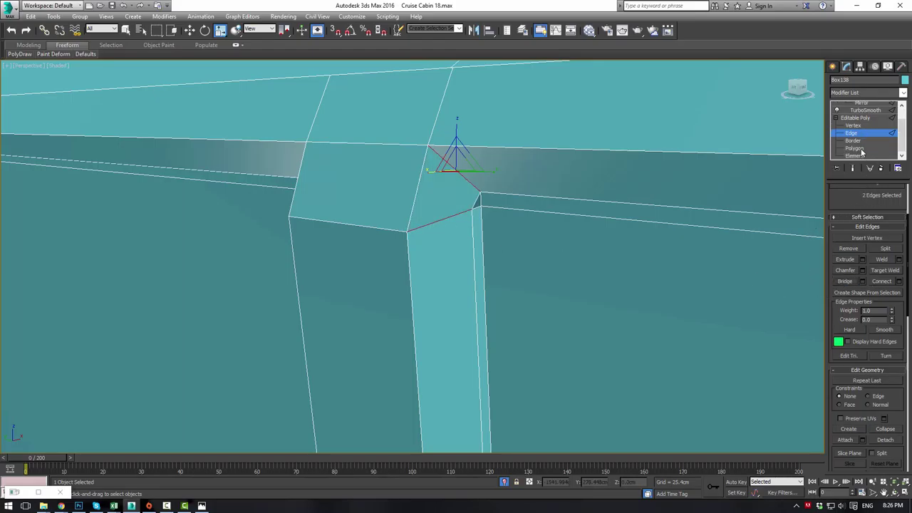
click(858, 145)
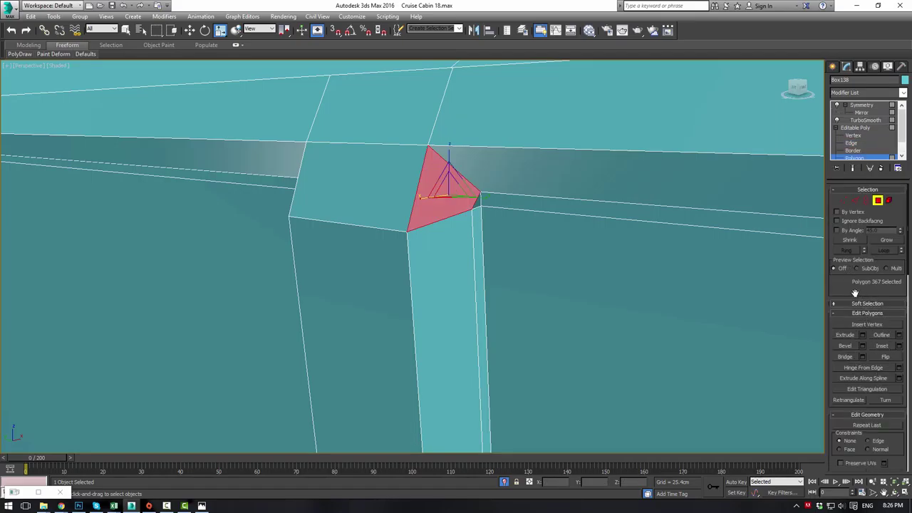
Create a small polygon closing the gap at the top corner of the armrest's outer seam, and show the smoothed result
scroll(851, 311, down, 5)
click(857, 363)
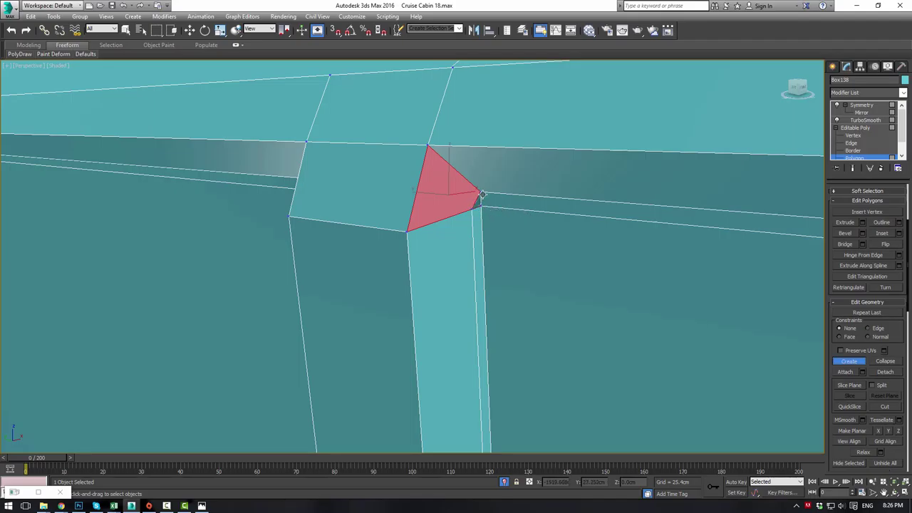
right_click(530, 211)
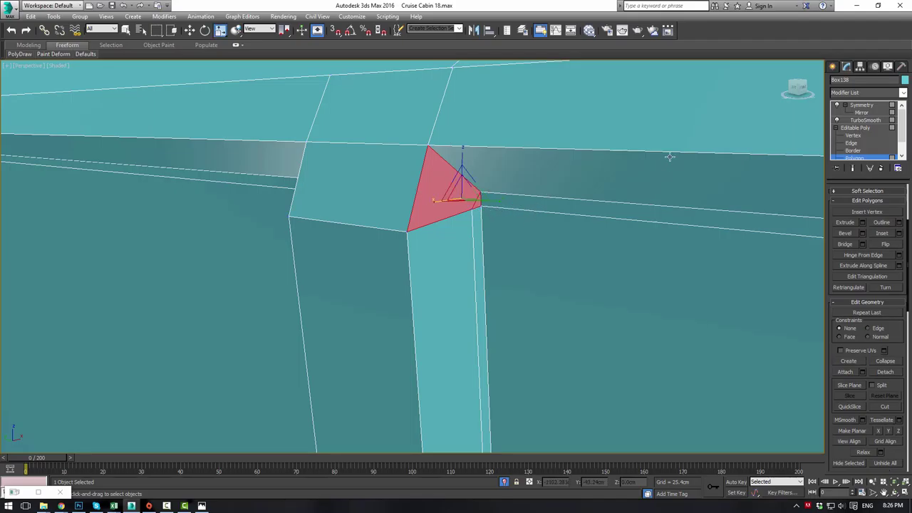
click(857, 127)
click(861, 105)
scroll(660, 188, down, 5)
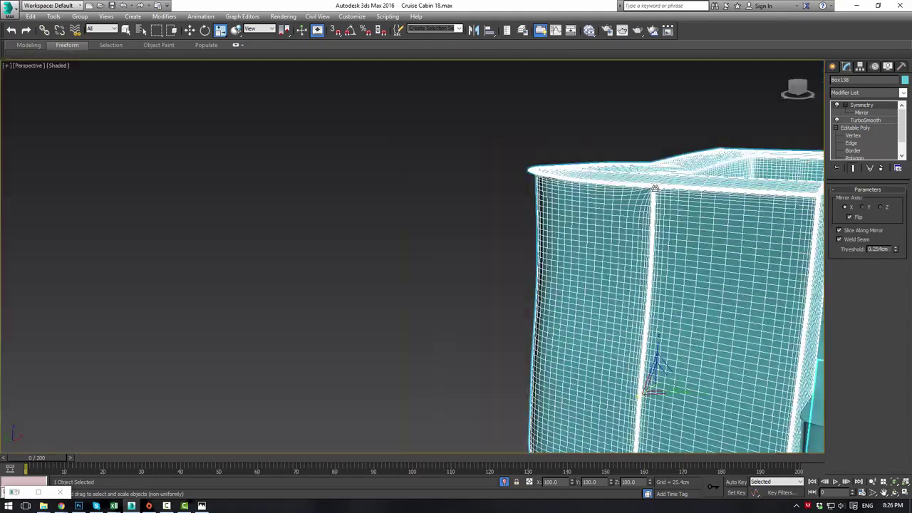
Create a triangular polygon in the base mesh at the open corner on the opposite side of the seam's top end
click(865, 129)
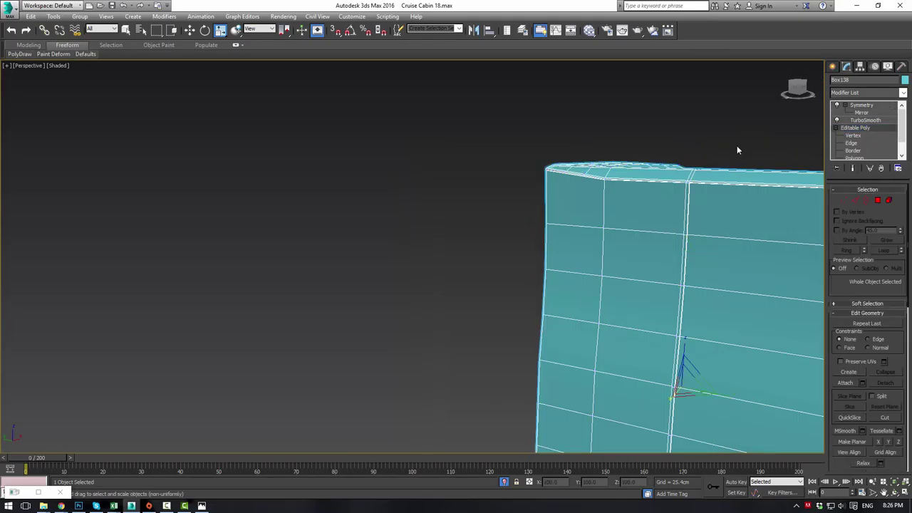
alt+middle_drag(737, 146, 661, 215)
key(1)
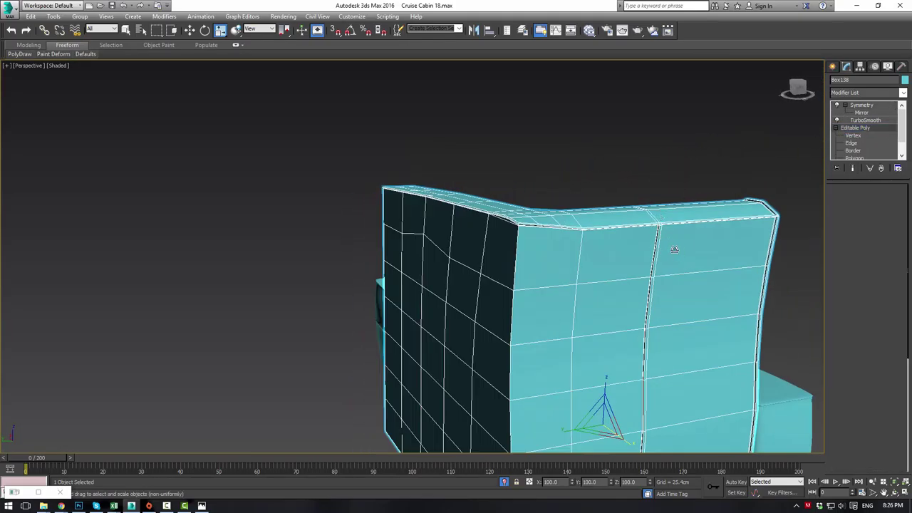
scroll(675, 247, up, 5)
alt+middle_drag(675, 248, 608, 236)
click(506, 146)
key(z)
alt+middle_drag(429, 145, 456, 163)
scroll(456, 162, down, 3)
alt+middle_drag(490, 189, 527, 192)
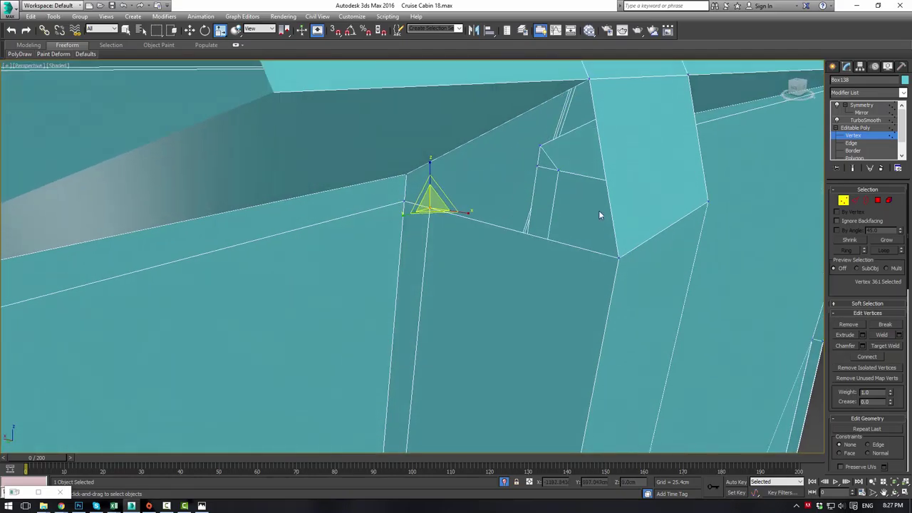
ctrl+click(877, 202)
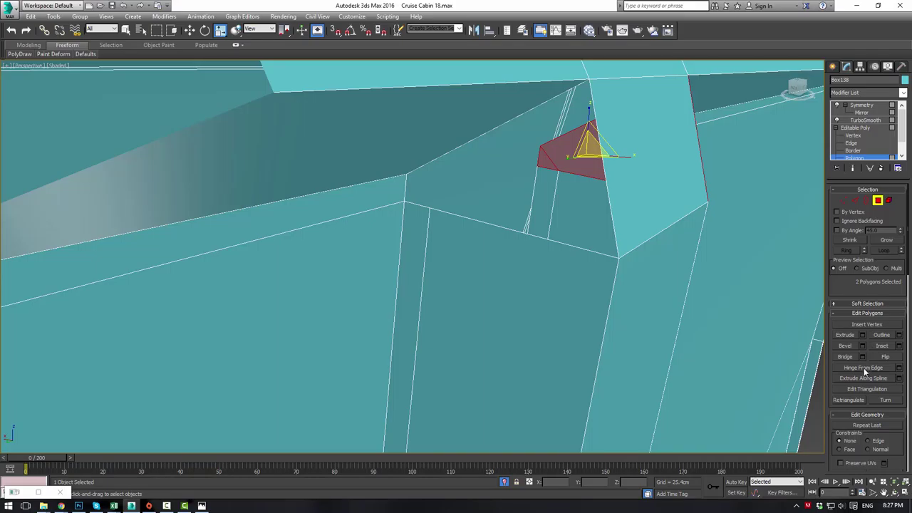
scroll(856, 363, down, 5)
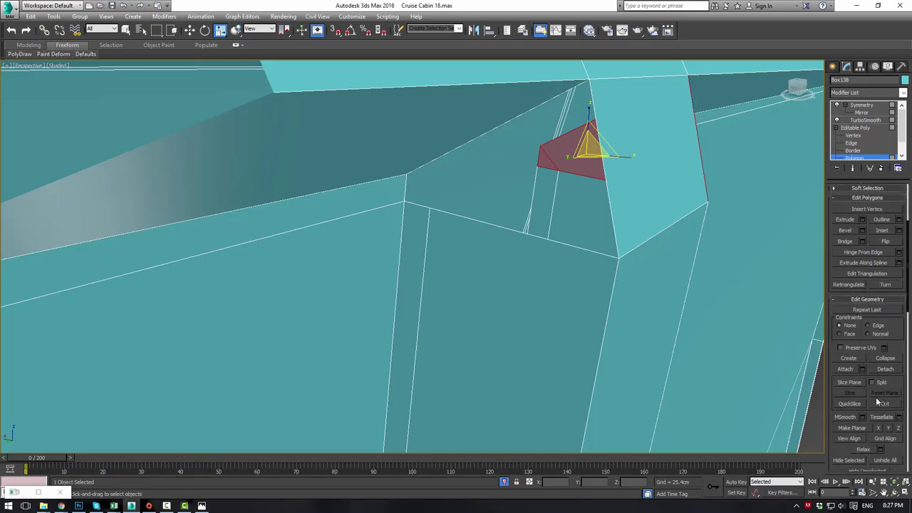
click(850, 359)
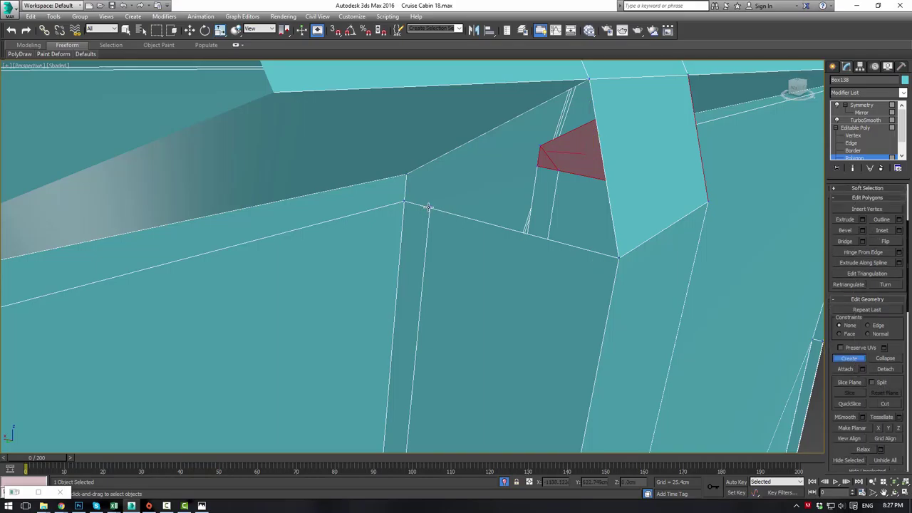
click(428, 208)
click(406, 174)
click(404, 202)
click(429, 206)
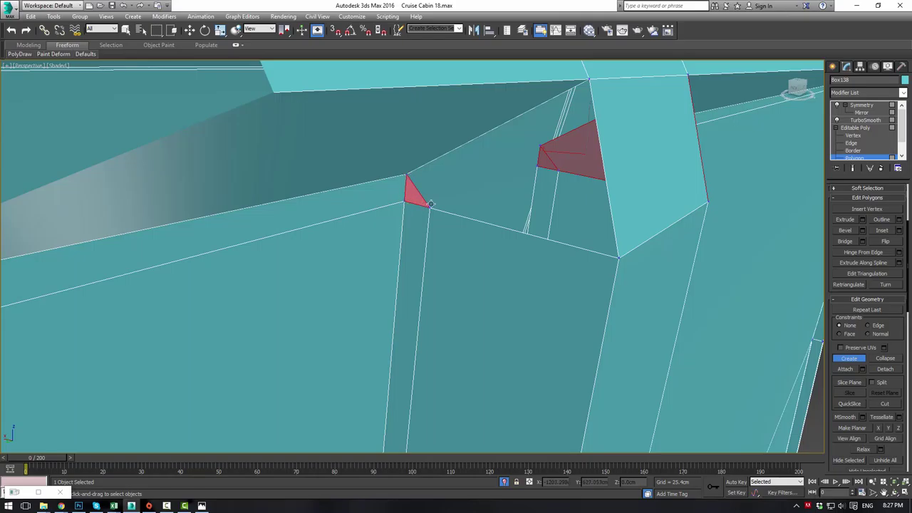
Bridge the upper and lower open edges next to the new triangle to close the remaining gap at the seam's top
click(852, 143)
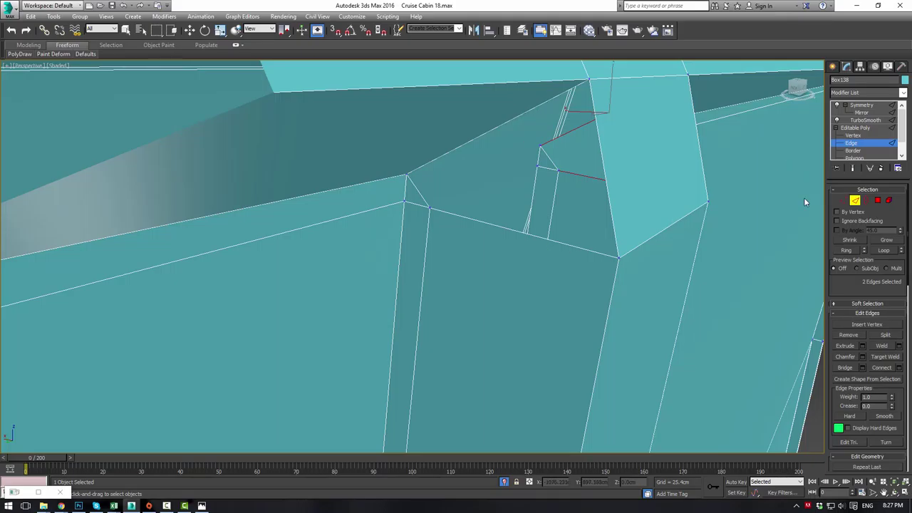
key(r)
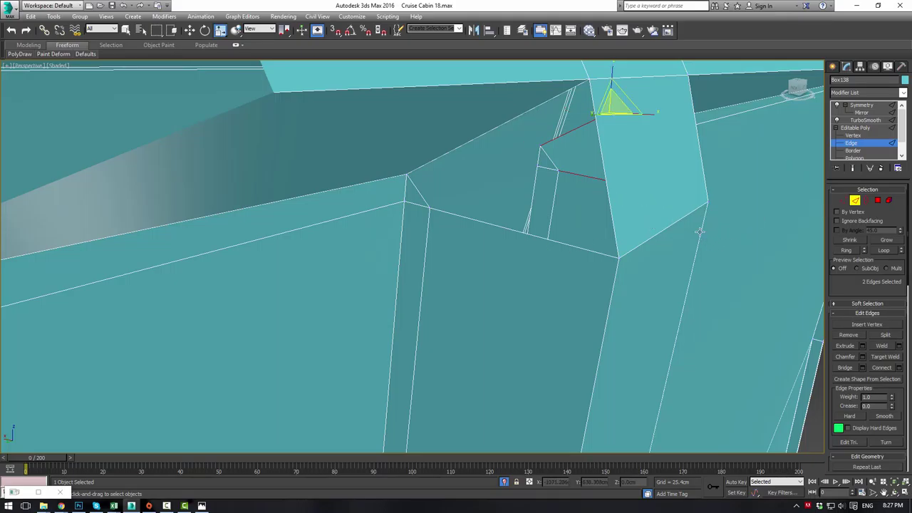
click(673, 219)
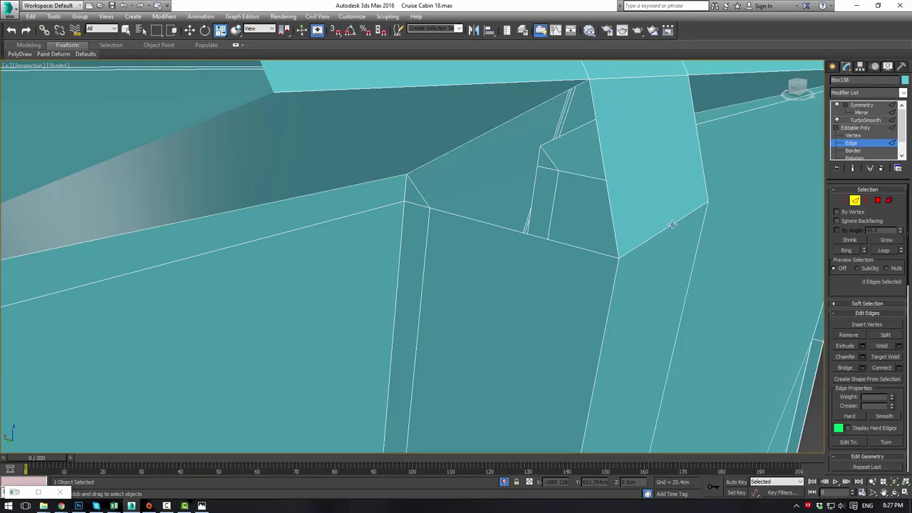
click(671, 224)
click(588, 249)
ctrl+click(513, 120)
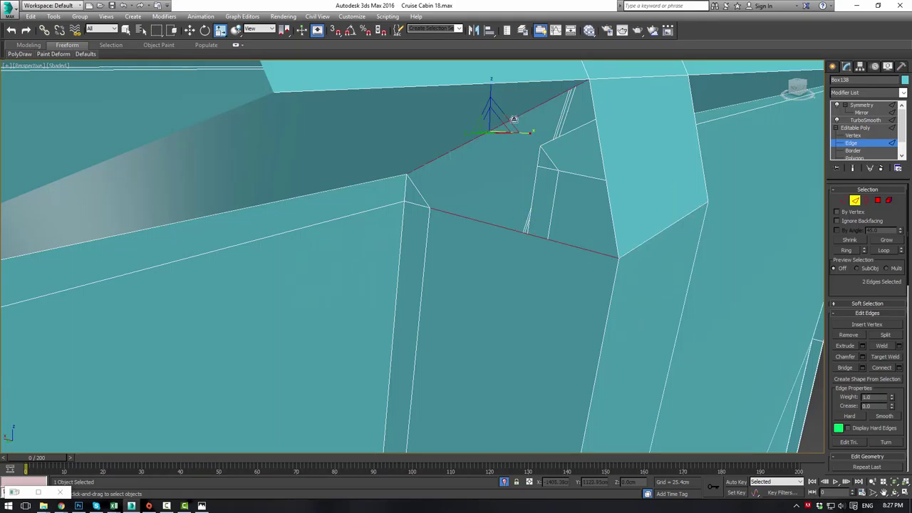
click(845, 367)
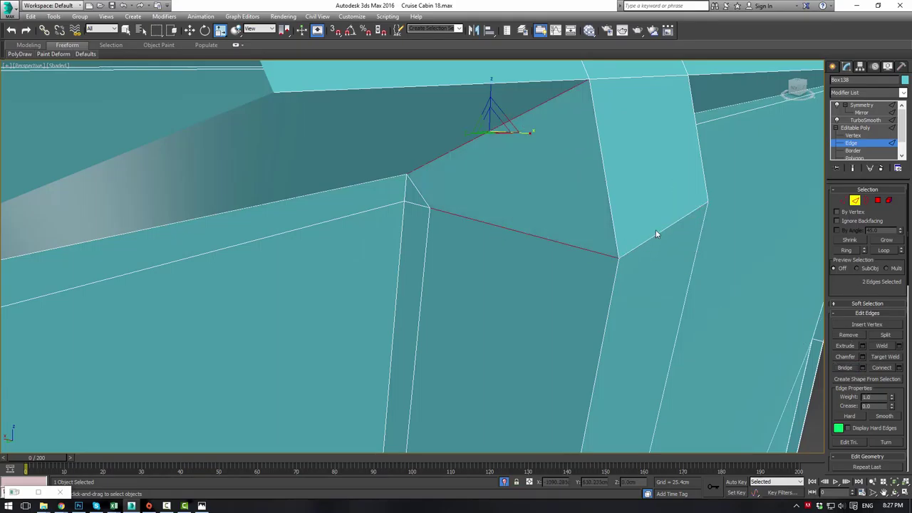
Connect the horizontal edges between the vertical seam and the armrest's front with one segment, pinch 0 and slide 99
click(661, 211)
scroll(661, 206, down, 6)
alt+middle_drag(655, 208, 595, 200)
scroll(590, 162, down, 5)
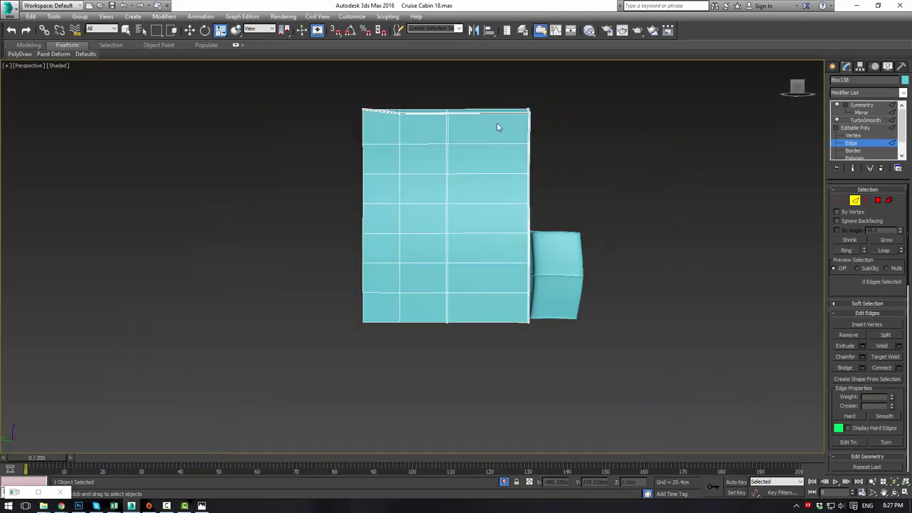
drag(499, 255, 505, 385)
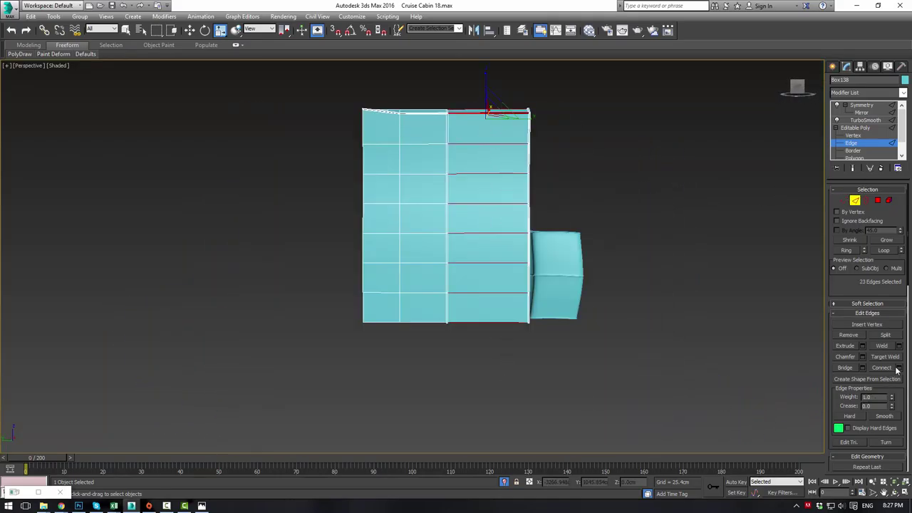
click(899, 367)
drag(419, 289, 421, 222)
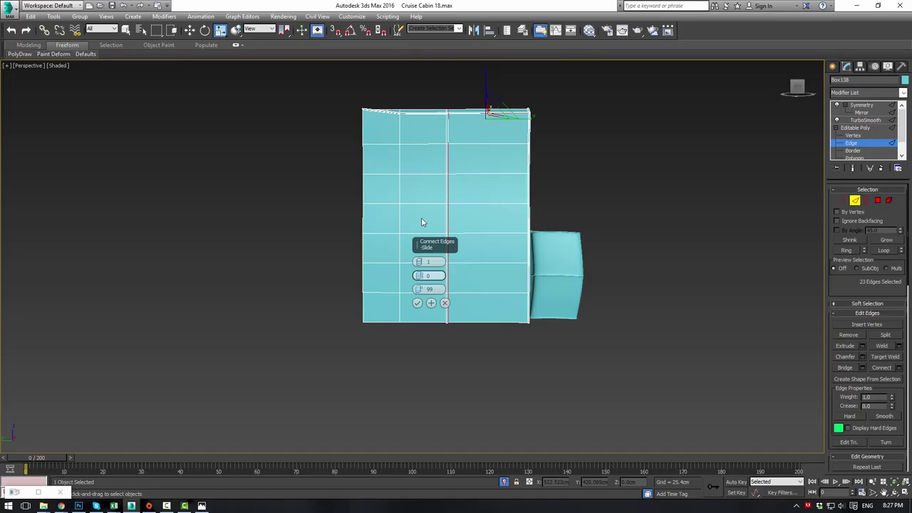
click(417, 303)
Connect the horizontal edges on the rear side of the vertical seam with one segment, pinch 0 and slide 99
drag(417, 413, 434, 410)
click(899, 368)
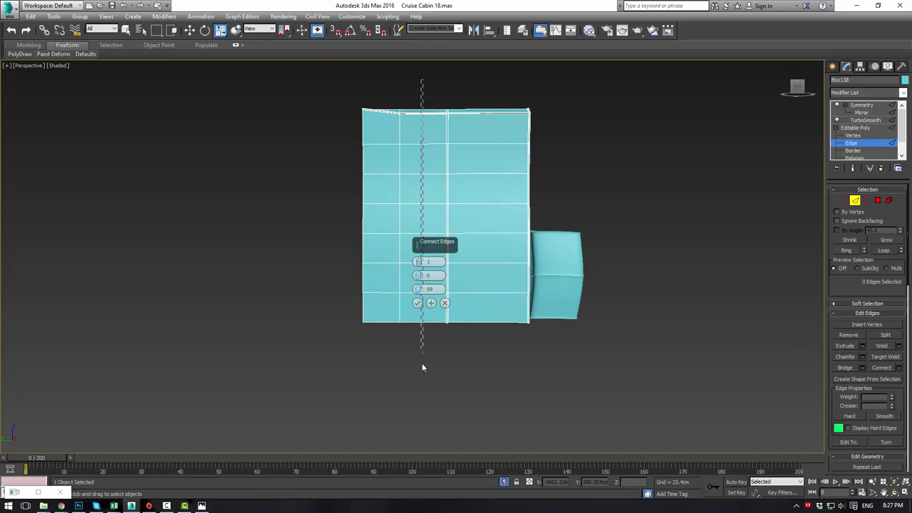
click(417, 303)
Examine the smoothed armrest and its vertical seam with the modifiers applied
click(862, 120)
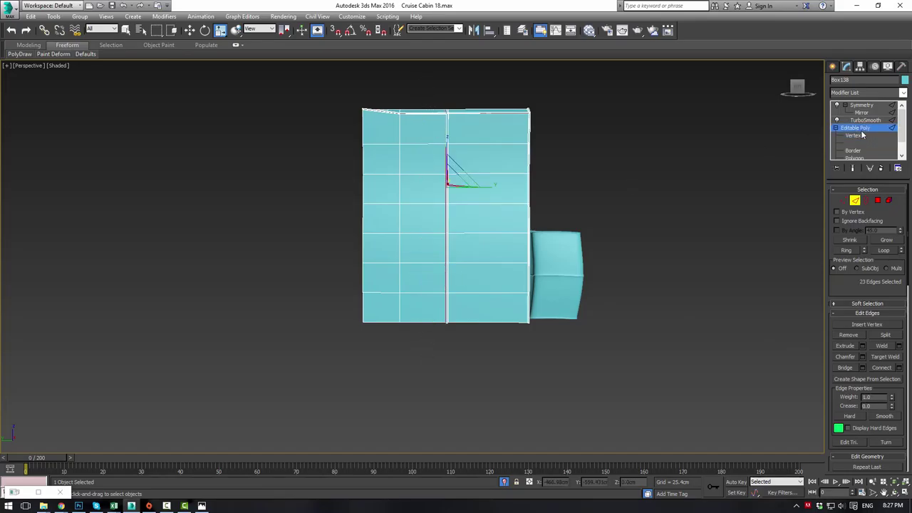
click(798, 140)
alt+middle_drag(616, 153, 447, 170)
scroll(414, 200, up, 3)
alt+middle_drag(414, 201, 438, 179)
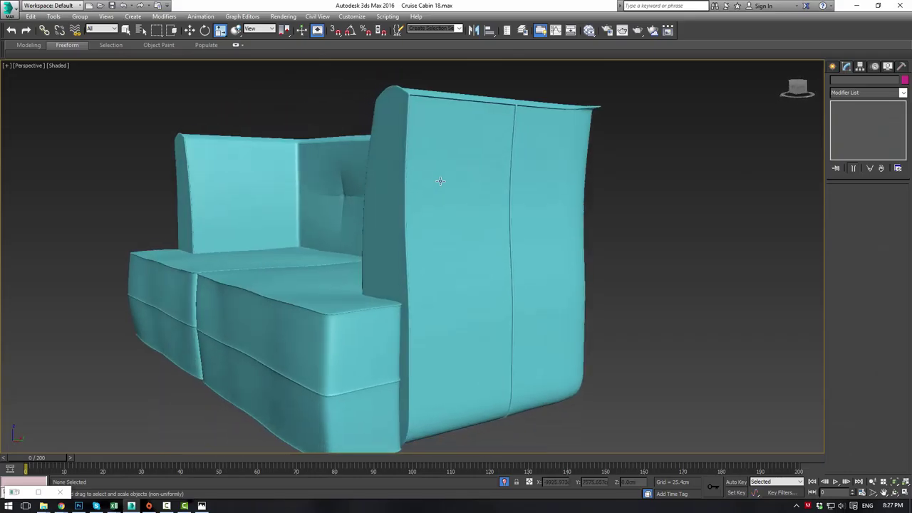
scroll(439, 179, up, 4)
alt+middle_drag(508, 228, 598, 200)
Select the seven narrow polygons running down the armrest's outer seam and move them slightly inward along X in the Top view
click(599, 200)
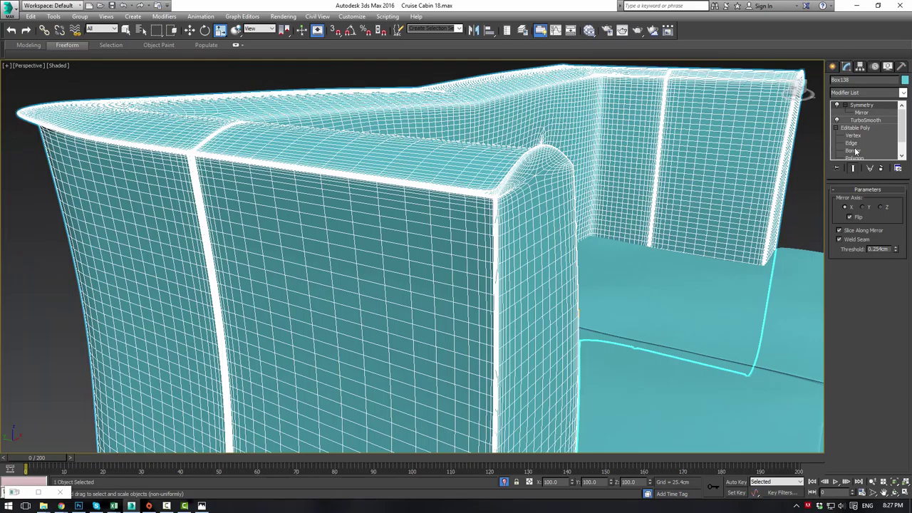
click(856, 158)
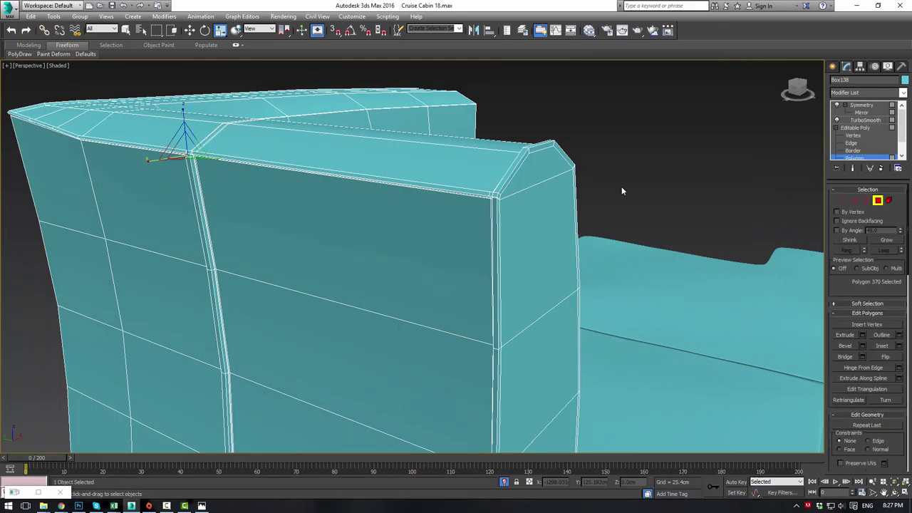
alt+middle_drag(394, 194, 479, 194)
middle_drag(415, 155, 415, 163)
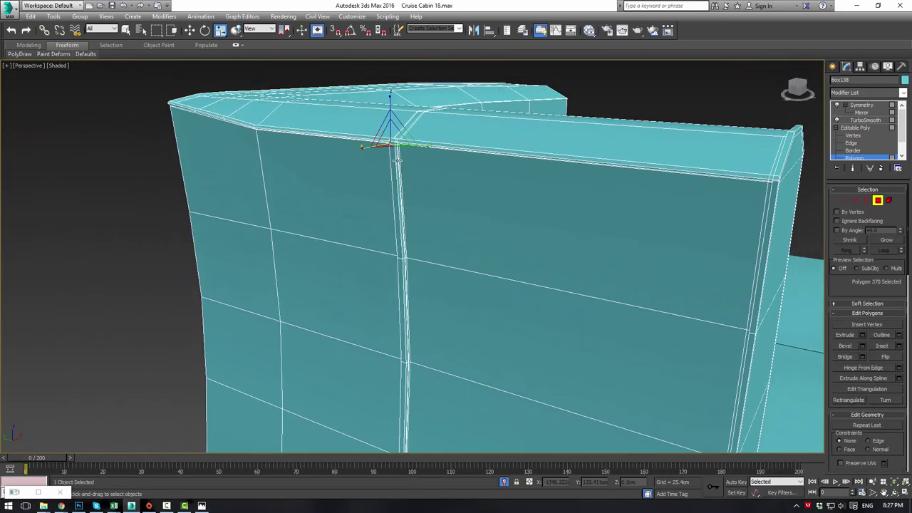
click(396, 161)
scroll(483, 316, up, 3)
middle_drag(482, 316, 442, 174)
scroll(467, 245, down, 3)
ctrl+click(402, 157)
ctrl+click(401, 213)
ctrl+click(417, 160)
ctrl+click(411, 248)
middle_drag(428, 316, 444, 233)
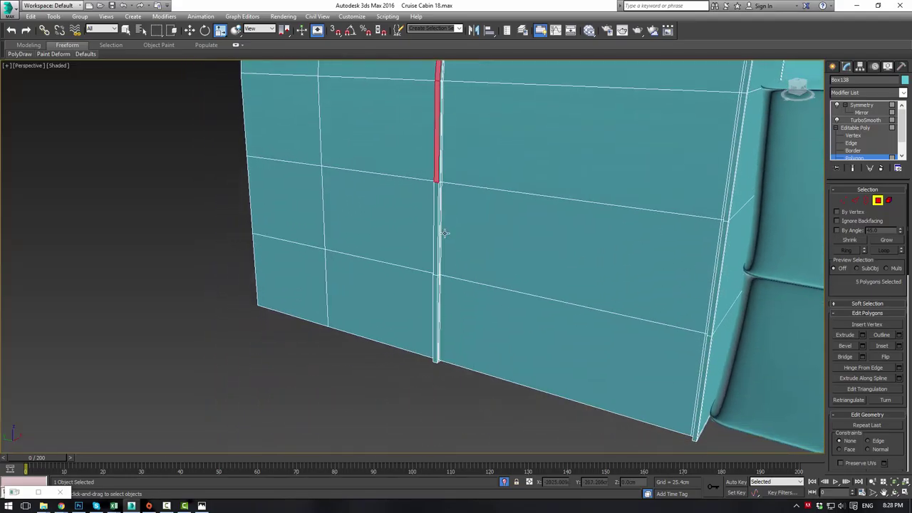
ctrl+click(434, 227)
ctrl+click(435, 282)
scroll(477, 236, up, 2)
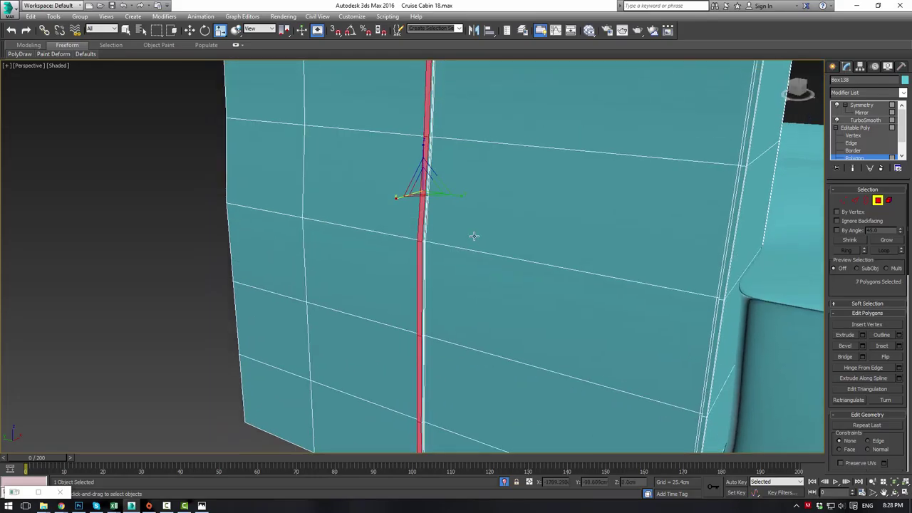
key(alt+w)
scroll(252, 194, up, 5)
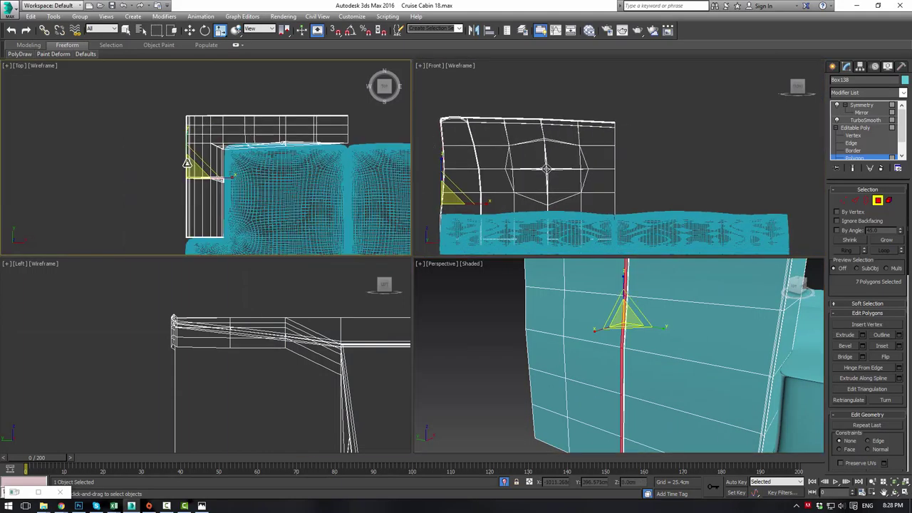
key(w)
scroll(235, 189, up, 5)
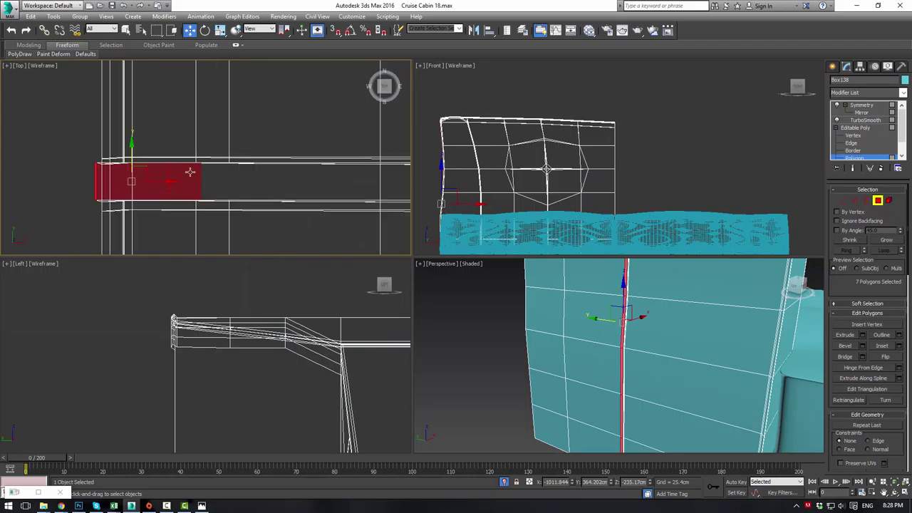
mouse_move(168, 181)
mouse_down()
mouse_move(189, 181)
mouse_move(175, 181)
mouse_up()
scroll(186, 181, up, 2)
key(alt+w)
Examine the deepened seam on the smoothed sofa from the outer side
alt+middle_drag(544, 293, 487, 252)
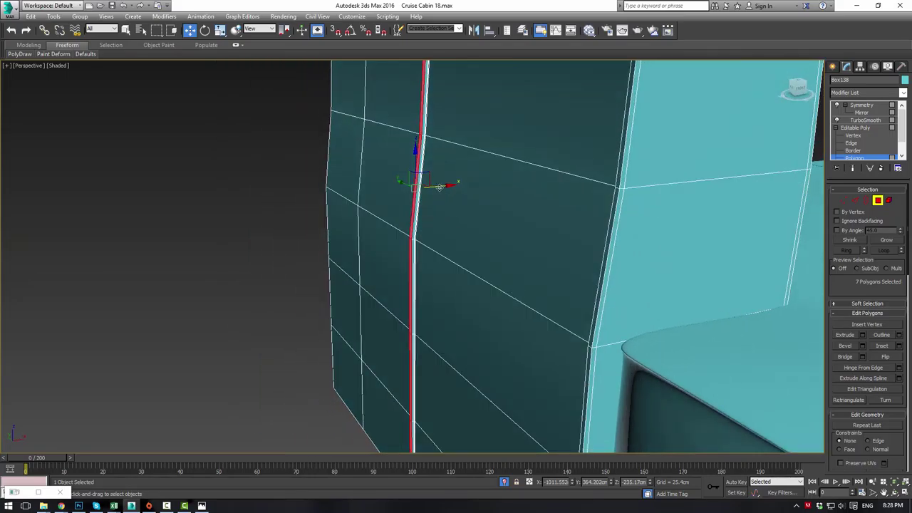
alt+middle_drag(442, 187, 468, 268)
click(862, 129)
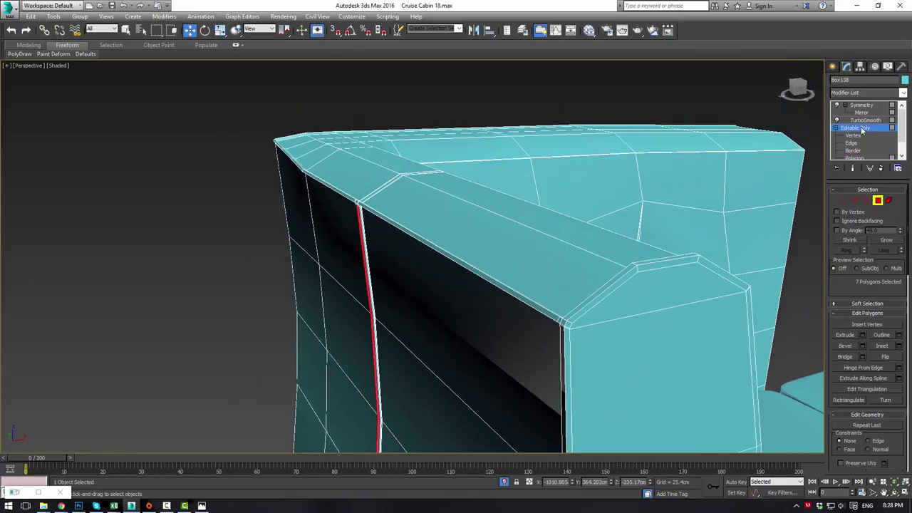
click(860, 106)
click(625, 91)
scroll(591, 138, down, 4)
alt+middle_drag(591, 138, 488, 166)
scroll(499, 167, down, 3)
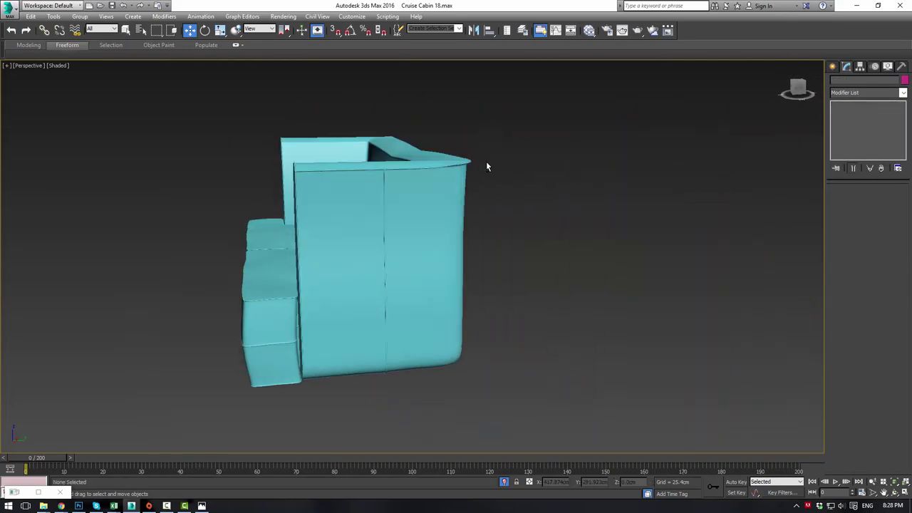
Chamfer the horizontal edge loop that runs around the armrest and backrest at seat height
click(450, 197)
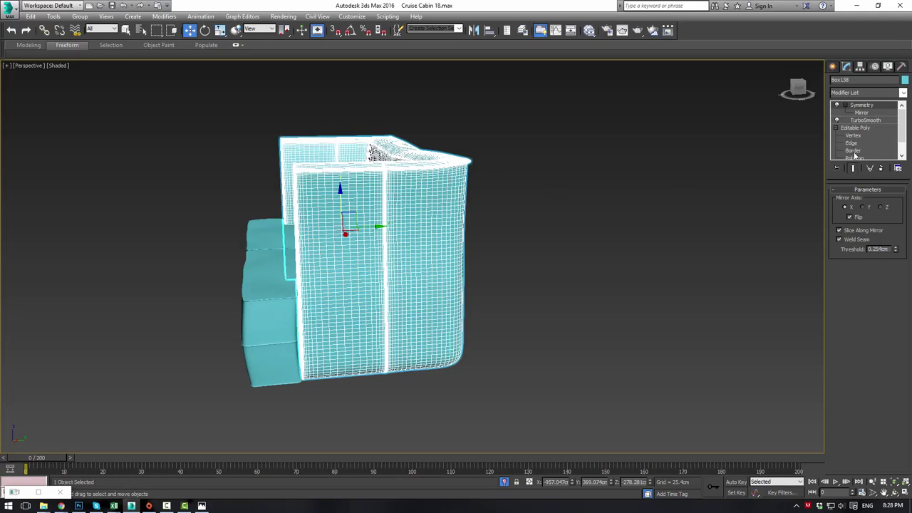
click(852, 143)
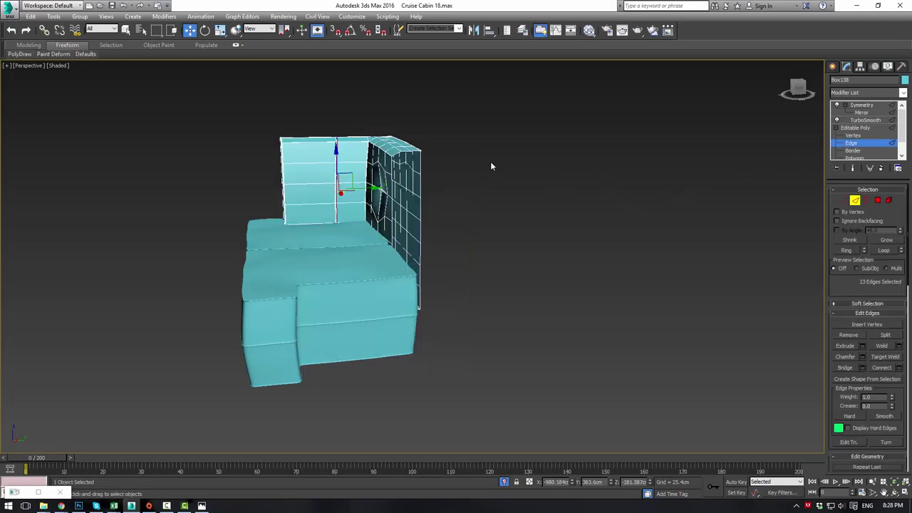
alt+middle_drag(490, 166, 239, 222)
click(301, 232)
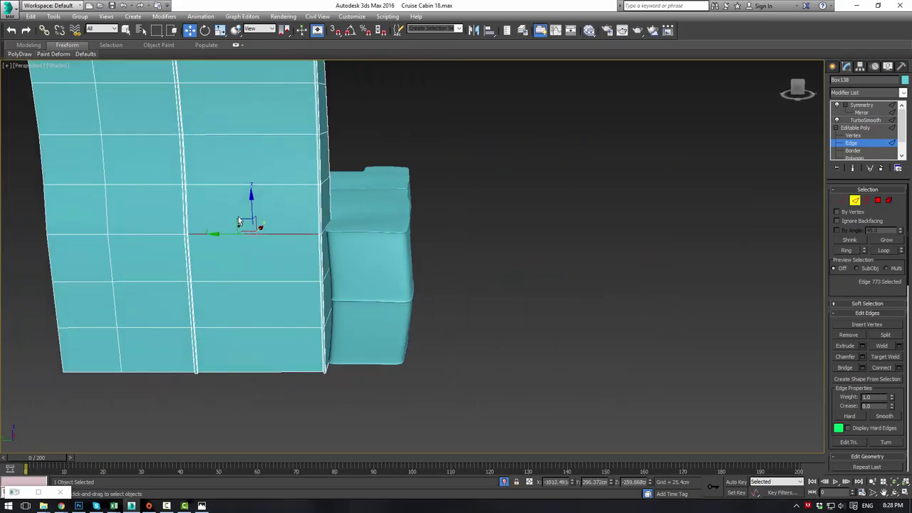
double_click(177, 235)
alt+middle_drag(177, 235, 343, 243)
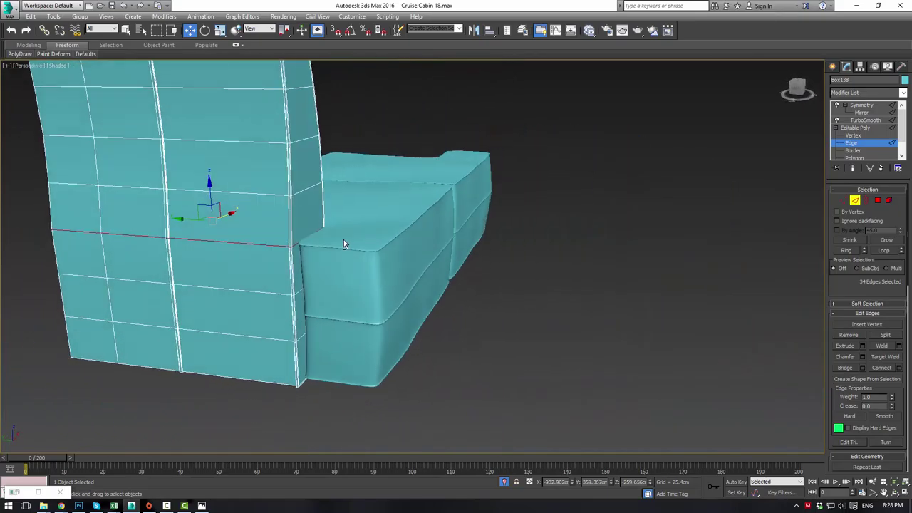
click(864, 357)
scroll(432, 228, up, 3)
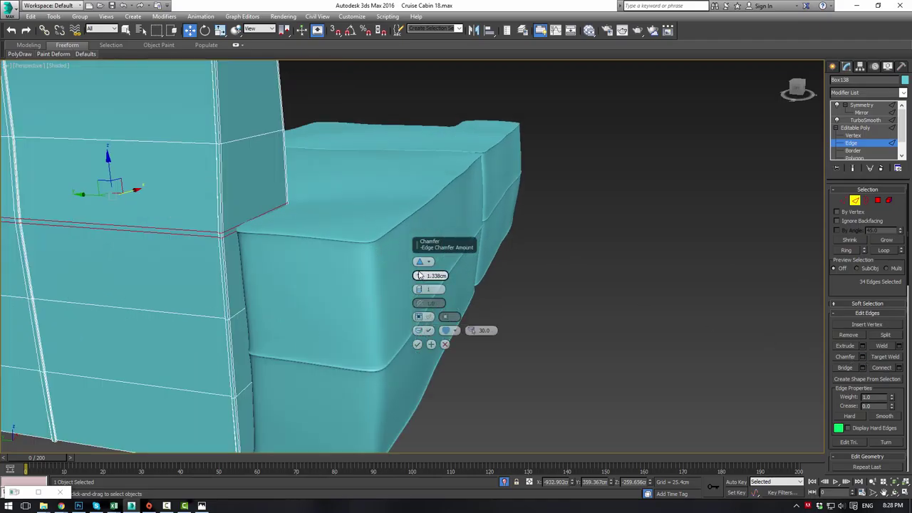
drag(418, 276, 420, 276)
click(418, 344)
Select only the narrow horizontal band of polygons created by the chamfer, removing the wide rows above and below it
scroll(698, 253, up, 2)
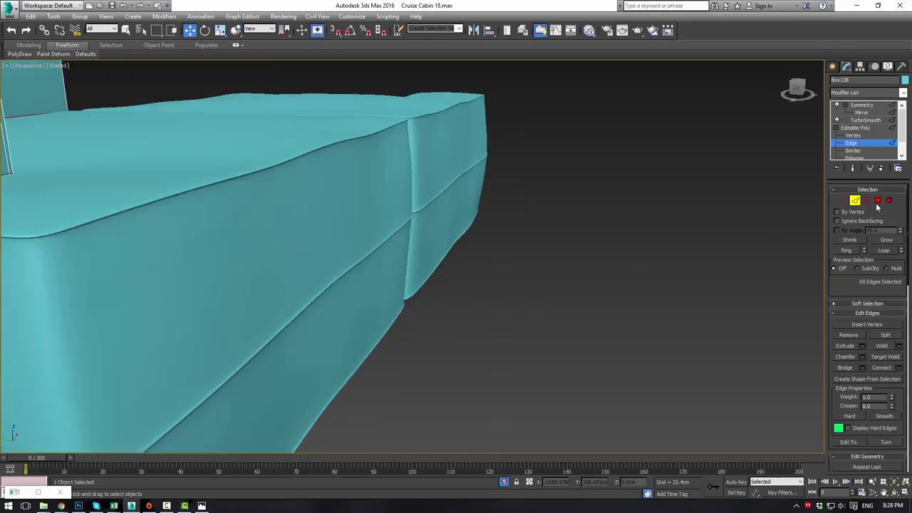
click(878, 202)
scroll(598, 184, down, 5)
alt+middle_drag(511, 180, 448, 167)
scroll(448, 167, down, 3)
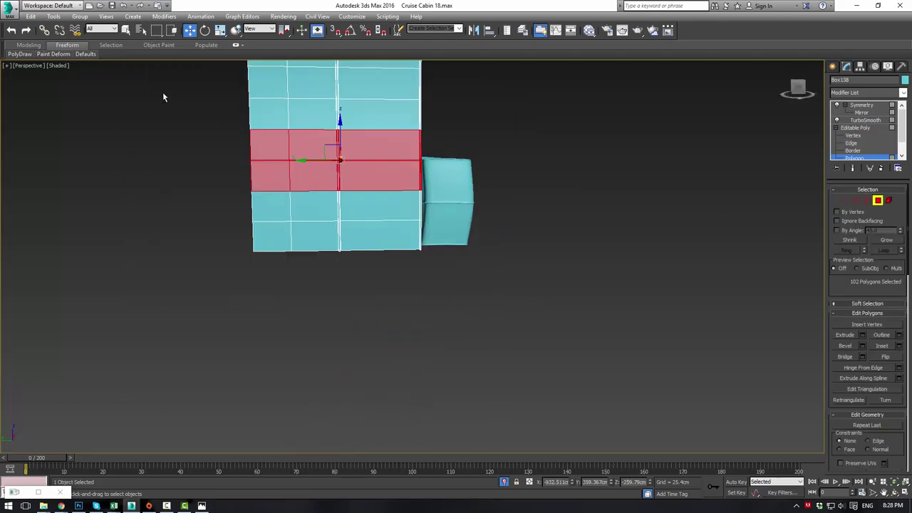
alt+drag(476, 141, 478, 143)
alt+drag(488, 186, 488, 181)
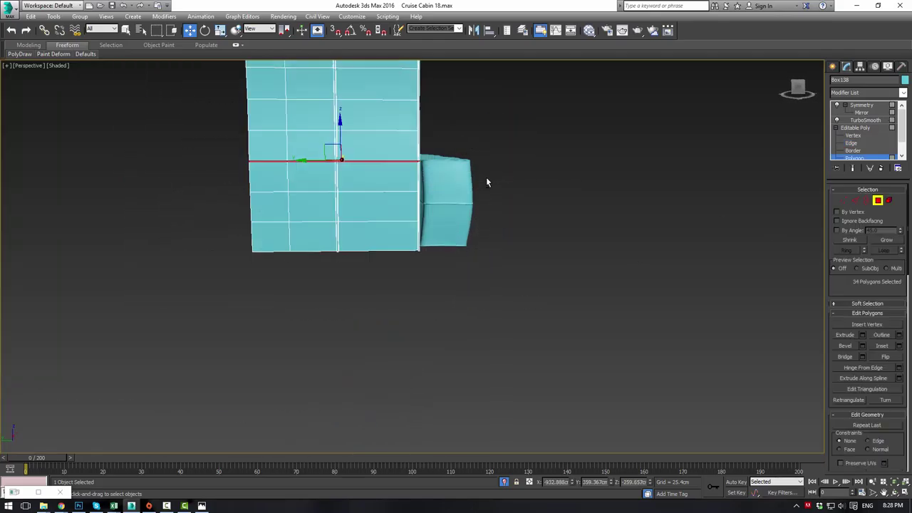
Deselect the band's polygons on the armrest's front face and around its front corner beside the seat
alt+middle_drag(486, 176, 411, 200)
scroll(328, 174, up, 3)
scroll(314, 199, up, 3)
middle_drag(312, 198, 364, 207)
alt+click(369, 216)
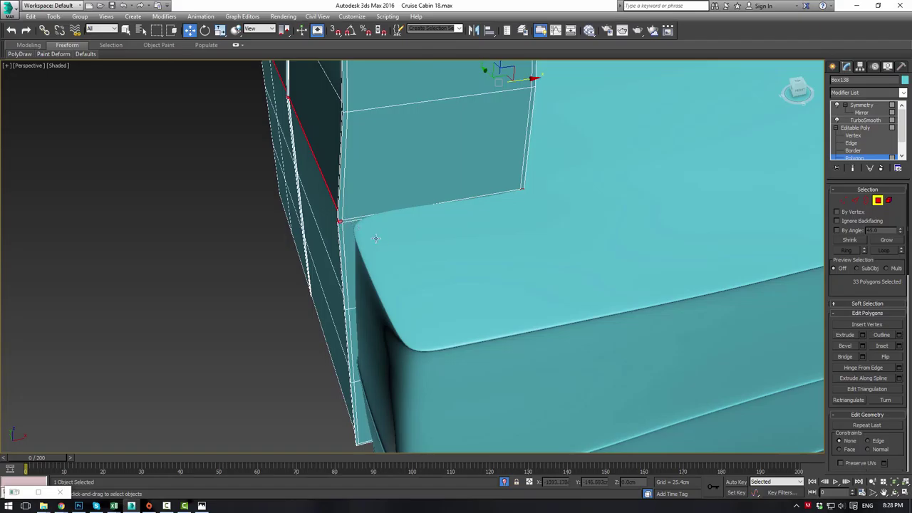
scroll(376, 238, up, 3)
alt+click(262, 183)
alt+middle_drag(291, 174, 337, 198)
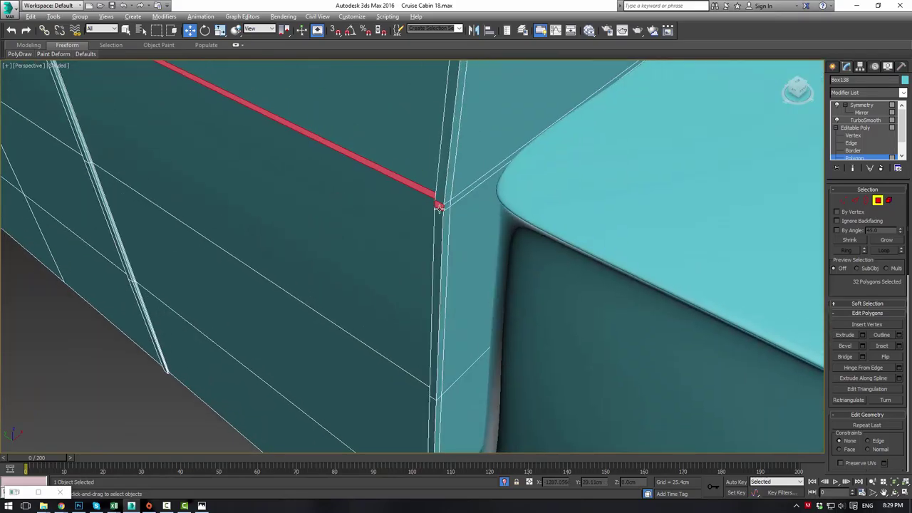
alt+click(439, 208)
Examine the selected polygon strip along the armrest's outer face from the front corner to the rear edge
alt+middle_drag(452, 204, 478, 204)
alt+middle_drag(454, 226, 503, 225)
scroll(592, 118, up, 3)
middle_drag(550, 118, 531, 161)
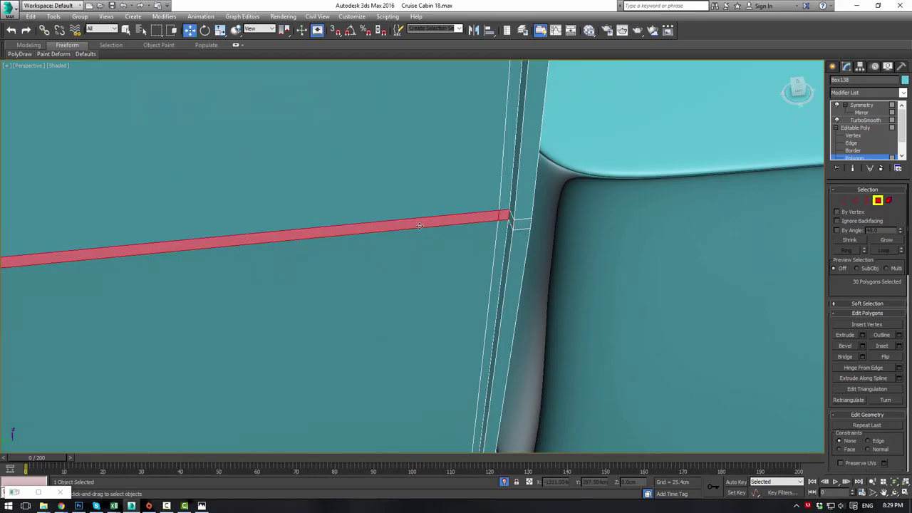
scroll(419, 222, down, 5)
alt+middle_drag(345, 236, 283, 205)
scroll(203, 199, up, 6)
scroll(273, 181, down, 3)
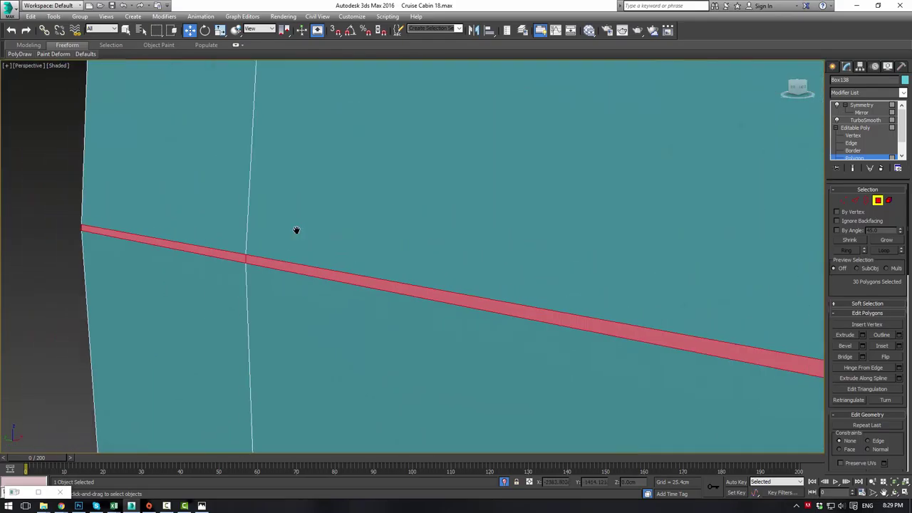
scroll(448, 287, down, 4)
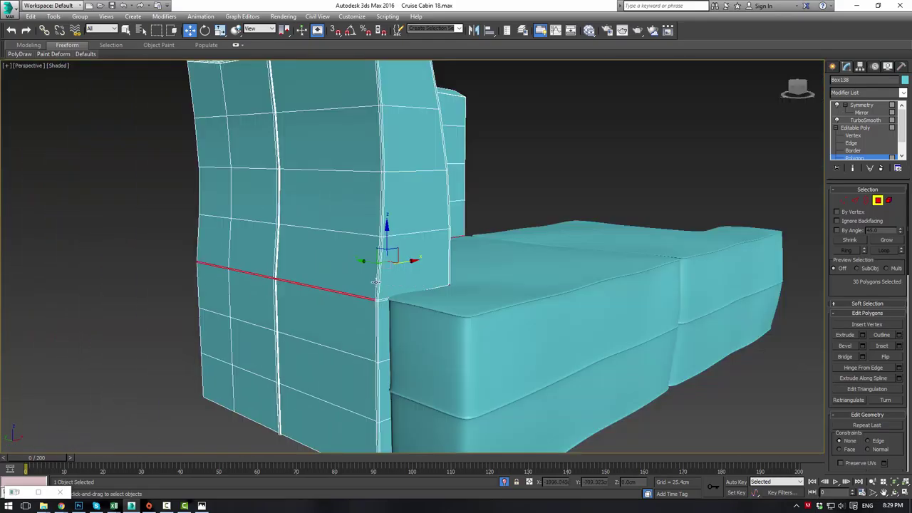
Deselect the band's polygons on the armrest's inner side and along the backrest, keeping only the armrest's outer strip
alt+middle_drag(448, 286, 453, 335)
alt+drag(344, 428, 344, 427)
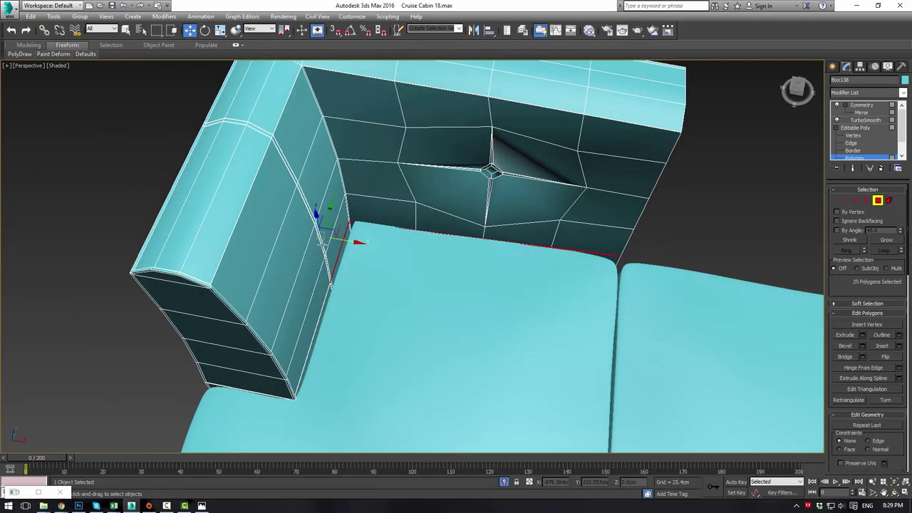
drag(329, 207, 504, 303)
alt+drag(498, 238, 612, 298)
alt+middle_drag(699, 291, 491, 249)
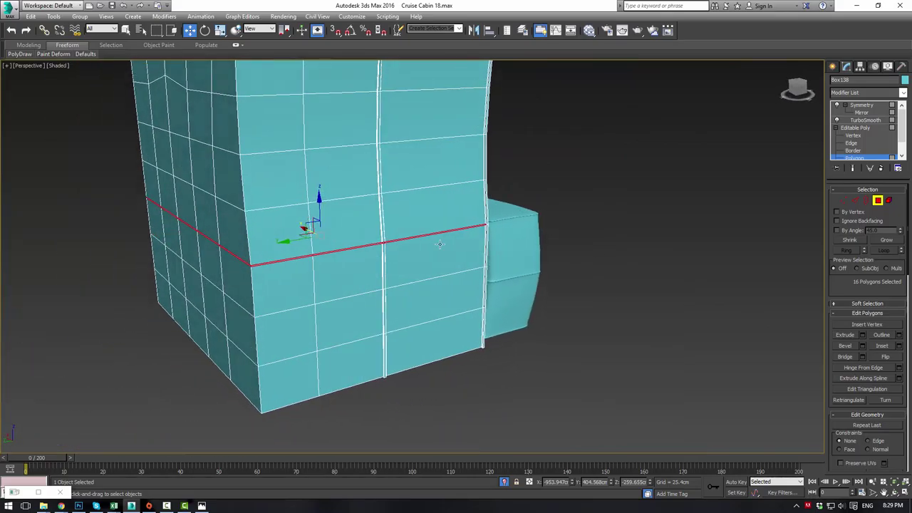
alt+drag(237, 275, 238, 274)
alt+middle_drag(457, 304, 471, 292)
Deselect the strip's small polygons where it crosses the vertical seam, leaving a gap across the groove
scroll(470, 291, up, 6)
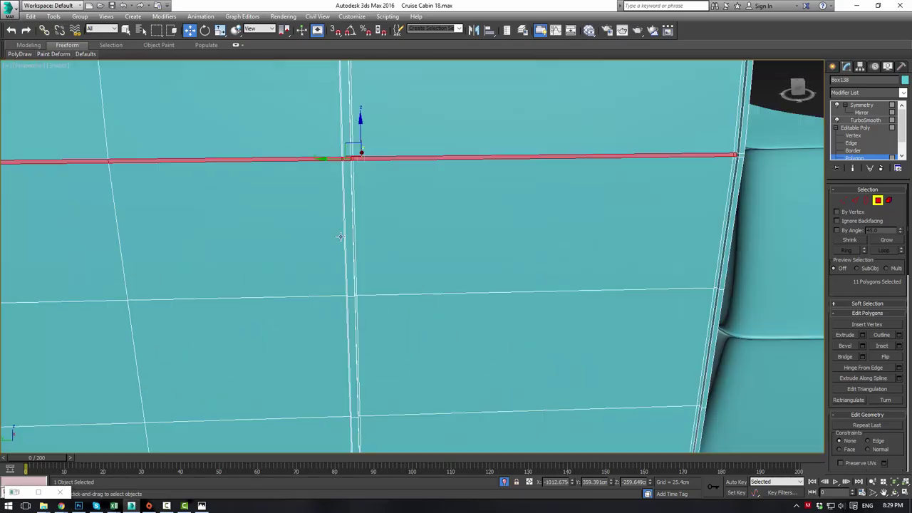
middle_drag(415, 217, 374, 276)
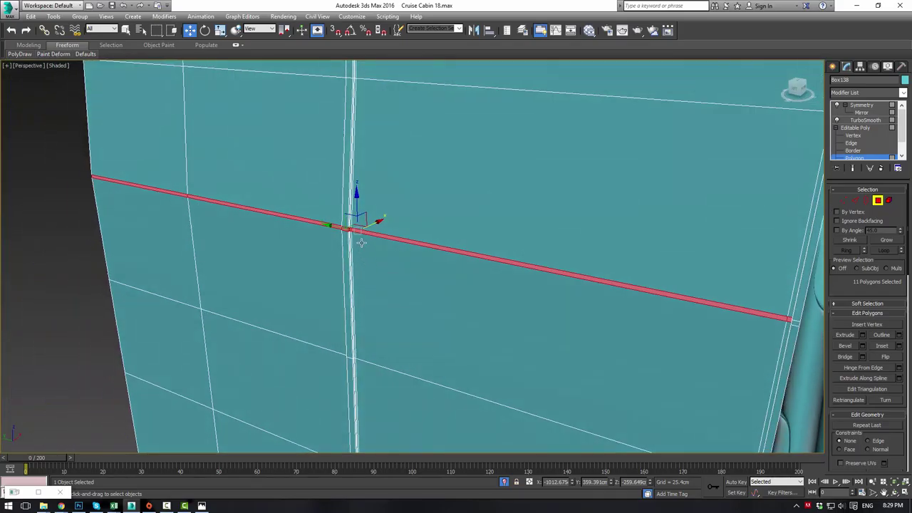
scroll(361, 243, up, 2)
scroll(335, 232, down, 5)
scroll(399, 246, up, 5)
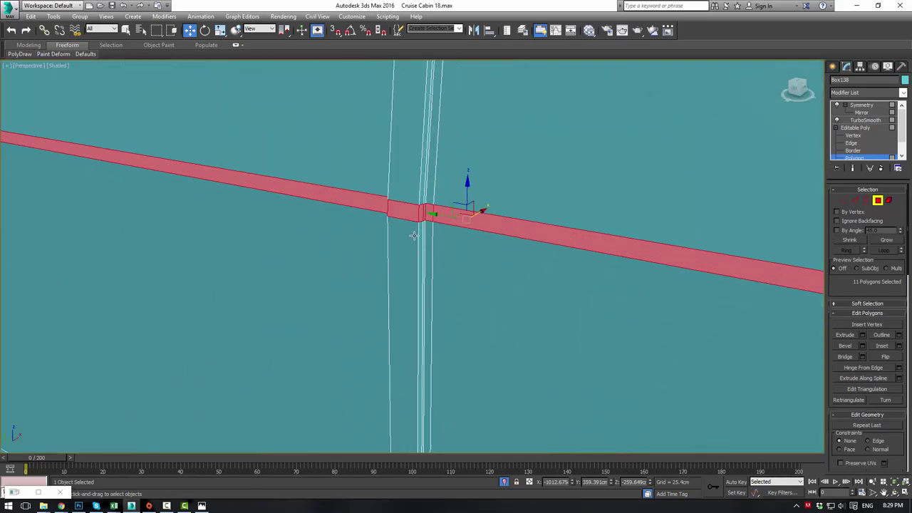
alt+click(426, 210)
alt+click(422, 211)
alt+click(416, 210)
alt+middle_drag(397, 206, 472, 198)
alt+click(437, 330)
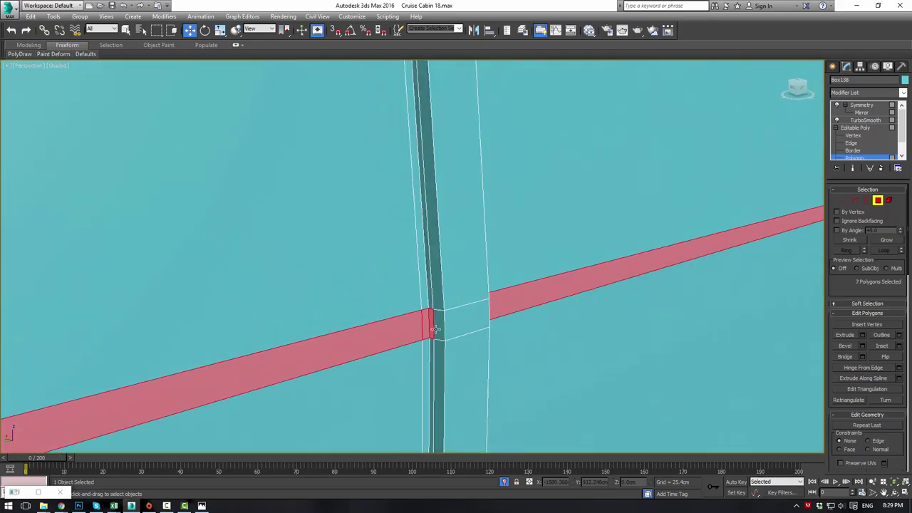
Extrude the selected strip polygons on both sides of the vertical seam twice, by 0.275 cm and by 0.6 cm
mouse_move(526, 298)
alt+middle_down()
mouse_move(436, 284)
mouse_move(480, 315)
mouse_move(503, 304)
mouse_move(512, 280)
mouse_move(608, 244)
mouse_move(753, 306)
alt+middle_up()
scroll(480, 316, down, 7)
scroll(511, 280, up, 4)
scroll(590, 280, up, 5)
alt+middle_drag(634, 305, 634, 292)
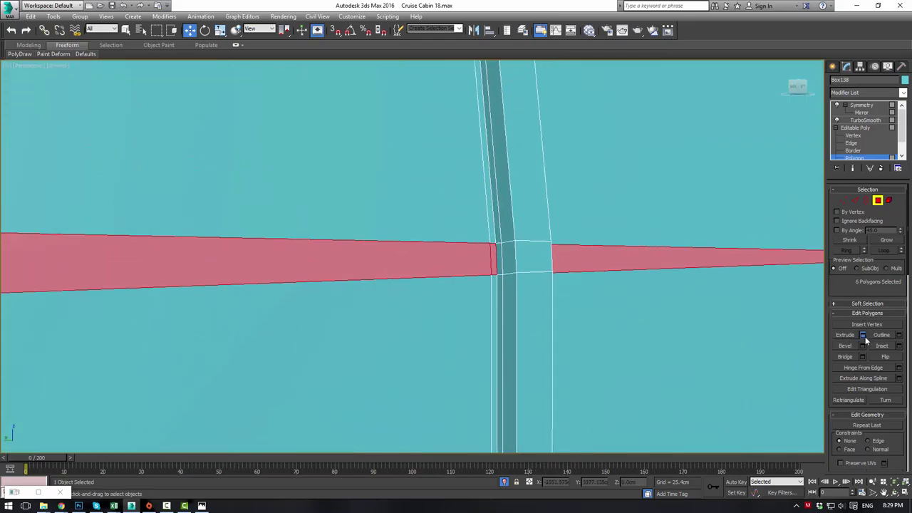
click(863, 336)
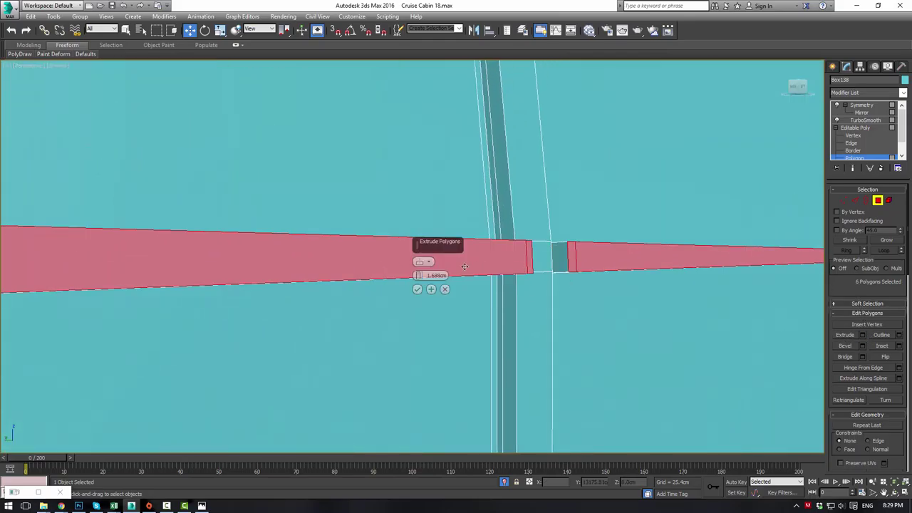
drag(419, 279, 418, 280)
alt+middle_drag(436, 275, 430, 288)
click(431, 290)
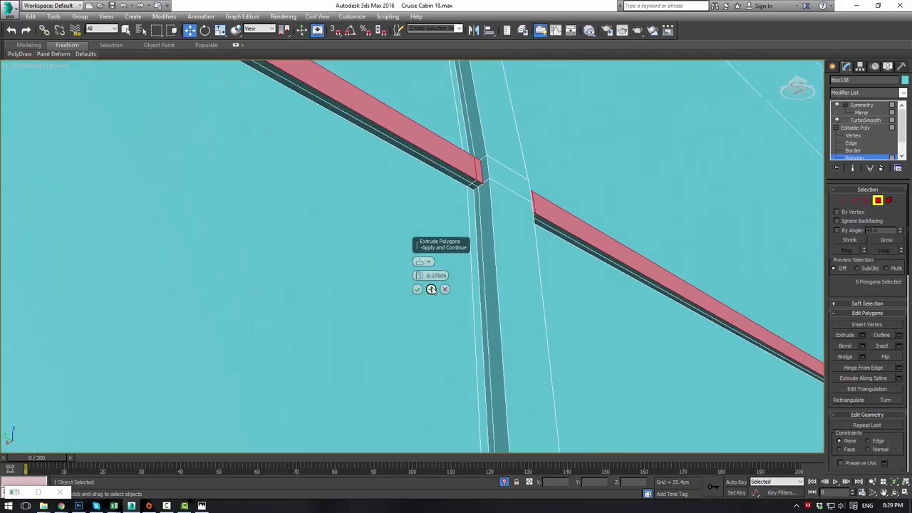
drag(417, 276, 417, 276)
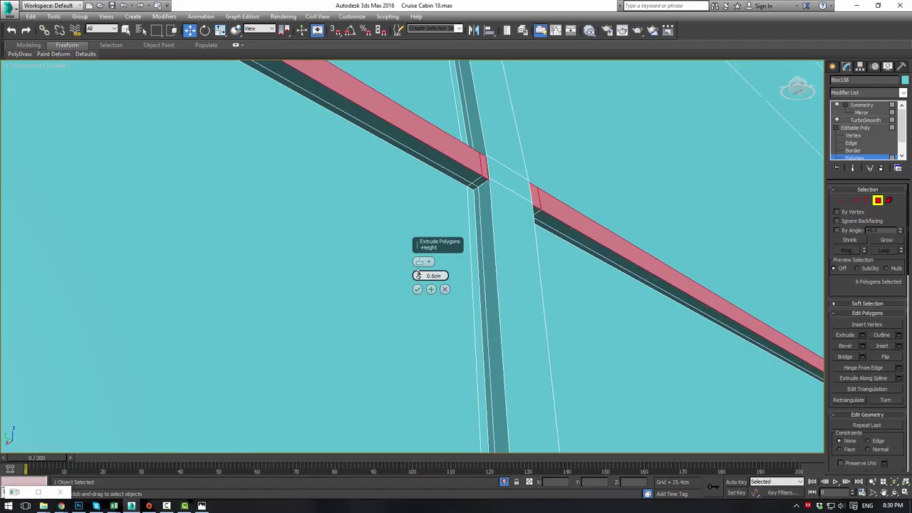
click(418, 290)
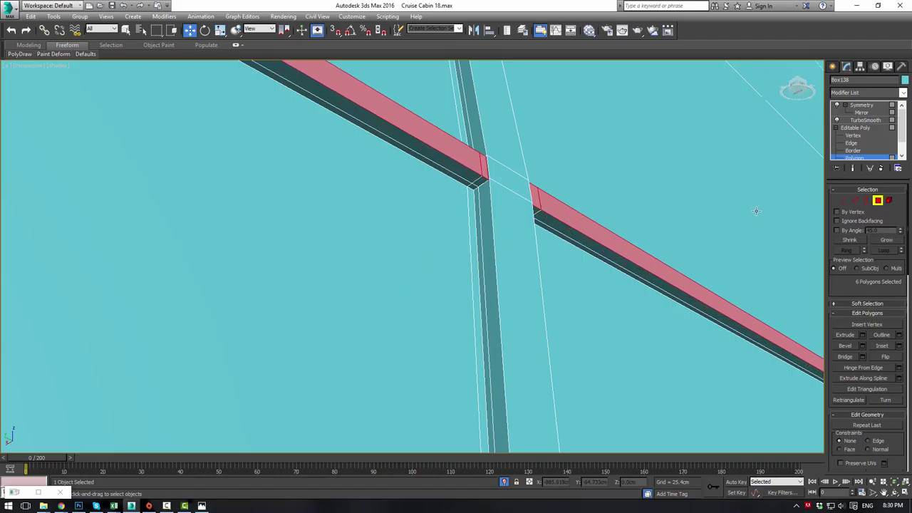
Move the outer end edge of the extruded strip slightly along Y beside the vertical groove
click(843, 201)
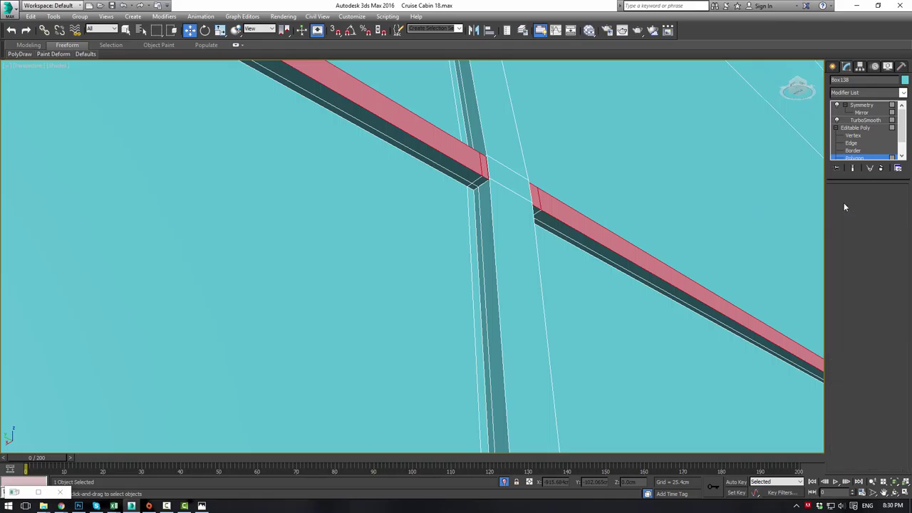
middle_drag(473, 201, 390, 255)
click(514, 240)
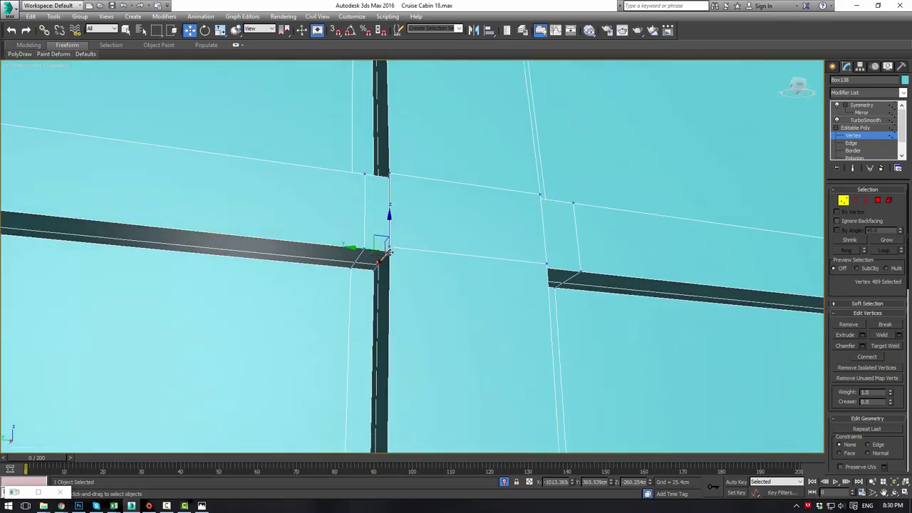
click(855, 200)
click(388, 213)
drag(364, 206, 388, 208)
alt+middle_drag(426, 224, 397, 231)
click(397, 231)
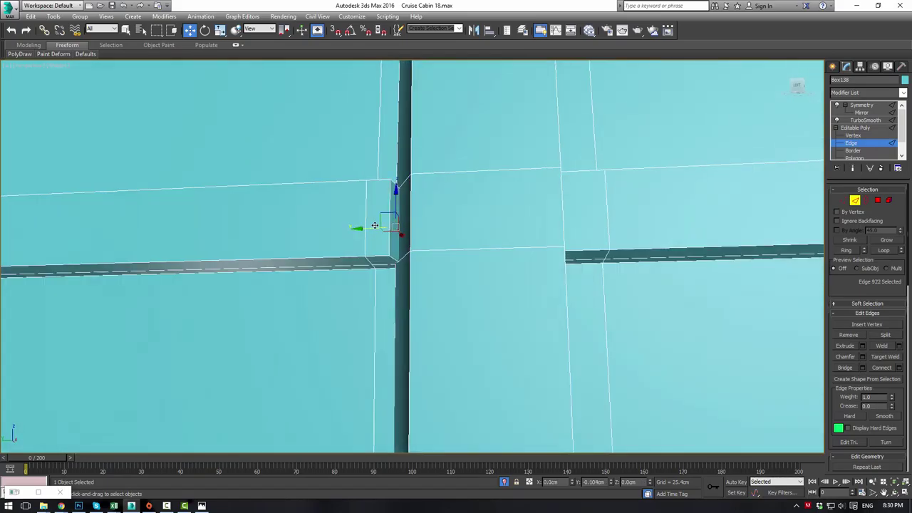
Bridge the extruded strip's end polygon with the facing polygon on the other side of the vertical groove
alt+middle_drag(363, 228, 623, 204)
click(877, 201)
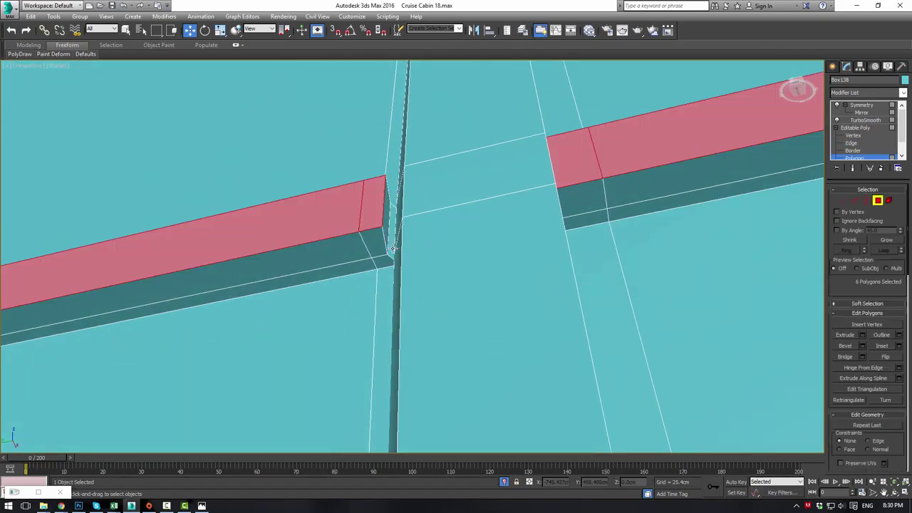
click(392, 247)
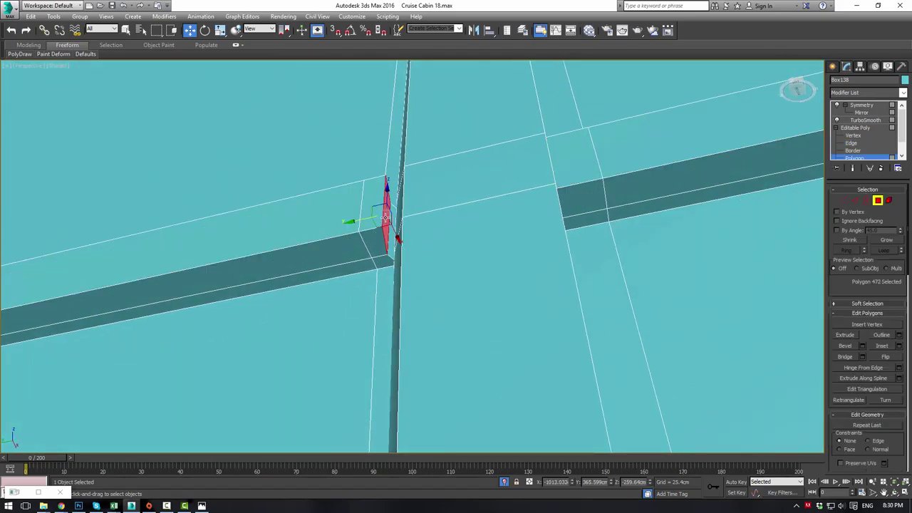
mouse_move(401, 214)
alt+middle_down()
mouse_move(423, 218)
mouse_move(401, 210)
alt+middle_up()
ctrl+click(401, 209)
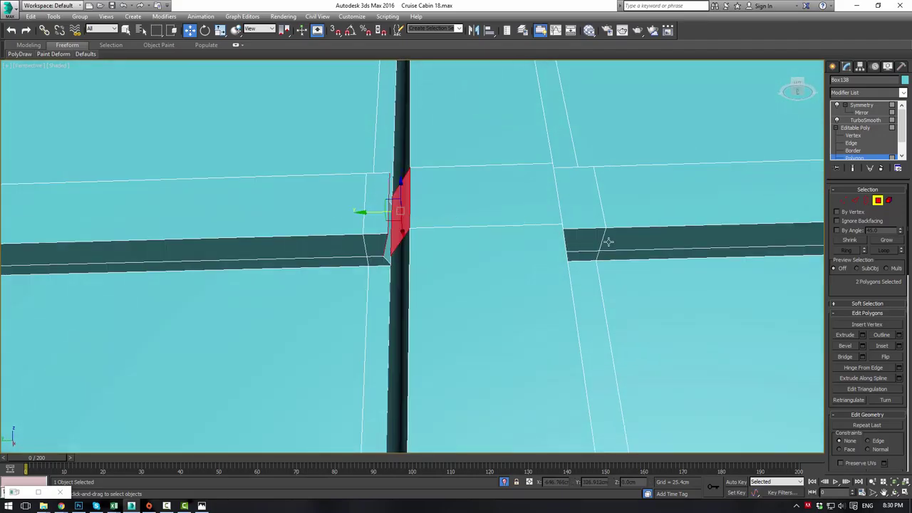
click(844, 358)
alt+middle_drag(435, 242, 456, 221)
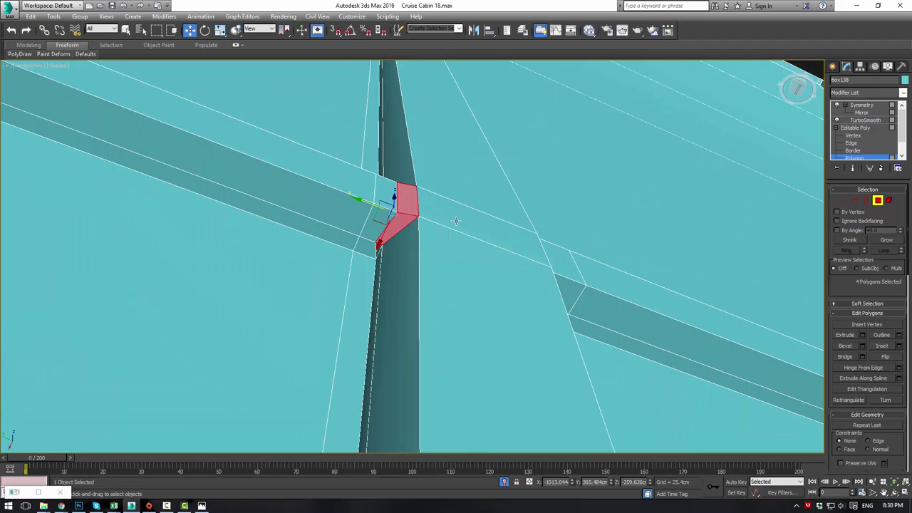
Bridge the small lower polygon at the strip's base with its facing polygon inside the vertical groove
click(380, 249)
alt+middle_drag(380, 249, 375, 251)
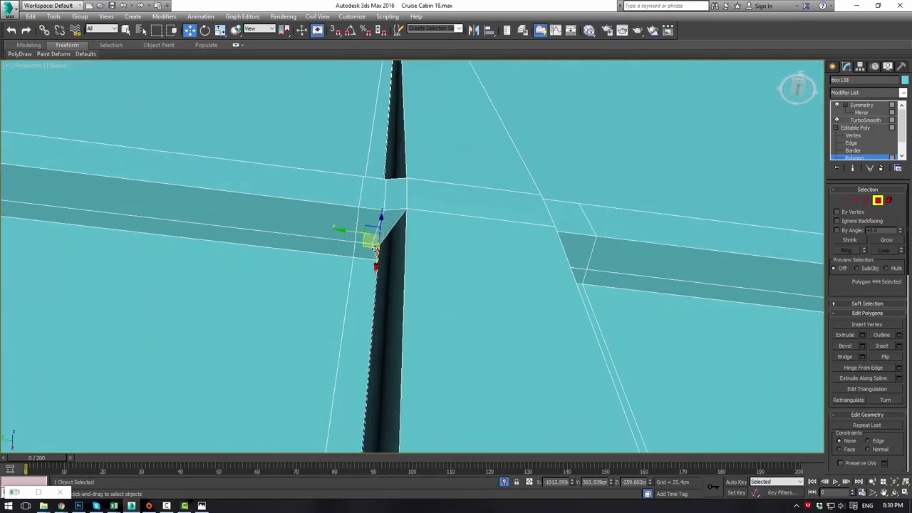
ctrl+click(375, 249)
click(845, 357)
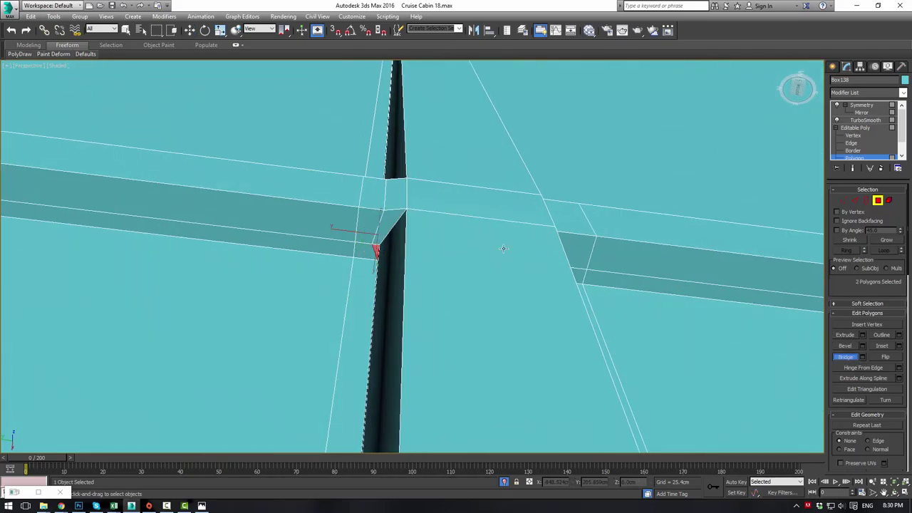
Select the short vertical edge at the bridged joint and show the mesh with TurboSmooth and Symmetry applied
key(2)
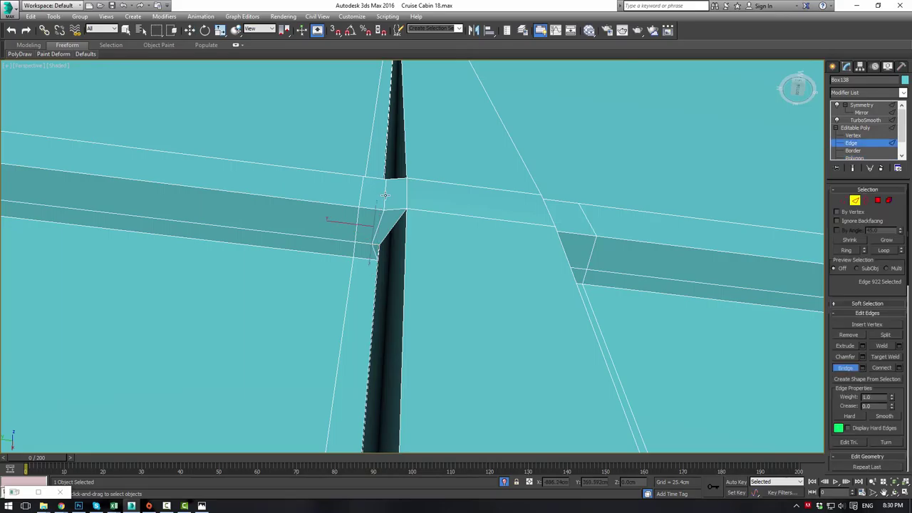
key(2)
click(386, 198)
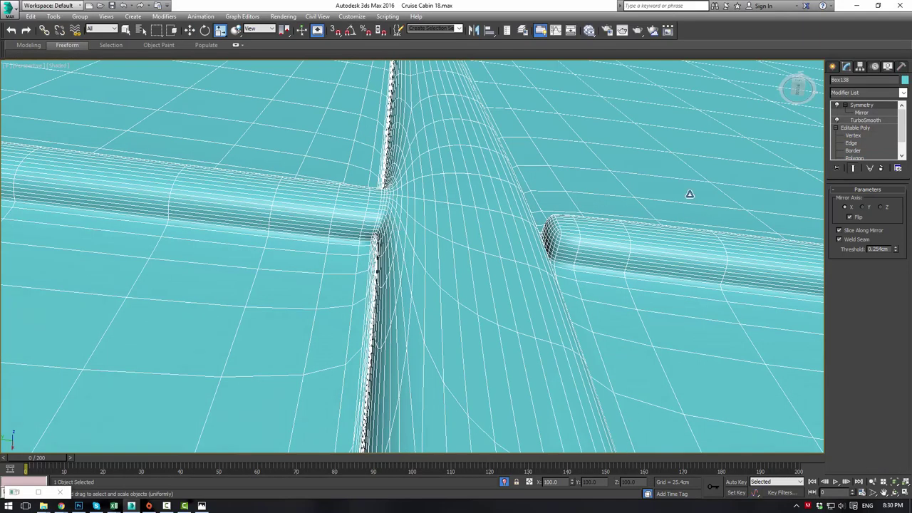
Try shifting the short vertical edge at the bridged joint along Y toward the far side of the groove
click(844, 143)
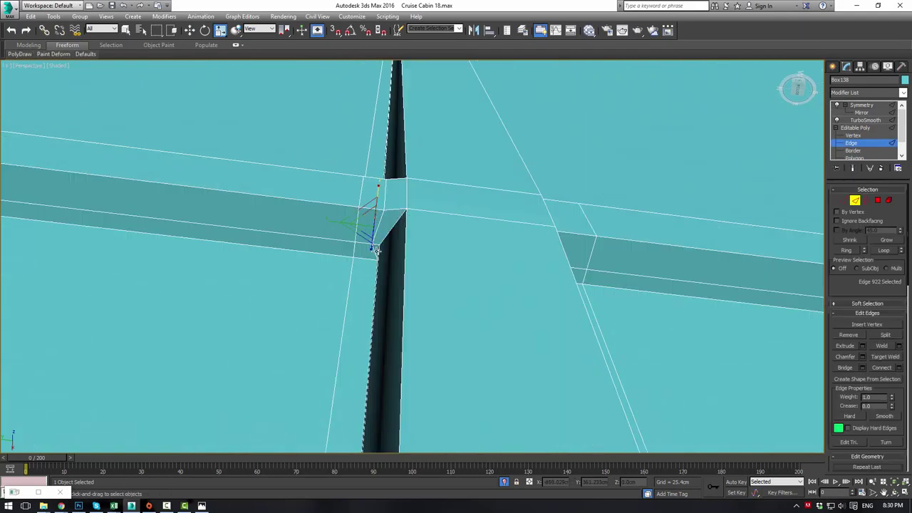
click(385, 196)
key(q)
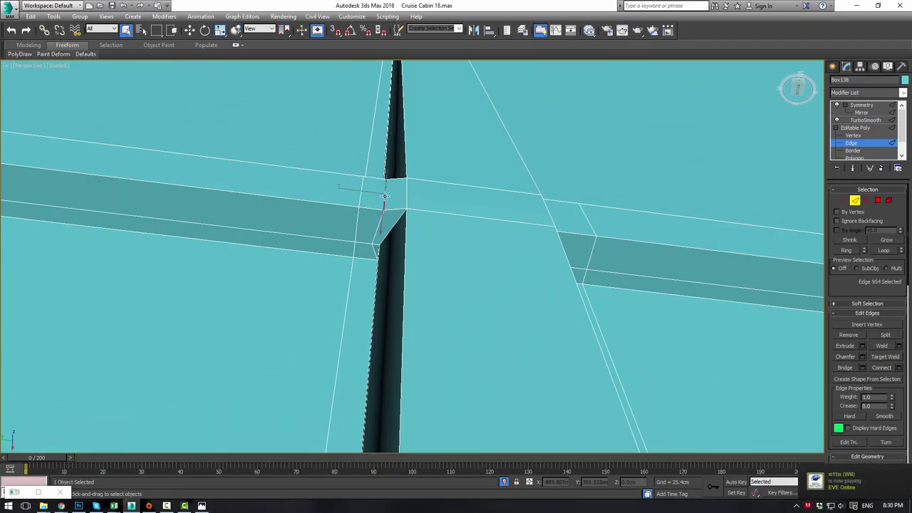
key(w)
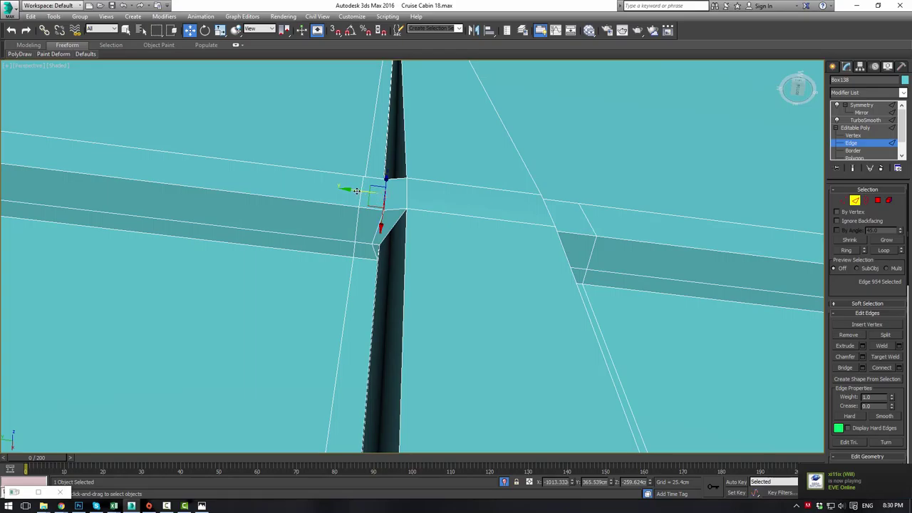
drag(359, 191, 394, 174)
Try to bridge the two small facing polygons in the gap beneath the strip's joint with the vertical groove
alt+middle_drag(394, 174, 429, 186)
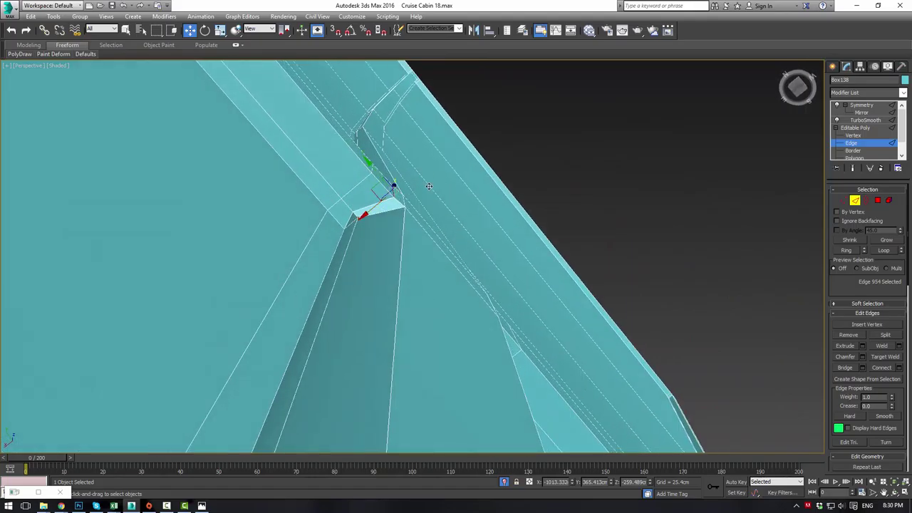
scroll(403, 230, up, 5)
scroll(352, 238, down, 6)
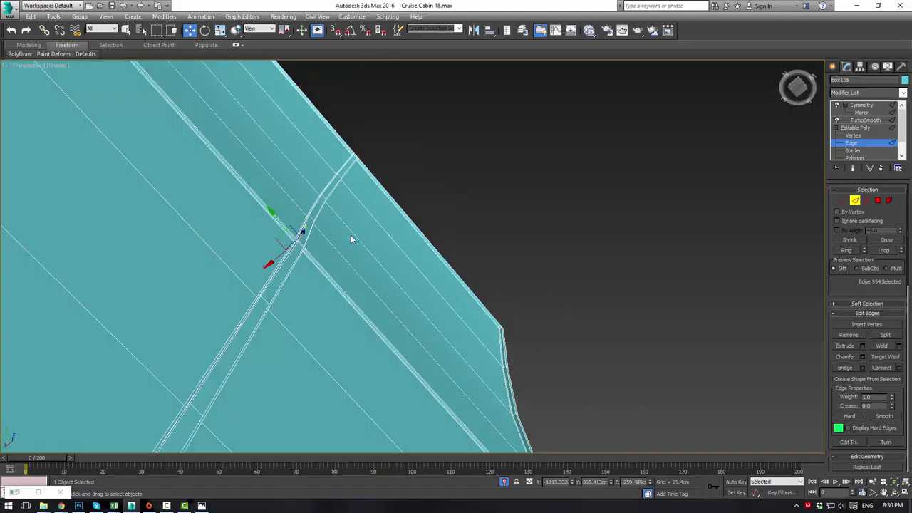
scroll(350, 236, up, 3)
alt+middle_drag(335, 230, 337, 276)
scroll(342, 248, down, 3)
click(878, 201)
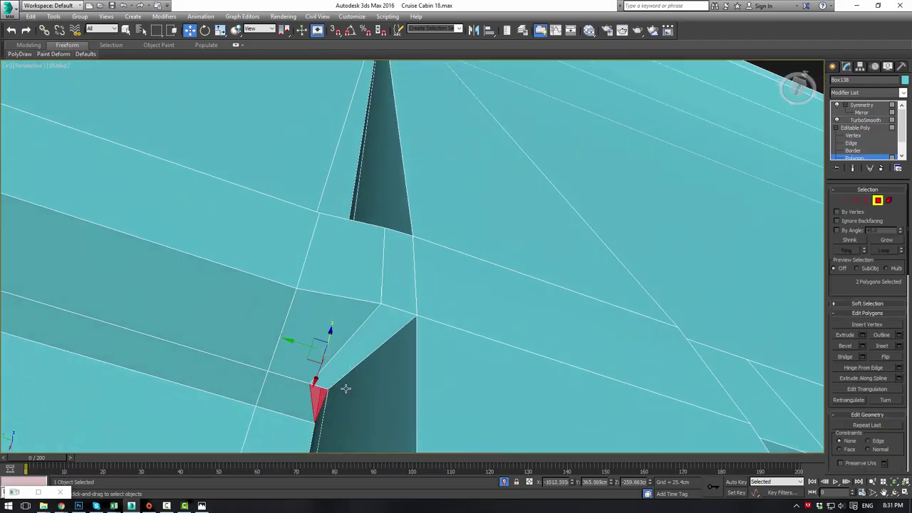
click(844, 356)
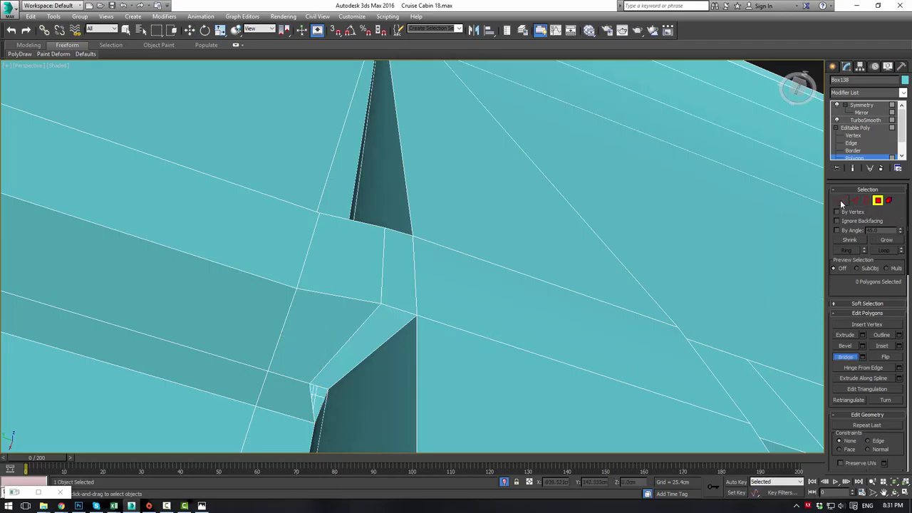
Undo the small bridge and the edge move at the strip joint
click(843, 201)
click(884, 346)
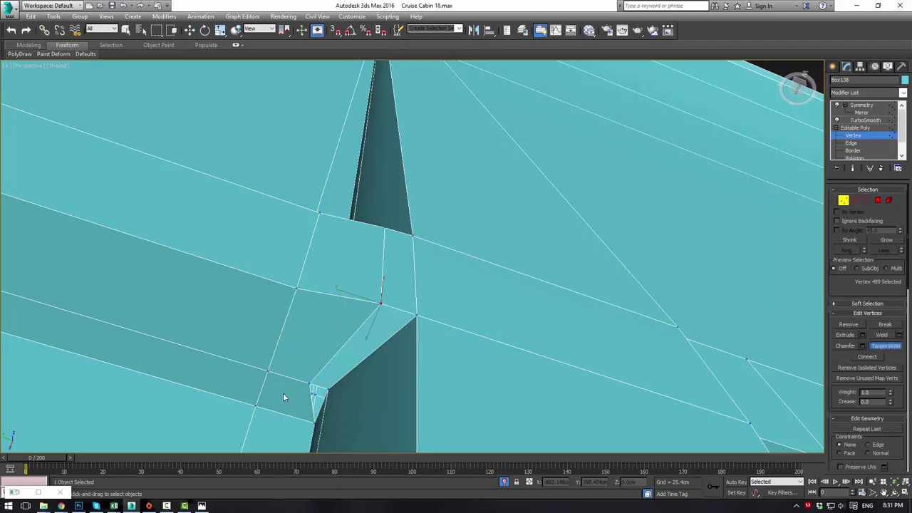
right_click(335, 392)
key(ctrl+x)
key(ctrl+z)
key(ctrl+z)
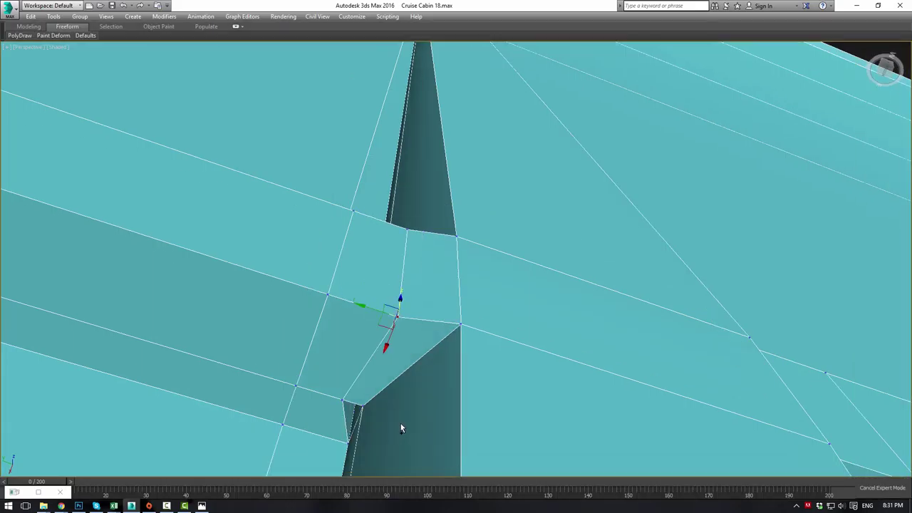
Show the smoothed, mirrored mesh and examine the strip joint, briefly switching see-through display on and off
key(ctrl+q)
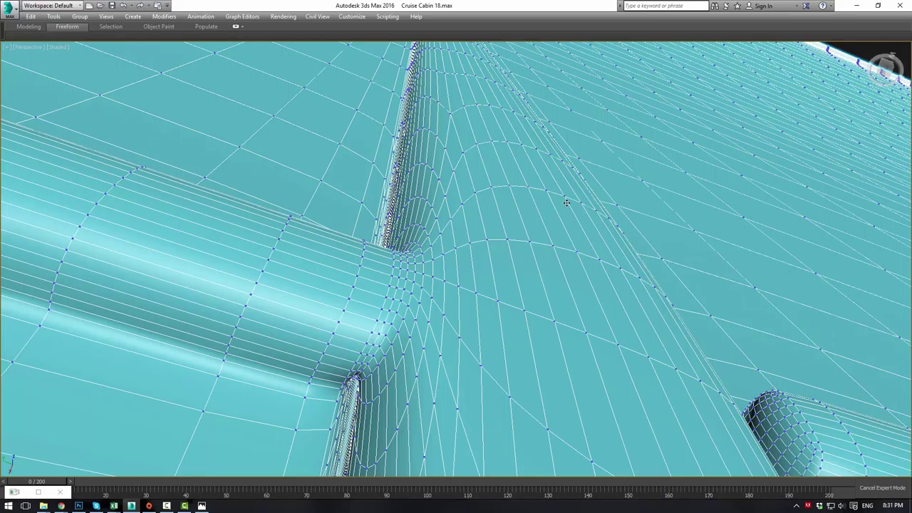
key(alt+x)
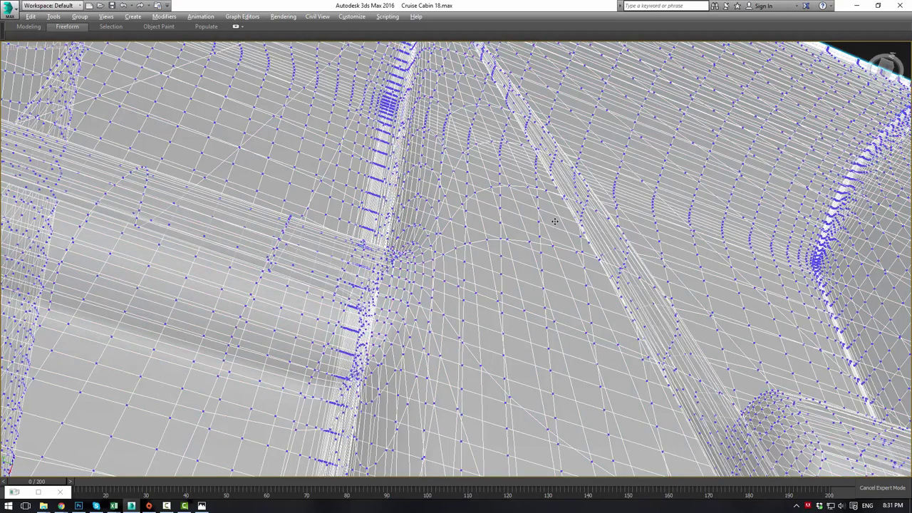
key(alt+x)
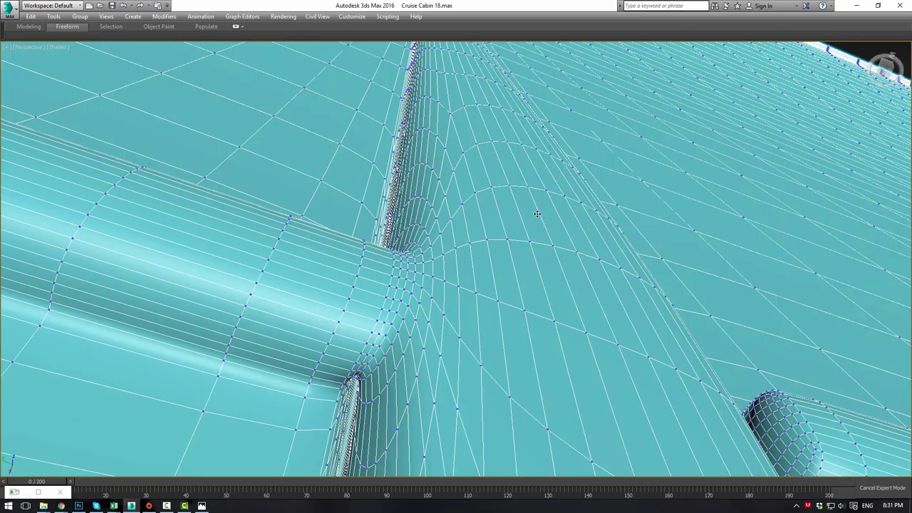
scroll(537, 214, down, 12)
scroll(518, 204, up, 3)
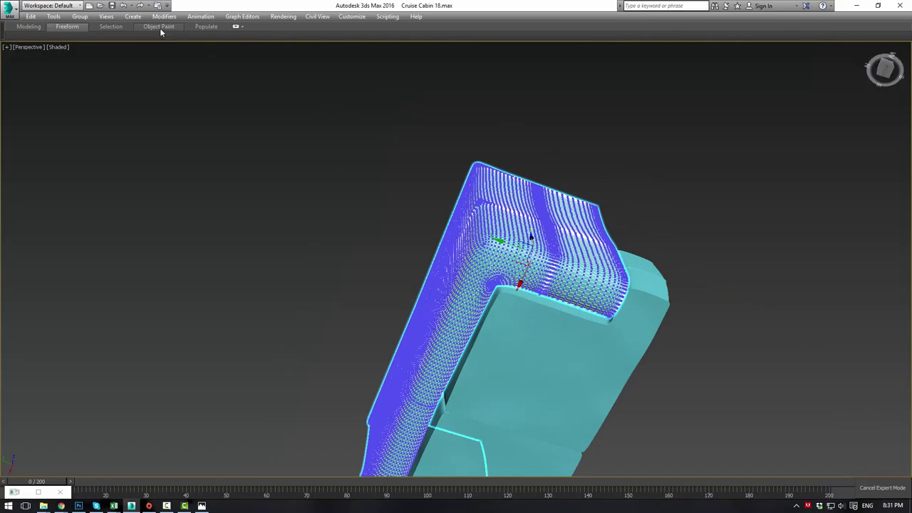
Deselect the backrest mesh and leave Expert Mode
click(106, 15)
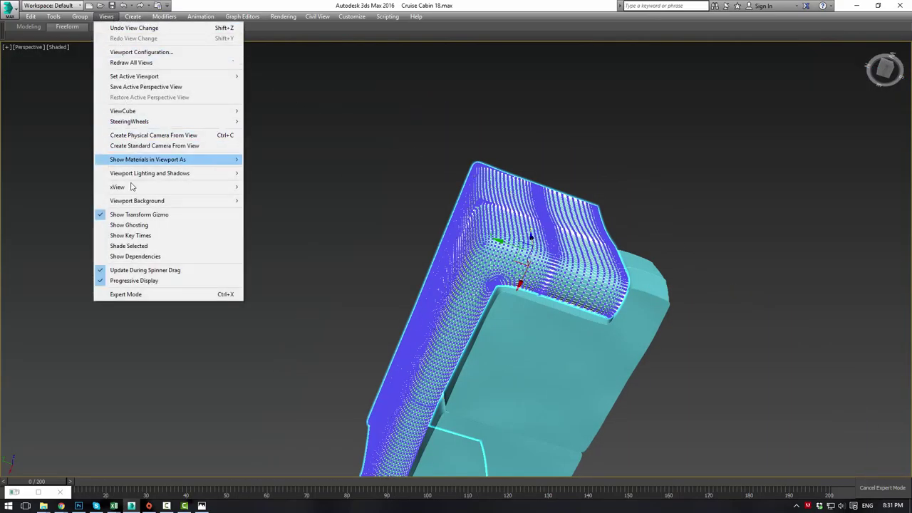
click(308, 204)
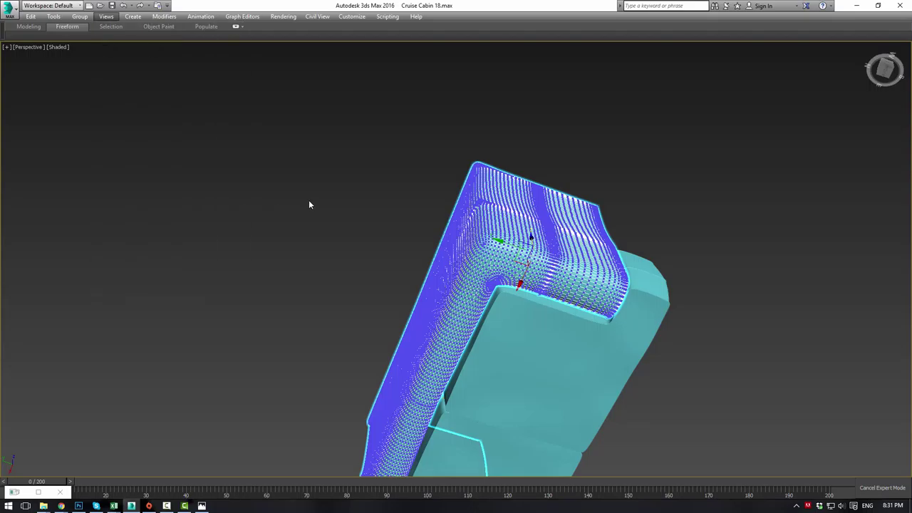
click(313, 206)
key(ctrl+x)
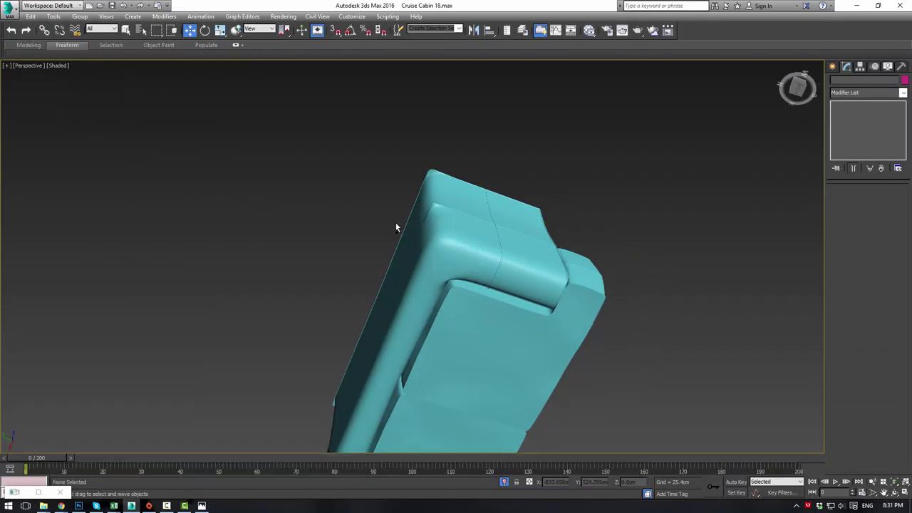
click(405, 230)
Examine the smoothed joint between the strip and the vertical groove, and reopen the backrest mesh for vertex editing
mouse_move(449, 224)
alt+middle_down()
mouse_move(403, 295)
mouse_move(416, 314)
mouse_move(441, 297)
mouse_move(419, 364)
mouse_move(490, 250)
alt+middle_up()
key(z)
scroll(417, 314, up, 6)
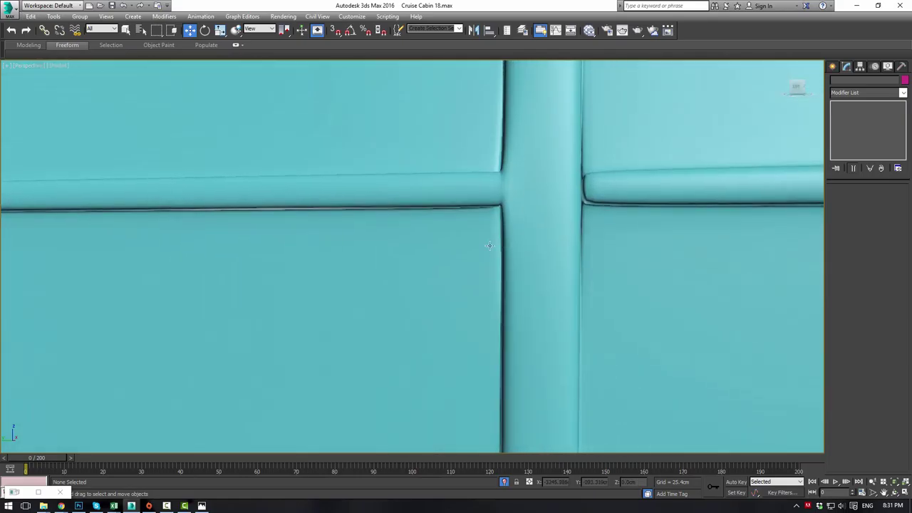
click(511, 219)
click(853, 135)
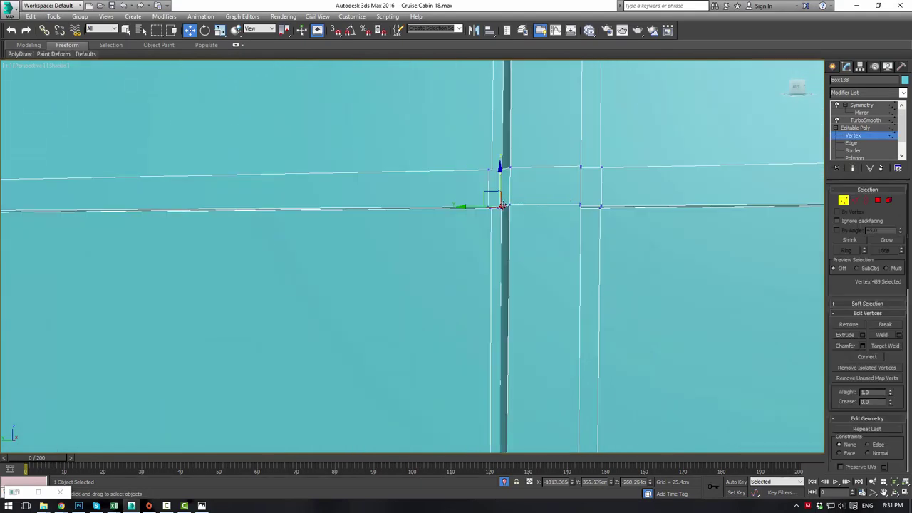
alt+middle_drag(502, 207, 539, 225)
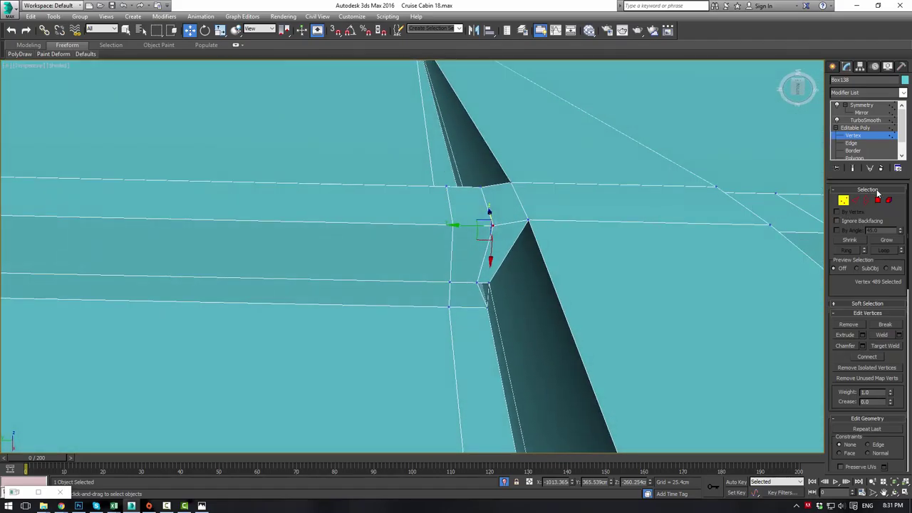
Delete the two bridging polygons across the vertical groove and the small polygon in the gap at the strip's base
click(877, 202)
click(516, 243)
click(505, 240)
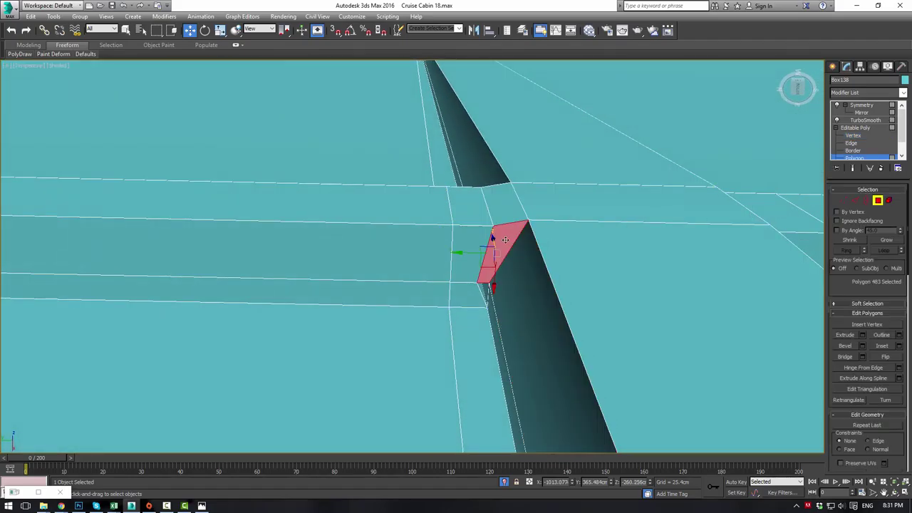
key(Delete)
key(F2)
key(Delete)
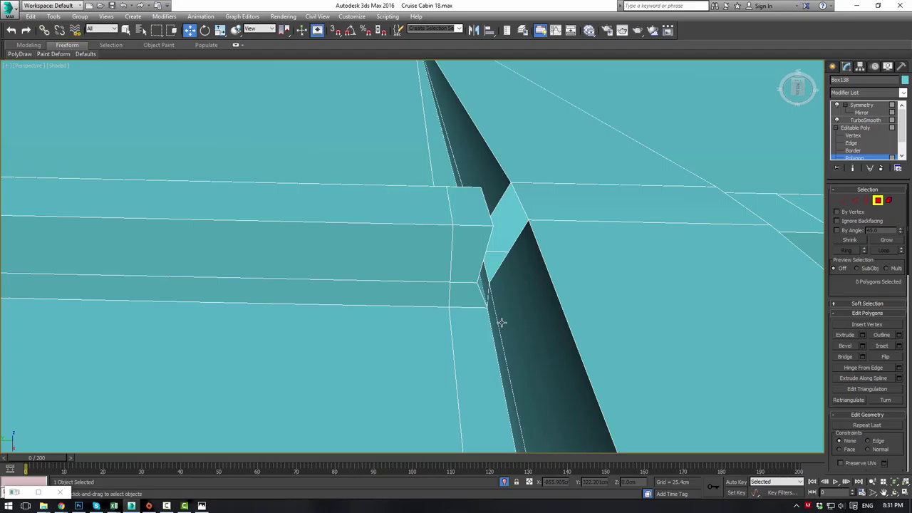
click(481, 282)
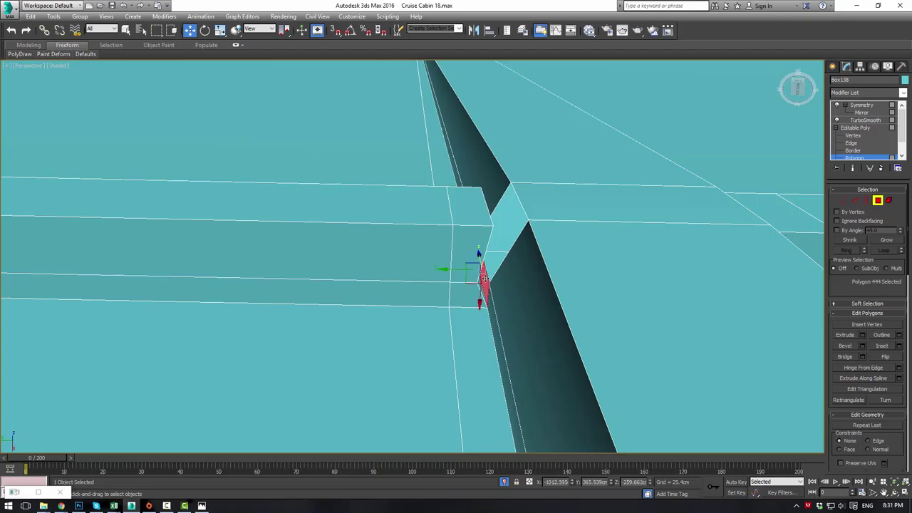
key(Delete)
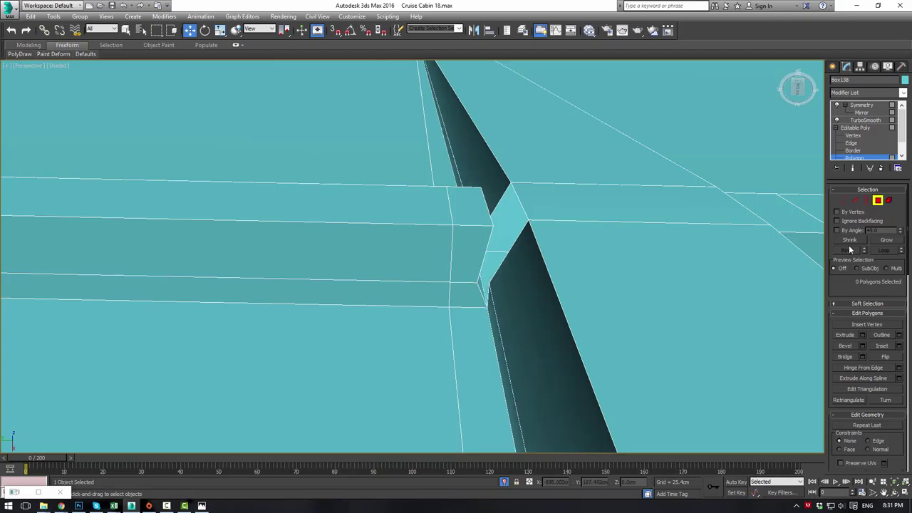
click(844, 203)
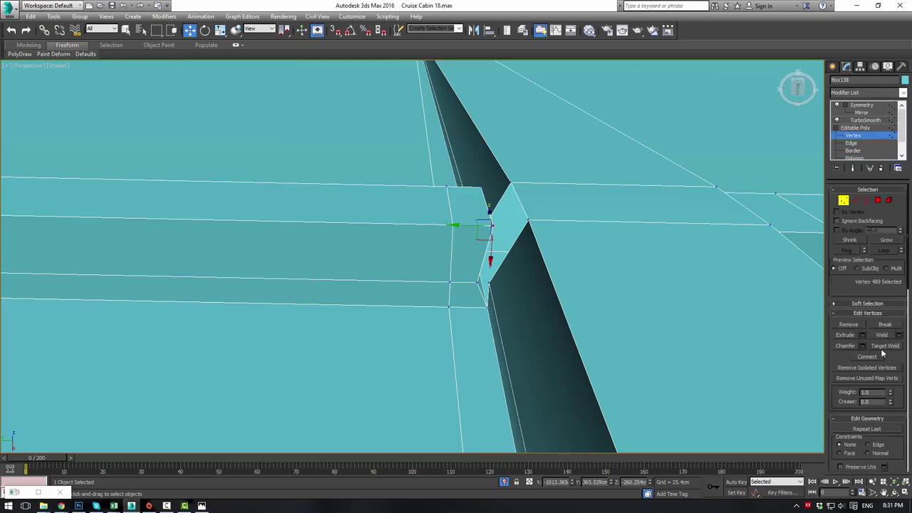
click(885, 346)
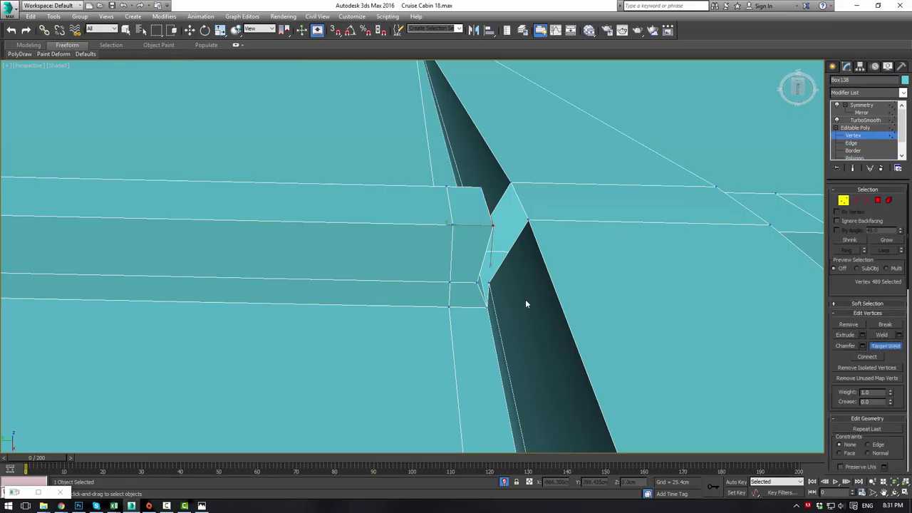
right_click(489, 286)
alt+middle_drag(513, 285, 454, 291)
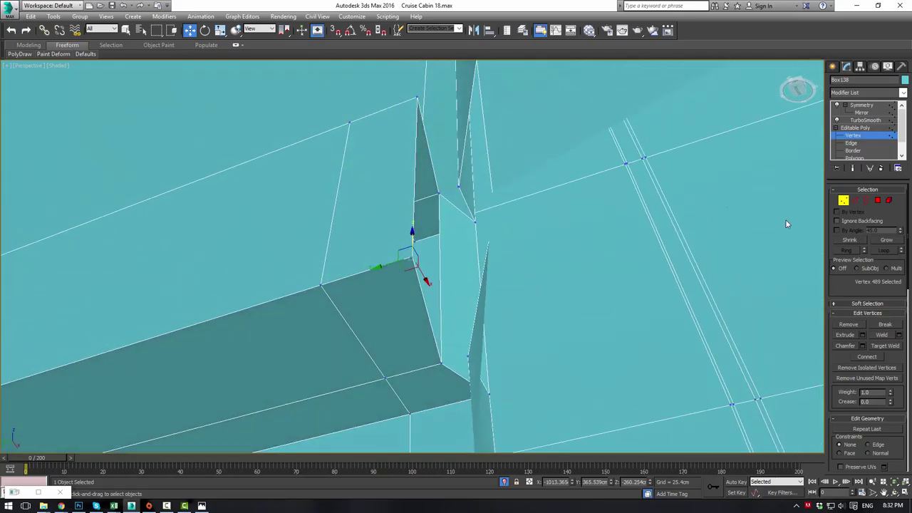
Delete the leftover polygon inside the gap between the strip's end and the vertical groove
click(878, 202)
click(454, 236)
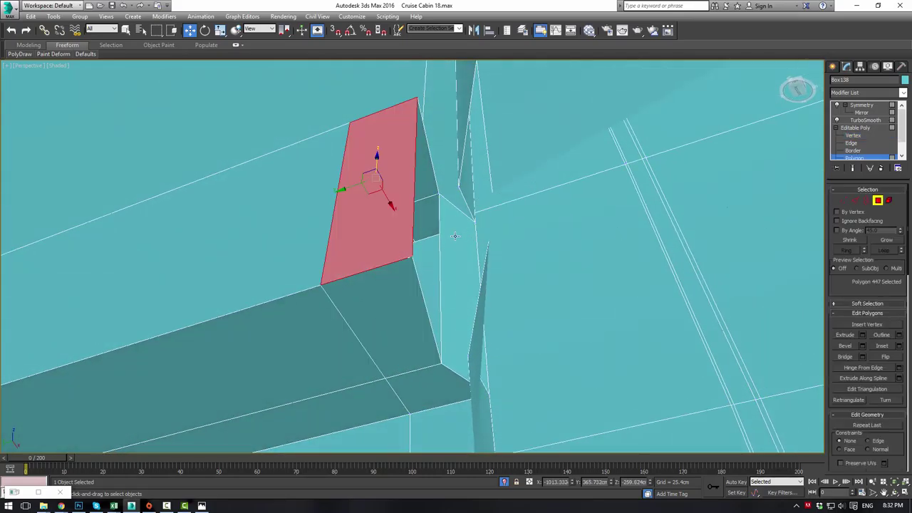
alt+middle_drag(455, 238, 468, 220)
scroll(470, 241, down, 5)
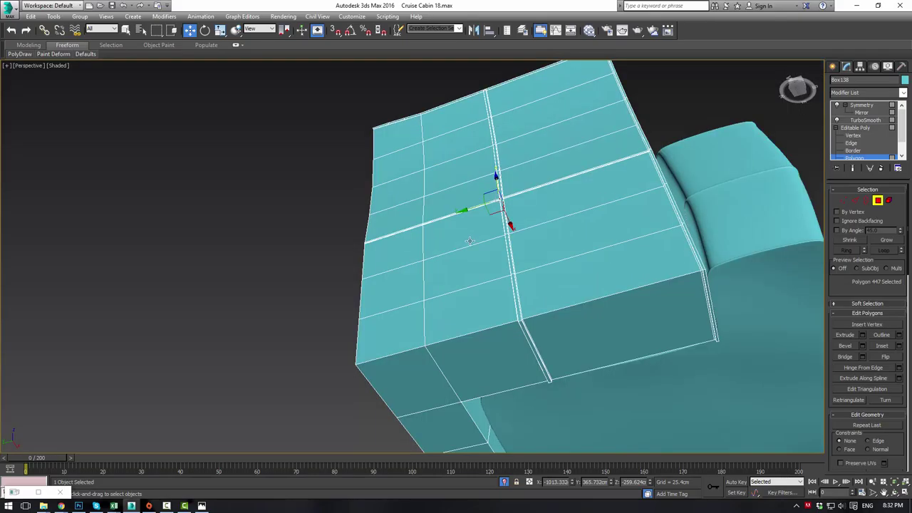
key(z)
scroll(483, 250, down, 5)
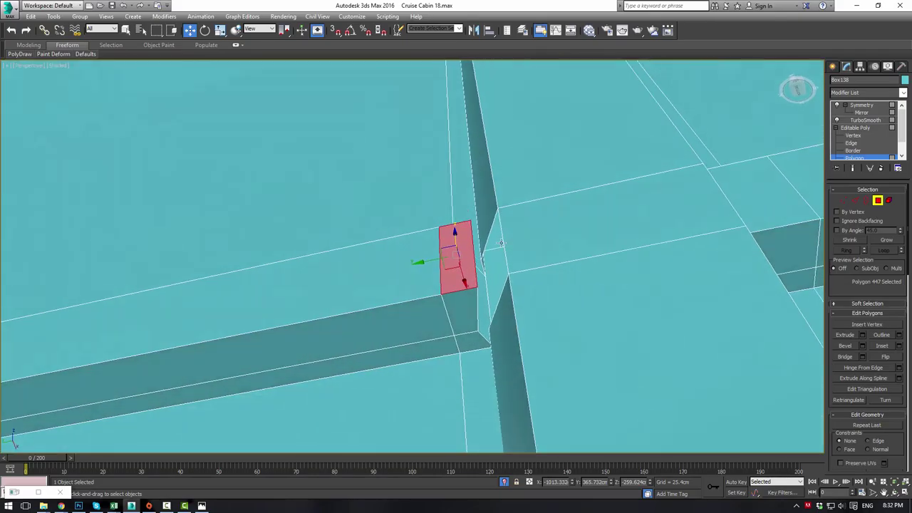
alt+middle_drag(483, 251, 477, 313)
click(478, 315)
key(Delete)
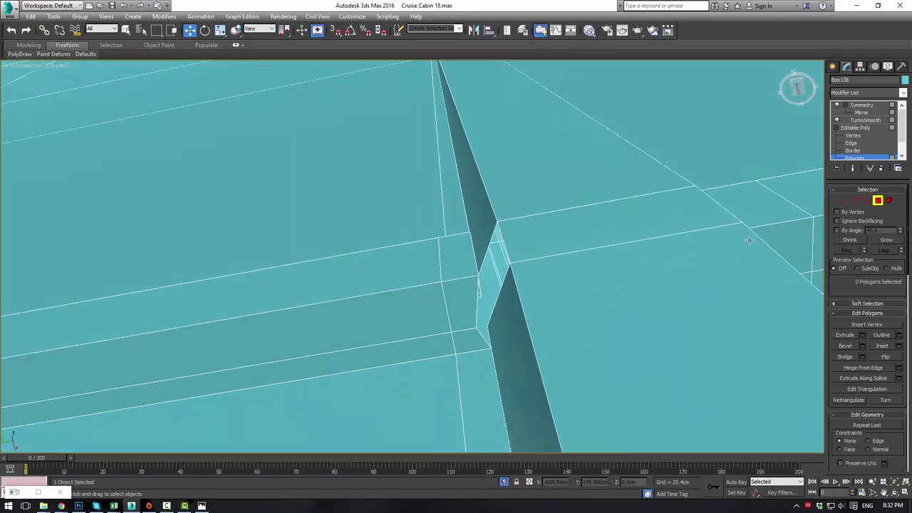
Target-weld the strip's end vertices to the facing vertices across the groove, and its base vertex to the adjacent groove vertex
click(843, 200)
click(885, 345)
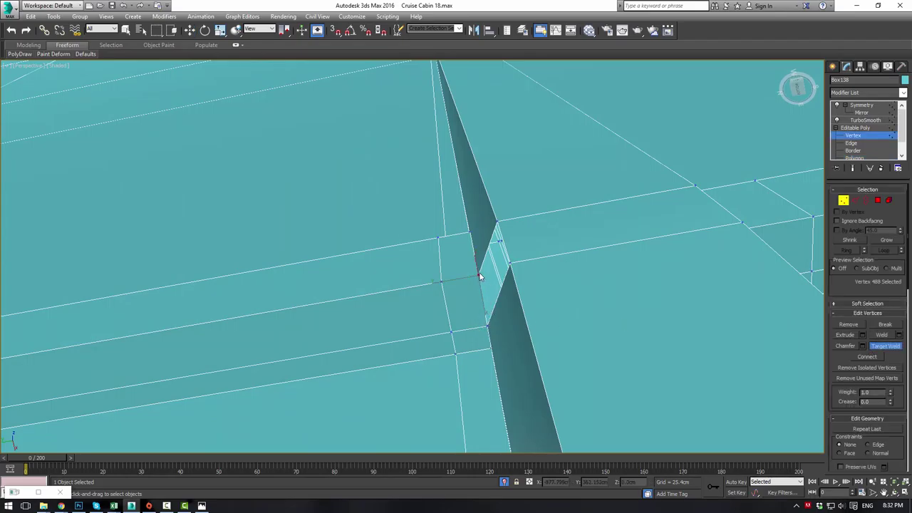
click(510, 264)
click(497, 222)
alt+middle_drag(497, 204, 501, 309)
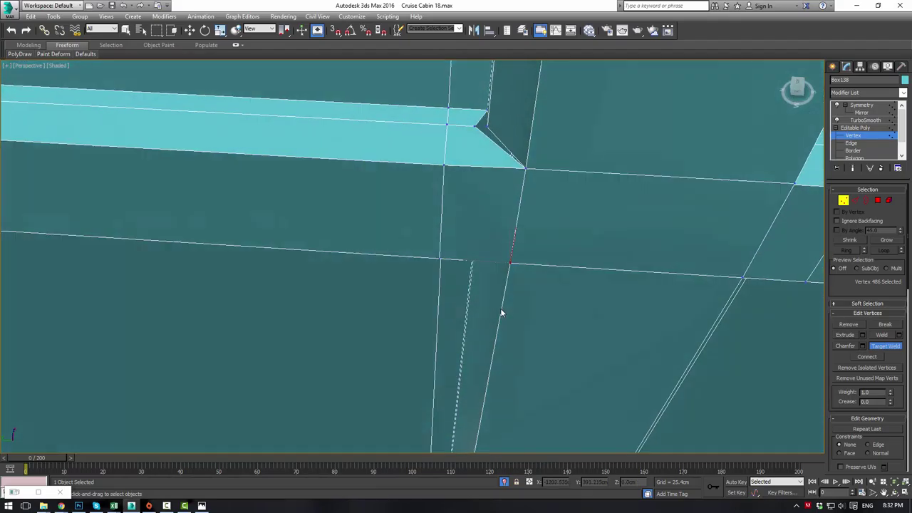
click(484, 126)
Examine the welded joint from below and frame the corner vertex where the strip meets the opposite vertical groove
scroll(645, 174, up, 5)
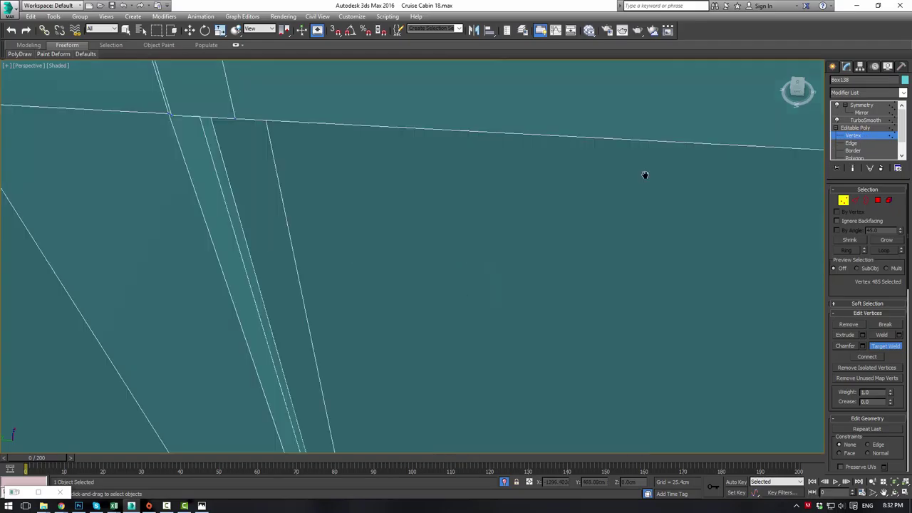
key(z)
alt+middle_drag(644, 176, 492, 243)
key(w)
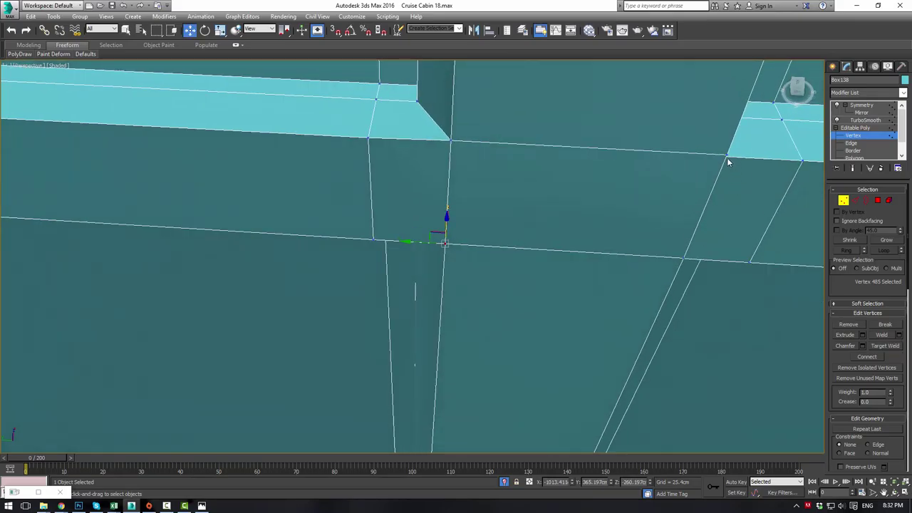
key(z)
alt+middle_drag(605, 166, 763, 217)
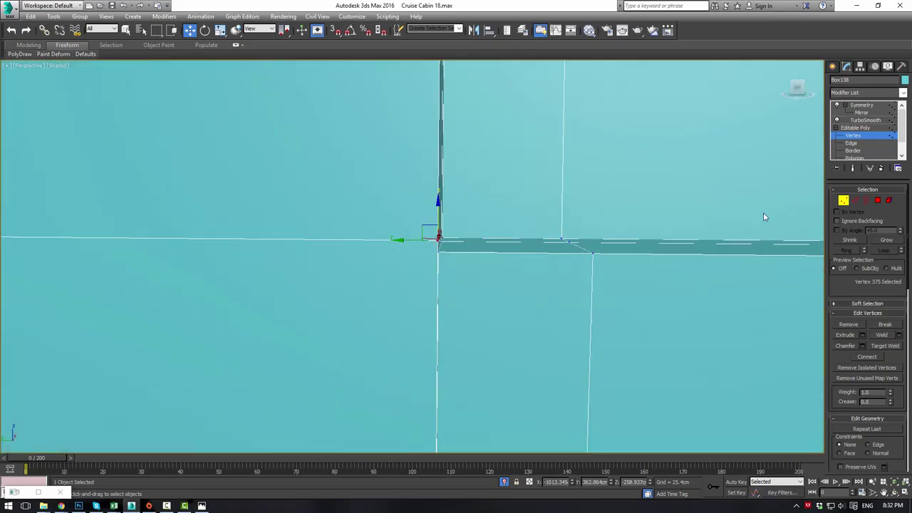
Pull the edges along the vertical groove below the strip apart by about 0.18 cm each way, and offset the inner groove edge
click(857, 202)
shift+drag(410, 386, 366, 375)
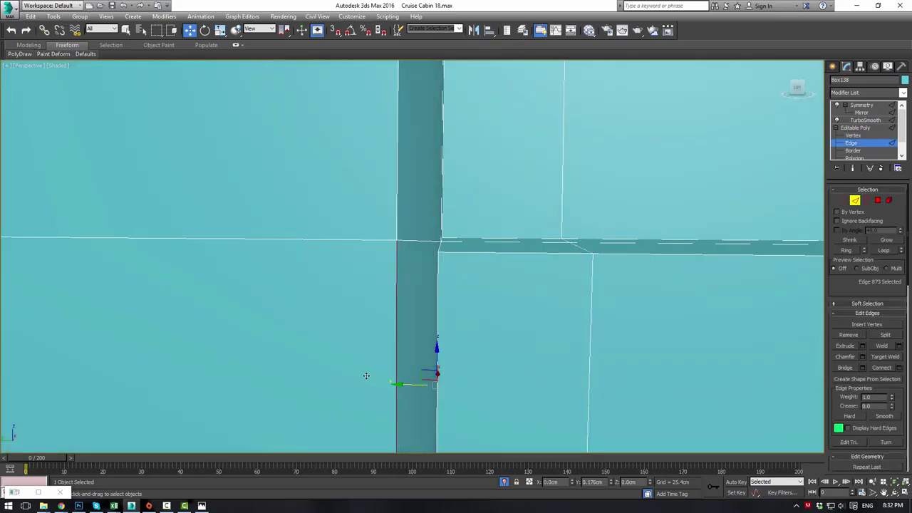
click(437, 315)
shift+drag(410, 391, 444, 392)
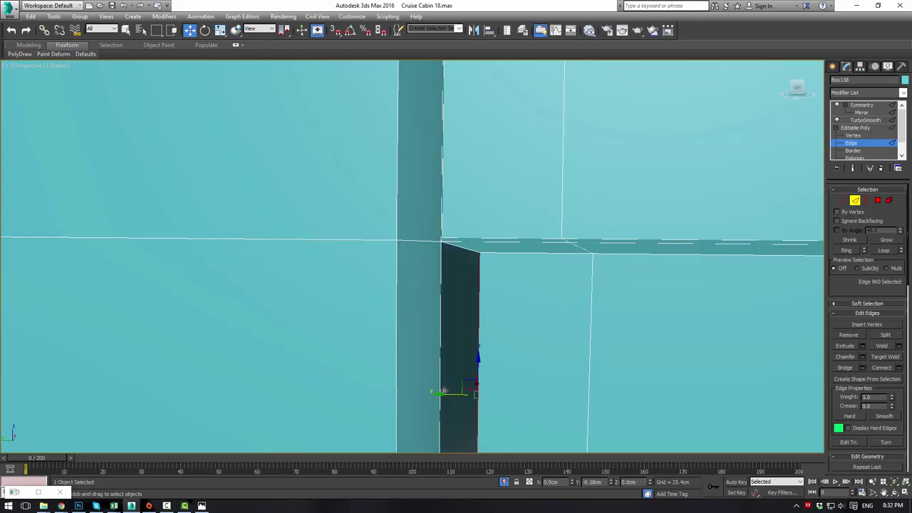
click(441, 338)
drag(424, 359, 397, 361)
click(441, 325)
Delete the narrow polygons that fill the vertical groove directly below the horizontal strip
click(877, 201)
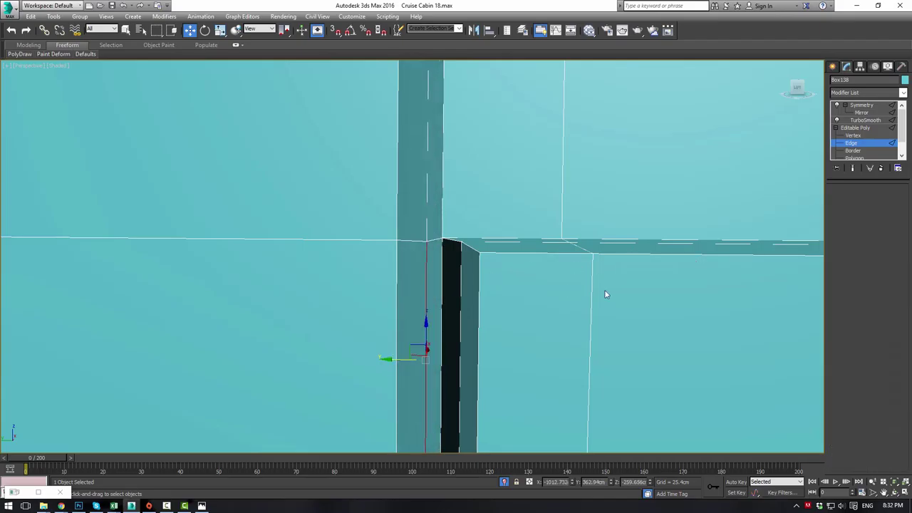
click(465, 314)
key(Delete)
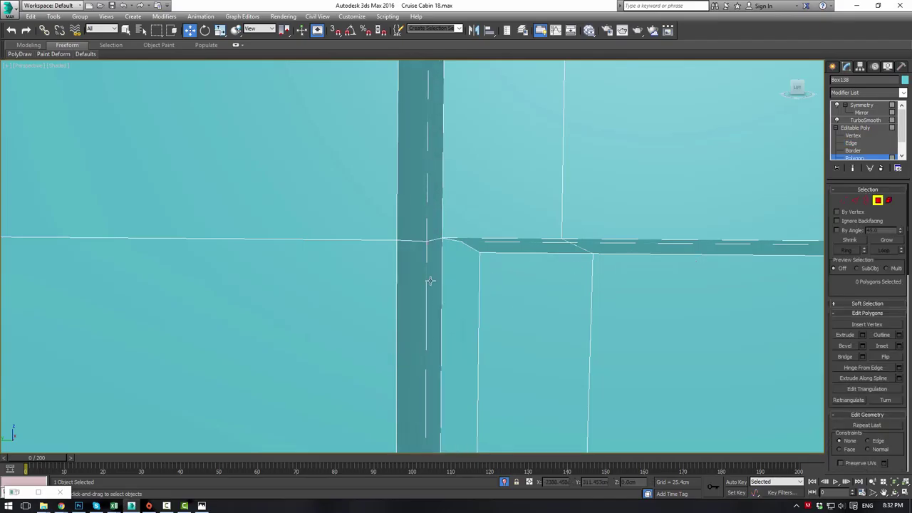
click(413, 287)
key(Delete)
Target-weld the loose vertex beneath the strip's corner to the vertical groove's middle vertex
click(843, 201)
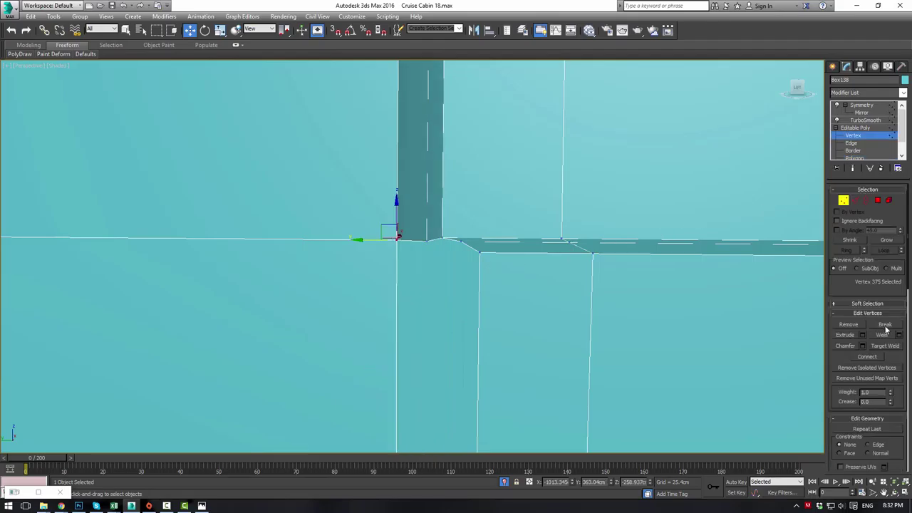
middle_drag(461, 306, 463, 296)
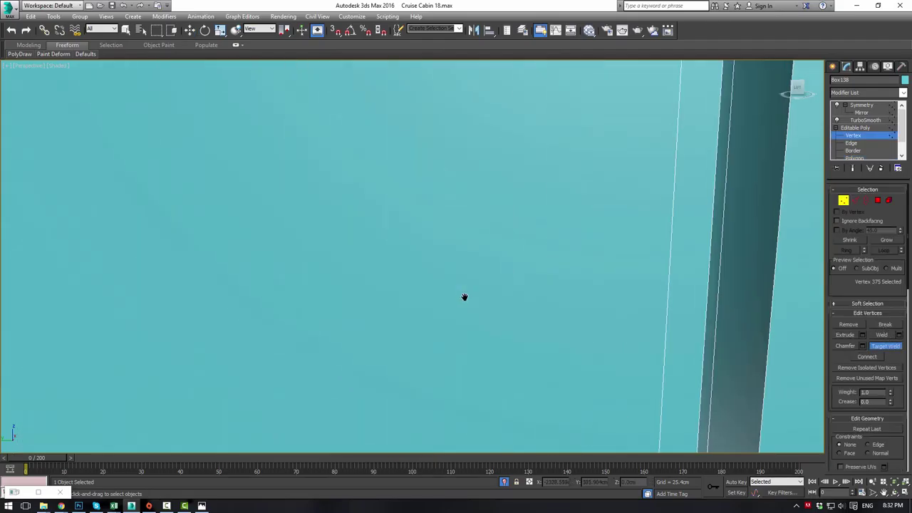
scroll(460, 302, down, 3)
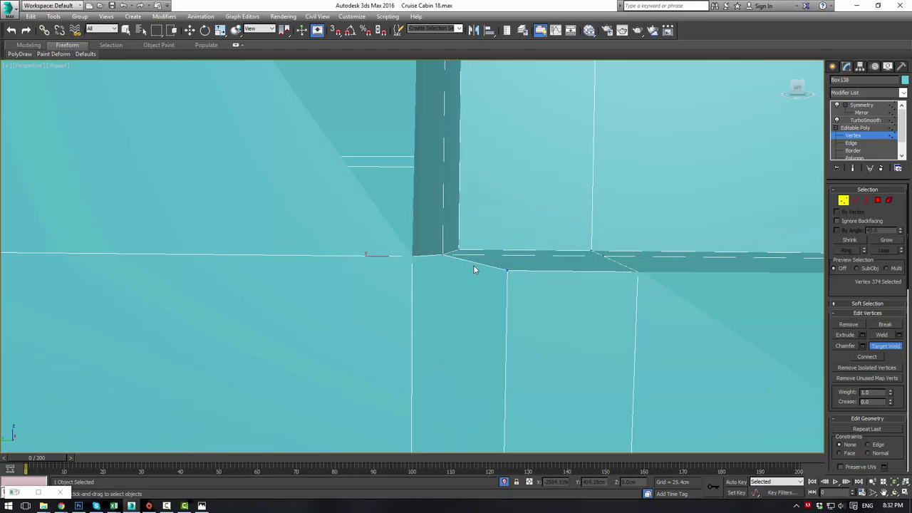
key(1)
key(r)
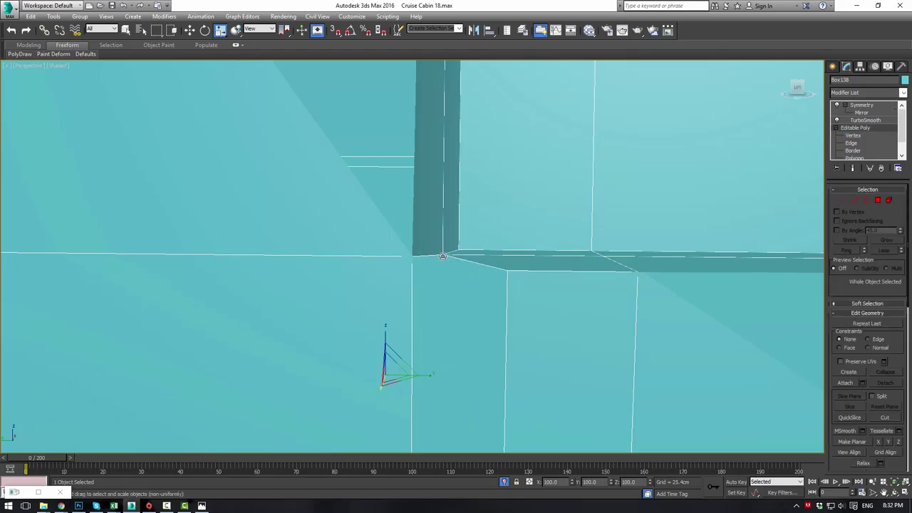
key(1)
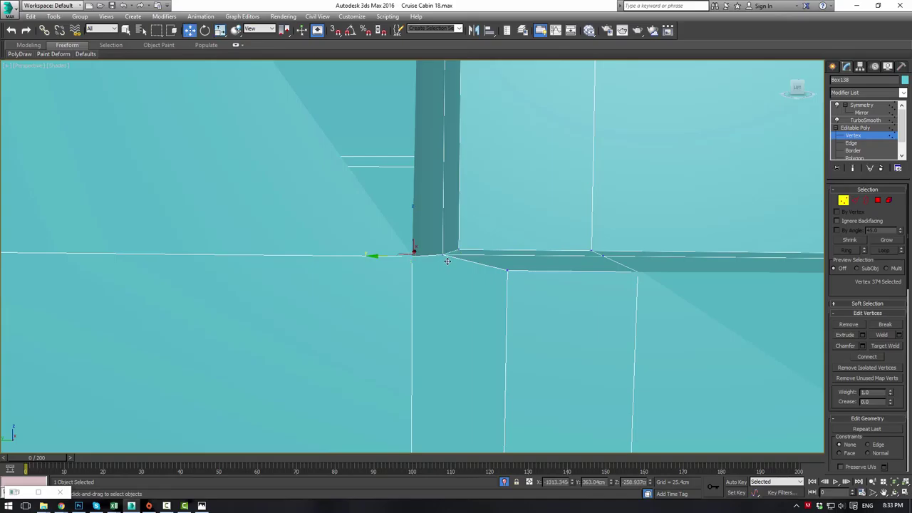
Move the groove's middle vertex about 0.064 cm along Y to line up with the strip's corner
drag(384, 256, 387, 256)
key(ctrl+z)
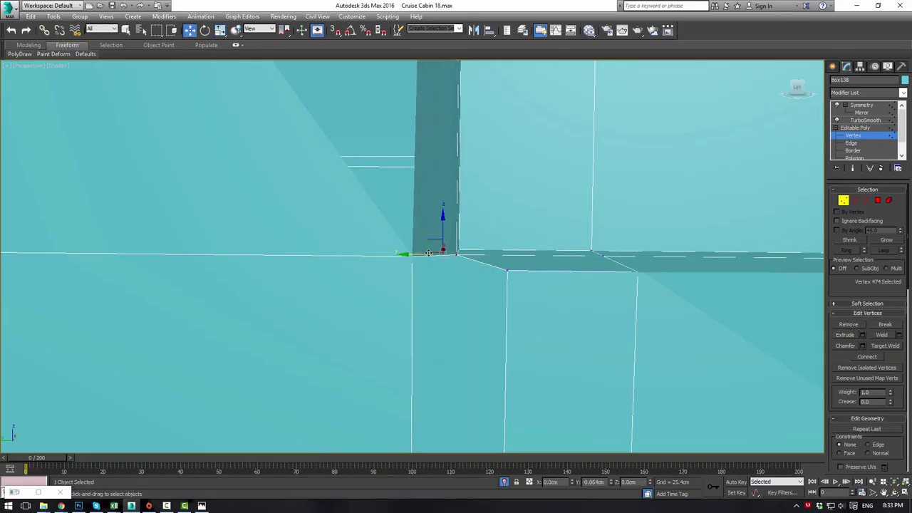
key(1)
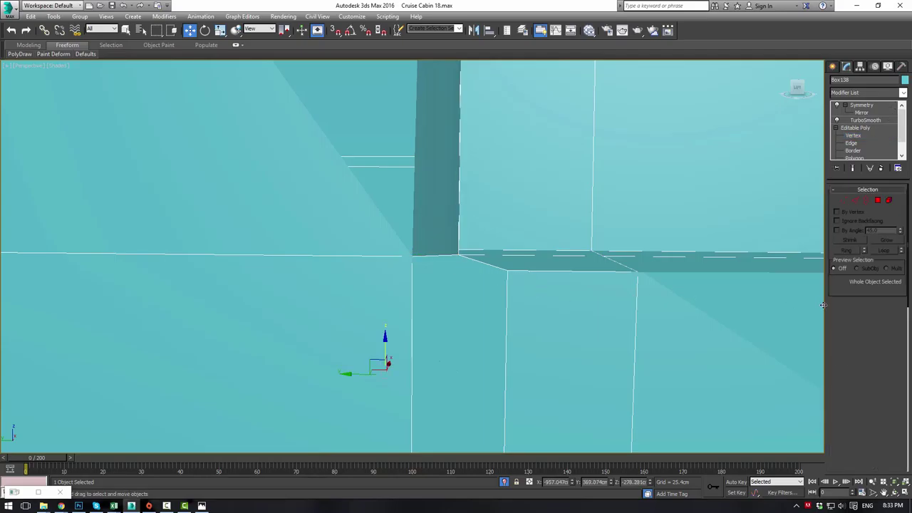
click(843, 200)
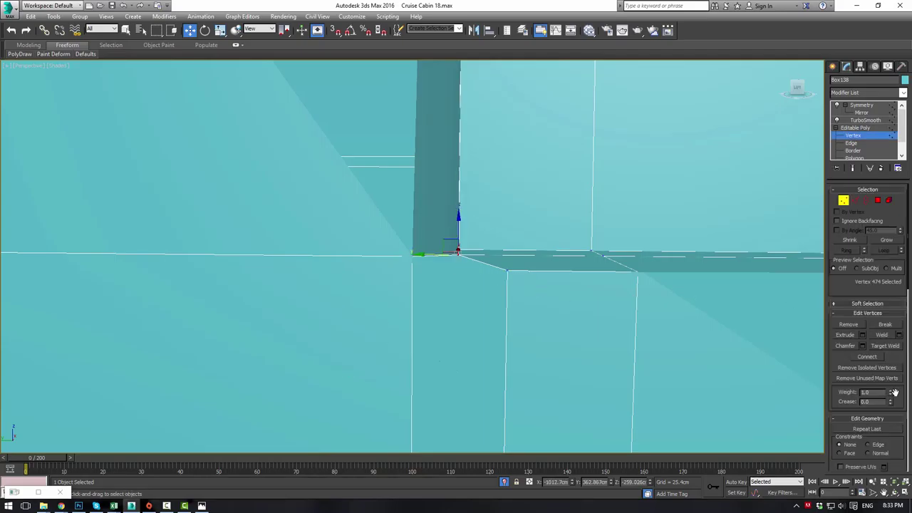
Target-weld the strip's lower corner vertex to the corner vertex on the opposite side of the groove
click(884, 345)
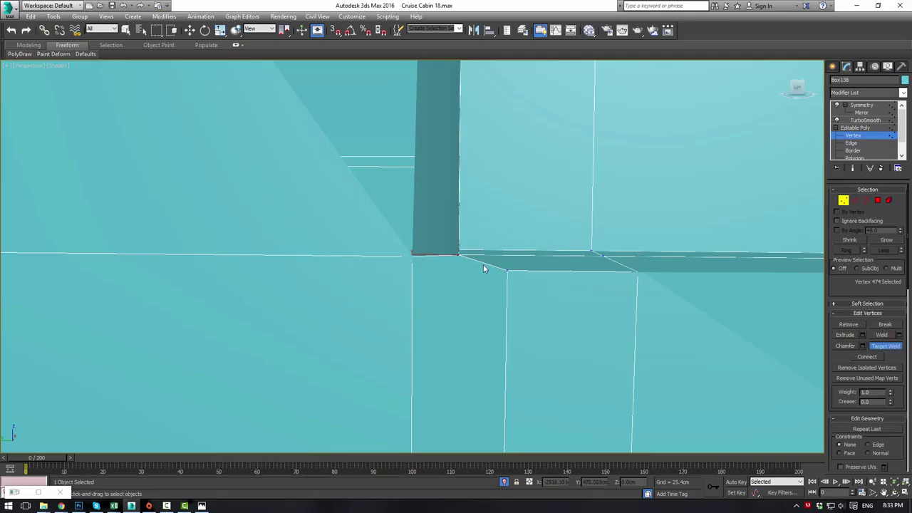
click(412, 255)
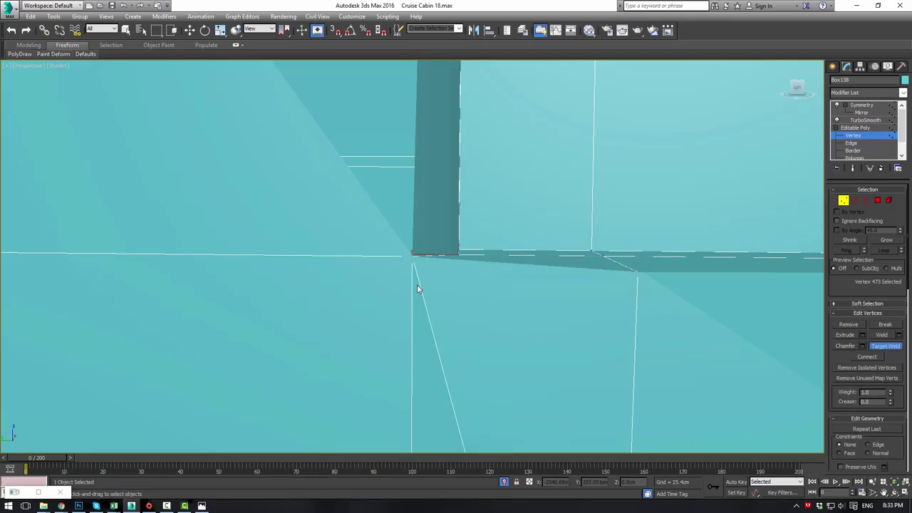
Try to shift the corner vertex on the groove's far side about 0.164 cm along Y
key(1)
click(412, 257)
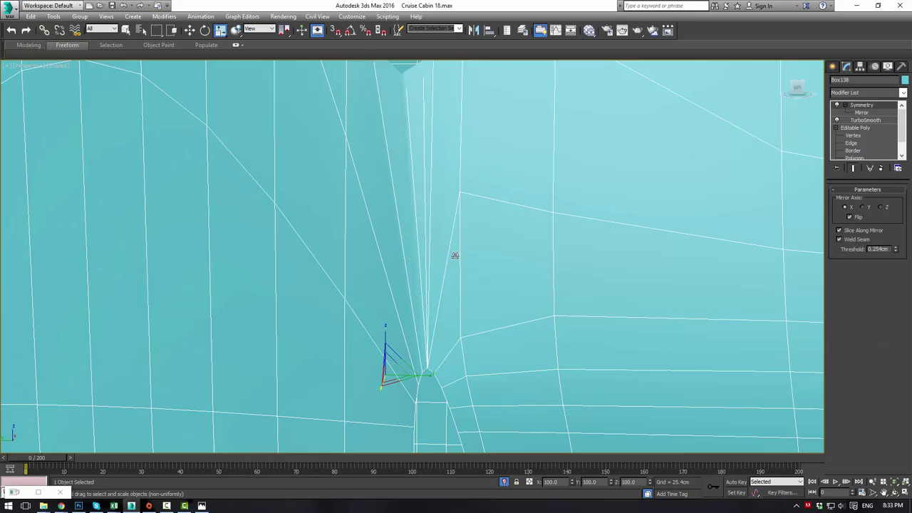
click(867, 128)
click(861, 134)
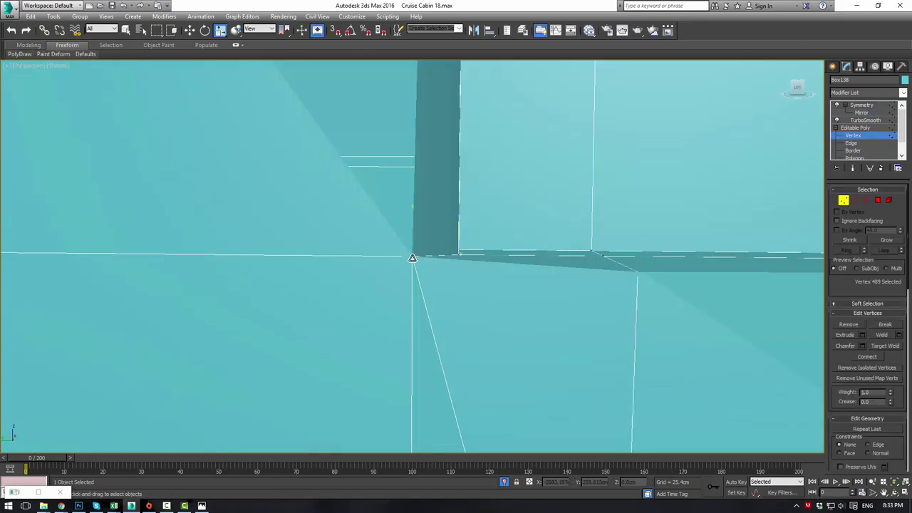
drag(388, 256, 432, 256)
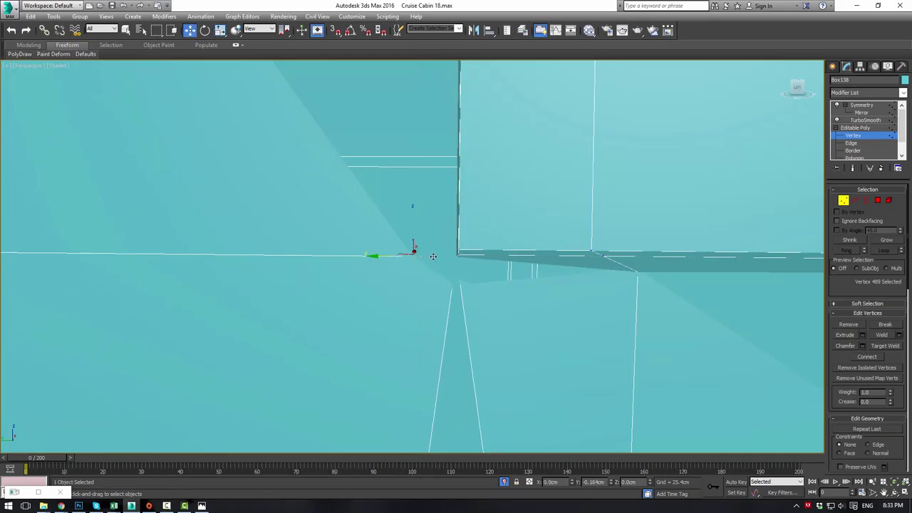
key(ctrl+z)
View the joint from below and target-weld the remaining inner groove vertex to the facing lower corner vertex
scroll(473, 256, down, 4)
alt+middle_drag(468, 287, 511, 237)
click(881, 346)
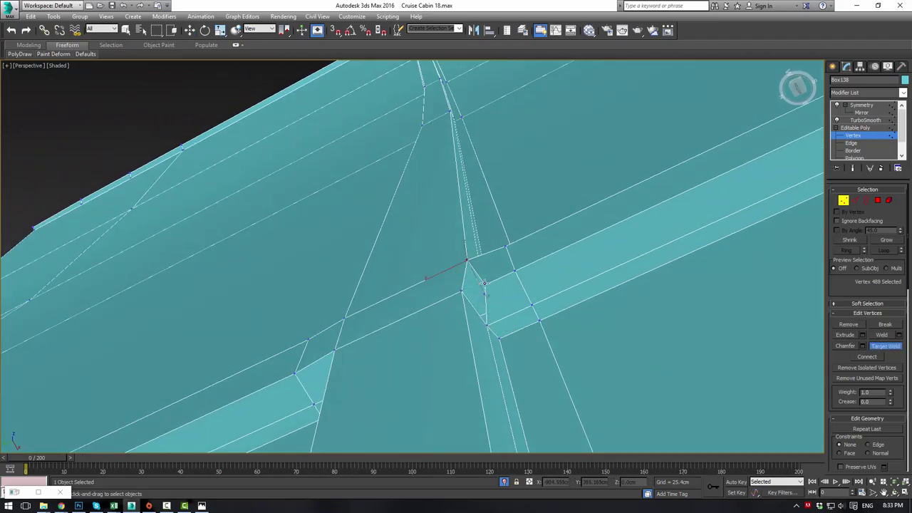
click(461, 291)
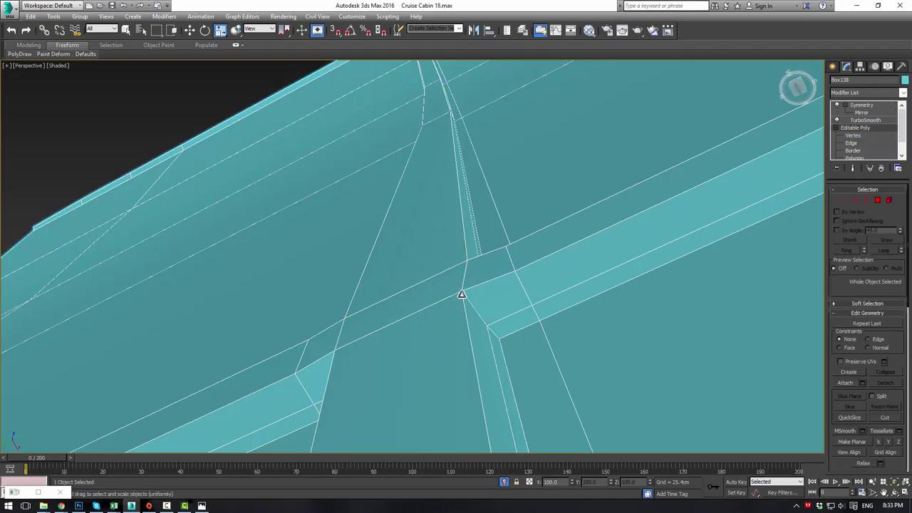
Move the welded lower corner vertex and the neighbouring groove vertex along Y to straighten the joint
right_click(461, 292)
key(w)
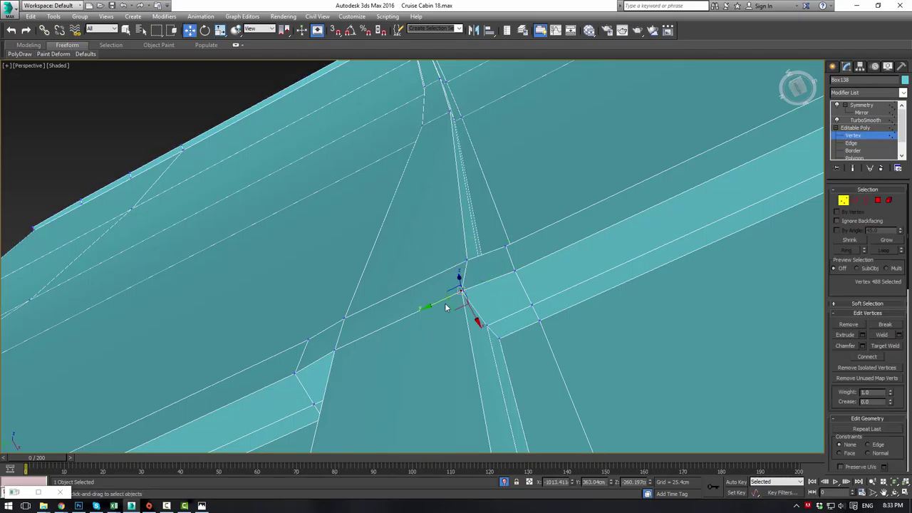
drag(441, 304, 447, 301)
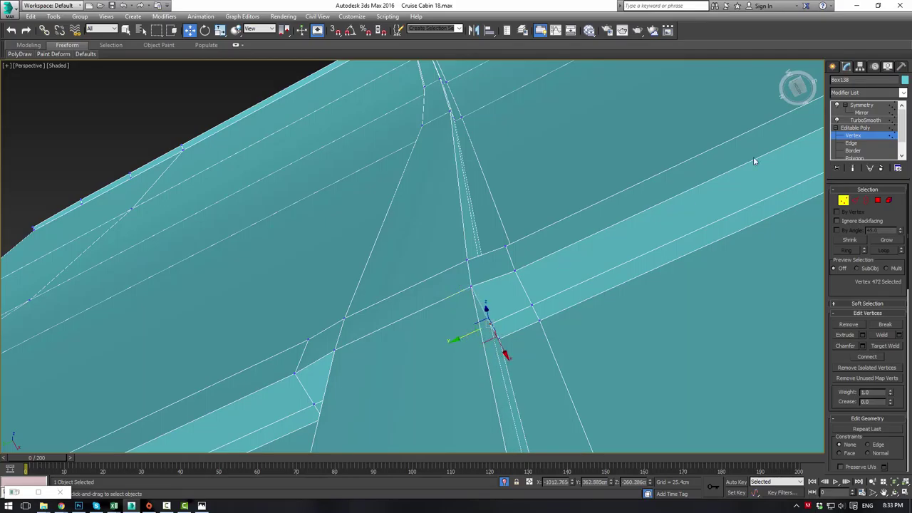
click(851, 127)
Examine the smoothed, mirrored armrest where the horizontal strip crosses the vertical groove
click(863, 113)
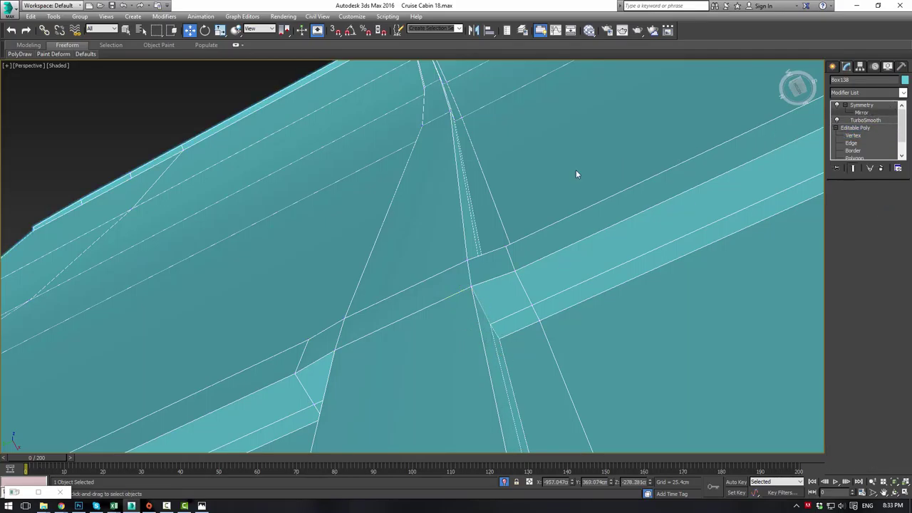
scroll(578, 180, down, 8)
alt+middle_drag(607, 164, 624, 206)
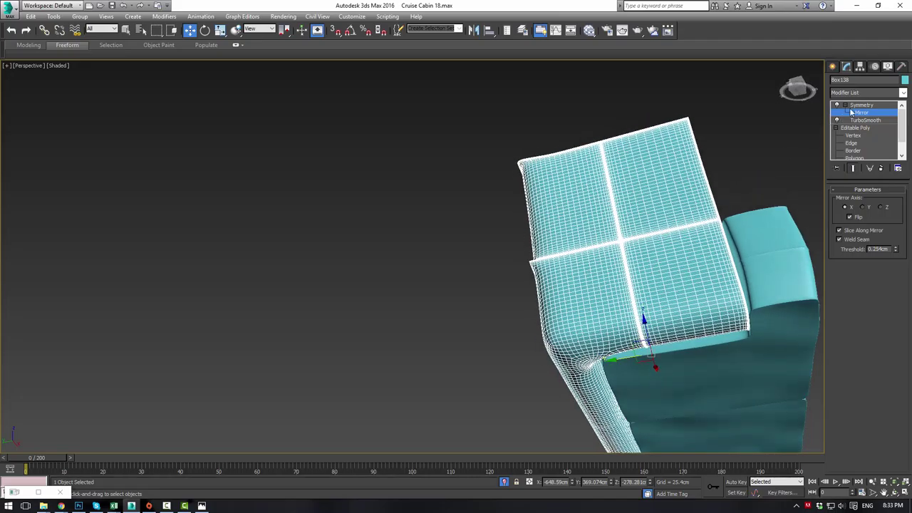
click(783, 109)
alt+middle_drag(677, 317, 680, 276)
scroll(627, 328, up, 3)
middle_drag(582, 322, 617, 197)
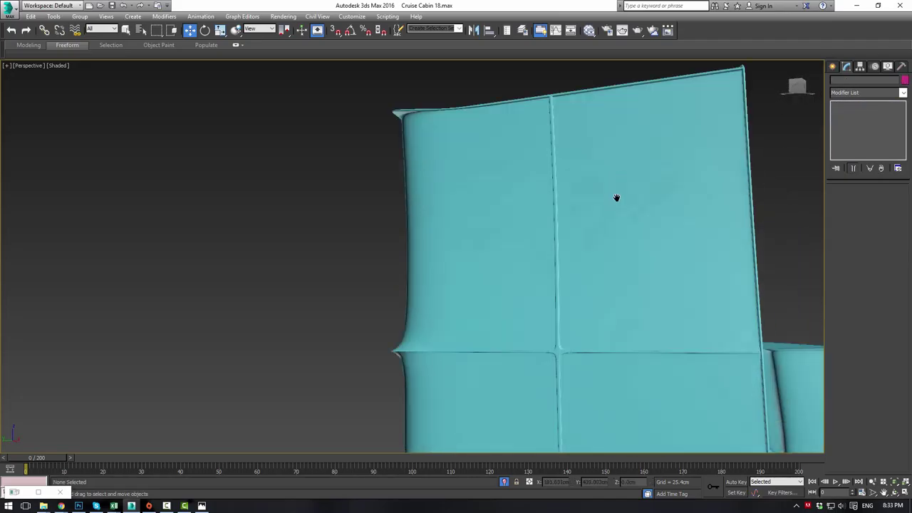
scroll(585, 218, up, 4)
scroll(584, 217, down, 10)
Connect the ring of horizontal edges across the armrest's wider panel with a support loop beside the vertical groove
click(580, 219)
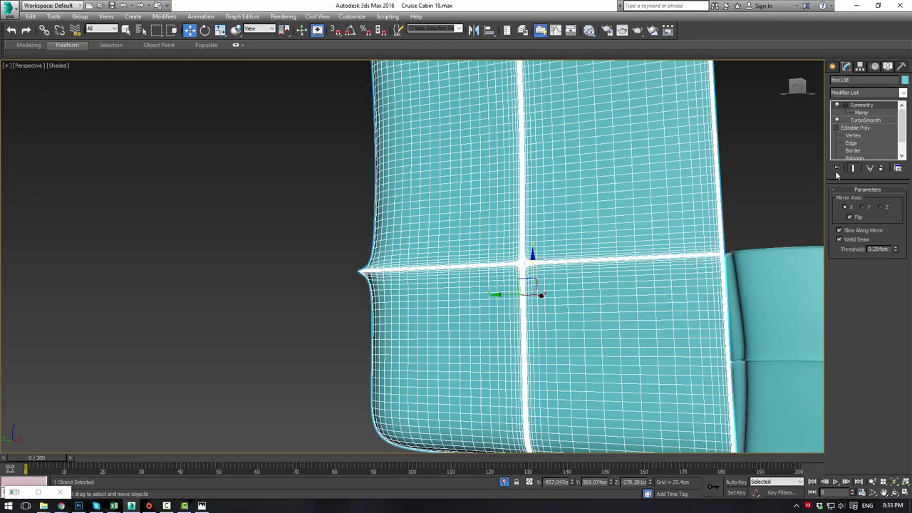
click(855, 129)
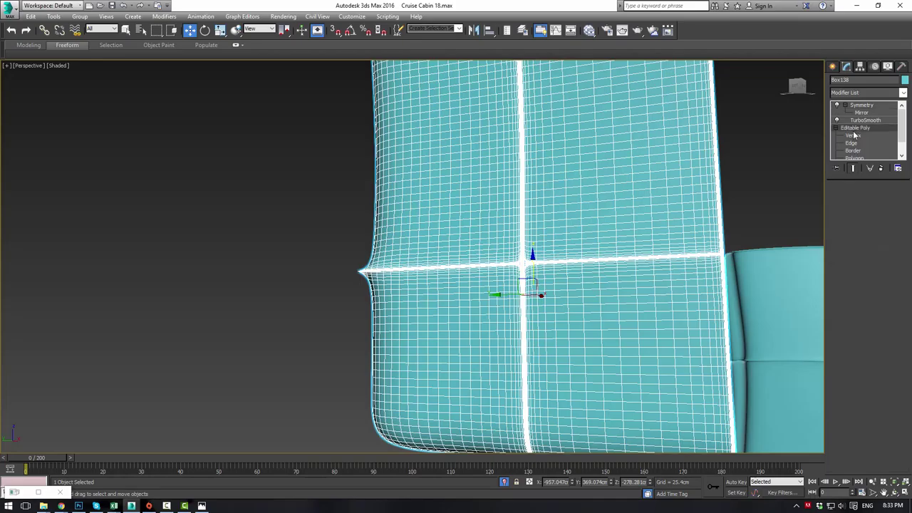
click(855, 202)
scroll(608, 209, down, 10)
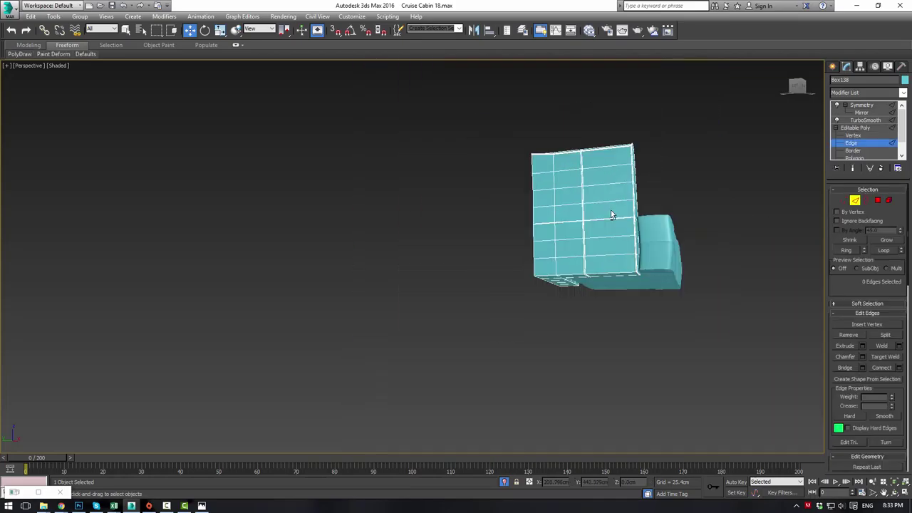
drag(624, 318, 617, 322)
scroll(614, 324, up, 10)
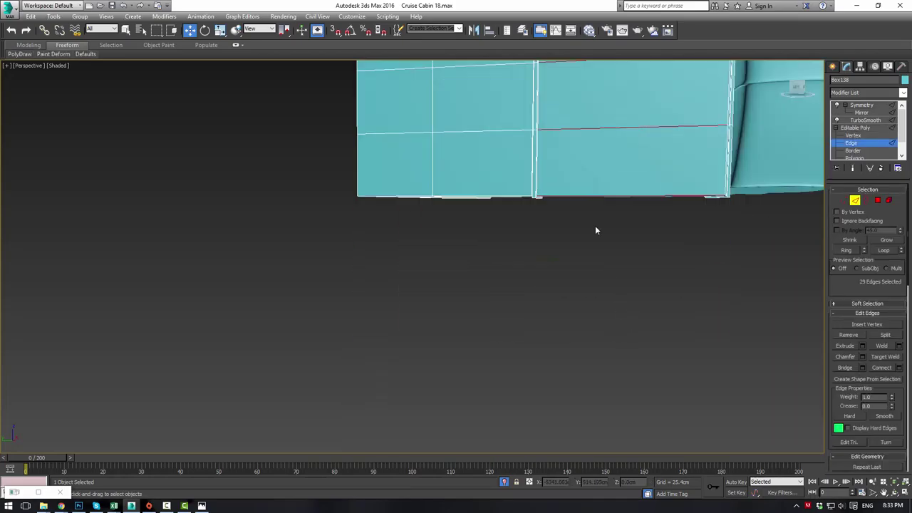
middle_drag(595, 228, 576, 290)
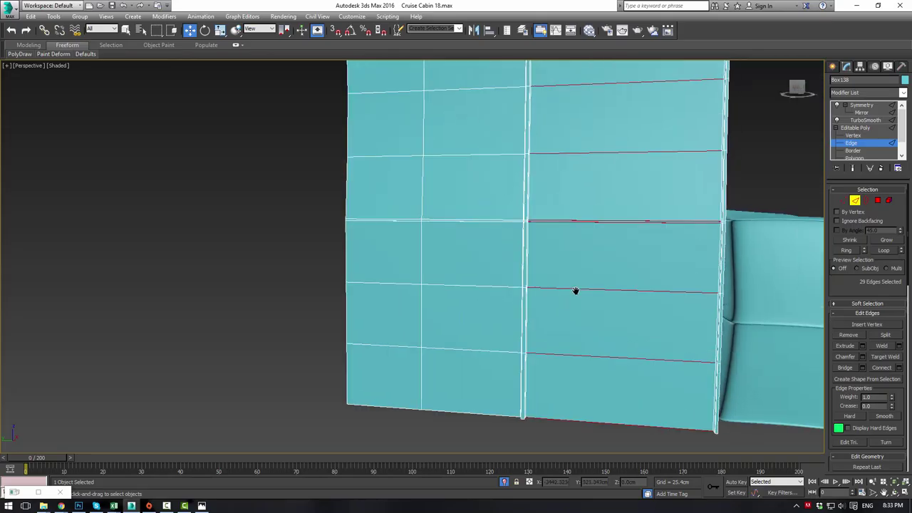
click(899, 369)
click(418, 303)
Connect the ring of horizontal edges across the panel on the groove's other side with a matching support loop
scroll(476, 192, down, 4)
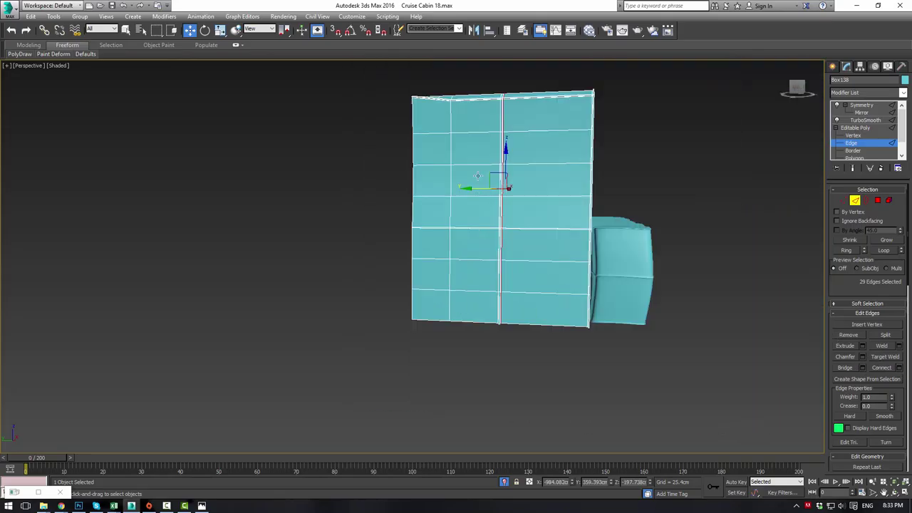
alt+middle_drag(469, 71, 491, 90)
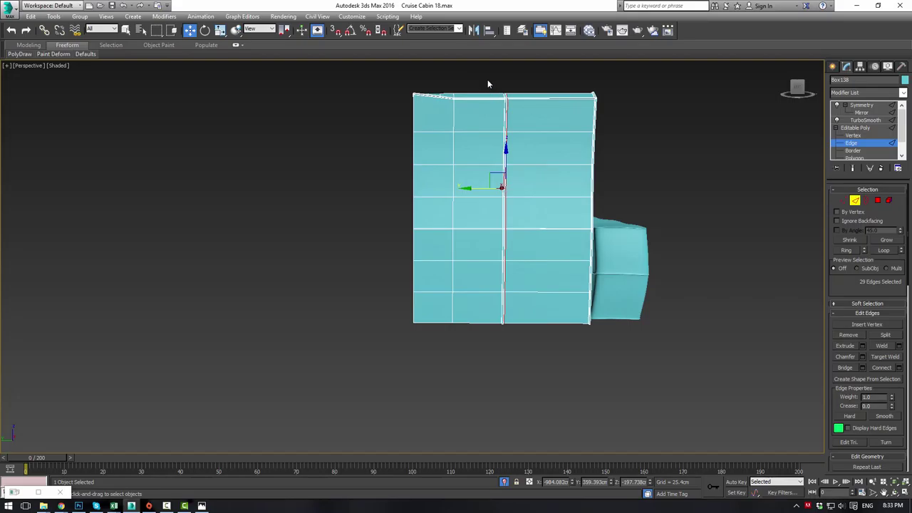
key(ctrl+z)
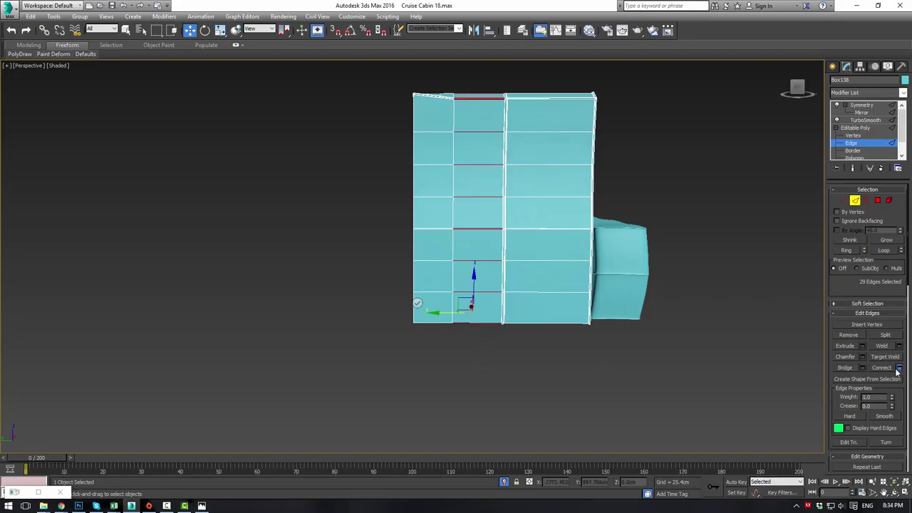
click(898, 368)
click(416, 303)
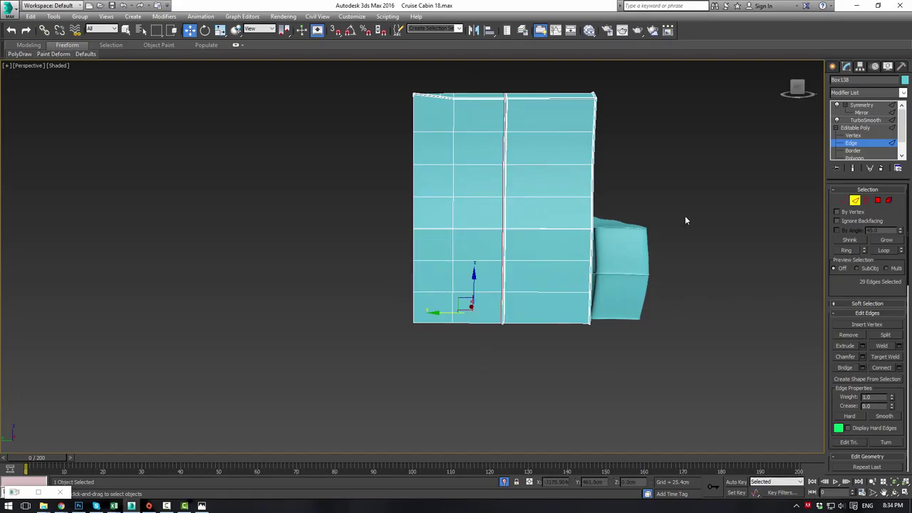
Examine the smoothed, mirrored sofa from the outer corner to check the tightened vertical groove
click(857, 119)
click(851, 129)
click(862, 117)
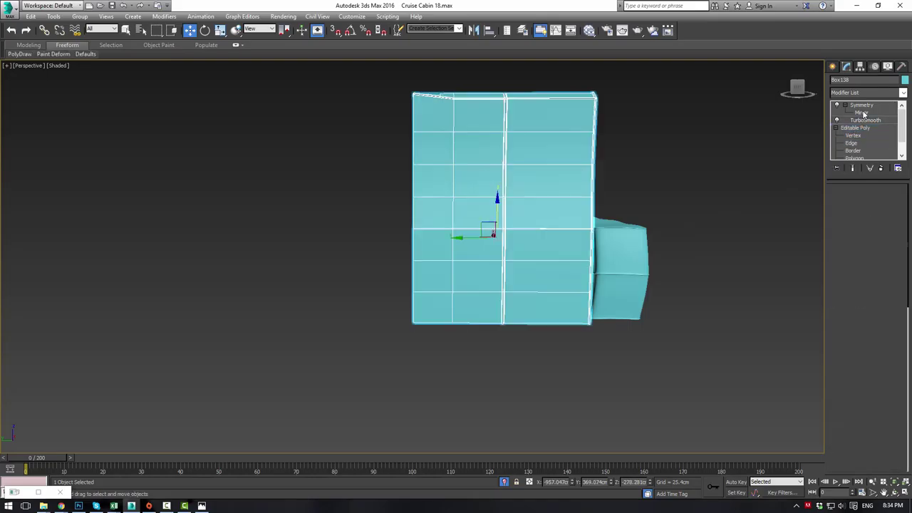
click(721, 152)
alt+middle_drag(720, 153, 389, 177)
click(661, 205)
key(ctrl+z)
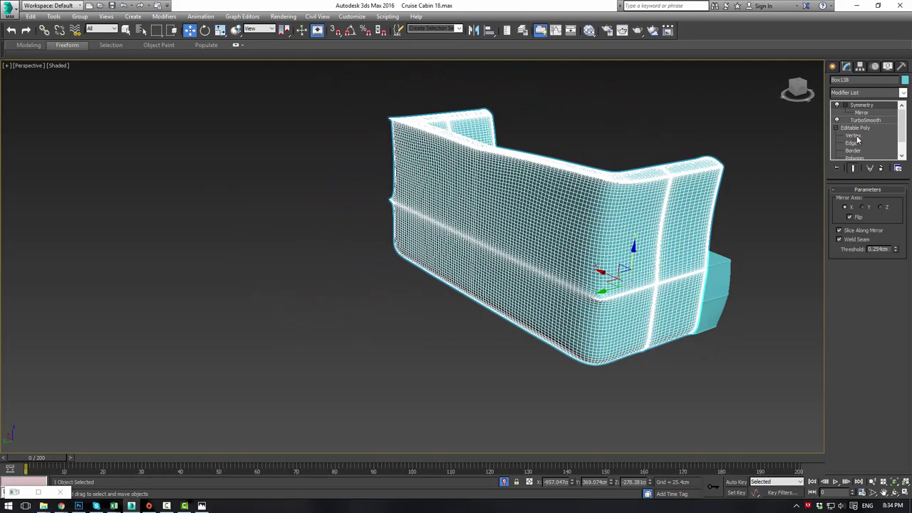
Examine the horizontal strip's vertices in the unsmoothed mesh where it turns the corner between armrest and backrest
click(853, 136)
scroll(492, 212, up, 10)
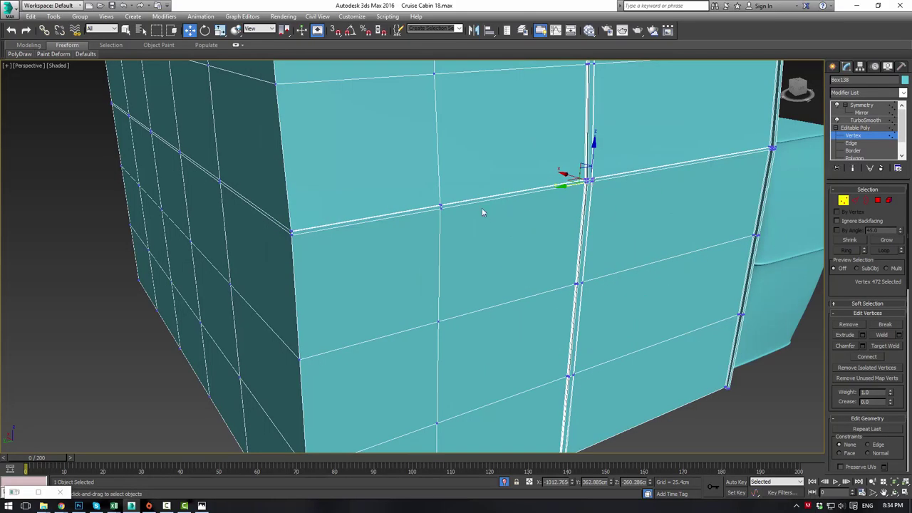
scroll(345, 193, down, 8)
alt+middle_drag(362, 210, 391, 205)
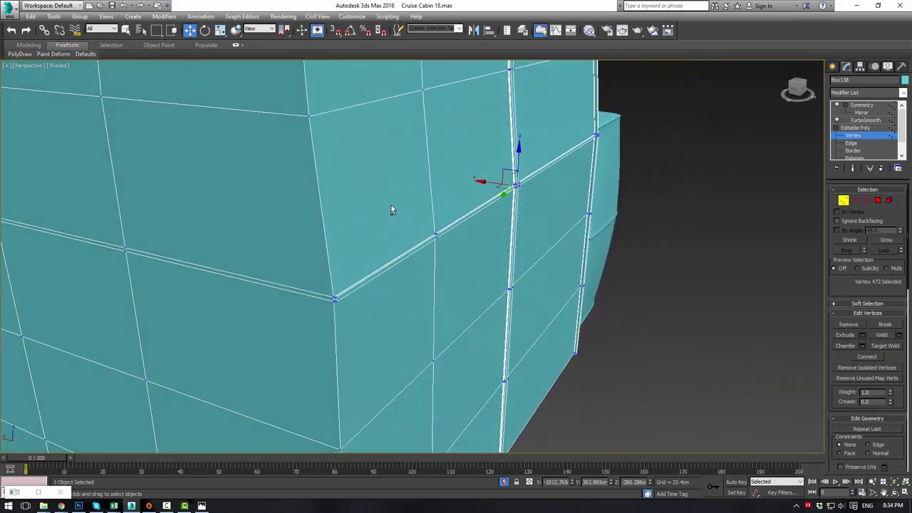
scroll(392, 205, up, 3)
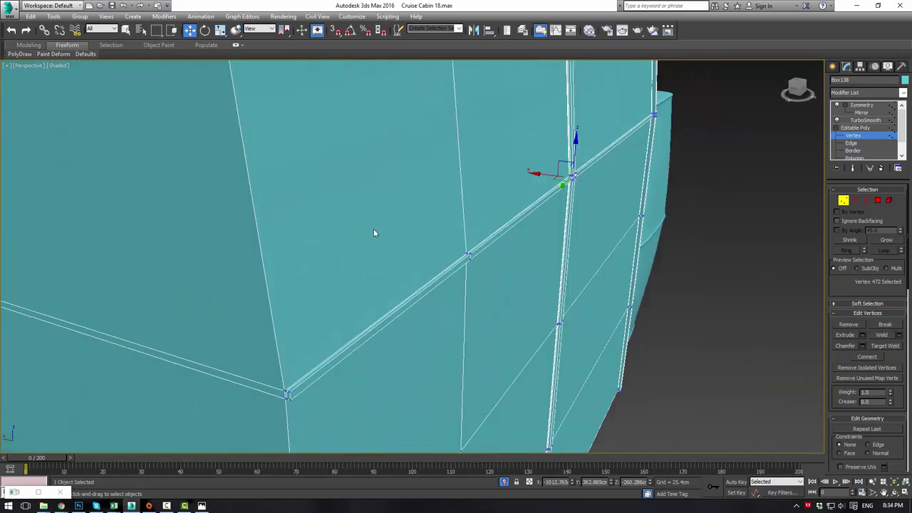
click(286, 391)
key(z)
alt+middle_drag(456, 361, 418, 357)
scroll(466, 358, down, 4)
Examine the smoothed, mirrored armrest and the strip's corner from the sofa's side
click(866, 129)
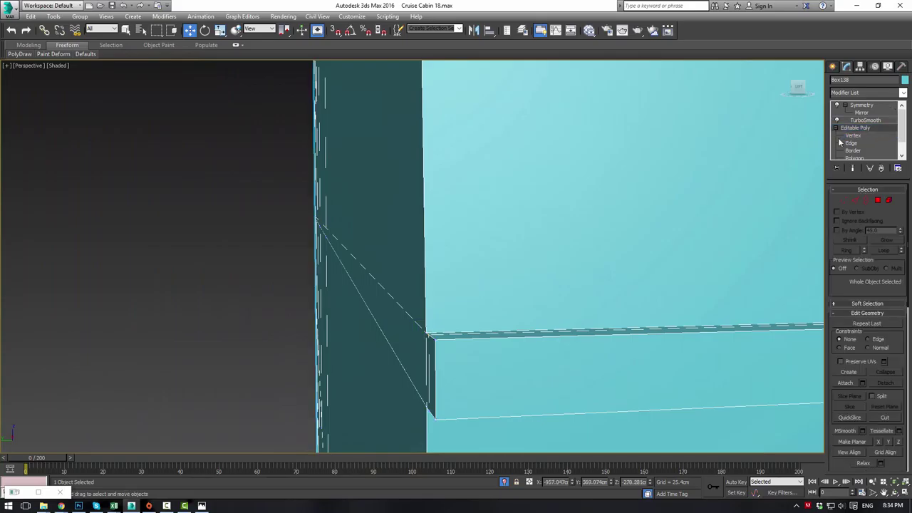
scroll(218, 230, down, 8)
click(222, 227)
scroll(243, 225, down, 8)
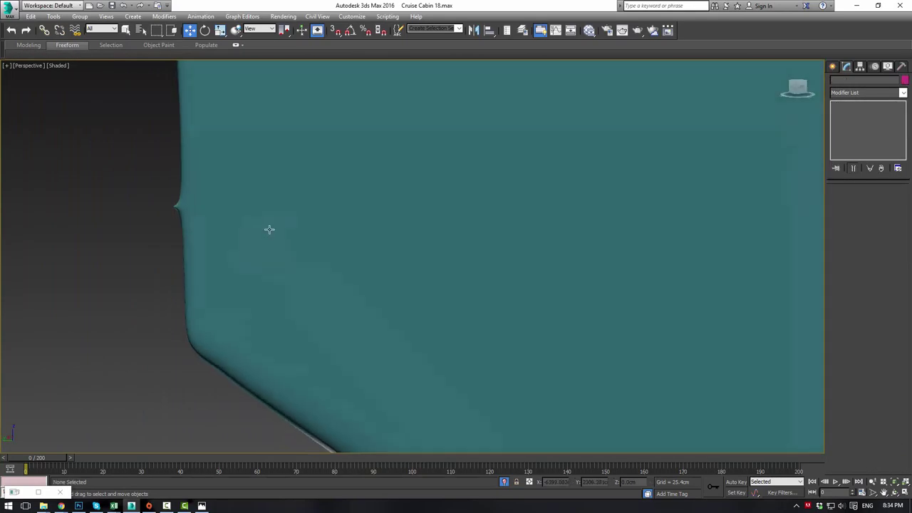
alt+middle_drag(451, 272, 542, 246)
click(248, 290)
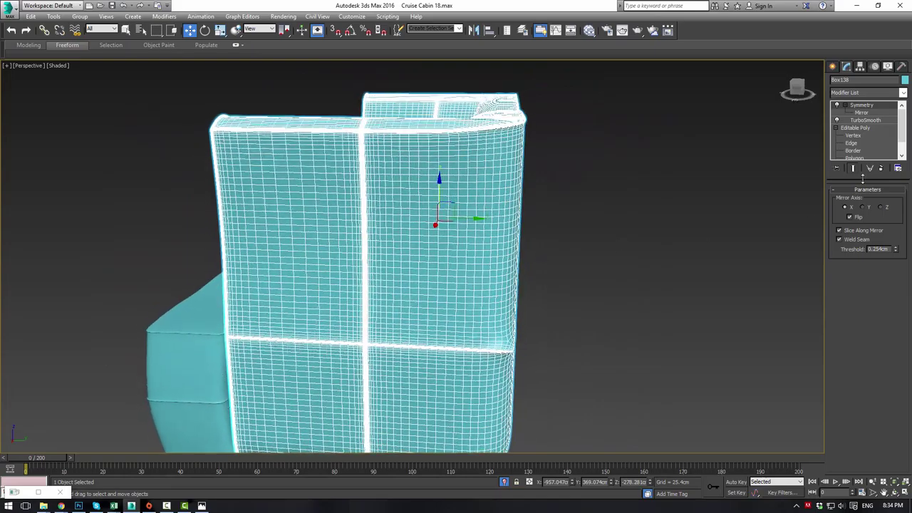
Raise the five vertices where the armrest's vertical edge behind the groove meets the top seam by about 5.4 cm
click(860, 126)
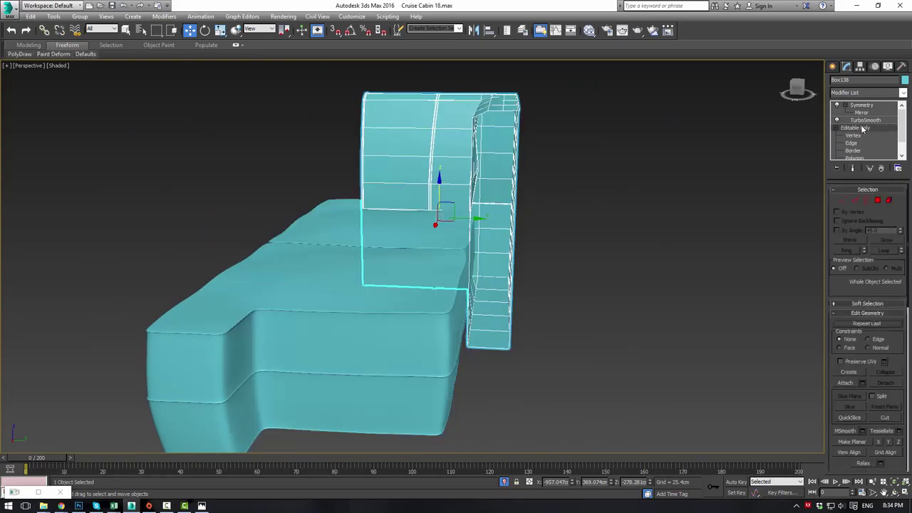
alt+middle_drag(589, 122, 388, 158)
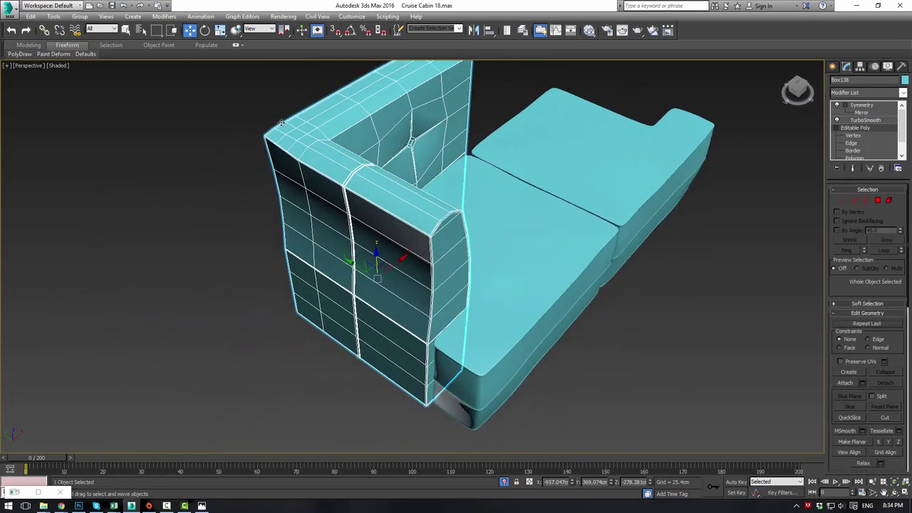
scroll(284, 131, up, 5)
alt+middle_drag(282, 132, 740, 196)
click(842, 200)
alt+middle_drag(542, 171, 460, 205)
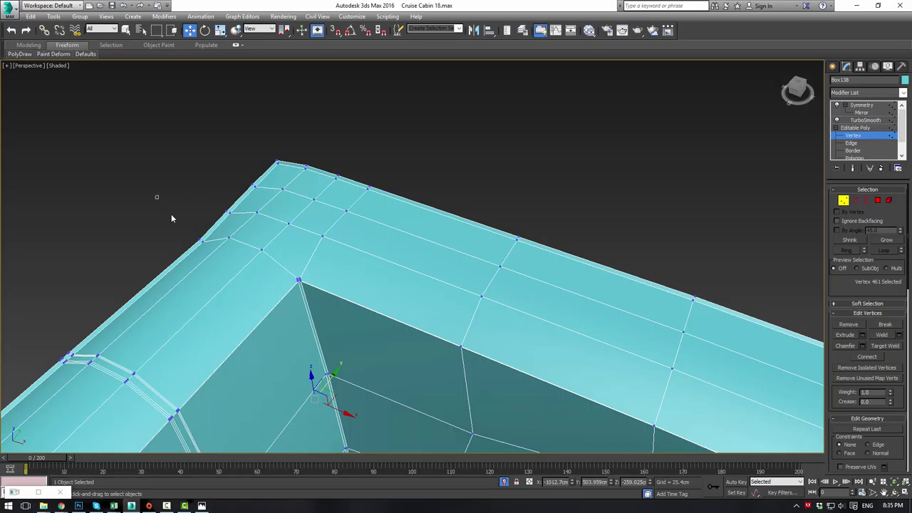
drag(211, 250, 212, 251)
alt+middle_drag(211, 251, 230, 221)
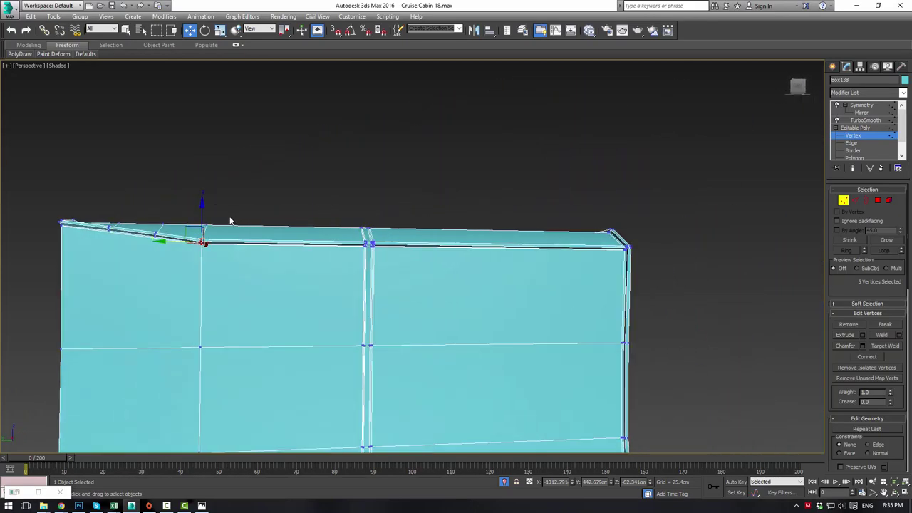
mouse_move(203, 219)
mouse_down()
mouse_move(204, 198)
mouse_move(205, 207)
mouse_up()
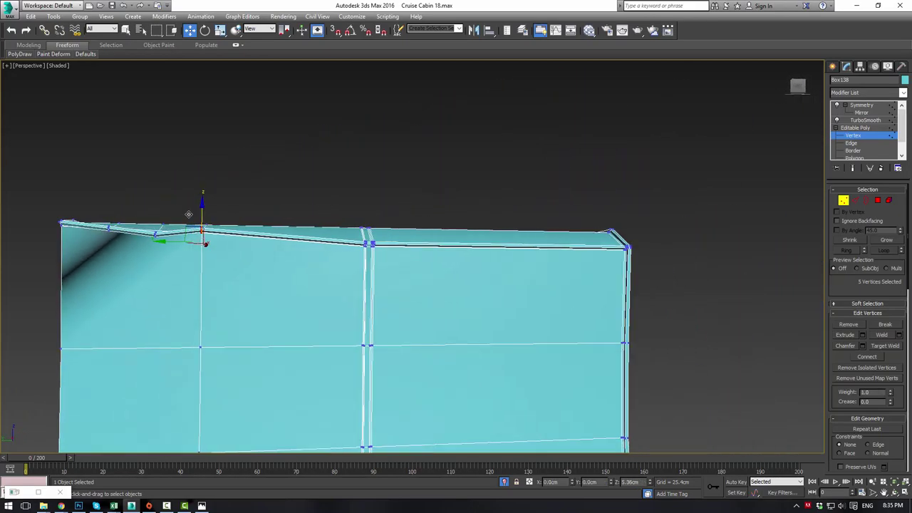
Raise the two neighbouring seam vertex groups towards the back corner, and lower the group nearest the corner by about 0.7 cm
mouse_move(188, 213)
alt+middle_down()
mouse_move(120, 258)
mouse_move(116, 283)
mouse_move(106, 247)
mouse_move(61, 238)
mouse_move(187, 201)
alt+middle_up()
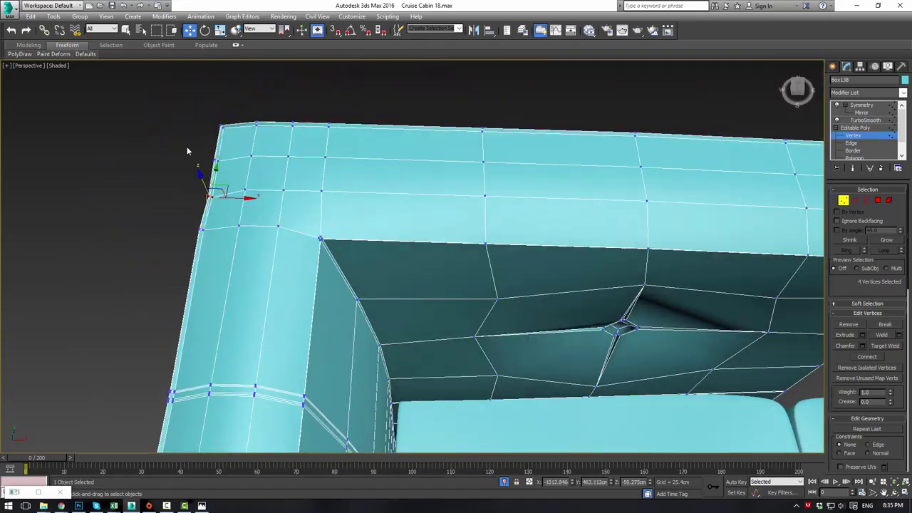
ctrl+drag(226, 169, 226, 169)
alt+middle_drag(176, 168, 269, 117)
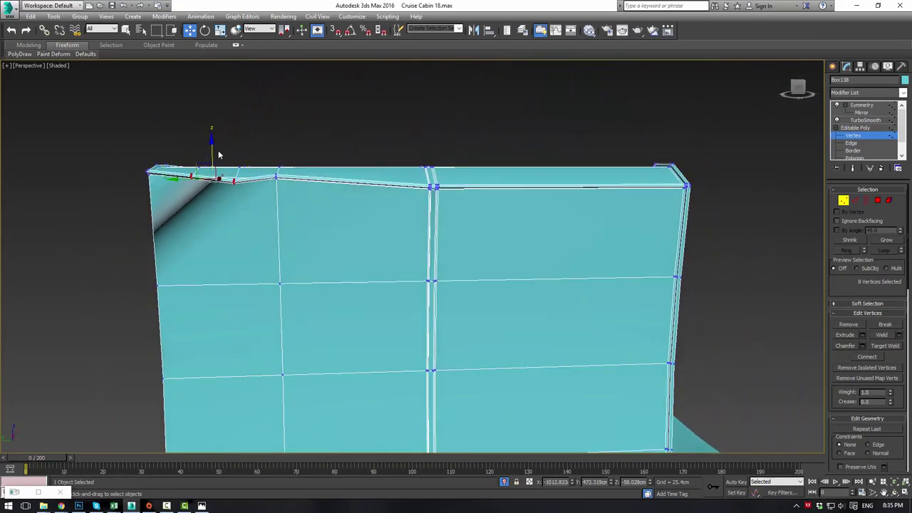
drag(211, 149, 211, 144)
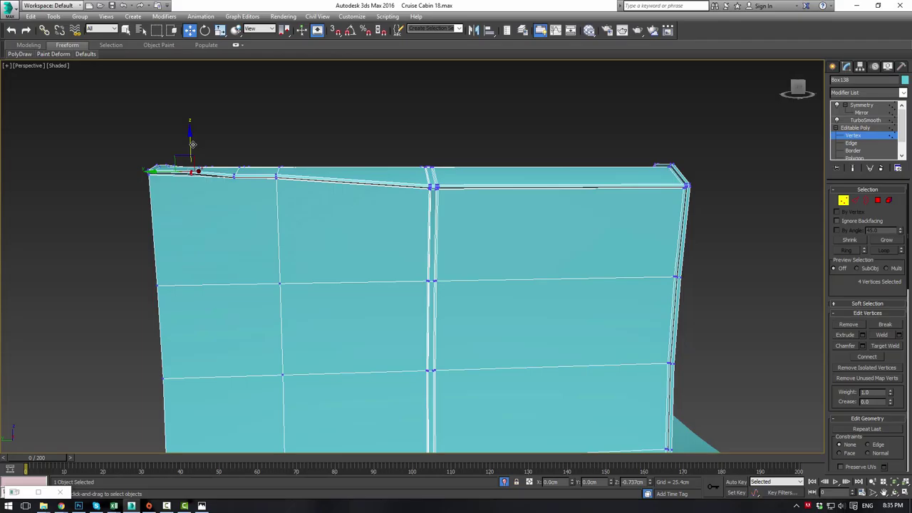
alt+middle_drag(253, 159, 243, 205)
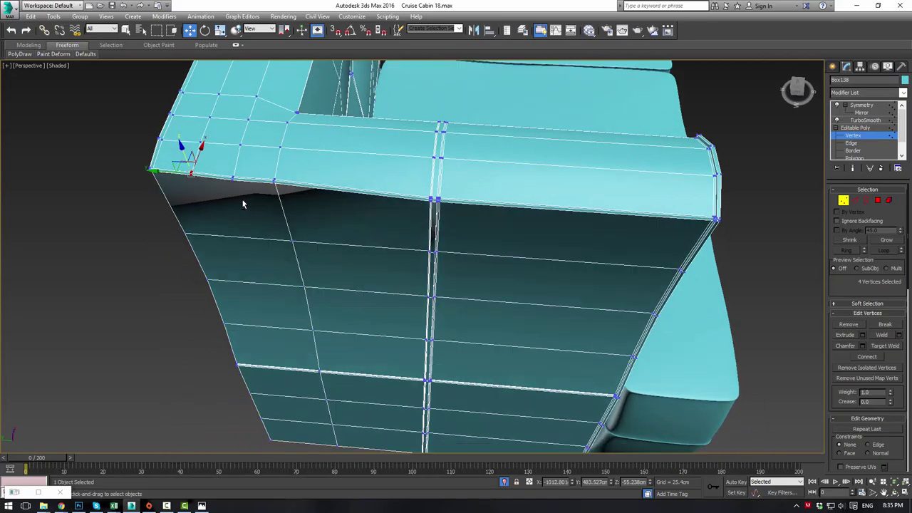
Examine the smoothed, mirrored sofa from the front and around the armrest to check the straightened top seam
click(865, 128)
click(861, 105)
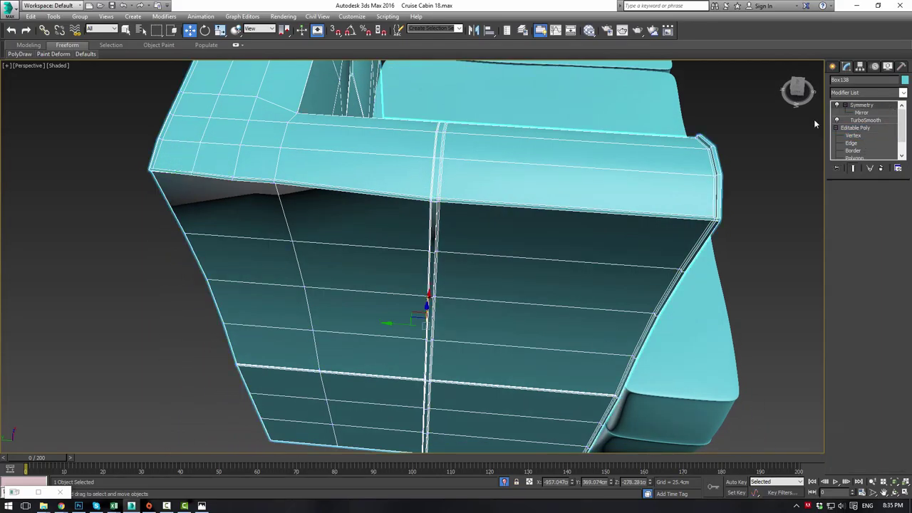
click(772, 156)
alt+middle_drag(497, 162, 348, 158)
scroll(385, 232, down, 6)
alt+middle_drag(385, 231, 411, 204)
scroll(412, 205, up, 5)
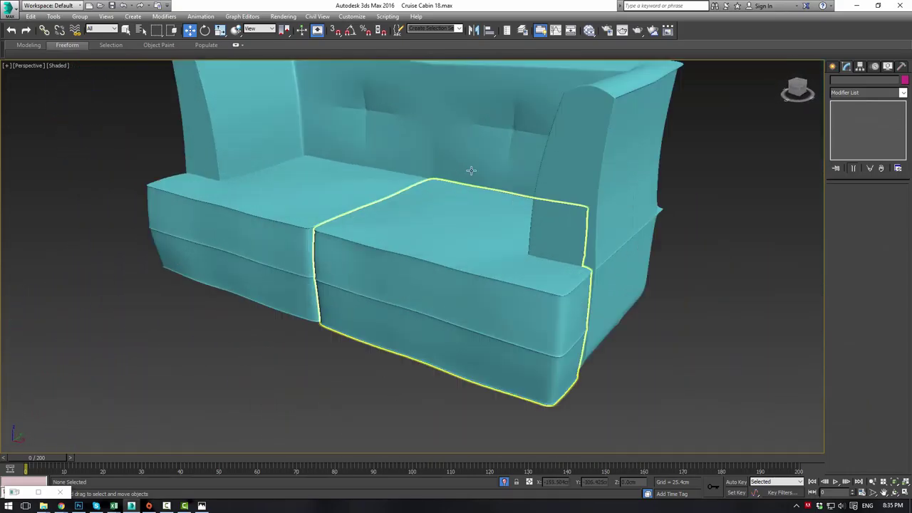
alt+middle_drag(471, 171, 467, 286)
scroll(497, 198, up, 3)
alt+middle_drag(466, 286, 377, 323)
Try lowering the vertex just beneath the top seam at the sofa's back corner by about 19.7 cm
click(378, 323)
alt+middle_drag(456, 259, 458, 238)
click(852, 136)
alt+middle_drag(496, 210, 554, 235)
scroll(554, 235, up, 2)
middle_drag(280, 231, 426, 222)
scroll(283, 215, up, 3)
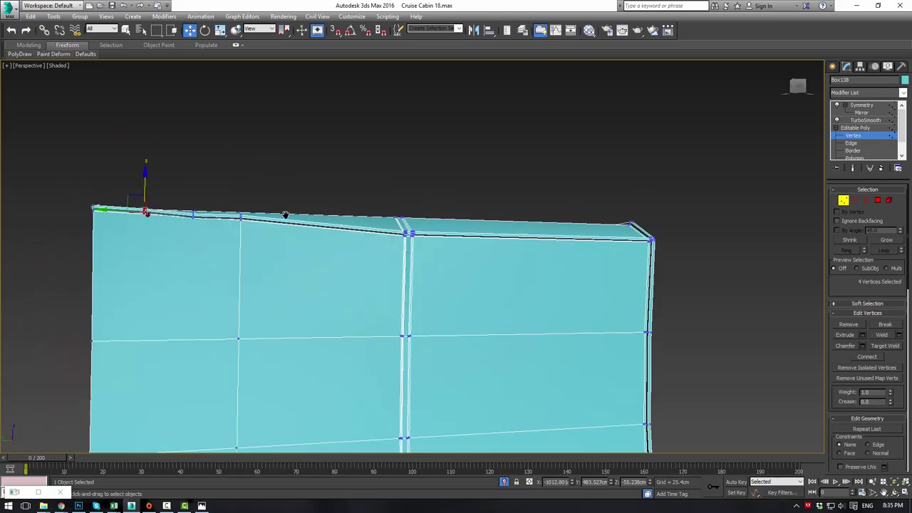
middle_drag(285, 215, 410, 225)
scroll(281, 238, up, 3)
middle_drag(449, 251, 584, 258)
alt+middle_drag(312, 245, 346, 244)
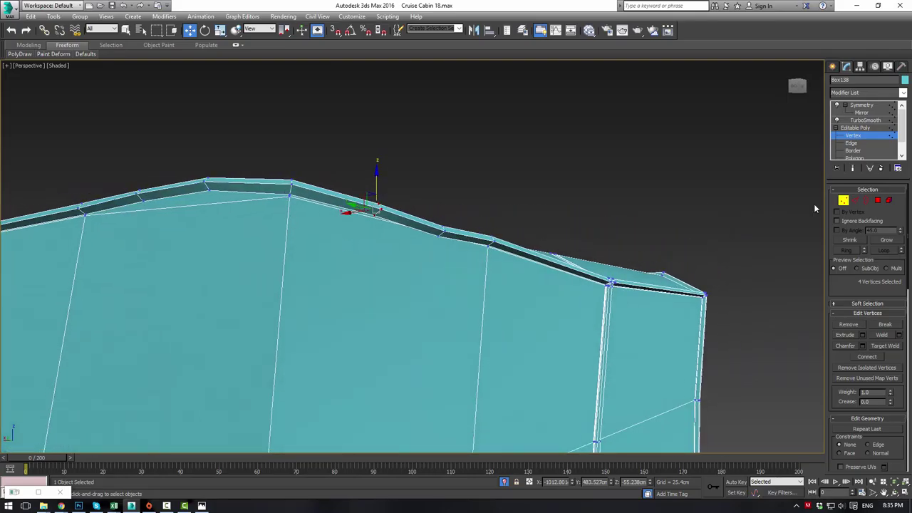
click(290, 196)
drag(290, 172, 259, 305)
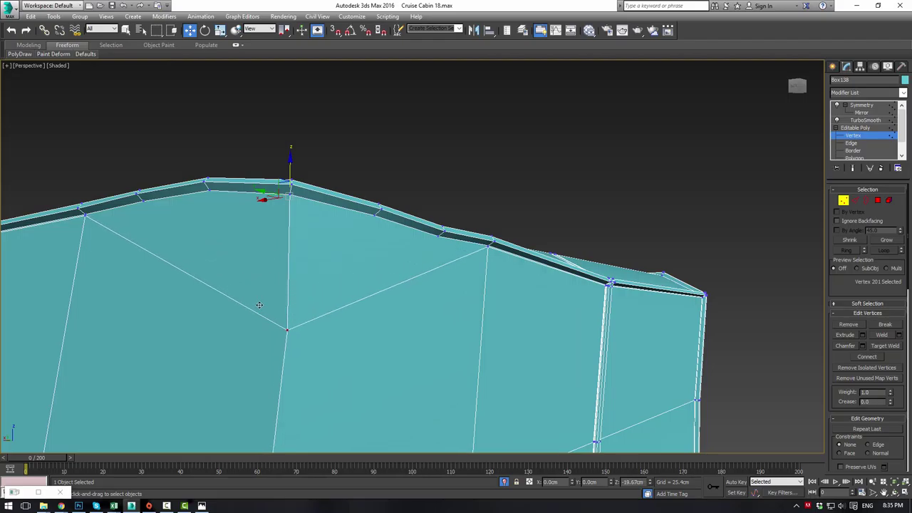
scroll(259, 305, up, 5)
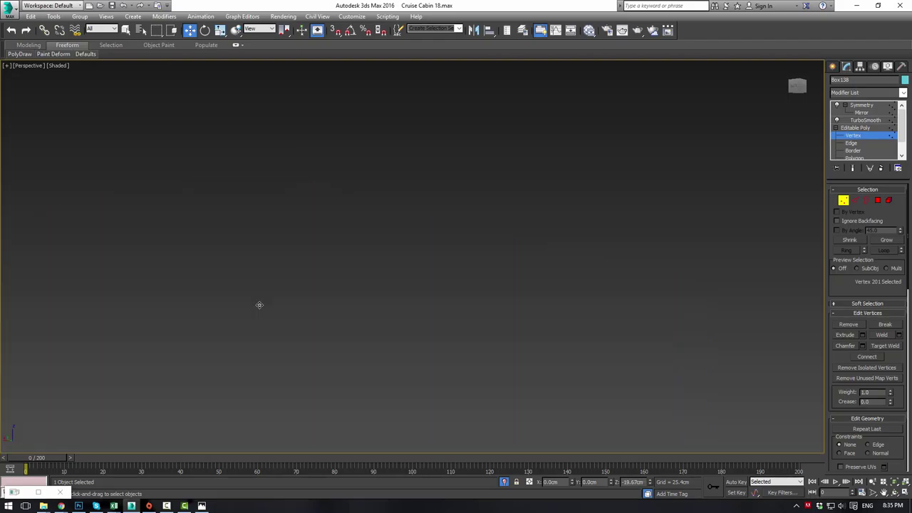
scroll(261, 308, down, 6)
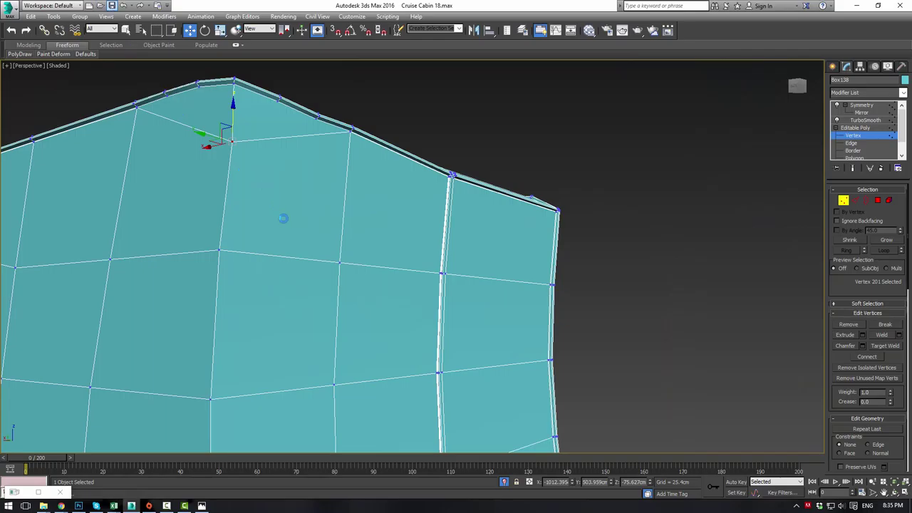
Examine the back corner's top seam on the smoothed, mirrored sofa
click(857, 129)
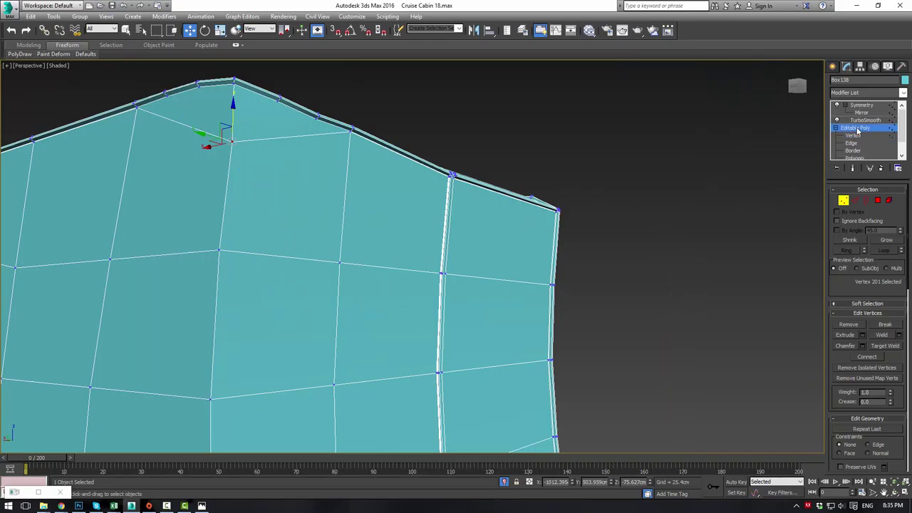
click(857, 106)
click(512, 142)
mouse_move(512, 143)
alt+middle_down()
mouse_move(427, 183)
mouse_move(493, 175)
mouse_move(537, 191)
mouse_move(551, 221)
mouse_move(468, 195)
mouse_move(432, 106)
mouse_move(442, 133)
mouse_move(479, 135)
alt+middle_up()
click(457, 165)
click(838, 129)
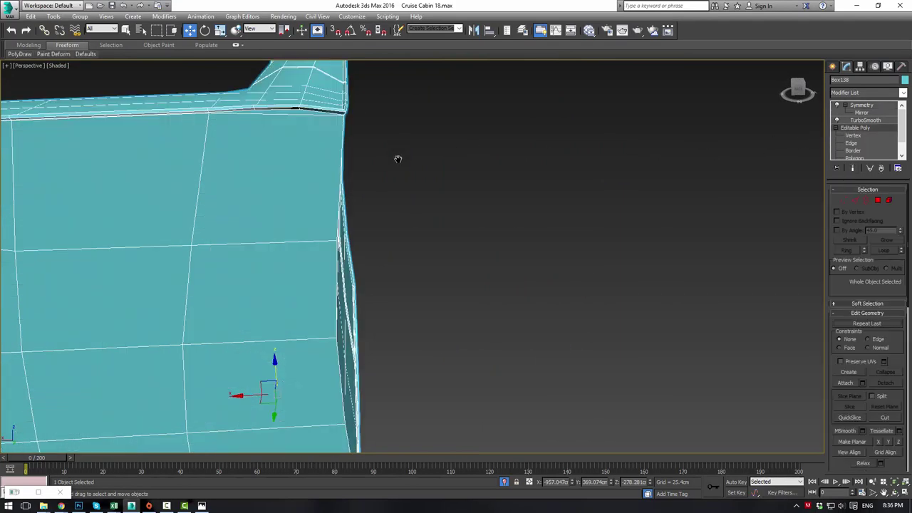
alt+middle_drag(399, 159, 272, 233)
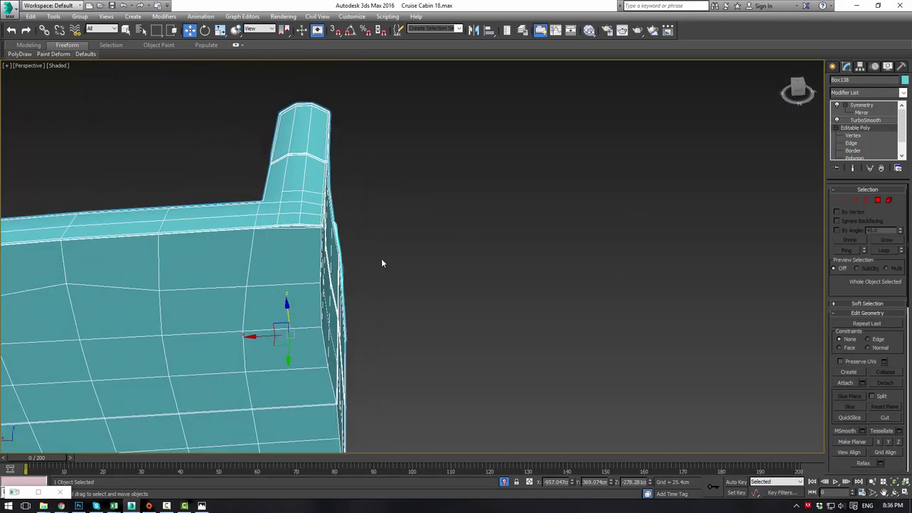
alt+middle_drag(382, 263, 429, 189)
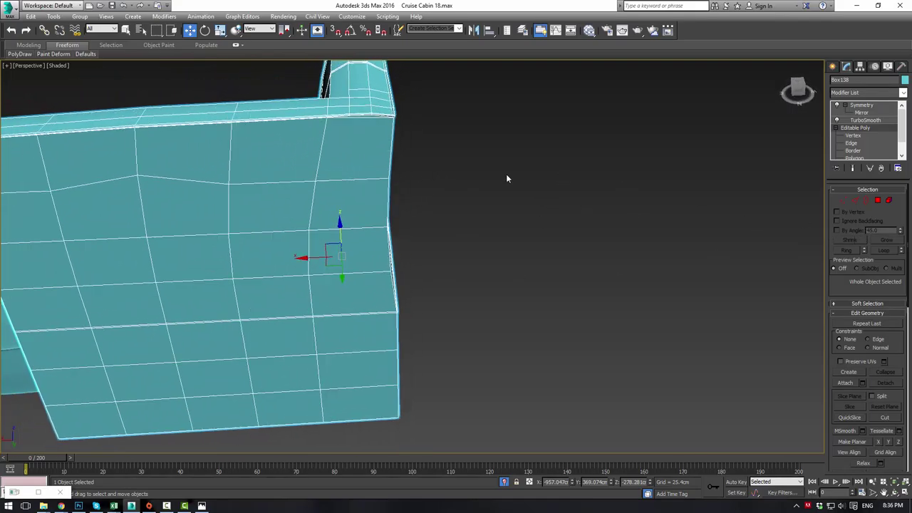
click(883, 418)
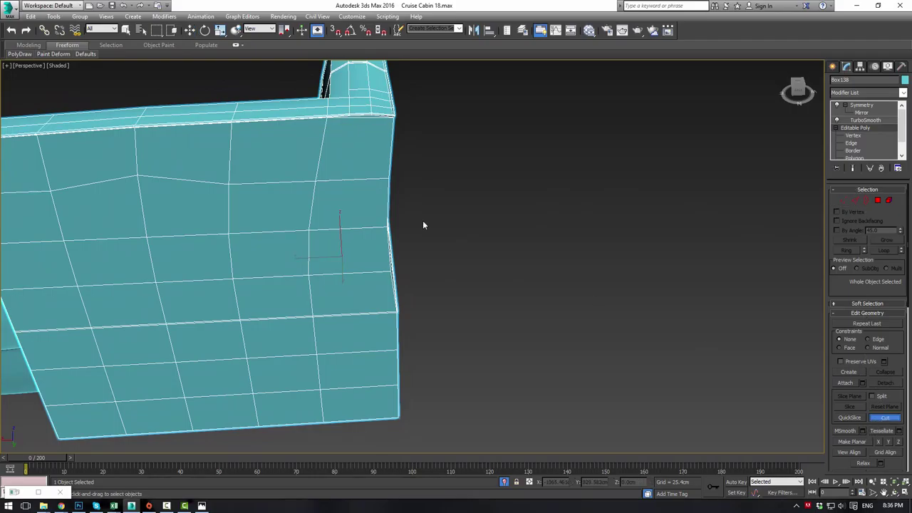
click(349, 115)
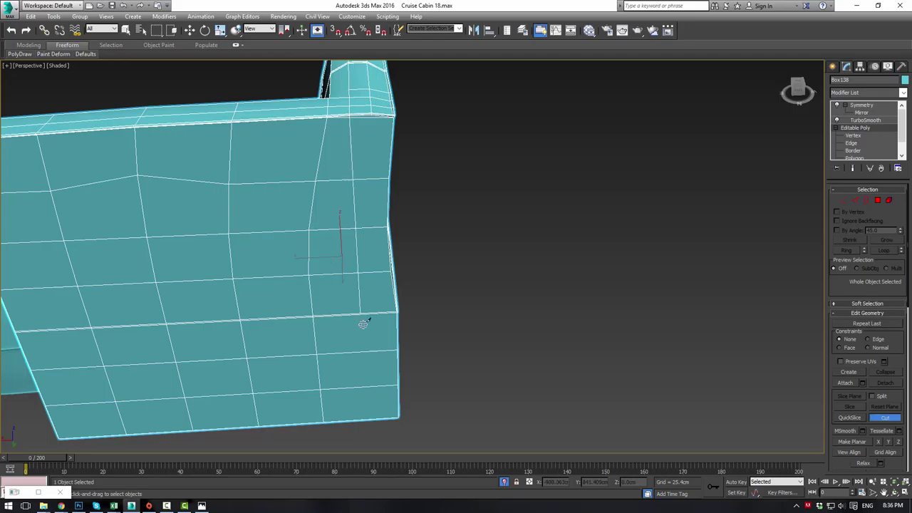
right_click(361, 250)
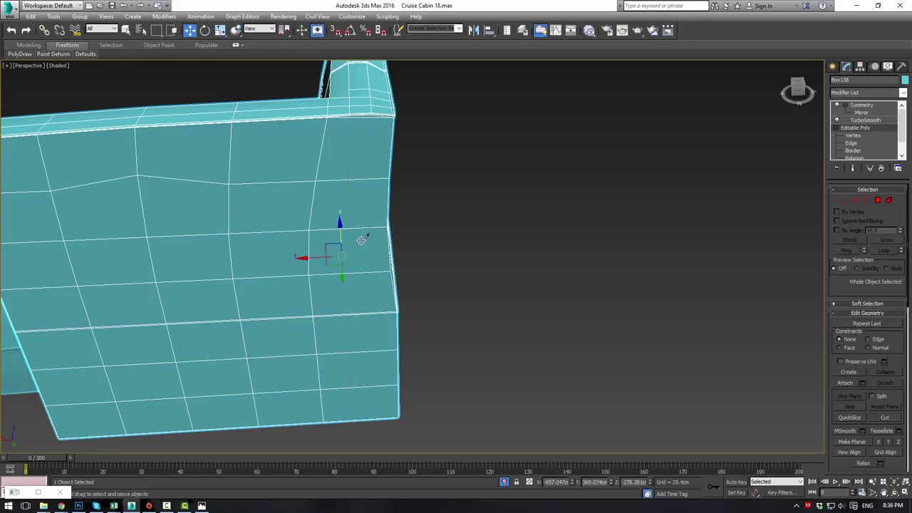
Cut short edges from two top-seam vertices near the sofa's back corner down to the edge just beneath
scroll(363, 168, up, 1)
middle_drag(363, 166, 352, 234)
scroll(347, 194, up, 5)
scroll(339, 195, down, 3)
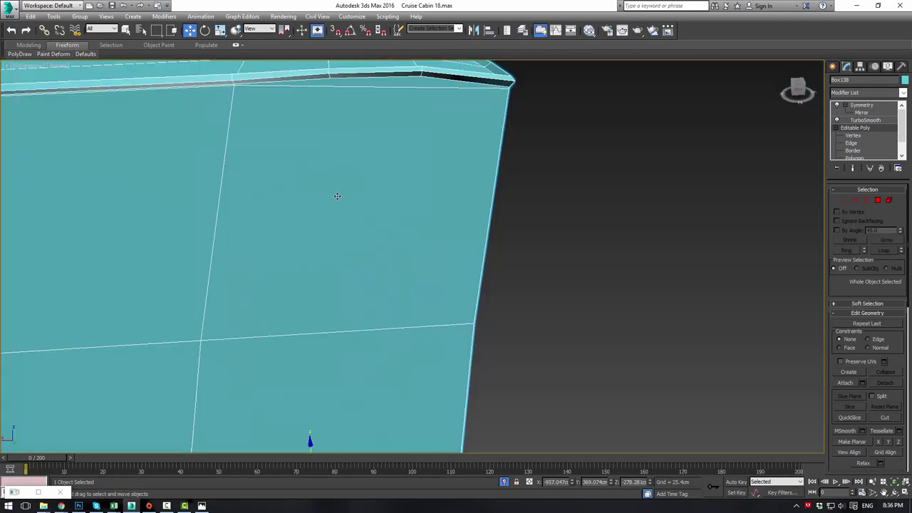
click(842, 204)
click(329, 76)
middle_drag(326, 70, 400, 188)
scroll(400, 188, up, 5)
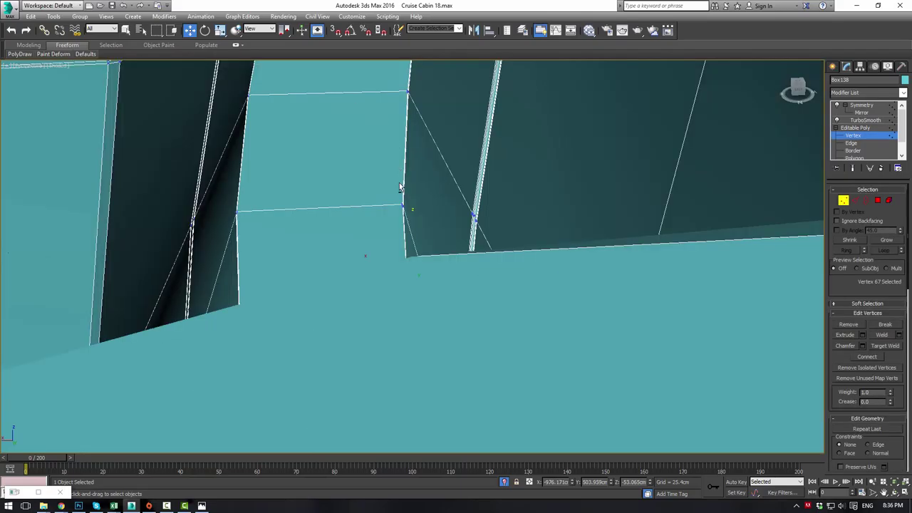
scroll(393, 179, down, 2)
scroll(478, 241, down, 8)
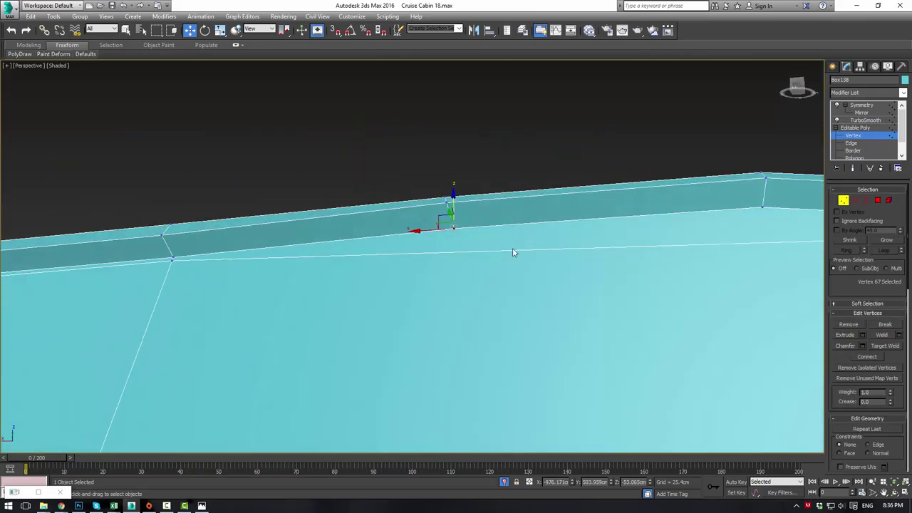
middle_drag(605, 263, 582, 226)
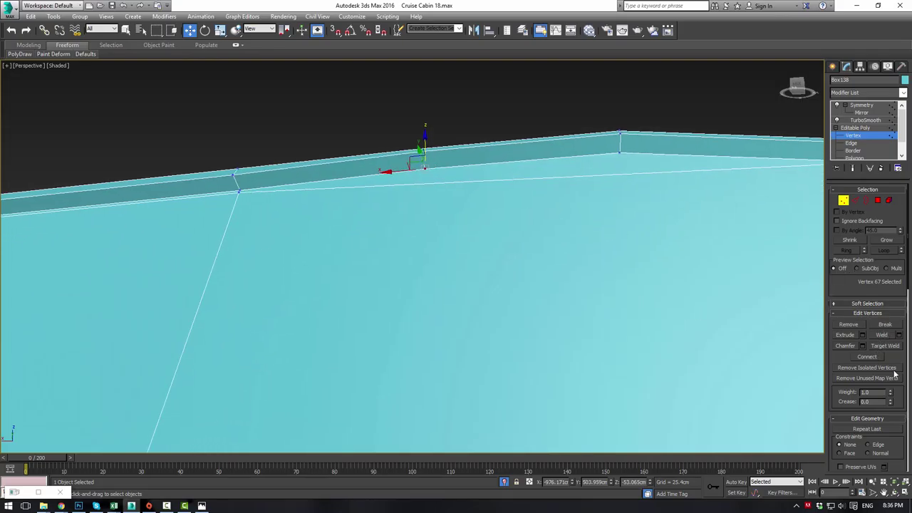
drag(897, 358, 884, 244)
click(883, 392)
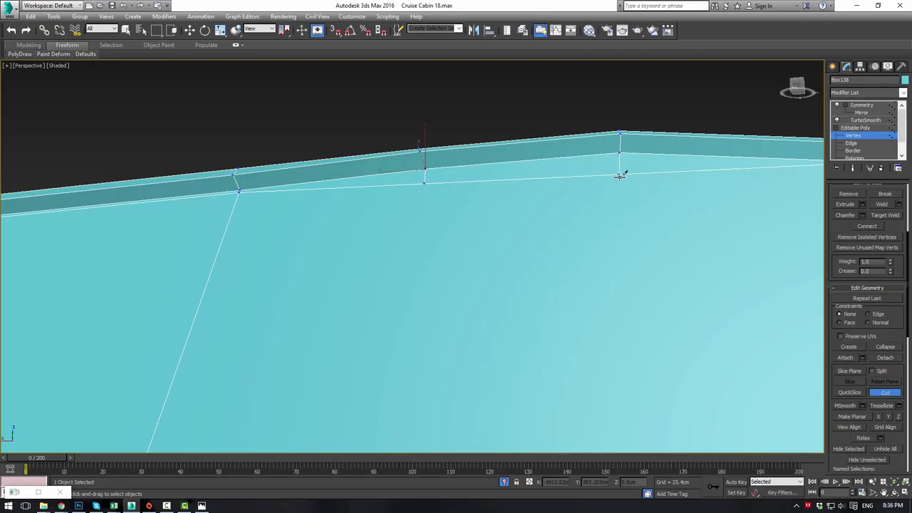
Cut two vertical edges from those points down through every row of the armrest's outer side panel to its base
alt+middle_drag(689, 188, 543, 202)
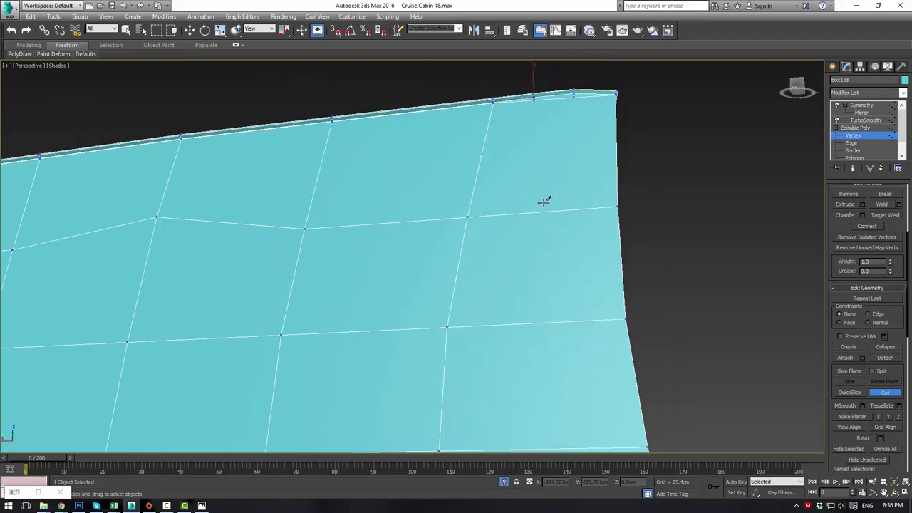
click(535, 100)
click(516, 323)
click(574, 94)
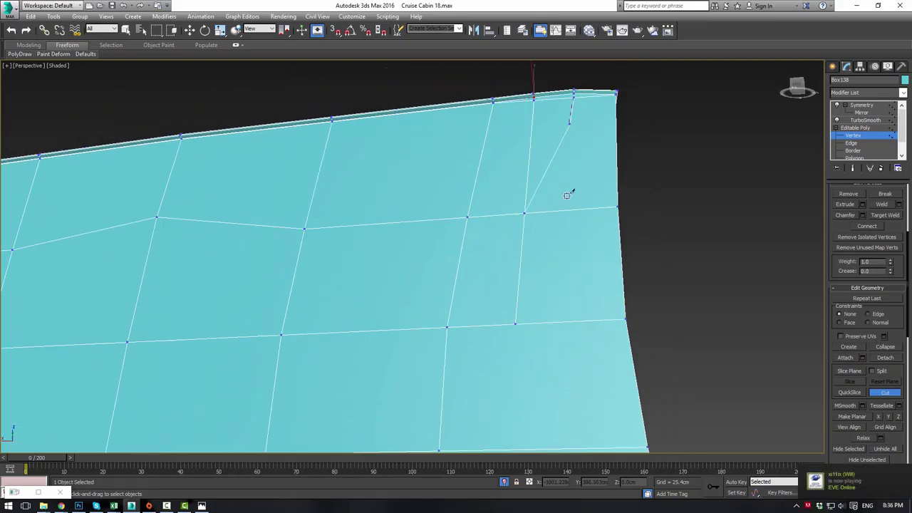
click(576, 322)
scroll(562, 224, down, 5)
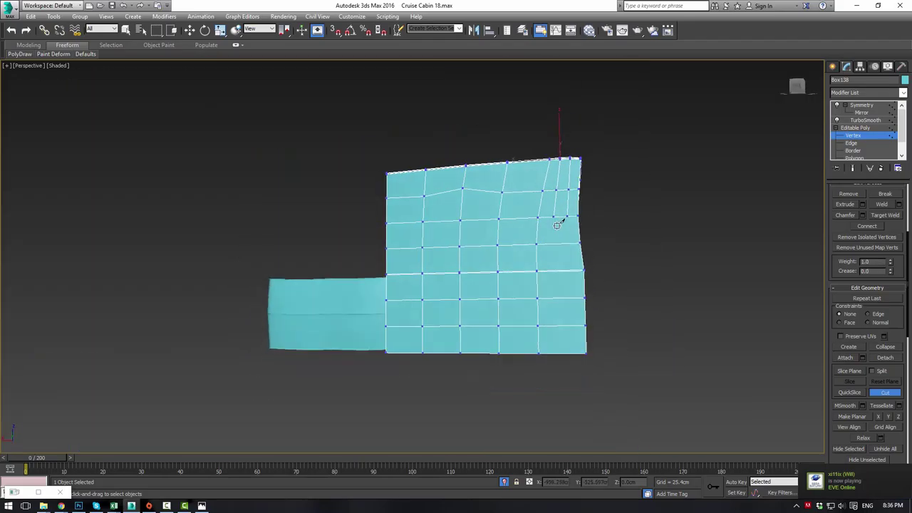
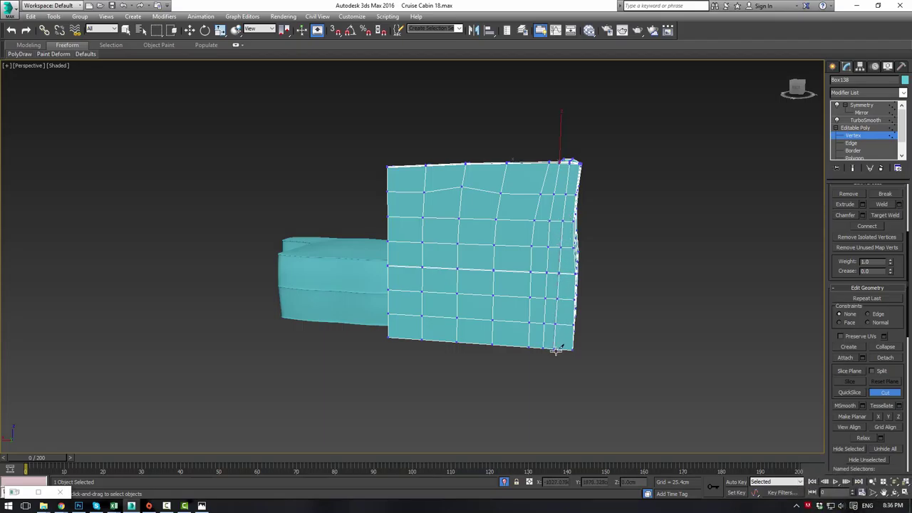
click(848, 138)
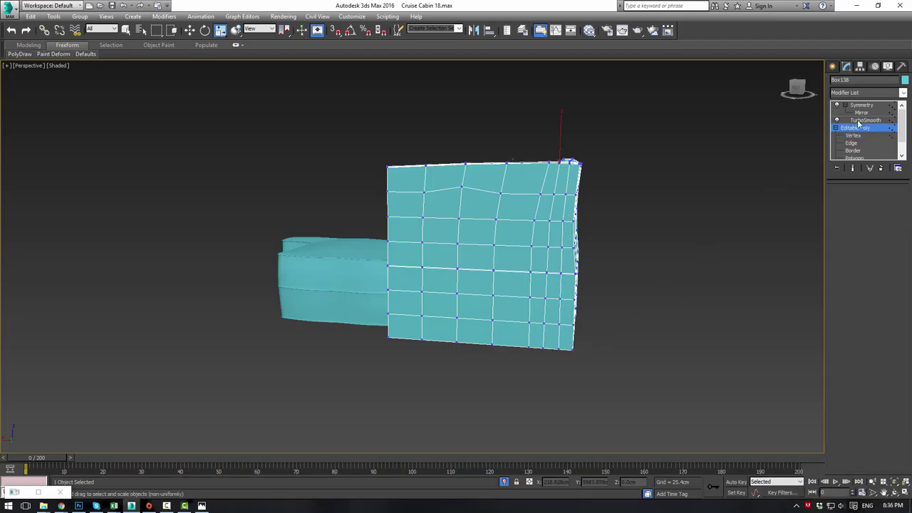
click(863, 105)
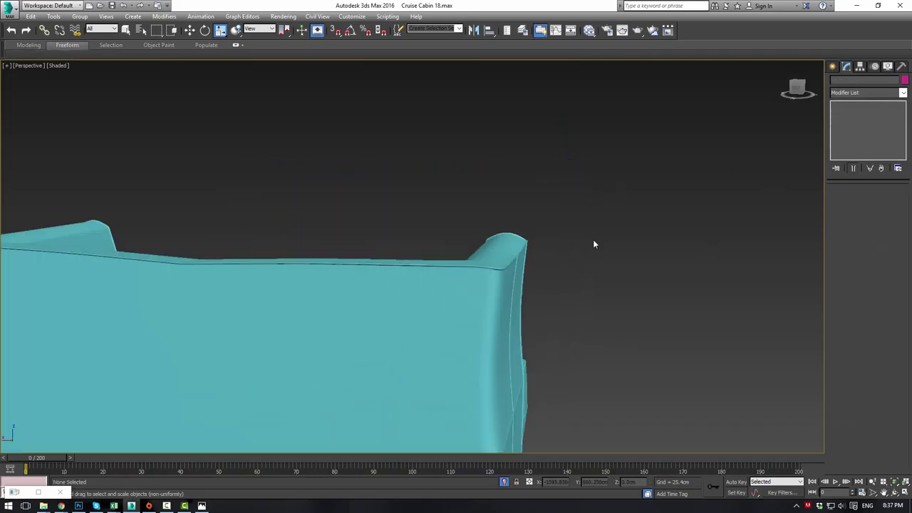
alt+middle_drag(594, 244, 342, 223)
Move the side-seam vertices on the armrest's outer face inward by about 2.2 cm
click(343, 223)
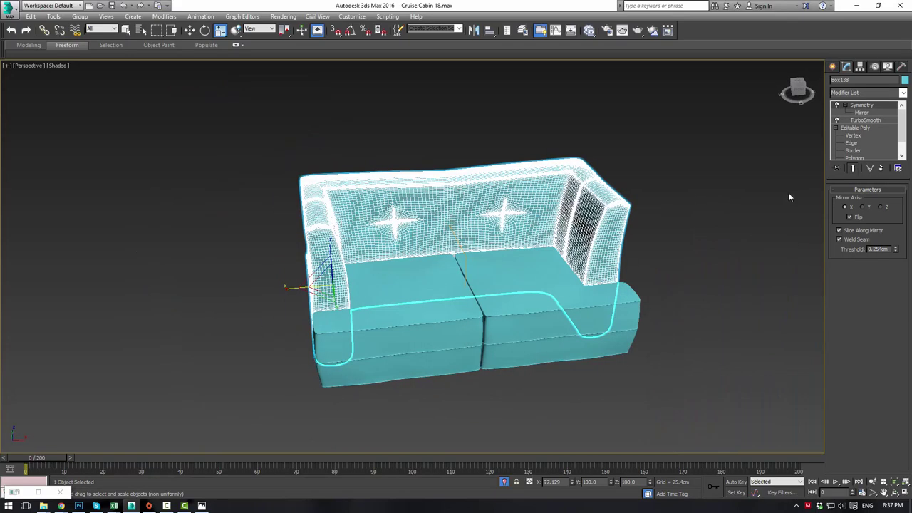
click(857, 137)
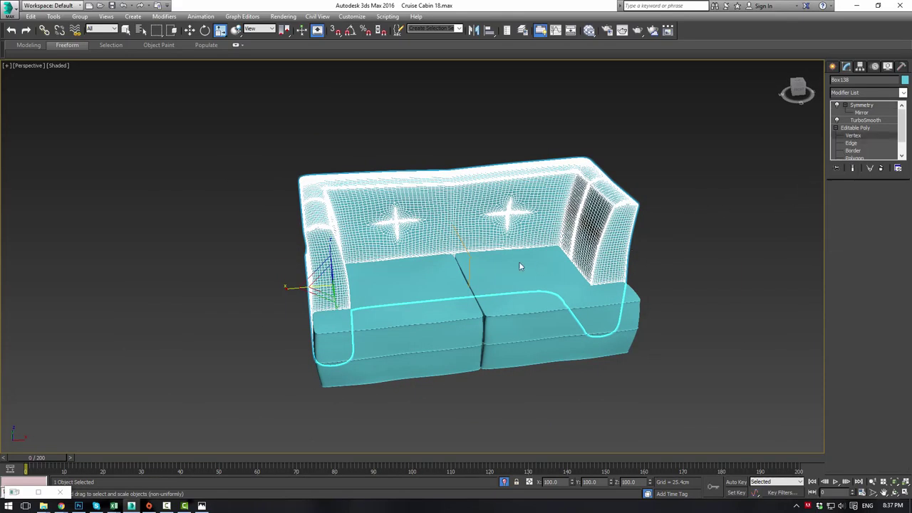
alt+middle_drag(519, 263, 472, 217)
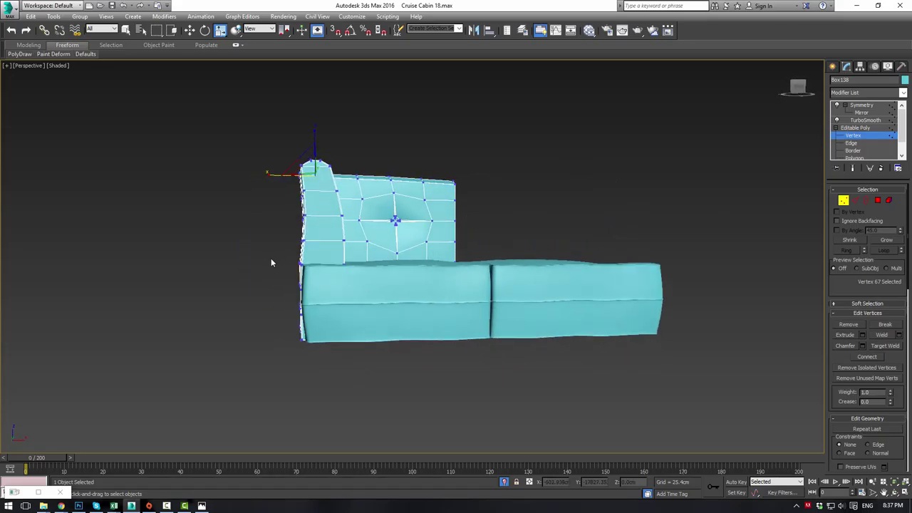
drag(314, 275, 314, 276)
alt+middle_drag(314, 276, 335, 262)
scroll(394, 269, up, 3)
scroll(394, 269, up, 2)
key(w)
drag(145, 228, 156, 211)
alt+middle_drag(460, 285, 258, 252)
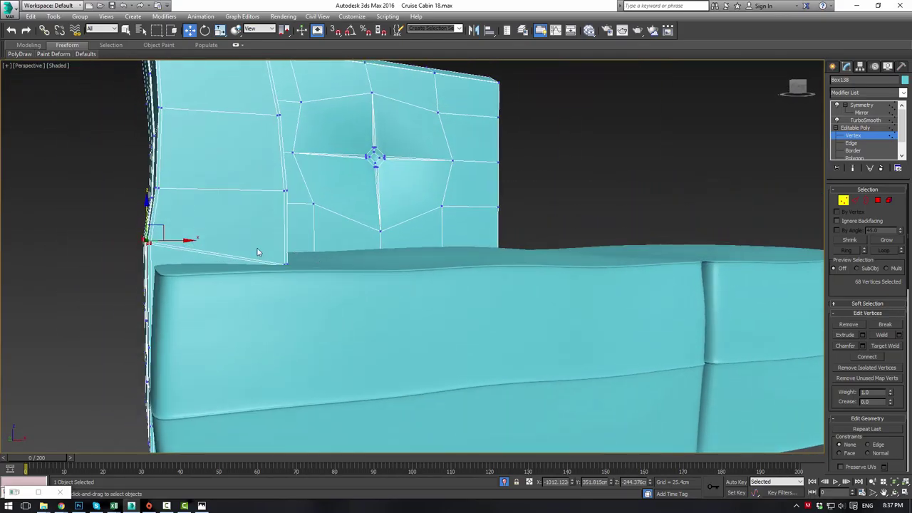
drag(169, 239, 171, 238)
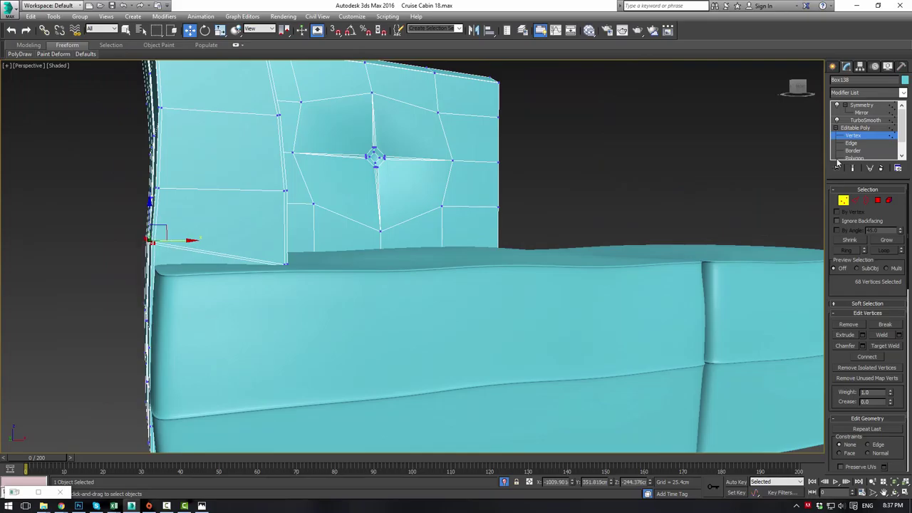
click(851, 127)
click(860, 105)
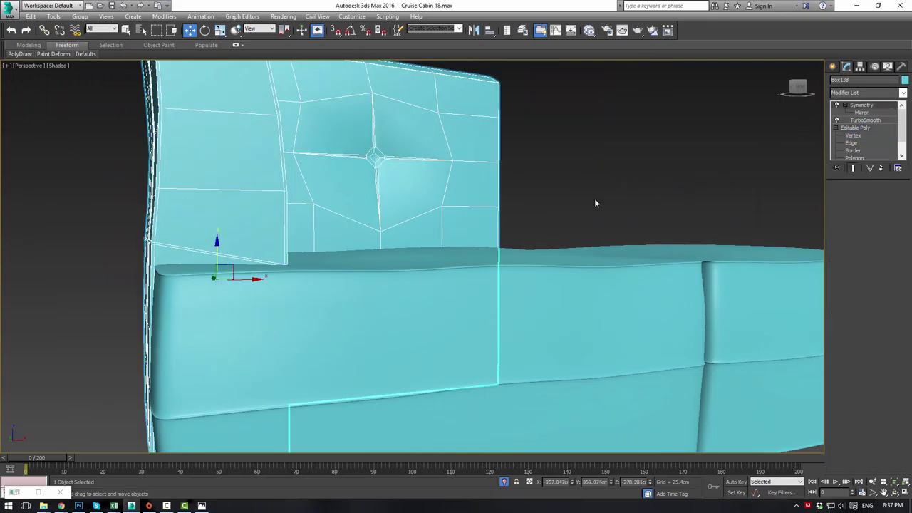
Examine the base mesh vertices of the two seat cushions beside the smoothed armrest
click(596, 74)
scroll(525, 145, down, 5)
alt+middle_drag(526, 144, 430, 162)
scroll(430, 162, up, 4)
click(239, 232)
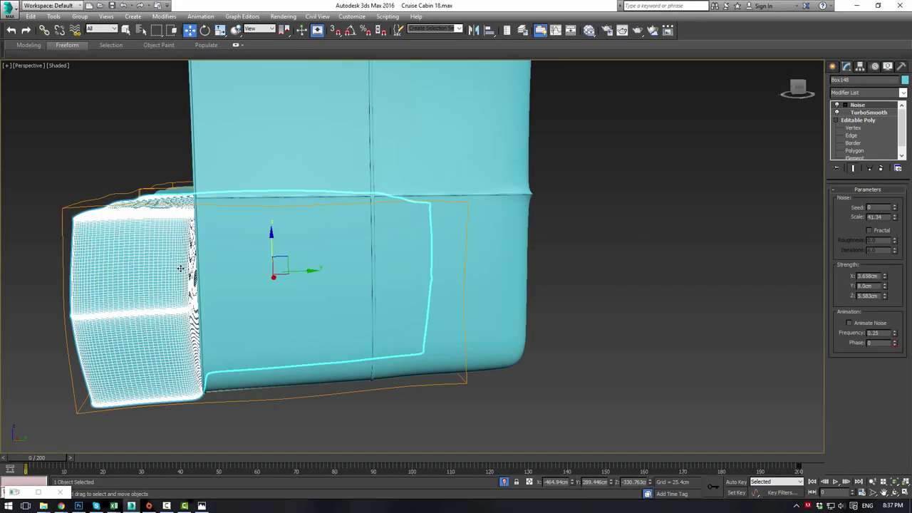
click(854, 127)
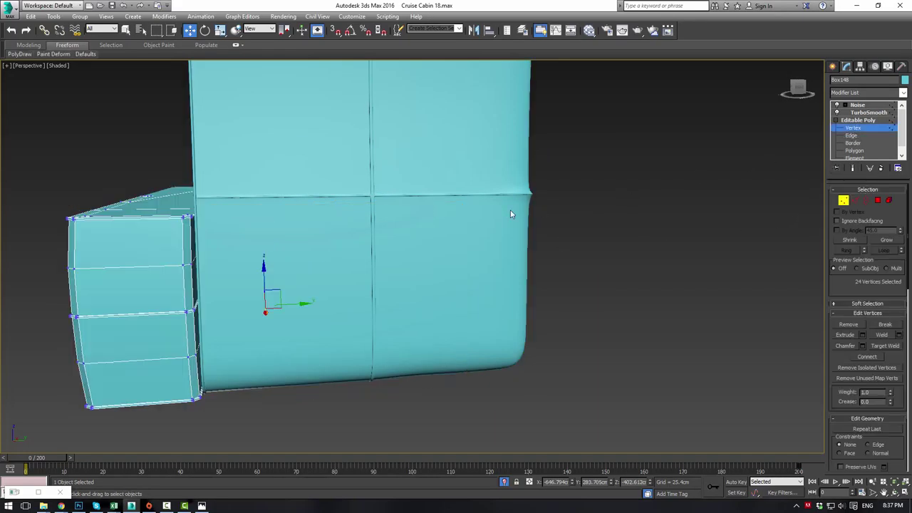
alt+middle_drag(248, 277, 315, 265)
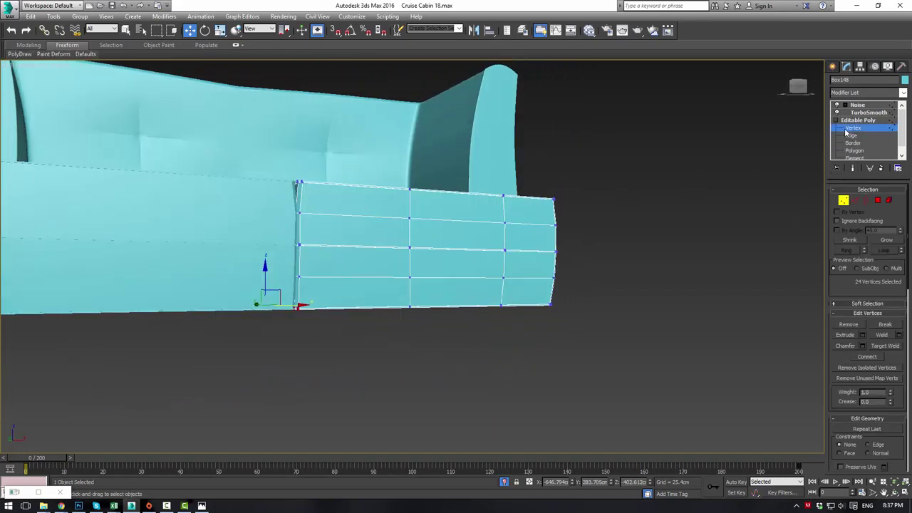
click(641, 226)
click(235, 226)
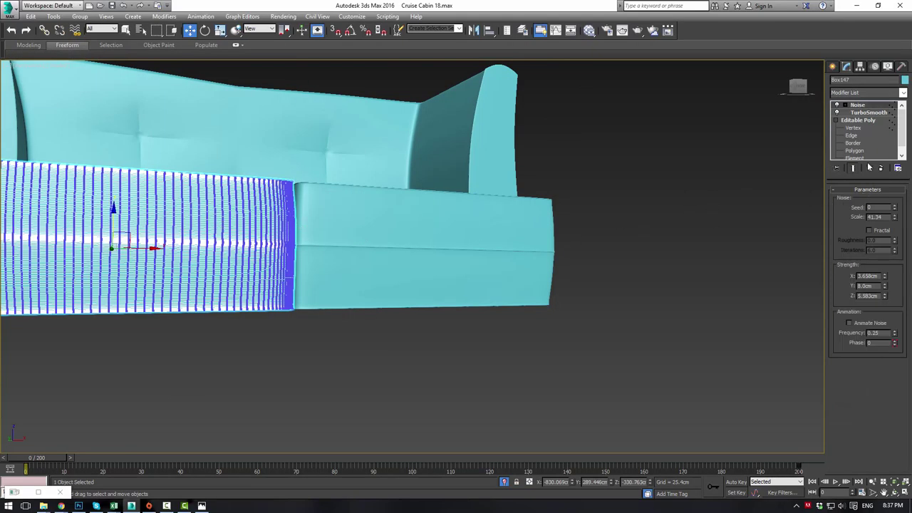
click(857, 130)
scroll(485, 209, down, 5)
alt+middle_drag(485, 209, 533, 241)
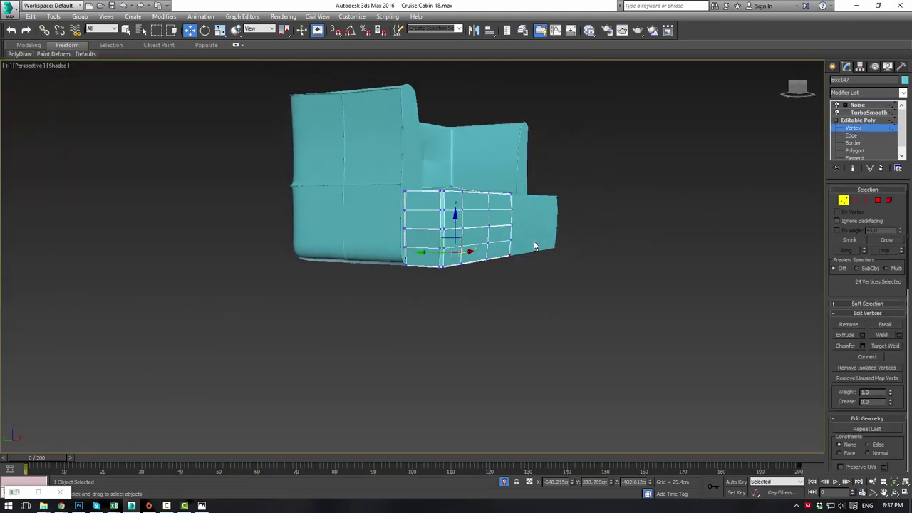
Examine how the seat cushion meets the armrest in the four-viewport layout, in wireframe and shaded views
key(alt+w)
middle_drag(290, 300, 244, 247)
scroll(243, 247, down, 1)
scroll(265, 403, down, 5)
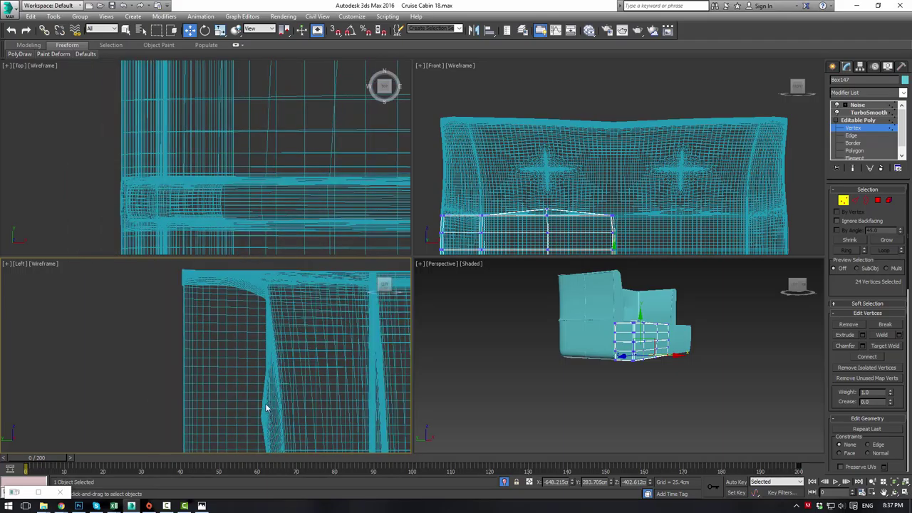
middle_drag(288, 386, 251, 283)
scroll(340, 362, up, 1)
middle_drag(340, 362, 202, 393)
scroll(202, 392, up, 2)
scroll(199, 374, up, 2)
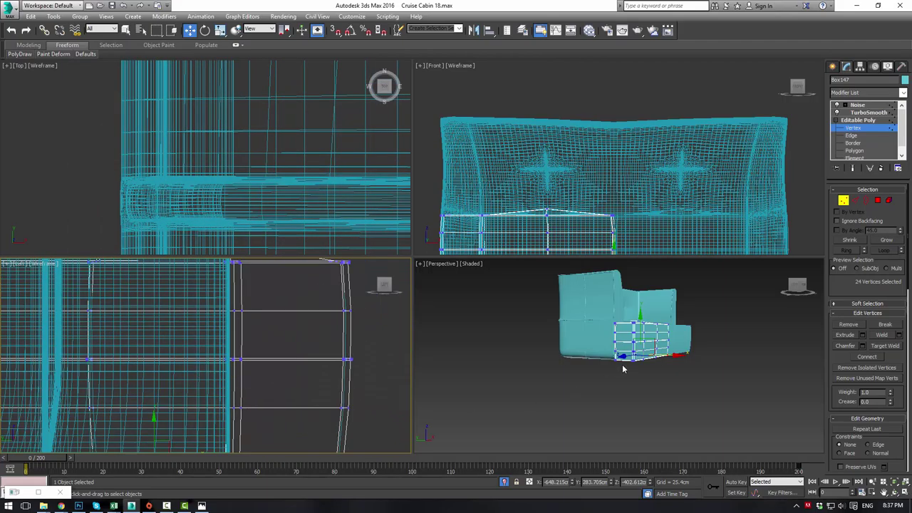
alt+middle_drag(622, 368, 739, 168)
scroll(511, 329, up, 3)
scroll(522, 329, up, 3)
scroll(524, 349, down, 6)
scroll(536, 349, up, 5)
scroll(547, 348, down, 5)
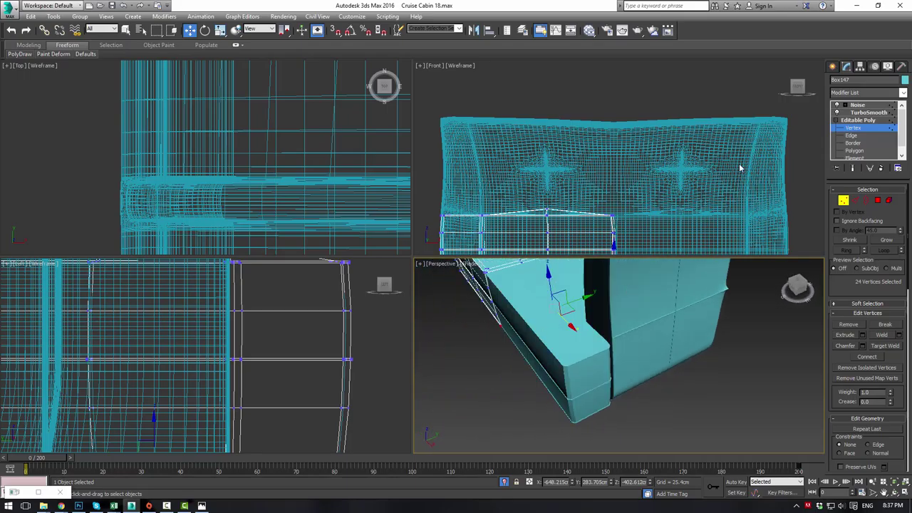
Return to the single perspective view and examine the whole smoothed sofa with nothing selected
click(754, 354)
key(alt+w)
click(857, 105)
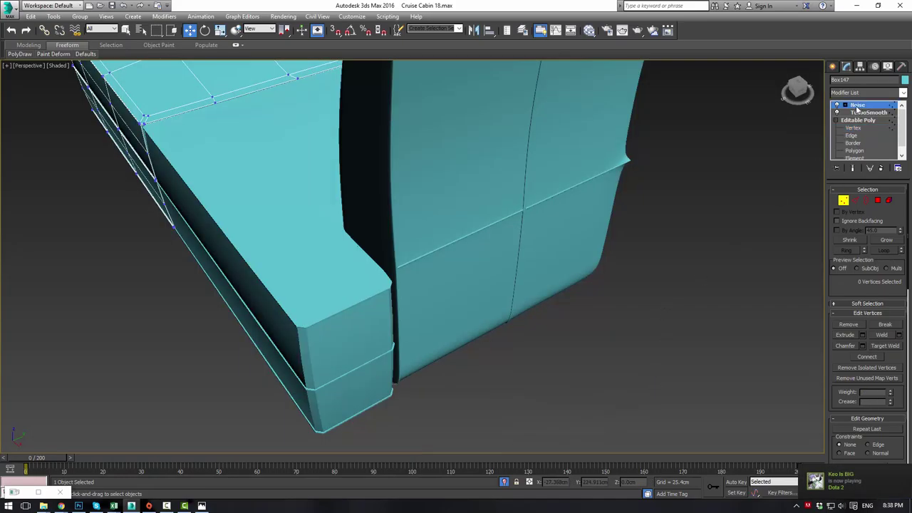
click(639, 239)
scroll(638, 239, down, 6)
alt+middle_drag(639, 240, 495, 285)
scroll(494, 285, up, 3)
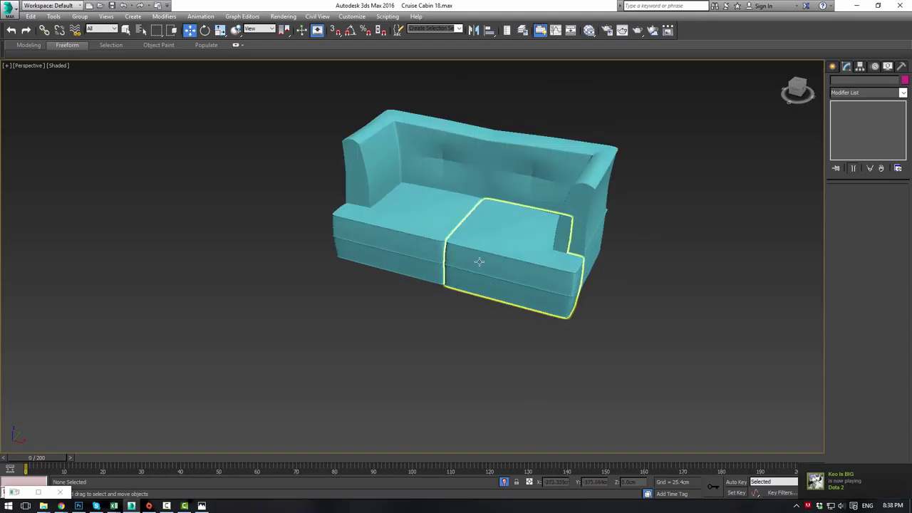
Create a box about 144 cm long, 37 cm wide and 63 cm high at the sofa's seat
click(833, 66)
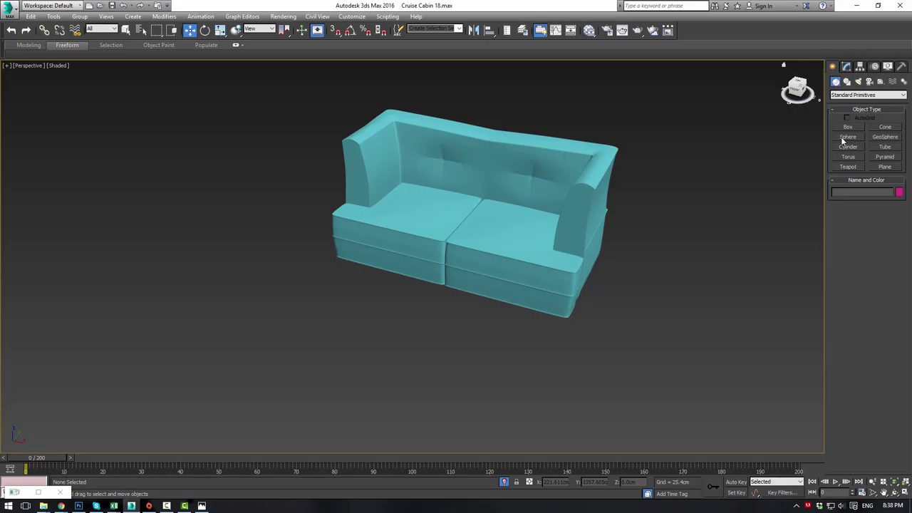
click(848, 127)
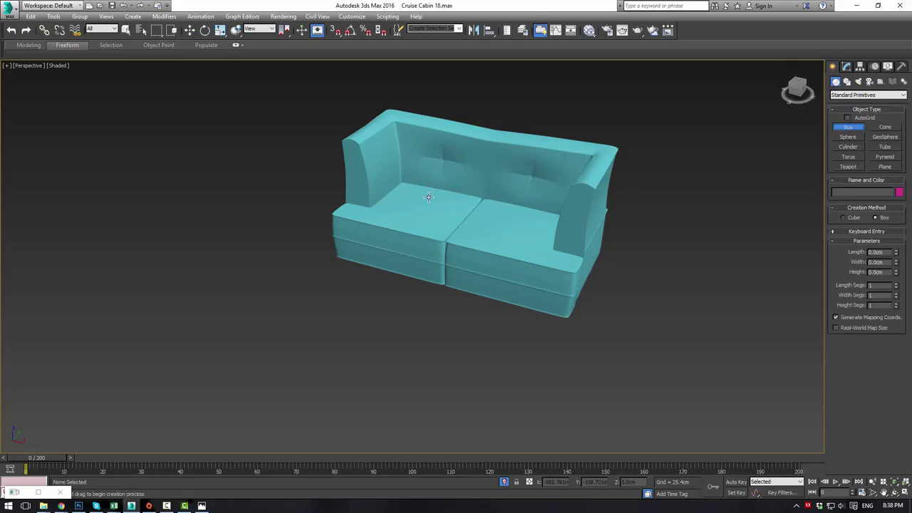
drag(426, 194, 413, 222)
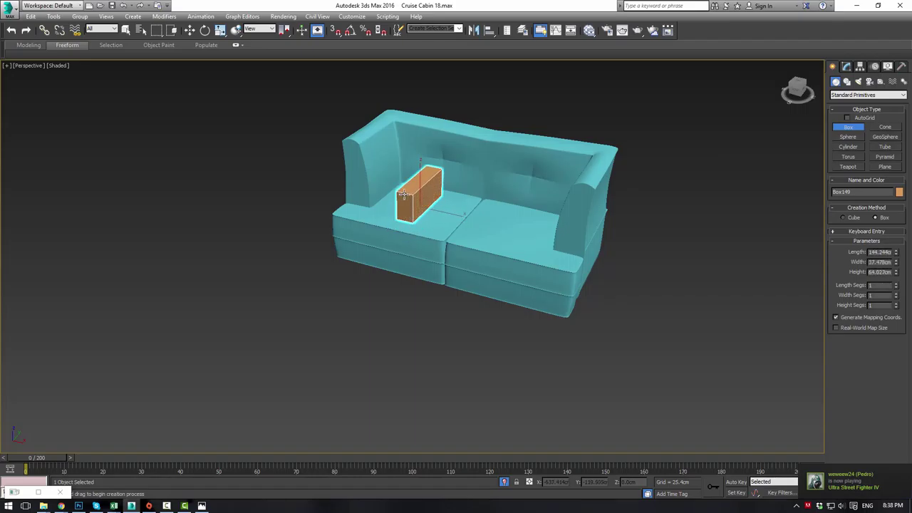
Convert the new box to an Editable Poly
click(847, 67)
key(ctrl+x)
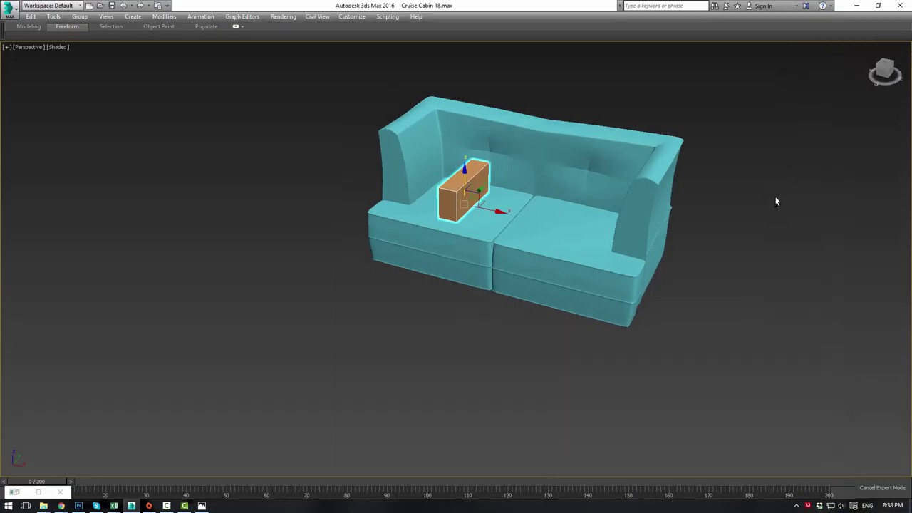
key(ctrl+x)
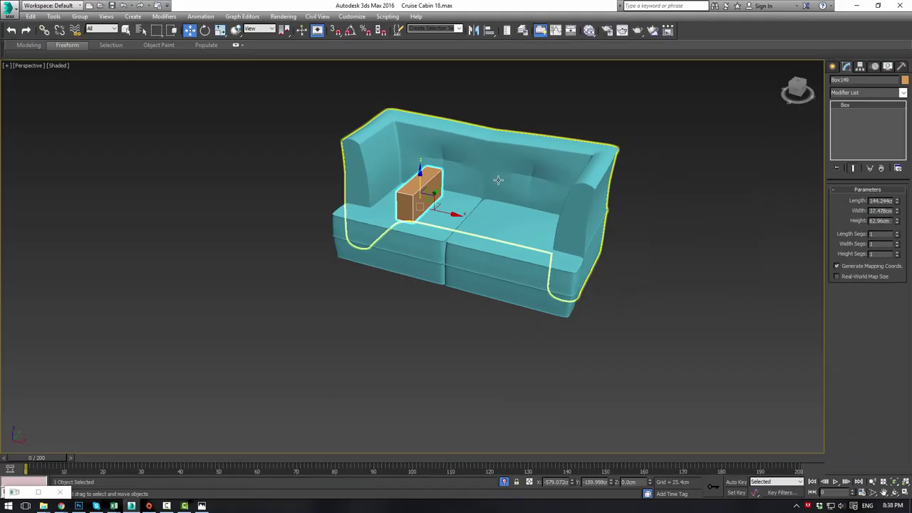
key(alt+x)
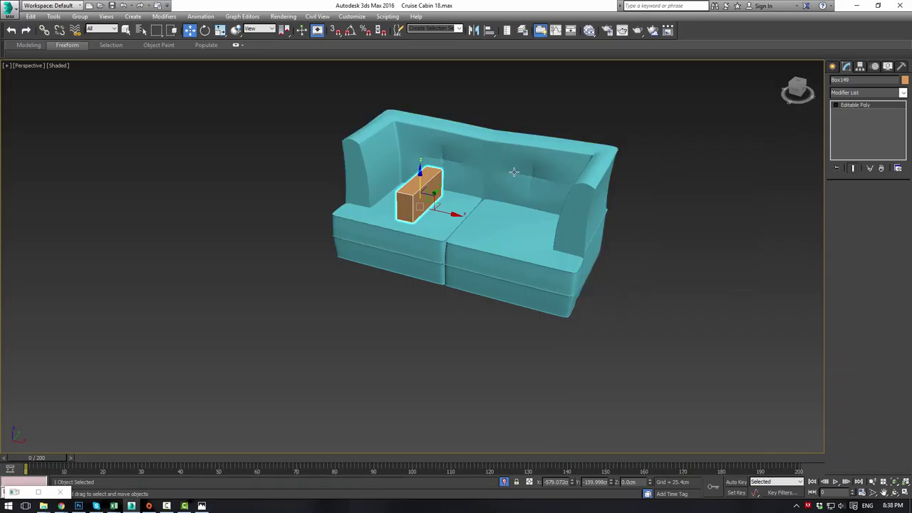
Connect the box's four vertical edges with two segments, dividing its height into three rows
click(855, 202)
alt+middle_drag(456, 204, 478, 173)
scroll(477, 173, up, 3)
drag(345, 215, 443, 232)
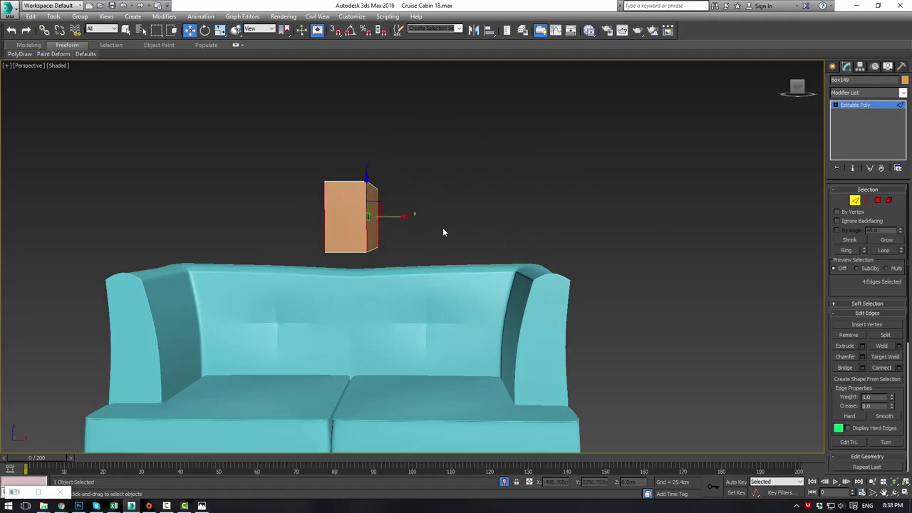
click(899, 368)
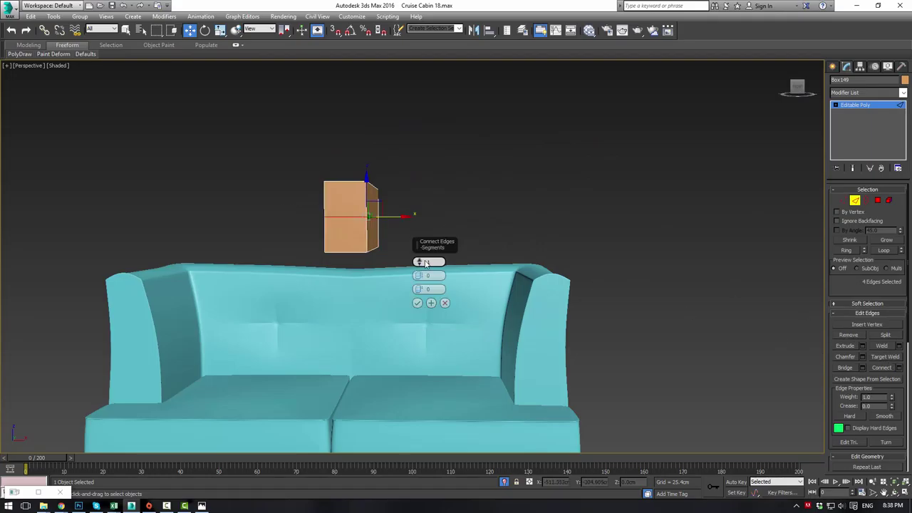
drag(419, 263, 419, 257)
click(418, 303)
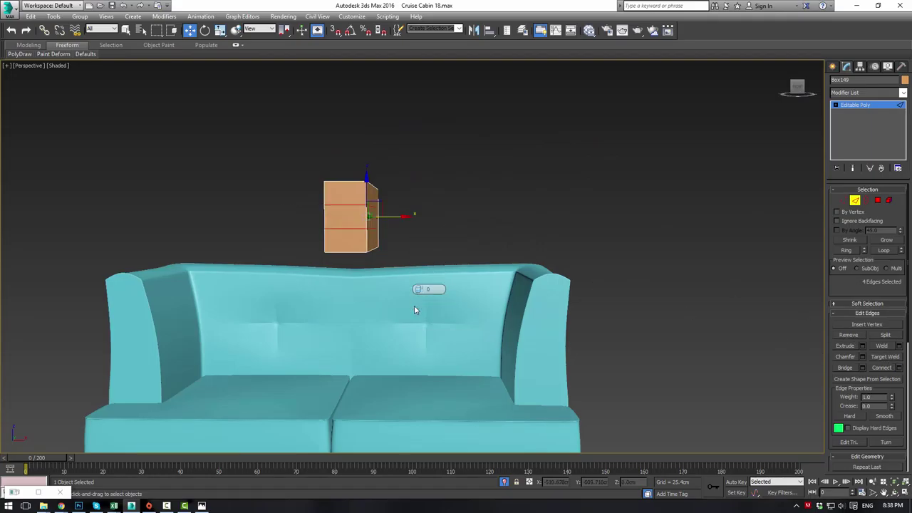
Connect the box's edges running across its width with two segments, dividing it into three columns
alt+middle_drag(379, 182, 387, 178)
drag(355, 168, 362, 298)
right_click(349, 285)
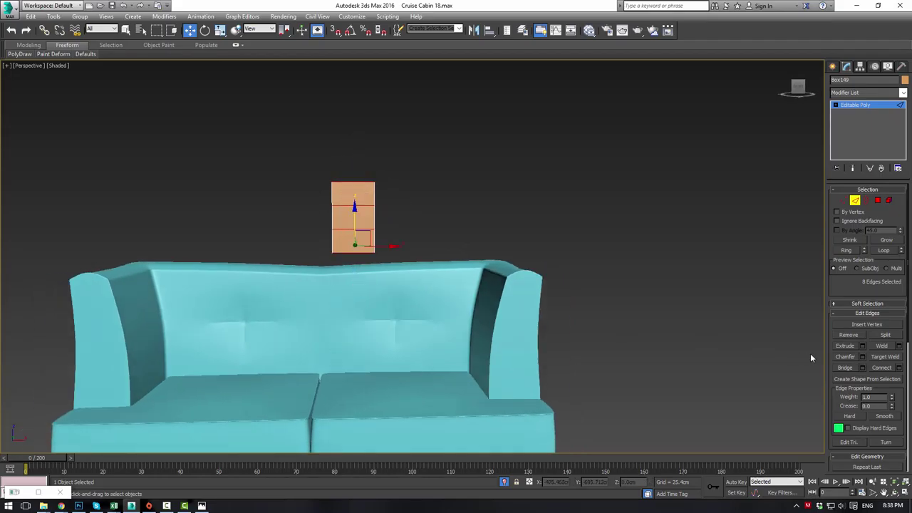
click(882, 367)
alt+middle_drag(510, 208, 495, 210)
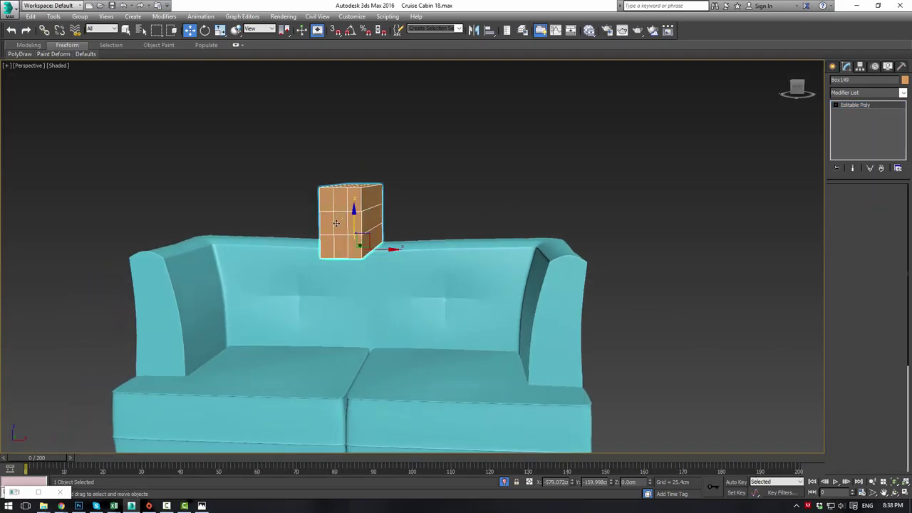
Move the centre polygon on each end of the box about 5 cm outward so both ends bulge
key(3)
key(4)
click(340, 225)
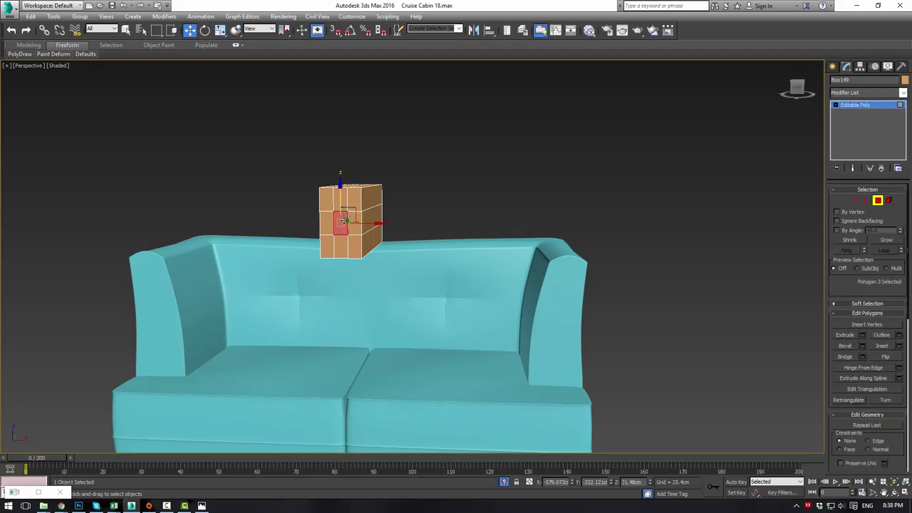
alt+middle_drag(340, 225, 491, 266)
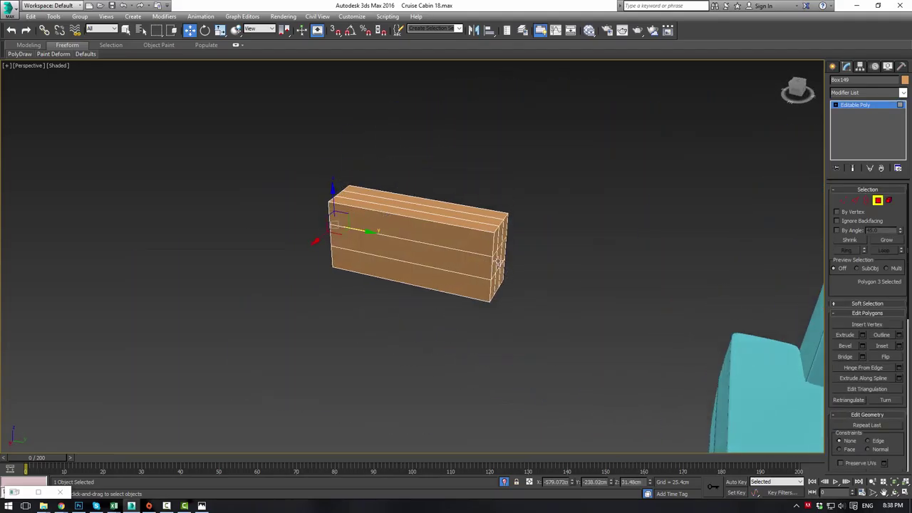
click(499, 262)
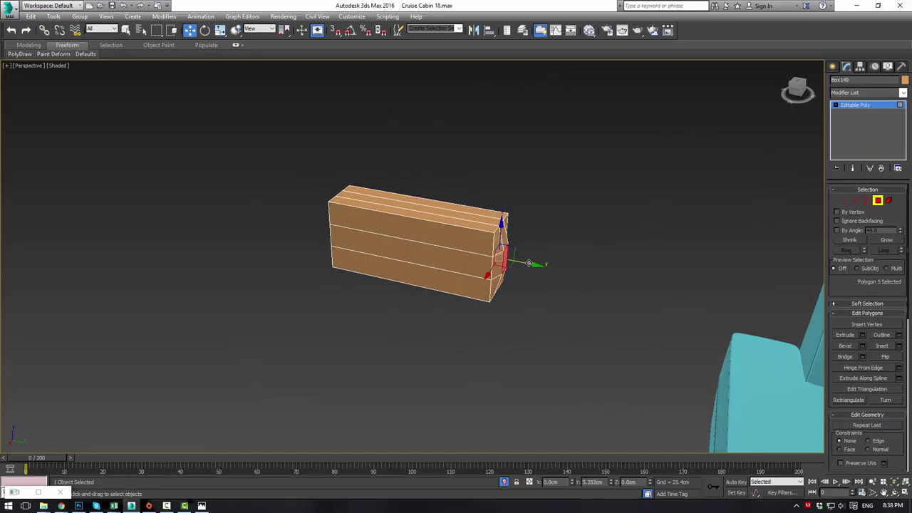
click(741, 207)
Connect the box's lengthwise edges with two segments at pinch 98 and slide 0, placing loops close to both ends
click(858, 202)
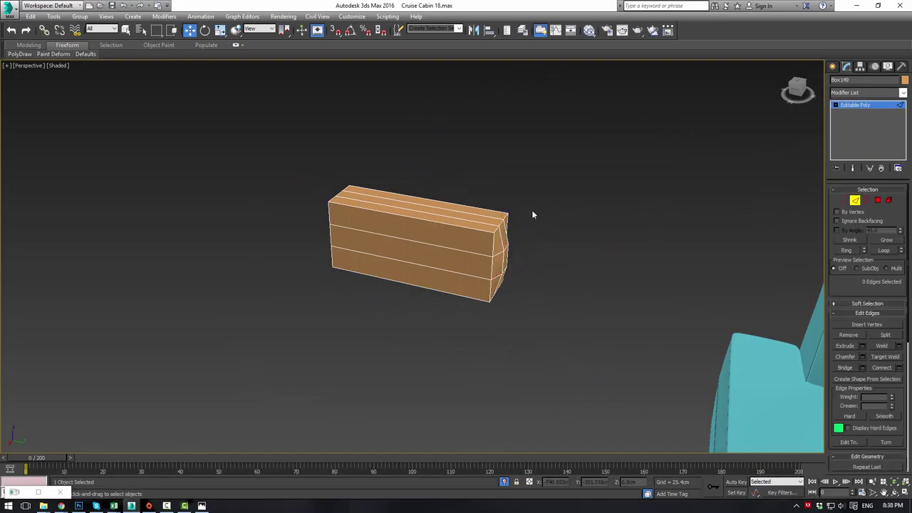
alt+middle_drag(533, 213, 564, 205)
drag(426, 139, 428, 349)
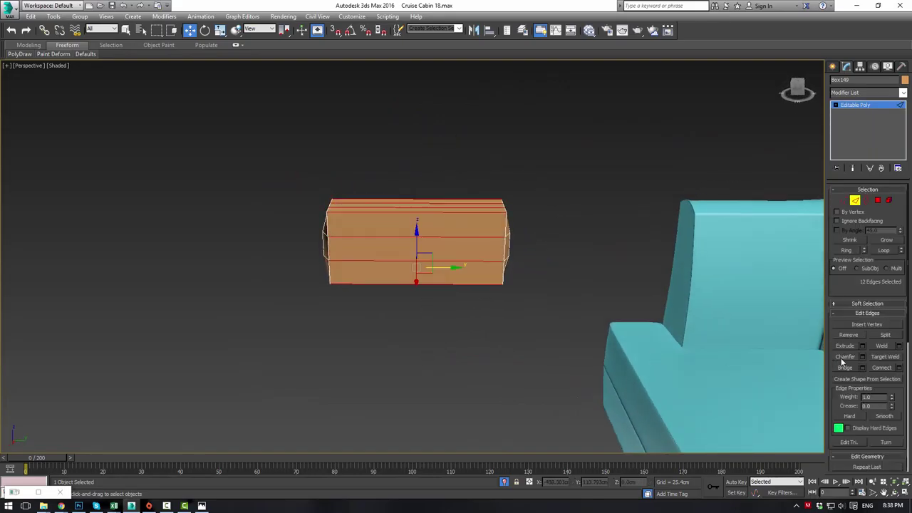
click(899, 368)
drag(419, 290, 421, 311)
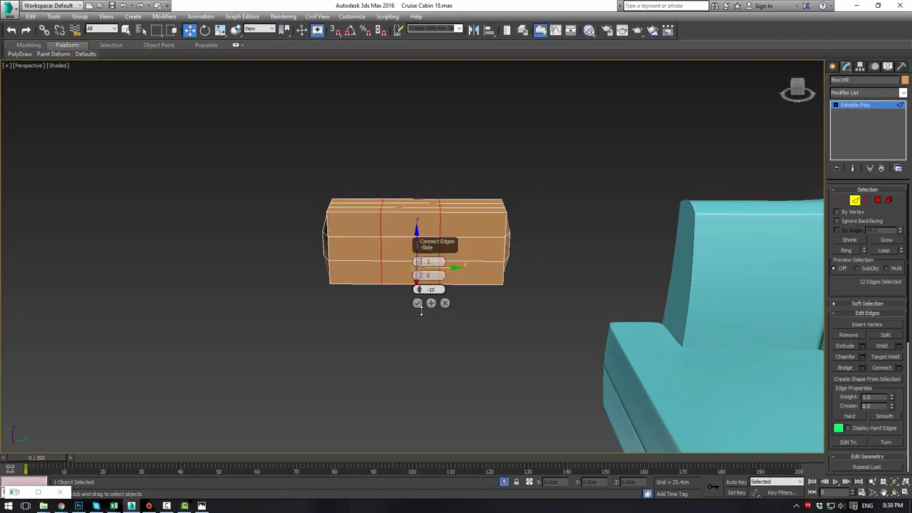
right_click(419, 289)
drag(419, 276, 448, 90)
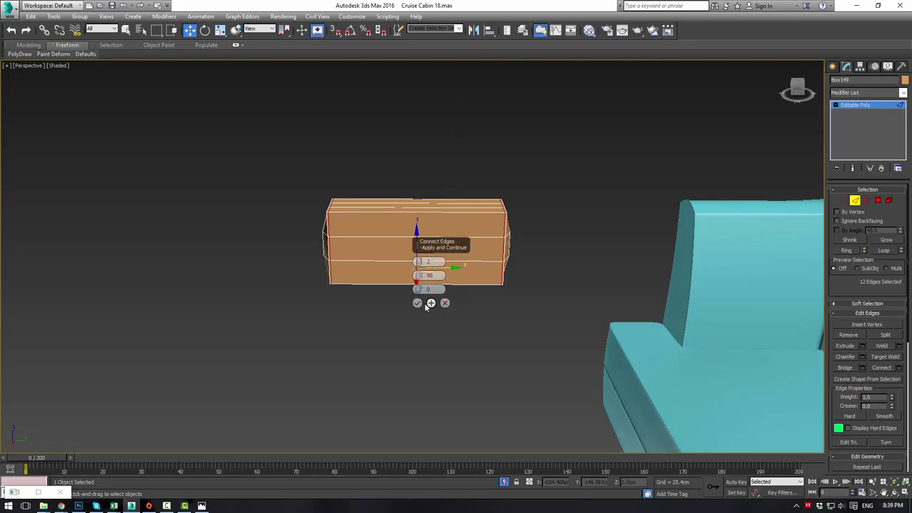
click(417, 302)
Extrude the narrow polygon bands around both ends of the box slightly outward along their local normals to form thin rims
click(877, 200)
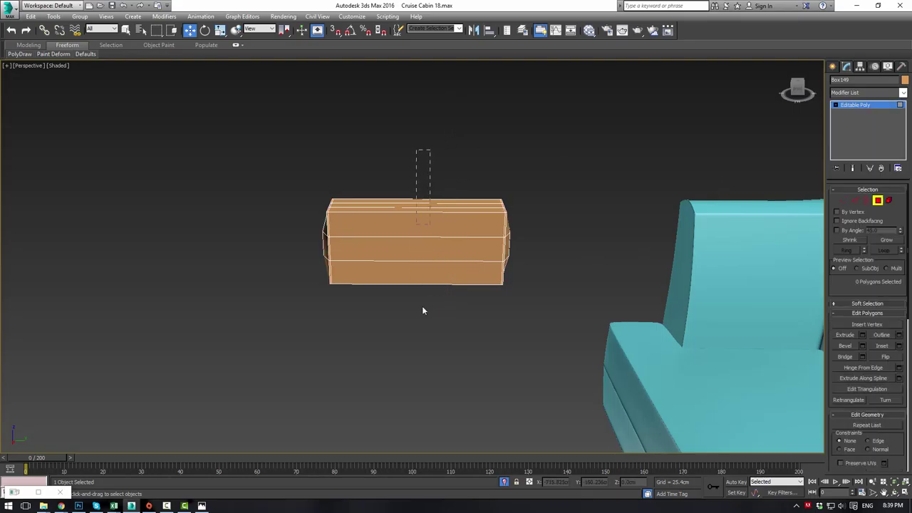
key(ctrl+a)
click(886, 240)
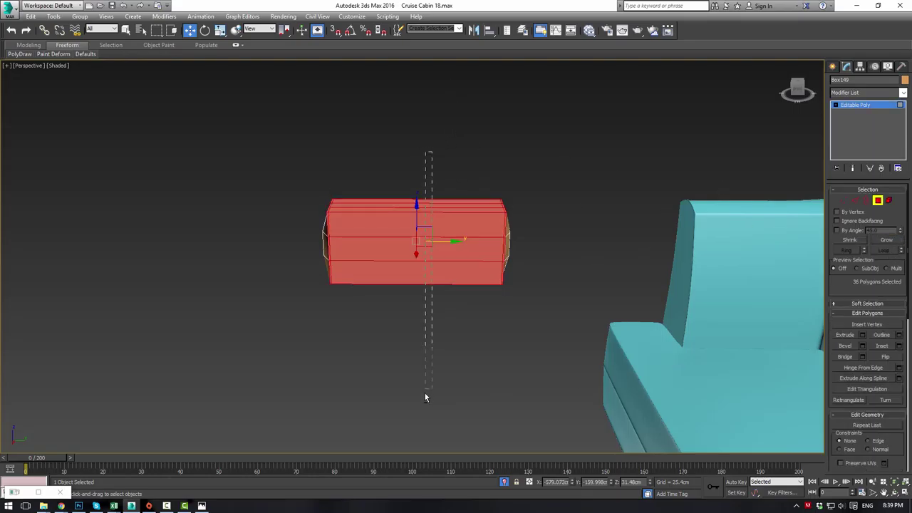
alt+drag(426, 398, 426, 398)
click(863, 335)
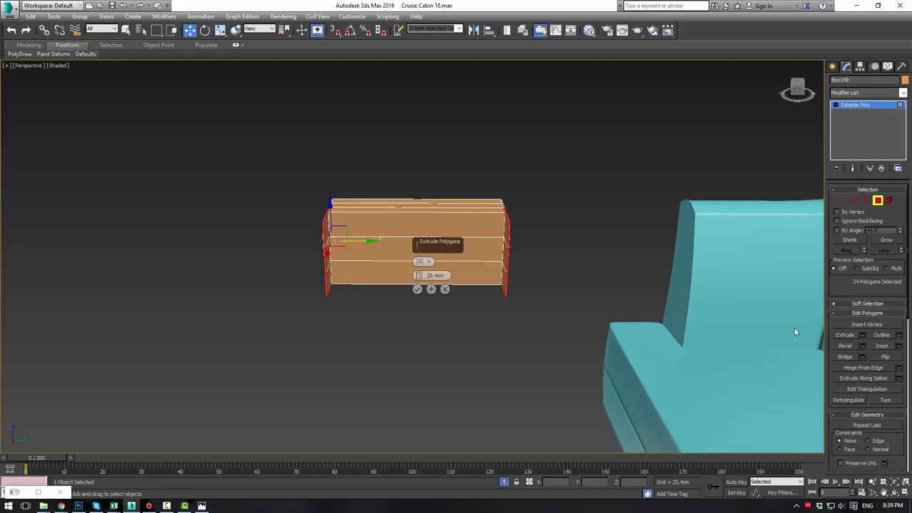
click(424, 262)
click(439, 271)
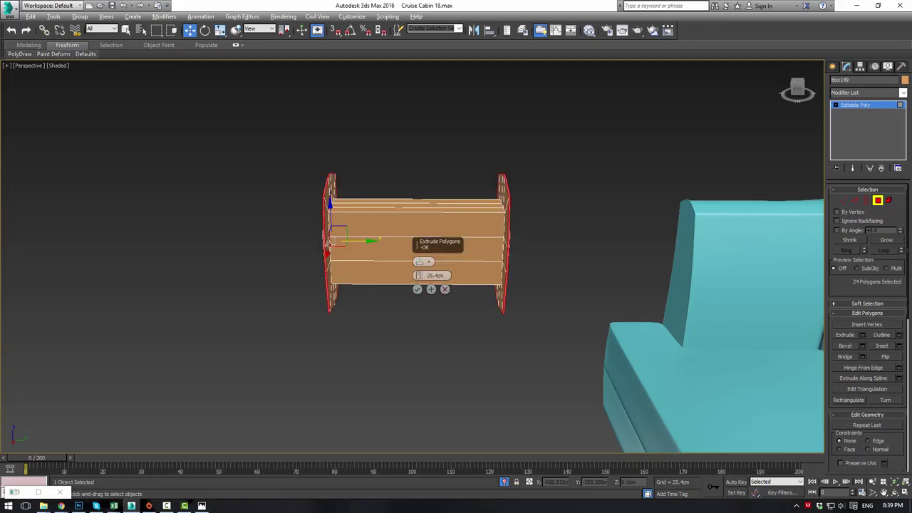
alt+middle_drag(438, 270, 341, 234)
drag(418, 275, 420, 312)
click(418, 290)
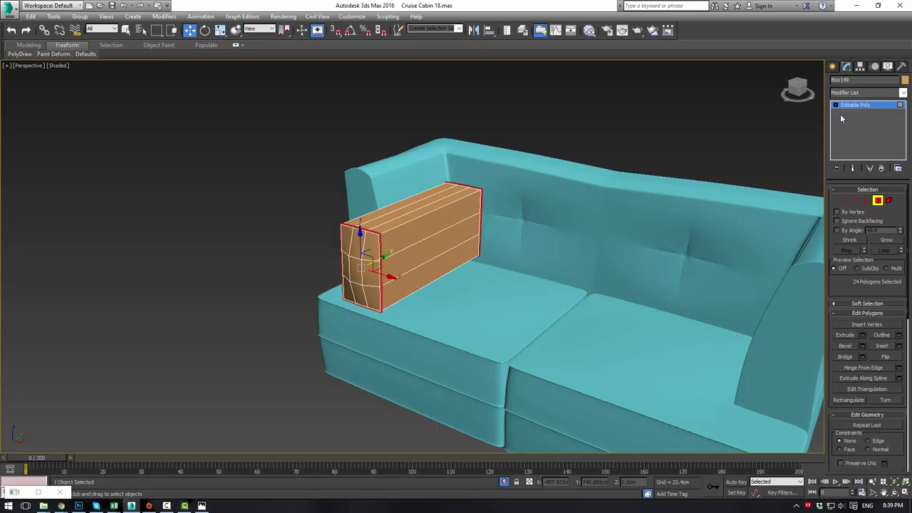
Apply a TurboSmooth modifier with 2 iterations to the box and check the smoothed shape beside the sofa
click(876, 105)
click(902, 93)
text(tu)
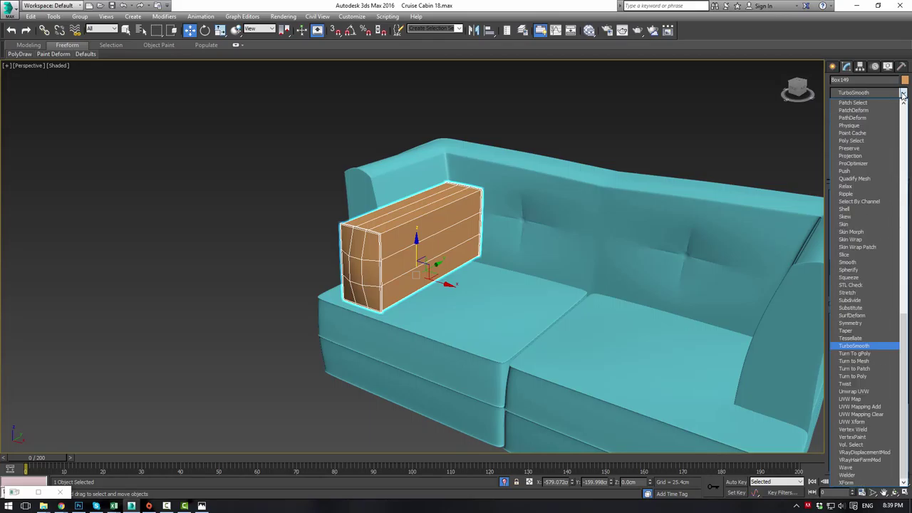
key(Return)
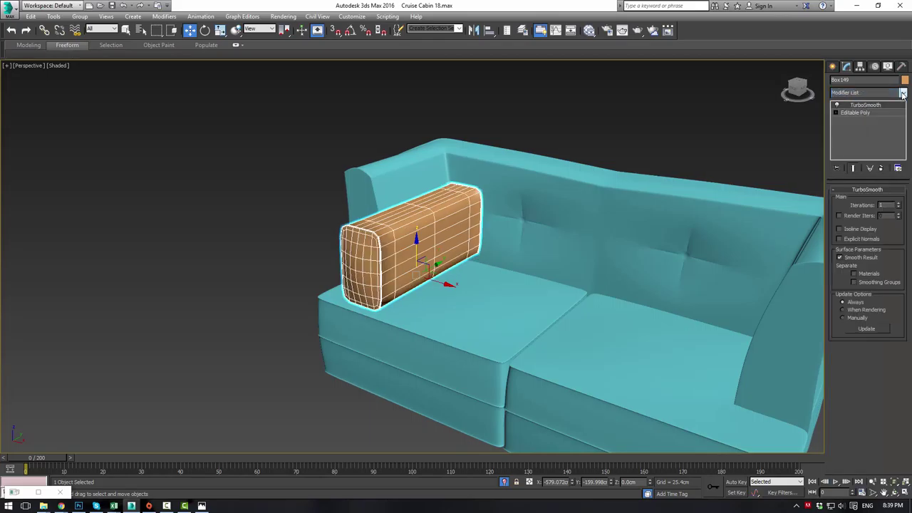
click(898, 204)
click(727, 161)
middle_drag(537, 216, 521, 218)
click(412, 217)
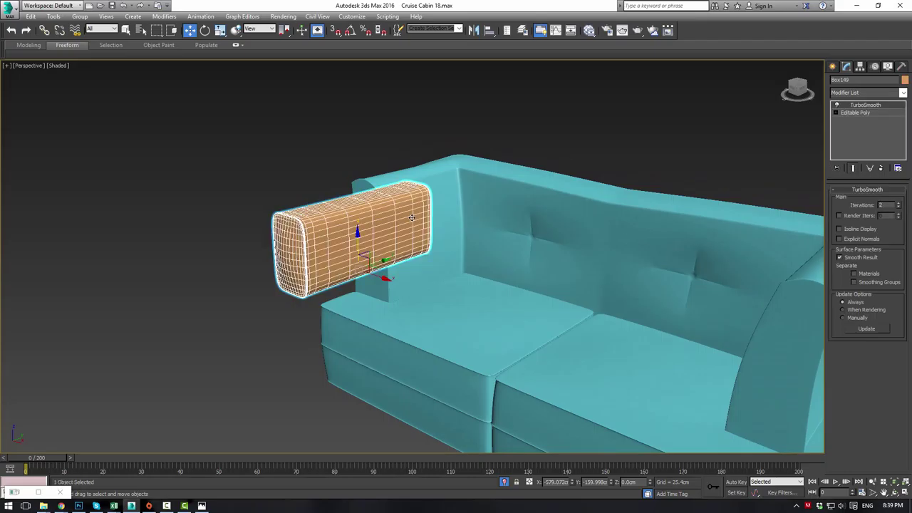
Connect the lengthwise edges of the base mesh with two evenly spaced segments, pinch 0 and slide 0
click(853, 120)
alt+middle_drag(584, 217, 531, 223)
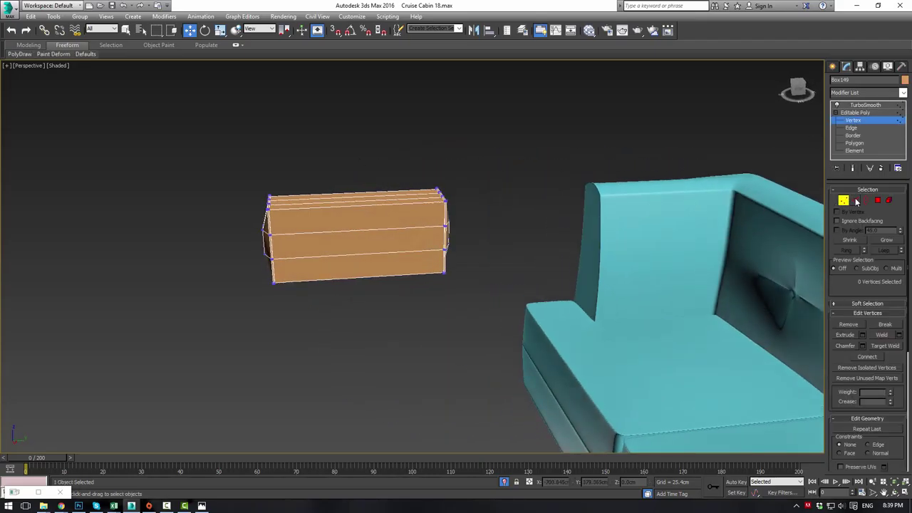
click(856, 201)
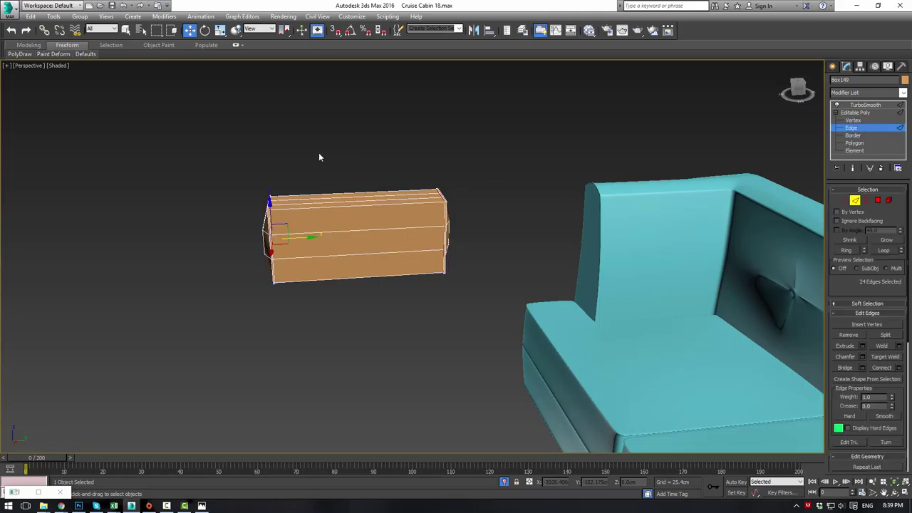
click(899, 368)
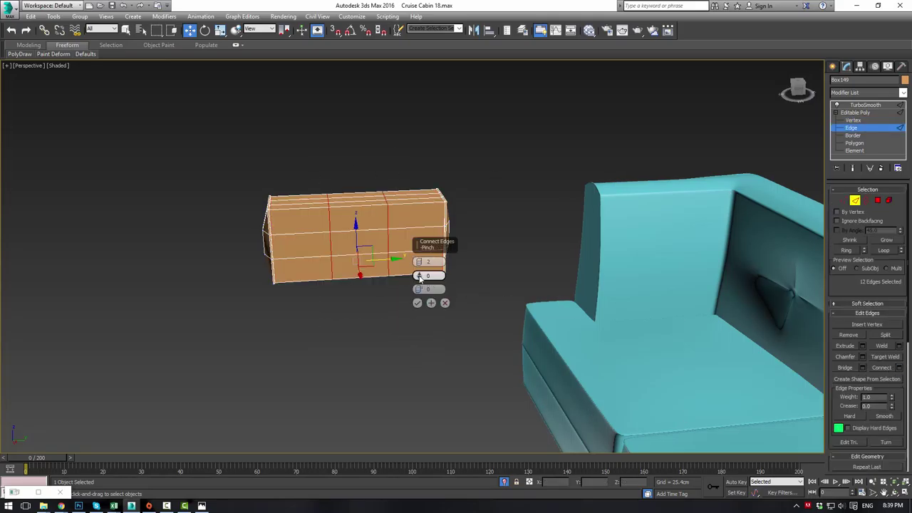
click(418, 302)
Scale the two new middle edge loops down uniformly so the piece narrows slightly at its waist
alt+middle_drag(356, 291, 387, 287)
key(r)
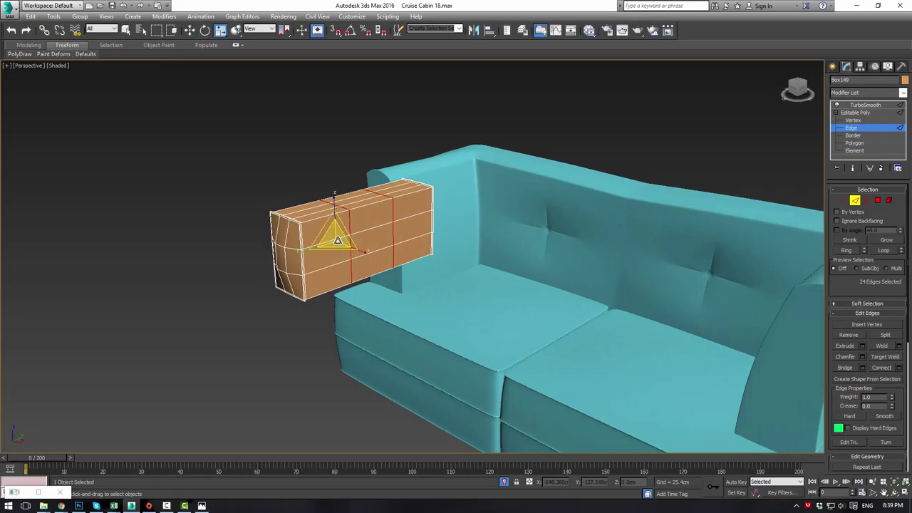
drag(338, 241, 335, 247)
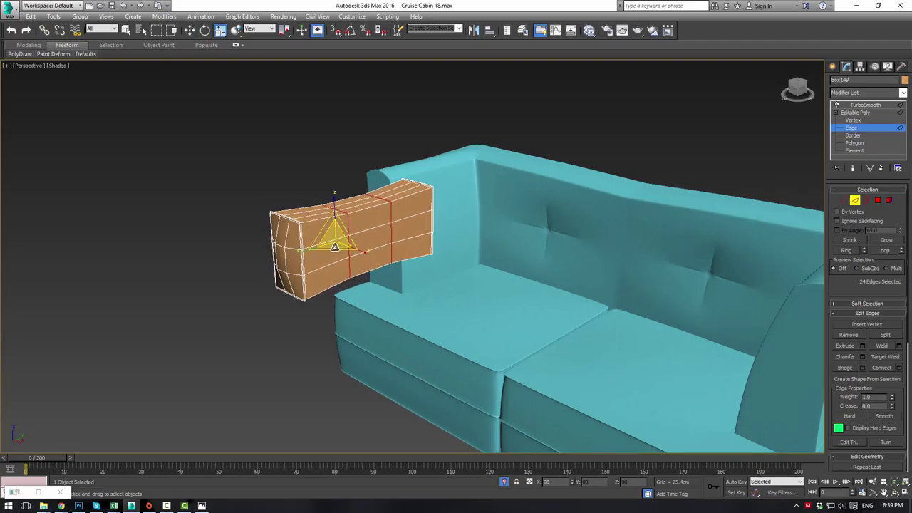
In the Front view, widen the piece's two middle vertex rows horizontally with uniform Scale, undoing the first try that also squashed them vertically
alt+middle_drag(349, 249, 499, 216)
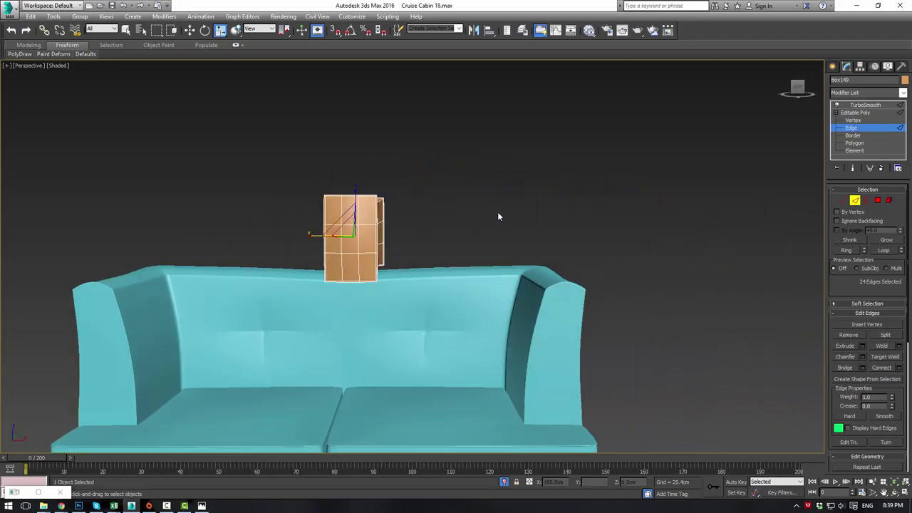
key(alt+w)
middle_drag(658, 97, 570, 188)
scroll(600, 165, up, 5)
key(1)
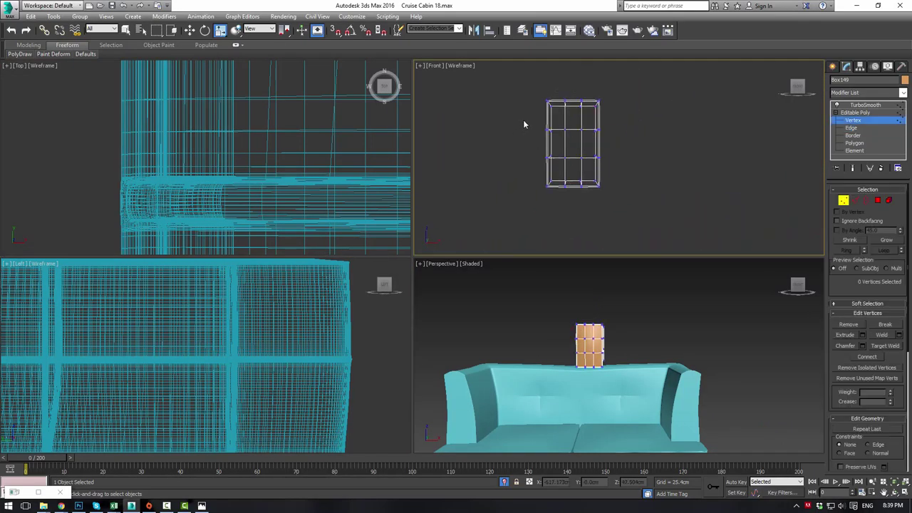
drag(625, 166, 623, 144)
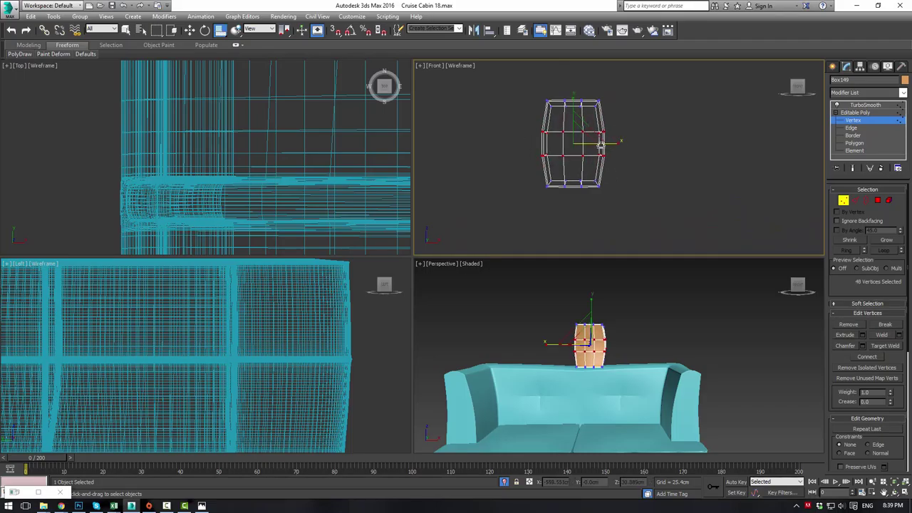
key(ctrl+z)
key(q)
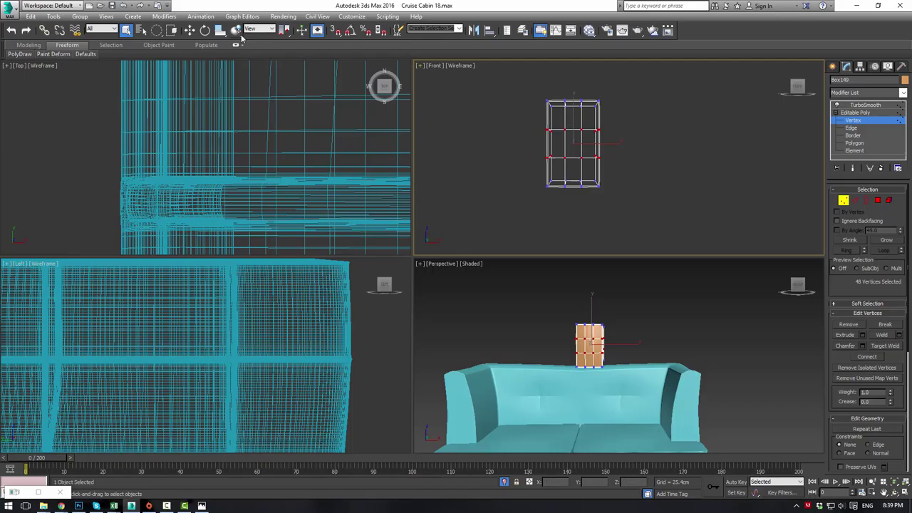
click(220, 30)
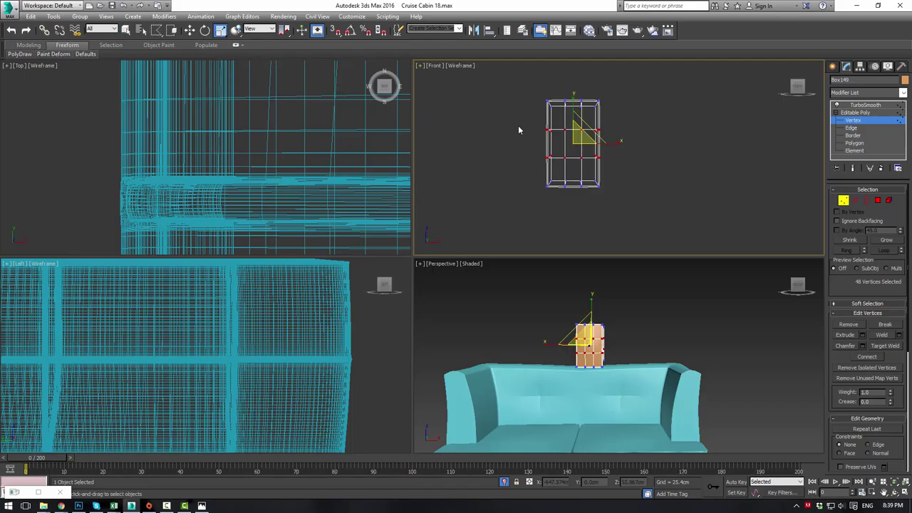
drag(619, 142, 621, 141)
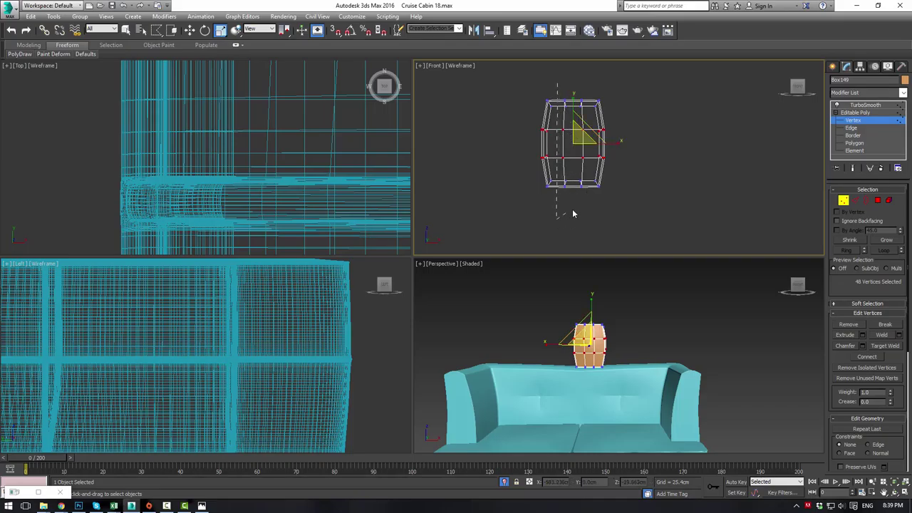
Scale the two middle vertex columns vertically to 115 percent in the Front view, and return to the TurboSmooth level
double_click(556, 82)
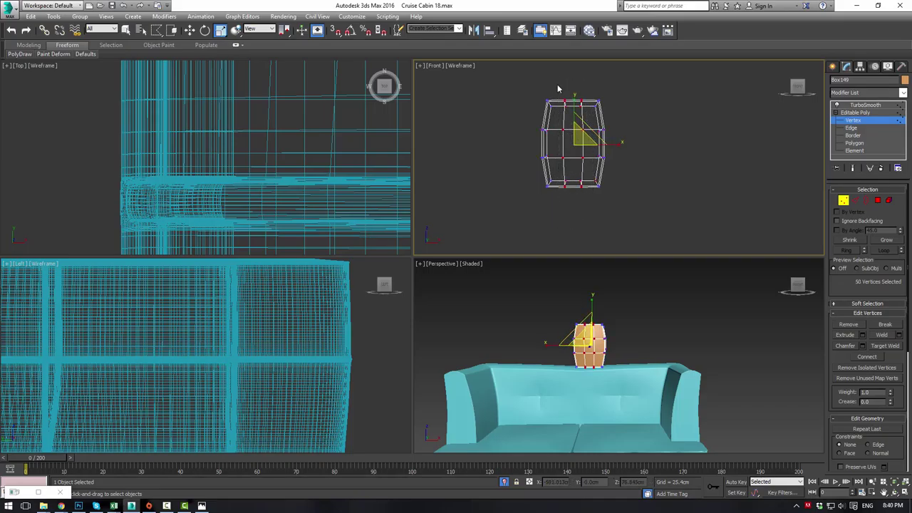
drag(574, 102, 574, 94)
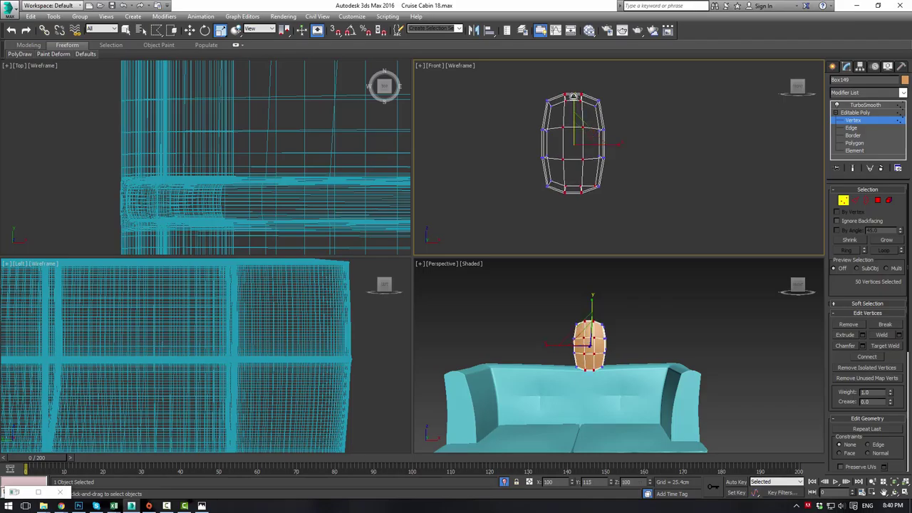
drag(159, 33, 159, 45)
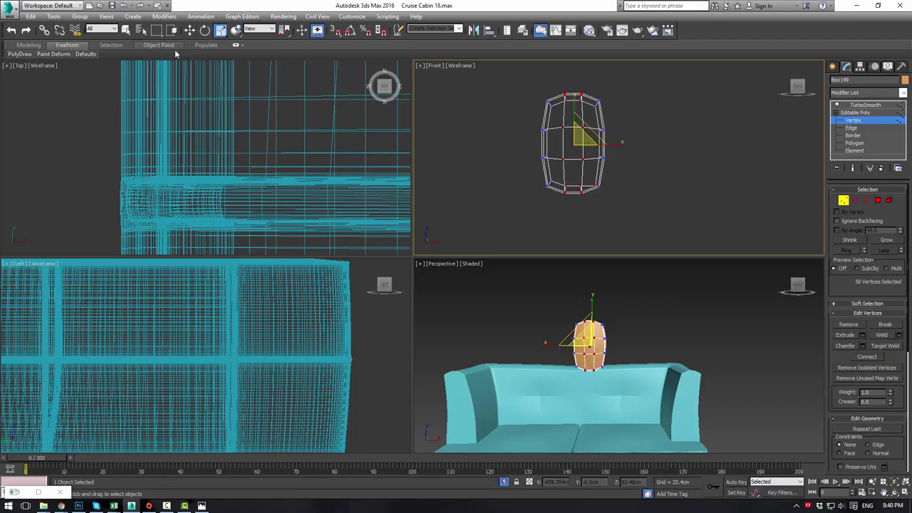
click(855, 113)
click(864, 105)
click(659, 302)
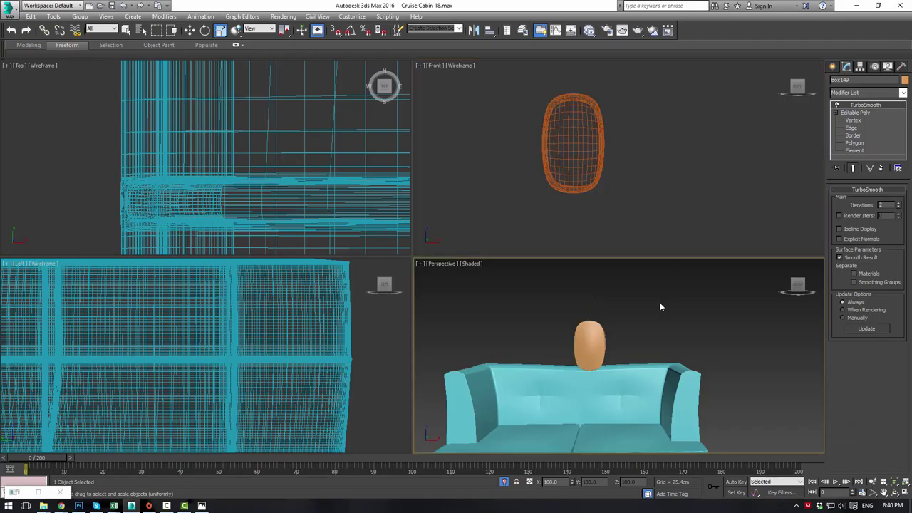
Add a Noise modifier to the cushion with strength X 7.29 cm, Y 5.944 cm, Z 4.851 cm and scale 21
key(alt+w)
alt+middle_drag(647, 315, 543, 262)
click(285, 246)
alt+middle_drag(285, 245, 416, 193)
click(903, 95)
scroll(902, 102, down, 1)
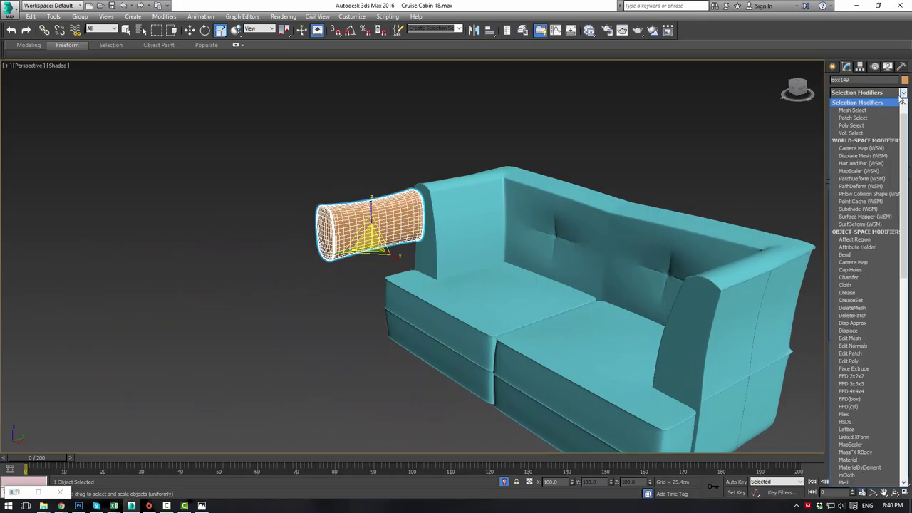
key(n)
key(Return)
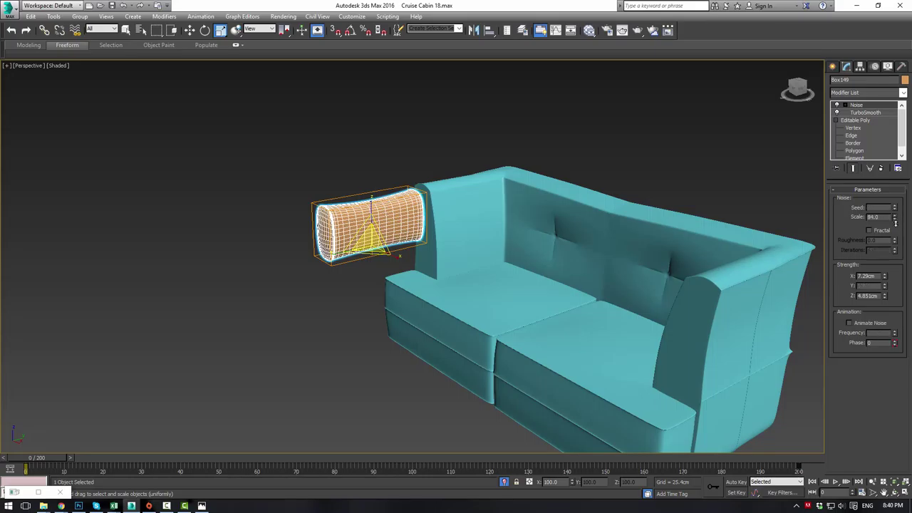
drag(895, 224, 899, 252)
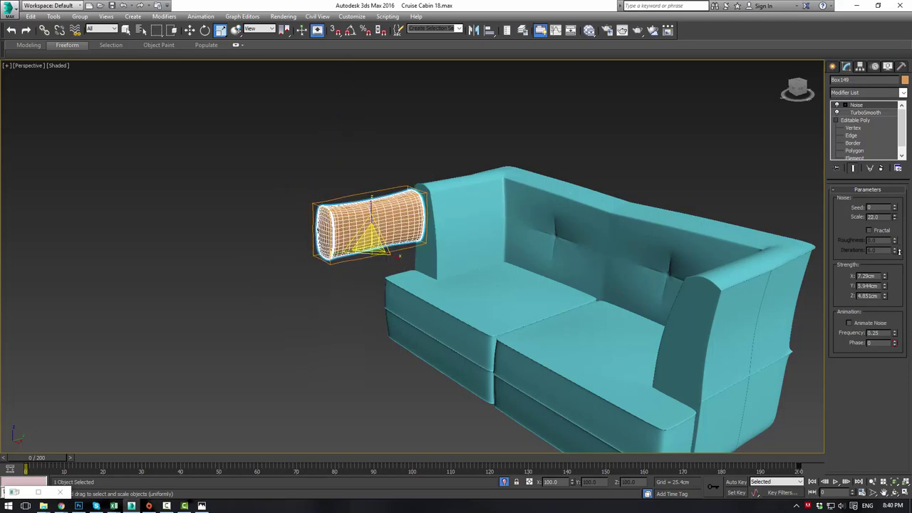
click(509, 162)
alt+middle_drag(422, 146, 409, 184)
click(412, 244)
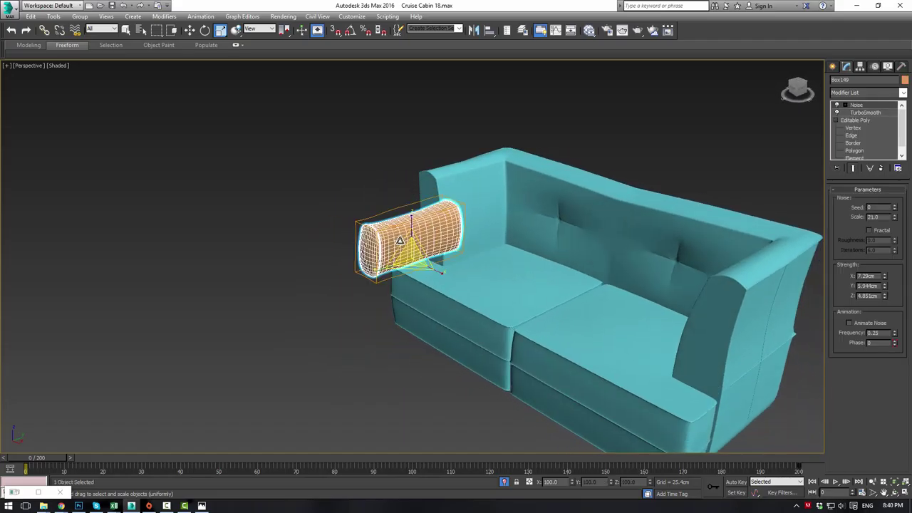
Move the cushion over the sofa's left seat in the Top view and frame it in the views
key(alt+w)
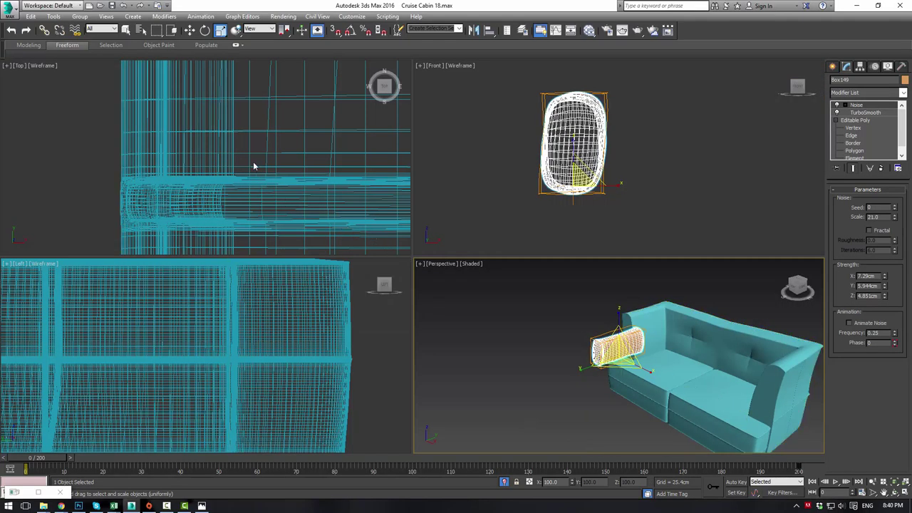
scroll(292, 196, down, 4)
scroll(292, 195, down, 2)
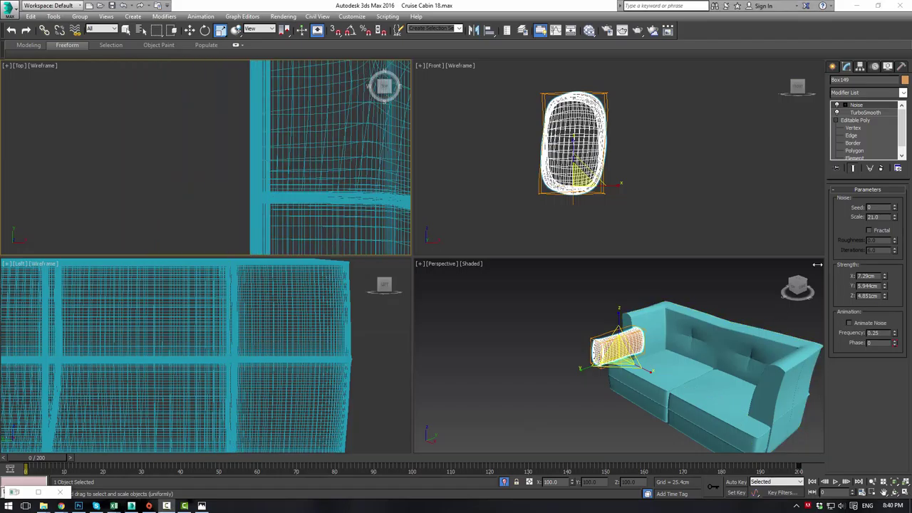
scroll(319, 163, down, 4)
scroll(387, 209, up, 2)
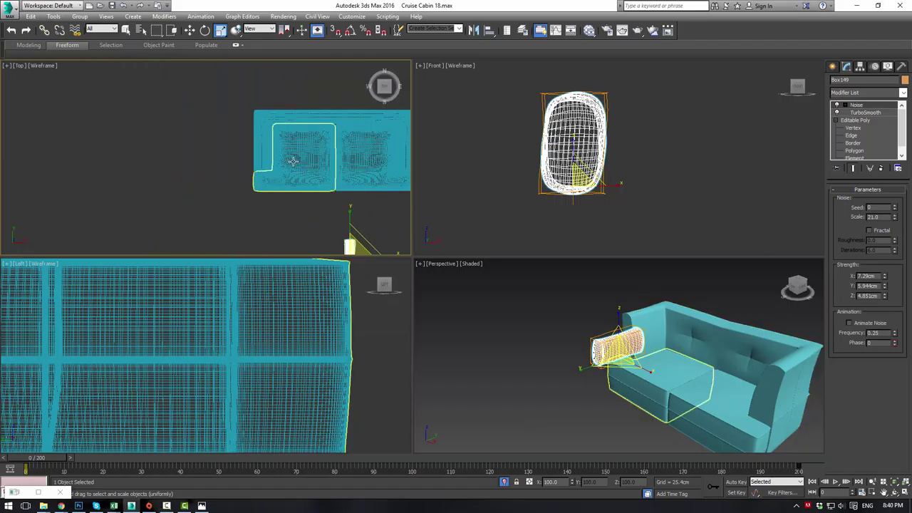
key(w)
drag(351, 241, 272, 149)
key(z)
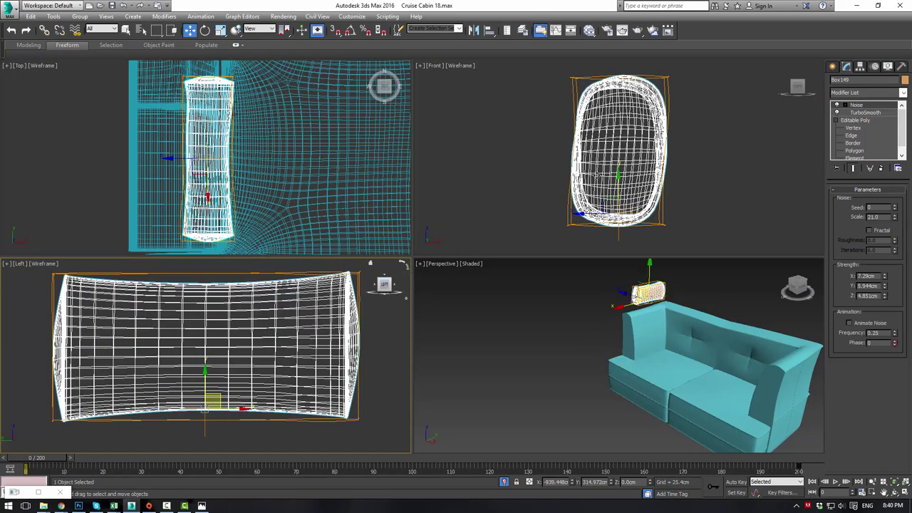
Lower the cushion in the Front view so it rests on the left seat
scroll(597, 174, down, 5)
drag(606, 156, 614, 200)
middle_click(620, 349)
mouse_move(619, 349)
alt+middle_down()
mouse_move(593, 350)
mouse_move(586, 334)
mouse_move(613, 344)
alt+middle_up()
Scale the cushion non-uniformly to make it thicker across its width, keeping its length
key(r)
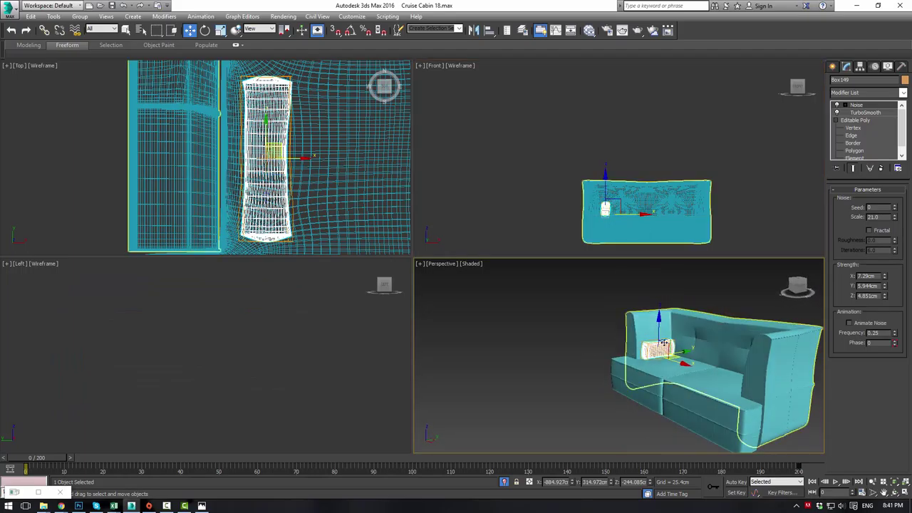
drag(666, 337, 685, 333)
alt+middle_drag(684, 335, 711, 354)
scroll(708, 363, up, 3)
Rotate the cushion about 20 degrees around its lengthwise axis so it leans toward the left armrest
key(e)
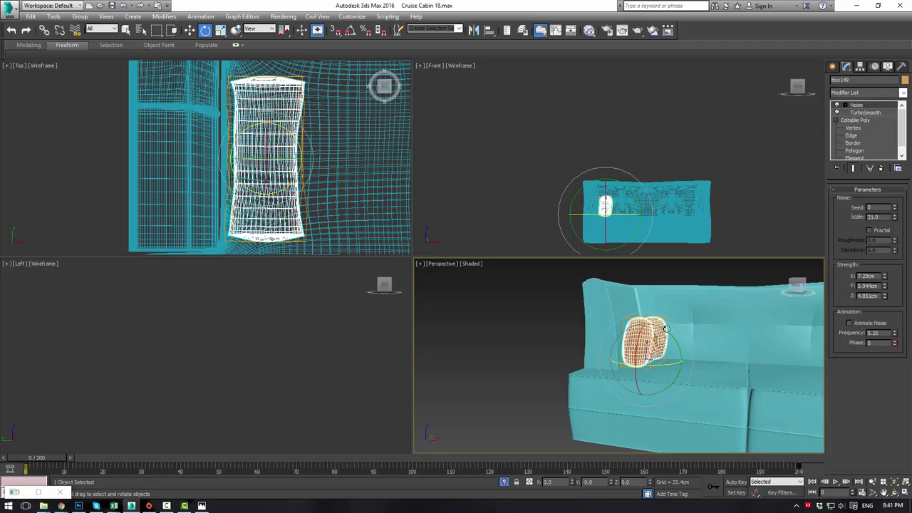
scroll(667, 328, up, 2)
drag(667, 328, 663, 316)
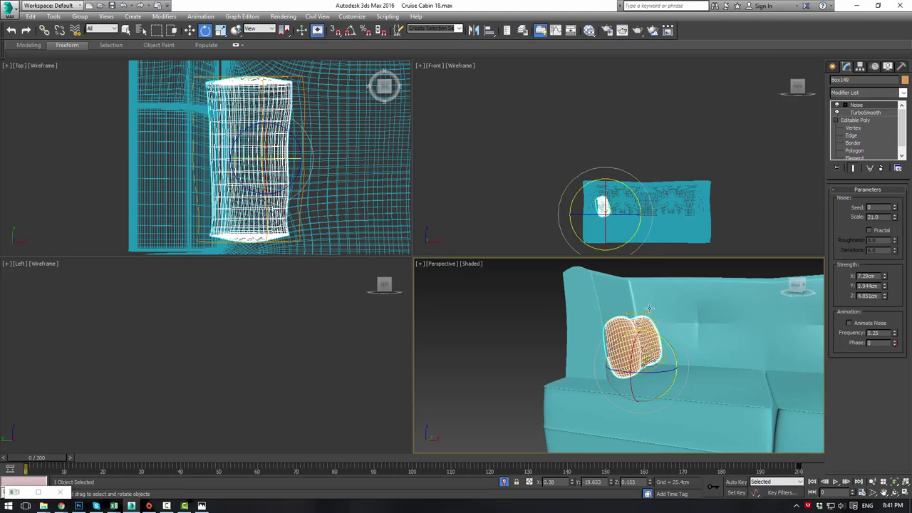
Shade the Top view and move the cushion back into the corner between the left armrest and the backrest
middle_drag(283, 119, 292, 168)
scroll(293, 175, down, 2)
key(F3)
middle_drag(317, 137, 313, 104)
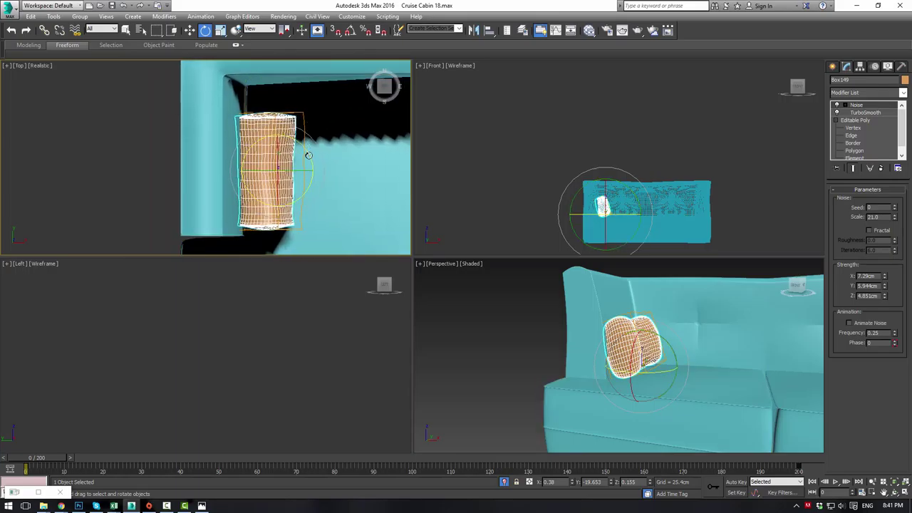
key(w)
drag(293, 156, 299, 131)
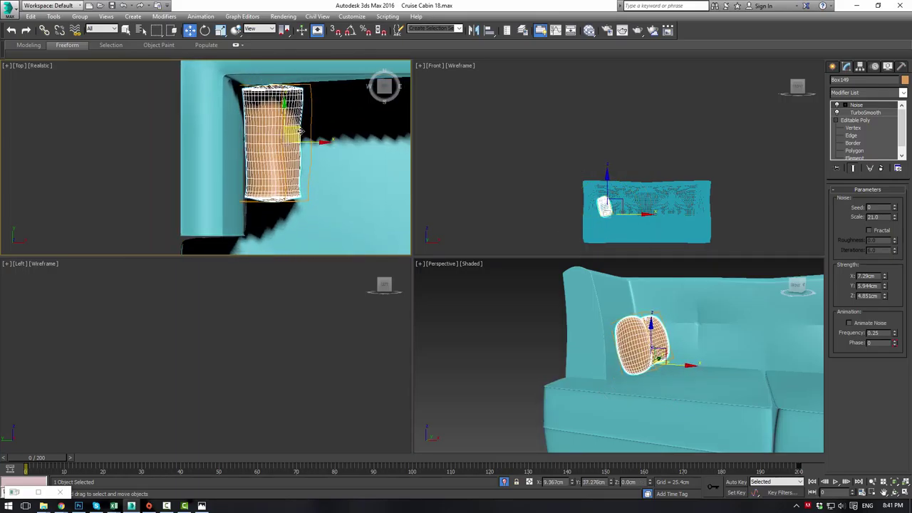
Fine-tune the cushion's placement on the left seat against the armrest in the maximized Perspective view
click(528, 336)
key(alt+w)
scroll(566, 344, up, 3)
scroll(568, 343, down, 3)
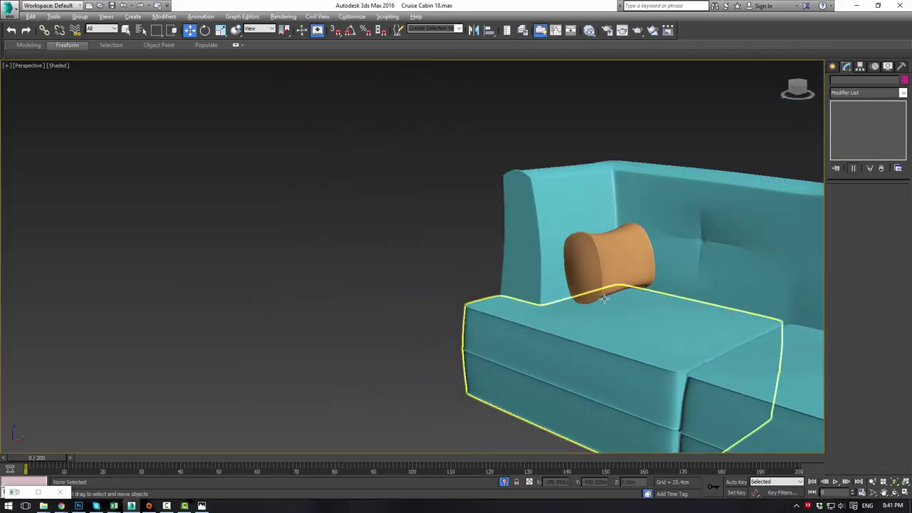
alt+middle_drag(603, 296, 456, 327)
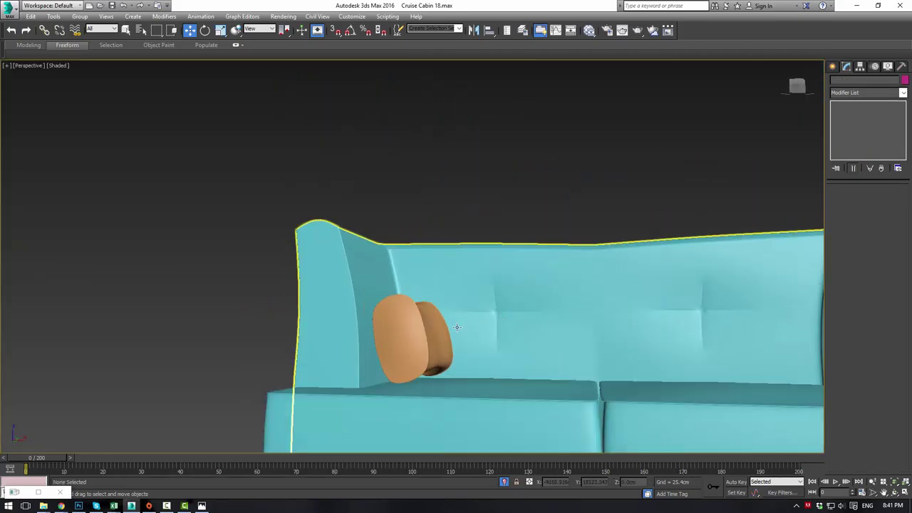
click(427, 328)
mouse_move(425, 336)
mouse_down()
mouse_move(419, 355)
mouse_move(423, 344)
mouse_up()
key(e)
key(w)
click(510, 208)
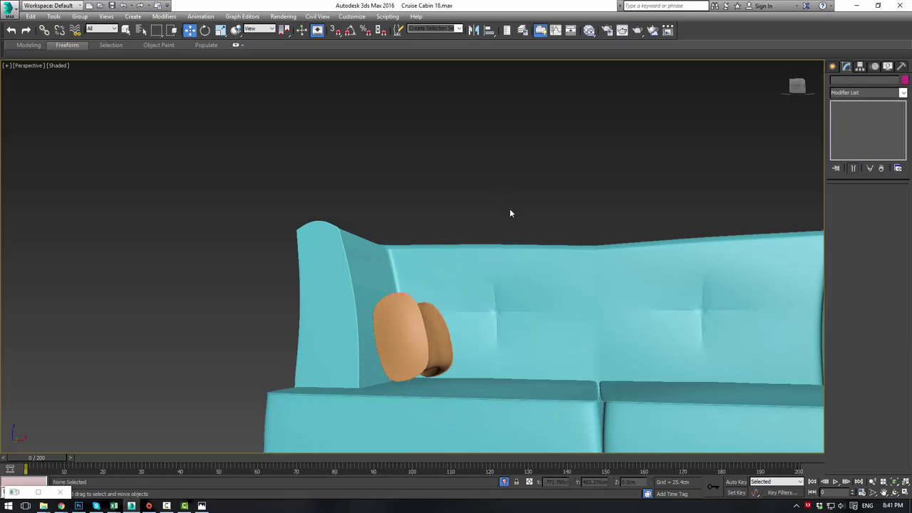
Stretch the cushion lengthwise along the left armrest and shift it slightly to fit the seat
scroll(509, 208, down, 2)
alt+middle_drag(510, 212, 409, 306)
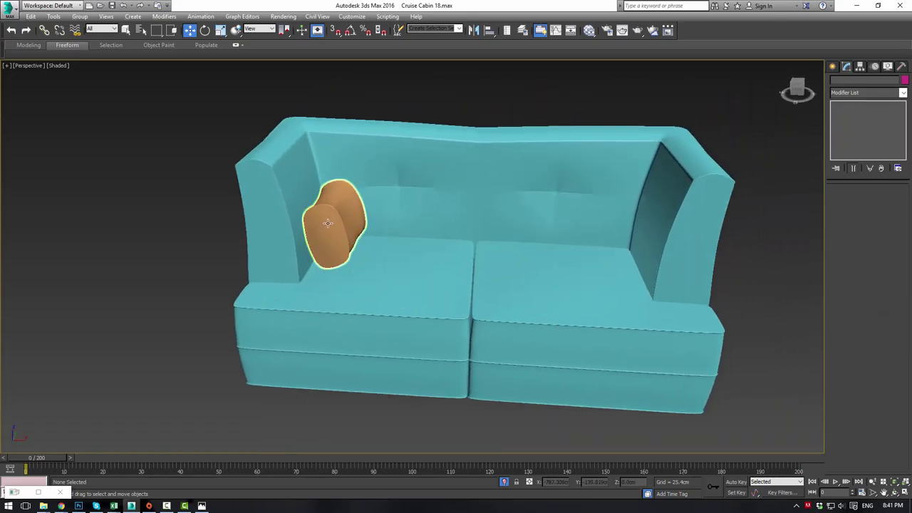
click(327, 219)
alt+middle_drag(334, 222, 274, 234)
alt+middle_drag(385, 243, 362, 247)
drag(362, 244, 274, 255)
key(r)
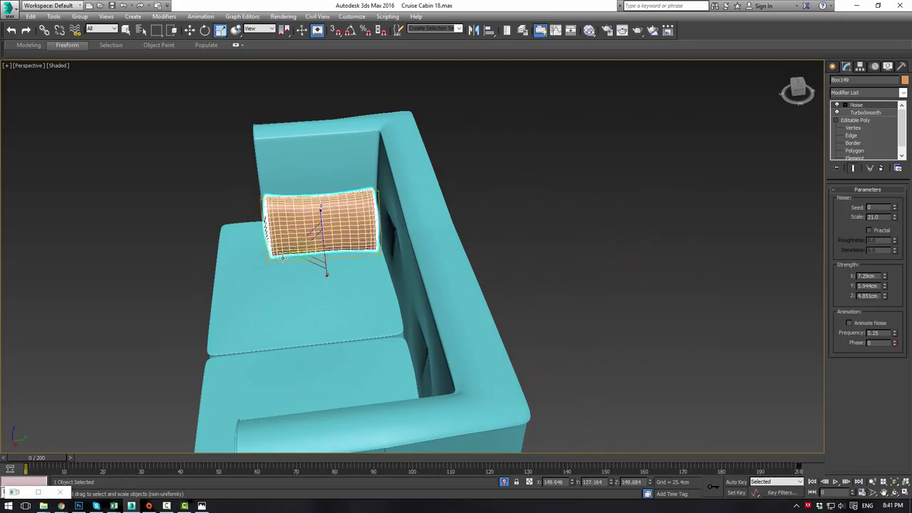
key(w)
drag(355, 248, 349, 250)
alt+middle_drag(348, 250, 447, 226)
shift+drag(357, 251, 546, 279)
click(456, 294)
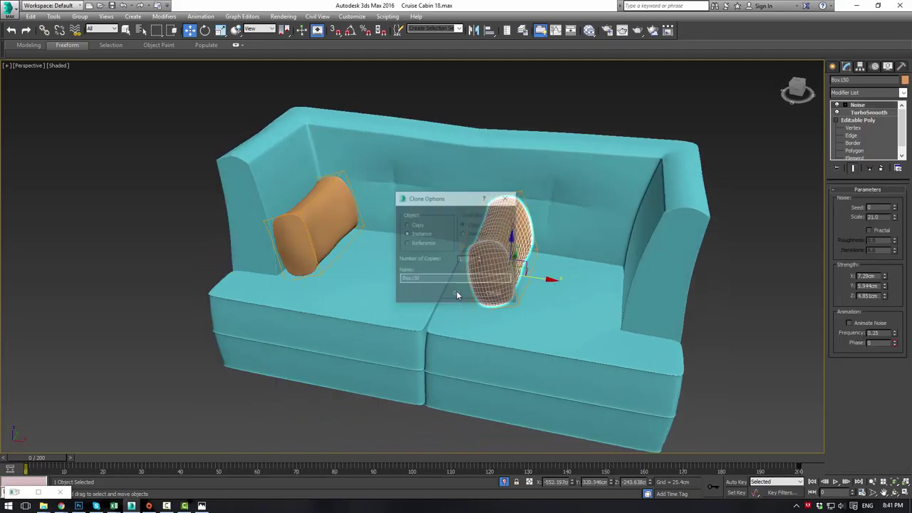
click(457, 295)
key(ctrl+z)
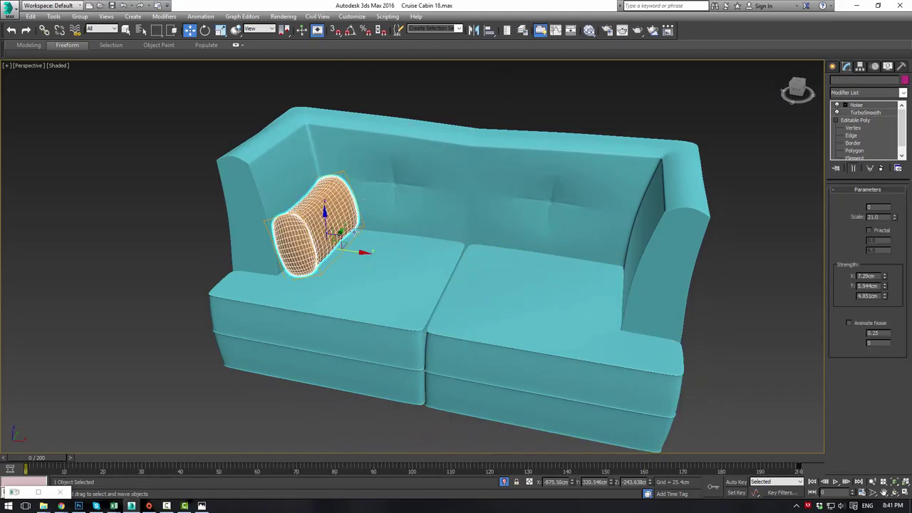
Clone the cushion onto the right seat as a Copy, and mirror the copy across the X axis without cloning
shift+drag(355, 255, 541, 290)
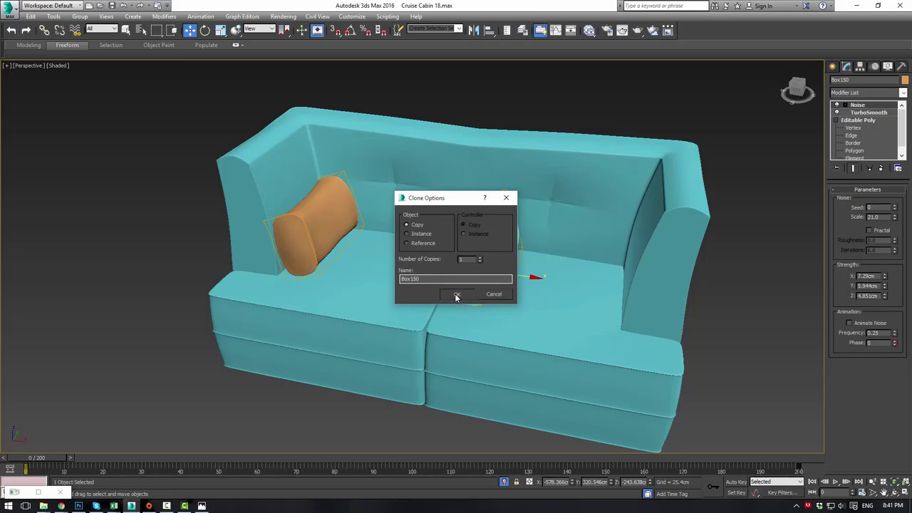
click(456, 295)
click(474, 30)
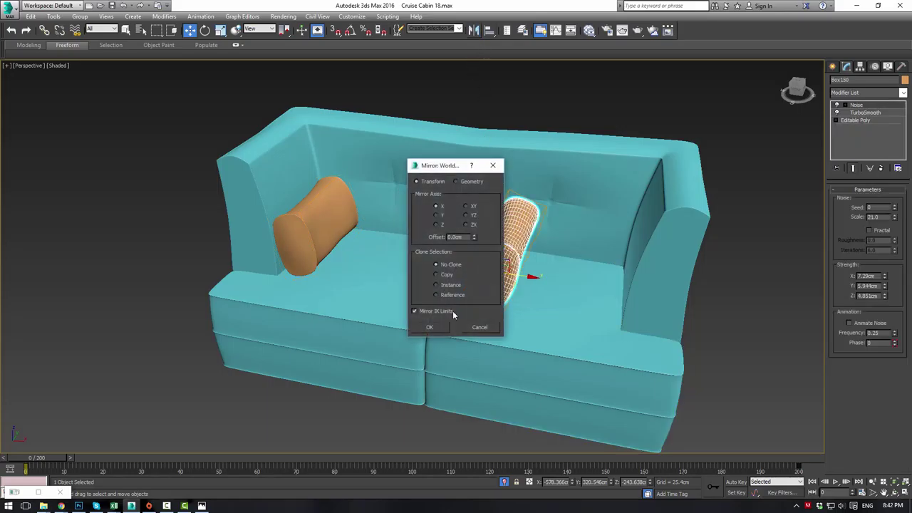
click(454, 326)
Move the mirrored cushion along X until it sits against the right armrest
drag(497, 282, 622, 299)
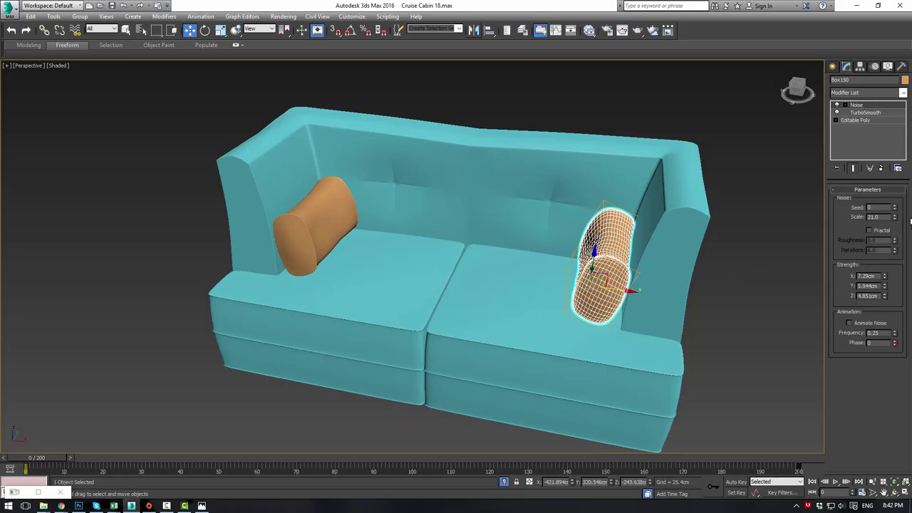
click(744, 220)
mouse_move(744, 220)
alt+middle_down()
mouse_move(723, 227)
mouse_move(752, 223)
alt+middle_up()
scroll(613, 258, down, 3)
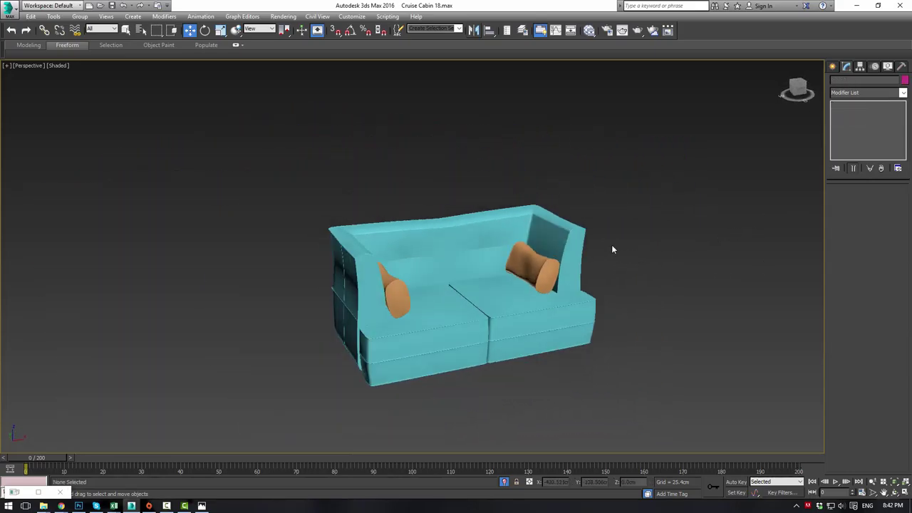
Select the sofa's backrest-and-armrest frame and enter the Polygon level of its Editable Poly
alt+middle_drag(611, 245, 566, 242)
scroll(347, 230, down, 2)
drag(307, 166, 532, 345)
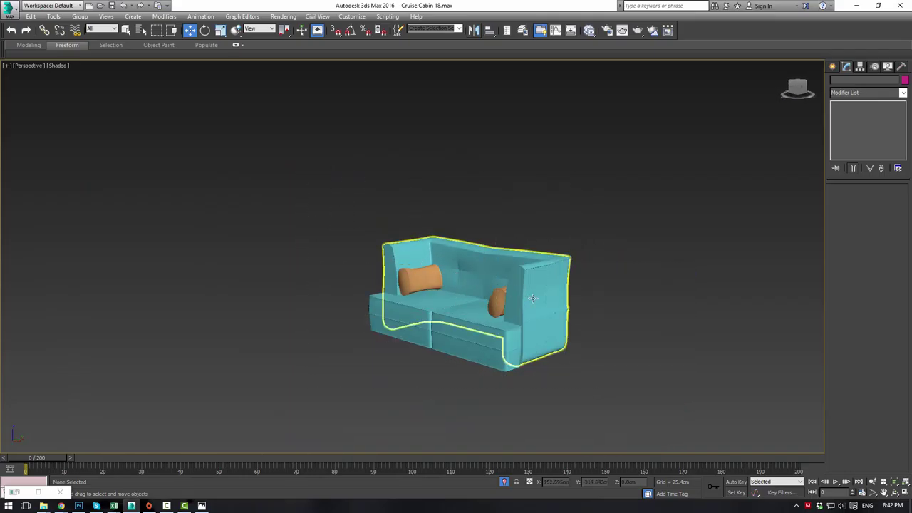
alt+middle_drag(615, 263, 516, 245)
click(485, 246)
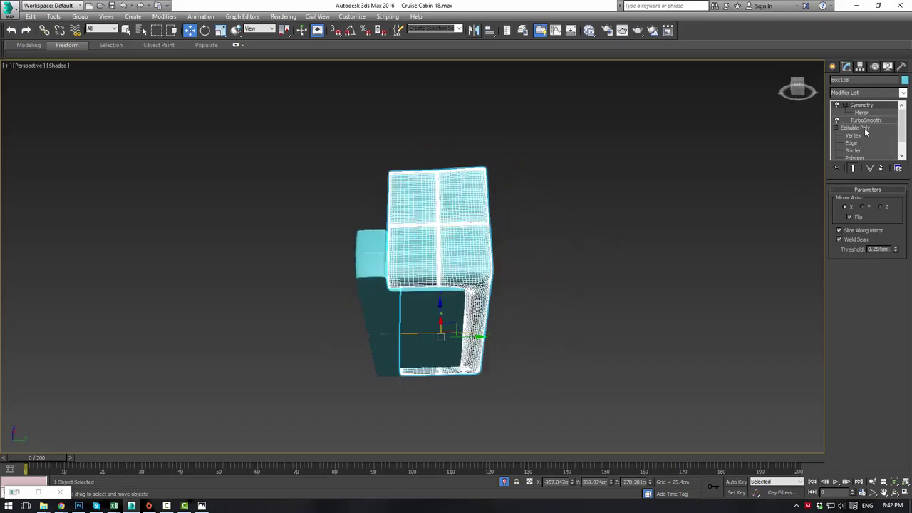
click(853, 151)
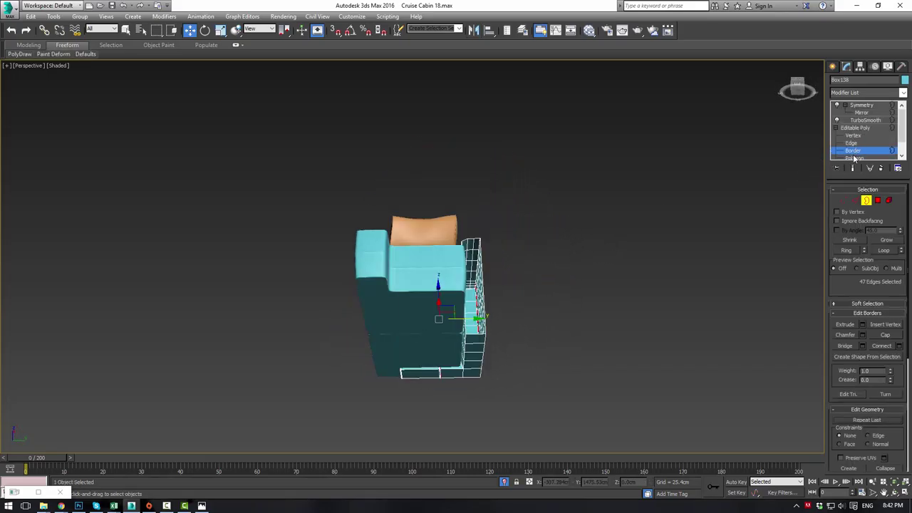
click(854, 158)
Select the seven large polygons along the underside of the frame's back and armrest
alt+middle_drag(572, 289, 512, 203)
click(459, 138)
ctrl+click(471, 162)
ctrl+click(490, 194)
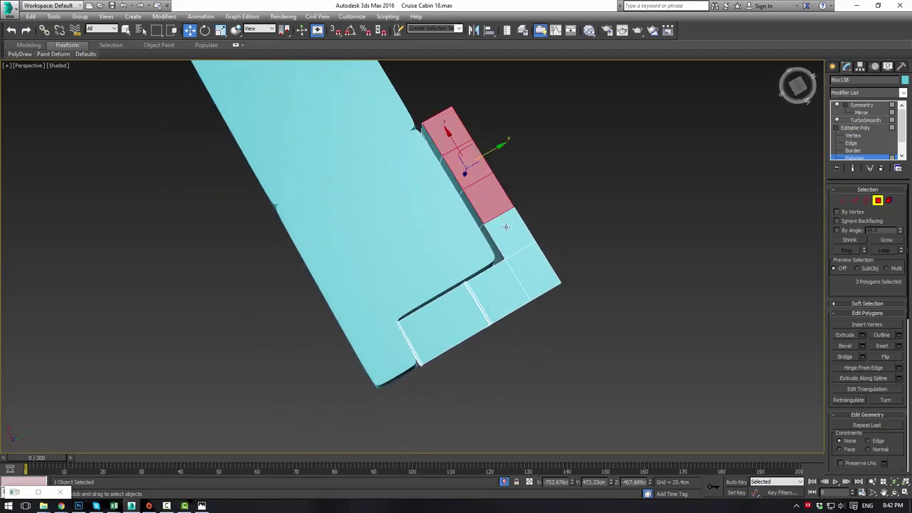
ctrl+click(507, 226)
ctrl+click(529, 267)
ctrl+click(507, 281)
ctrl+click(462, 303)
Grow the polygon selection five times, and in wireframe deselect everything above the frame's underside
alt+middle_drag(462, 302, 501, 330)
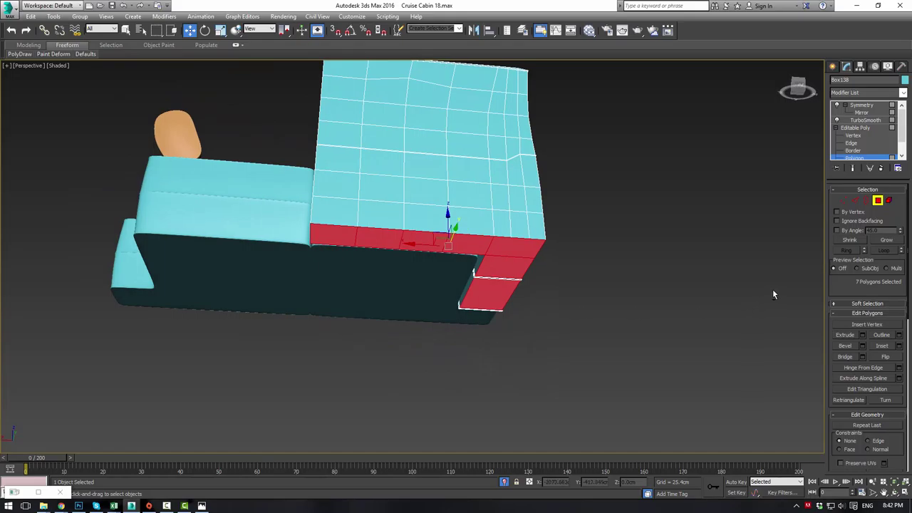
click(885, 241)
click(885, 241)
click(885, 241)
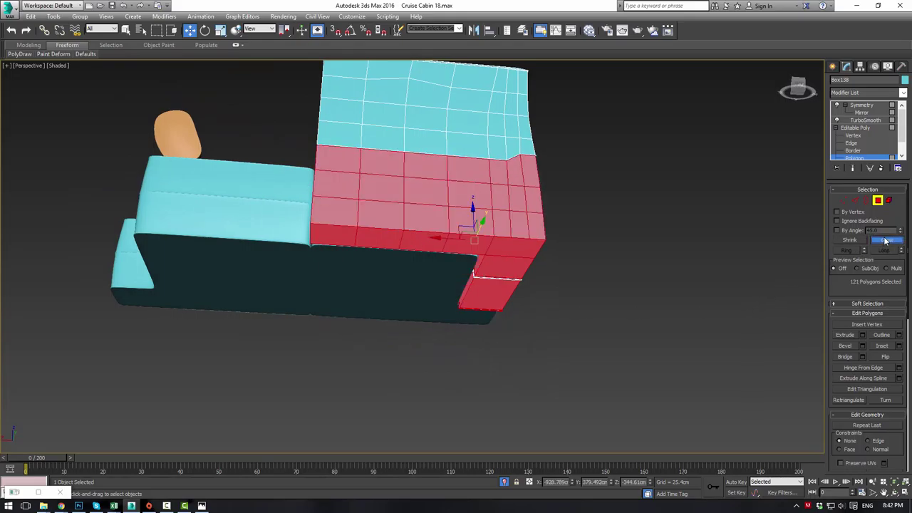
click(885, 241)
click(883, 241)
alt+middle_drag(600, 193, 587, 226)
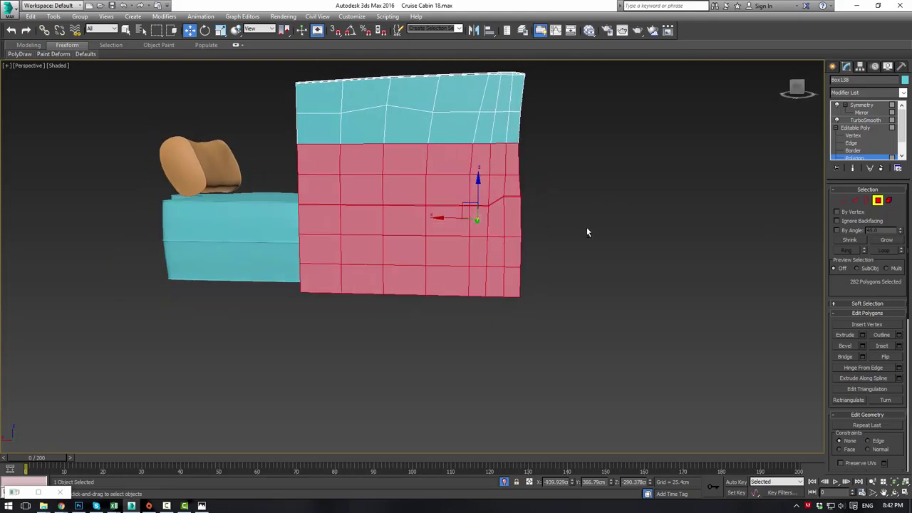
key(F3)
drag(265, 112, 592, 267)
alt+middle_drag(592, 268, 508, 234)
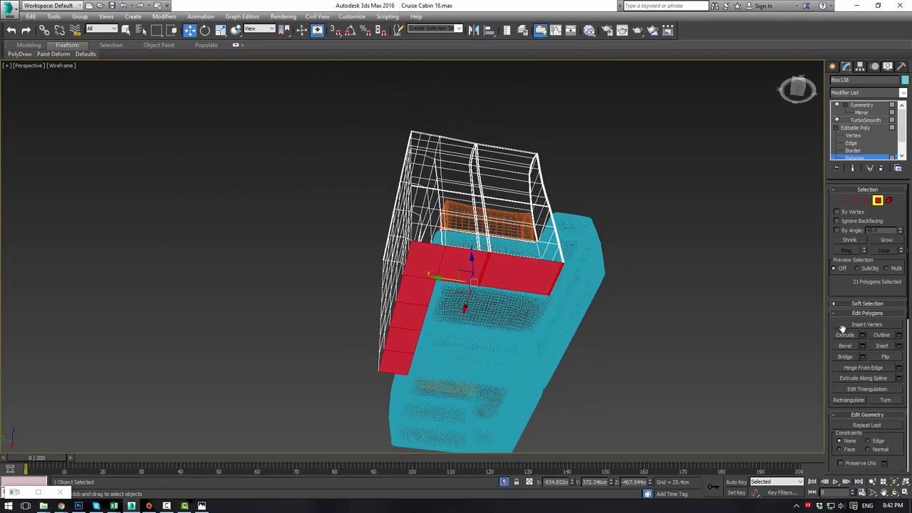
Extrude the selected underside polygons by 0.6 cm, and return the frame to its smoothed Symmetry result in shaded view
alt+middle_drag(600, 270, 597, 285)
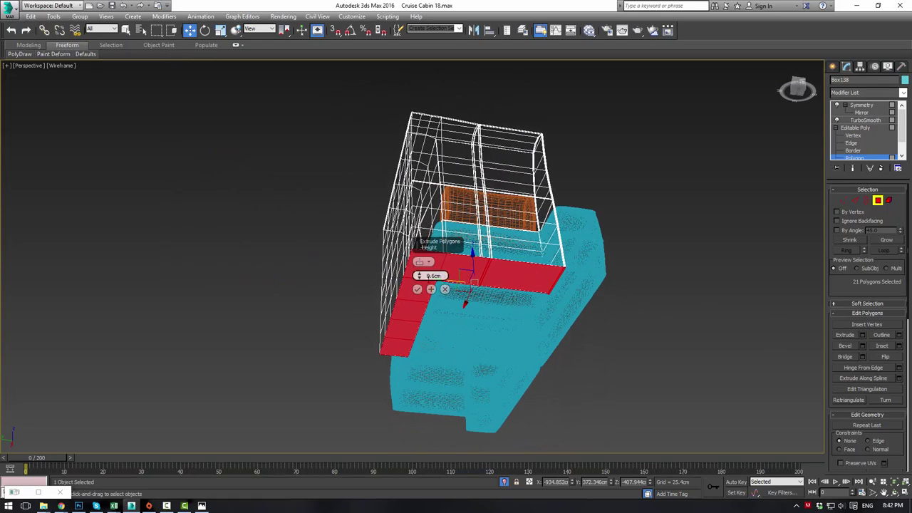
click(418, 289)
click(860, 131)
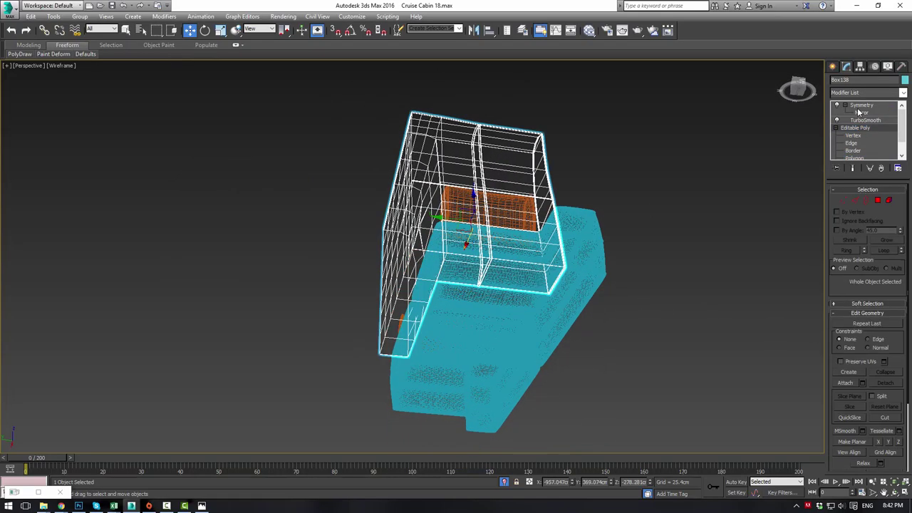
click(695, 196)
key(F3)
alt+middle_drag(447, 212, 510, 299)
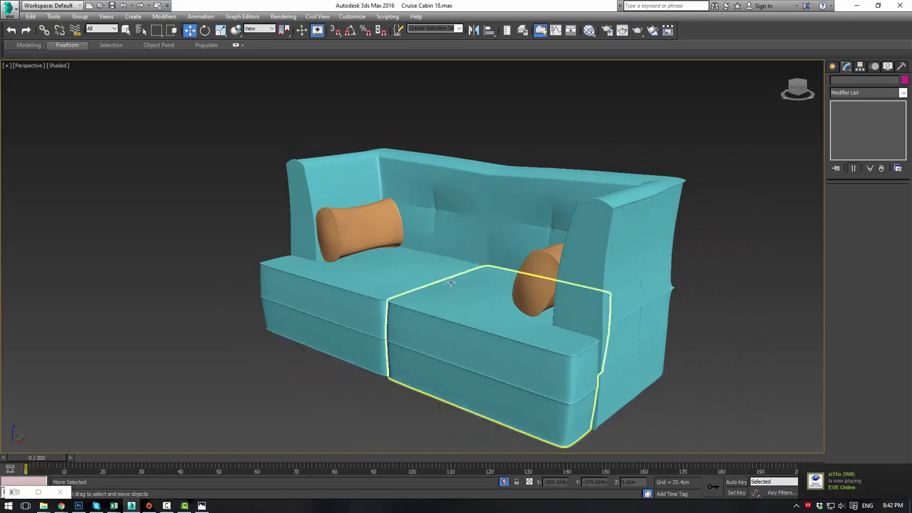
Create a box about 26.8 by 30.3 cm and 92 cm high in the top view, just in front of the sofa's seat corner
alt+middle_drag(434, 283, 448, 236)
click(834, 67)
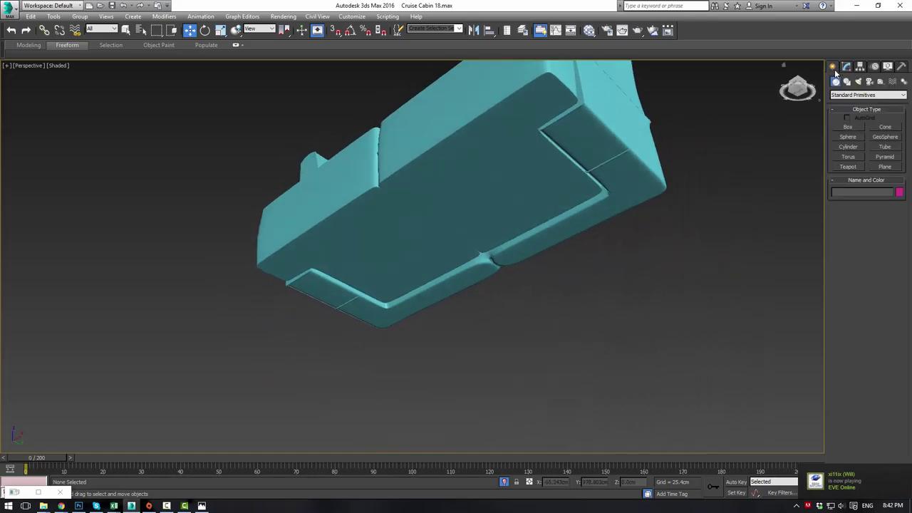
click(848, 127)
scroll(706, 140, up, 3)
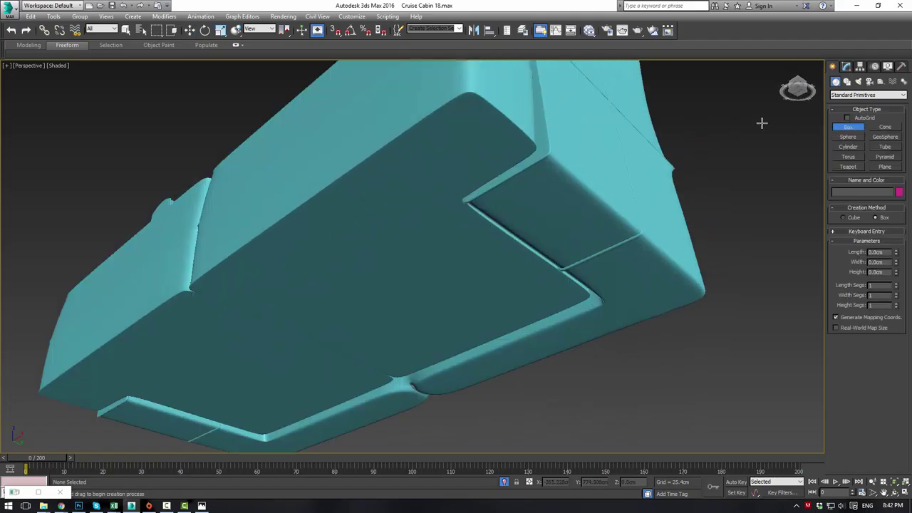
alt+middle_drag(655, 160, 661, 167)
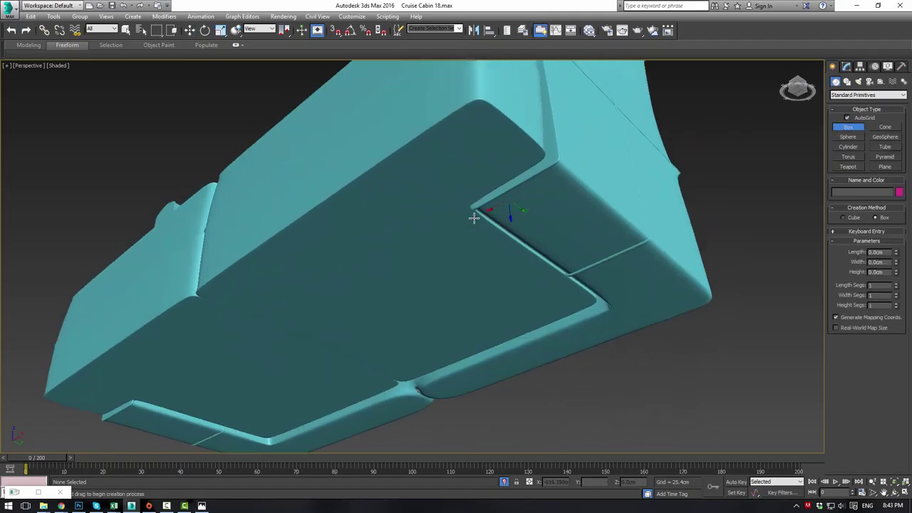
key(alt+w)
scroll(313, 189, down, 2)
middle_drag(314, 189, 228, 97)
middle_drag(188, 213, 196, 179)
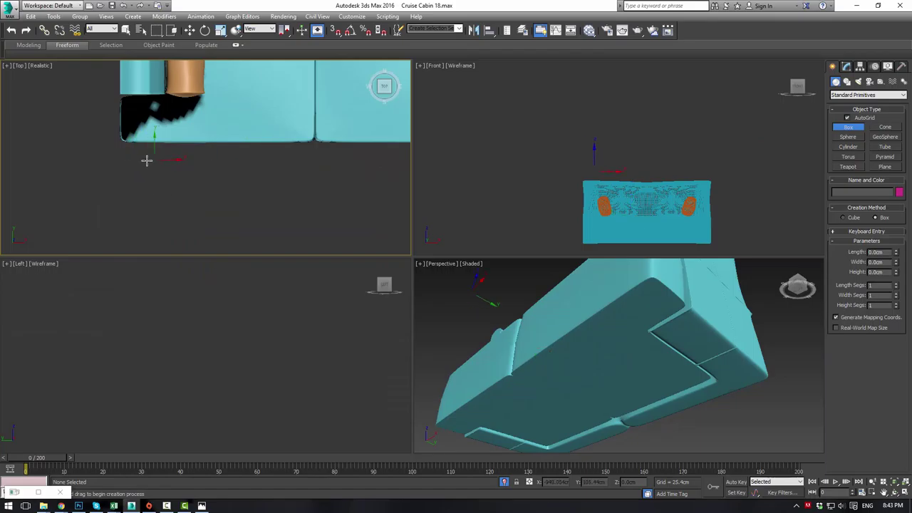
drag(142, 160, 158, 174)
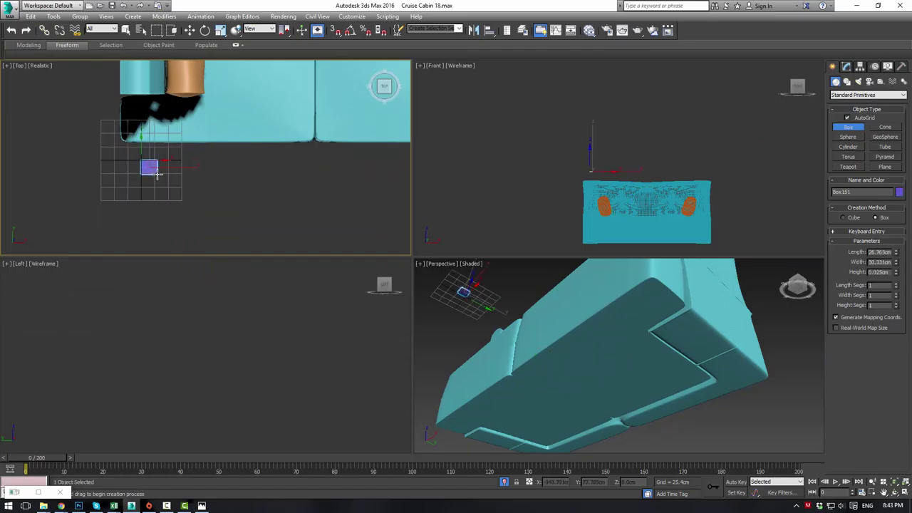
click(163, 223)
Set the new box's length and width both to 30 cm
click(846, 67)
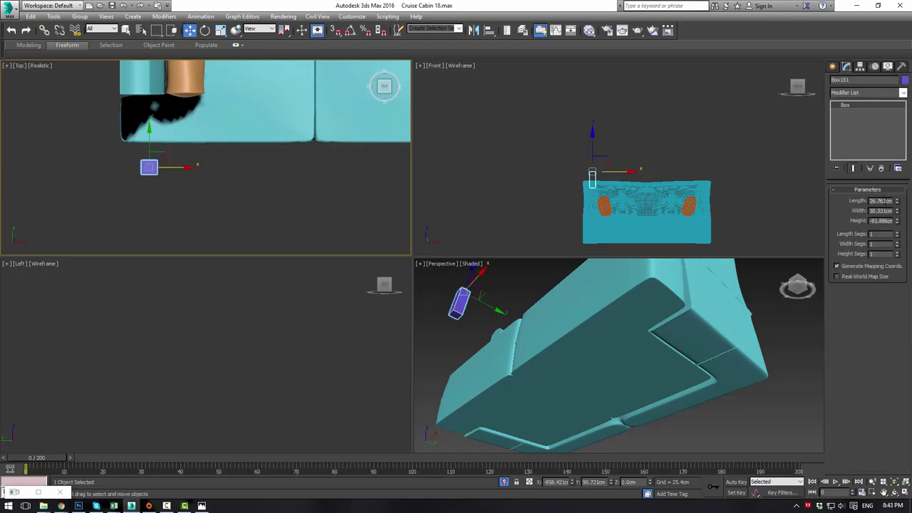
double_click(886, 201)
text(30)
key(Tab)
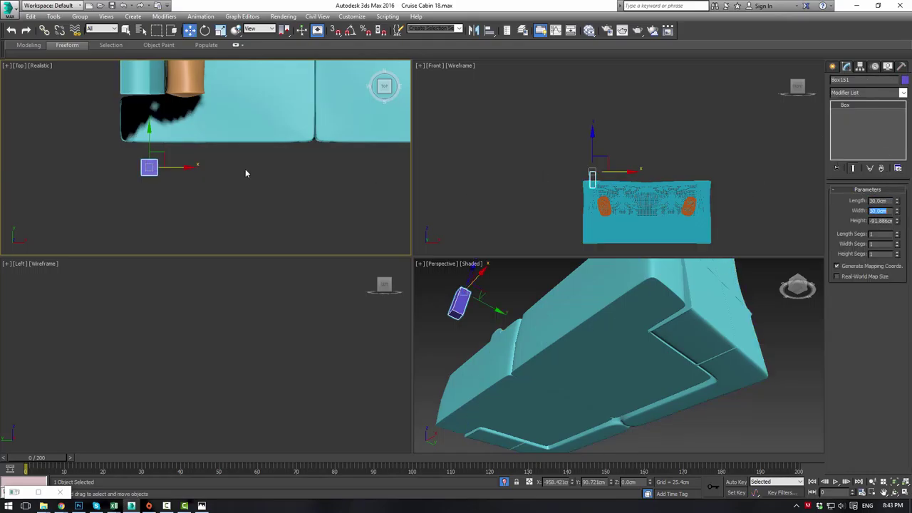
Move the box under the sofa's front corner as a leg, lowering it until its top meets the seat's underside
middle_drag(454, 327, 500, 348)
middle_drag(196, 167, 211, 217)
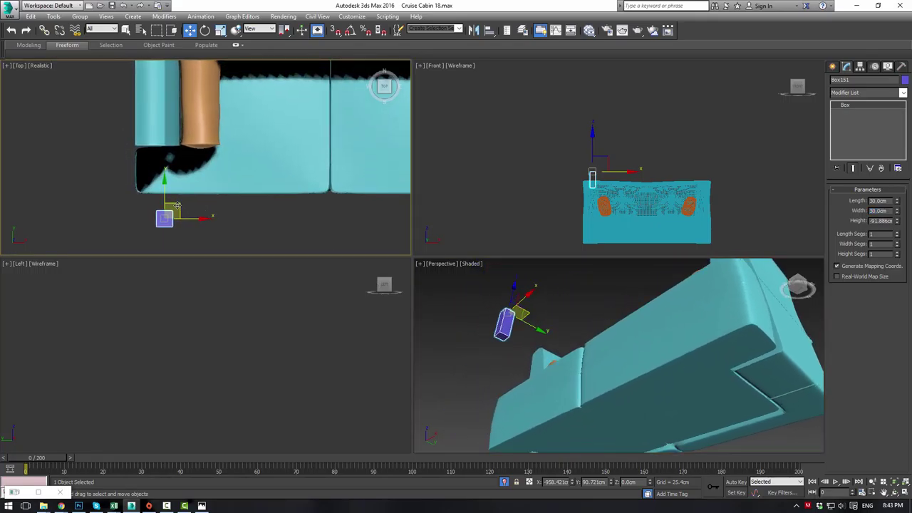
drag(177, 205, 173, 157)
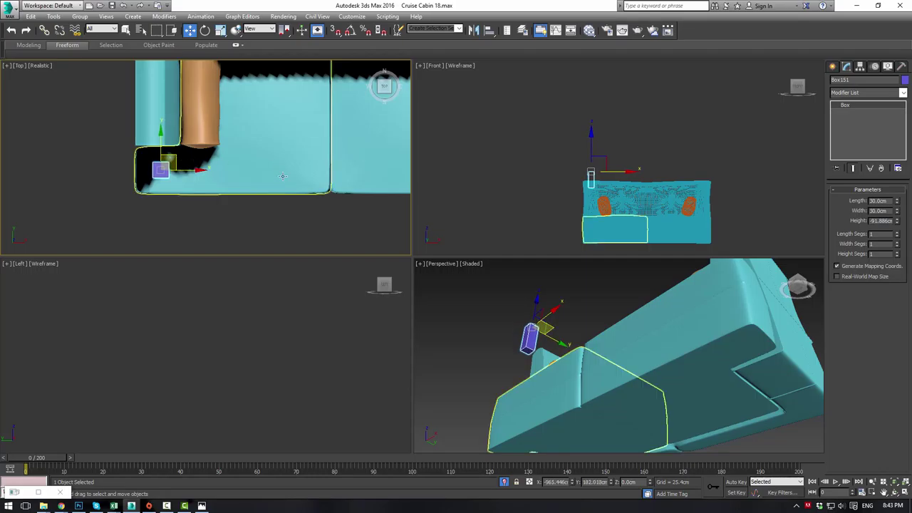
middle_drag(544, 160, 531, 96)
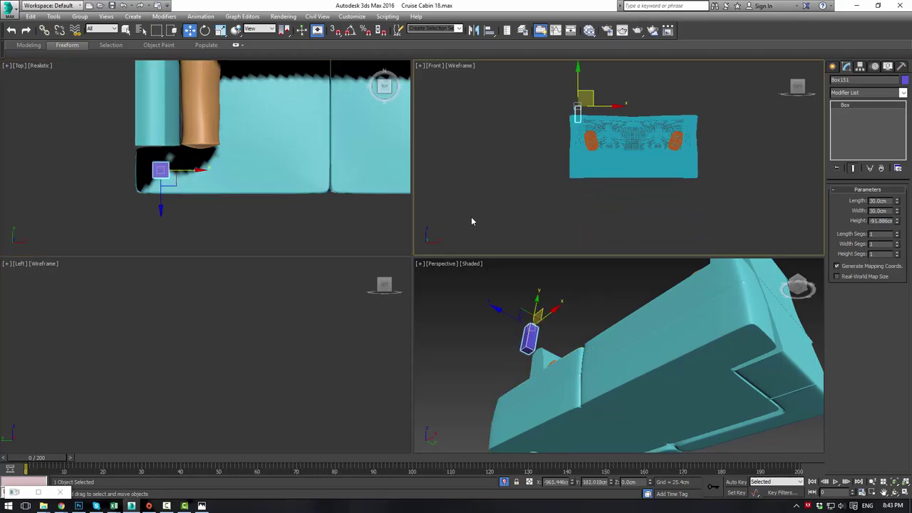
mouse_move(577, 99)
mouse_down()
mouse_move(581, 187)
mouse_move(570, 150)
mouse_up()
key(F3)
scroll(581, 206, up, 5)
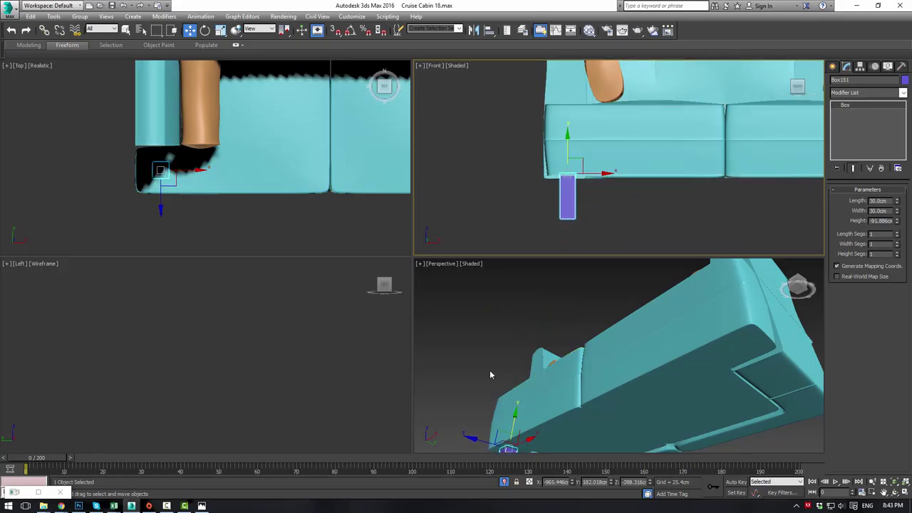
Convert the leg box to Editable Poly and scale its four bottom vertices inward to taper the leg
alt+middle_drag(489, 372, 590, 333)
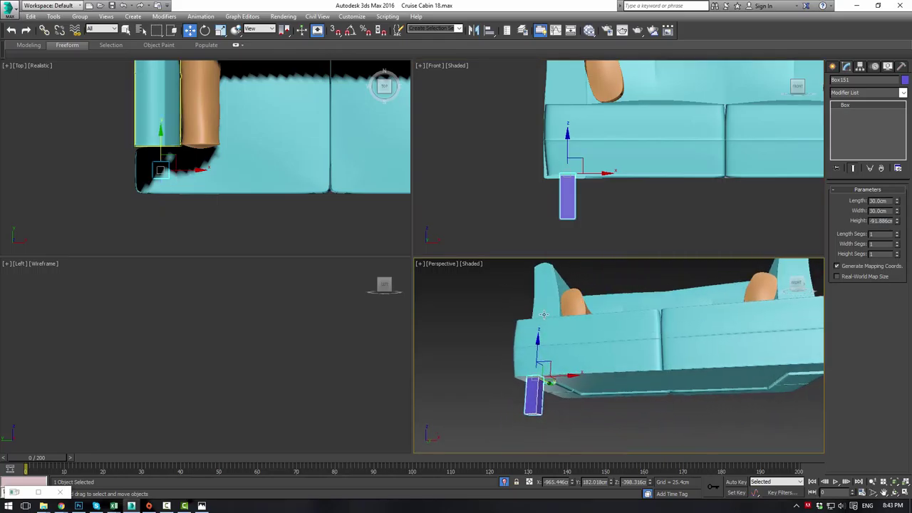
key(alt+e)
click(844, 200)
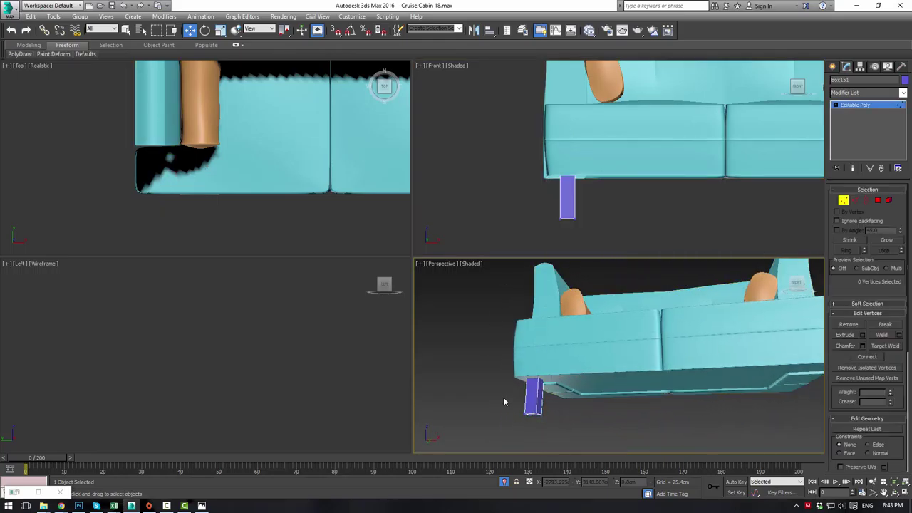
drag(503, 397, 559, 430)
key(r)
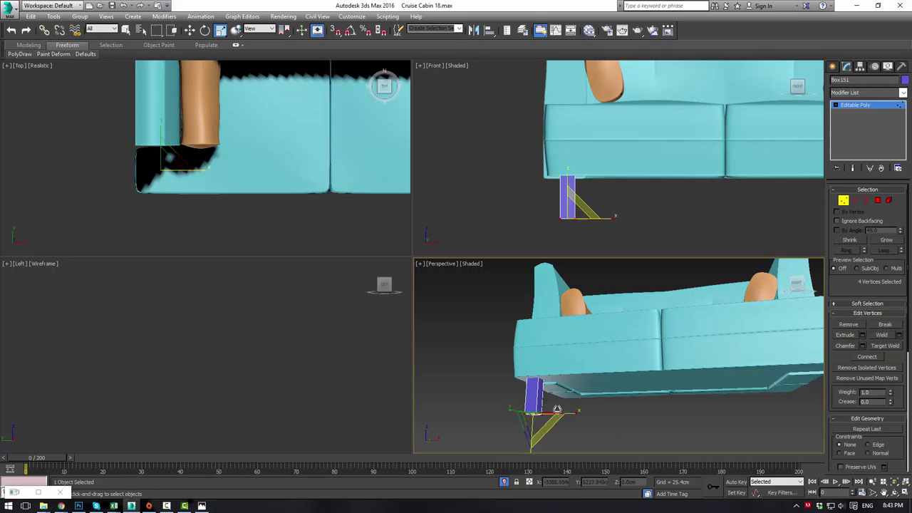
alt+middle_drag(536, 423, 541, 400)
drag(540, 400, 542, 409)
alt+middle_drag(568, 361, 572, 396)
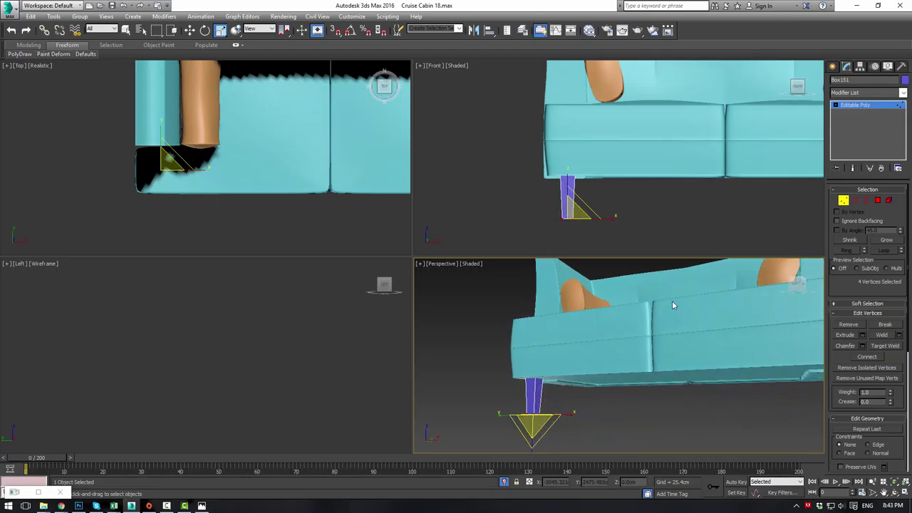
Chamfer all twelve edges of the tapered leg by a small amount and deselect it
click(855, 201)
alt+middle_drag(684, 335, 617, 298)
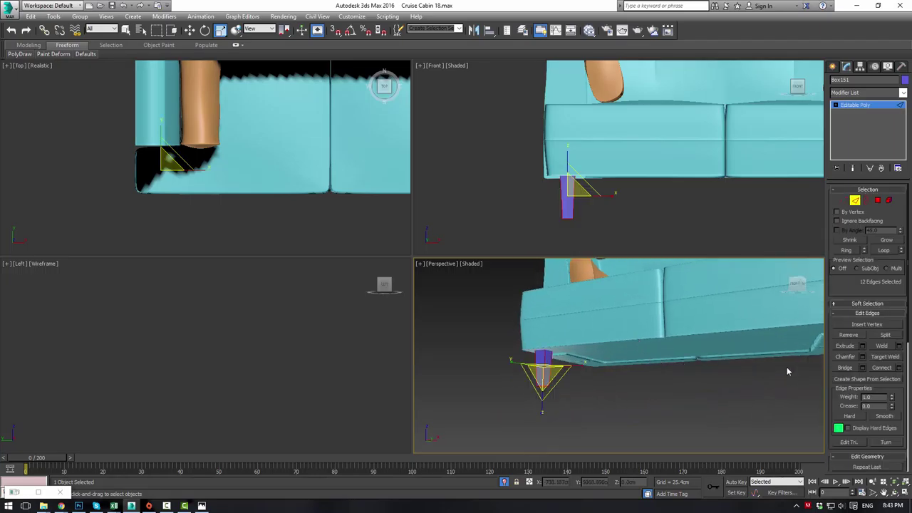
alt+middle_drag(638, 342, 614, 311)
scroll(615, 311, up, 3)
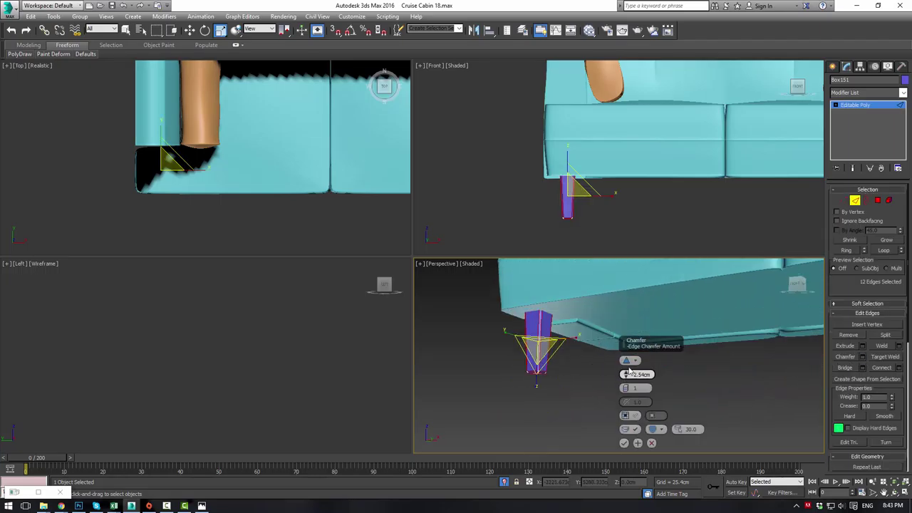
right_click(627, 375)
drag(627, 380, 626, 367)
click(623, 444)
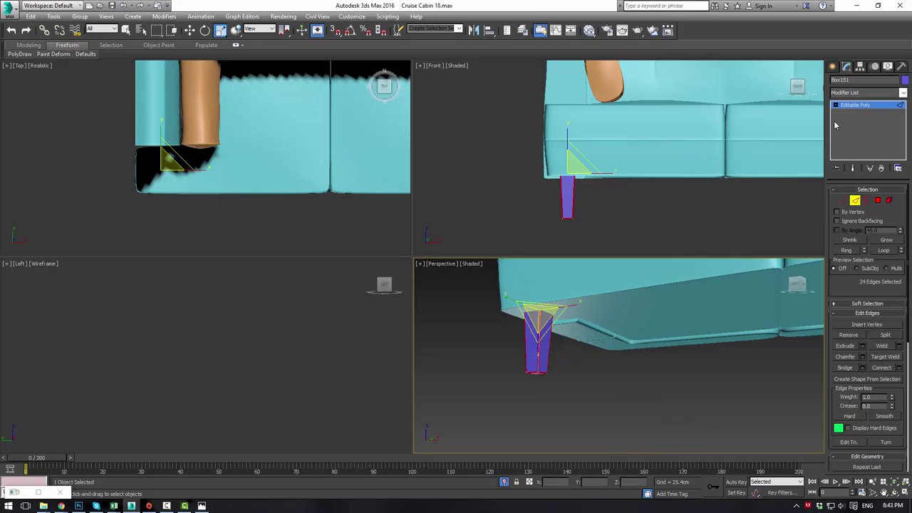
click(649, 364)
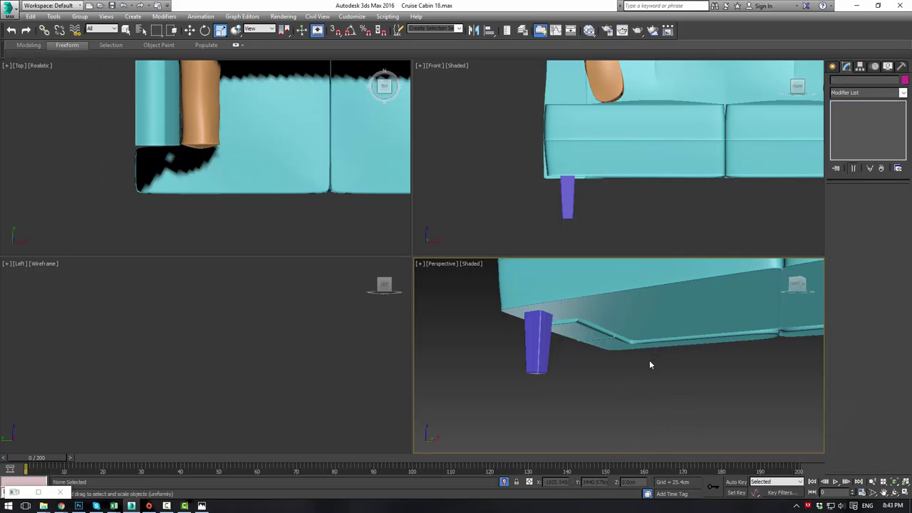
End the isolation of the sofa and show the whole cabin through the camera
right_click(605, 379)
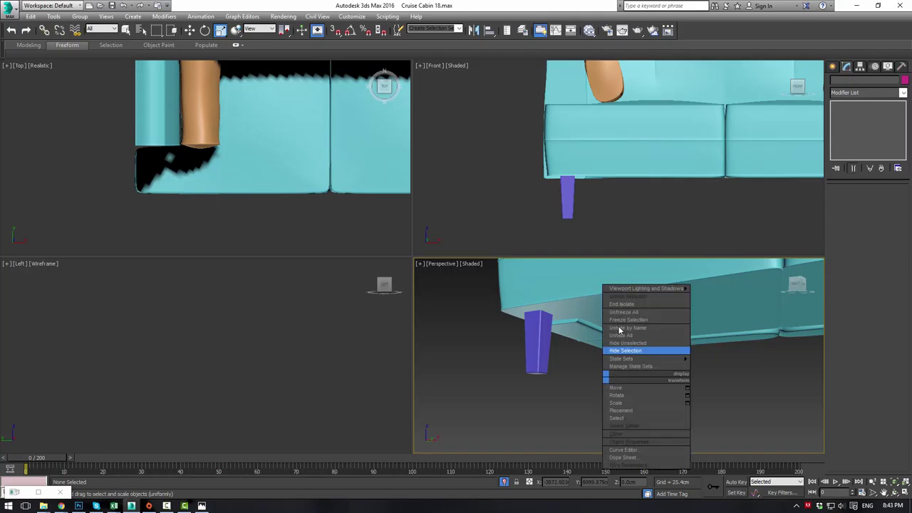
click(617, 305)
key(c)
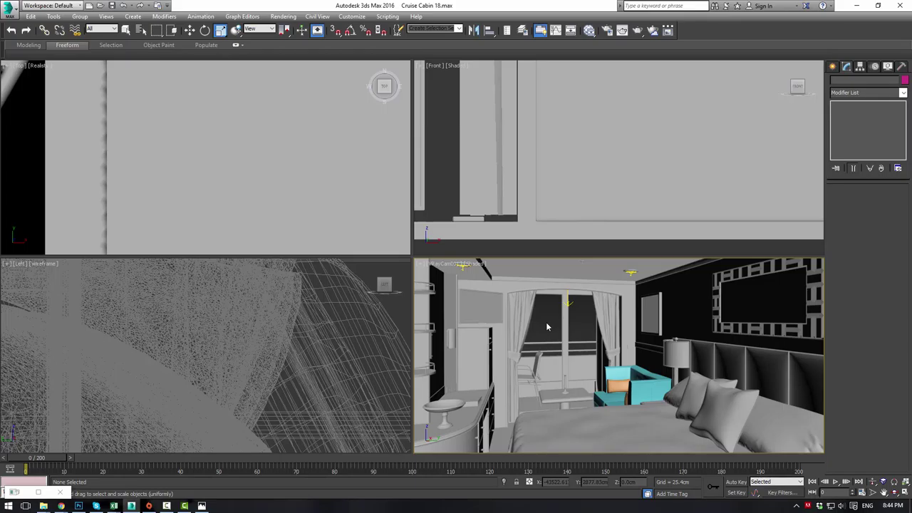
Try to raise the sofa's seat cushions and bolsters slightly in the camera view
click(605, 400)
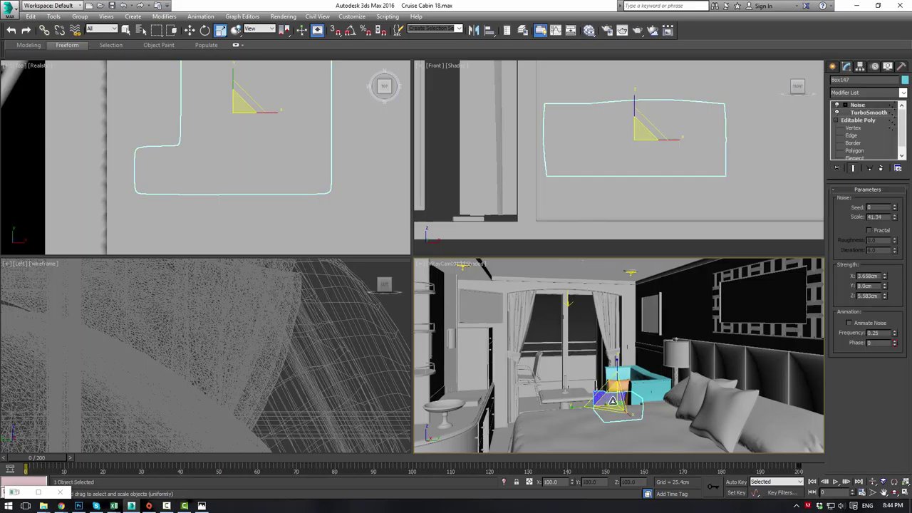
key(q)
ctrl+click(619, 400)
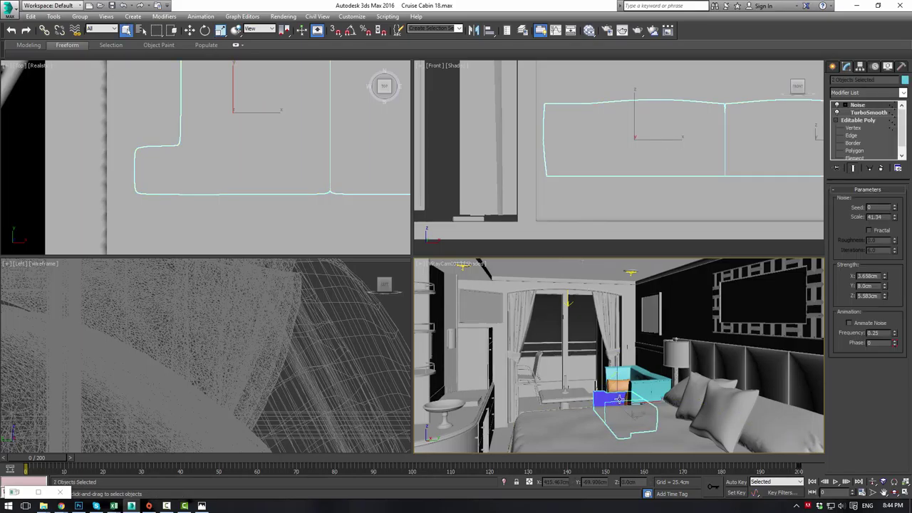
ctrl+click(624, 398)
ctrl+click(618, 384)
key(w)
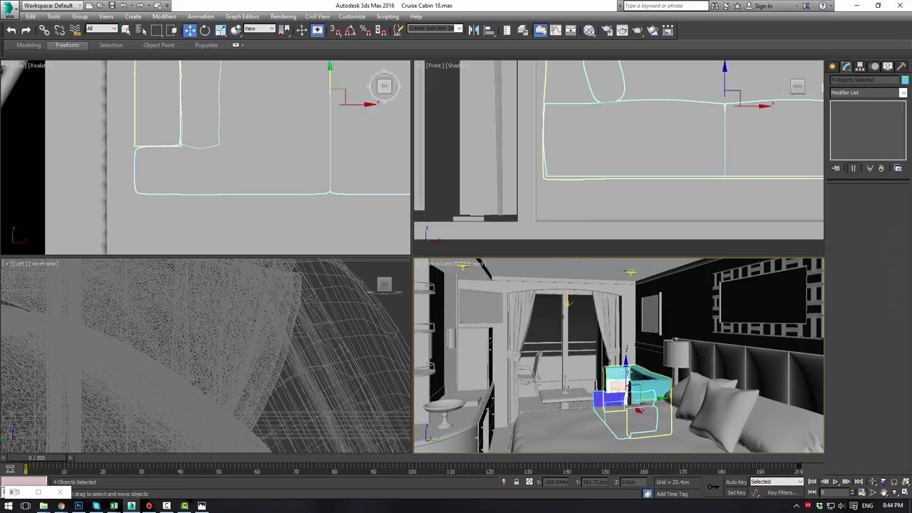
key(e)
key(w)
drag(625, 383, 625, 376)
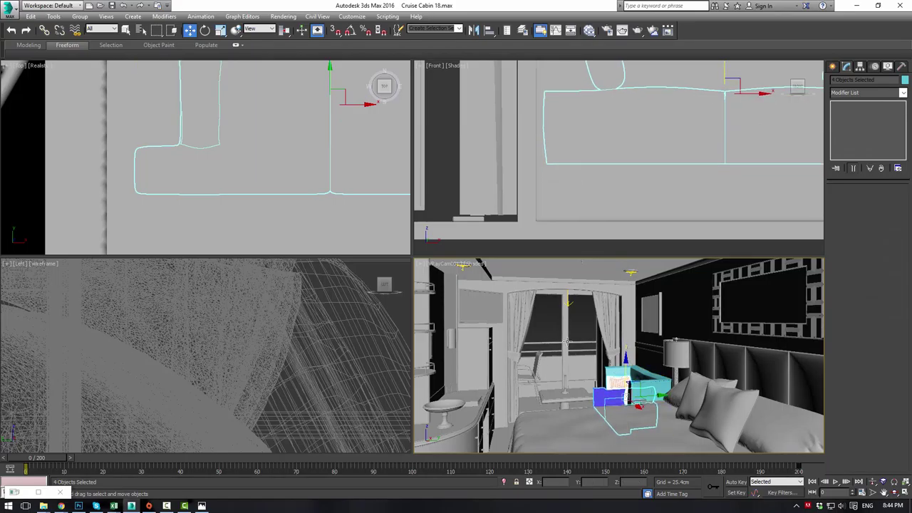
click(578, 323)
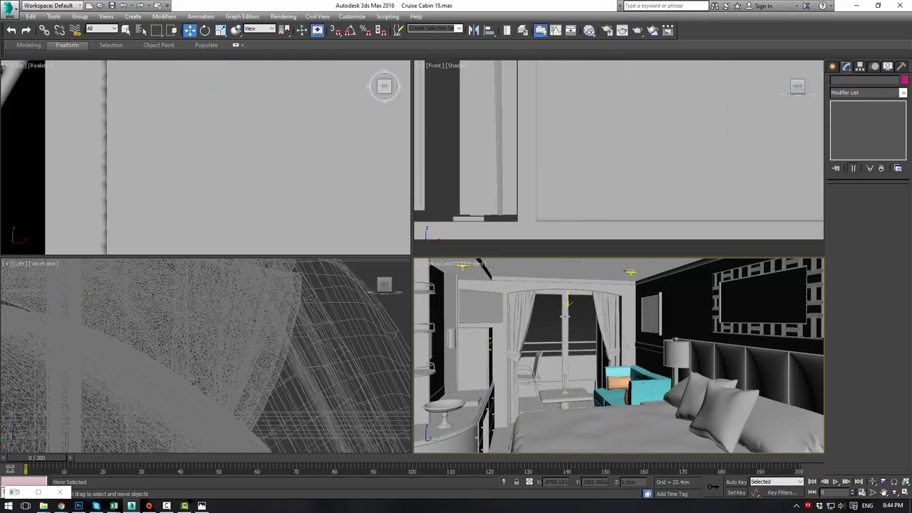
Switch from the camera to a perspective view of the sofa, select its front leg, and show the orthographic views in wireframe
scroll(543, 185, down, 3)
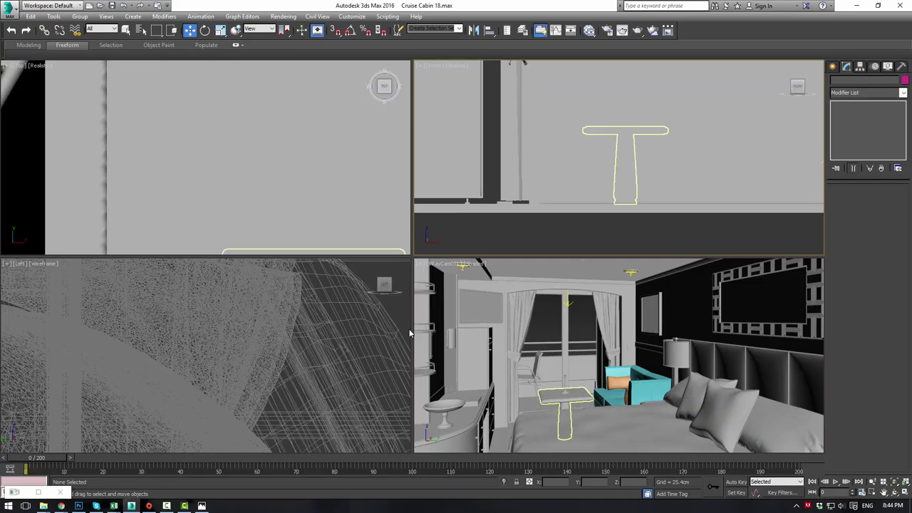
middle_click(514, 347)
key(p)
scroll(516, 347, down, 4)
middle_drag(524, 339, 590, 418)
scroll(568, 348, up, 8)
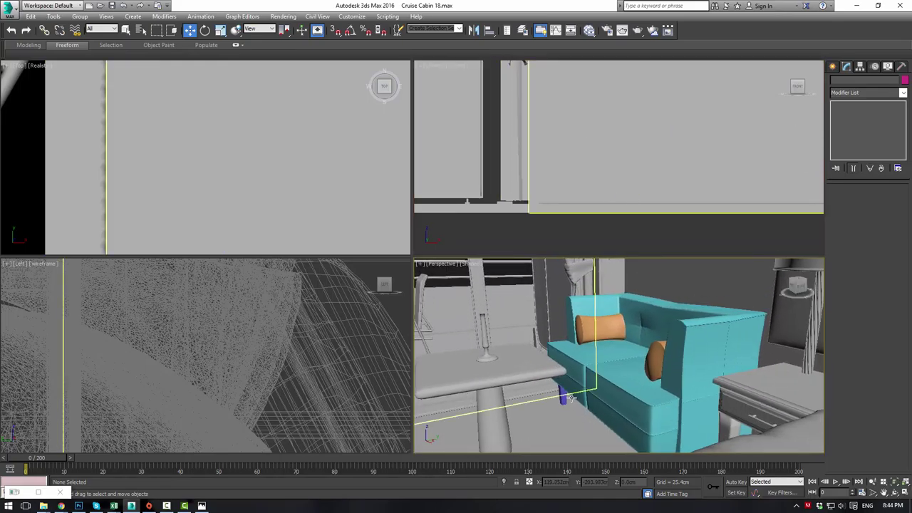
click(563, 396)
scroll(544, 190, down, 2)
key(F3)
middle_click(385, 186)
key(F3)
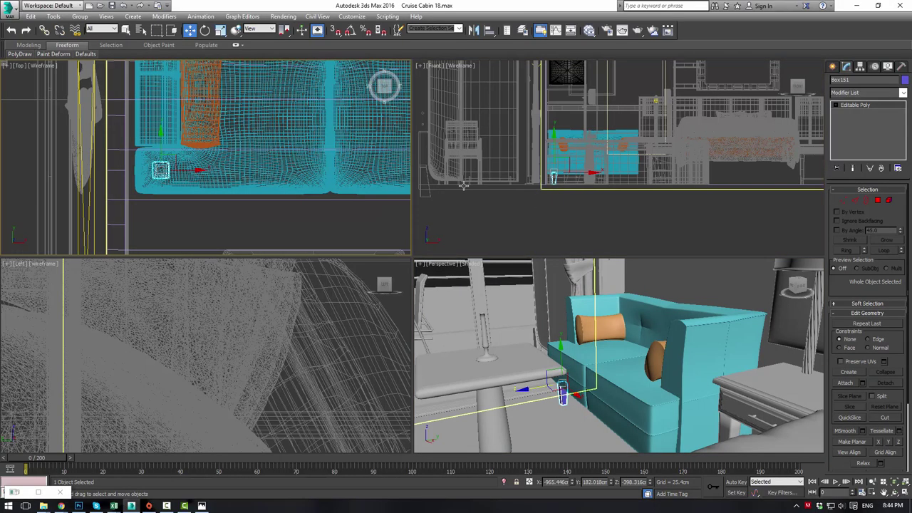
Lower the leg's bottom vertices in the front view so the leg reaches the cabin floor
middle_click(545, 187)
scroll(563, 183, up, 9)
scroll(575, 190, down, 2)
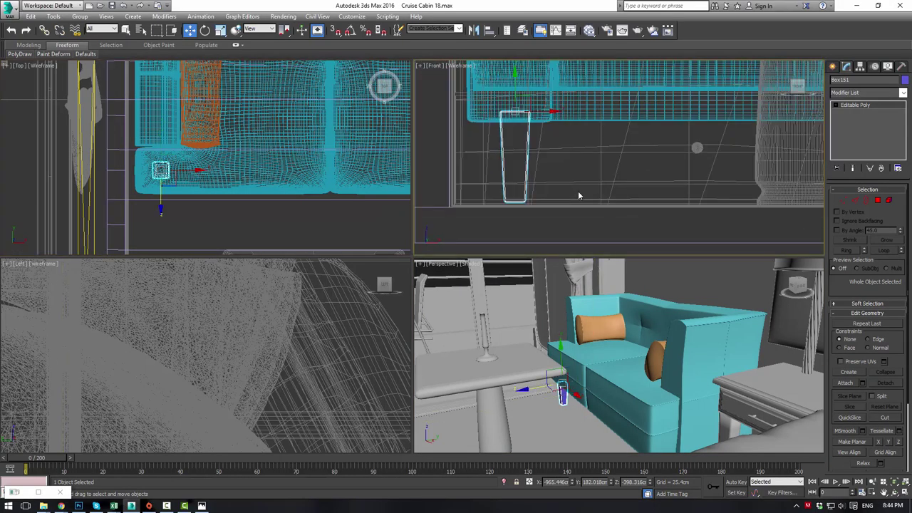
middle_drag(578, 191, 683, 149)
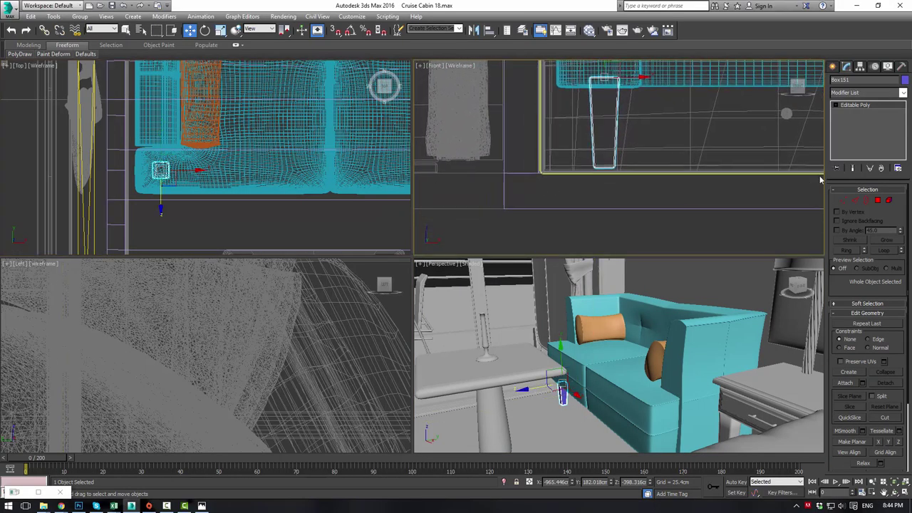
click(843, 201)
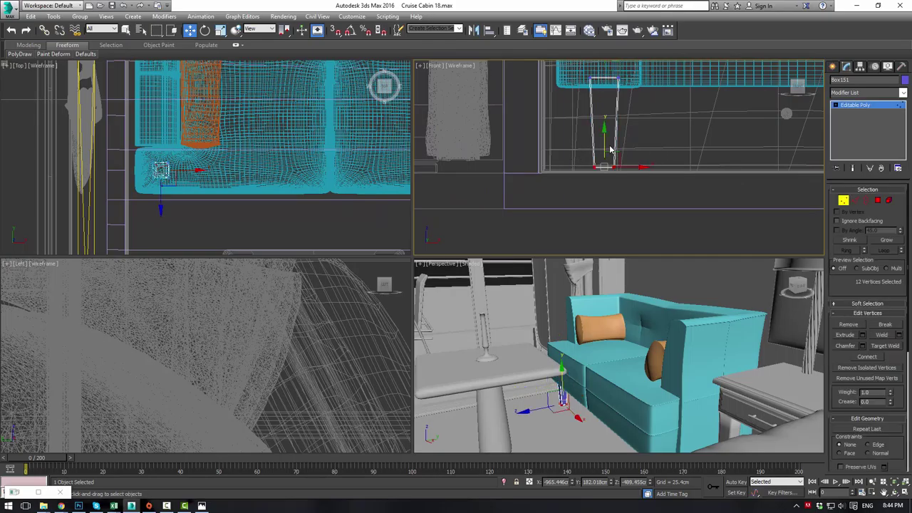
drag(600, 176, 602, 168)
drag(574, 128, 664, 207)
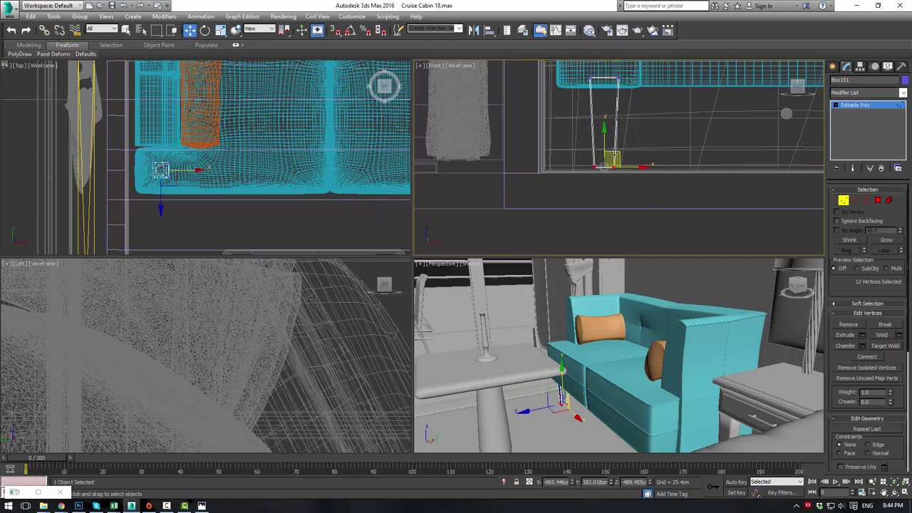
mouse_move(607, 137)
mouse_down()
mouse_move(610, 173)
mouse_move(615, 149)
mouse_up()
click(850, 105)
Copy the sofa leg along X in the front view to the opposite front corner as one independent copy
scroll(464, 147, down, 5)
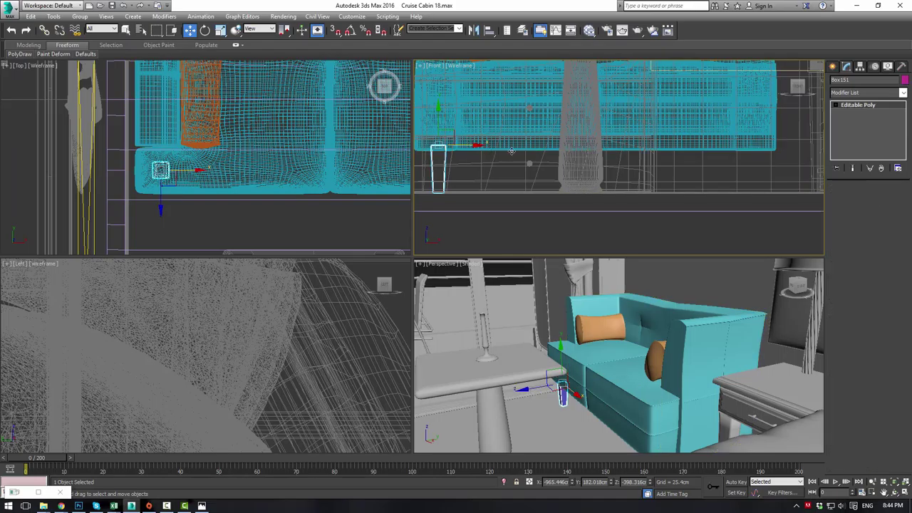
shift+drag(464, 148, 780, 162)
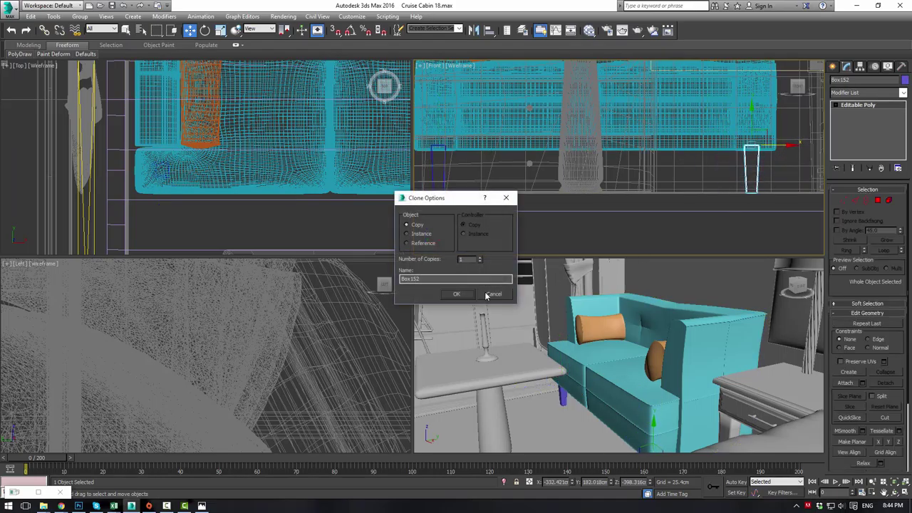
click(456, 294)
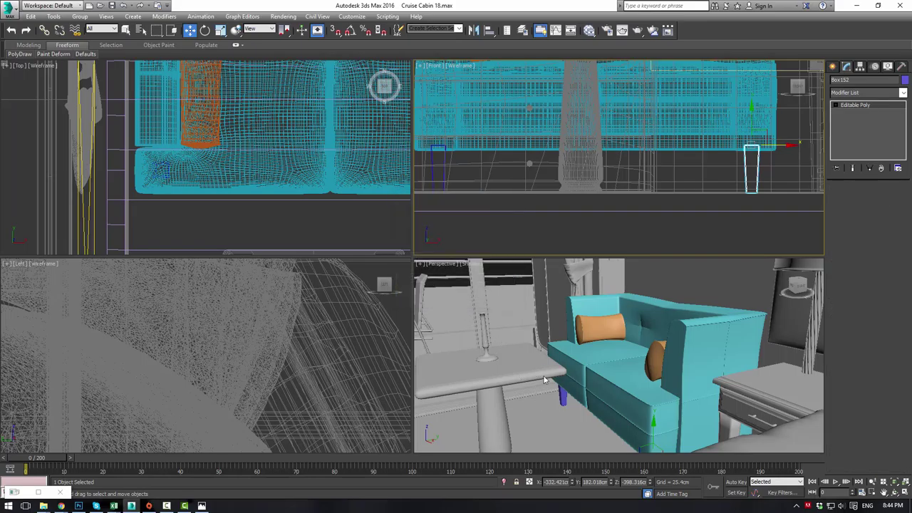
Select both front legs and copy them in the top view to the sofa's back corners as independent copies
ctrl+click(562, 395)
middle_drag(278, 173, 254, 197)
scroll(254, 197, down, 2)
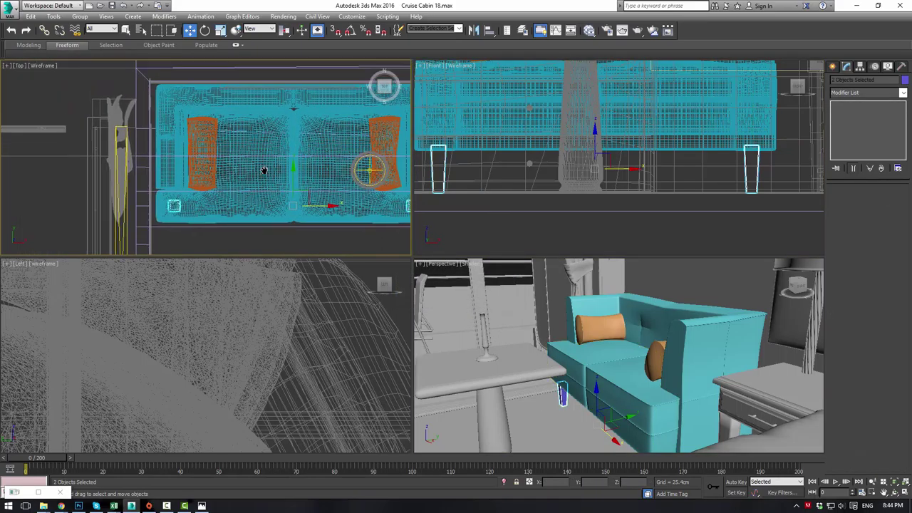
drag(292, 178, 289, 70)
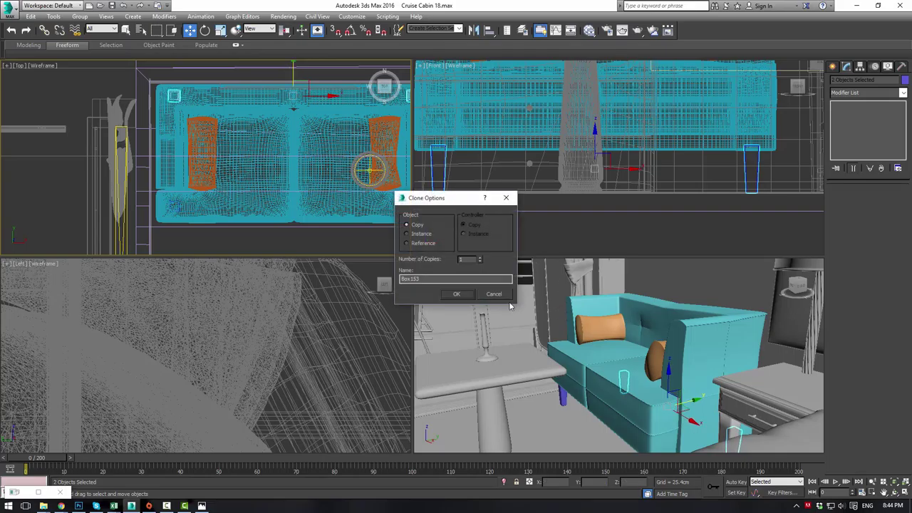
click(453, 294)
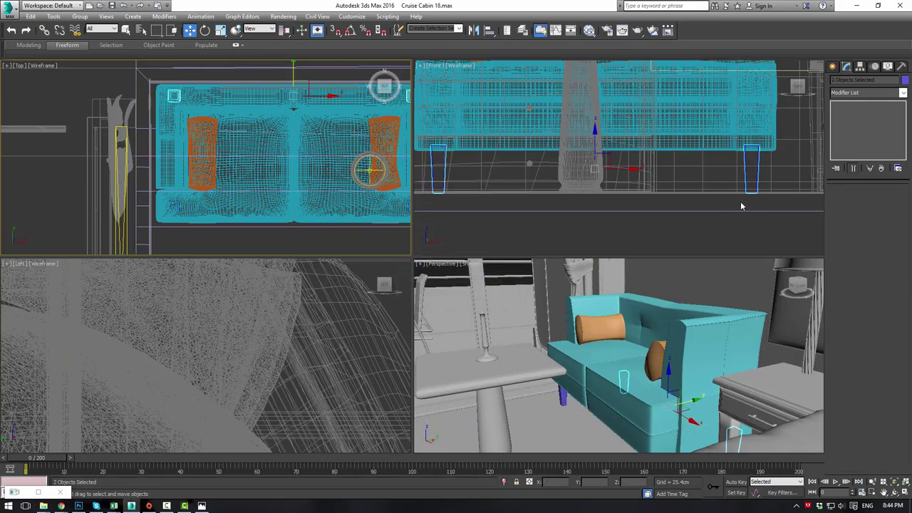
Select all the sofa's legs, seat cushions, bolsters and frame, give them a grey object colour, and return to the camera view
ctrl+click(758, 163)
ctrl+click(563, 394)
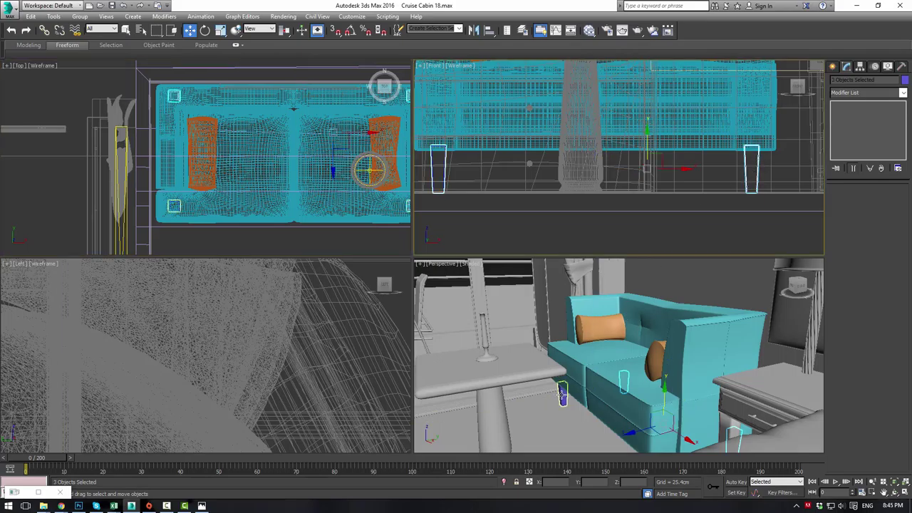
ctrl+click(604, 379)
ctrl+click(590, 353)
ctrl+click(590, 324)
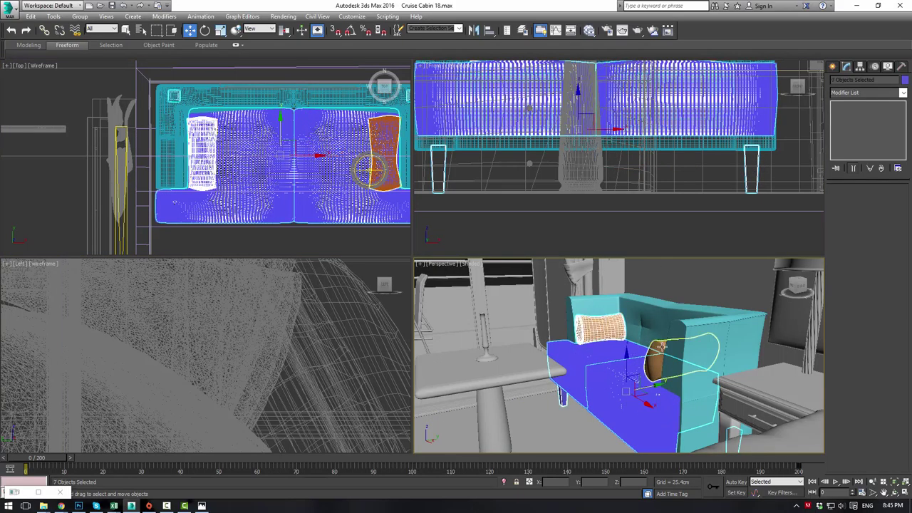
ctrl+click(655, 357)
ctrl+click(720, 308)
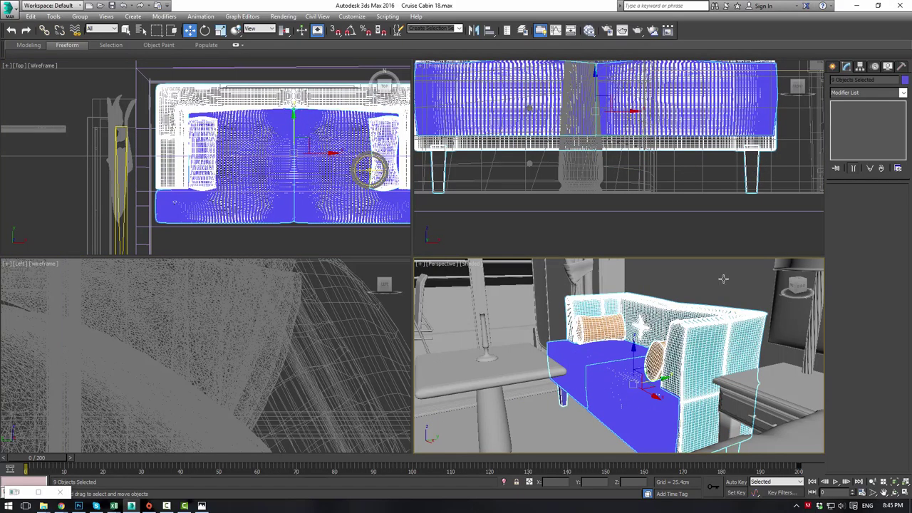
click(903, 80)
click(517, 276)
click(504, 306)
click(503, 273)
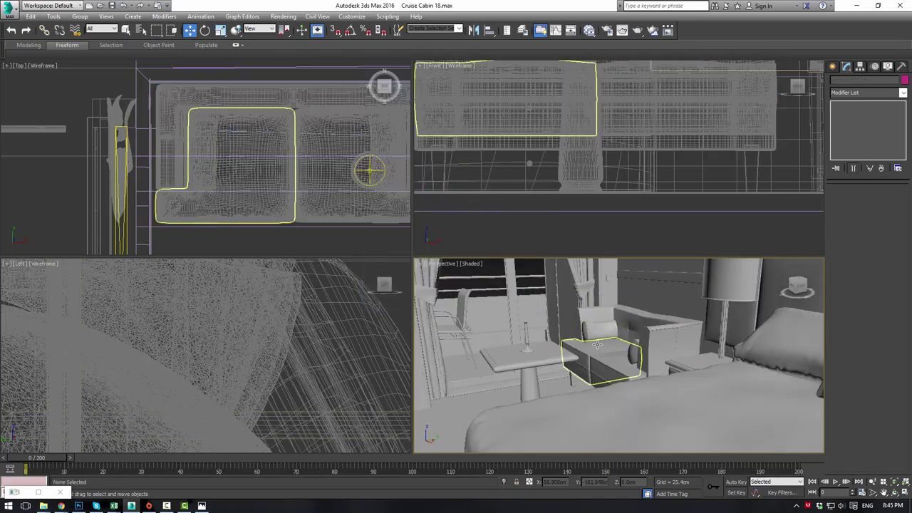
key(c)
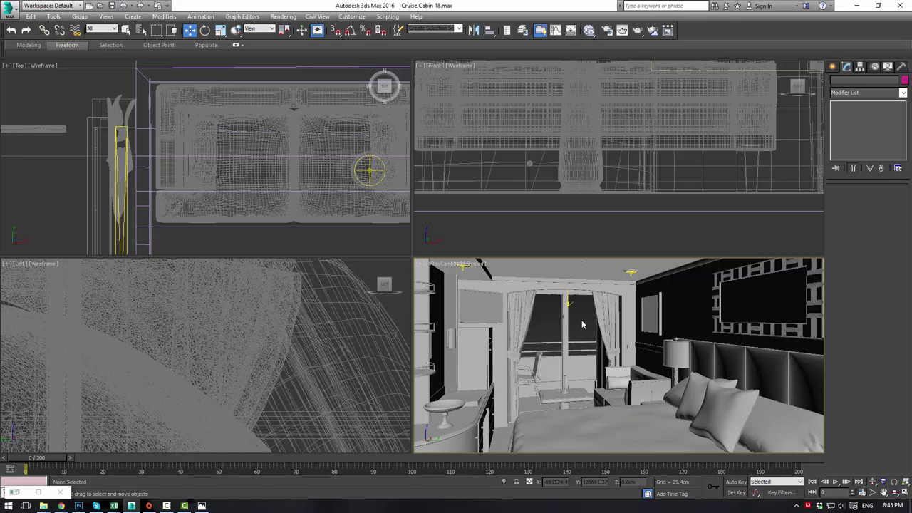